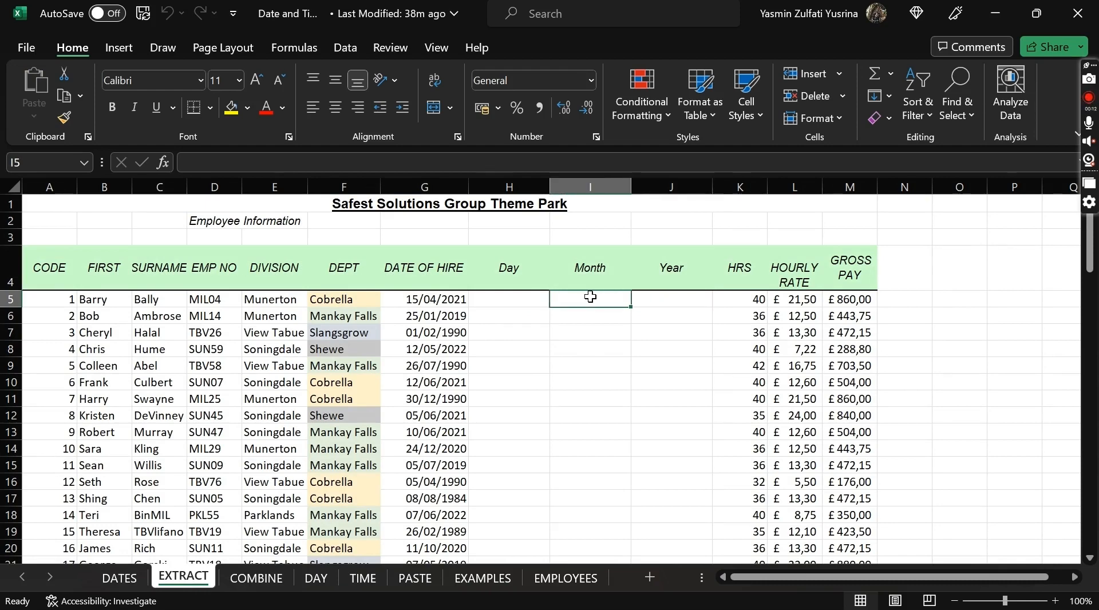
click(397, 299)
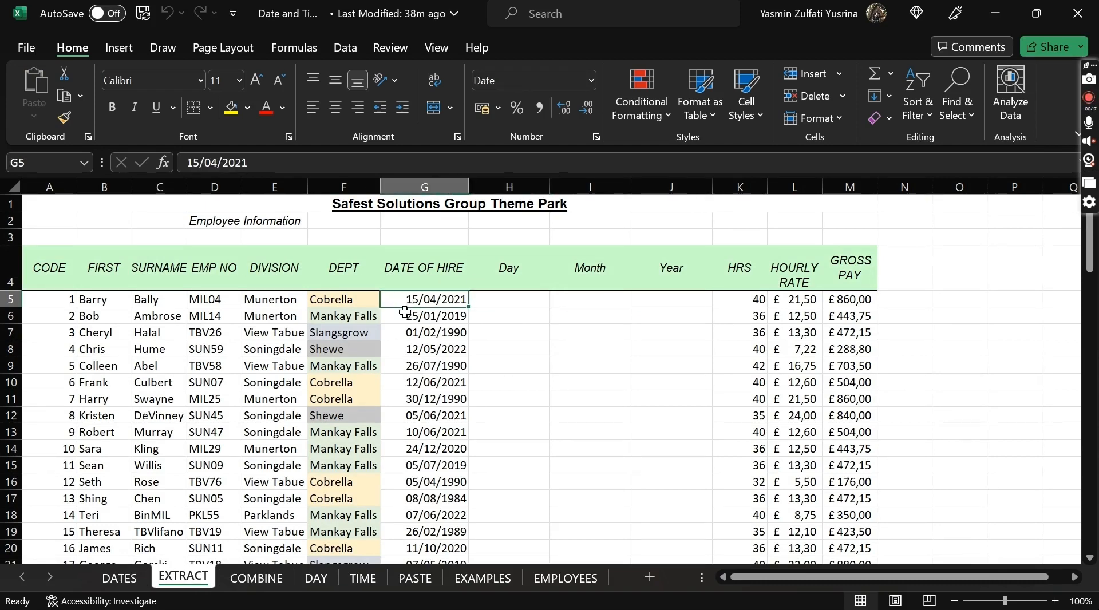
click(504, 301)
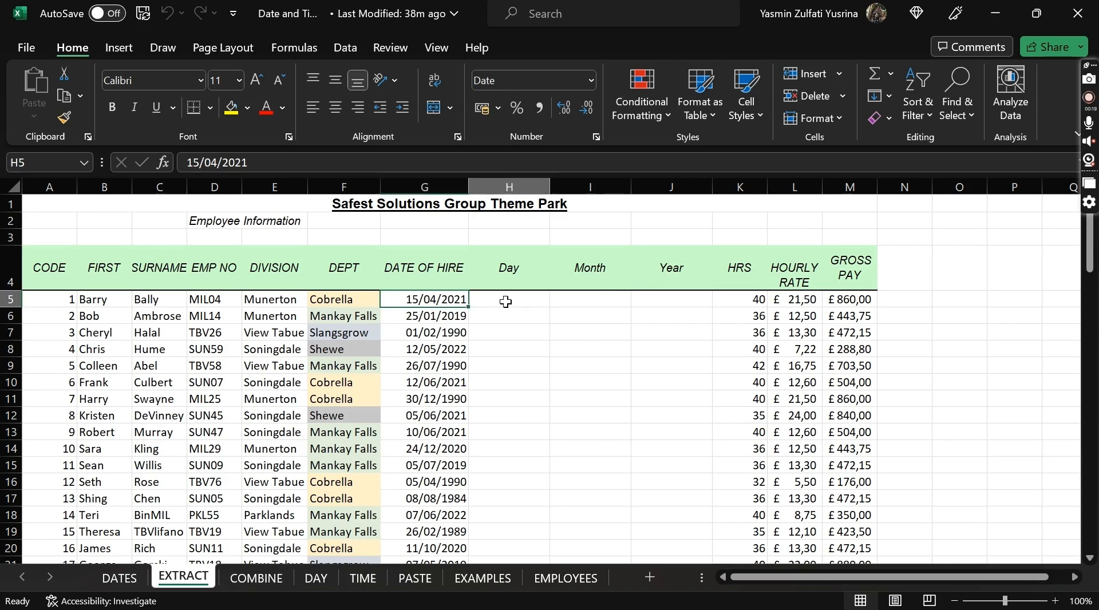
click(566, 302)
click(649, 300)
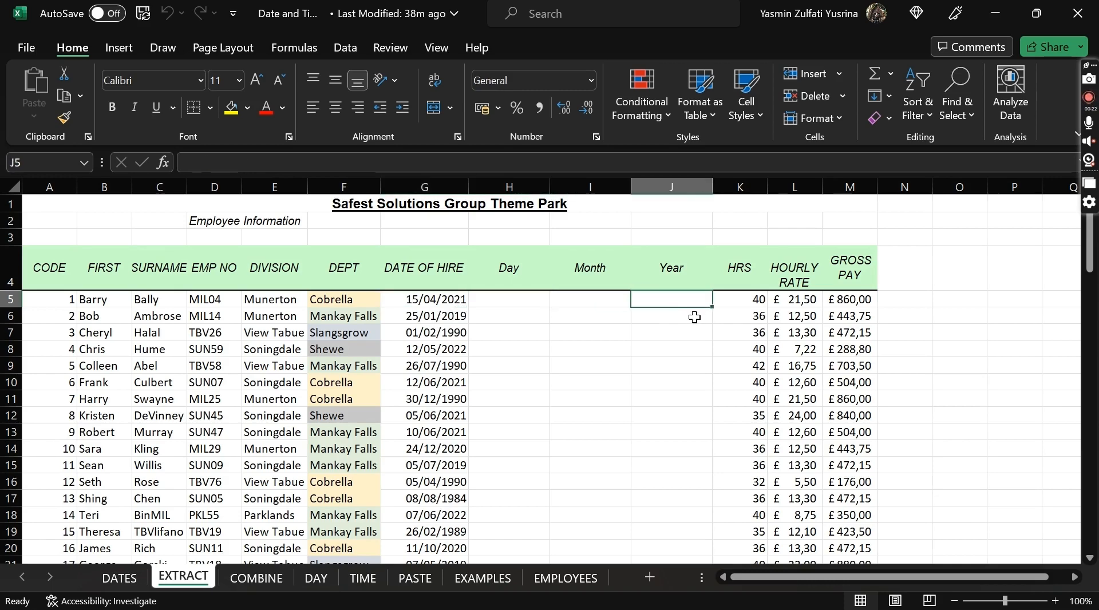
Step: Extract the day from the hire date in G5 into cell H5 with the formula =DAY(G5)
click(506, 299)
text(=day()
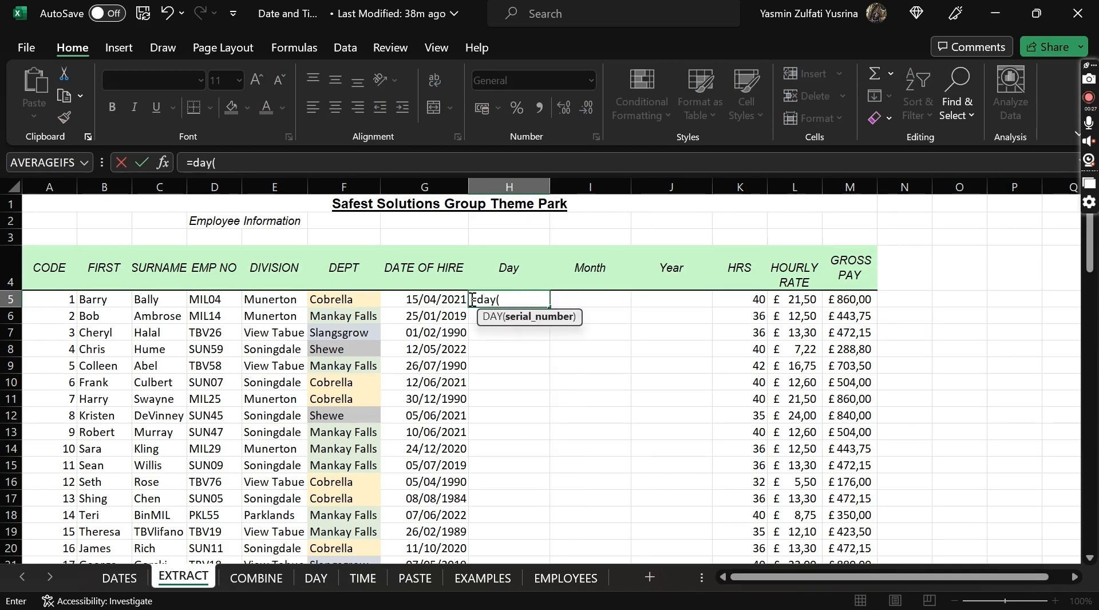
click(395, 300)
key(Return)
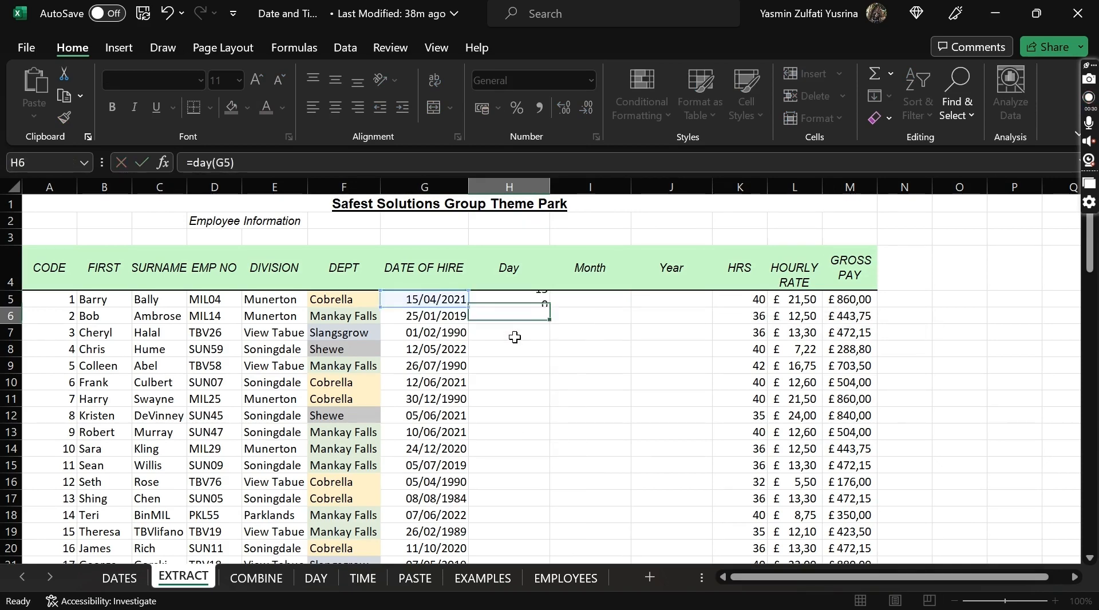
Step: Extract the month from the hire date in G5 into cell I5 with the formula =MONTH(G5)
key(Up)
key(Right)
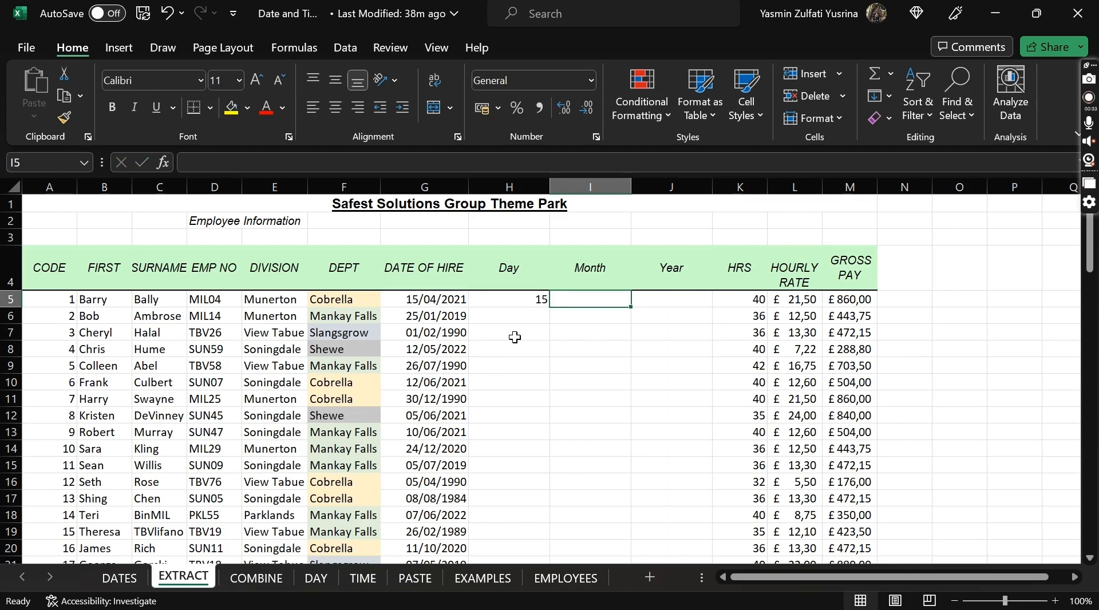
text(=mon)
key(Tab)
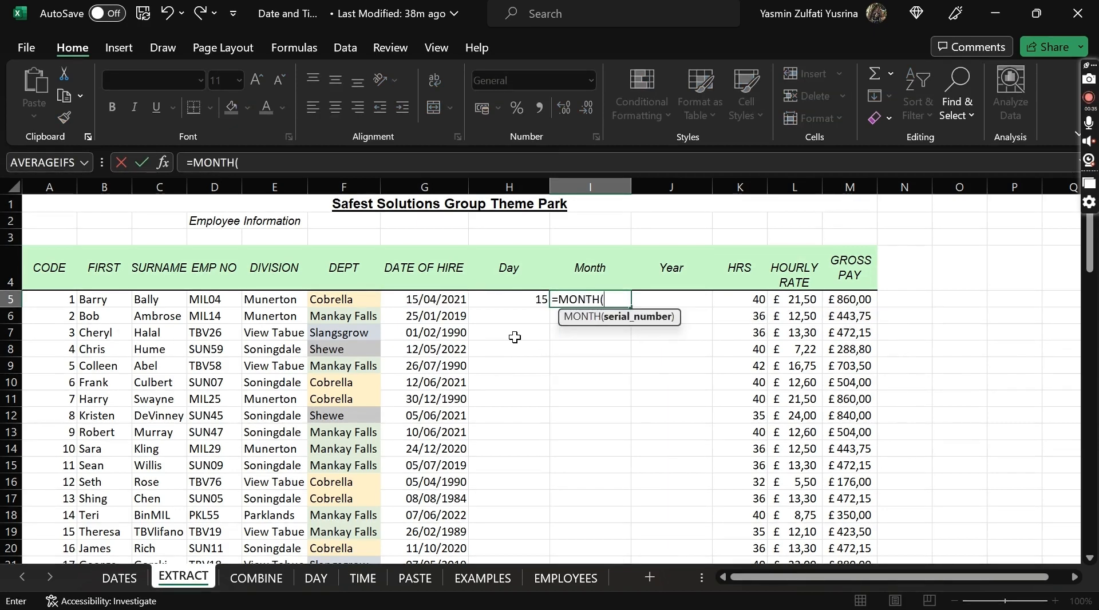
click(404, 300)
text())
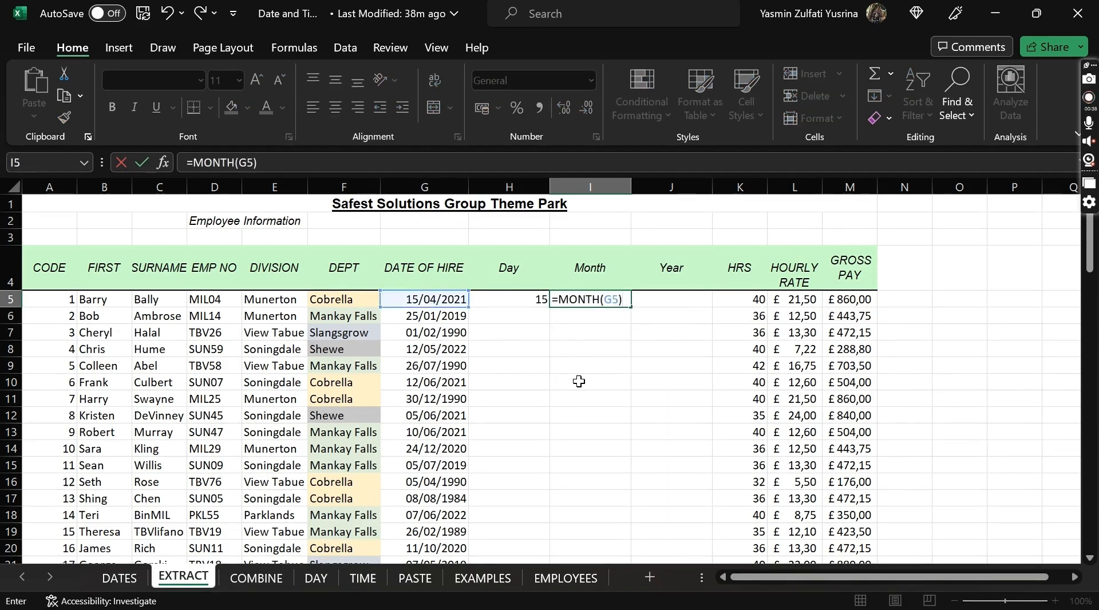
key(Return)
Step: Extract the year from the hire date in G5 into cell J5 with the formula =YEAR(G5)
key(Up)
key(Right)
text(=y)
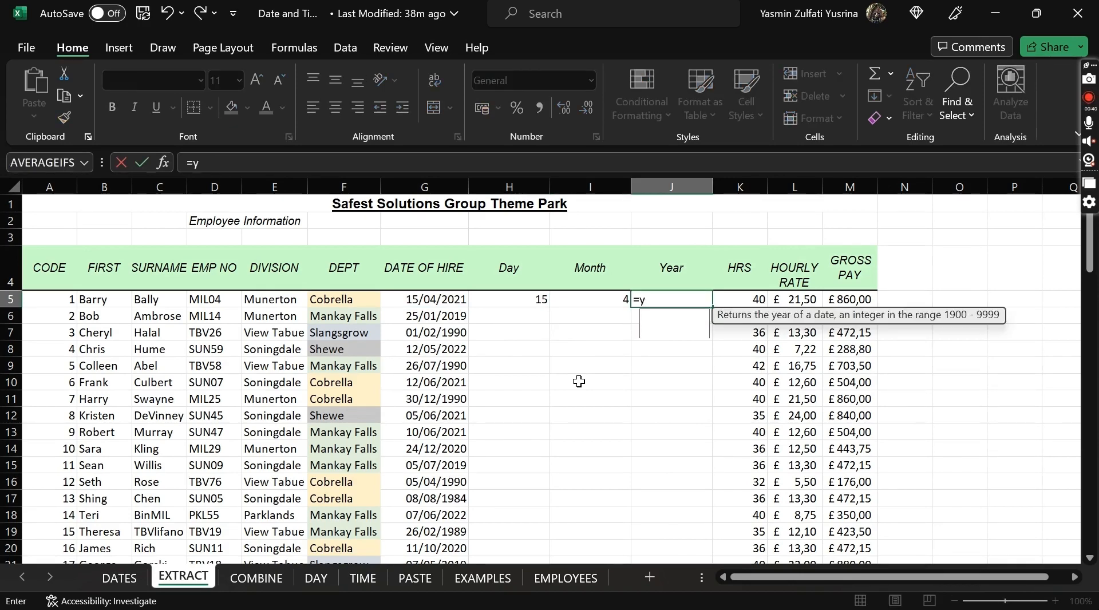
text(ea)
key(Tab)
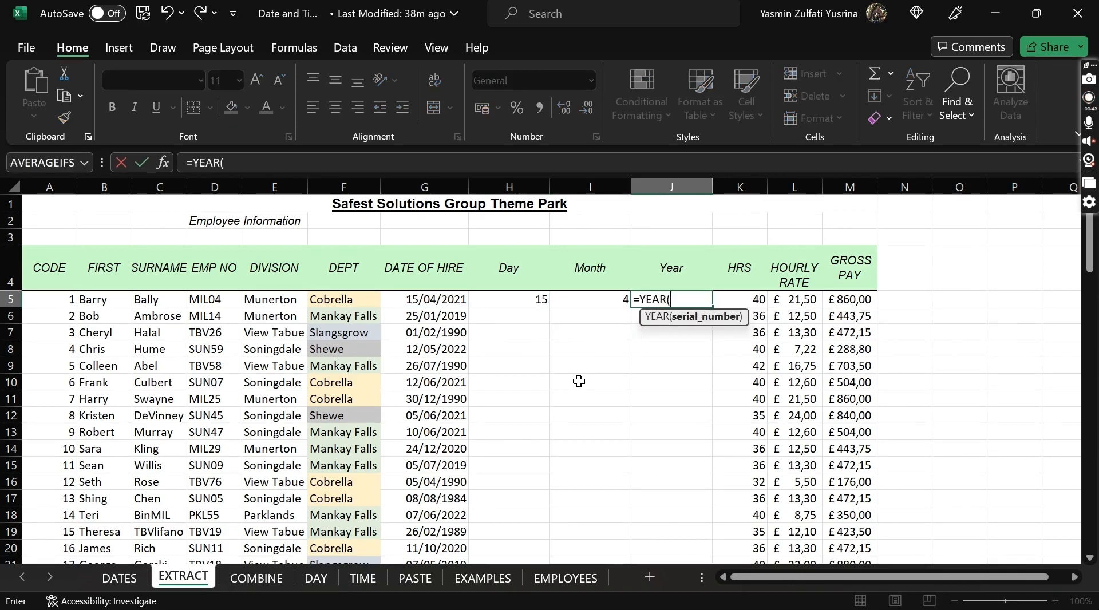
click(403, 299)
text())
key(Return)
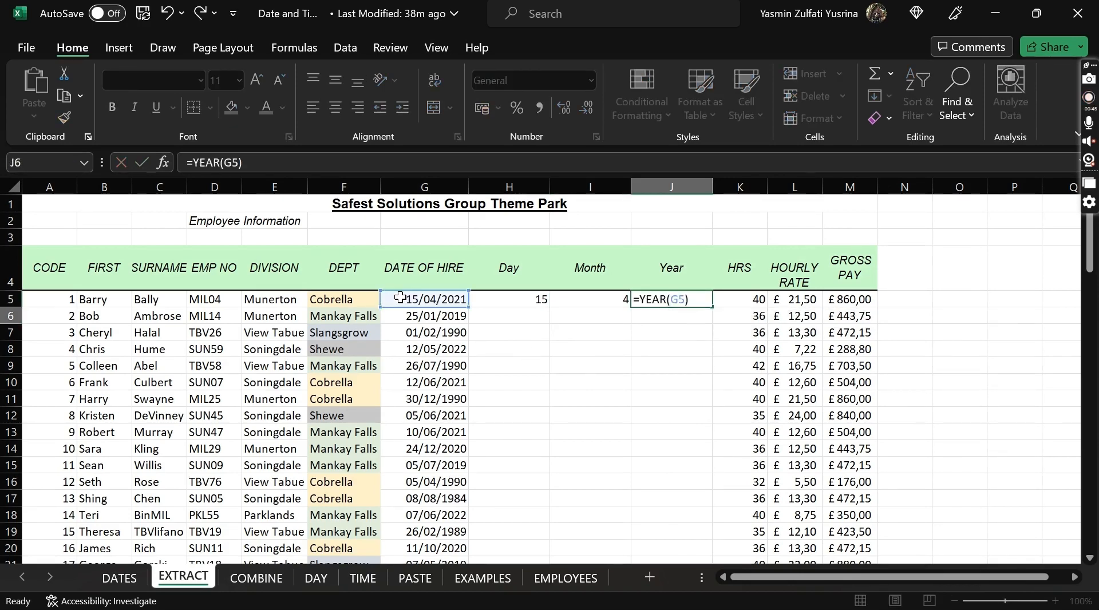
Step: Fill the Day, Month and Year formulas from row 5 down through all the employee rows
click(524, 298)
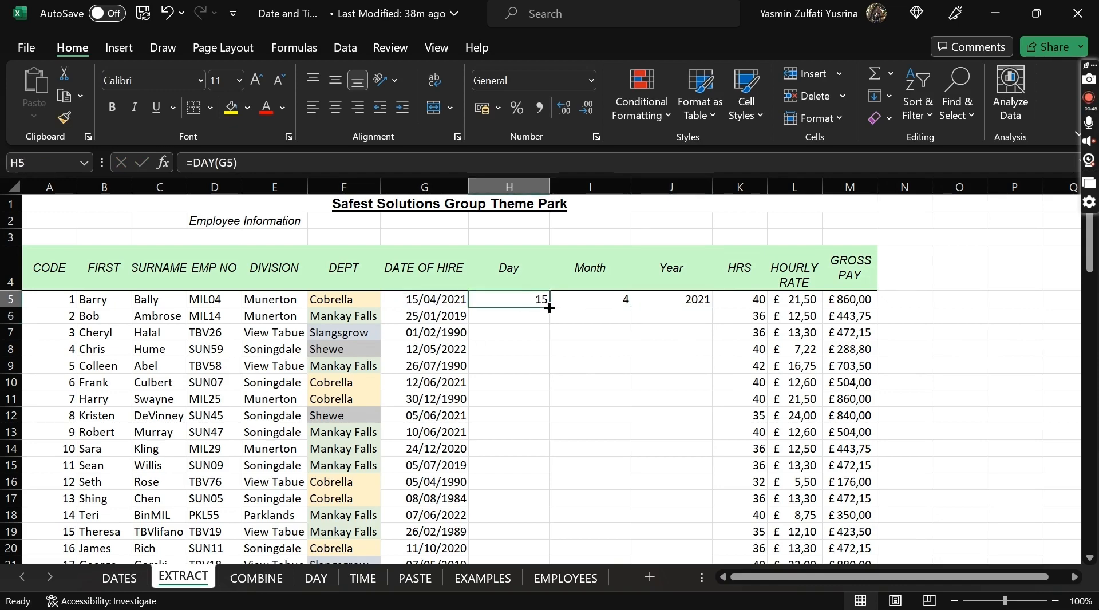
double_click(550, 307)
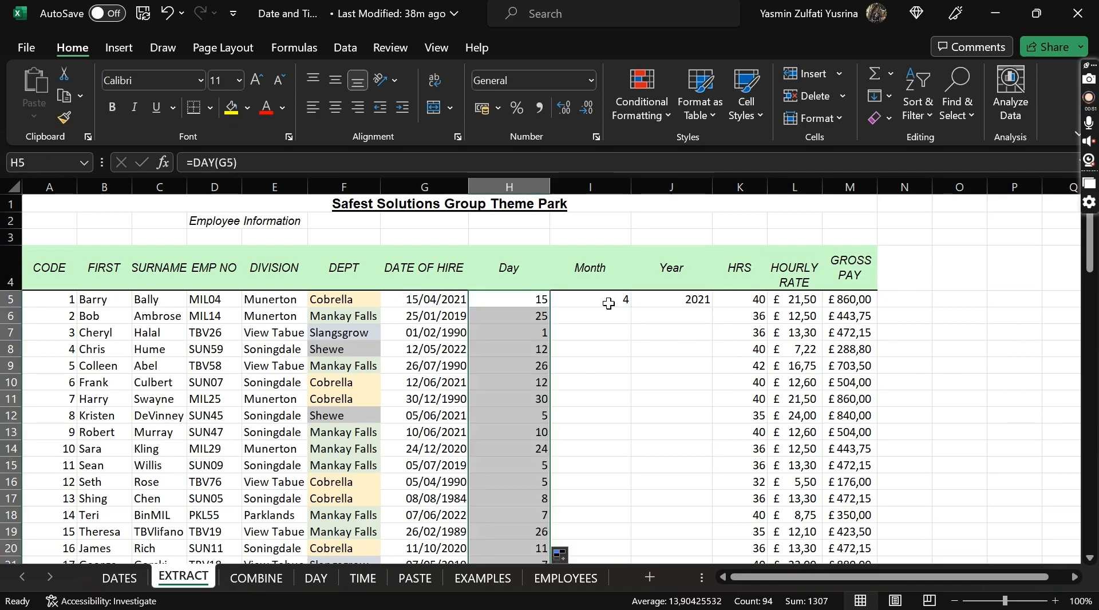
click(609, 301)
double_click(633, 308)
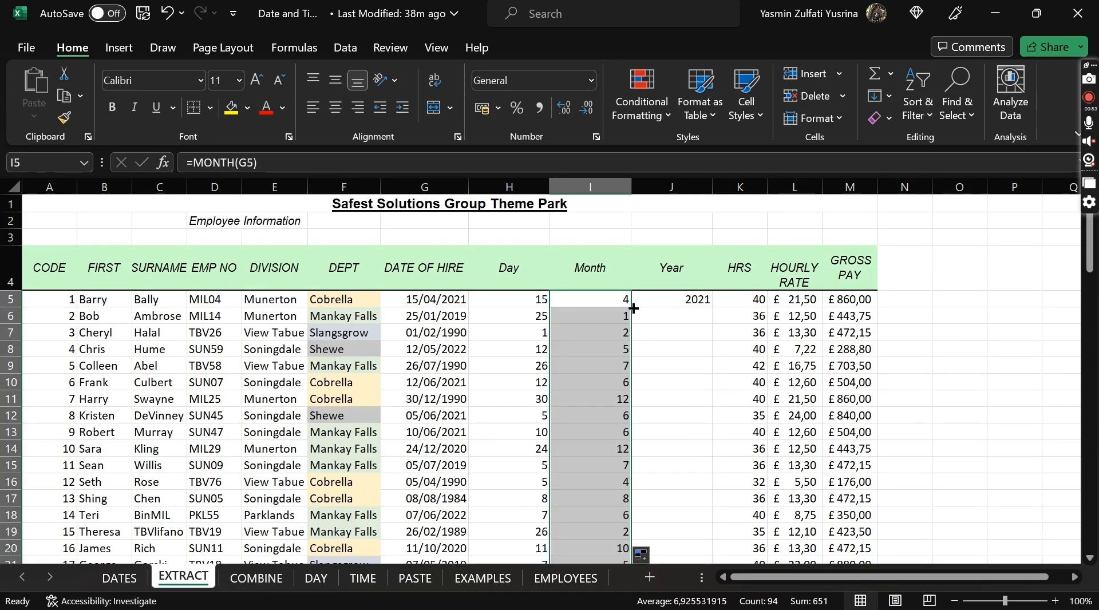
click(681, 302)
double_click(713, 308)
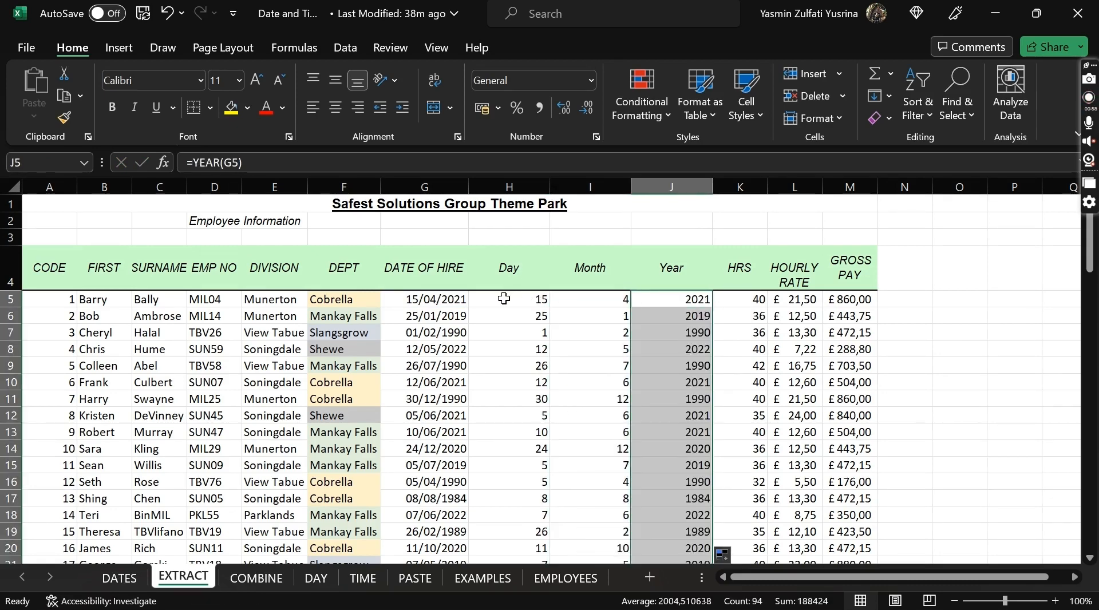
drag(502, 279, 669, 274)
click(423, 270)
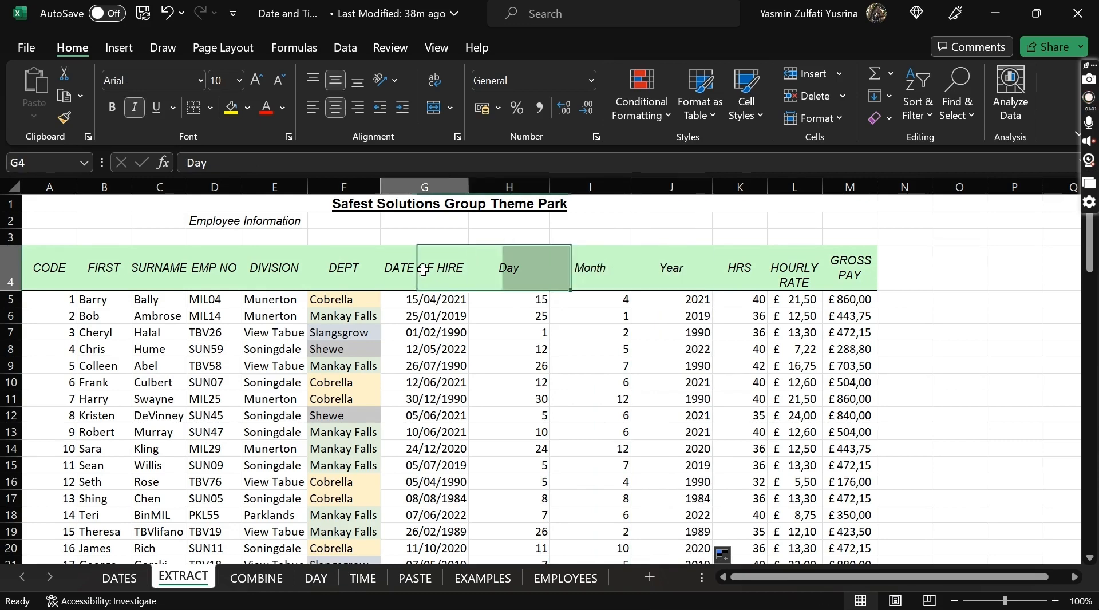
click(424, 302)
key(BackSpace)
key(Escape)
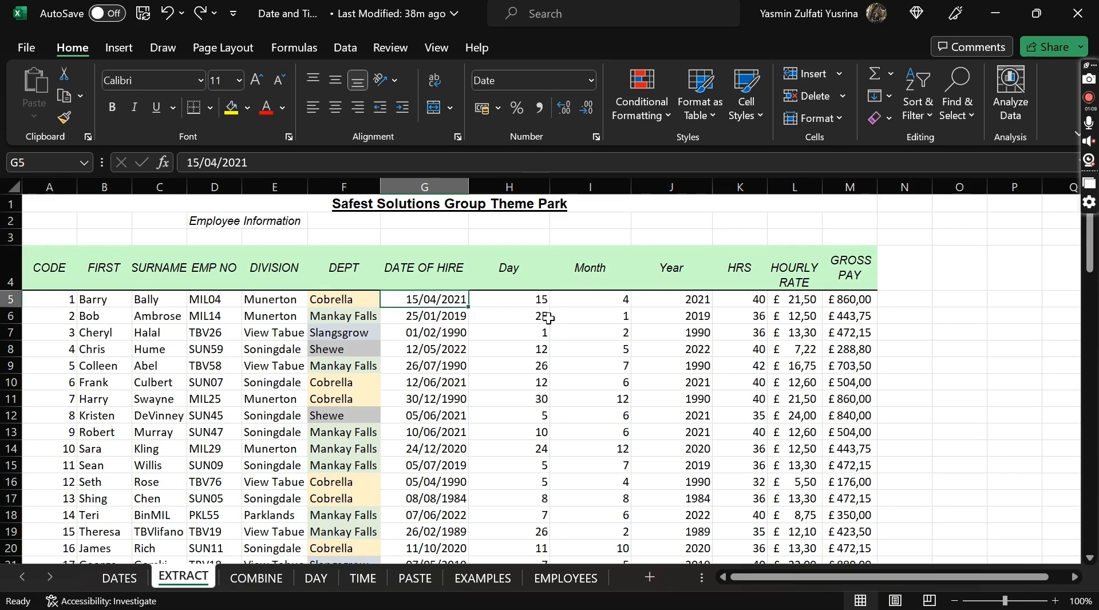
Step: Replace all Day, Month and Year formulas in H5:J98 with their static values and check the first cell of each column
click(523, 299)
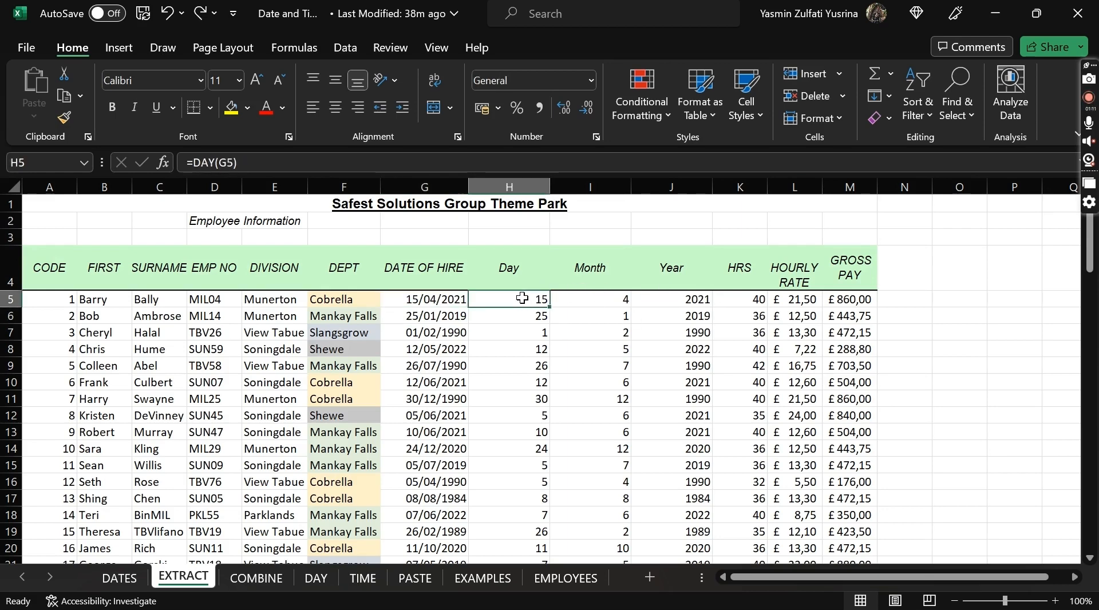
key(shift+Right)
key(shift+Right)
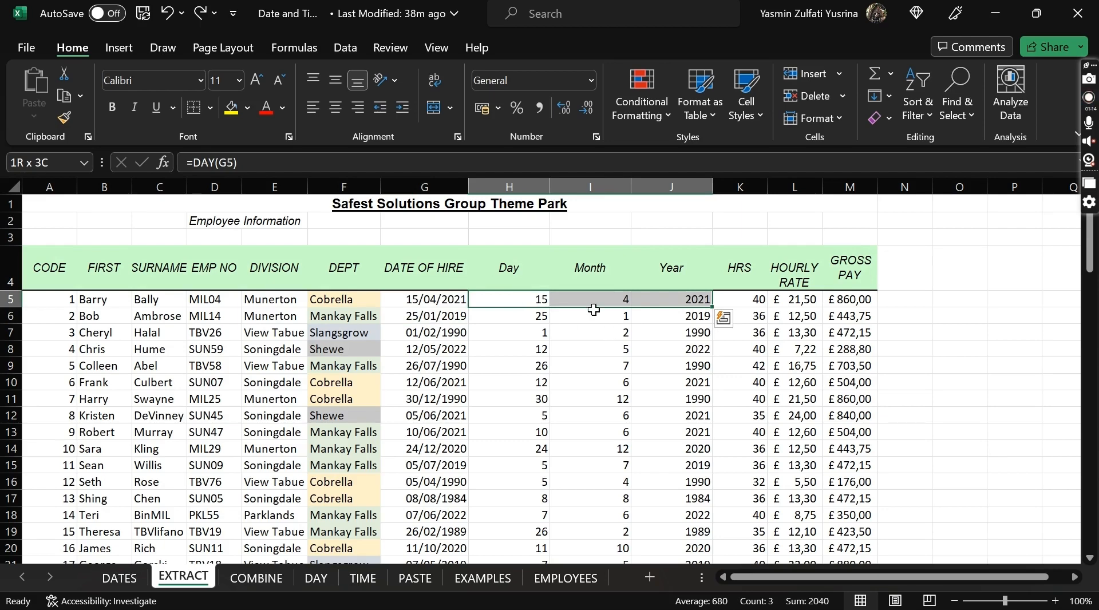
click(519, 300)
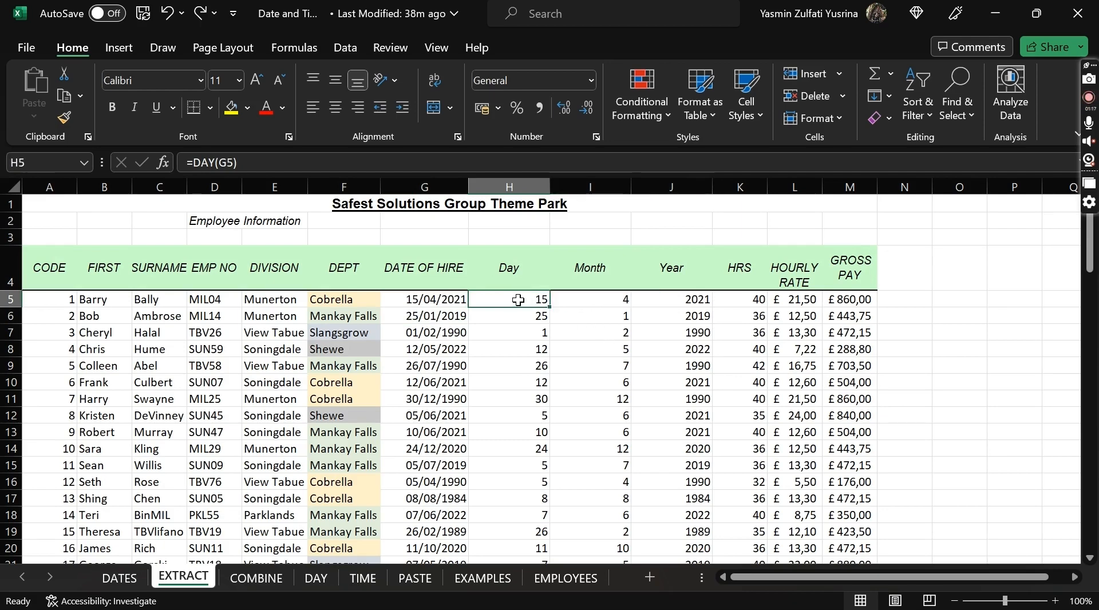
key(shift+Right)
key(shift+Right)
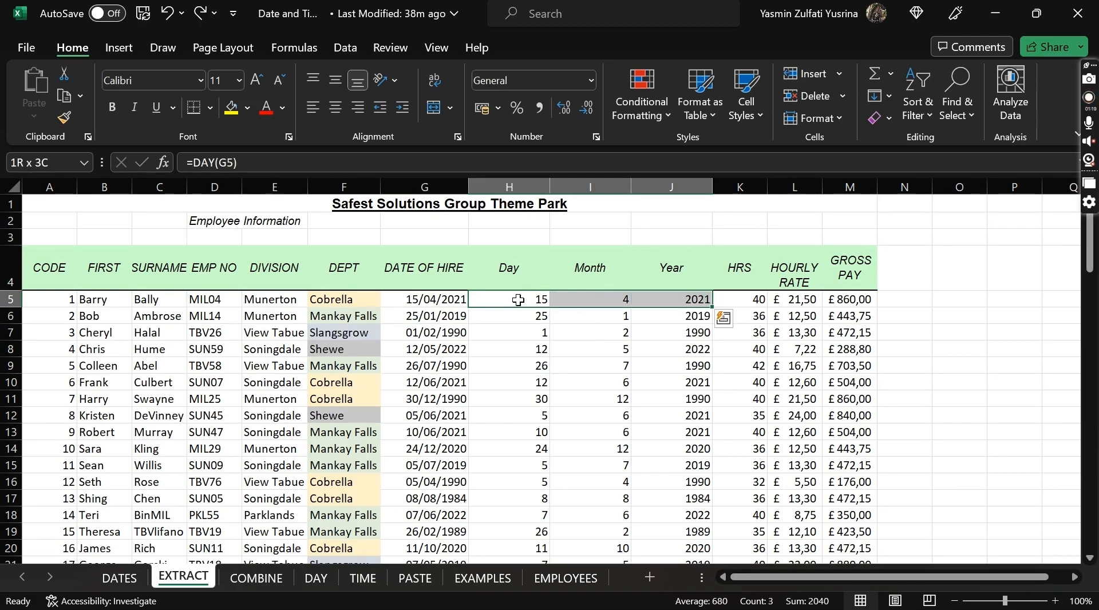
key(ctrl+shift+Down)
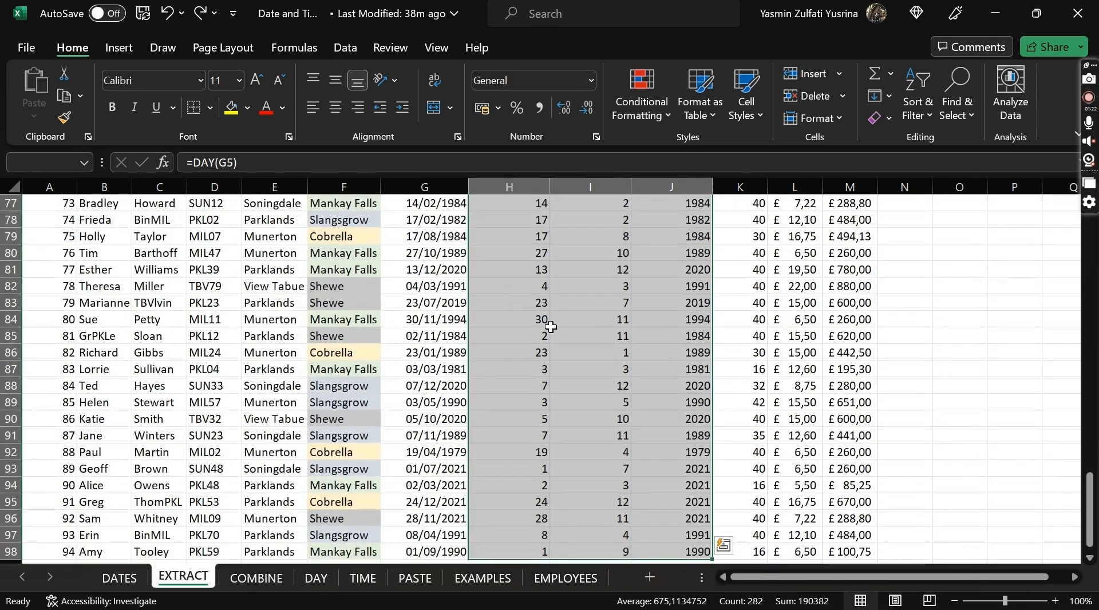
scroll(550, 327, up, 20)
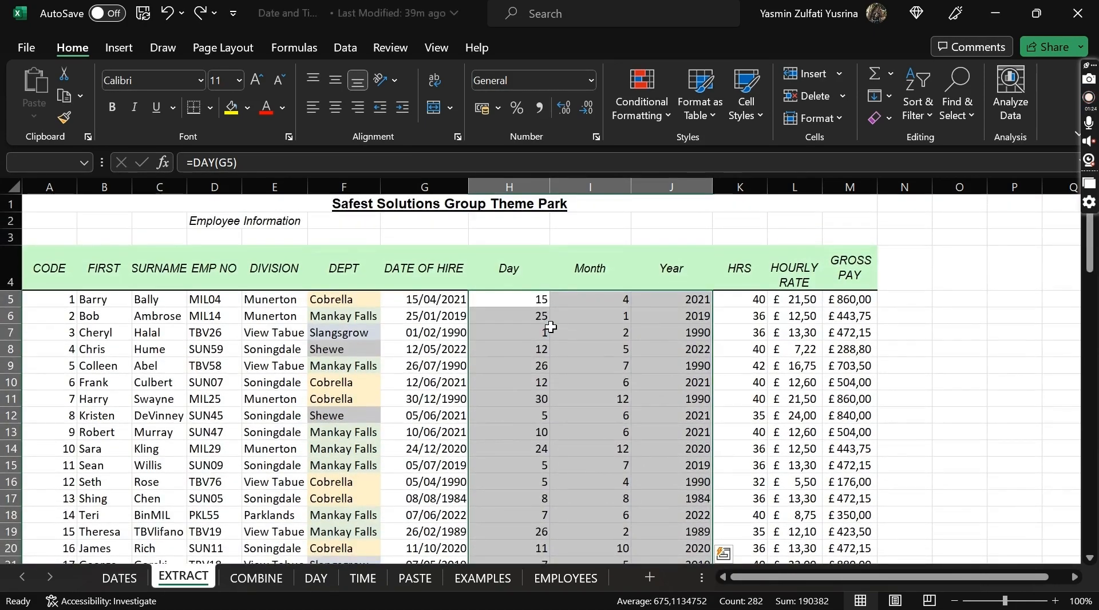
key(ctrl+c)
click(33, 114)
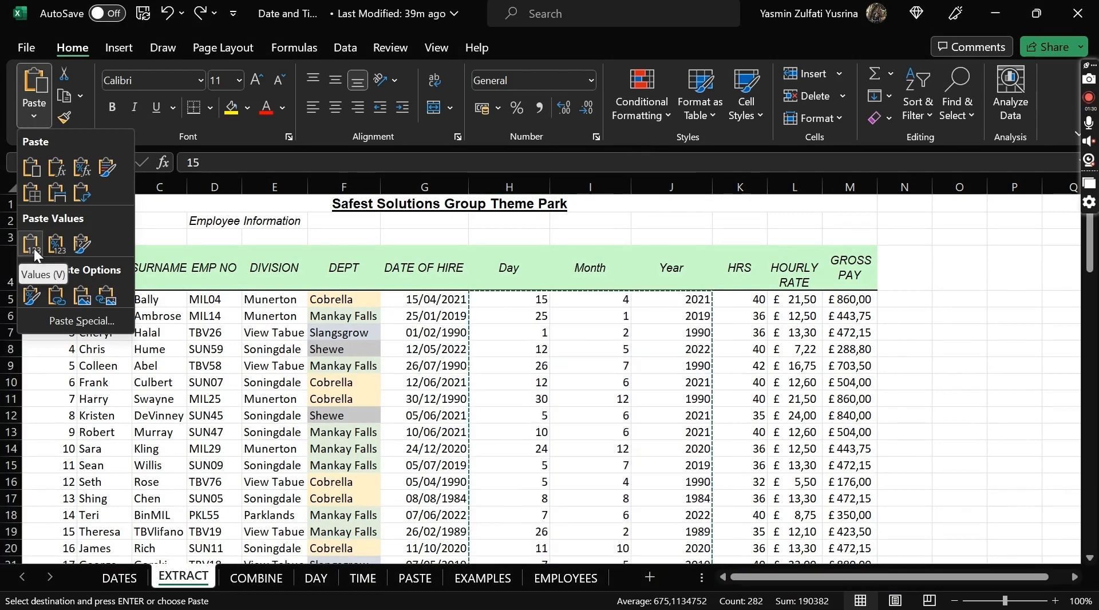
click(32, 246)
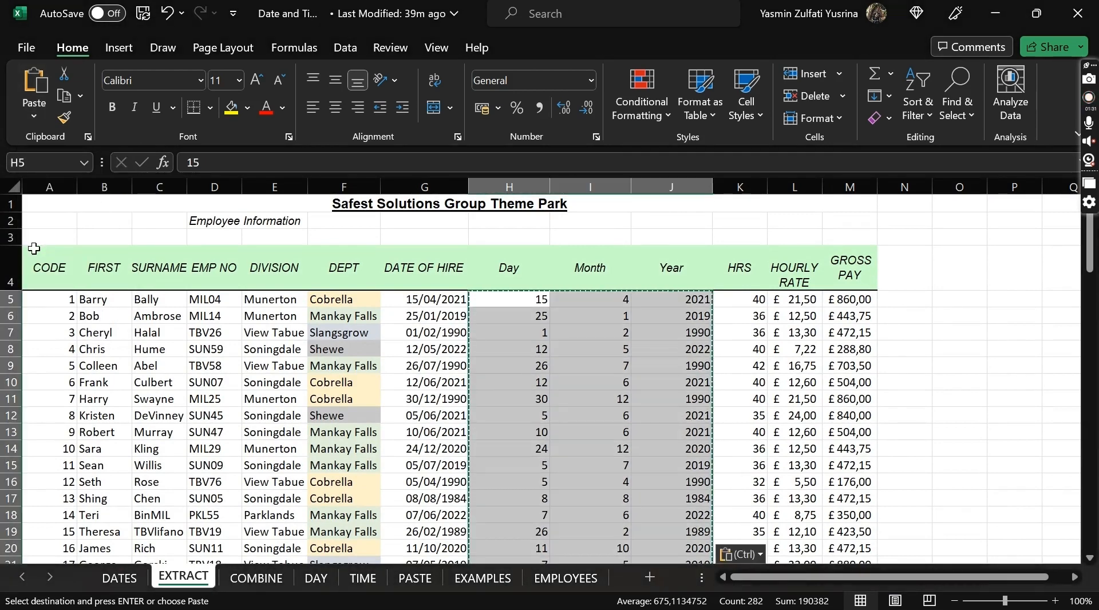
click(501, 297)
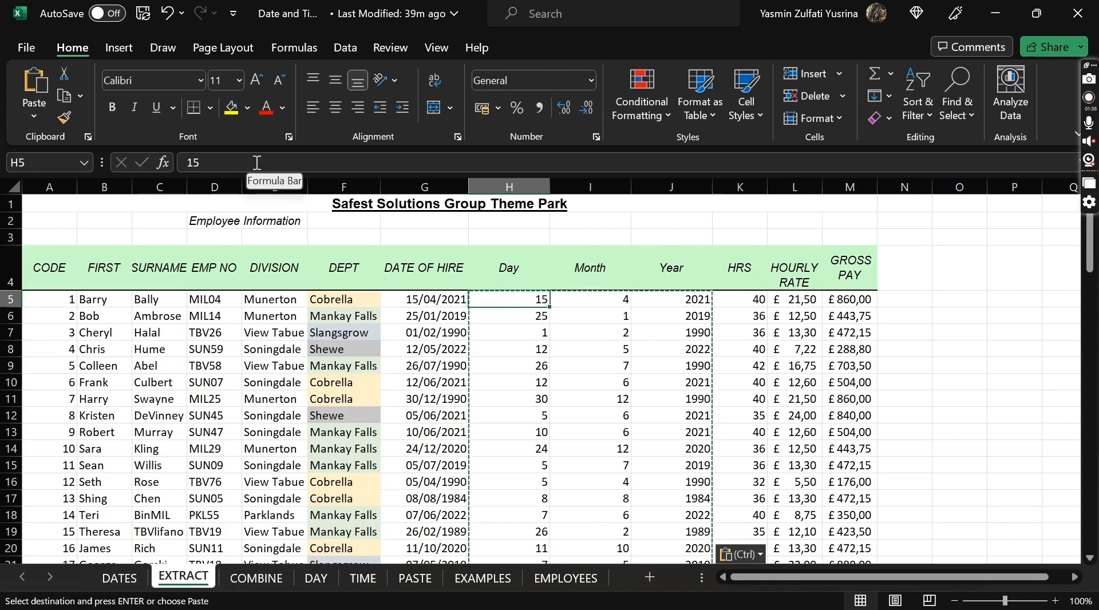
click(606, 300)
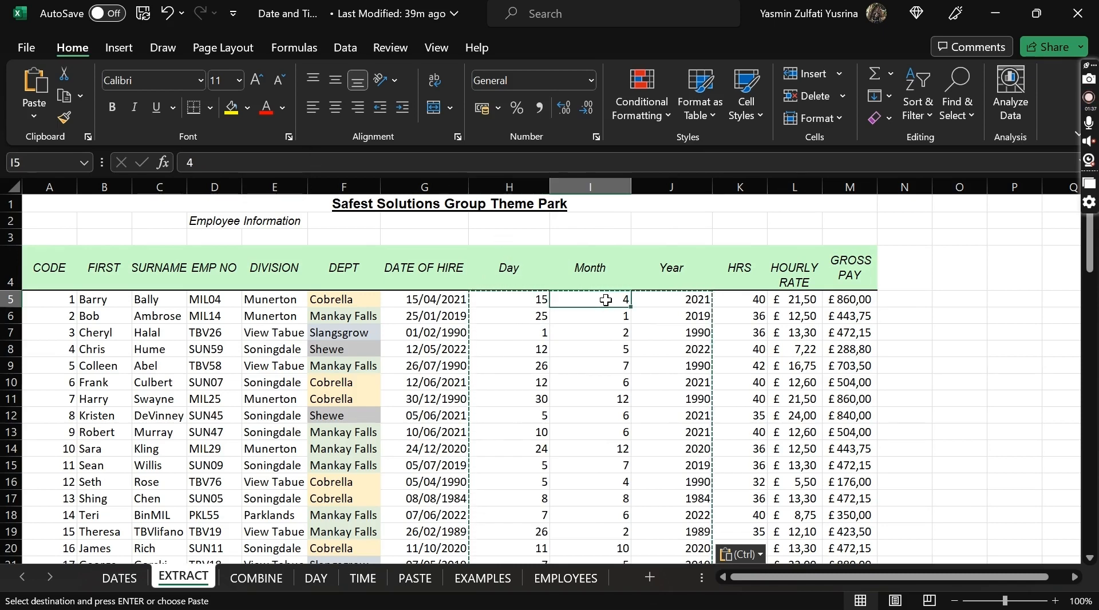
click(673, 303)
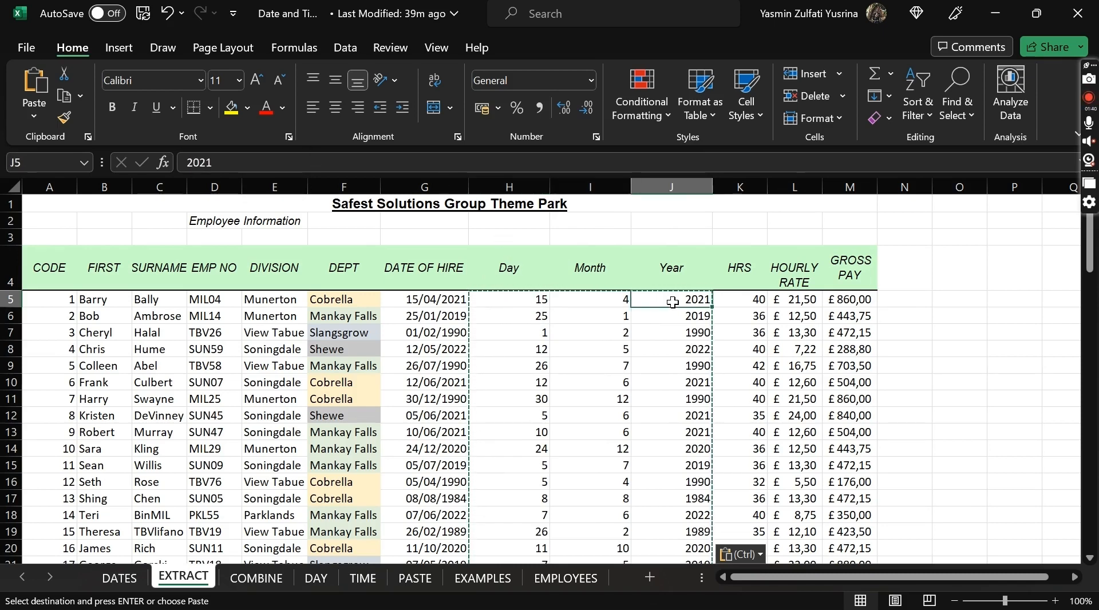
Step: Delete the whole DATE OF HIRE column from the EXTRACT sheet
click(404, 182)
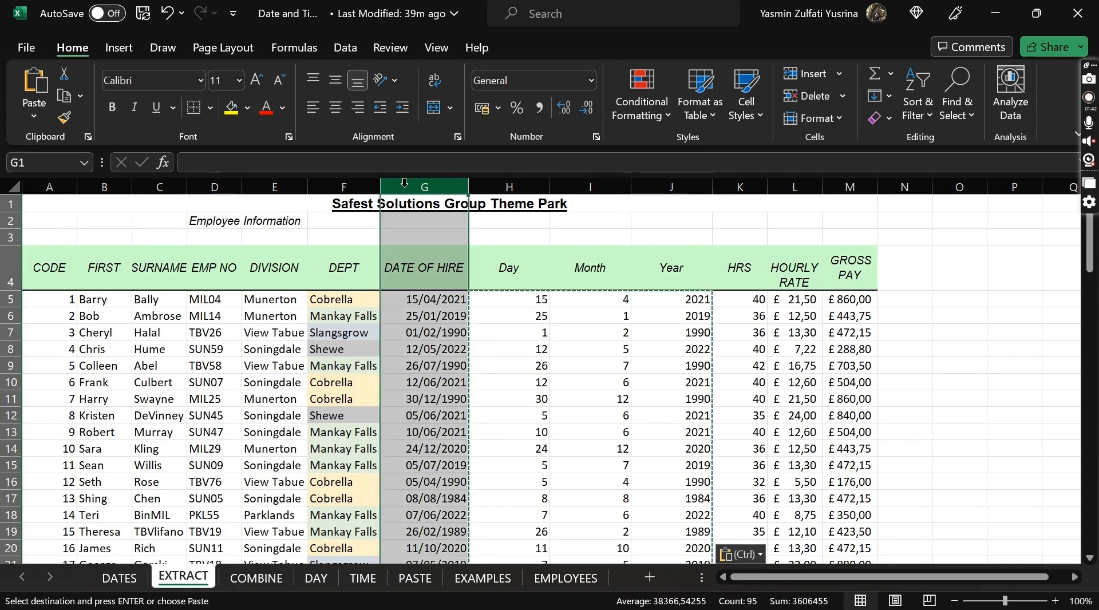
right_click(405, 187)
click(495, 382)
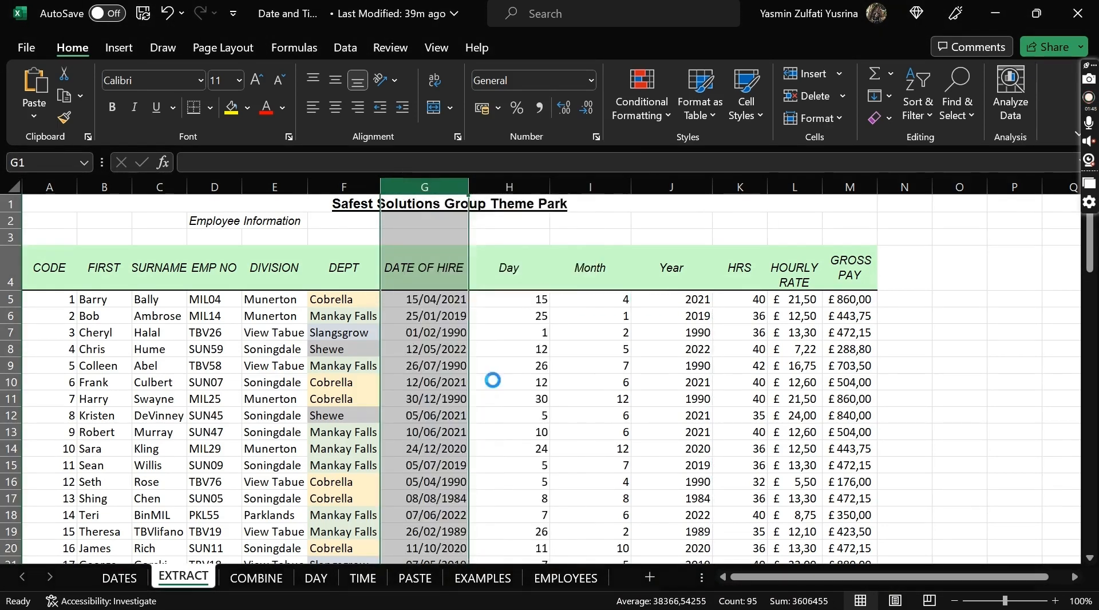
click(448, 303)
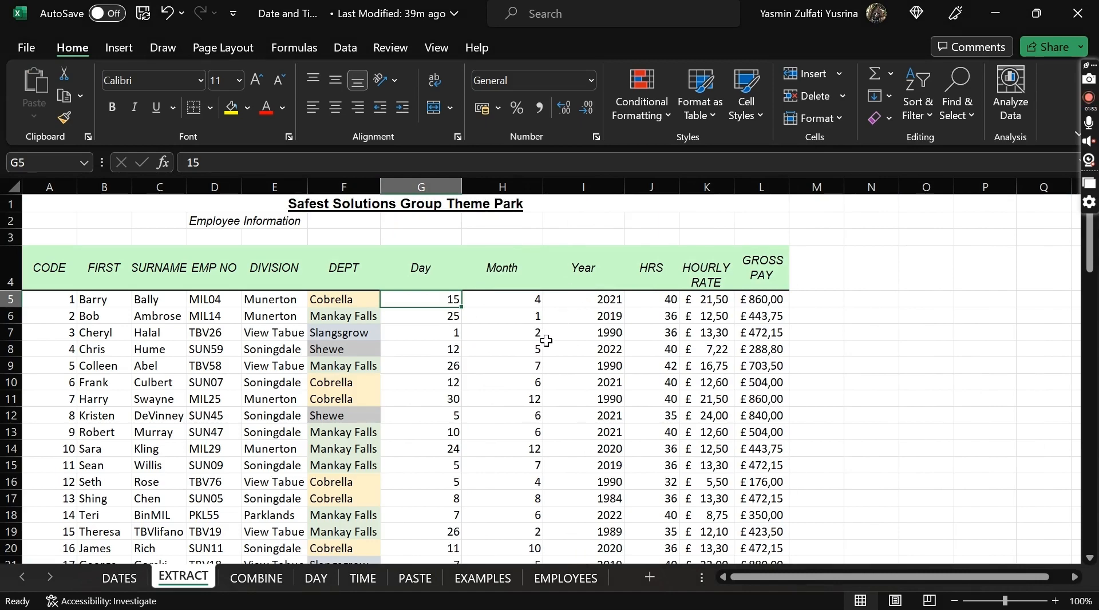
Step: Build the first hire date in G5 of the COMBINE sheet with =DATE(EXTRACT!I5;EXTRACT!H5;EXTRACT!G5)
click(269, 588)
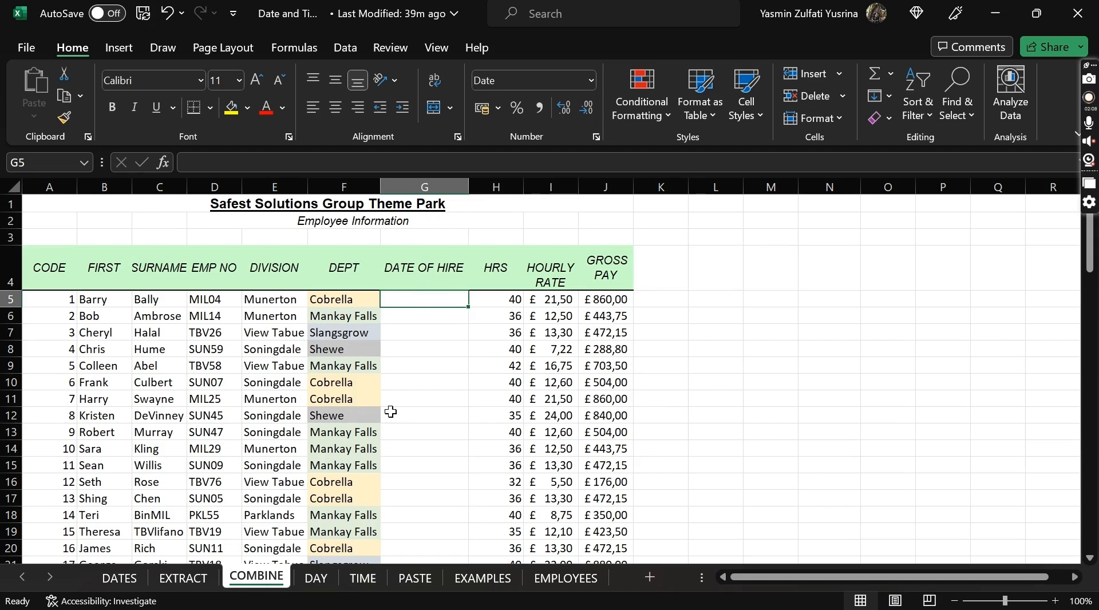
click(195, 578)
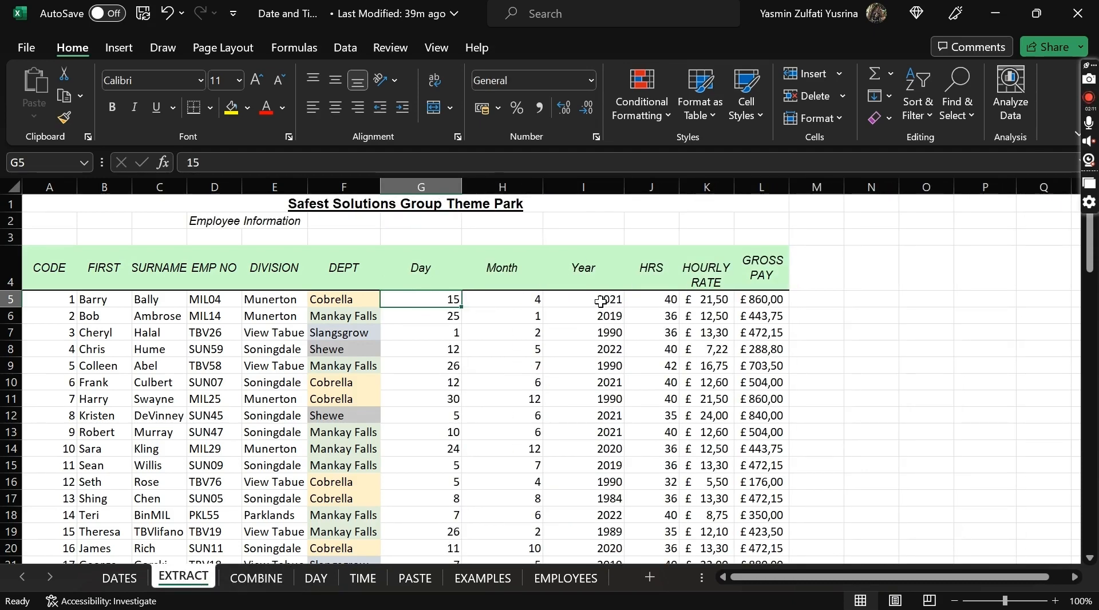
click(255, 579)
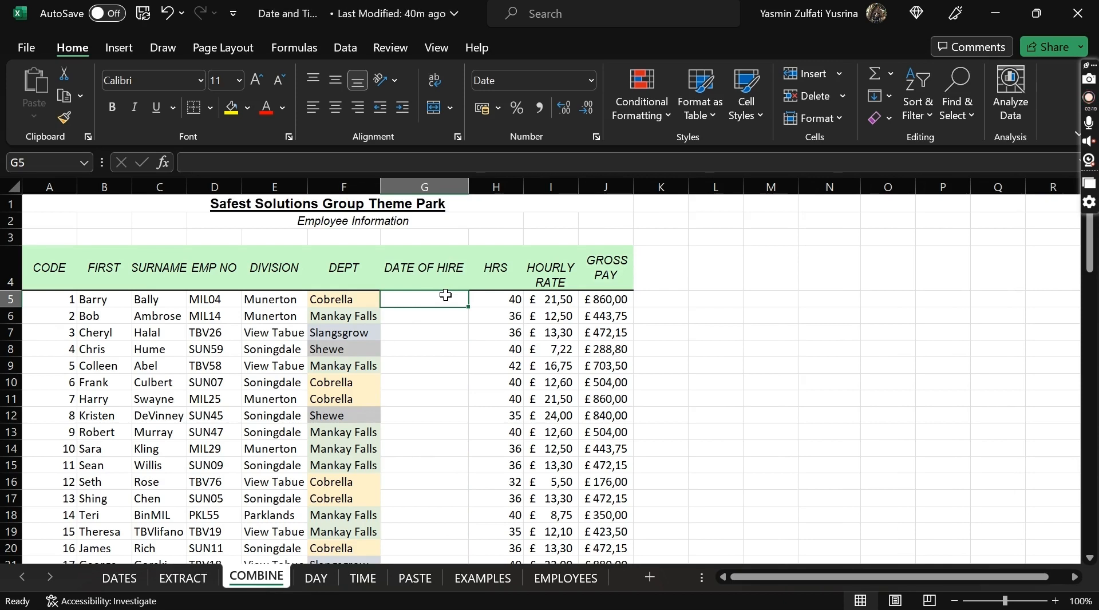
text(=da)
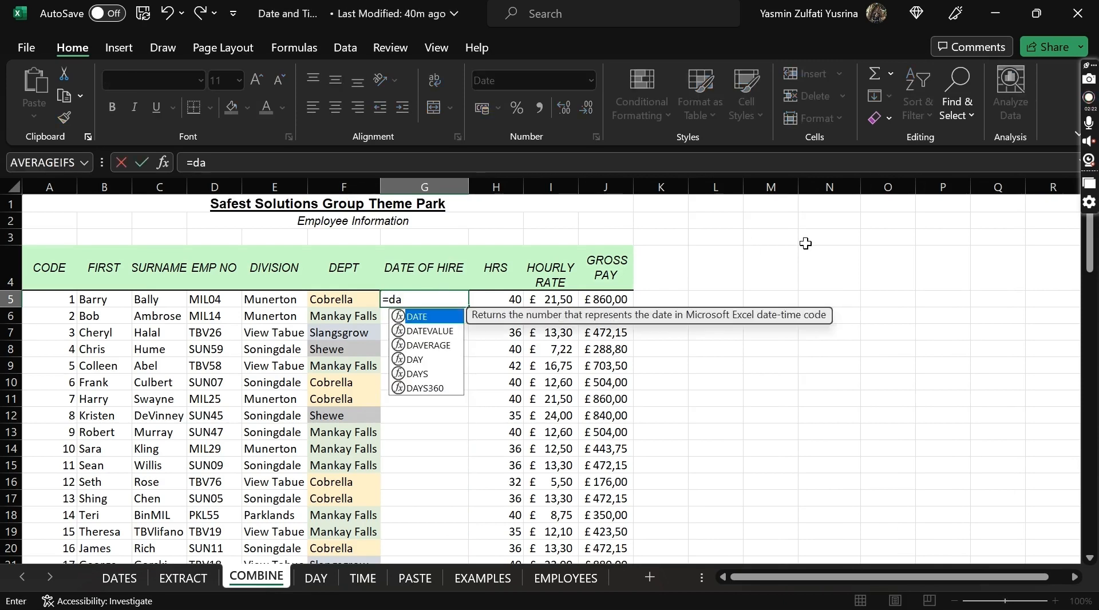
text(te()
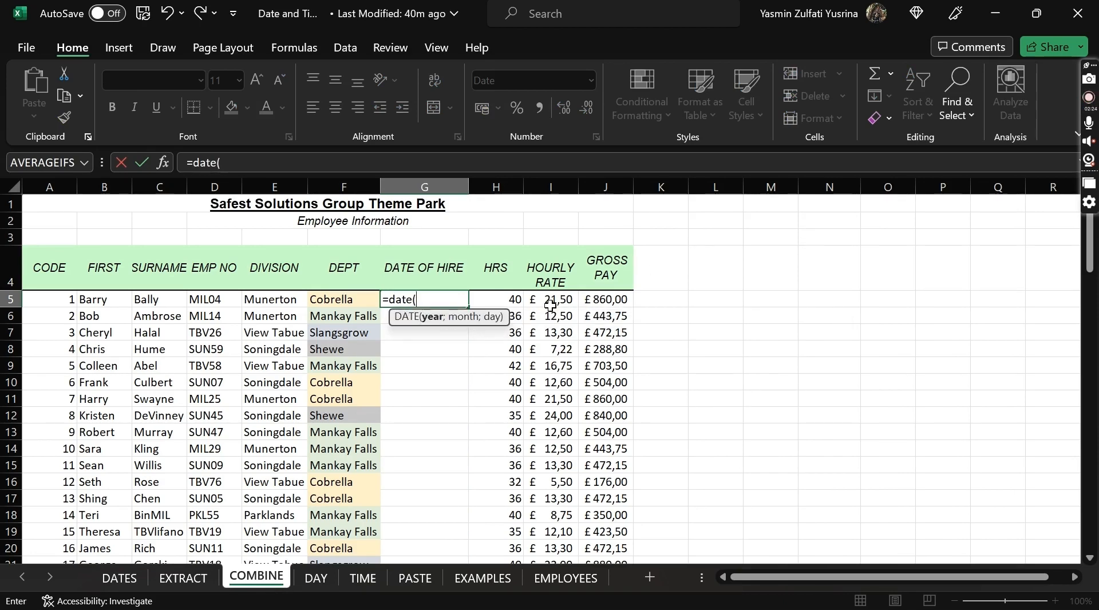
click(184, 579)
click(582, 301)
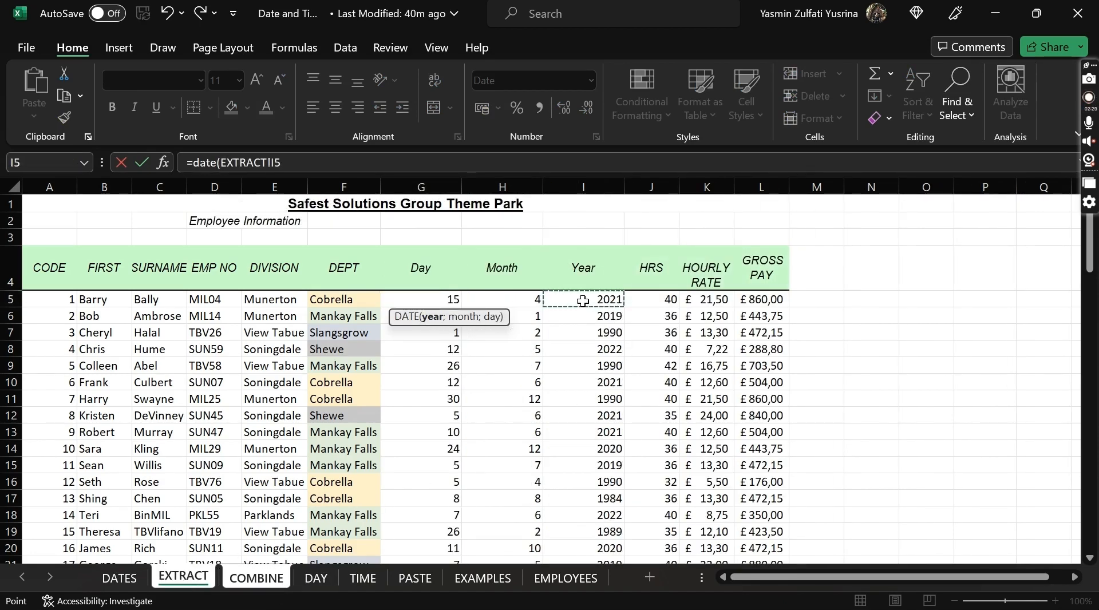
text(;)
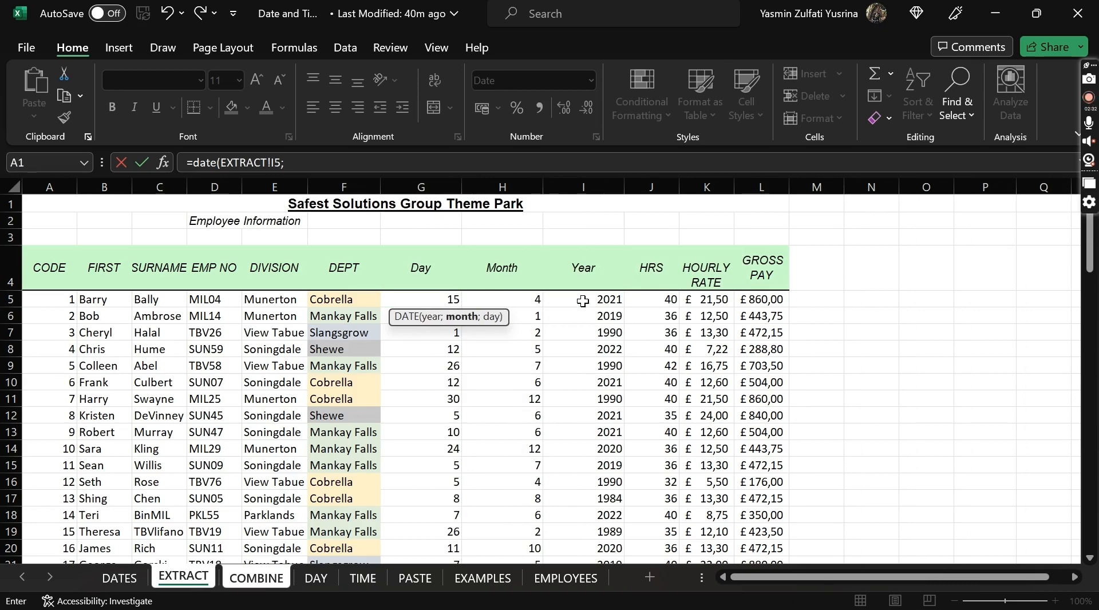
click(515, 298)
text(;)
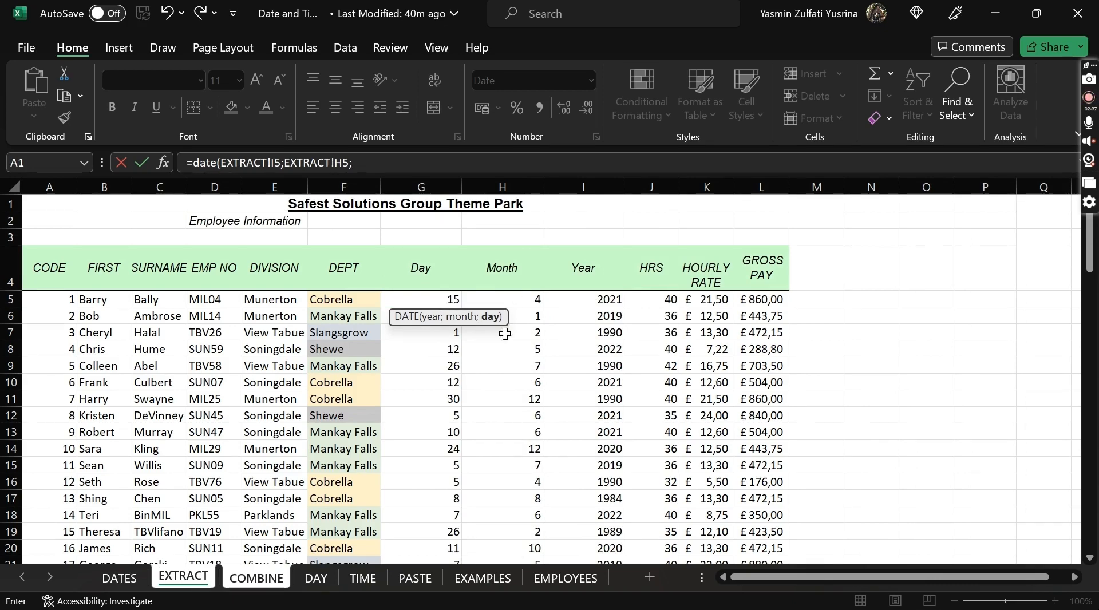
click(433, 300)
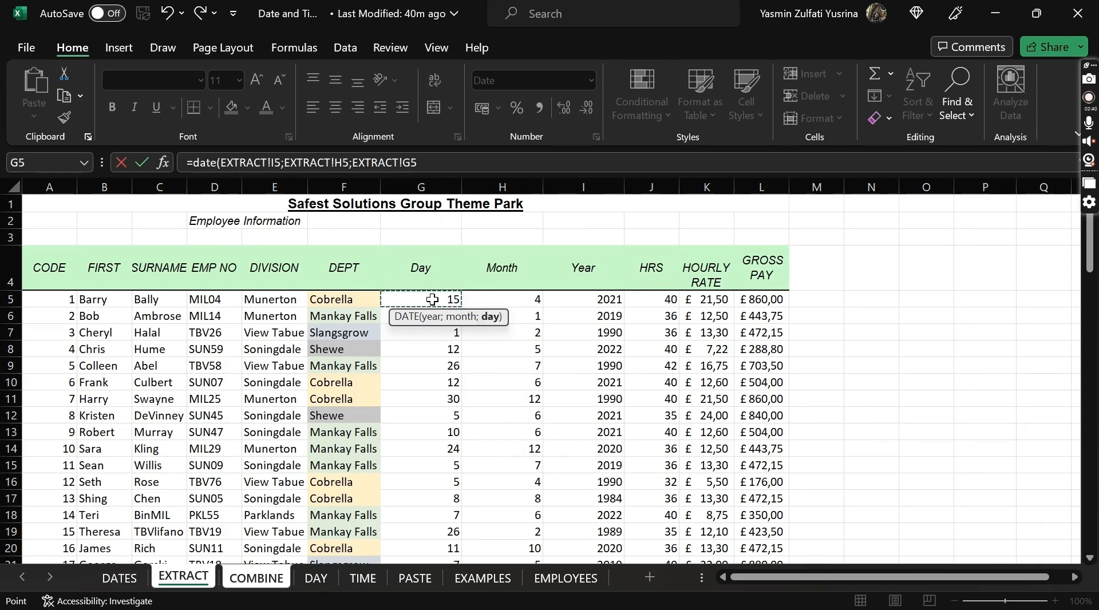
text())
key(Return)
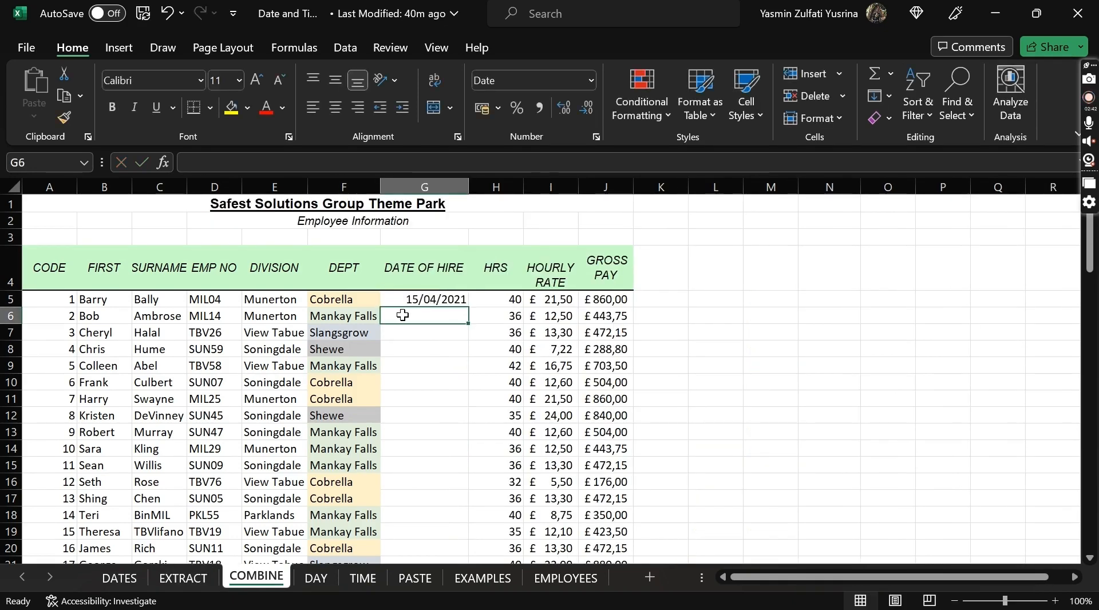
Step: Fill the DATE formula from G5 down the DATE OF HIRE column for all employee rows and reselect G5
click(457, 300)
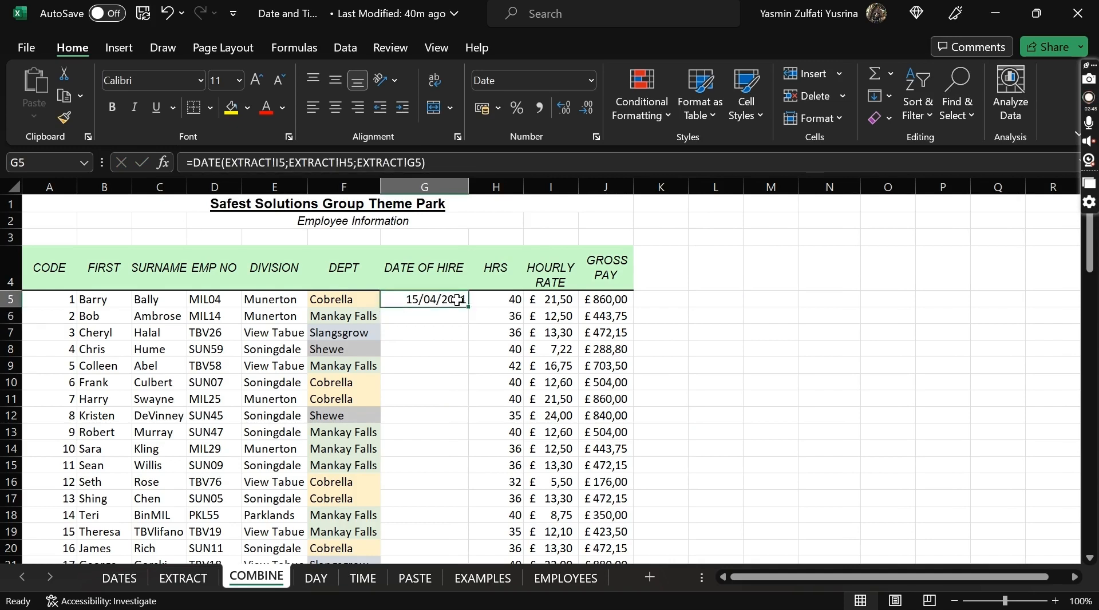
double_click(469, 310)
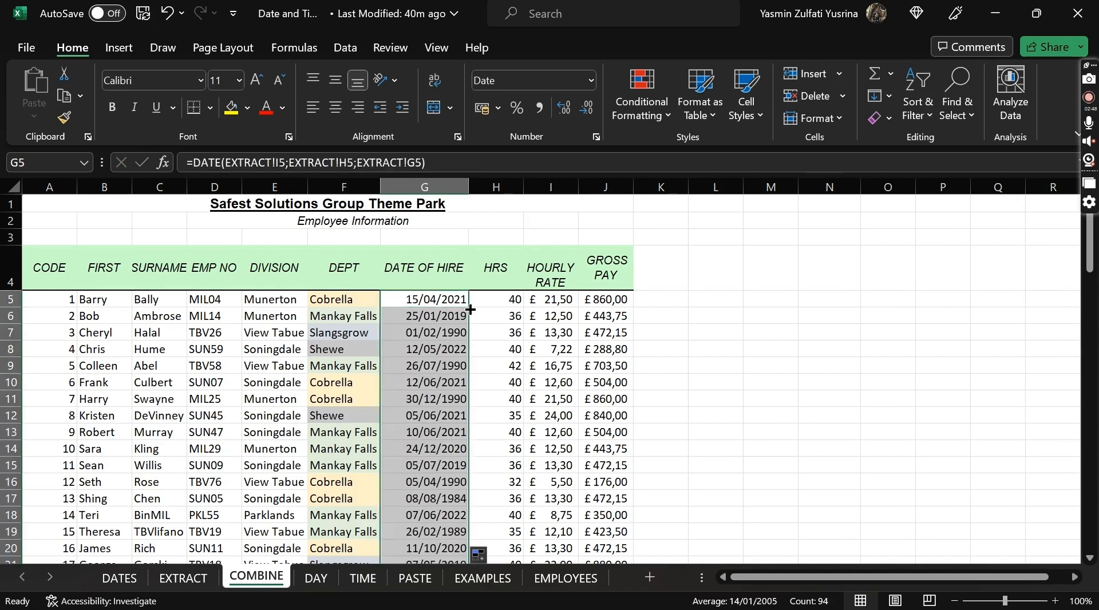
click(439, 300)
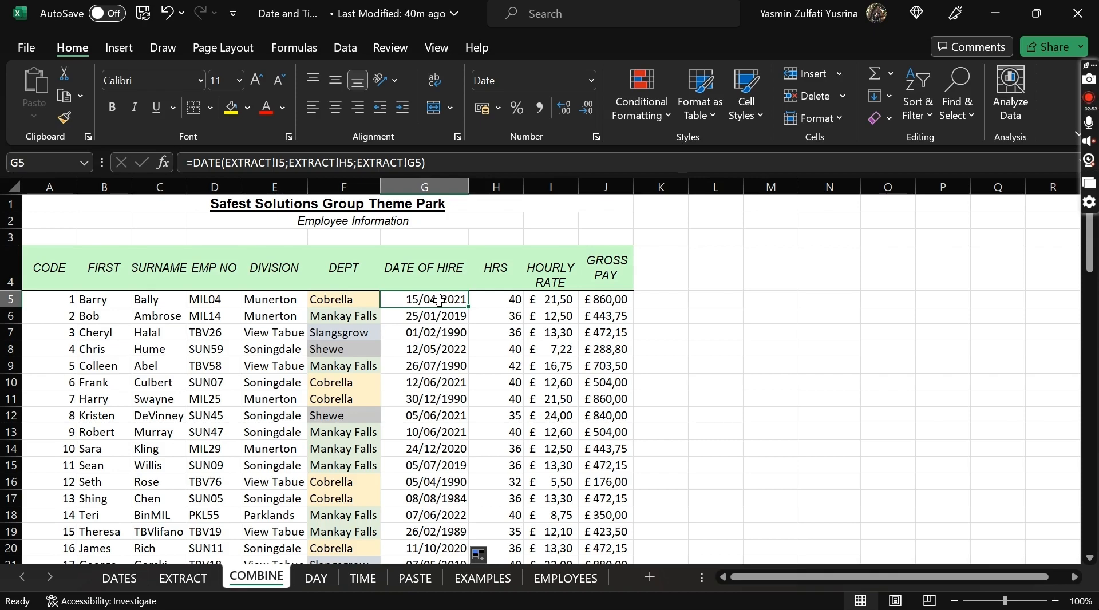
Step: Examine the dates and month counts in the Subtracting or Adding Months table on the EXAMPLES sheet
click(481, 579)
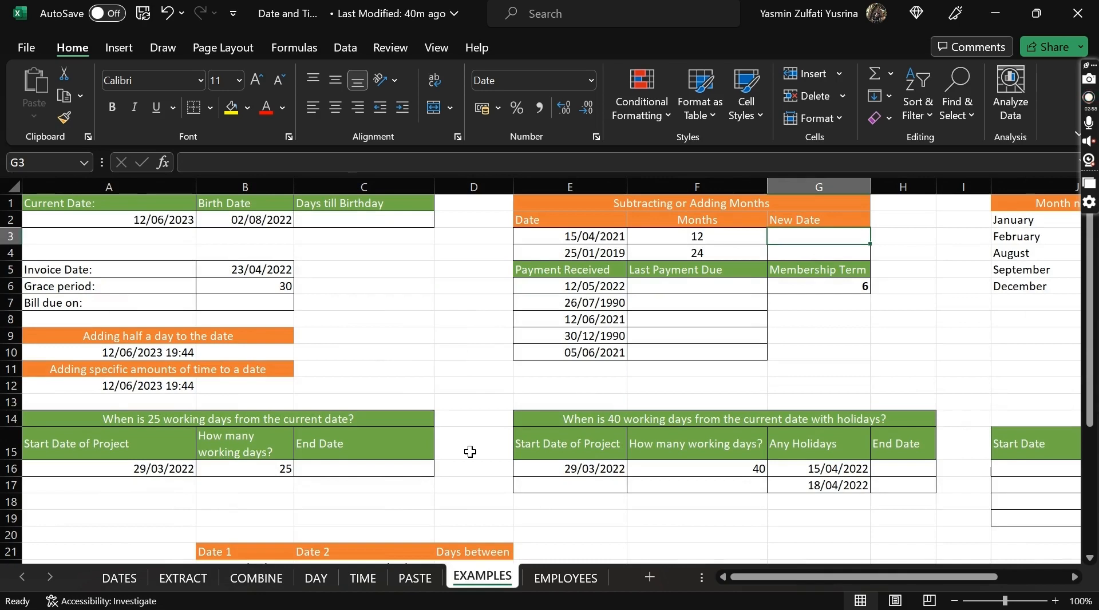
click(792, 202)
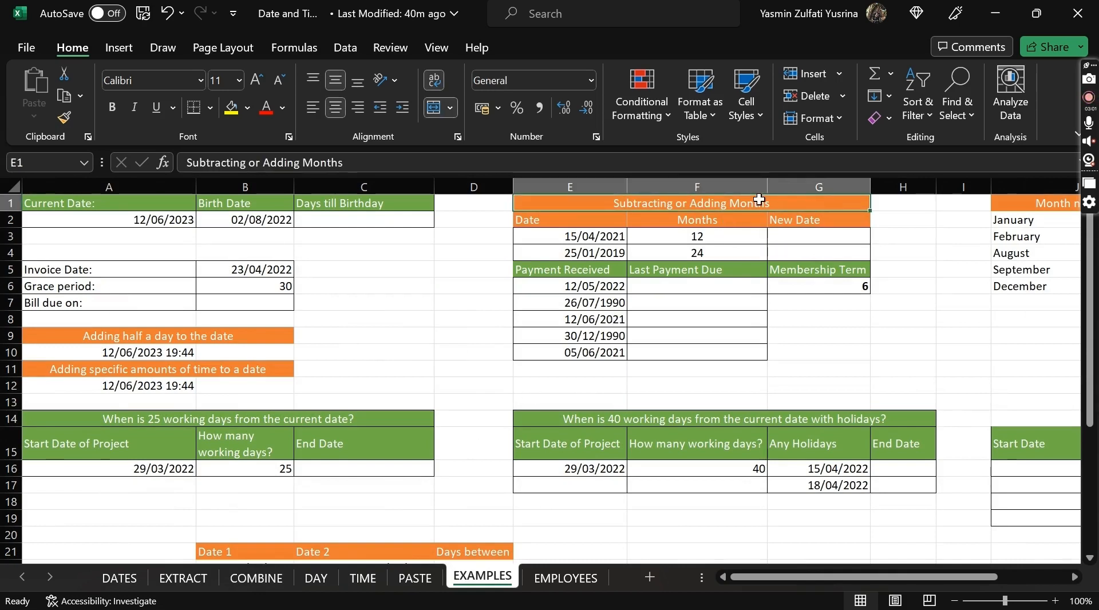
click(847, 237)
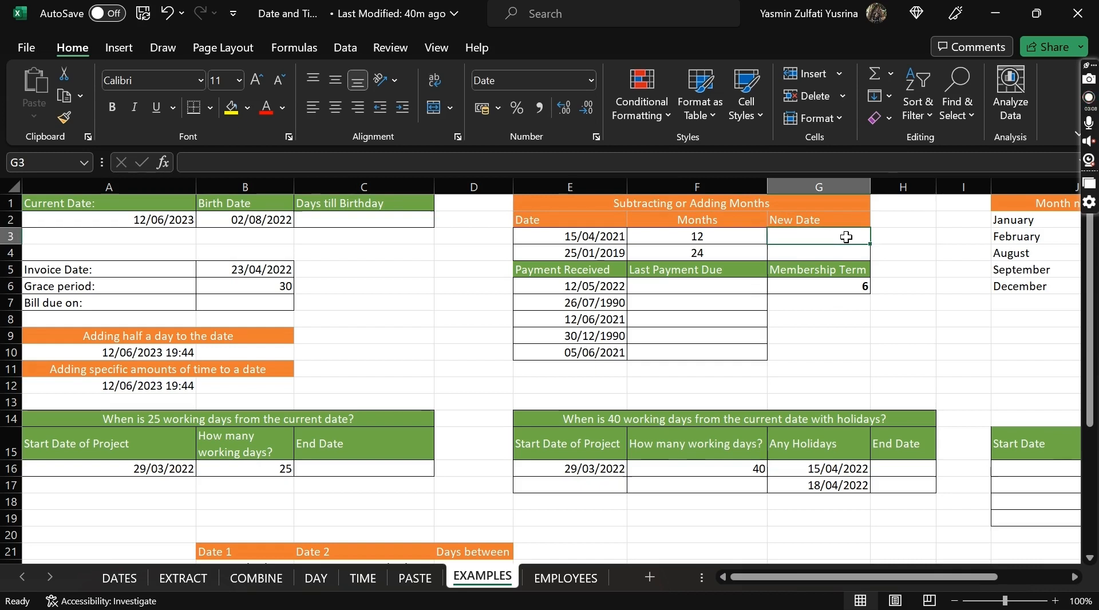
click(540, 236)
click(732, 239)
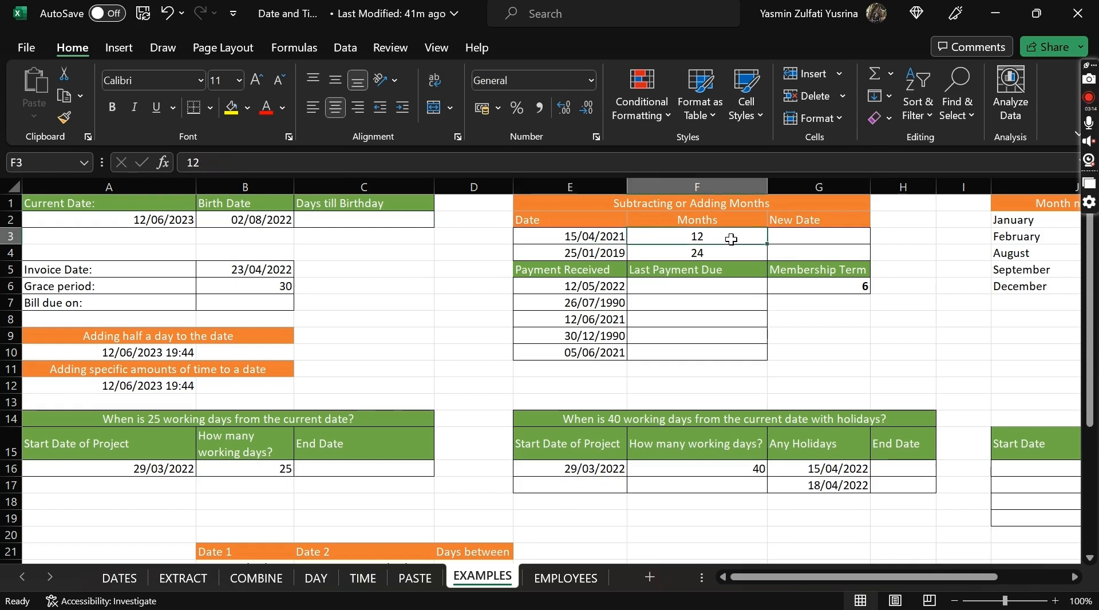
click(550, 251)
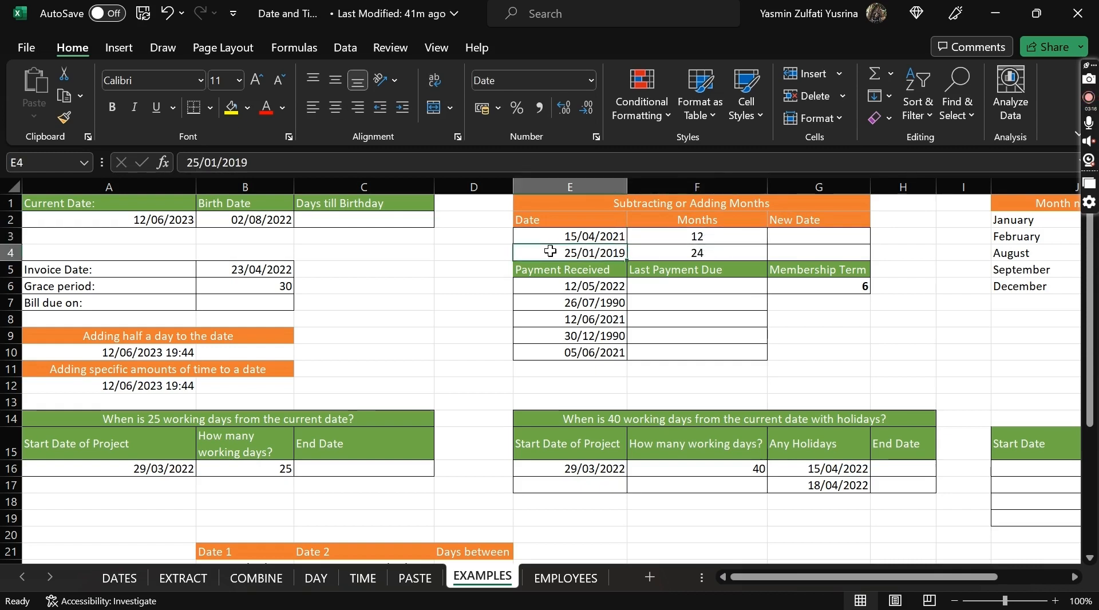
click(720, 253)
Step: Calculate the first New Date in G3 by adding the months to the date with =EDATE(E3;F3)
click(837, 240)
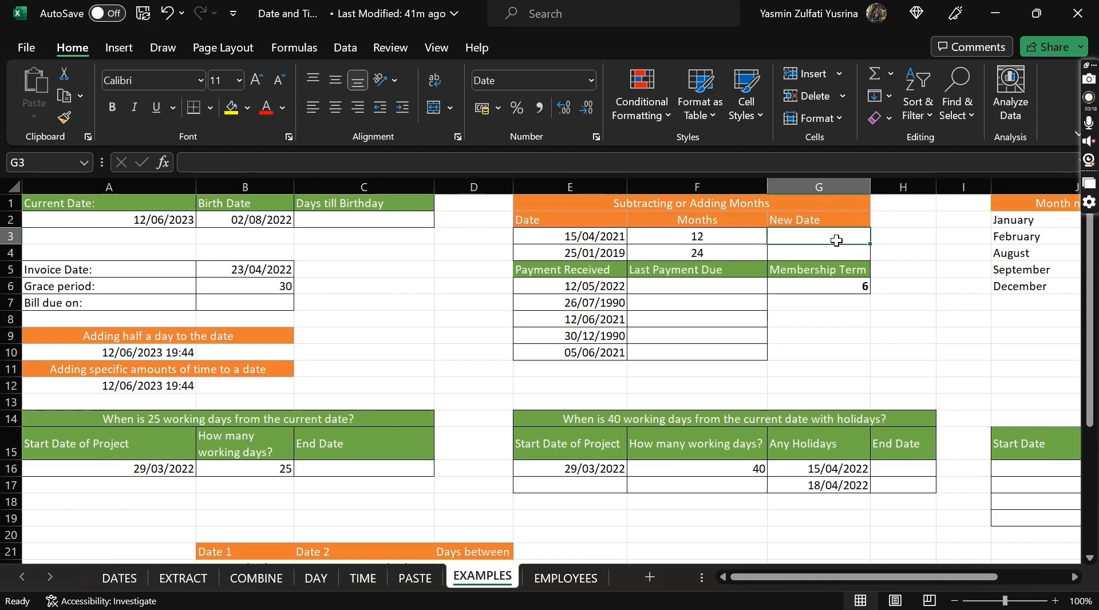
text(=eda)
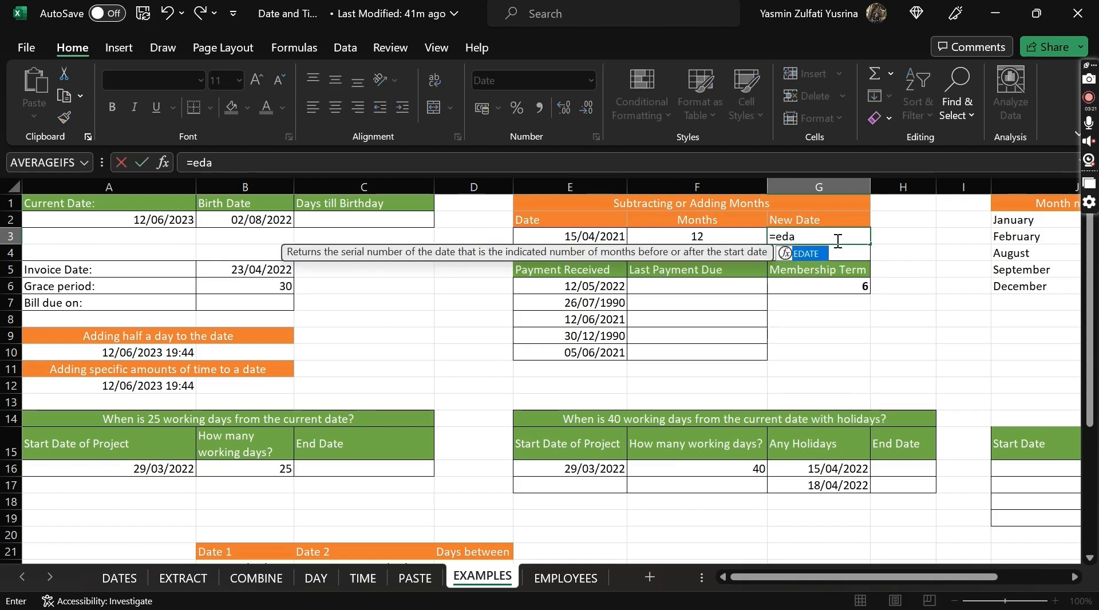
key(Tab)
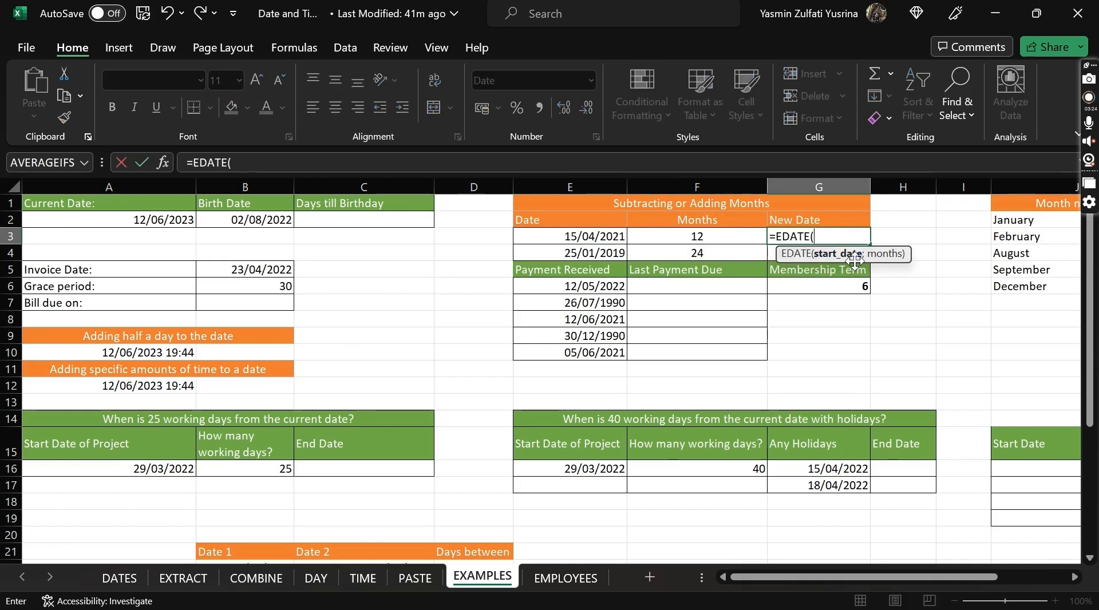
click(595, 238)
text(;)
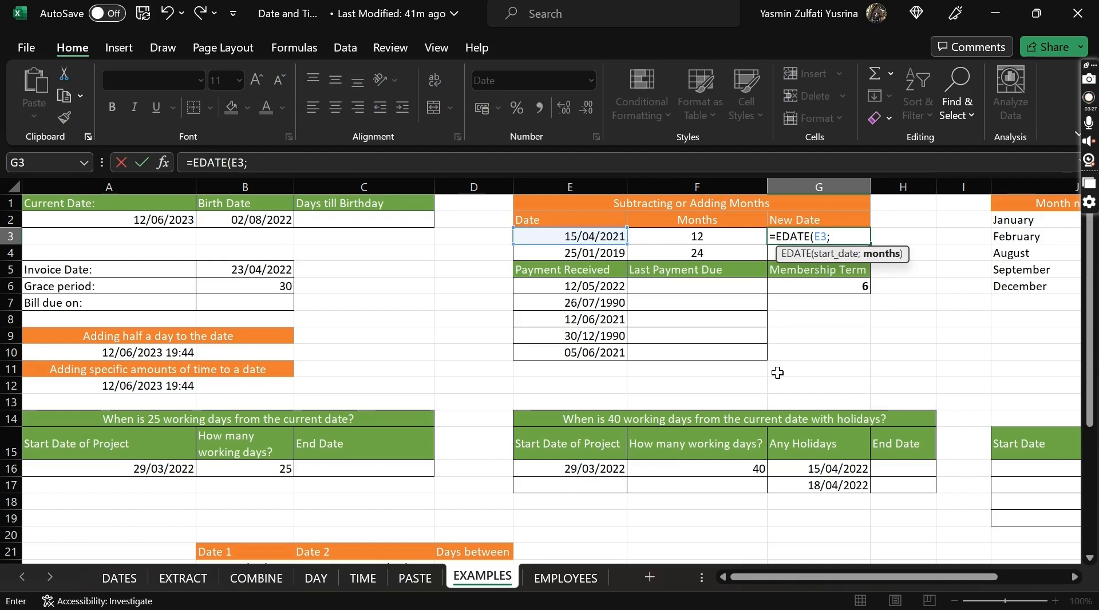
click(710, 235)
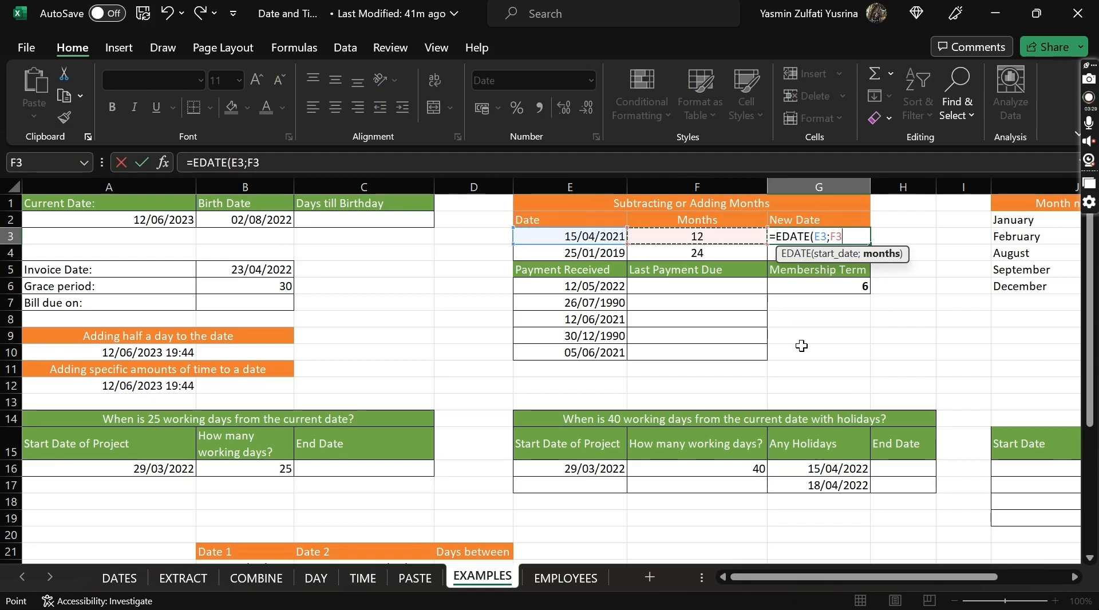
text())
key(Return)
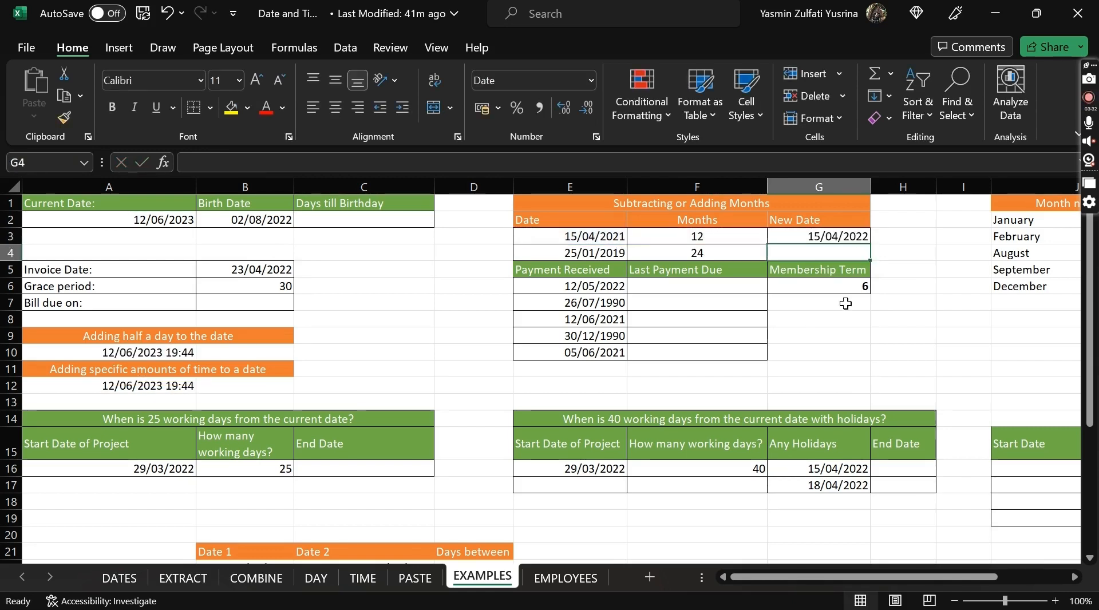
Step: Copy the EDATE formula from G3 down to G4 and check the formula in G3
click(865, 238)
drag(872, 246, 873, 260)
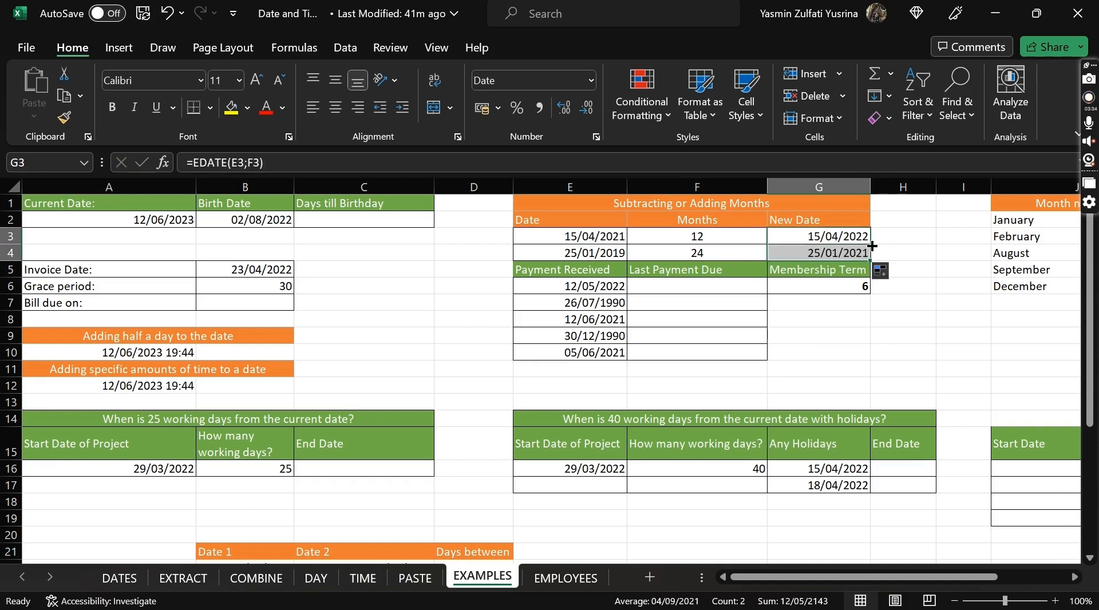
click(818, 235)
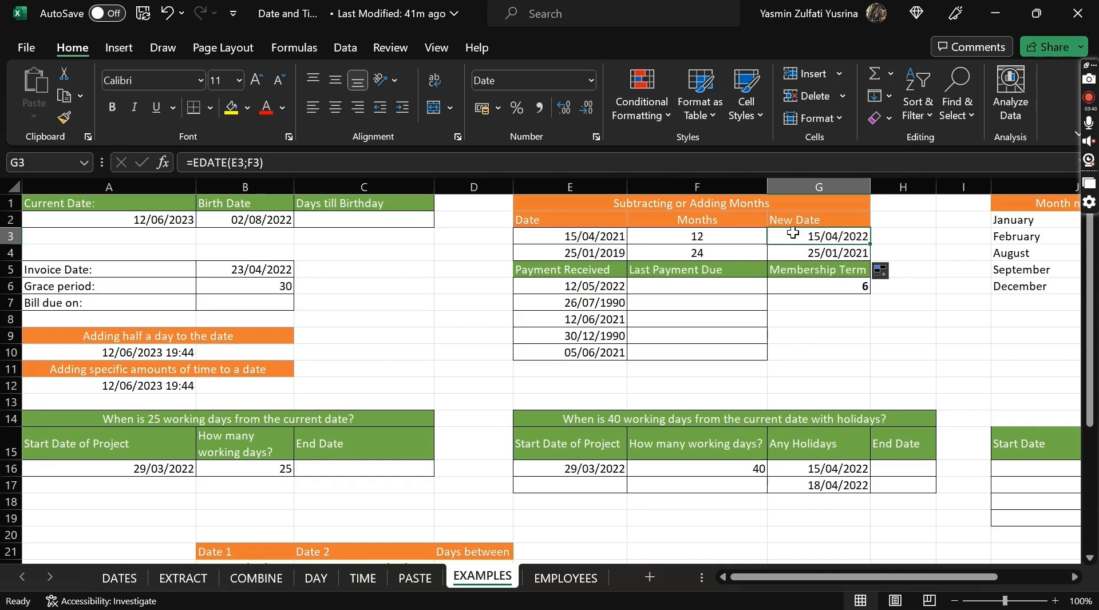
Step: Add half a day to the date and time in A10 by entering =A10+0,5 in B10
click(220, 354)
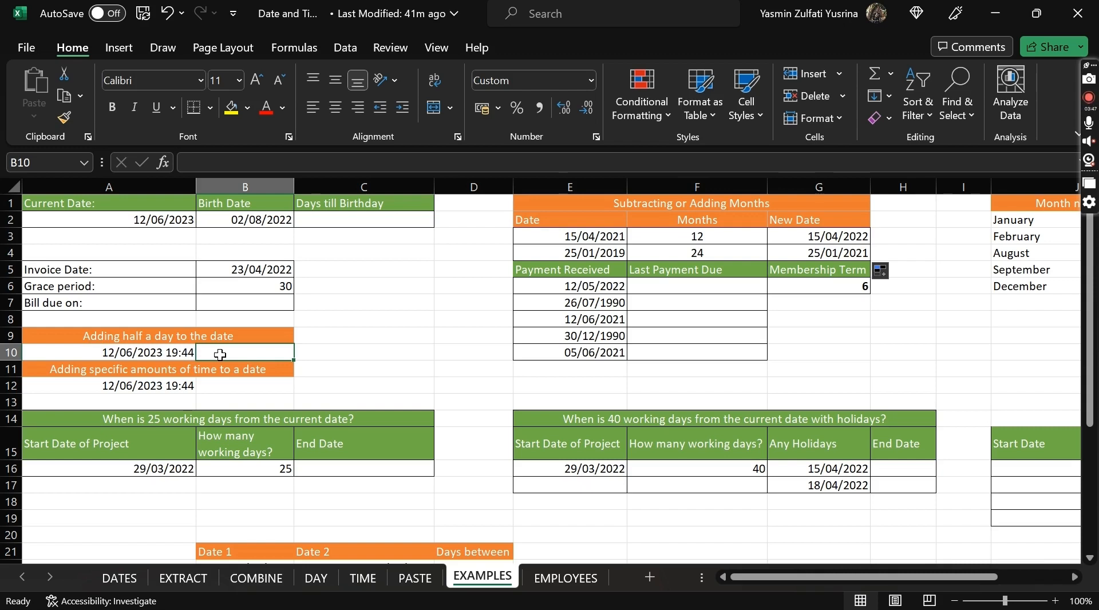
text(=)
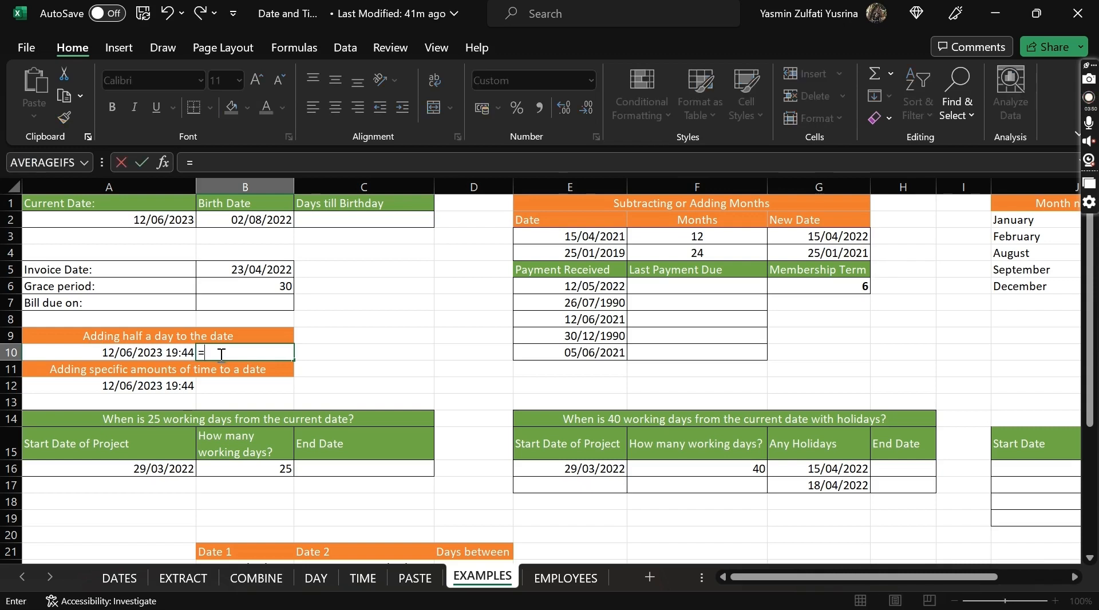
click(94, 353)
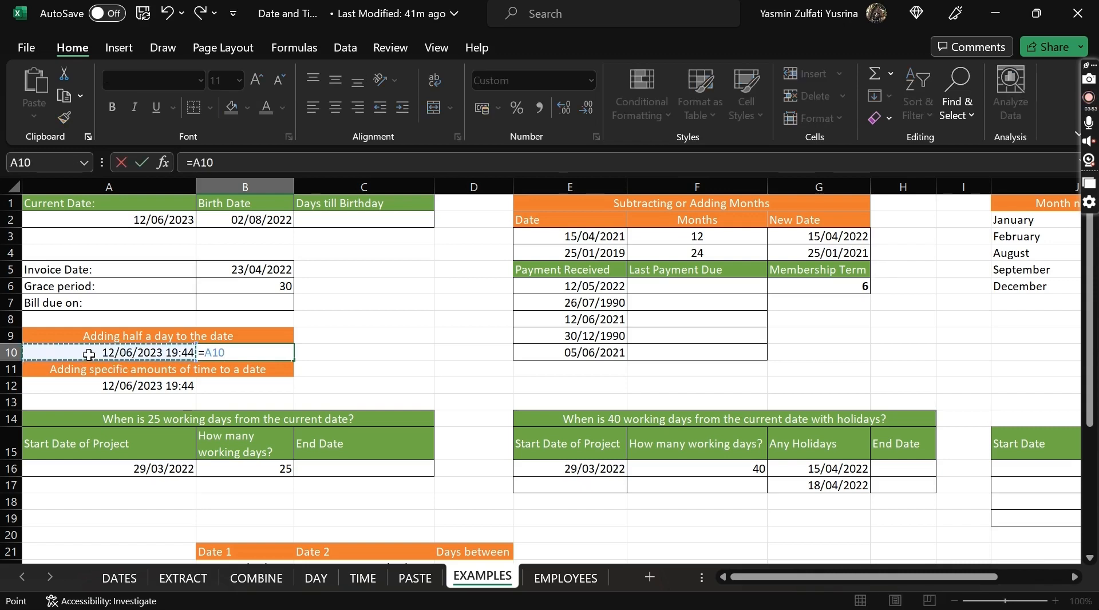
text(+0,5)
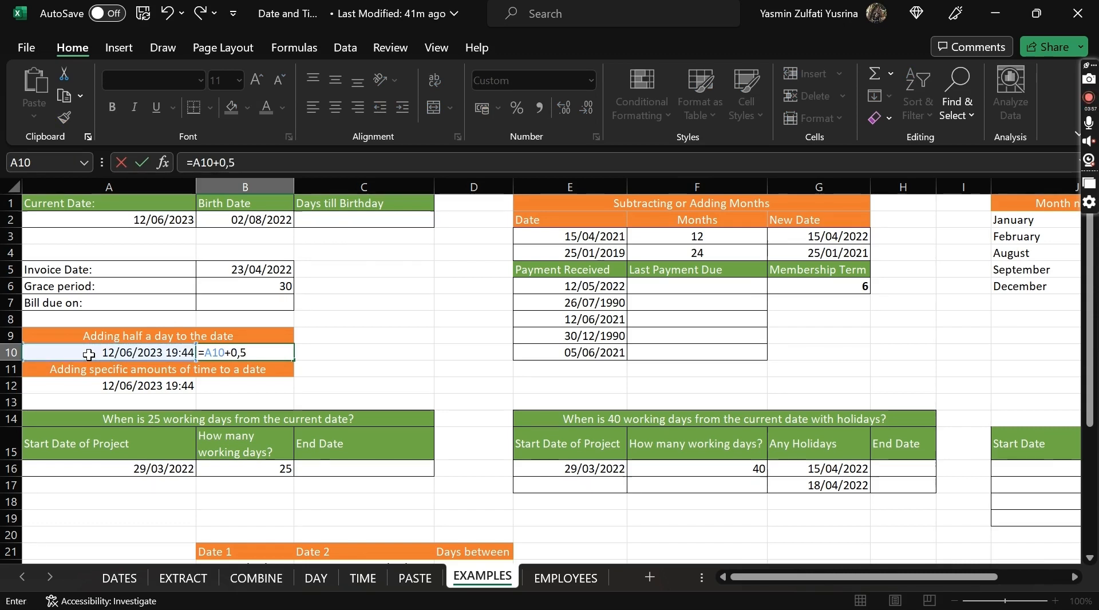
key(Return)
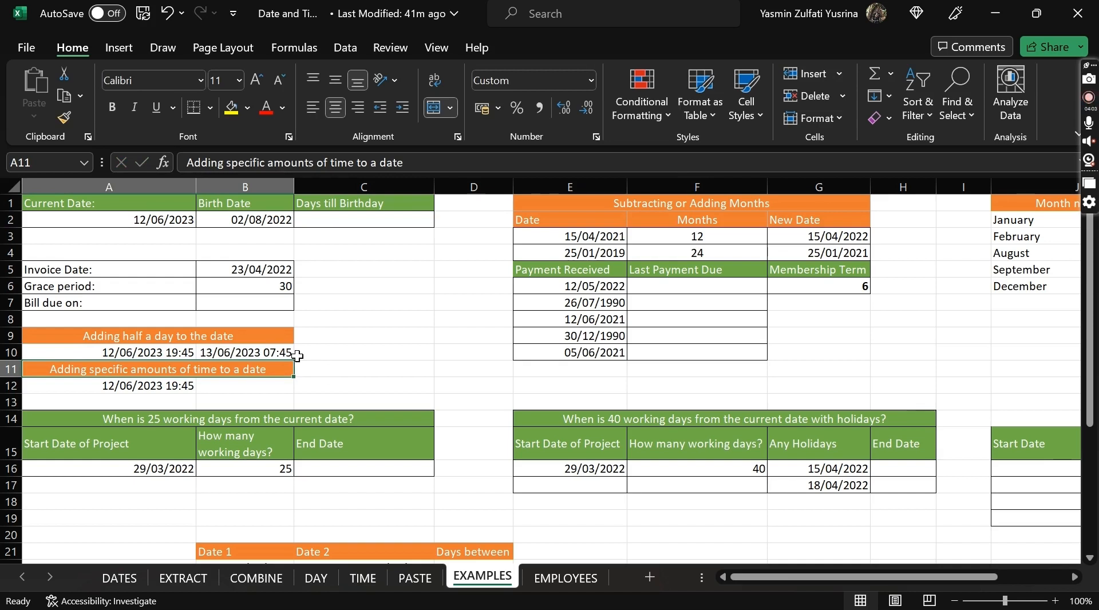
Step: Add 5 hours, 15 minutes and 25 seconds to the date and time in A12 by entering =A12+TIME(5;15;25) in B12
click(225, 386)
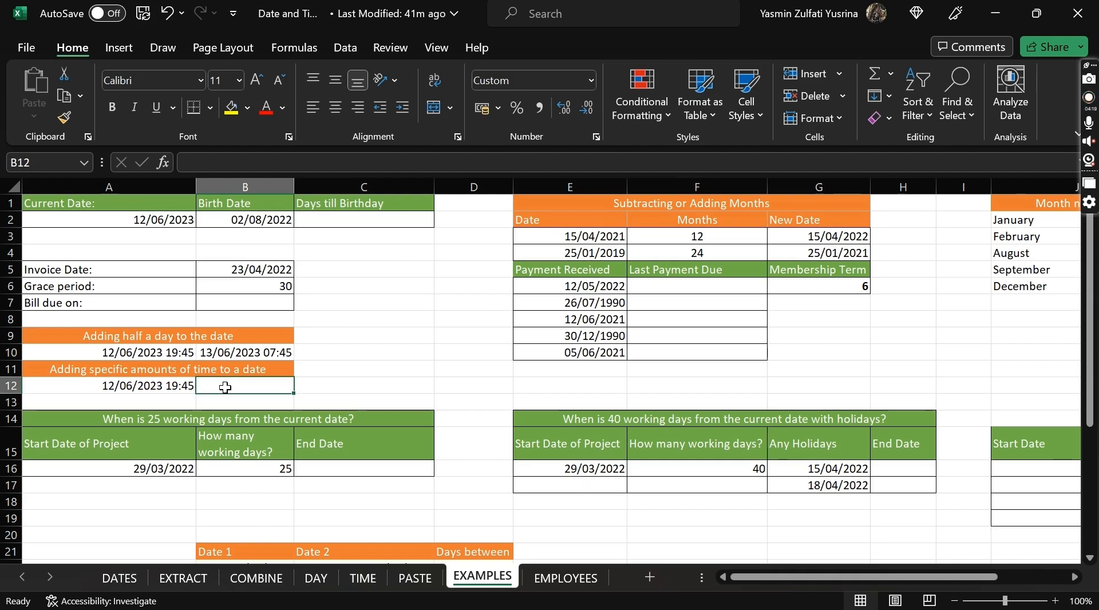
text(=)
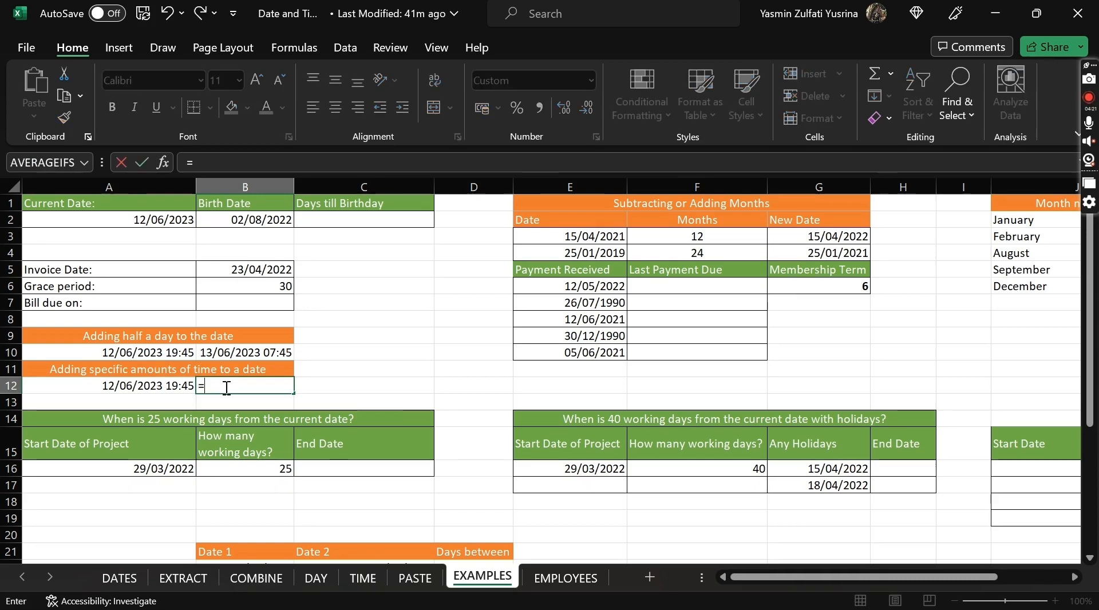
click(131, 387)
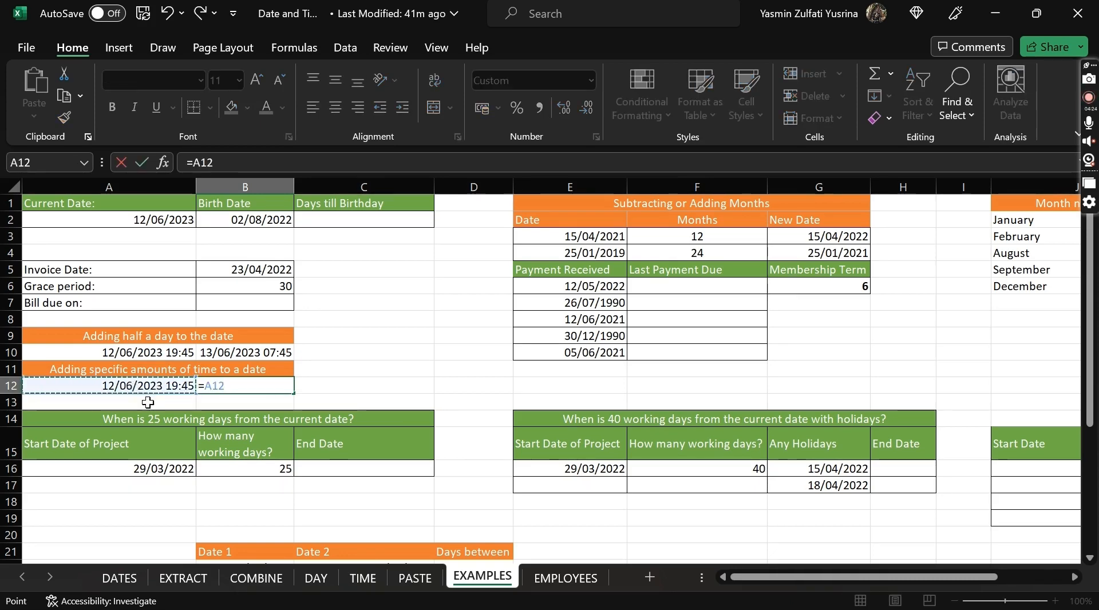
text(+time)
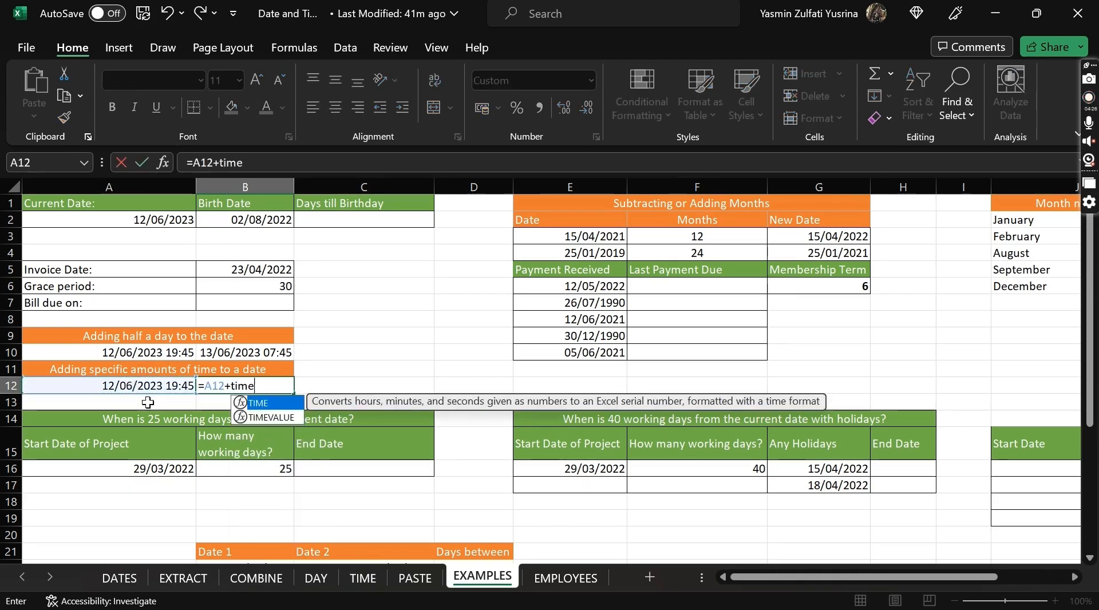
text(()
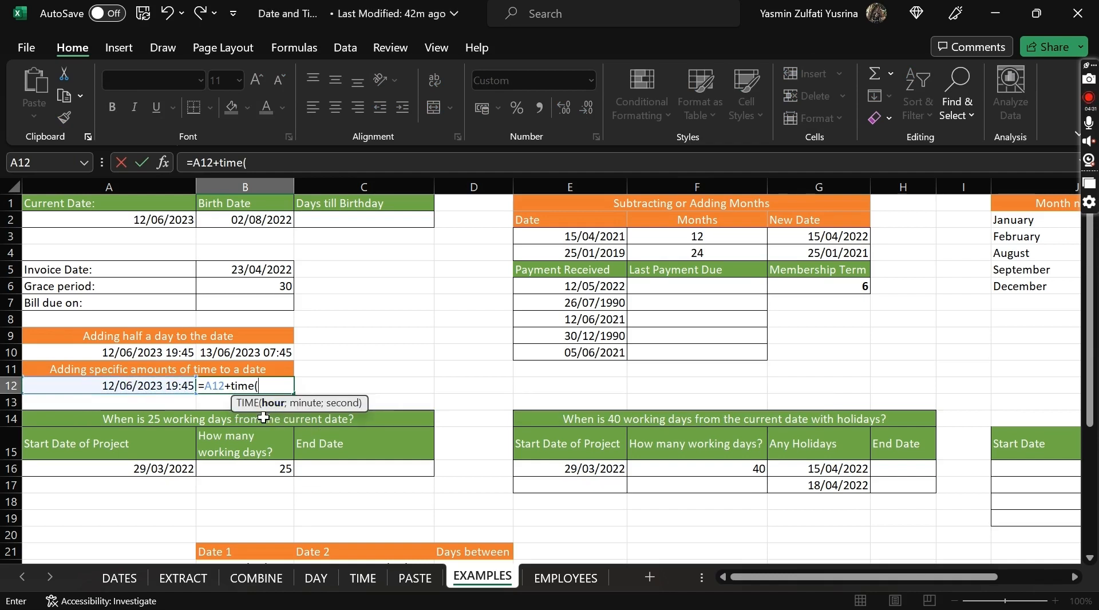
text(5;)
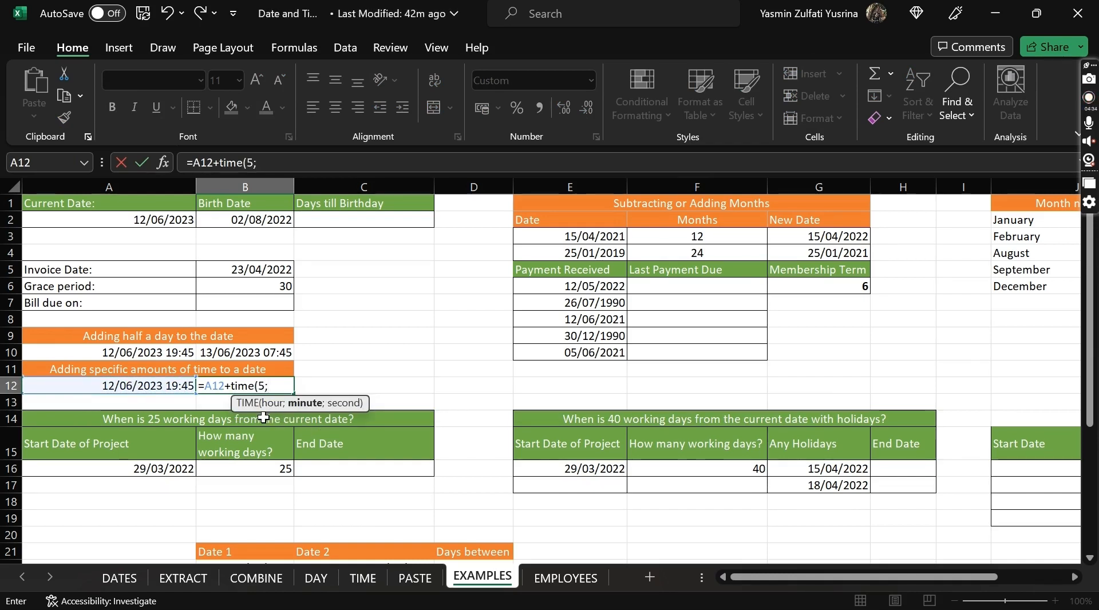
text(15)
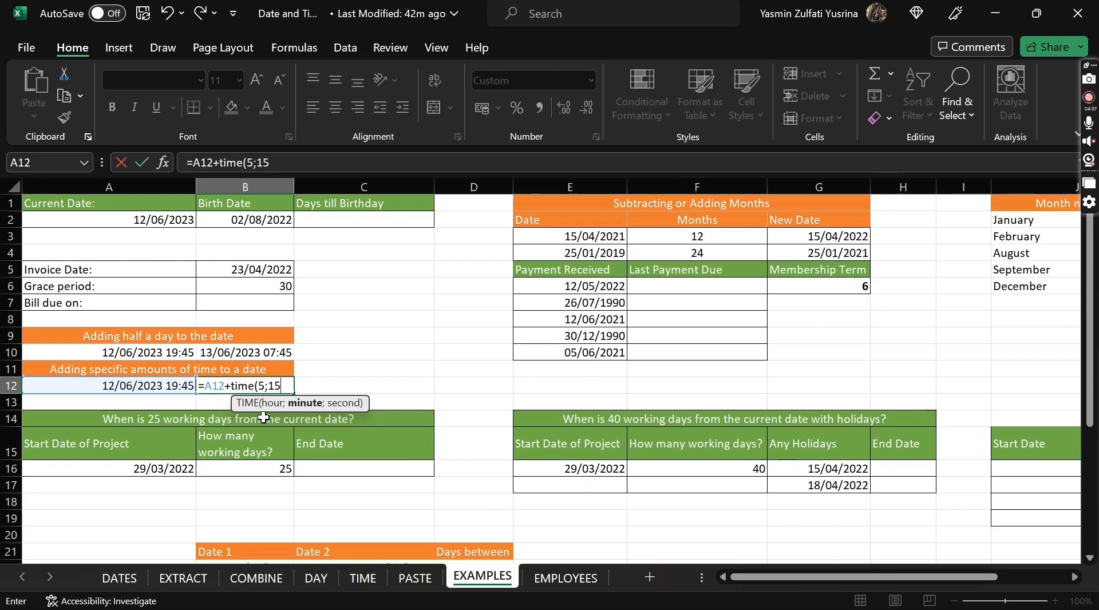
text(;25)
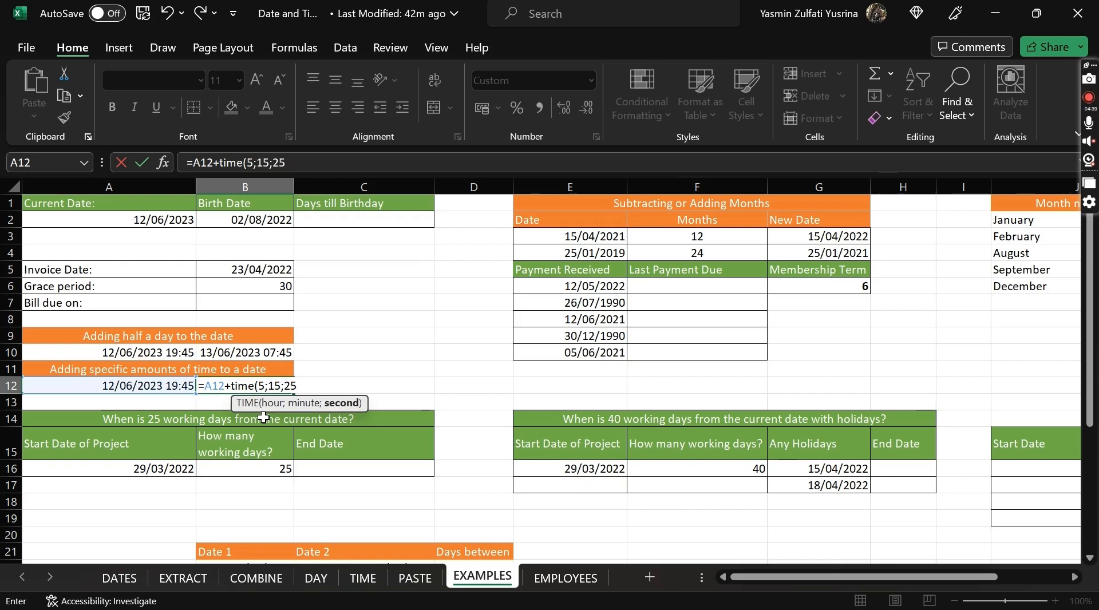
text())
key(Return)
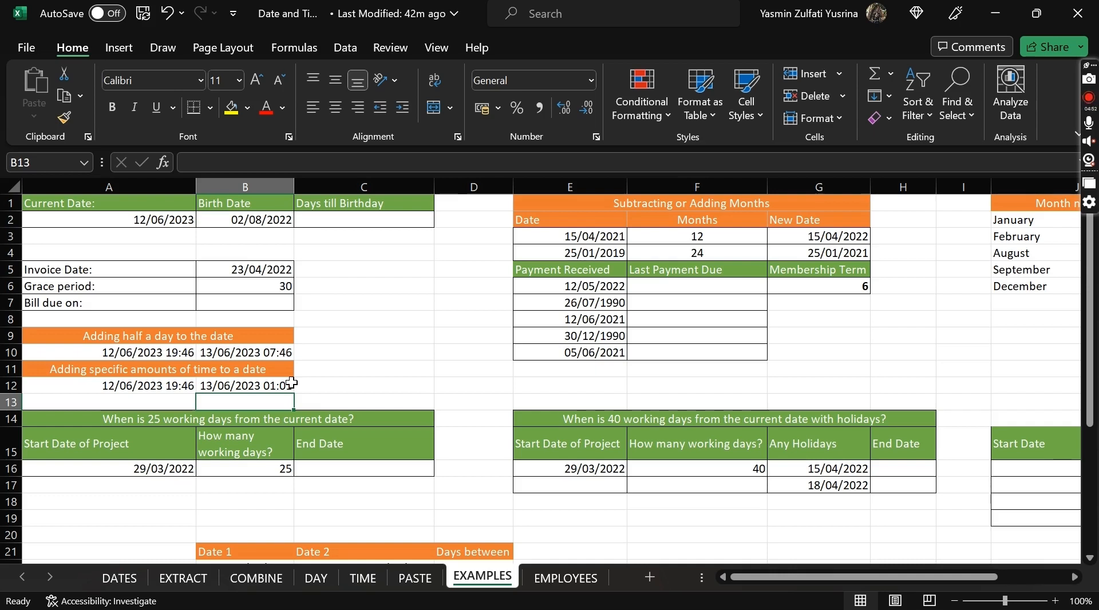
Step: On the DAY sheet, extract the day from the first Property Date by entering =DAY(B2) in A2
click(317, 578)
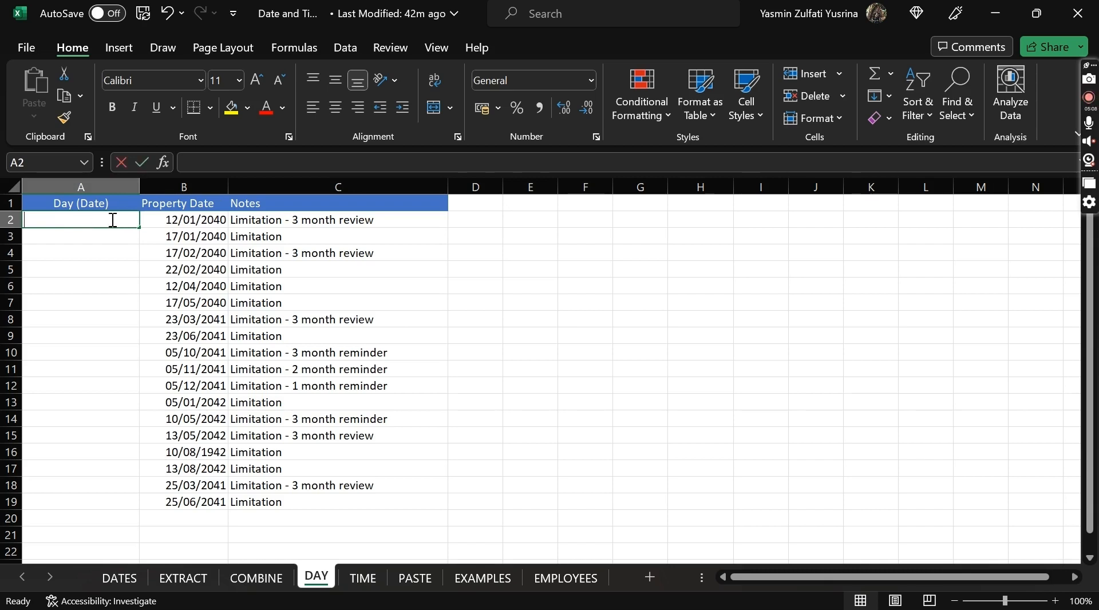
text(=day()
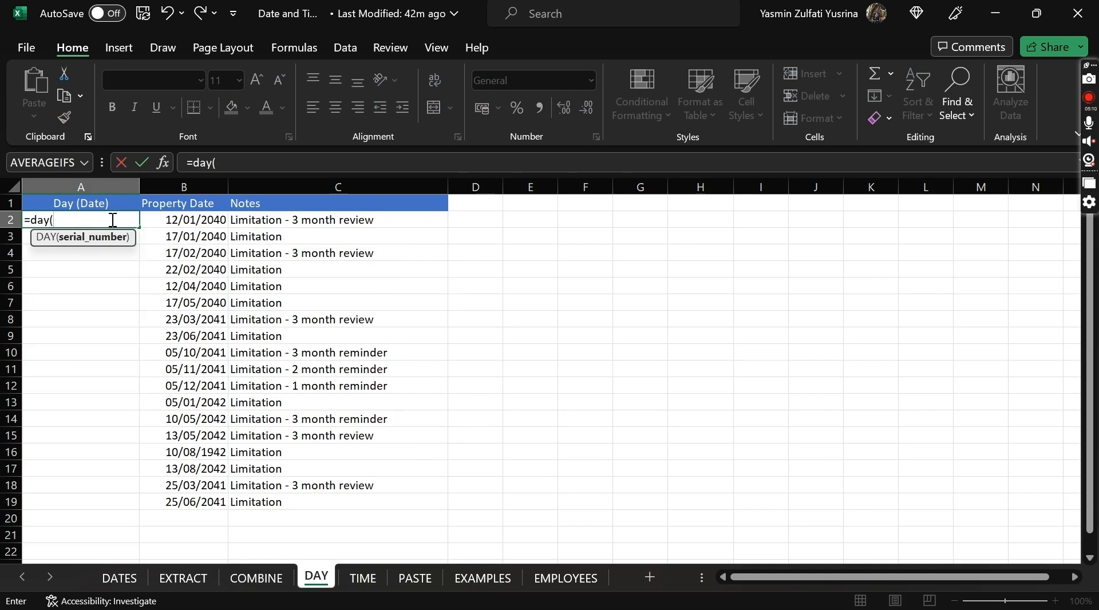
click(214, 220)
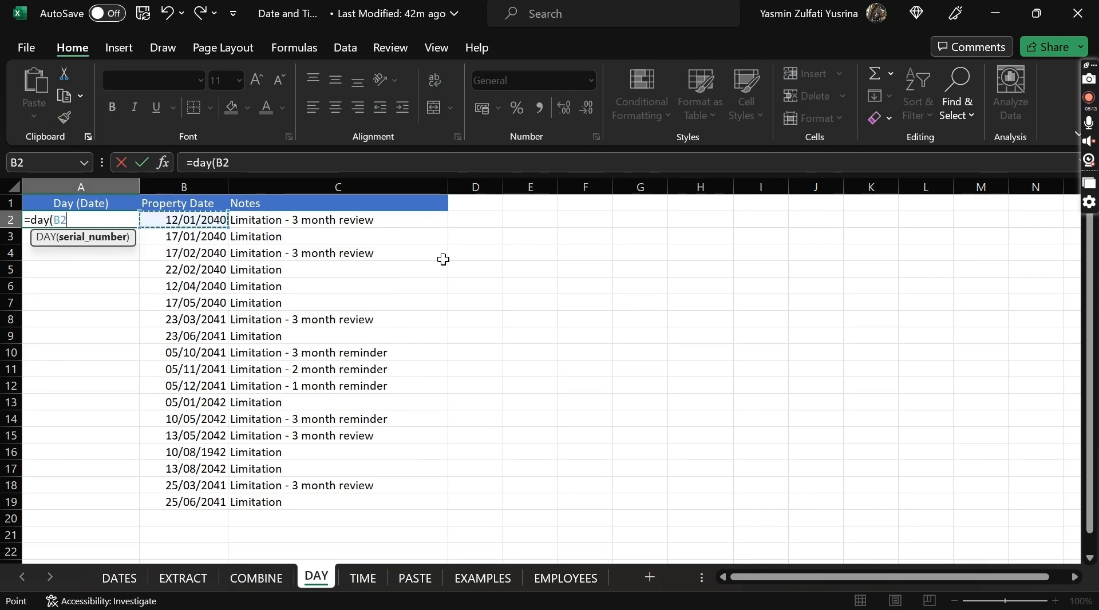
text())
key(Return)
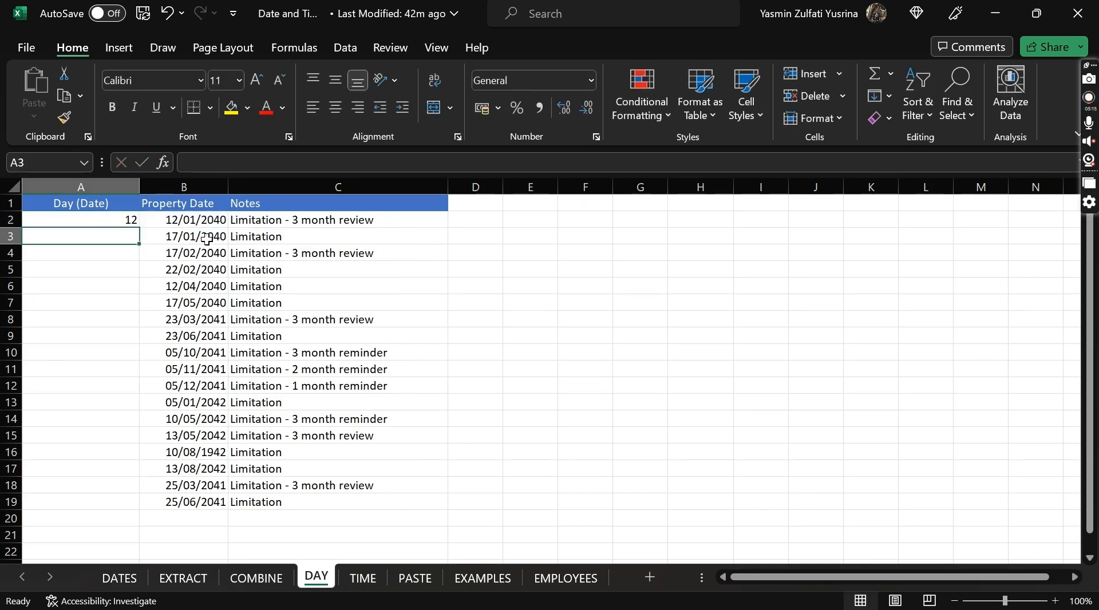
Step: Open the custom number format settings for cell A2
click(109, 221)
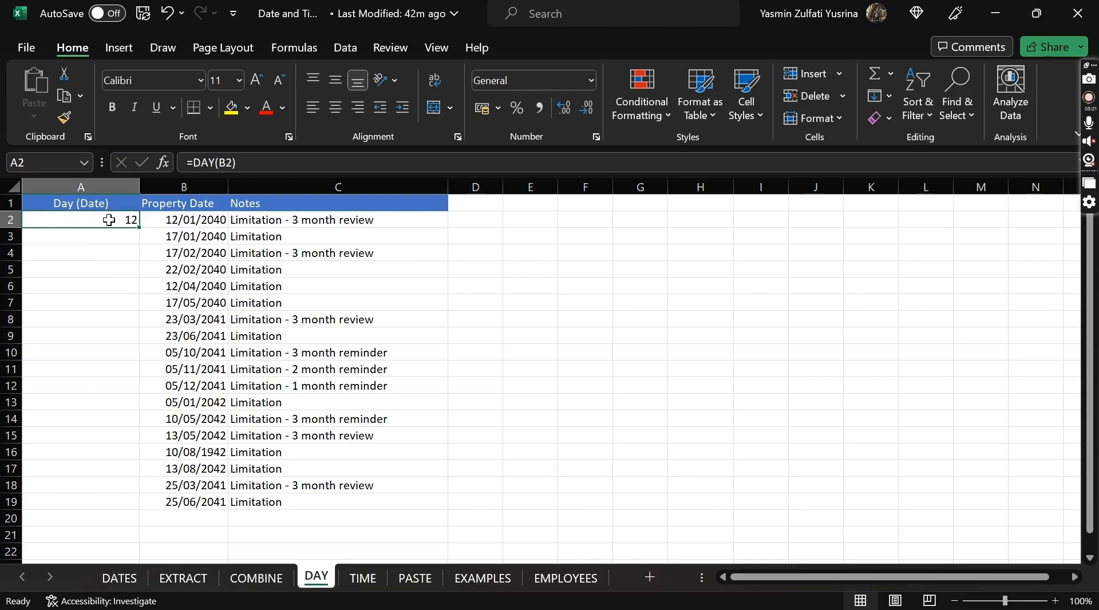
click(592, 85)
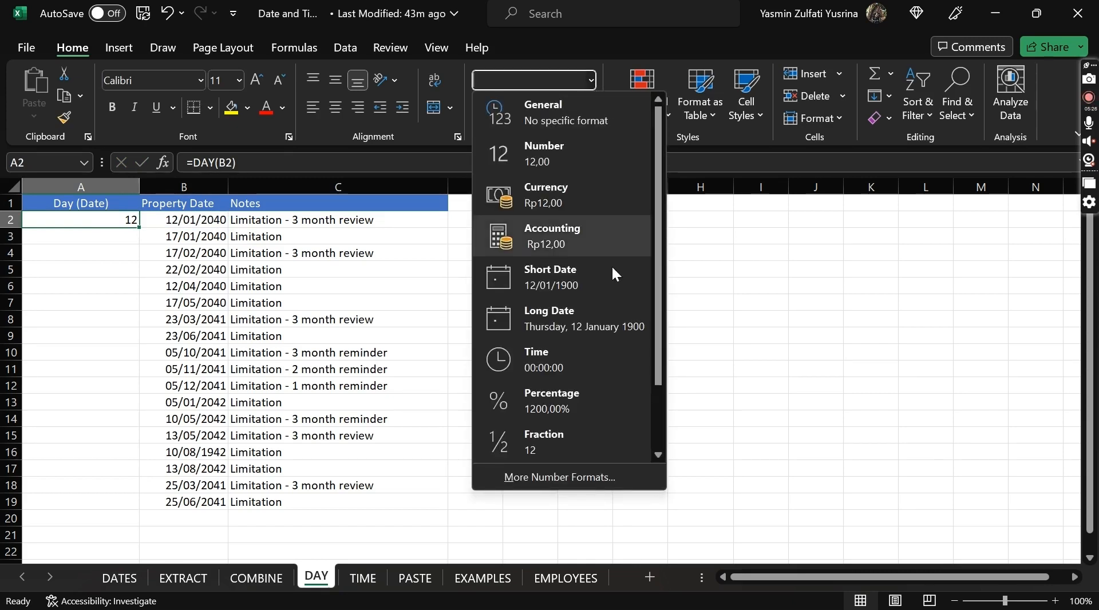
click(566, 475)
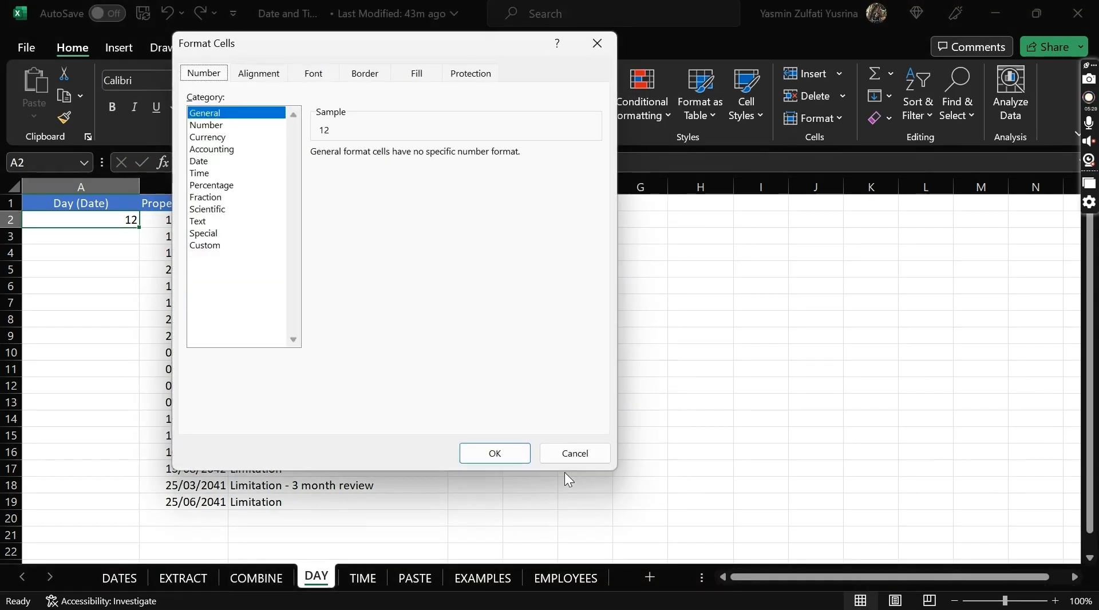
click(202, 246)
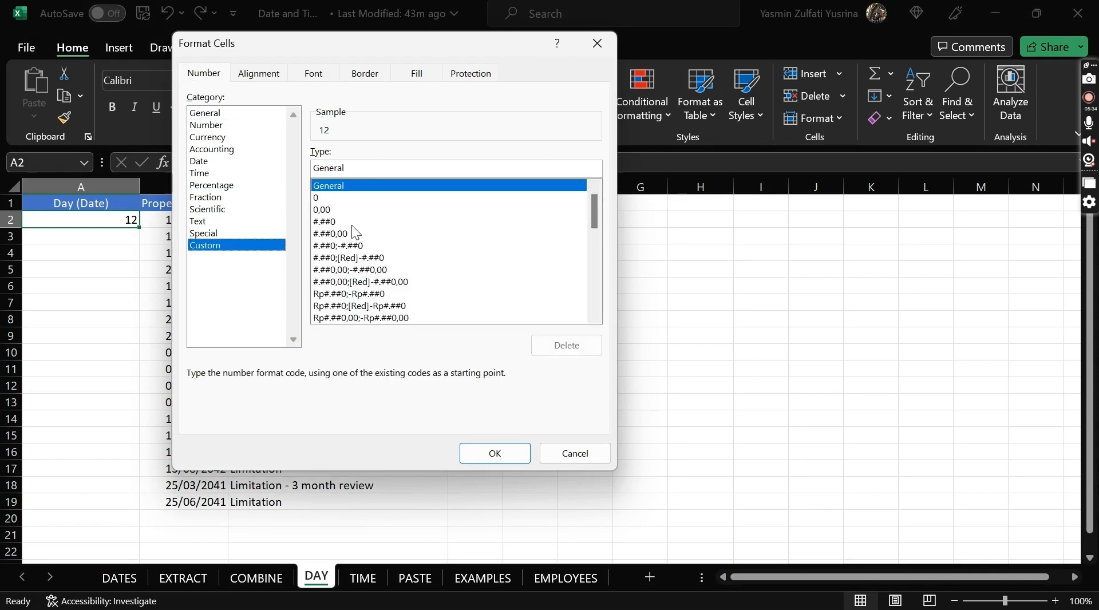
Step: Look through the list of available custom format codes and return to the General entry
key(Down)
key(Down)
key(Down)
key(Down)
key(Down)
key(Down)
key(Down)
key(Down)
key(Down)
key(Down)
key(Down)
key(Down)
key(Down)
key(Down)
key(Down)
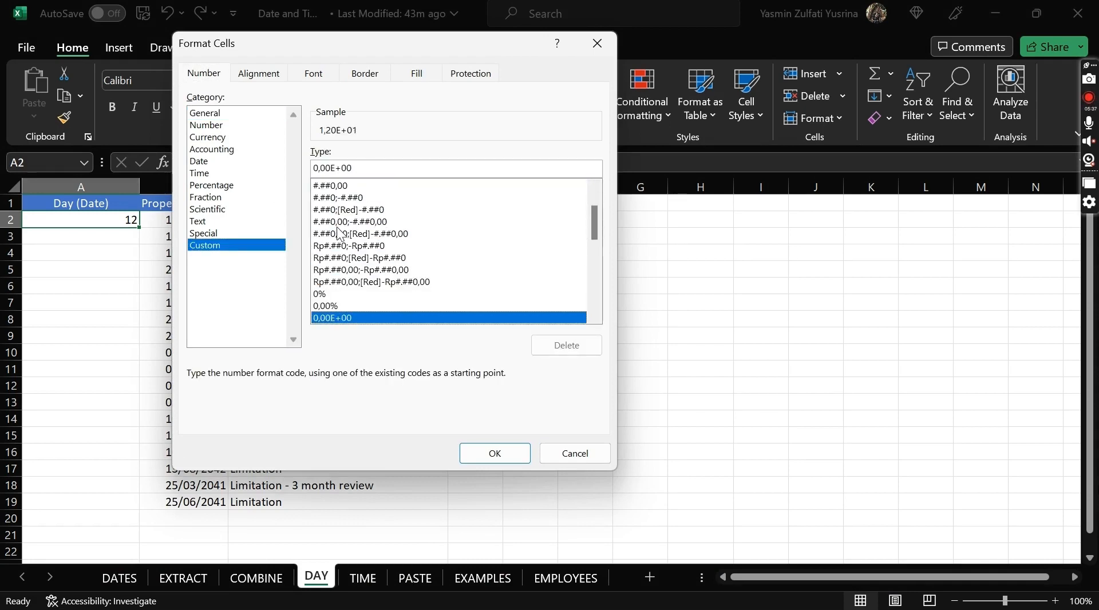
key(Down)
key(Down)
key(Down)
key(Down)
key(Down)
key(Down)
key(Down)
key(Down)
key(Down)
key(Down)
key(Down)
key(Down)
key(Down)
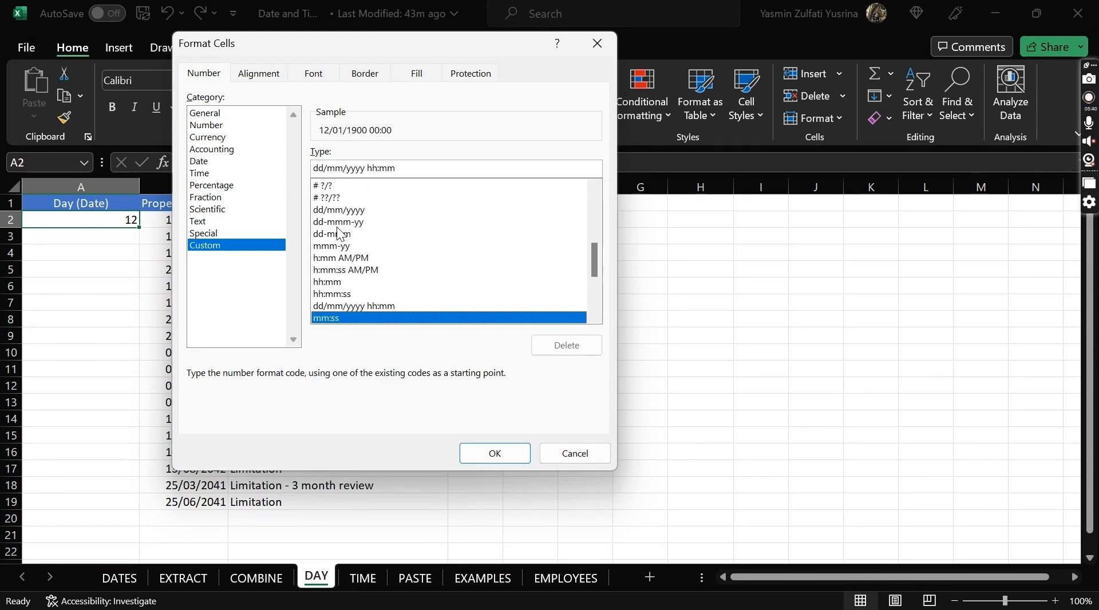
key(Down)
key(Down)
key(Down)
key(Down)
key(Down)
key(Down)
key(Down)
key(Down)
key(Down)
key(Down)
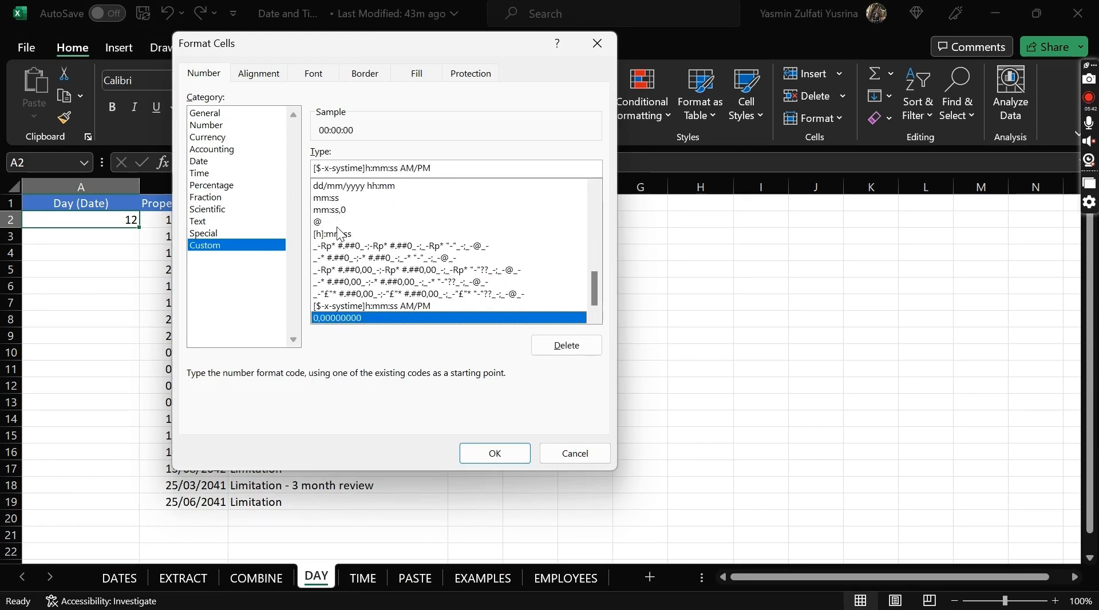
key(Down)
key(Down)
key(Up)
key(Up)
key(Up)
key(Up)
key(Up)
key(Up)
key(Up)
key(Up)
key(Up)
key(Up)
key(Up)
key(Up)
key(Up)
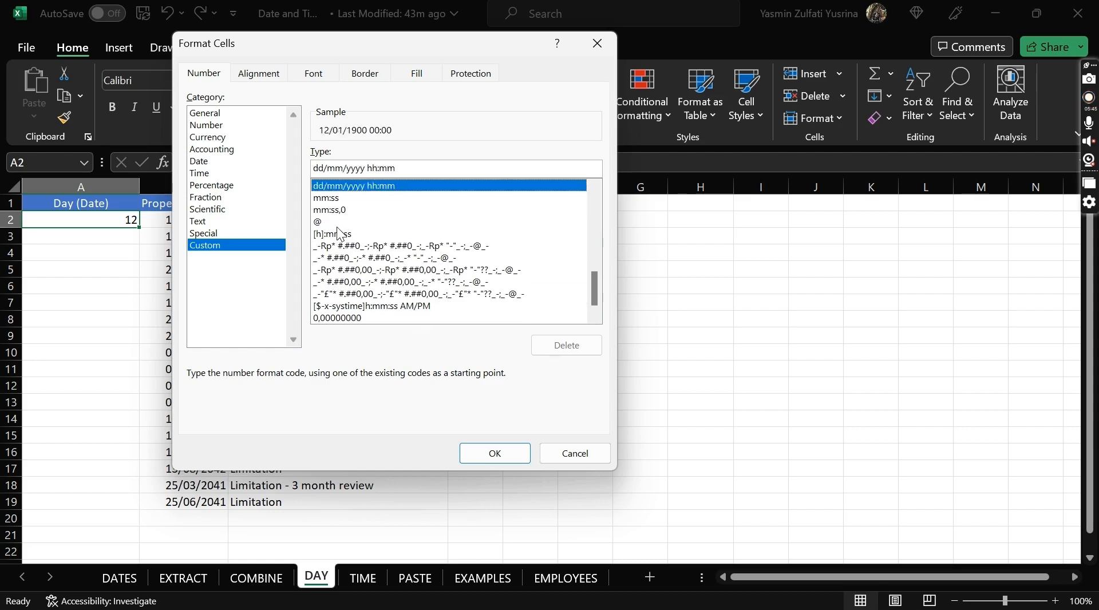
key(Up)
key(Up)
key(Up)
key(Up)
key(Up)
key(Up)
key(Up)
key(Up)
key(Up)
key(Up)
key(Up)
key(Up)
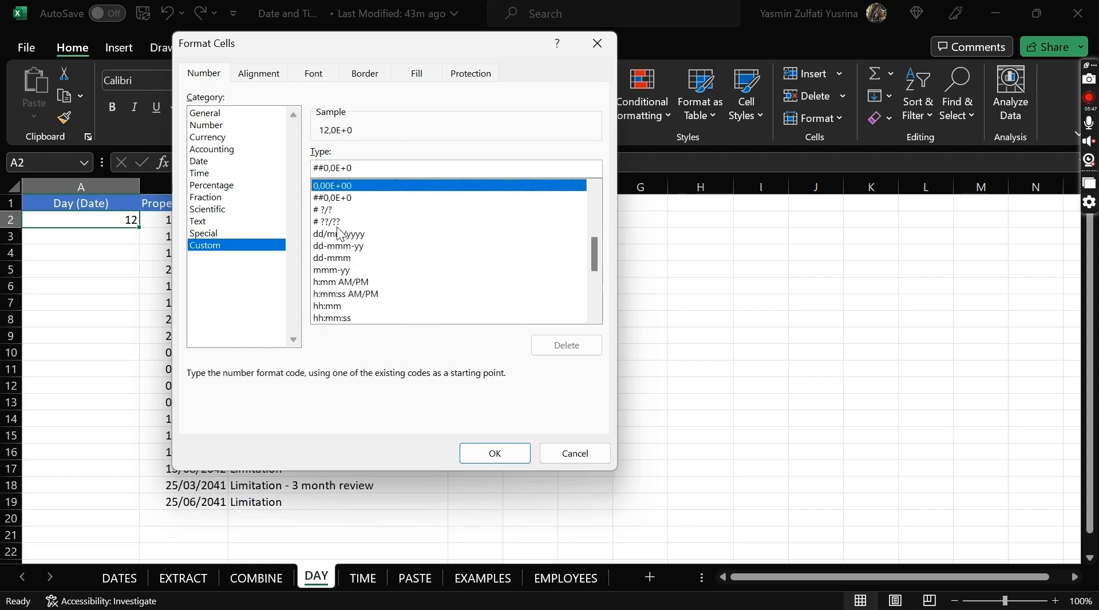
key(Up)
key(Up)
key(Up)
key(Up)
key(Up)
key(Up)
key(Up)
key(Up)
key(Up)
key(Up)
key(Up)
key(Up)
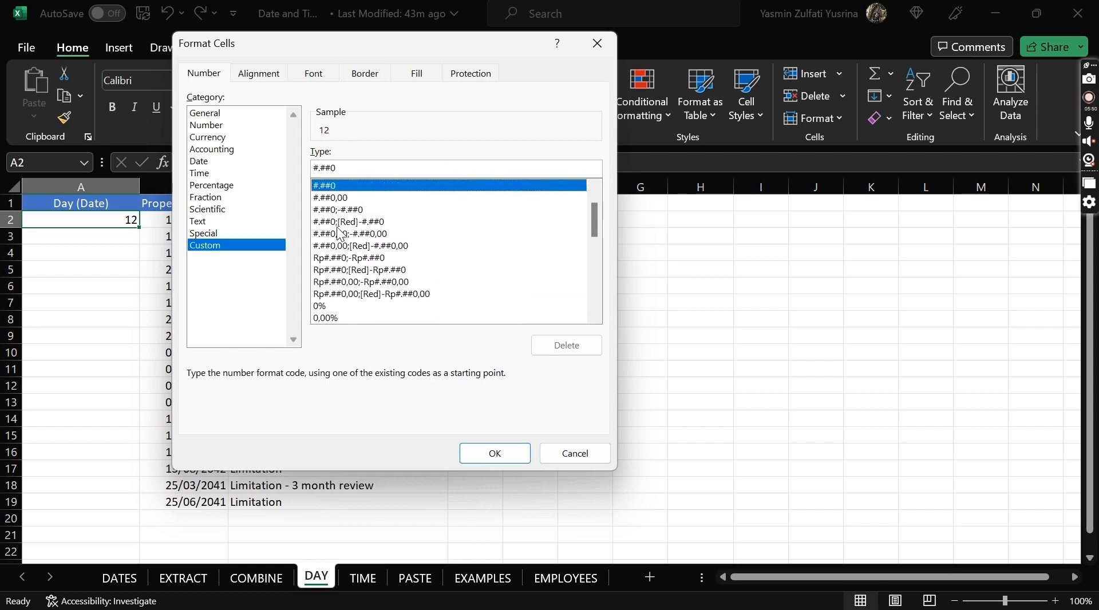
key(Up)
key(Up)
key(Up)
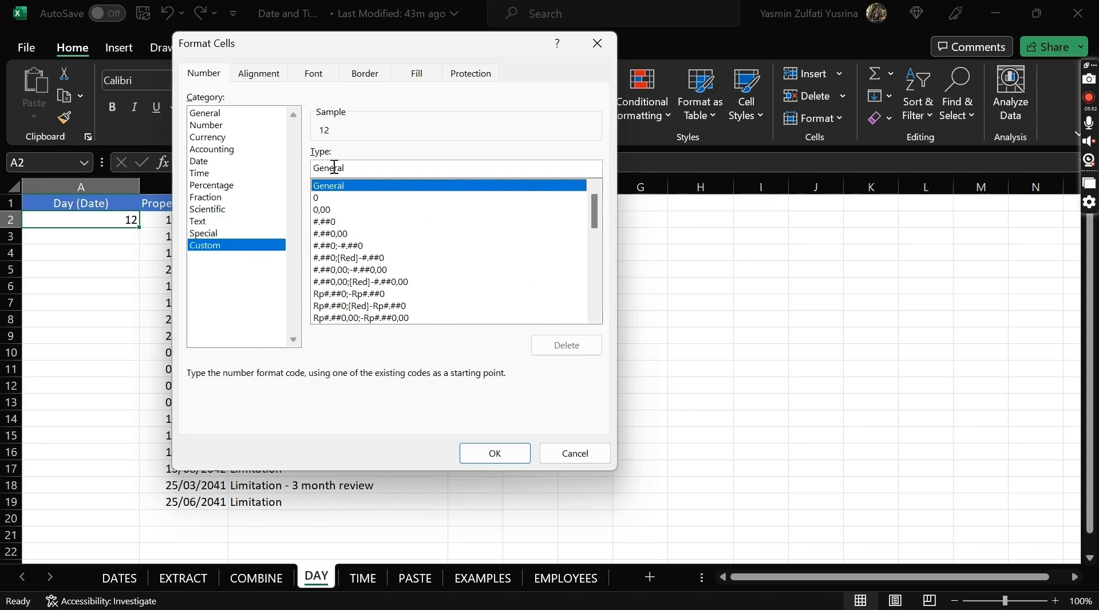
Step: Apply the custom number format dddd to A2 and copy its DAY formula down to A19
drag(354, 169, 229, 137)
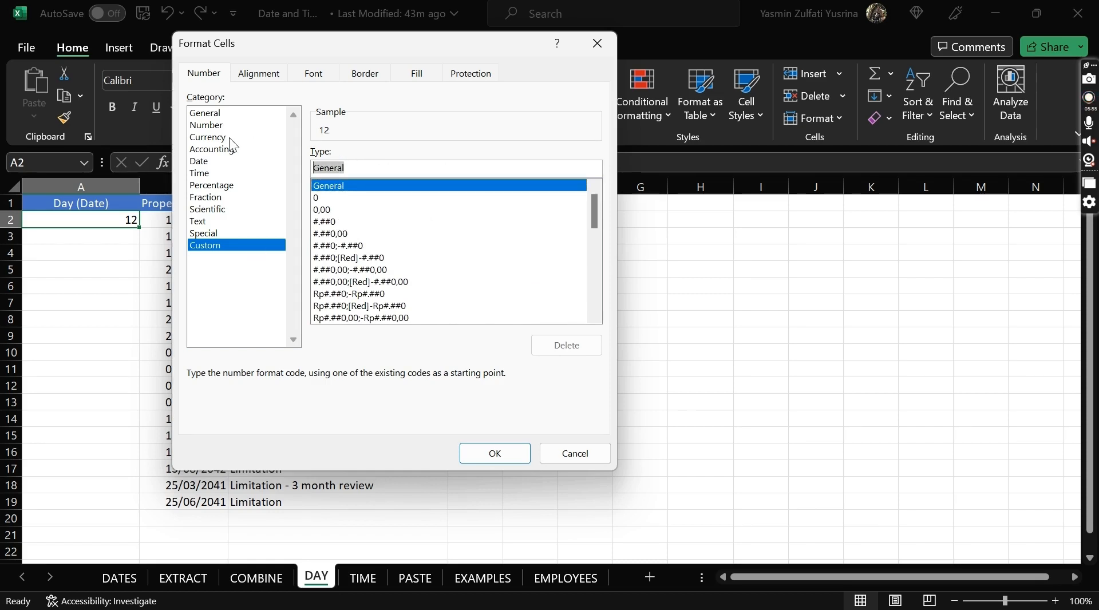
text(dddd)
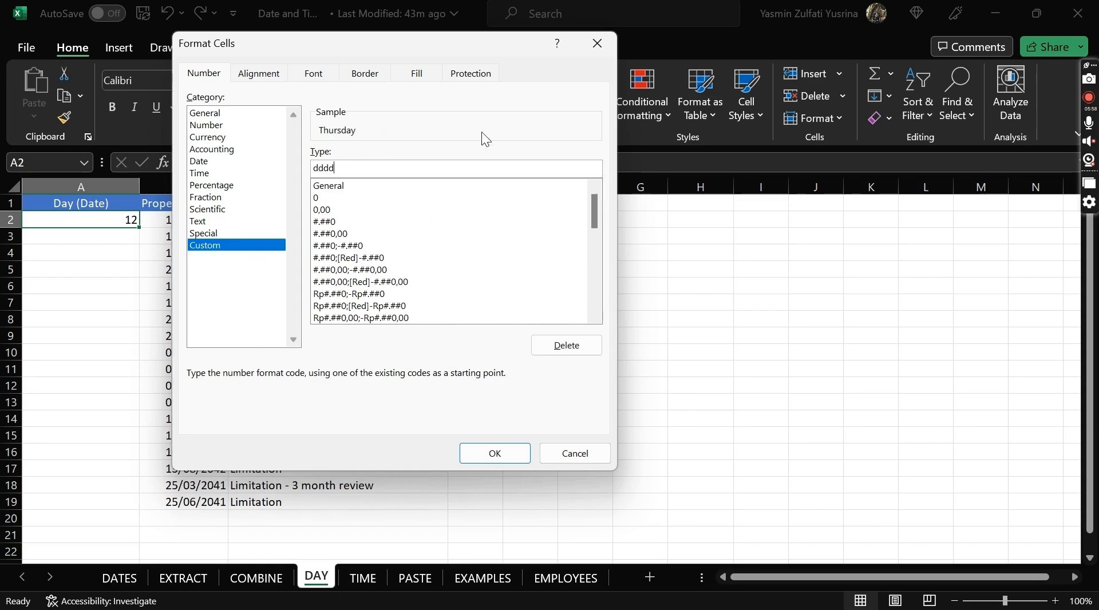
click(495, 454)
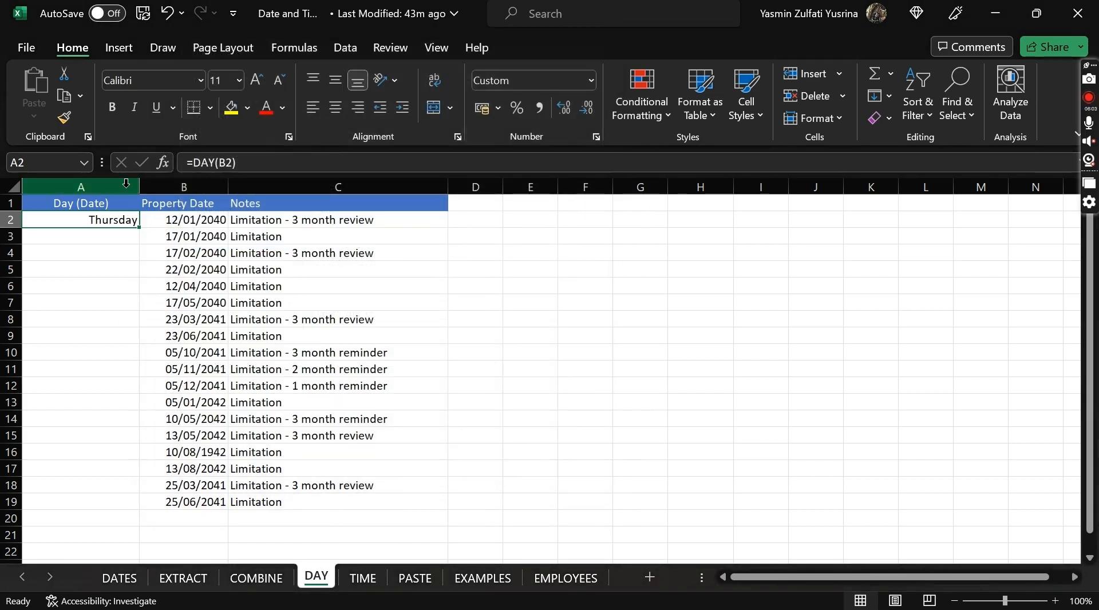
double_click(140, 229)
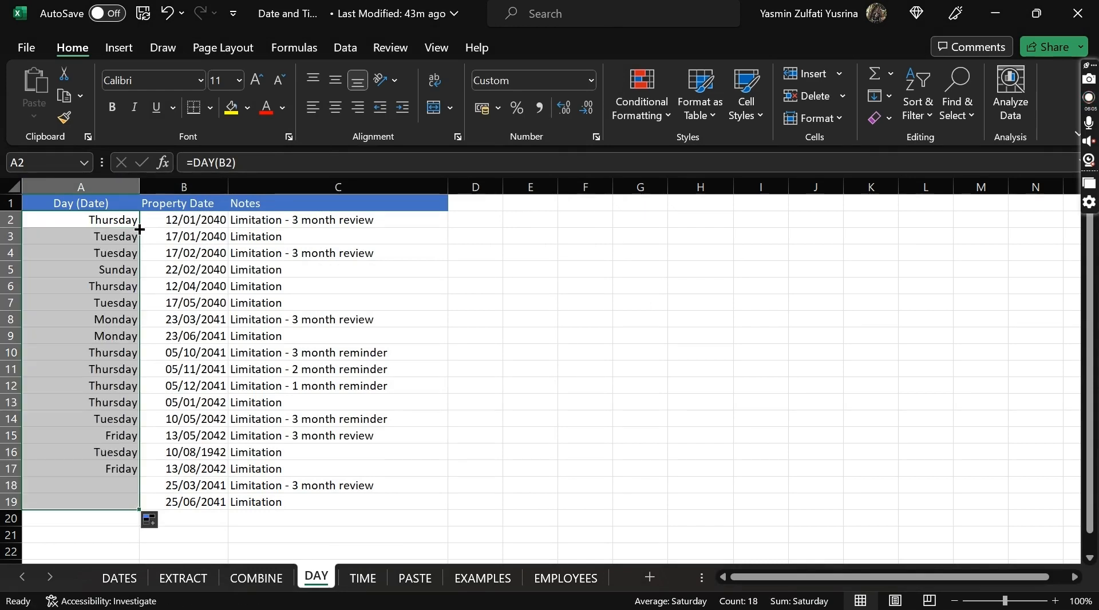
click(110, 219)
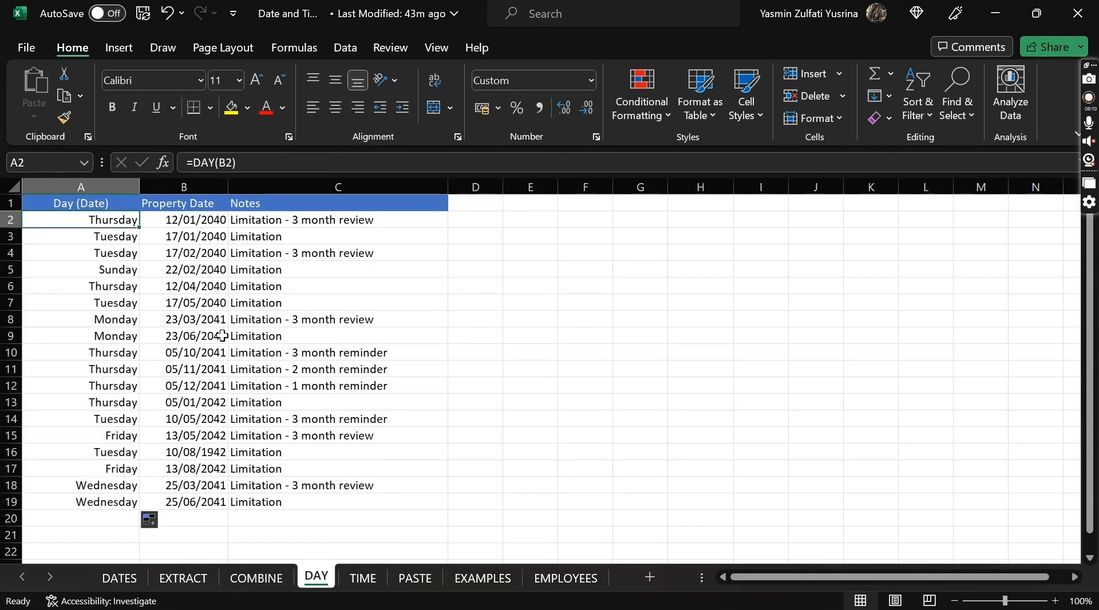
Step: On the EXAMPLES sheet, convert January to its month number by entering =MONTH(DATEVALUE(J2&"1")) in K2
click(475, 585)
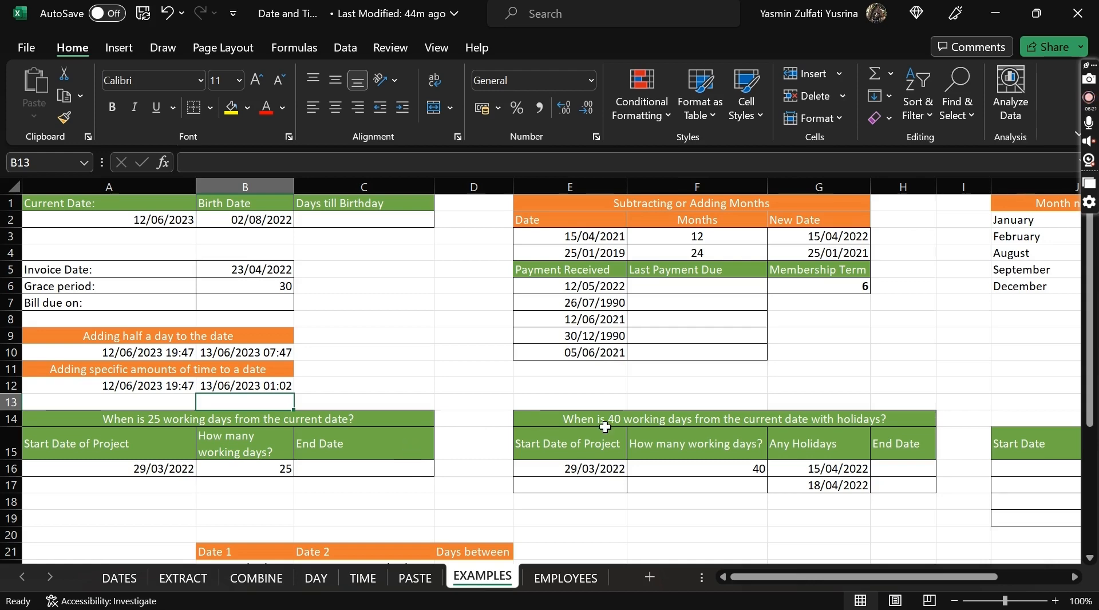
scroll(781, 318, right, 6)
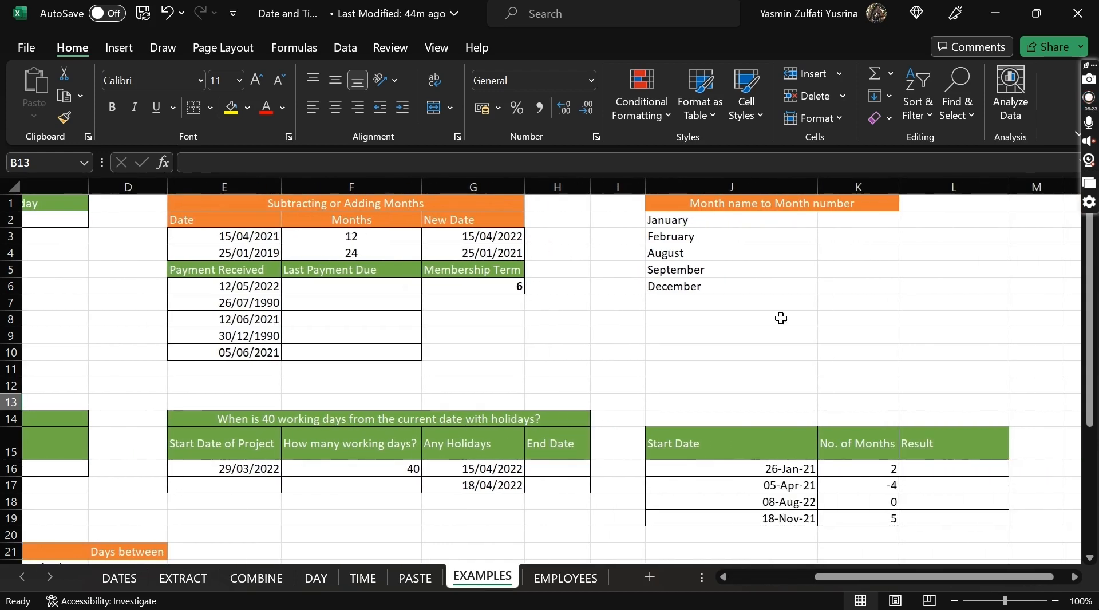
click(837, 218)
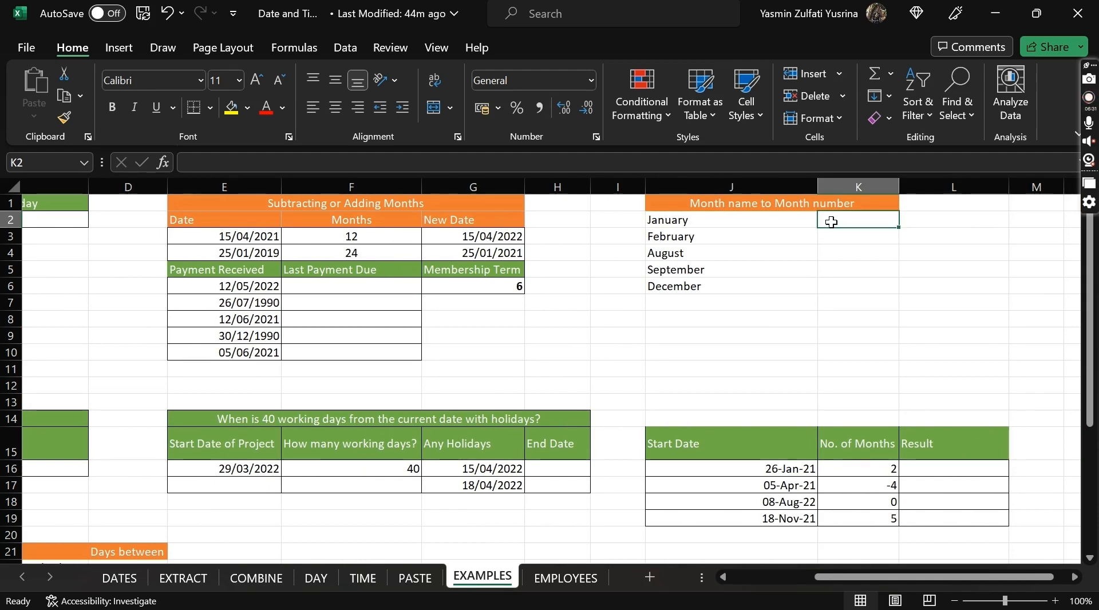
text(=)
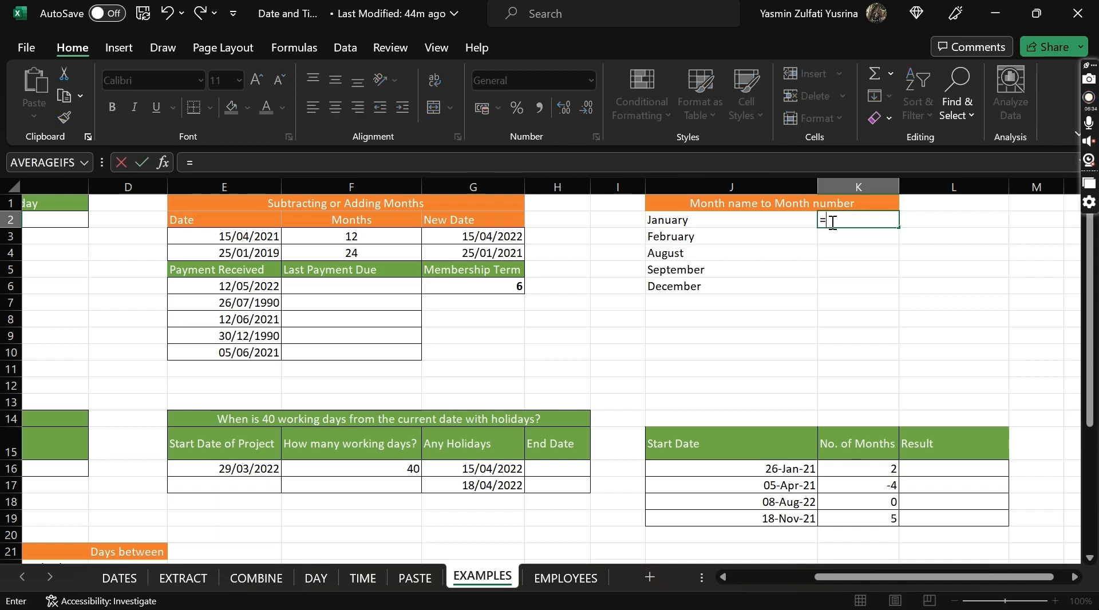
text(mont)
key(Tab)
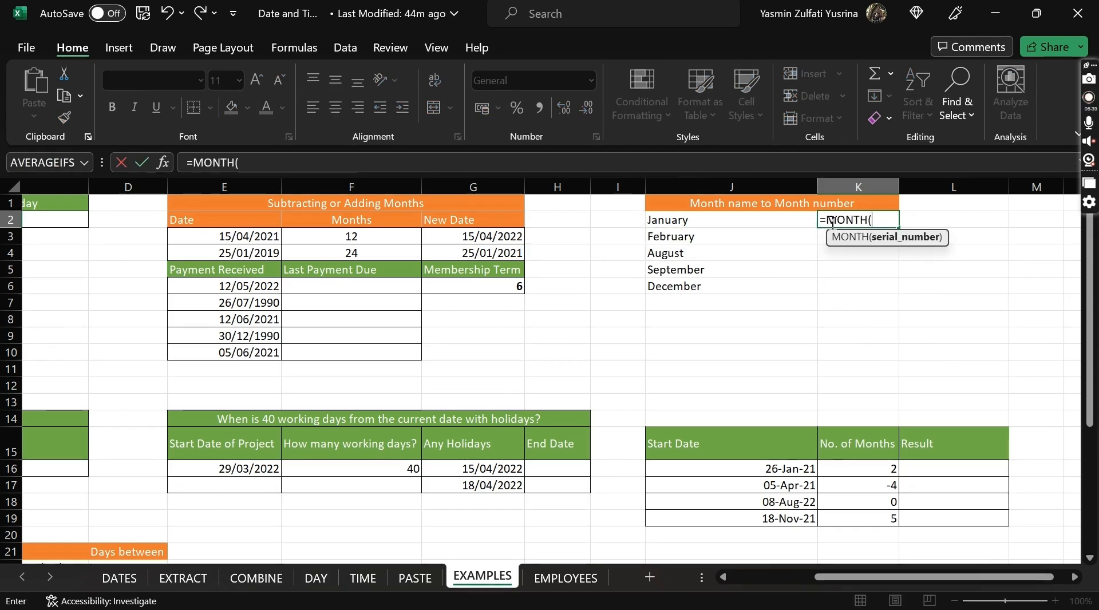
text(date)
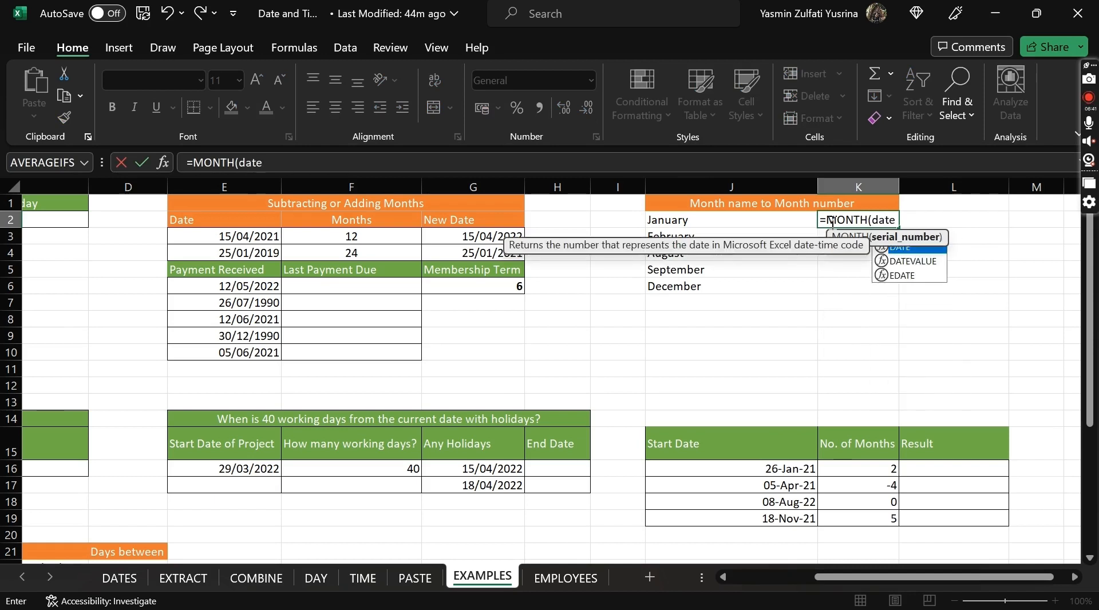
text(va)
key(Tab)
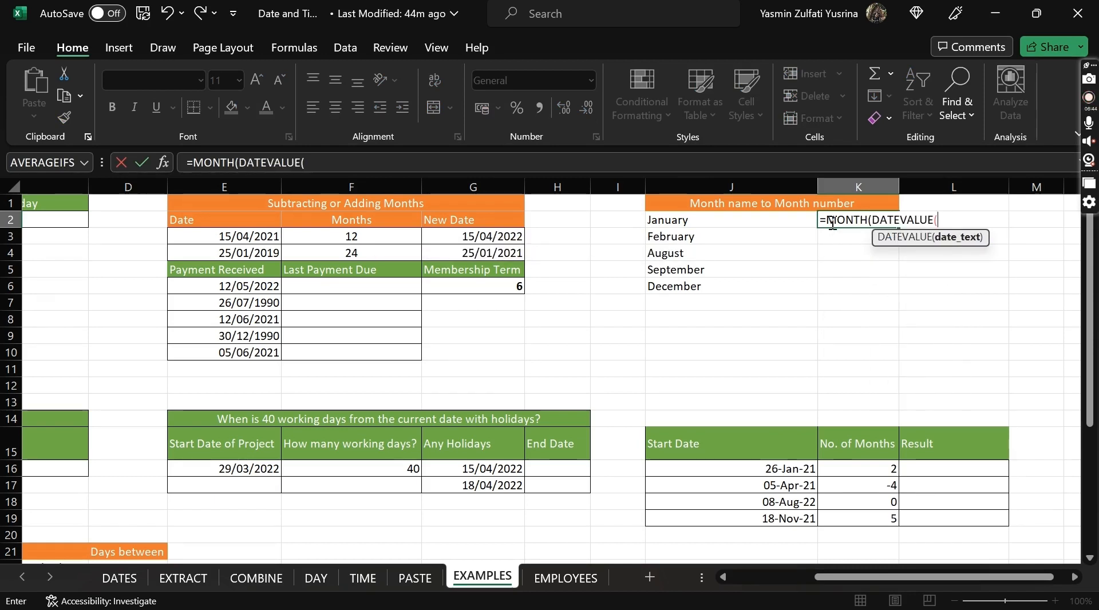
click(713, 221)
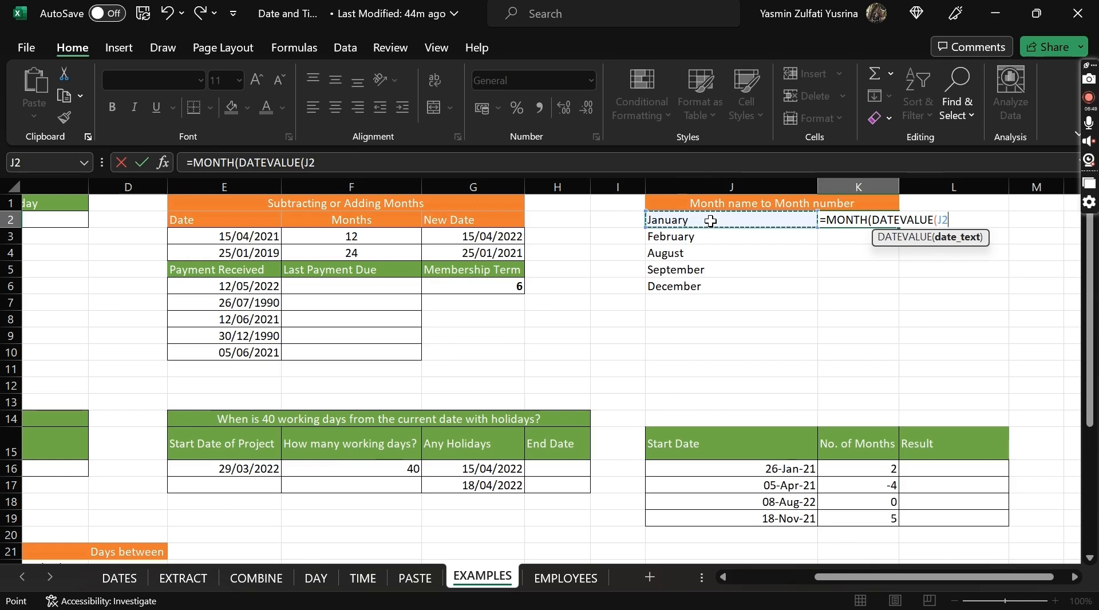
text(&"1)
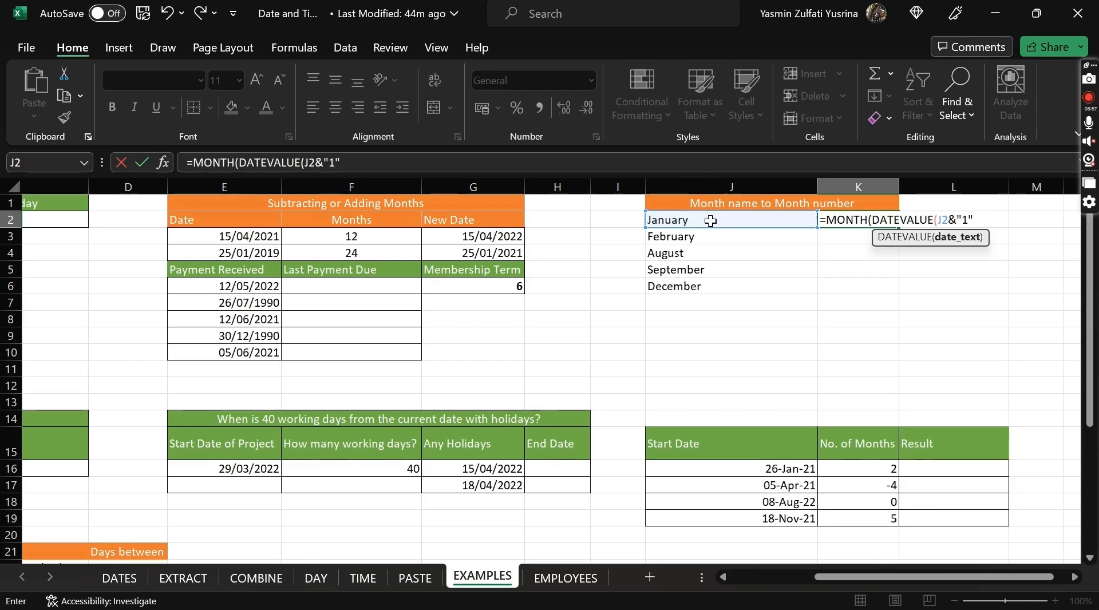
key(Return)
key(Return)
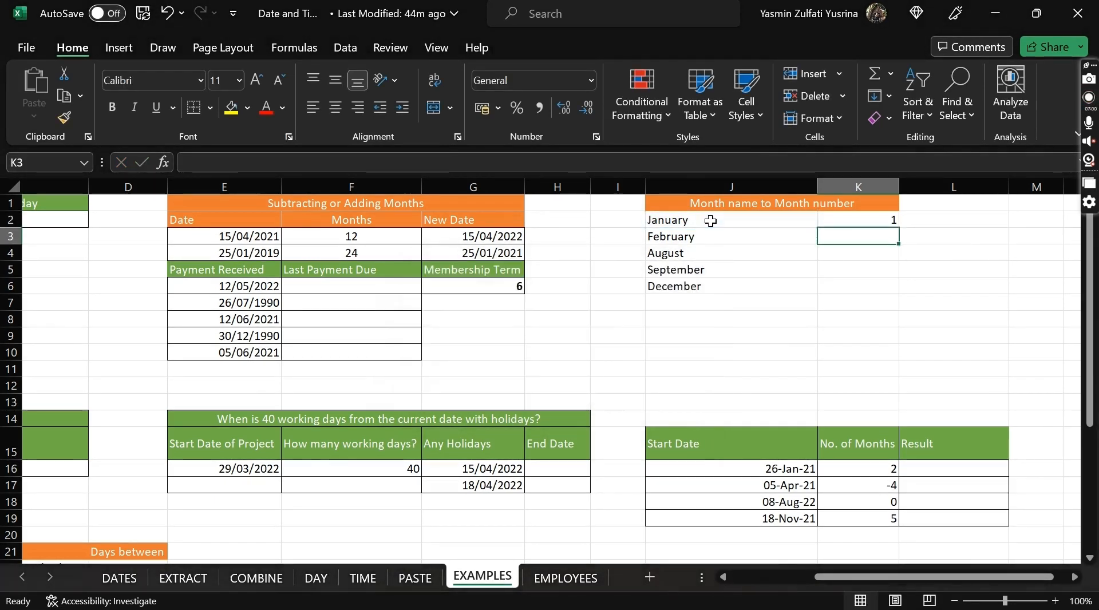
Step: Copy the month number formula from K2 down to K6 for the remaining month names
key(Up)
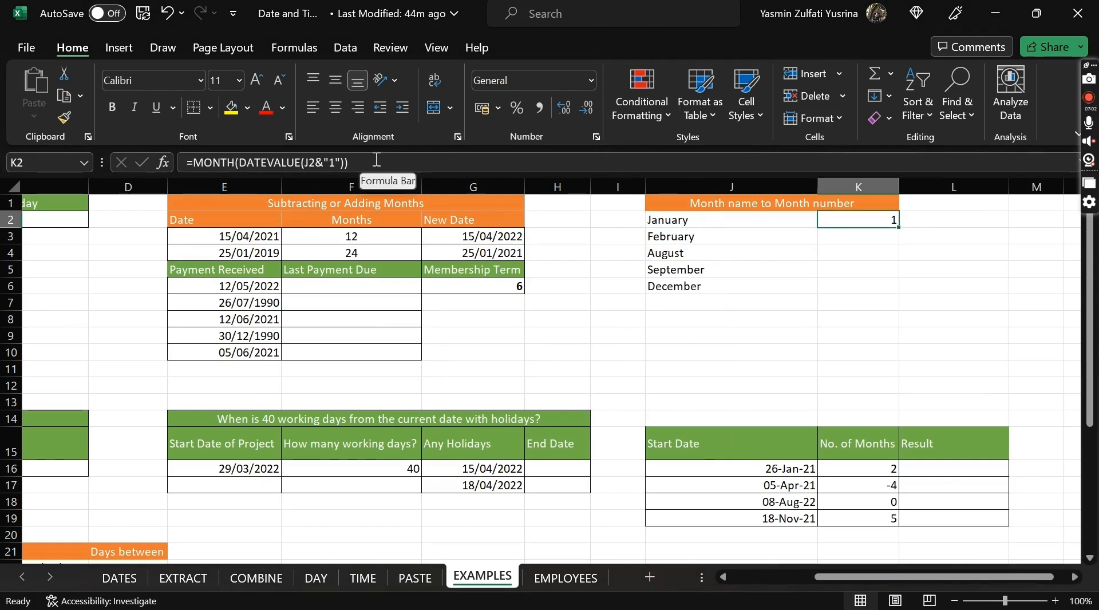
double_click(899, 228)
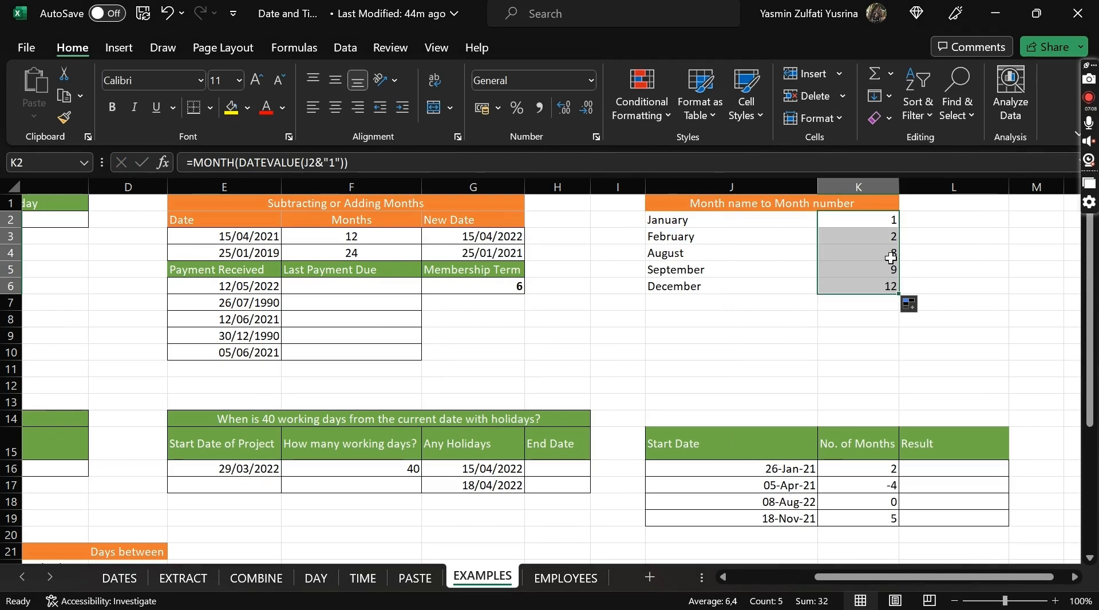
click(878, 286)
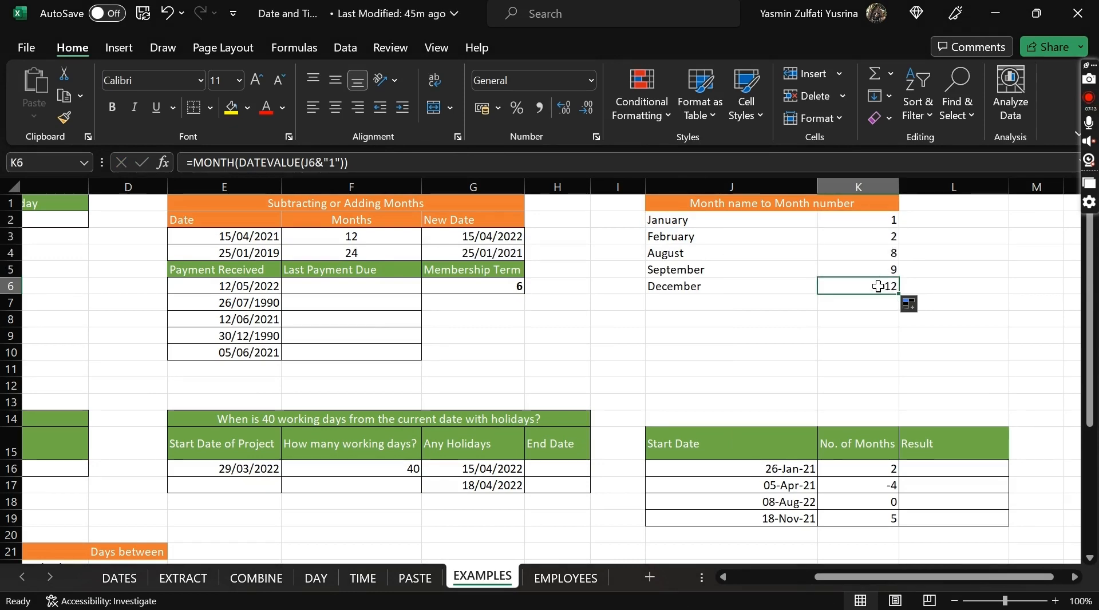
Step: Calculate the project end date 25 working days after the start date by entering =WORKDAY(A16;B16) in C16
scroll(658, 381, left, 5)
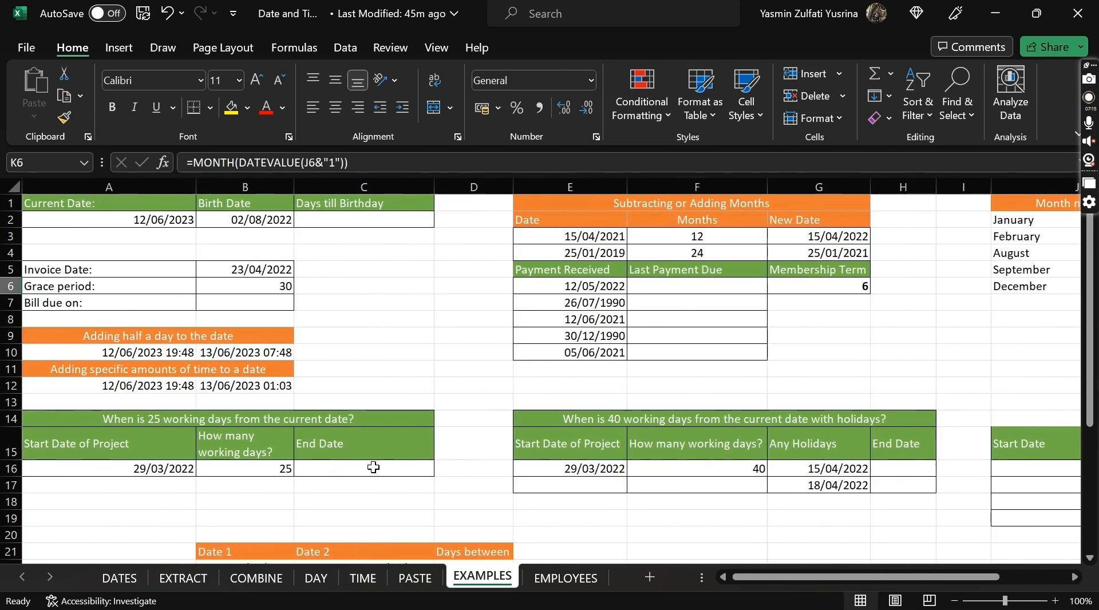
click(366, 469)
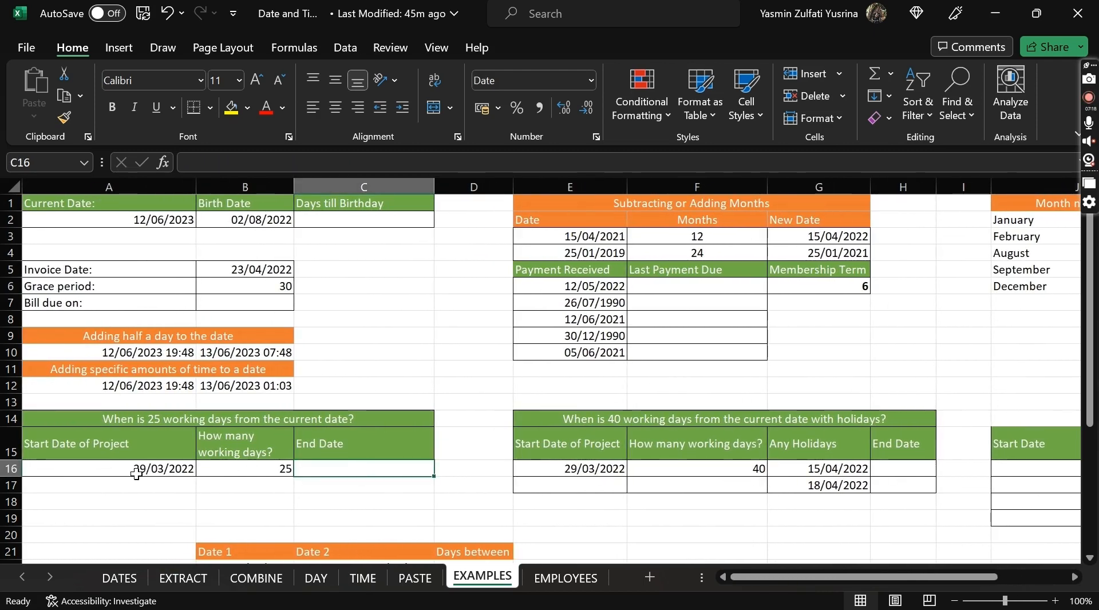
click(109, 468)
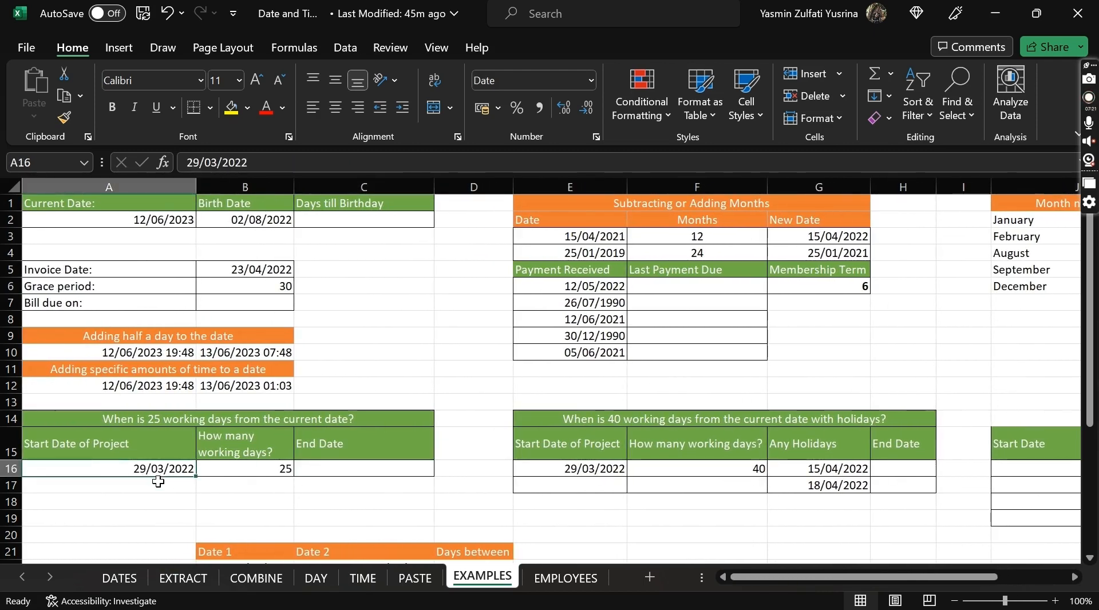
click(263, 470)
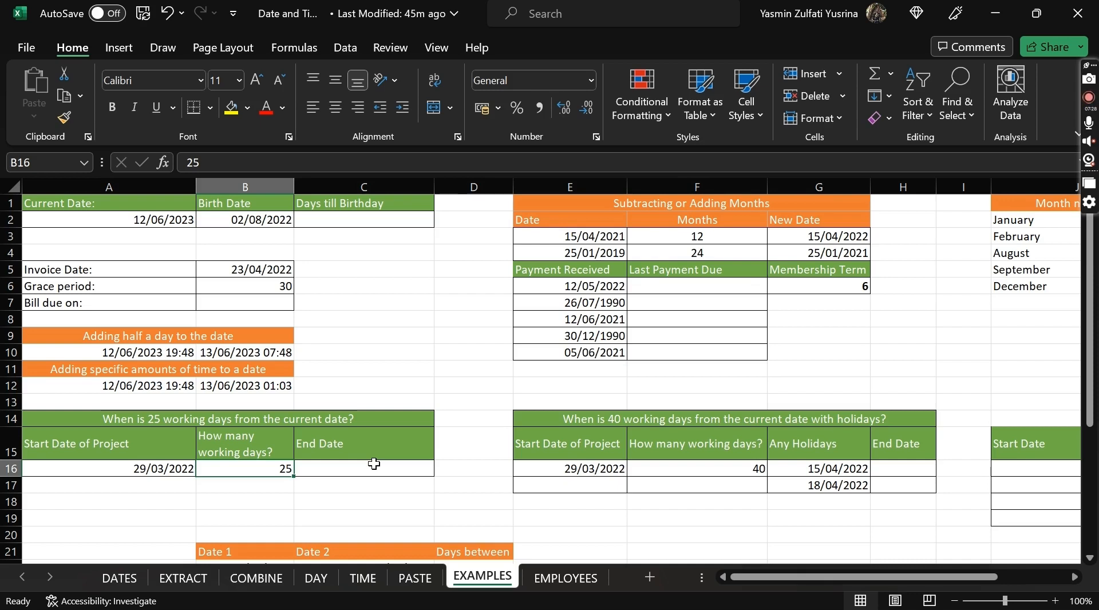
click(362, 467)
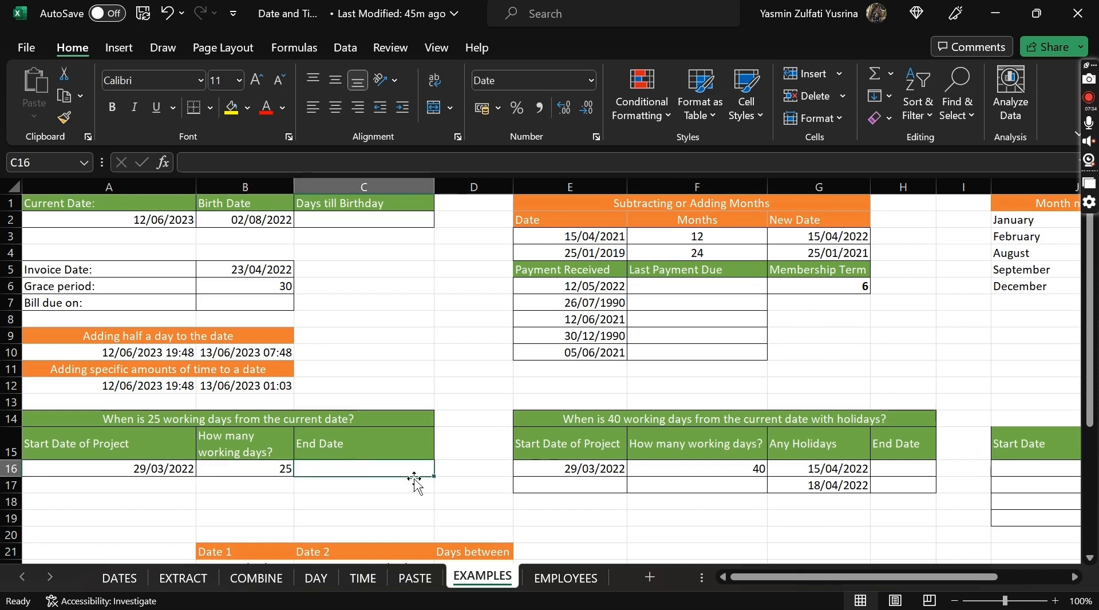
text(=work)
key(Tab)
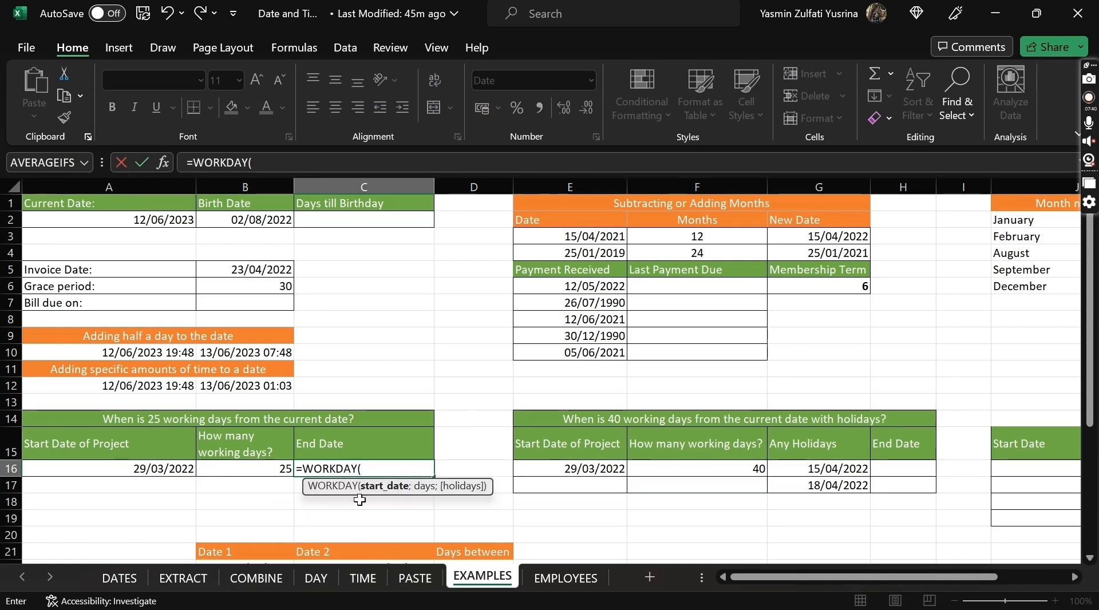
click(143, 474)
text(;)
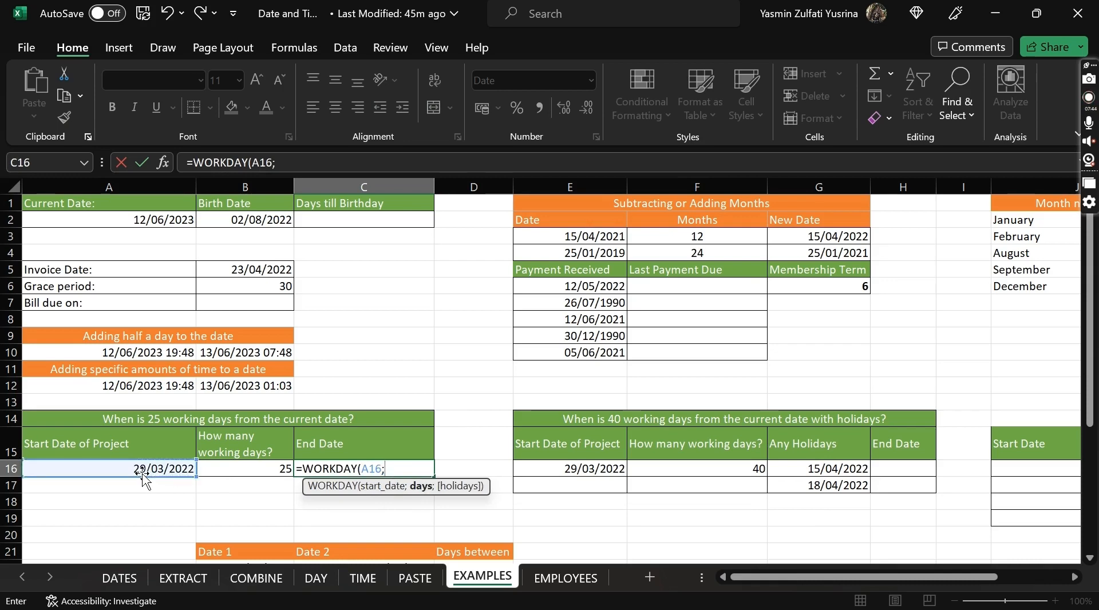
click(251, 470)
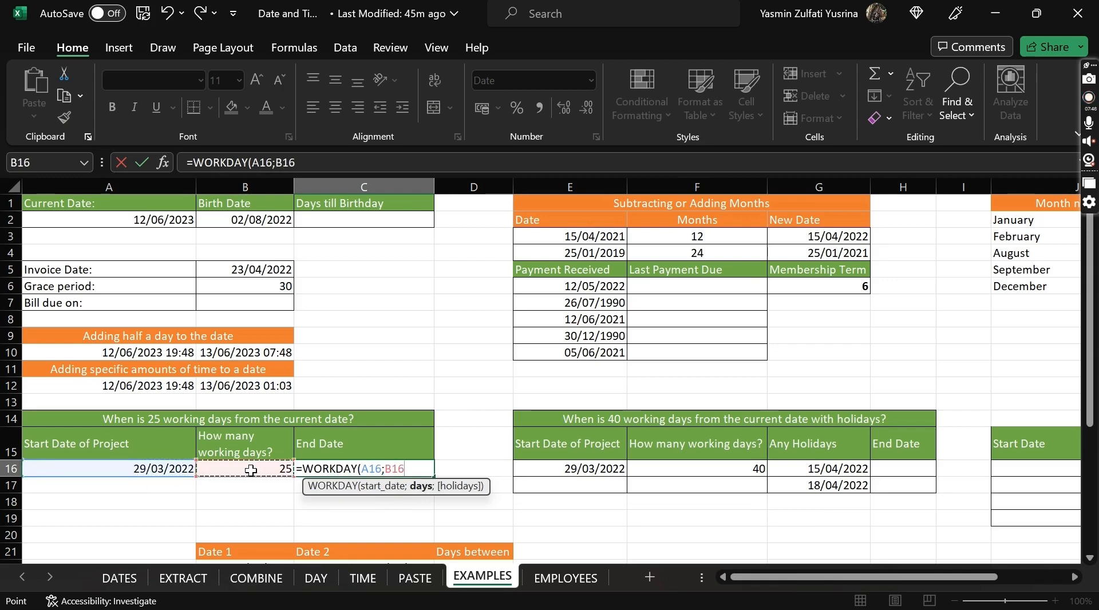
text())
key(Return)
key(Up)
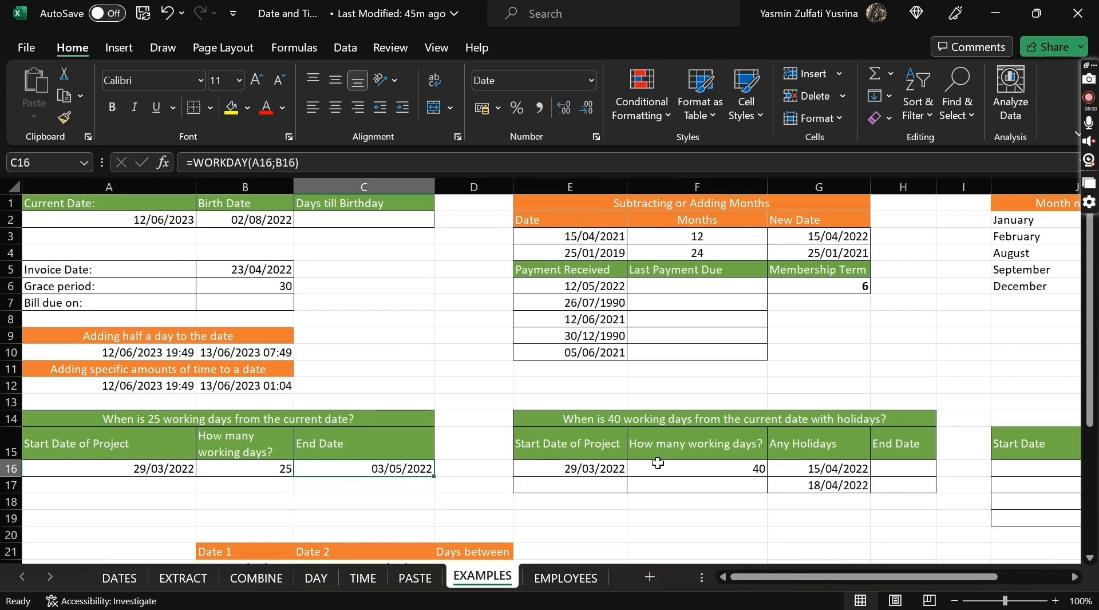
Step: Calculate the end date 40 working days after the start date, excluding the listed holidays, by entering =WORKDAY(E16;F16;G16:G17) in H16
scroll(653, 461, right, 2)
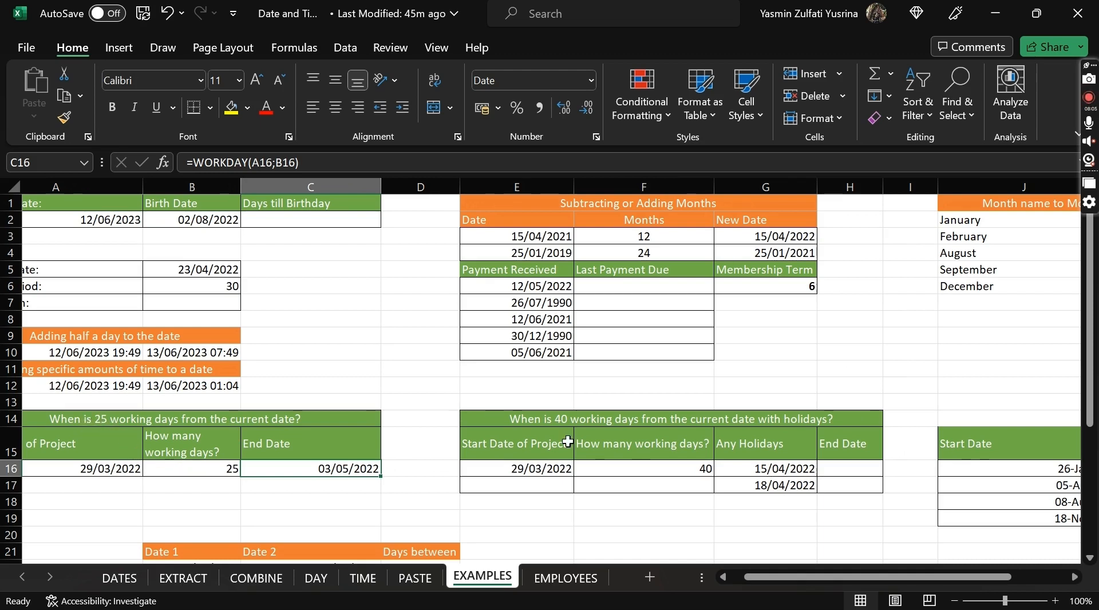
click(841, 472)
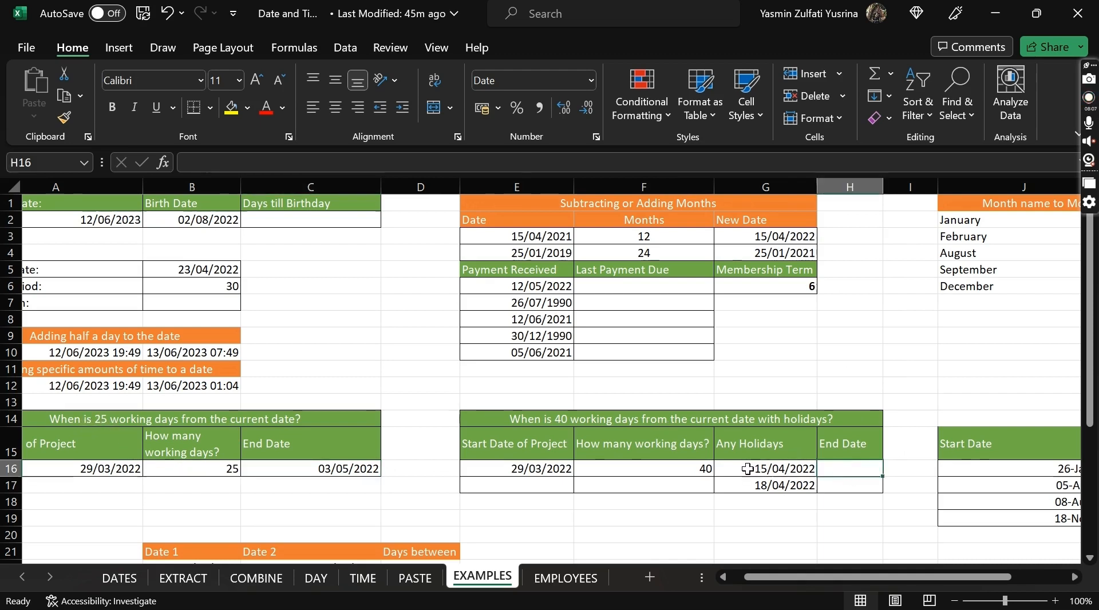
drag(744, 469, 753, 485)
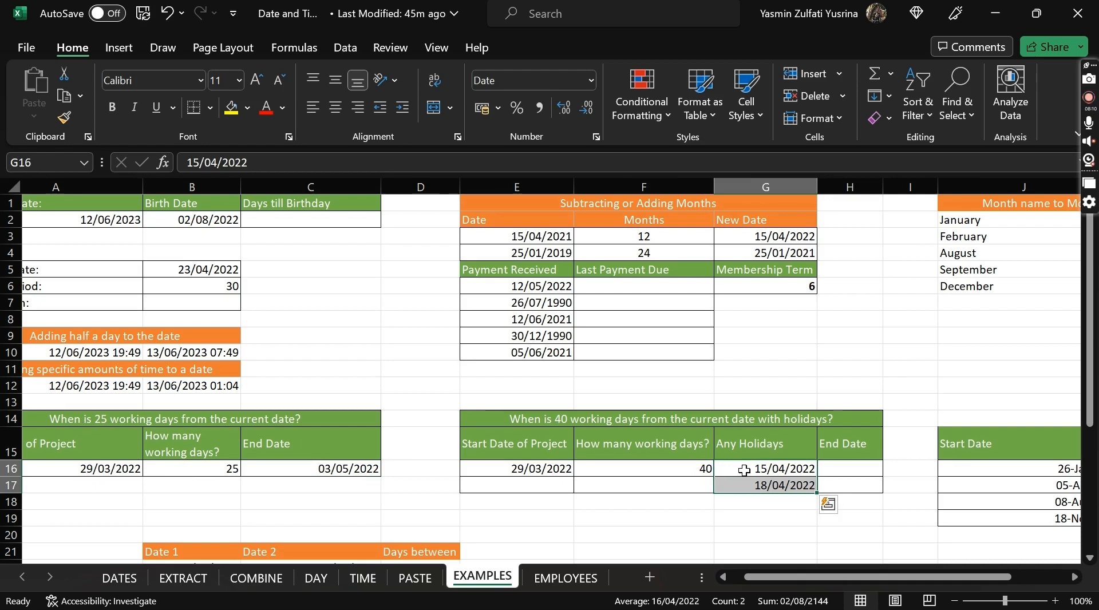
click(843, 469)
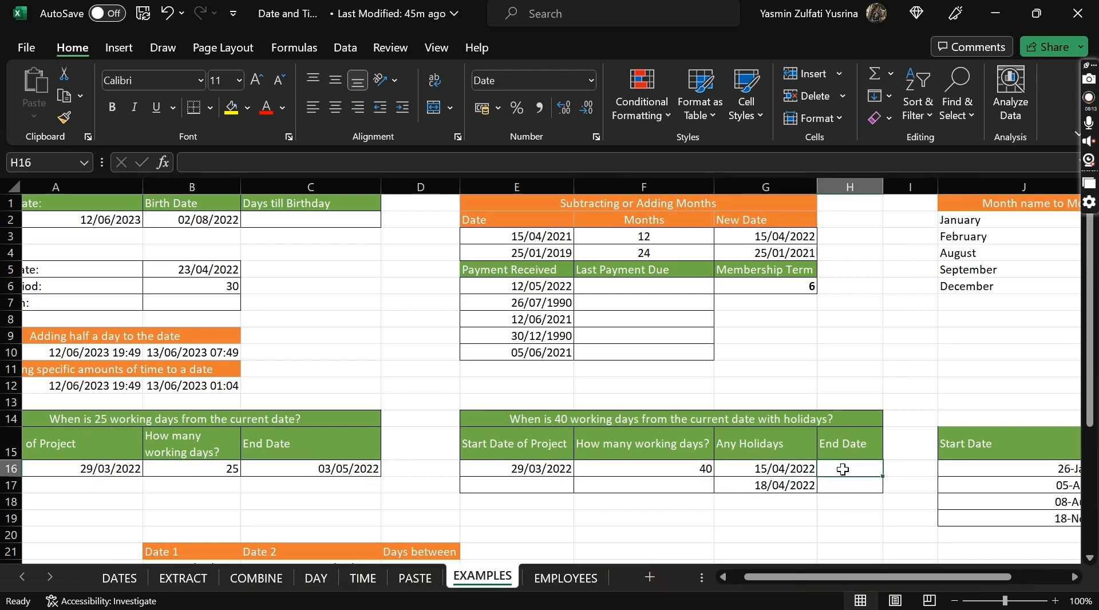
text(=)
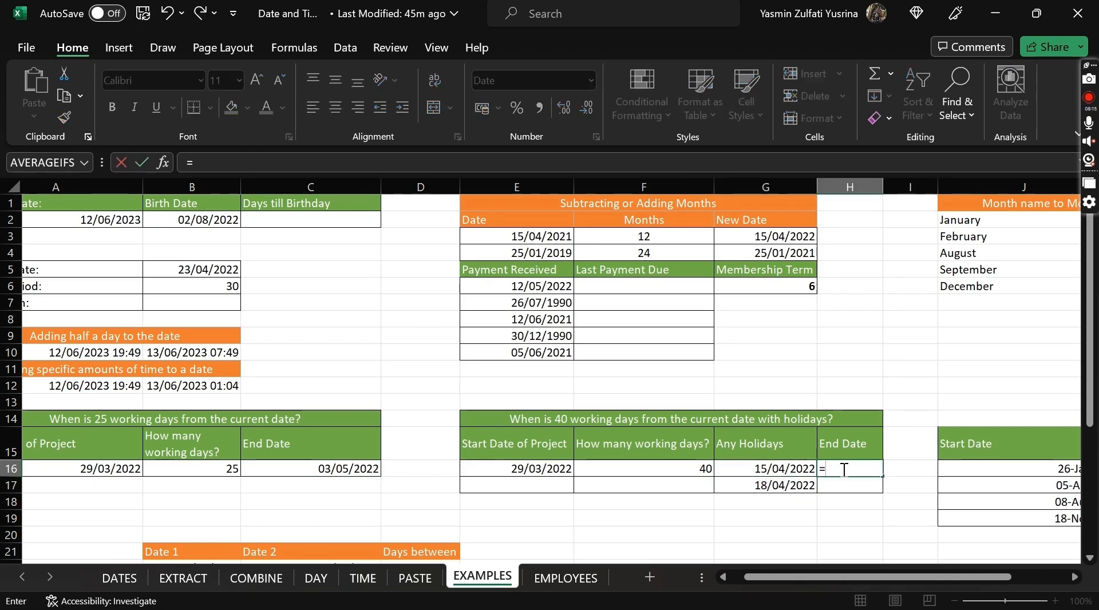
text(work)
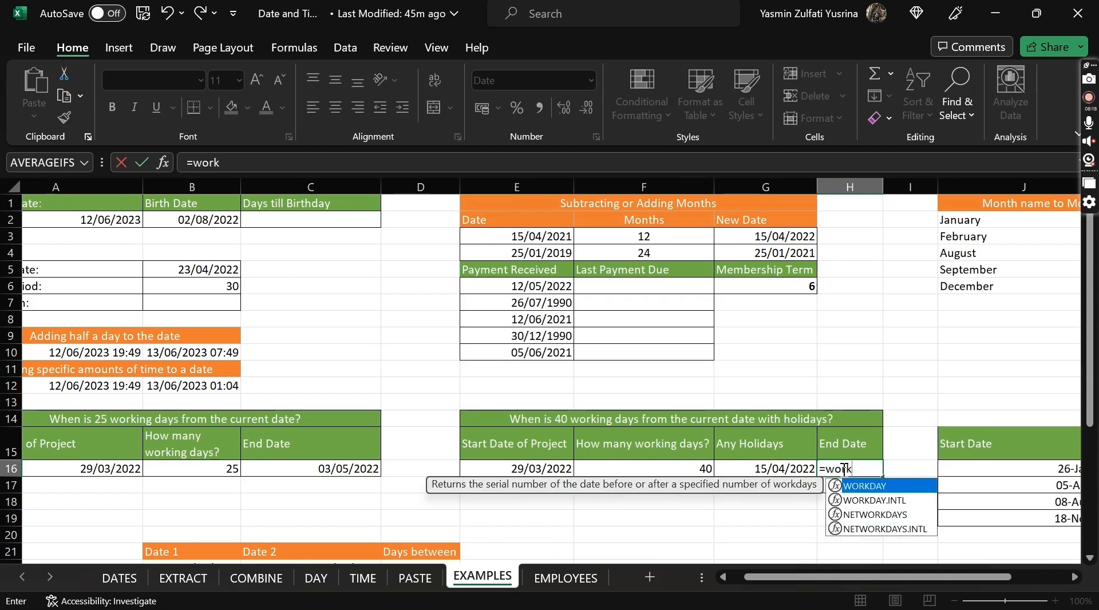
key(Tab)
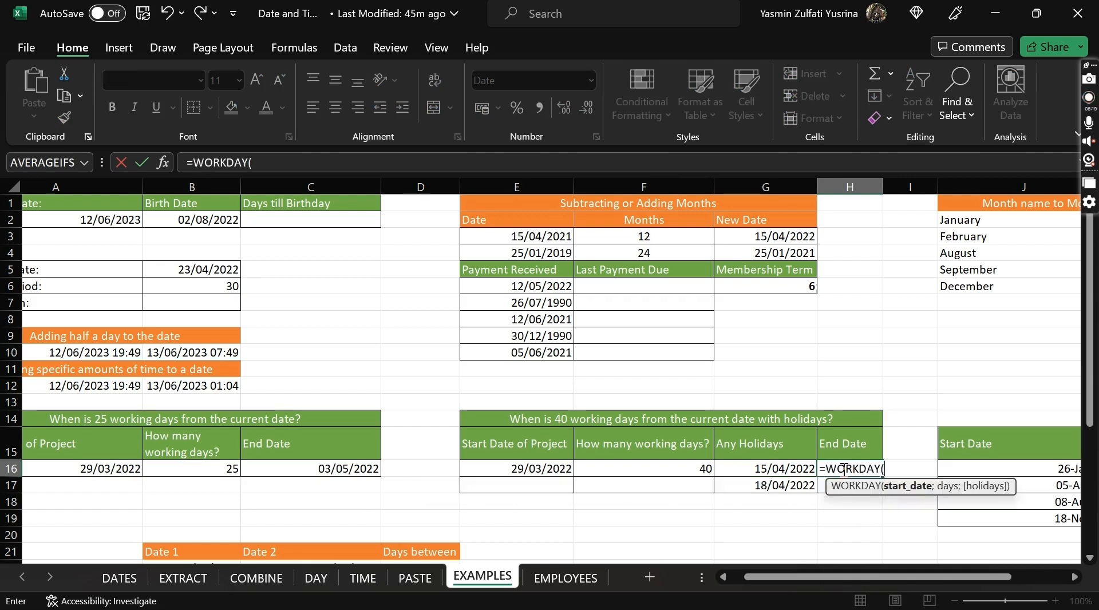
click(519, 467)
text(;)
click(680, 467)
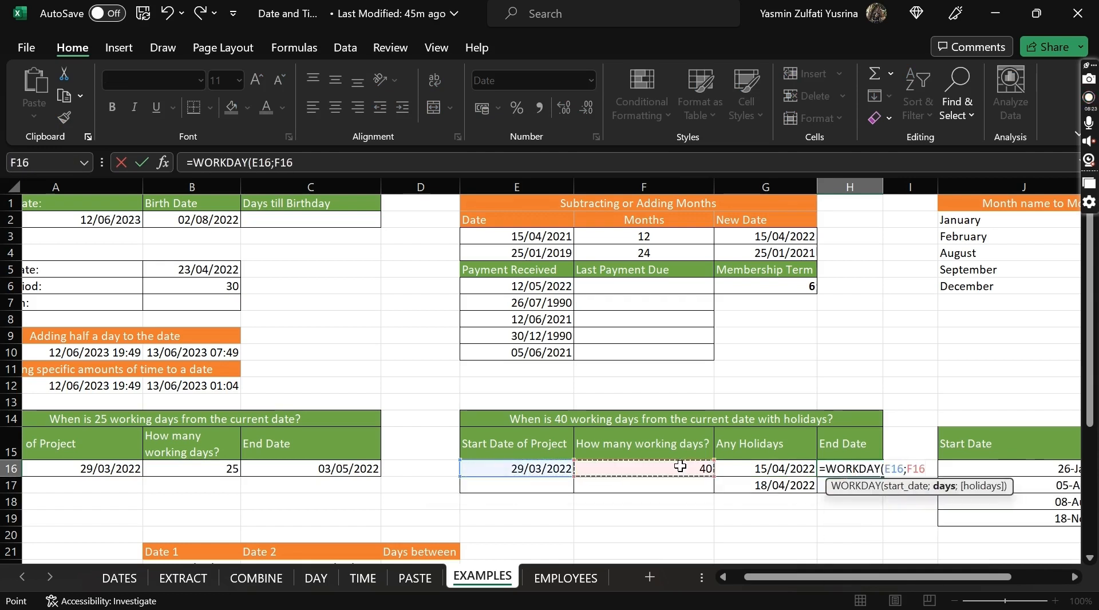
text(;)
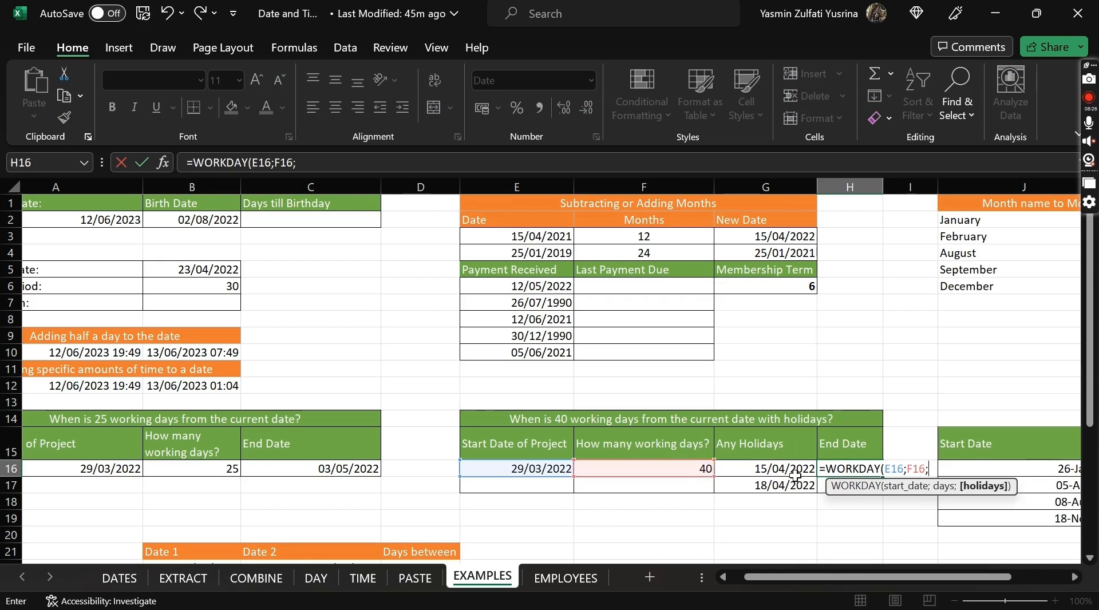
drag(744, 469, 751, 487)
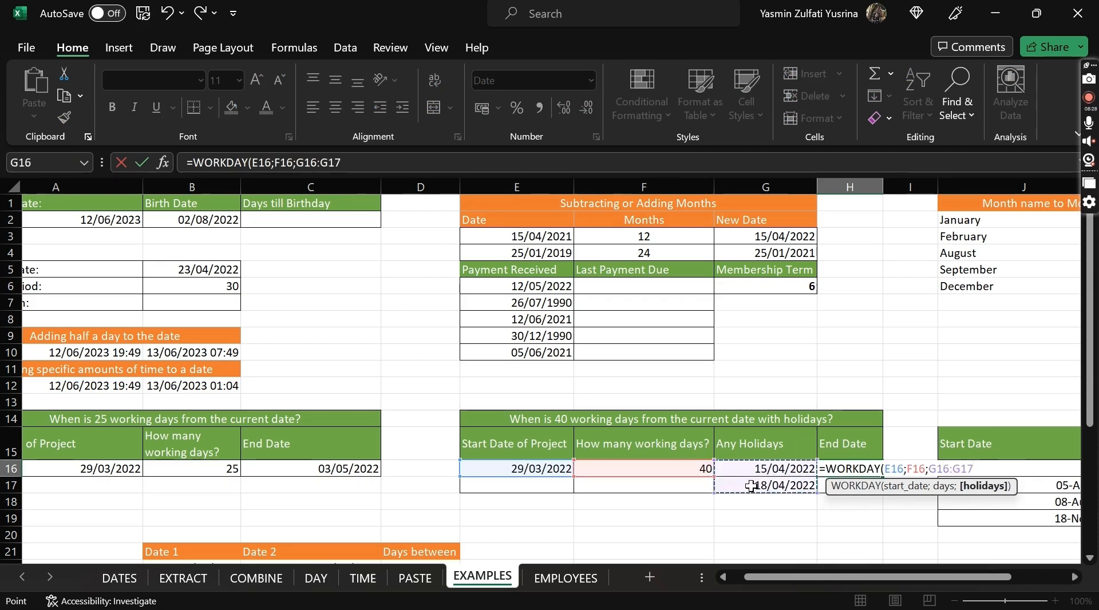
text())
key(Return)
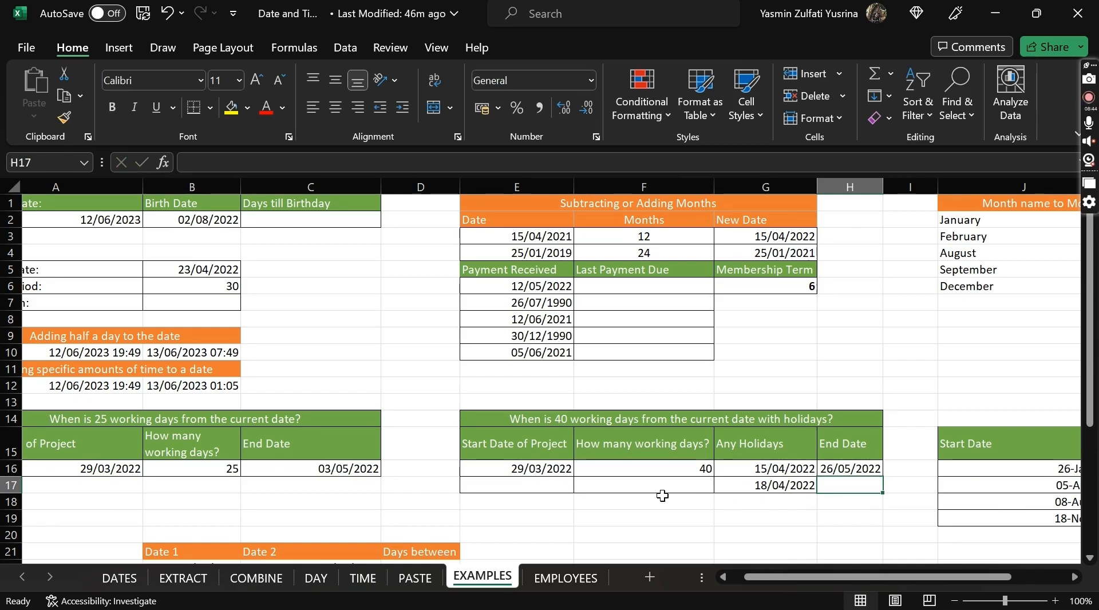
scroll(876, 412, down, 4)
scroll(878, 414, up, 4)
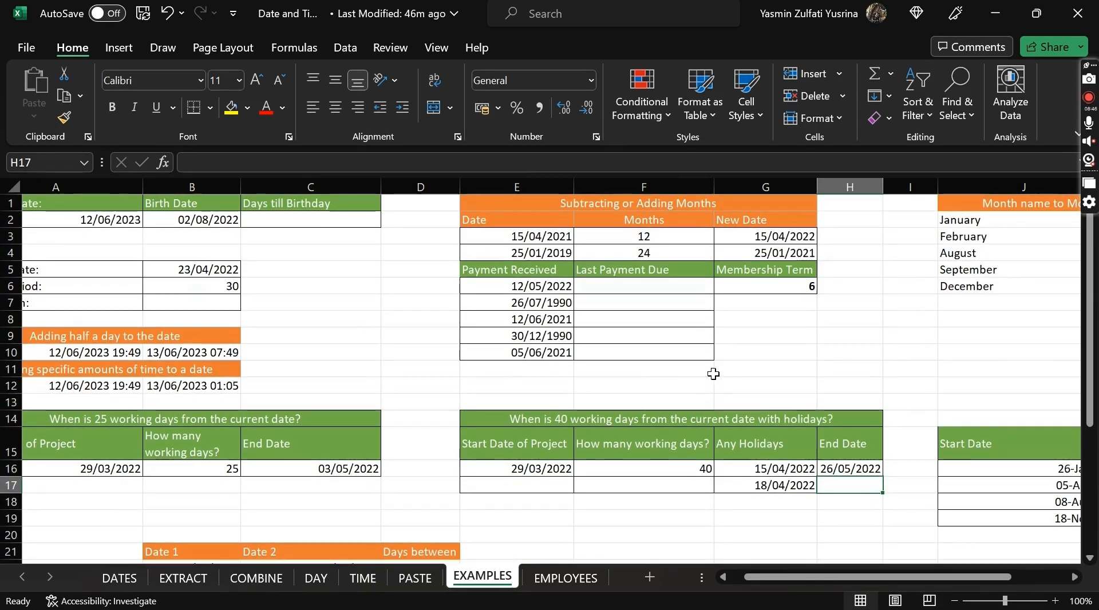
scroll(711, 373, right, 3)
scroll(711, 372, right, 4)
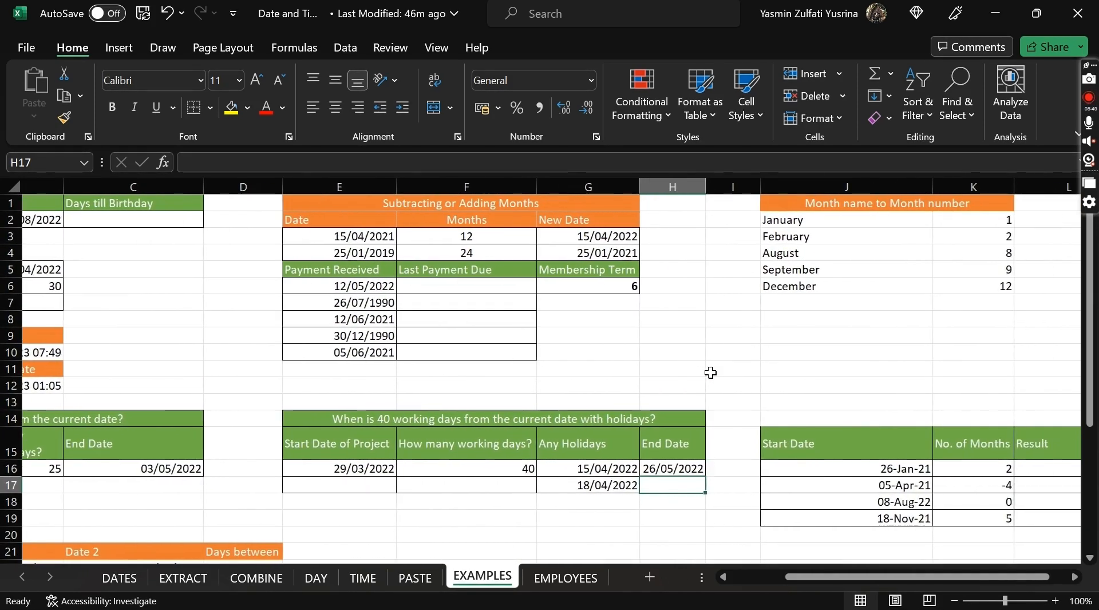
Step: Calculate the month-end date for the first start date by entering =EOMONTH(J16;K16) in L16
click(750, 468)
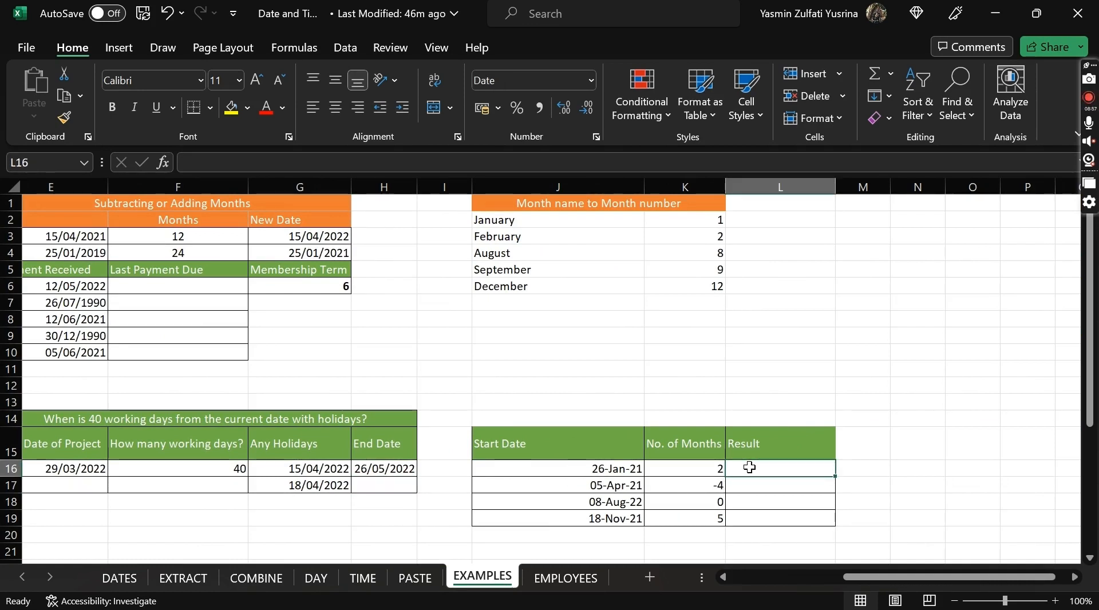
text(=)
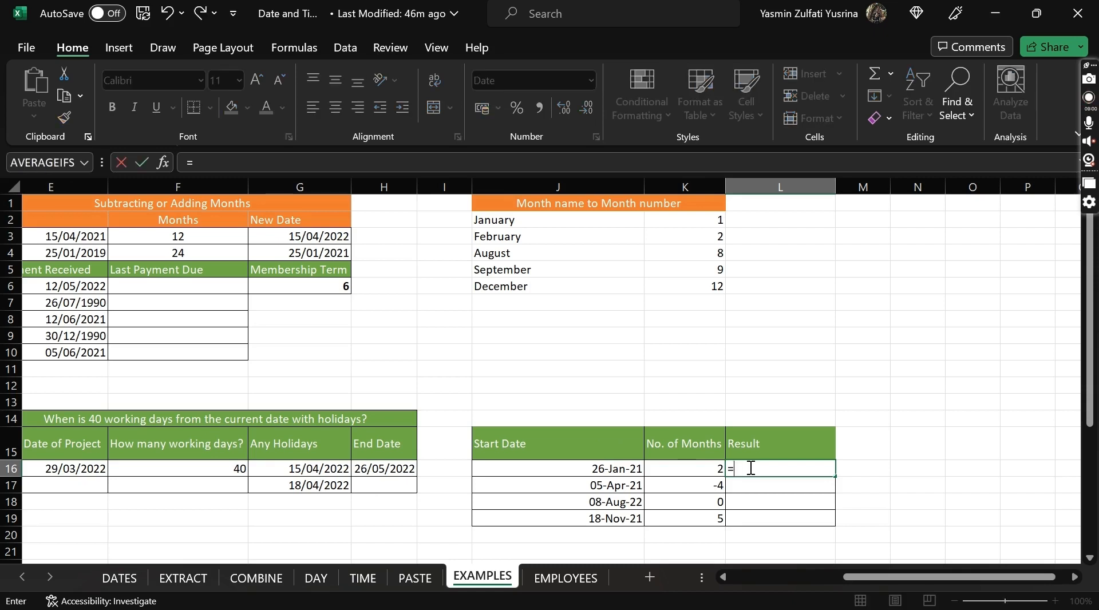
text(eo)
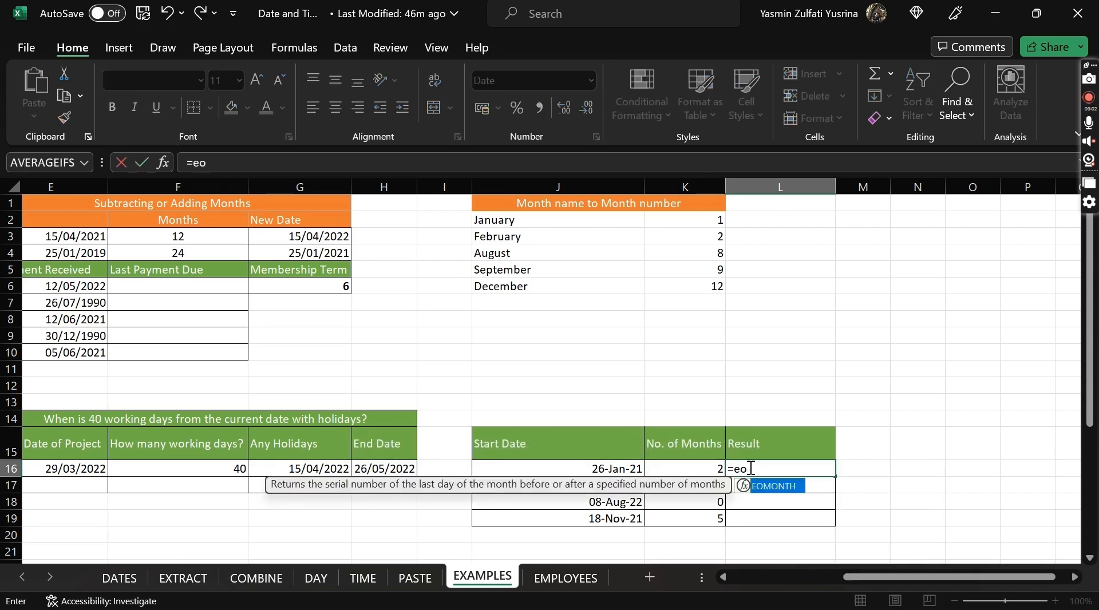
key(Tab)
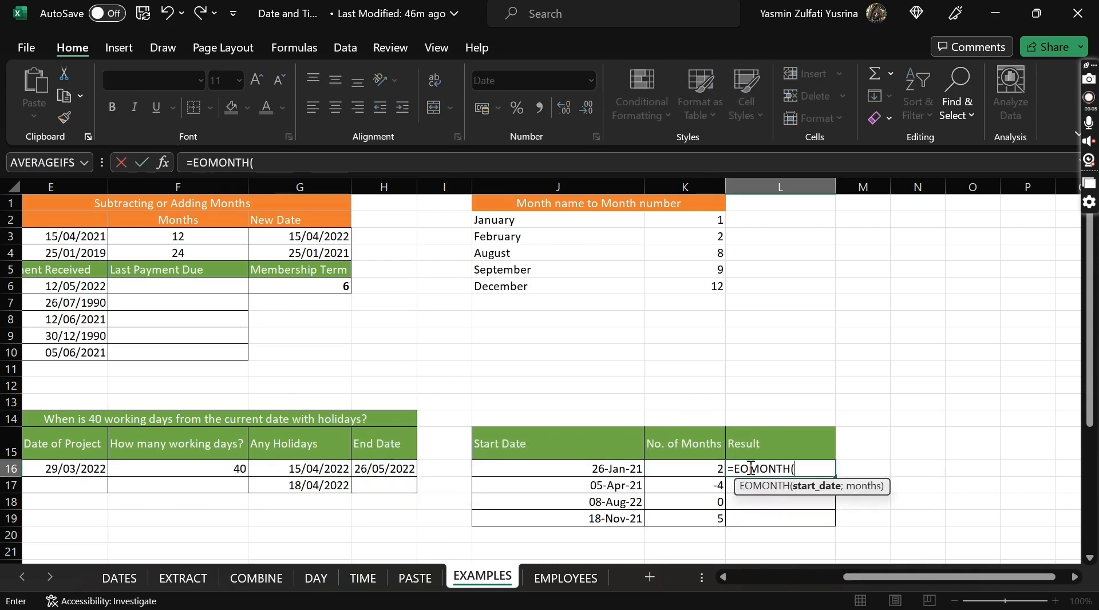
click(565, 470)
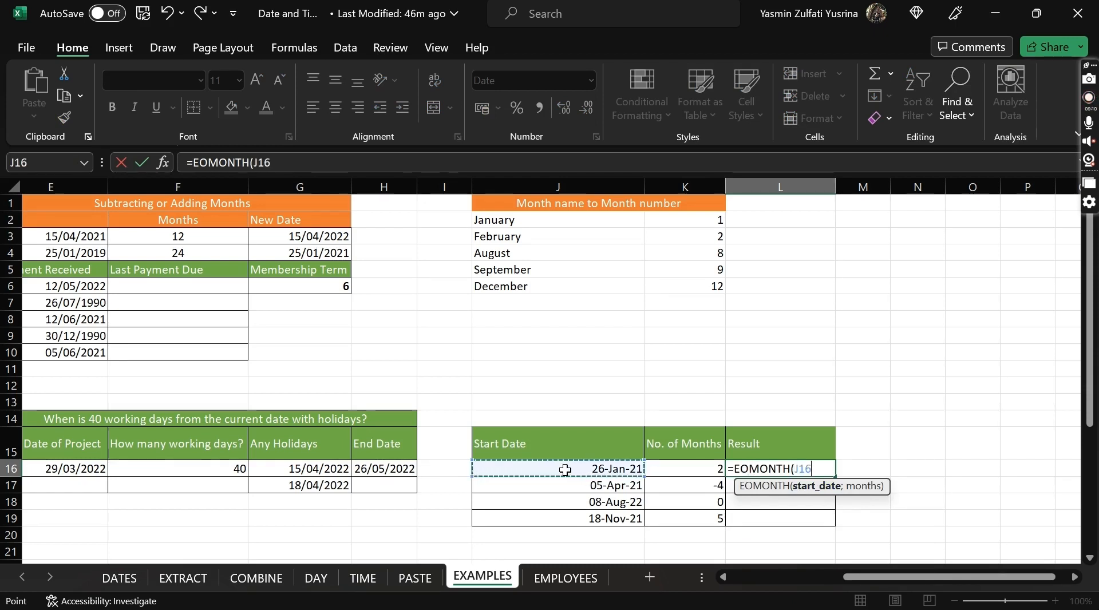
text(;)
click(692, 470)
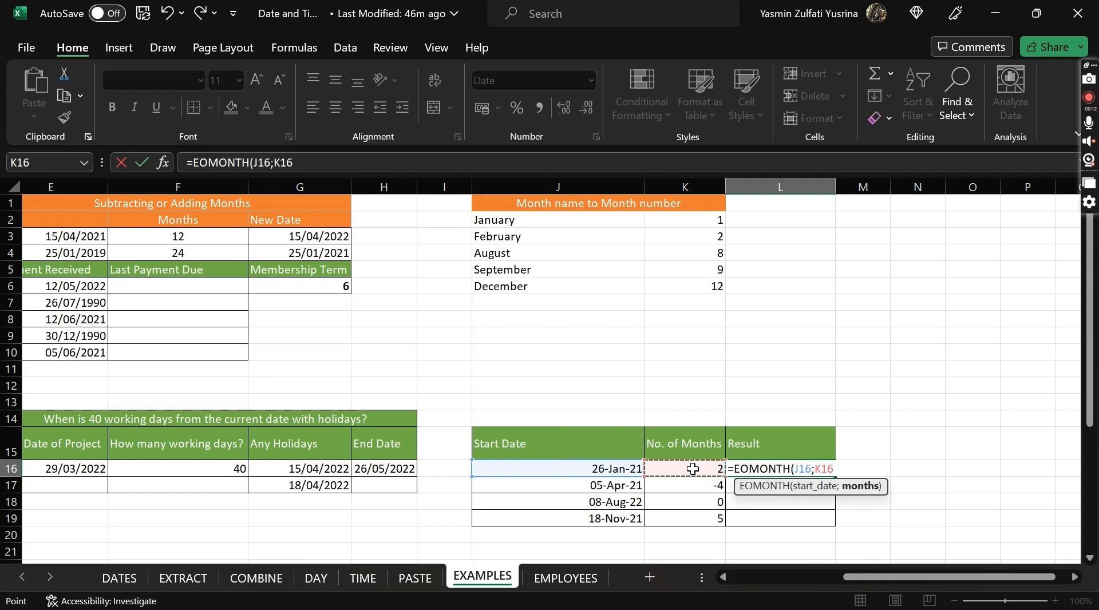
text())
key(Return)
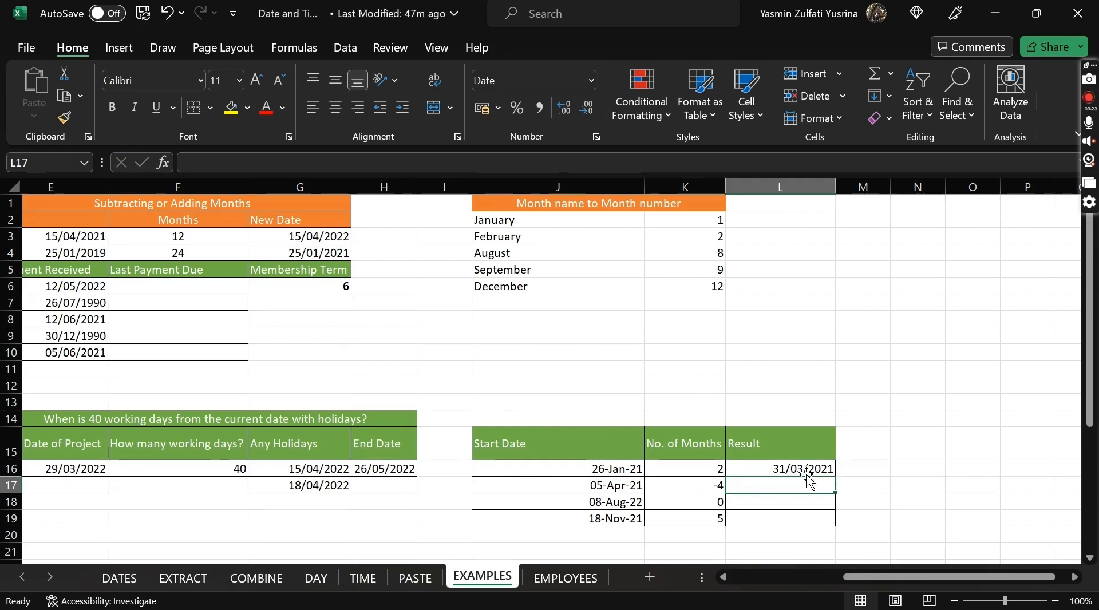
Step: Copy the month-end formula from L16 down to L19 for the remaining start dates
click(770, 468)
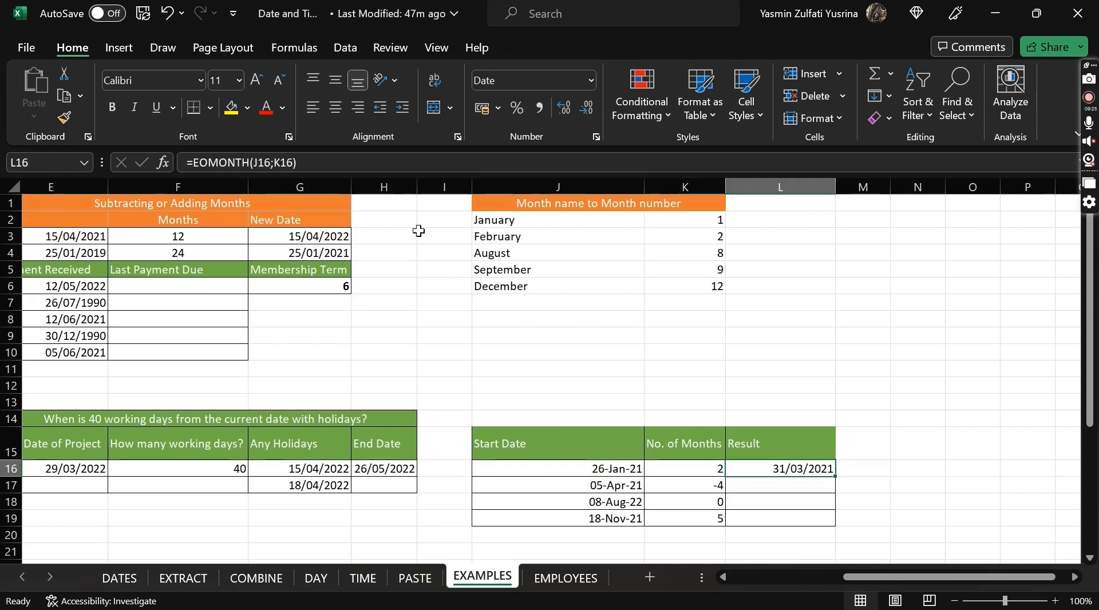
click(700, 487)
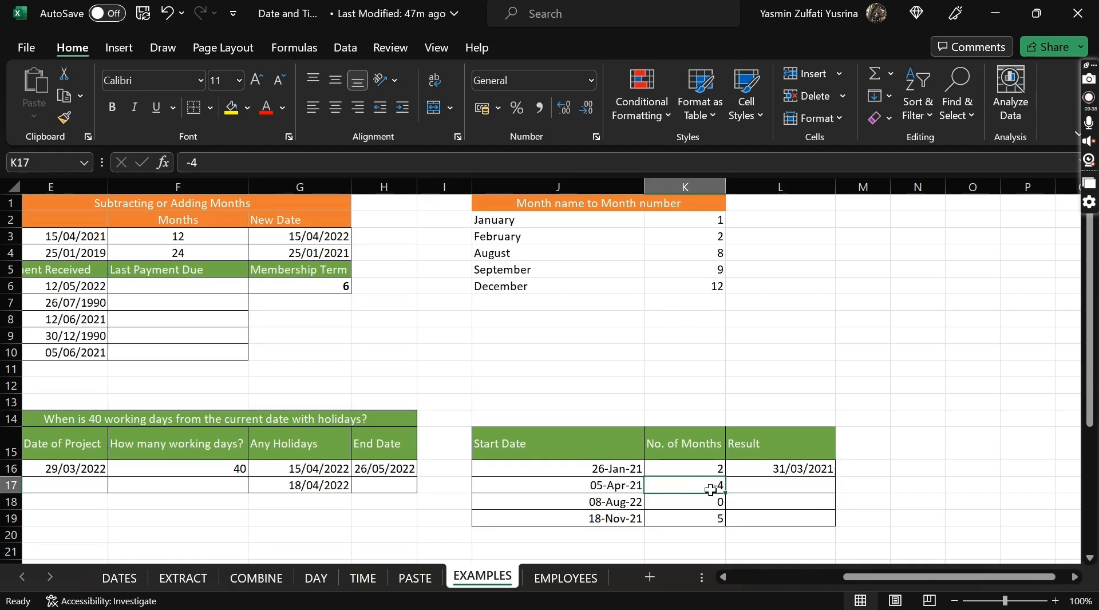
click(811, 470)
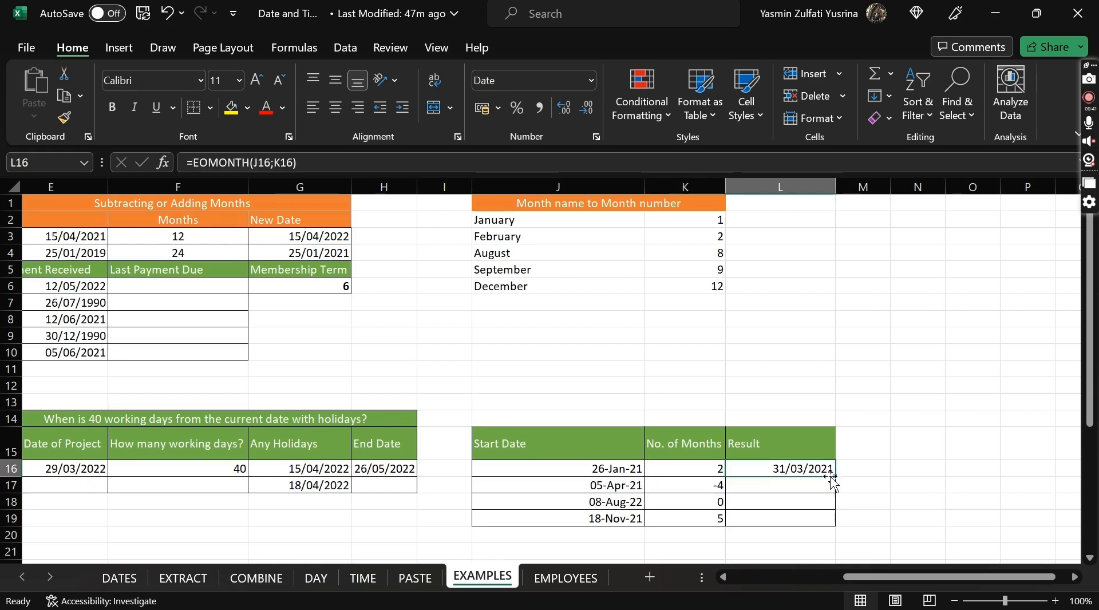
drag(838, 477, 837, 519)
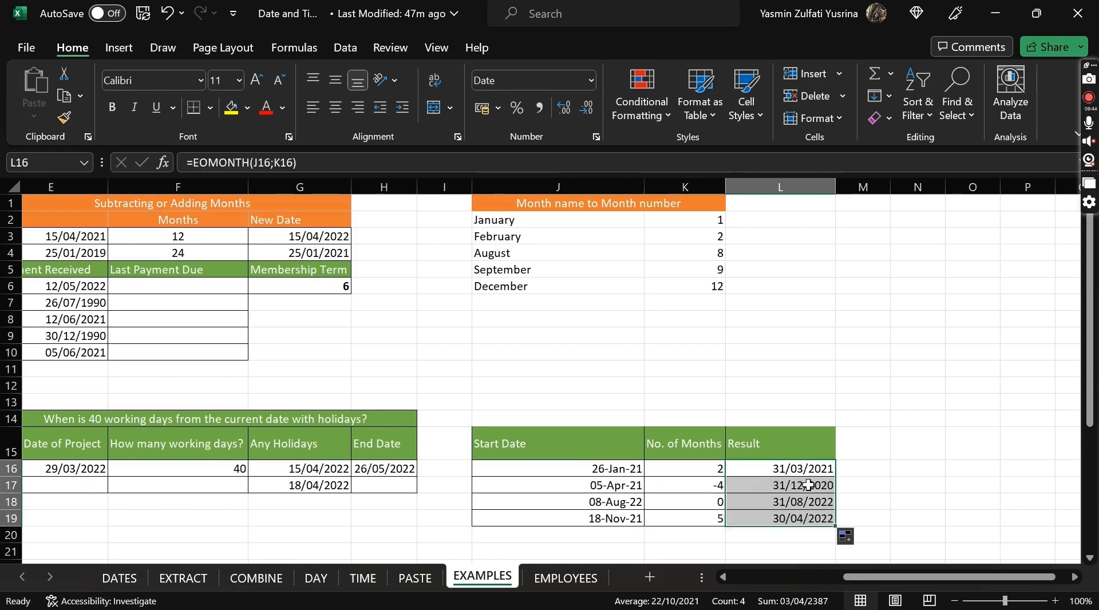
click(749, 484)
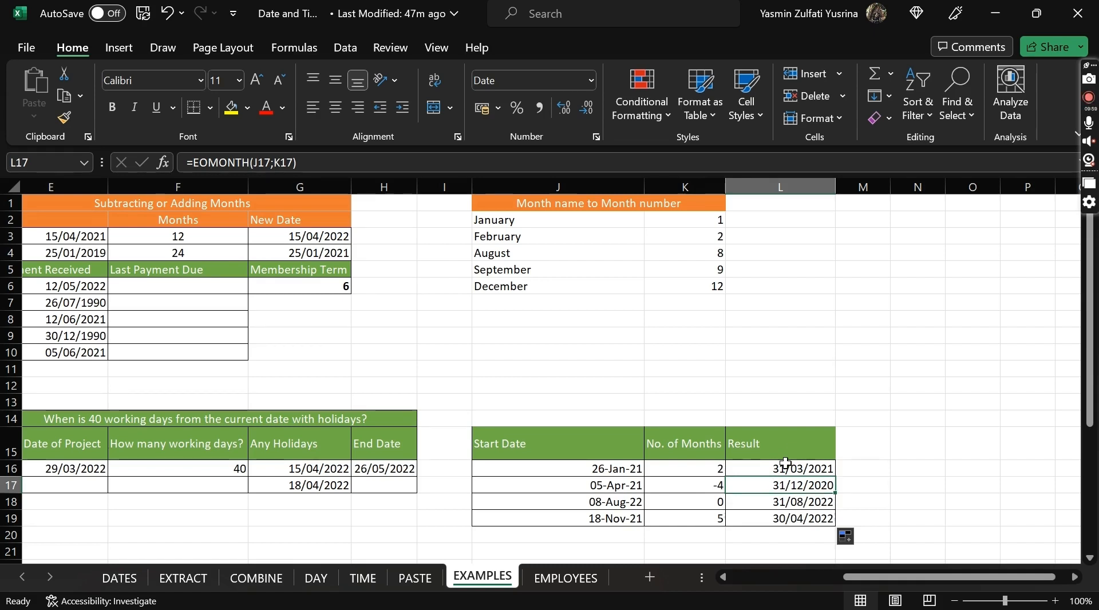
Step: On the EMPLOYEES sheet, calculate the first employee's age from the date of birth by entering =YEARFRAC(G5;TODAY()) in H5
click(562, 579)
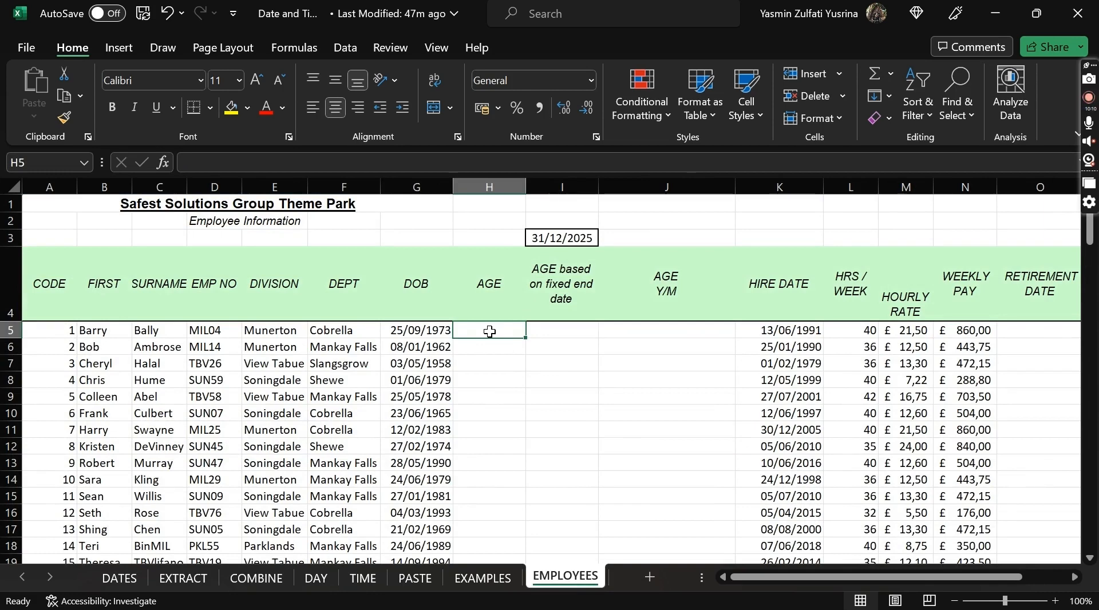
text(=)
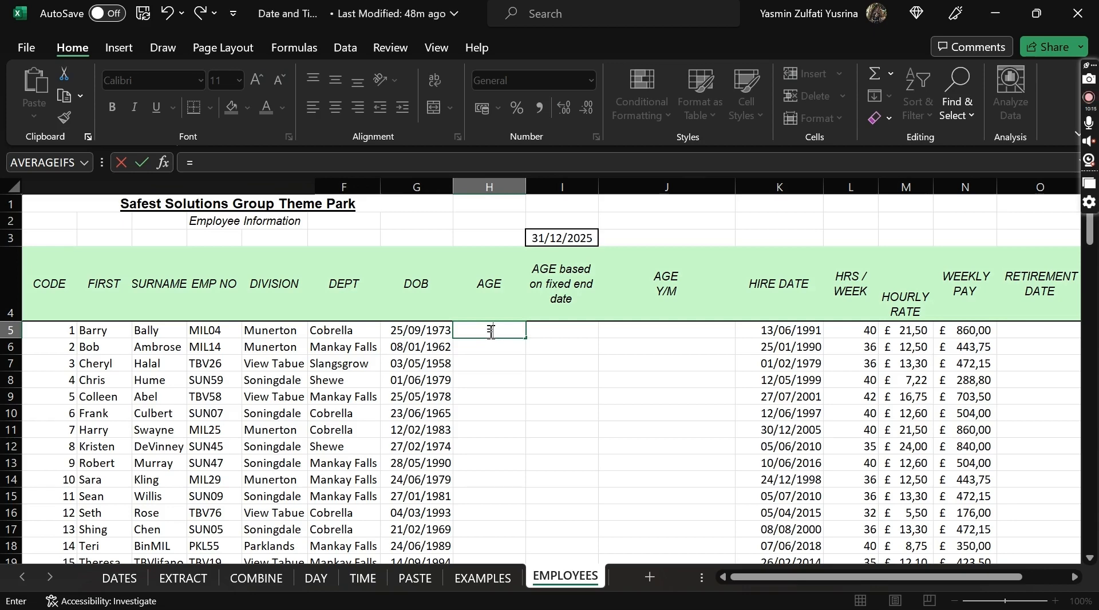
text(yea)
key(Down)
key(Tab)
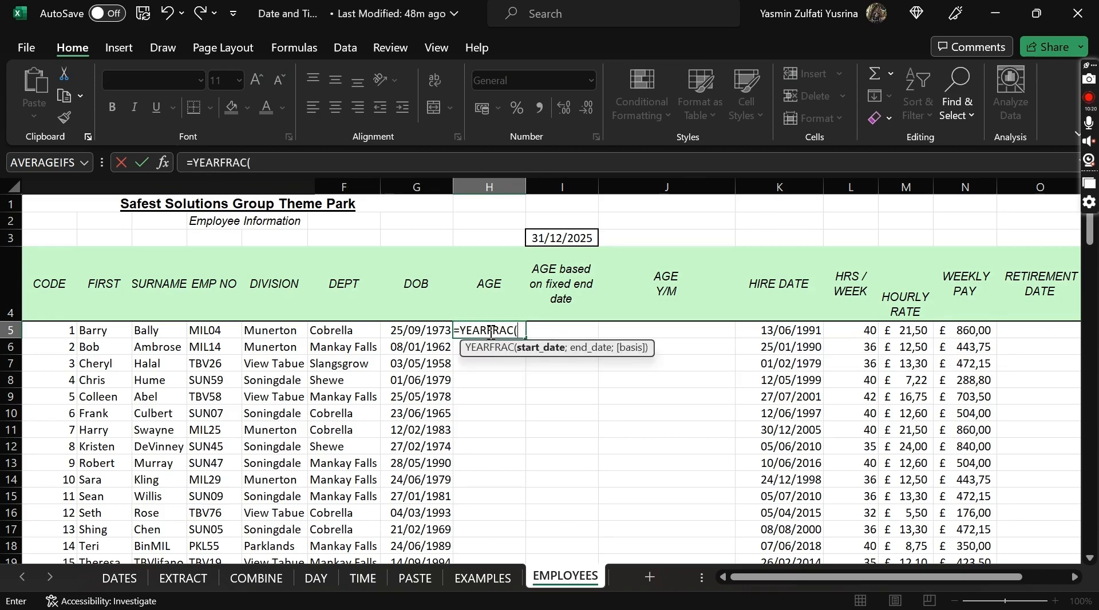
click(413, 332)
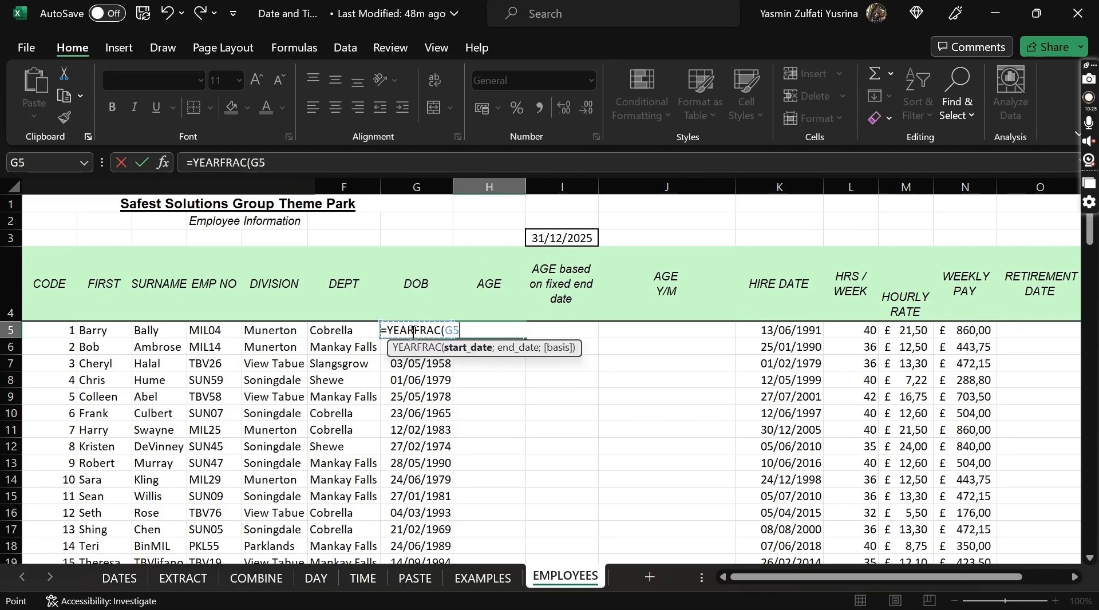
text(;)
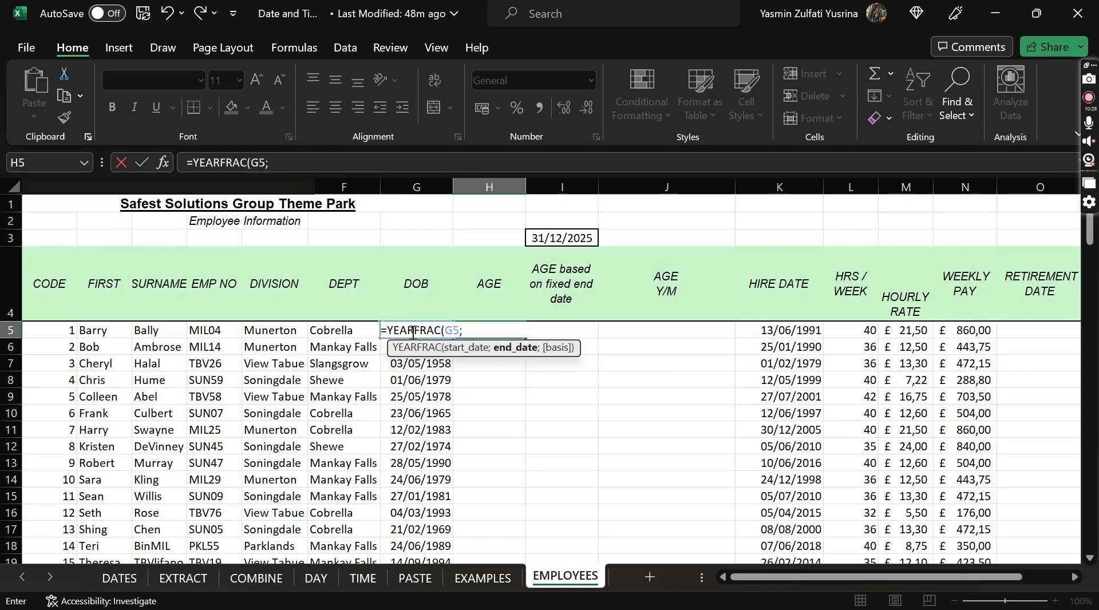
text(to)
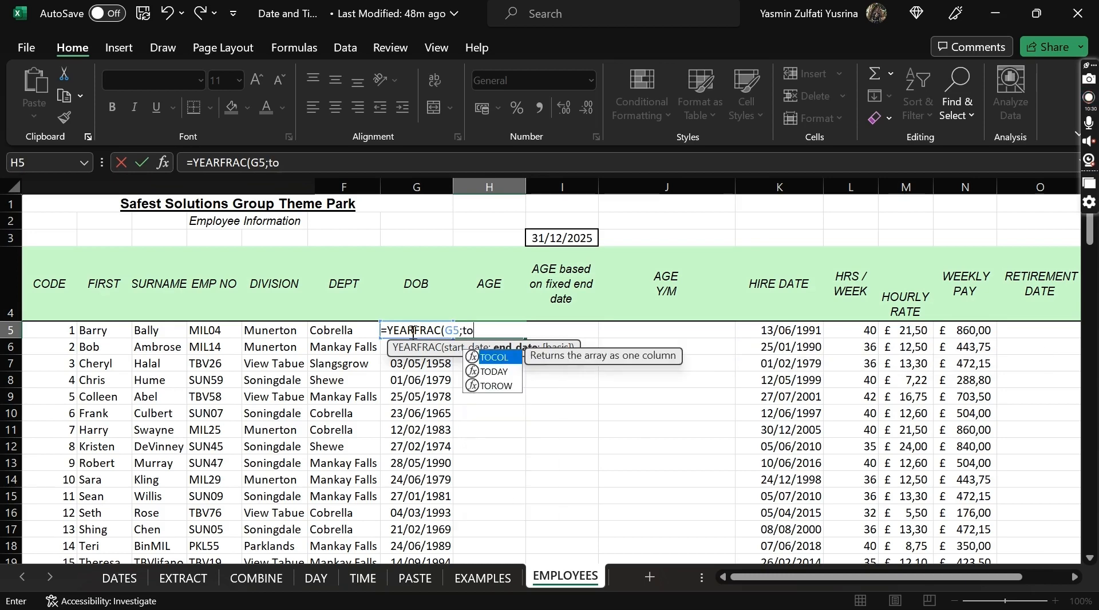
text(day()
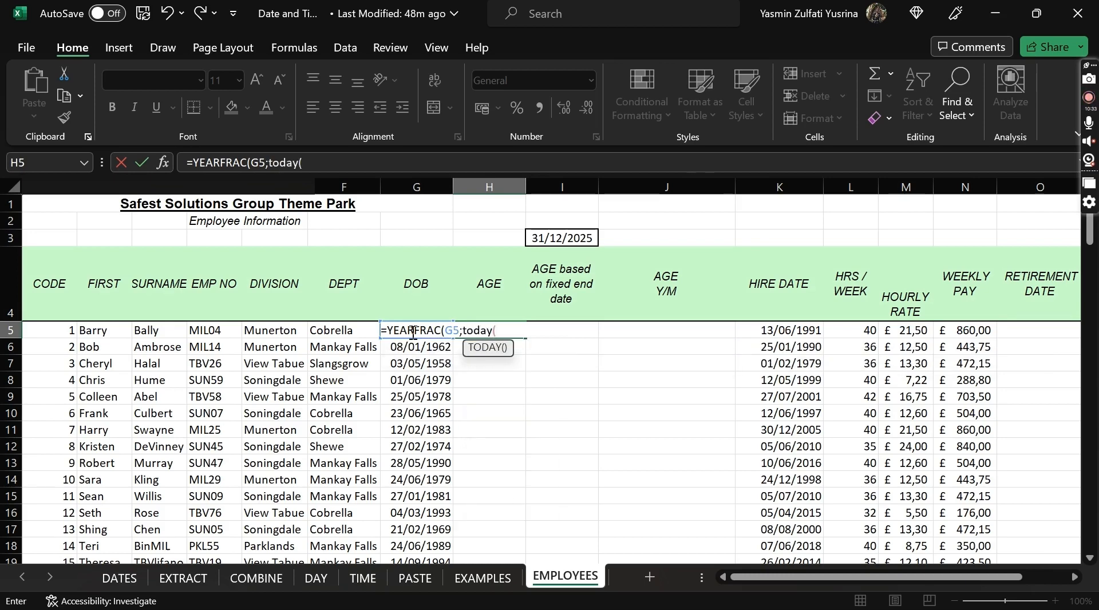
text())
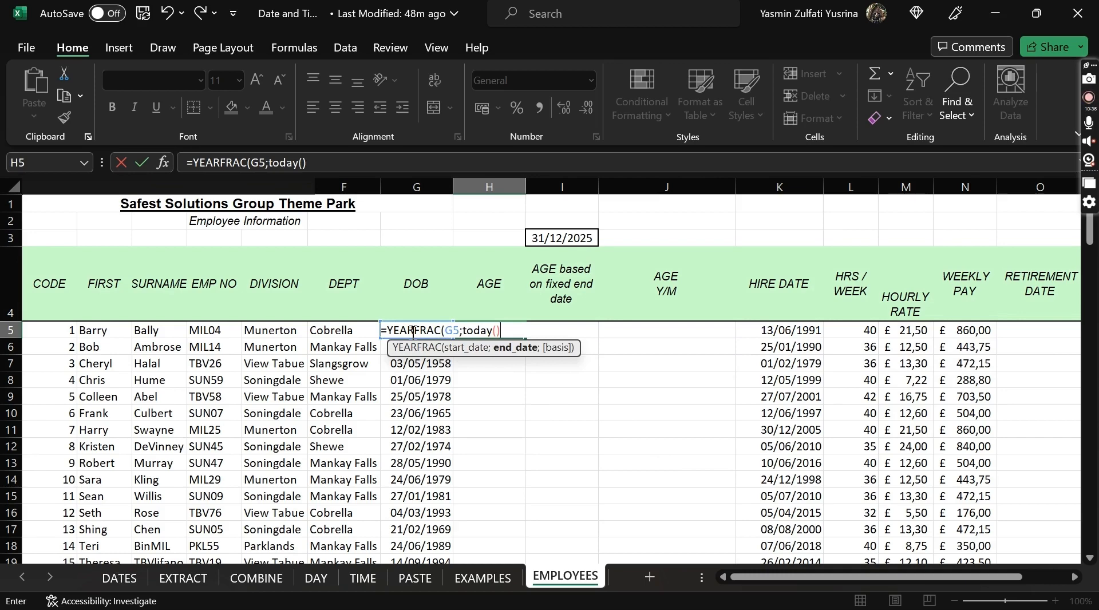
text())
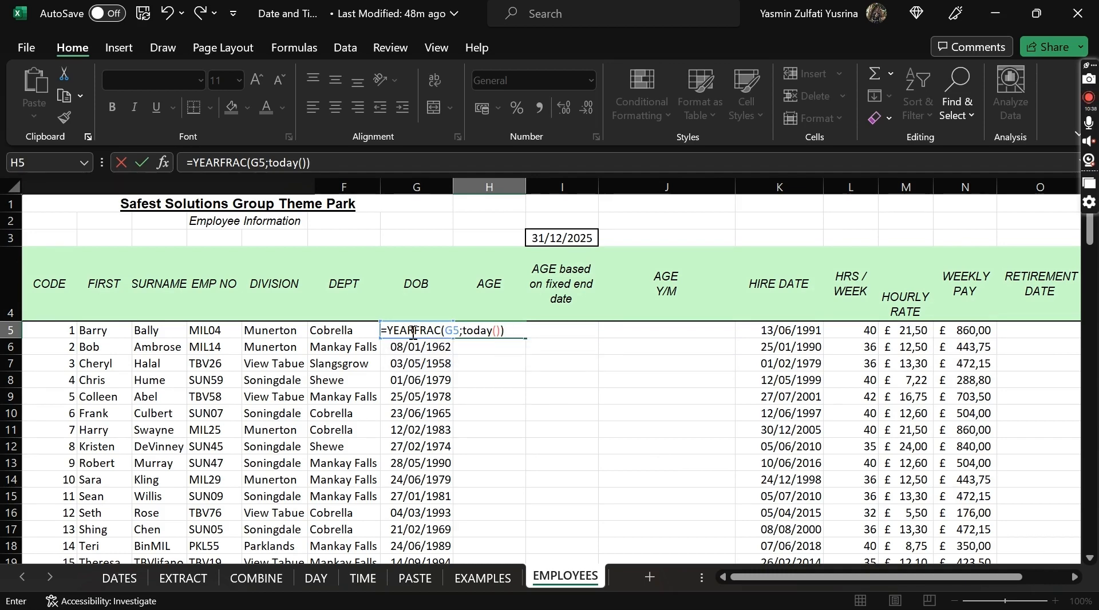
key(Return)
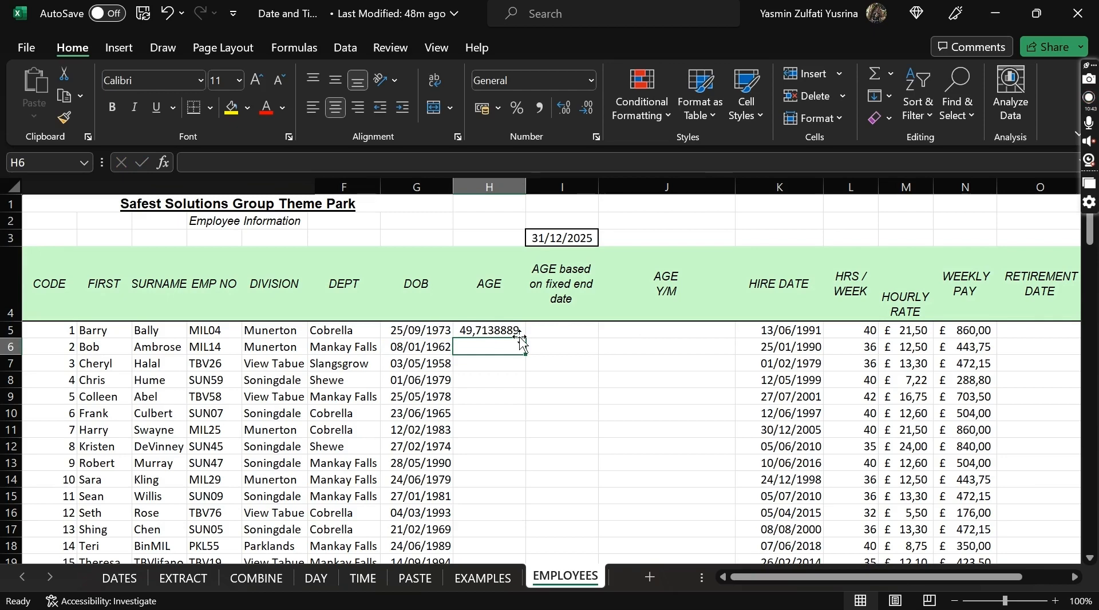
Step: Round the age in H5 down to whole years by changing its formula to =INT(YEARFRAC(G5;TODAY()))
click(493, 331)
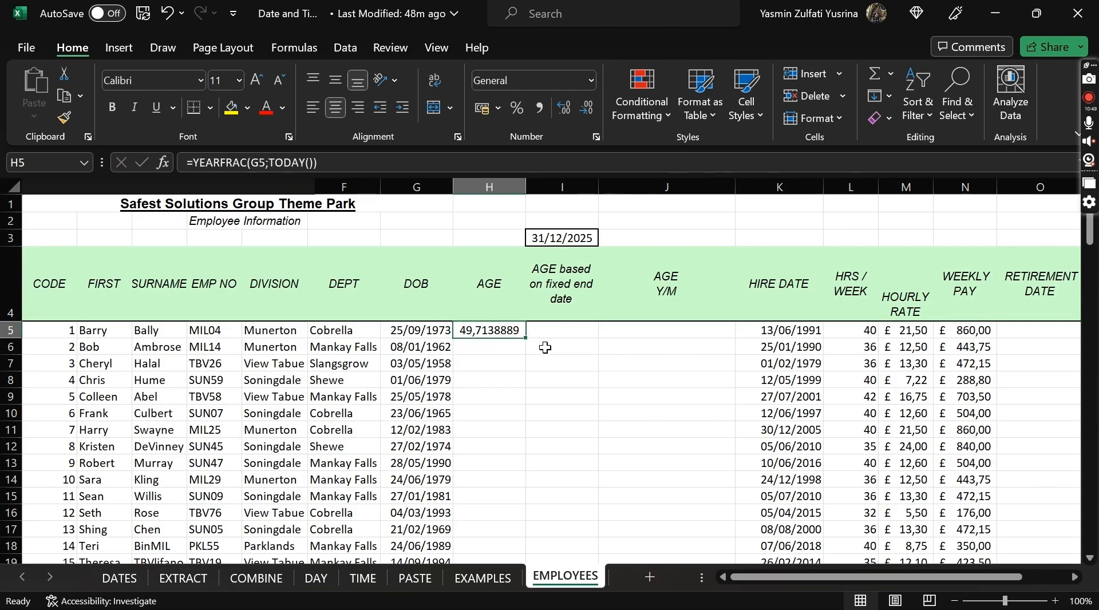
click(195, 162)
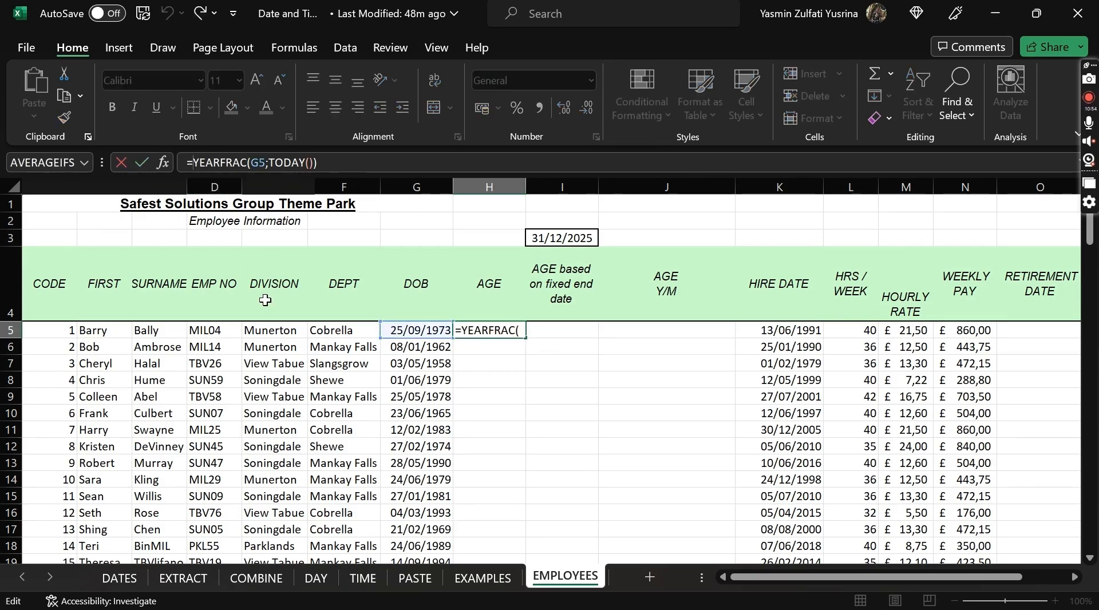
text(int)
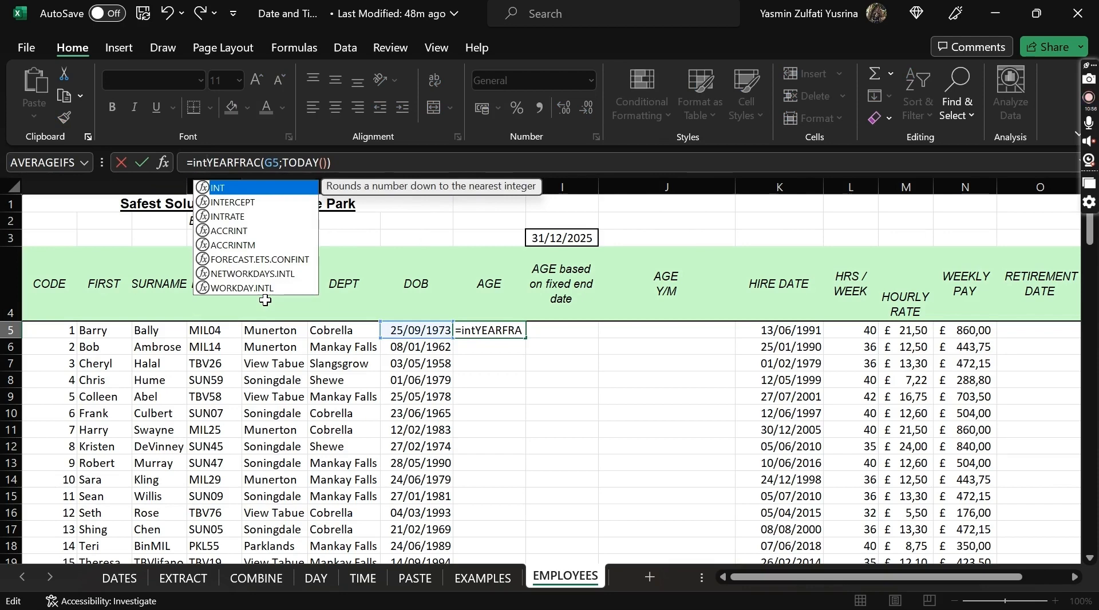
text(()
click(355, 170)
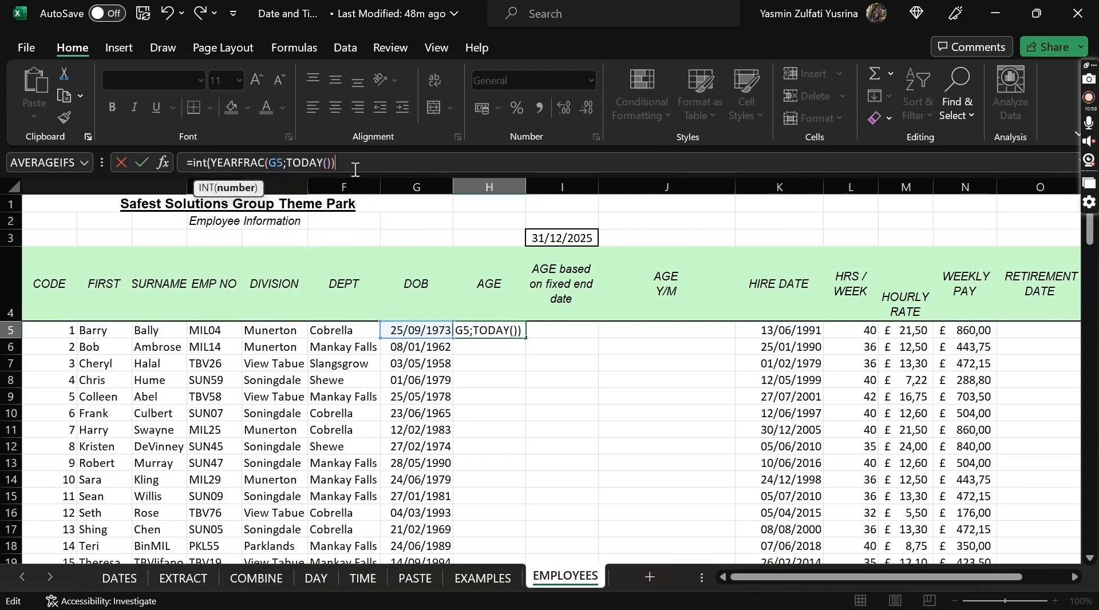
text())
key(Return)
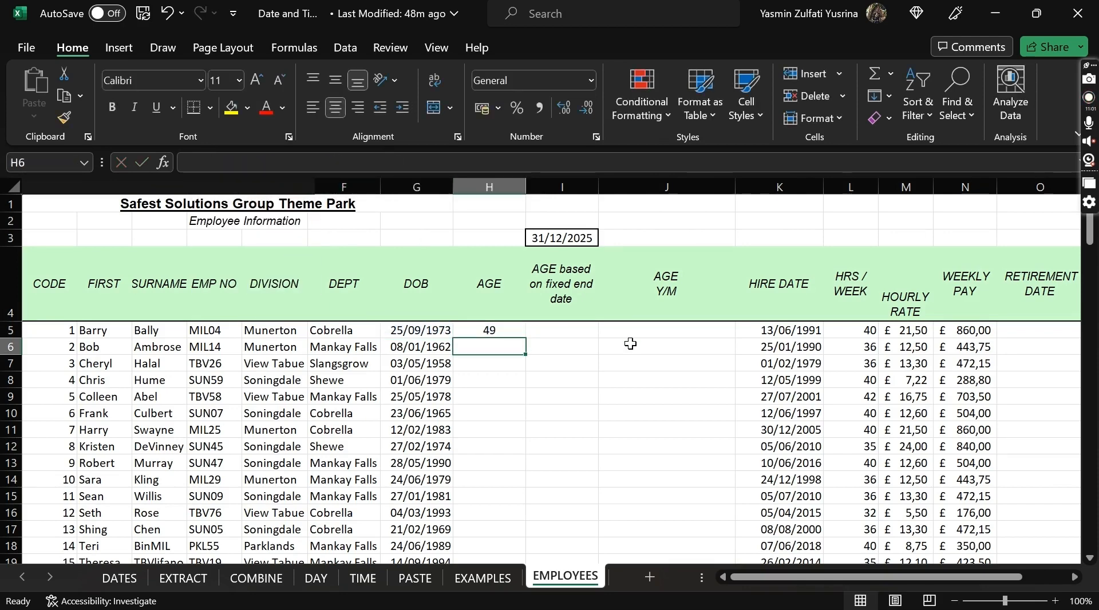
Step: Fill the age formula from H5 down the AGE column for all remaining employees
click(504, 332)
double_click(530, 340)
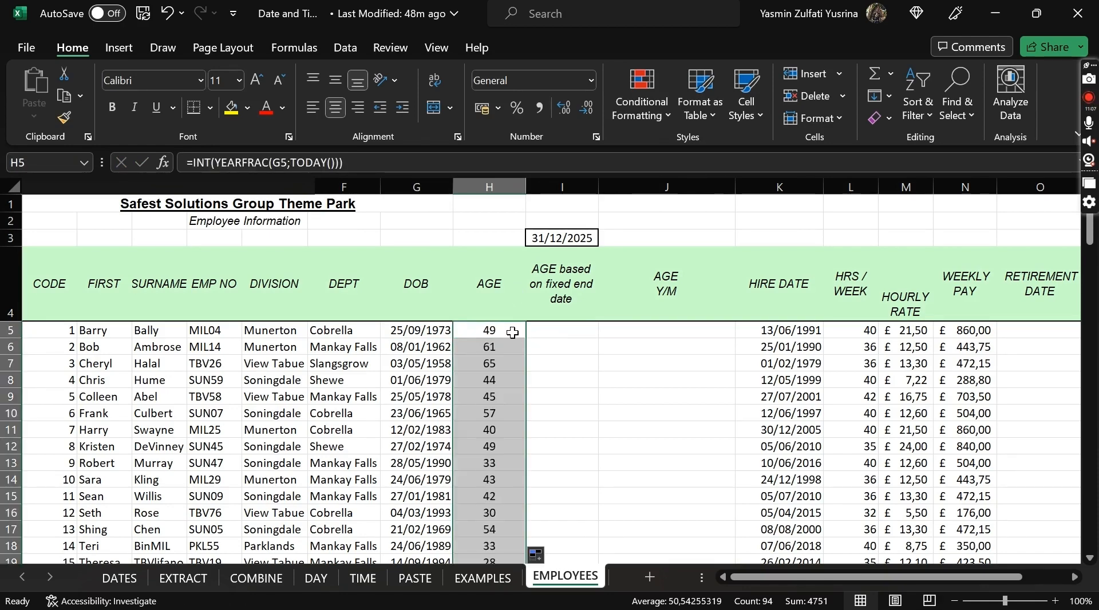
click(510, 330)
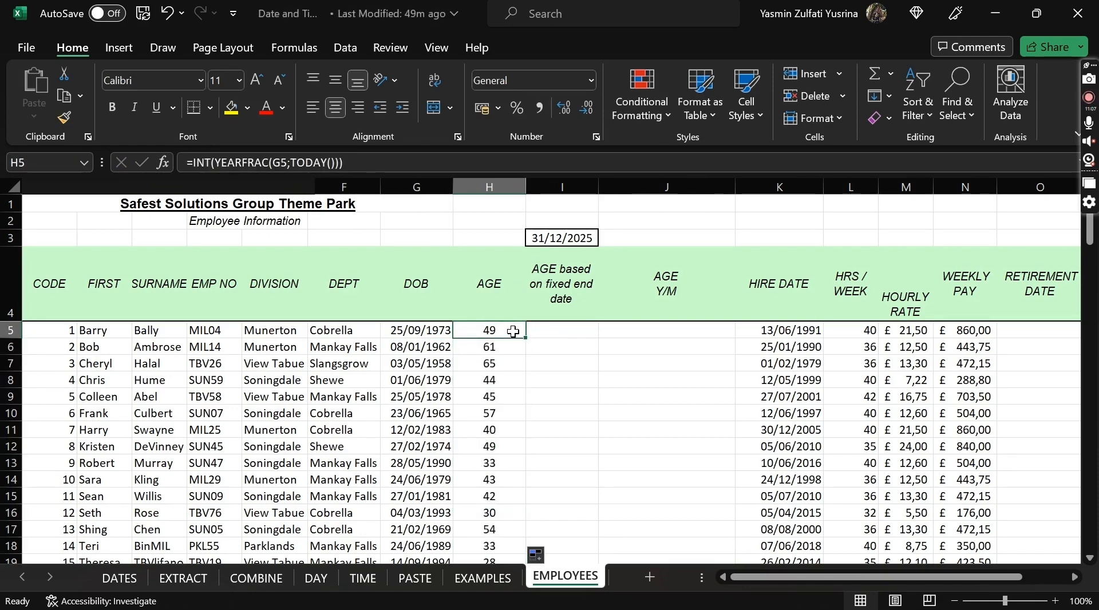
Step: Examine the first employee's date of birth, the age formula in H5 and the fixed end date in I3
click(575, 329)
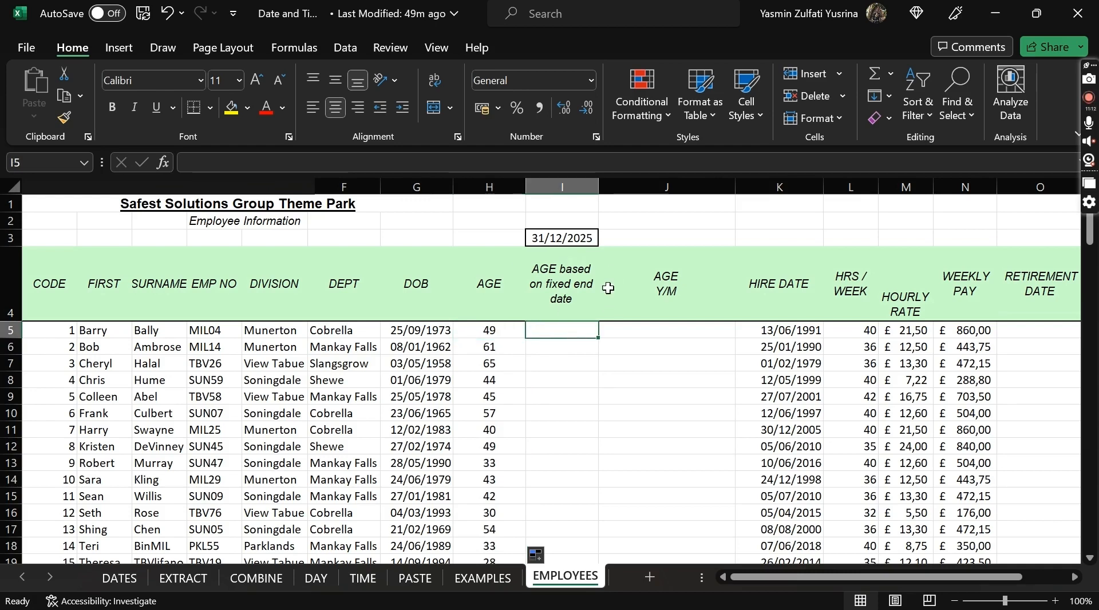
click(486, 330)
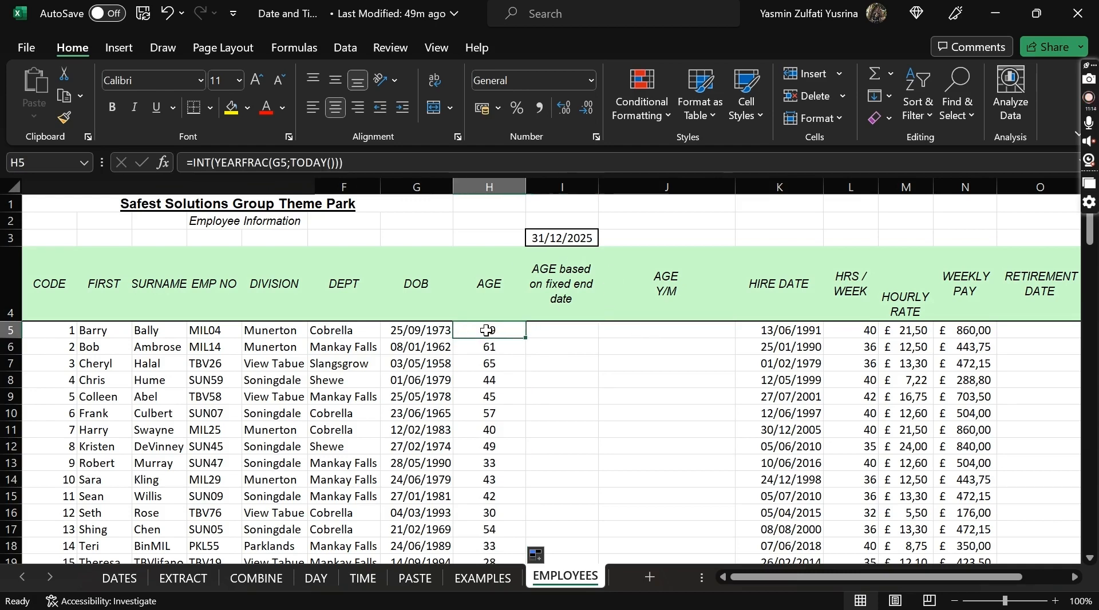
click(423, 330)
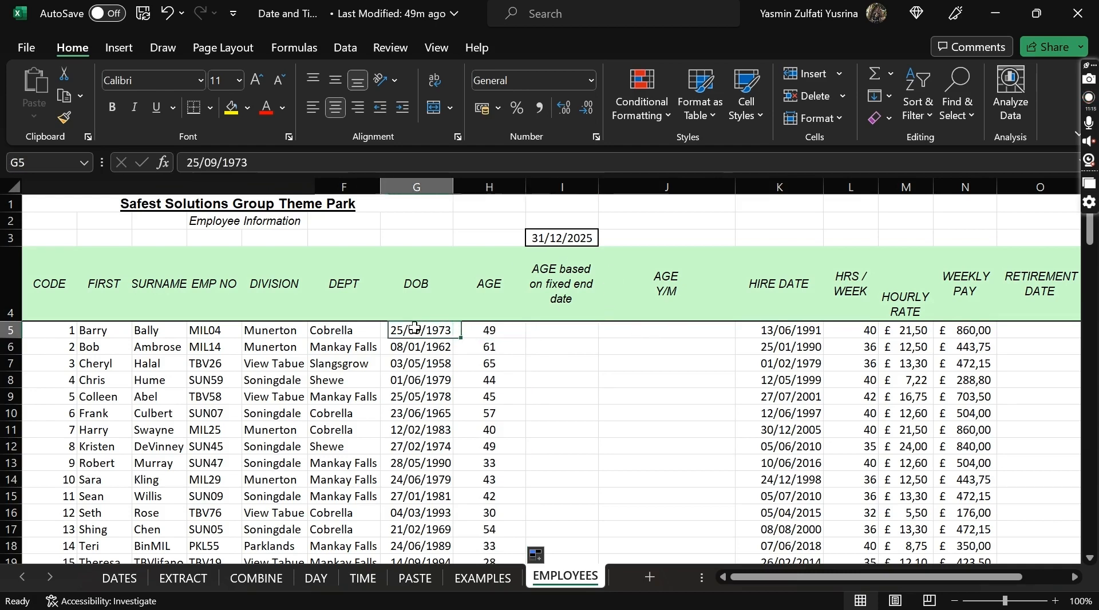
click(500, 332)
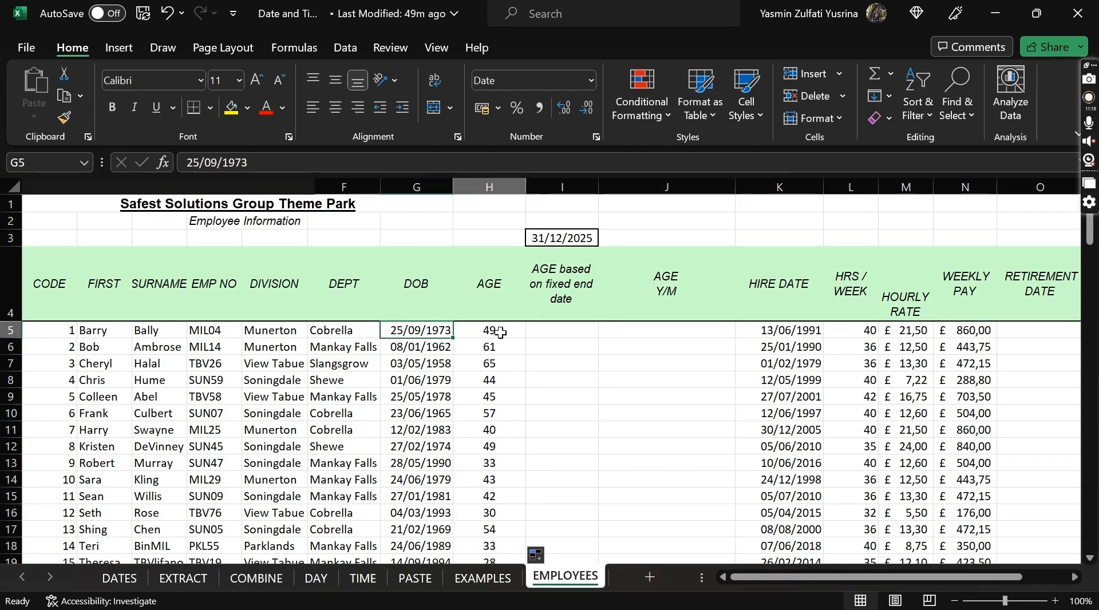
click(561, 329)
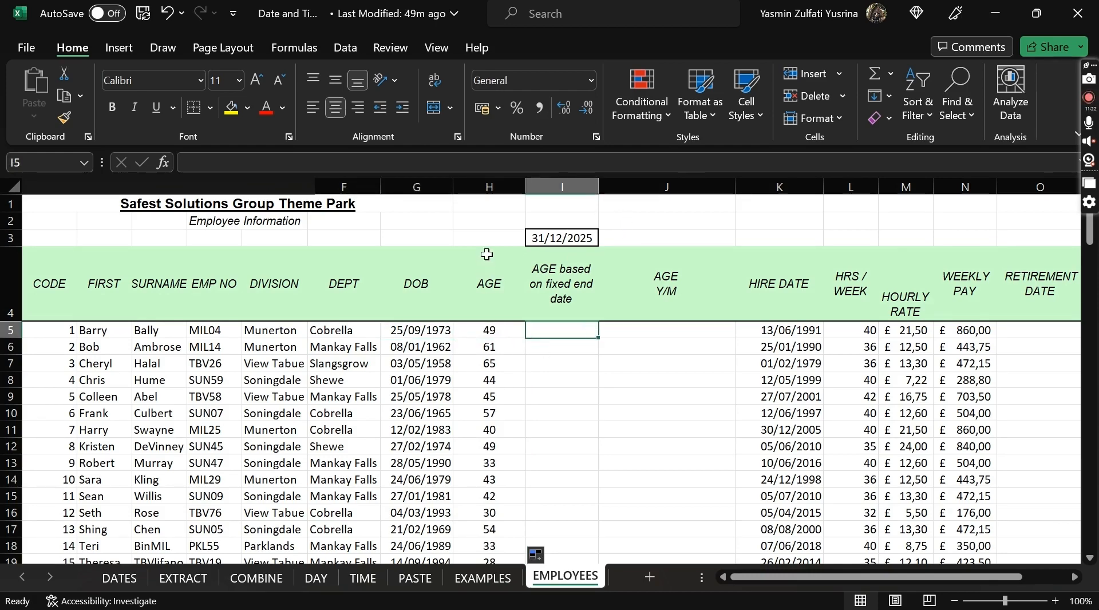
click(577, 236)
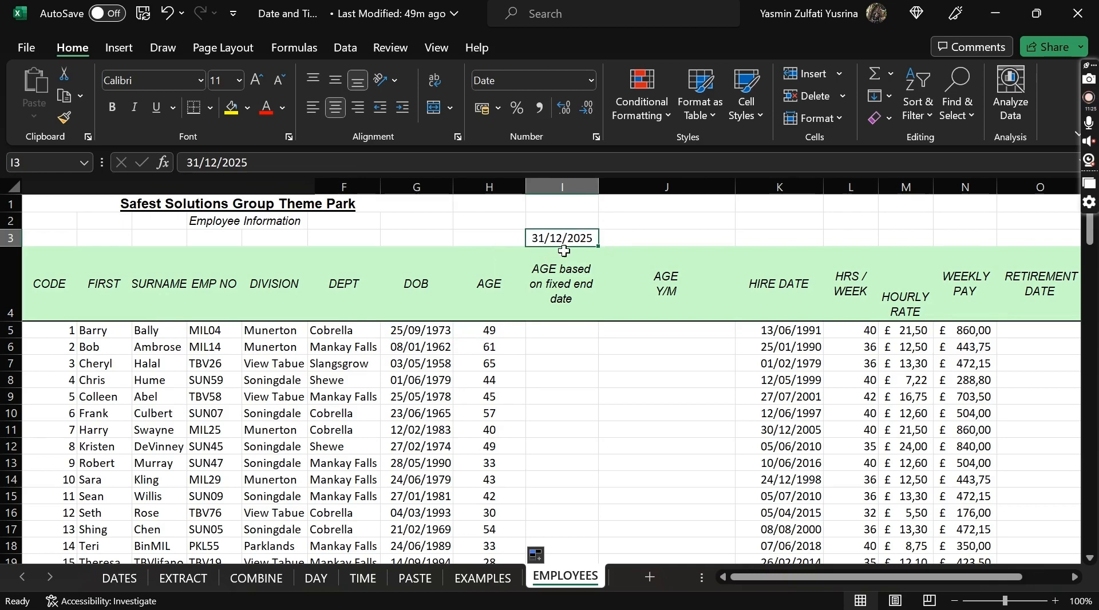
click(553, 329)
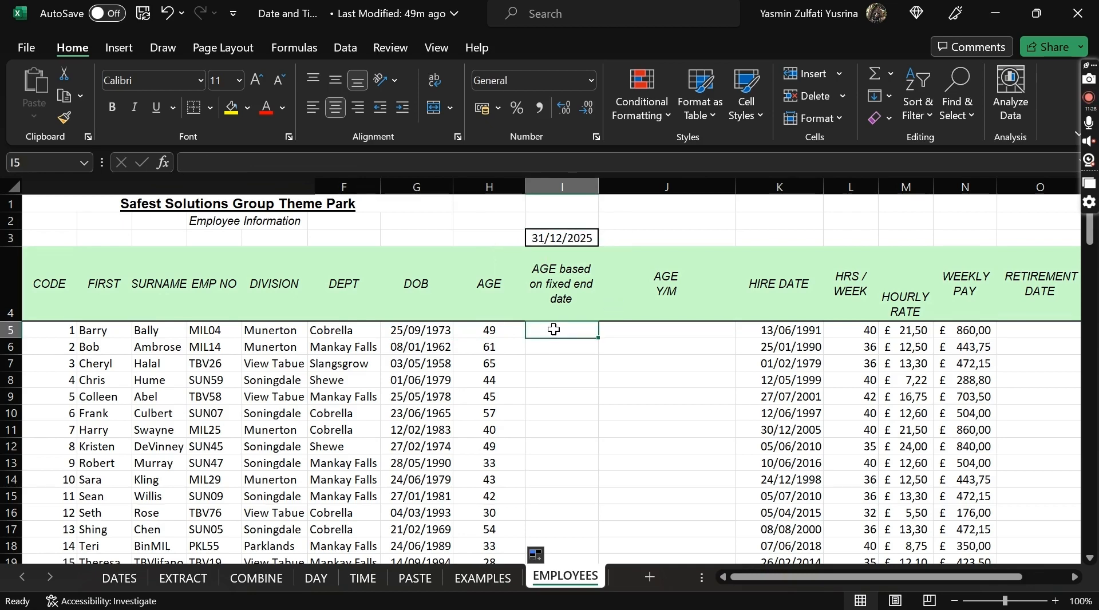
text(=)
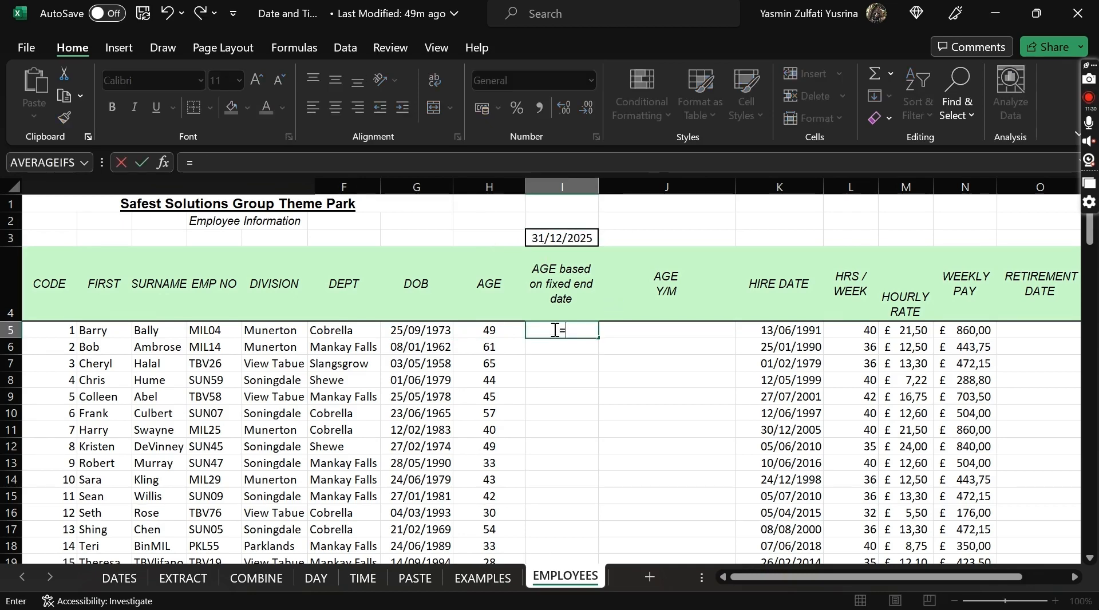
key(Escape)
key(Left)
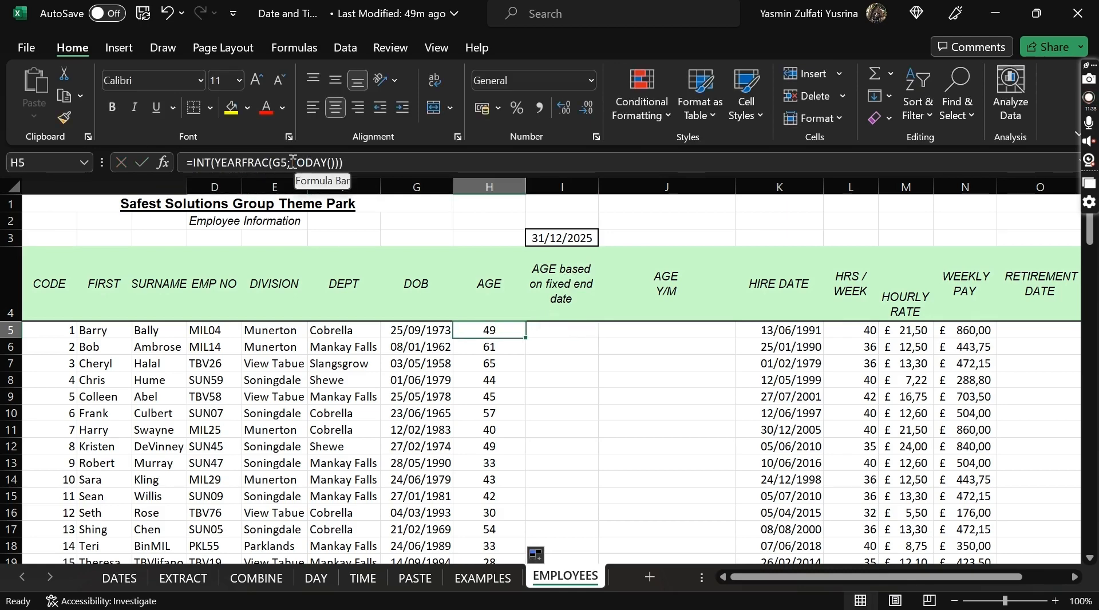
drag(289, 163, 338, 163)
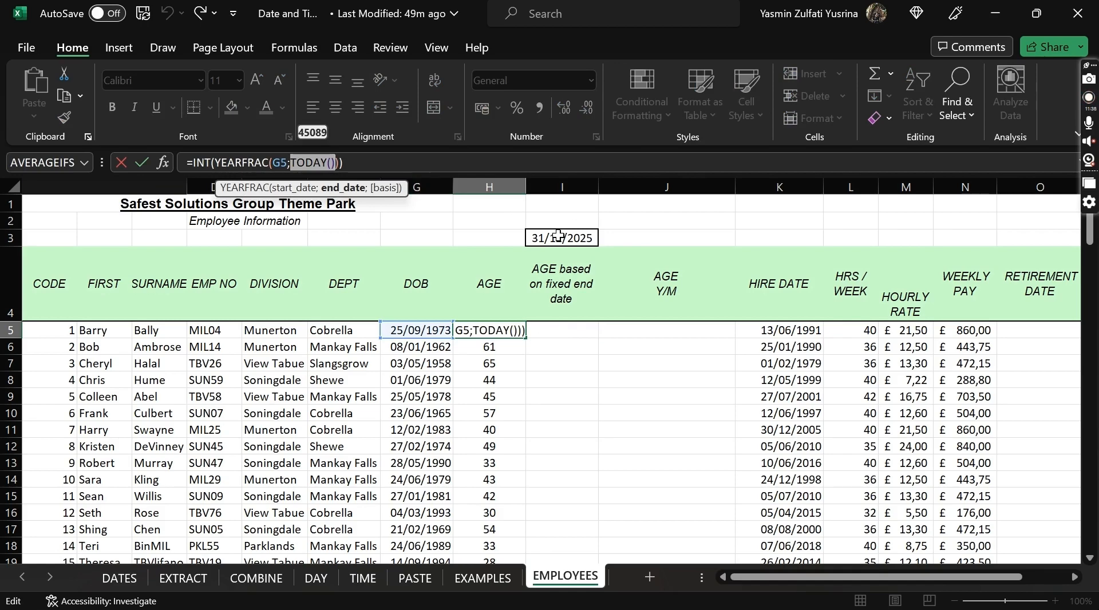
key(Escape)
Step: Calculate the first employee's age at the fixed end date by entering =INT(YEARFRAC(G5;I3)) in I5
click(564, 330)
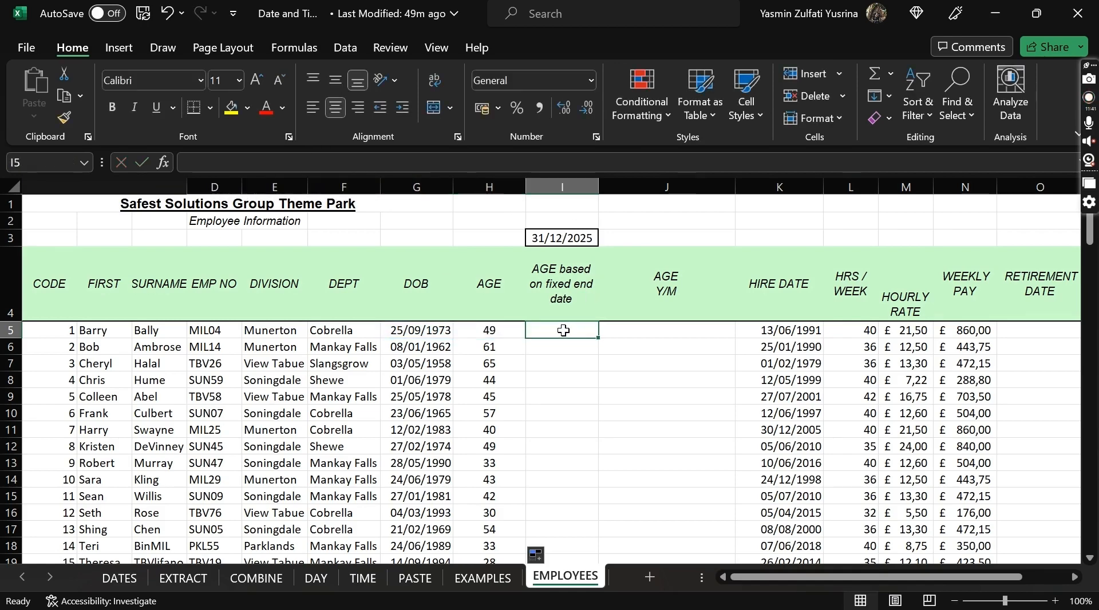
text(=INT()
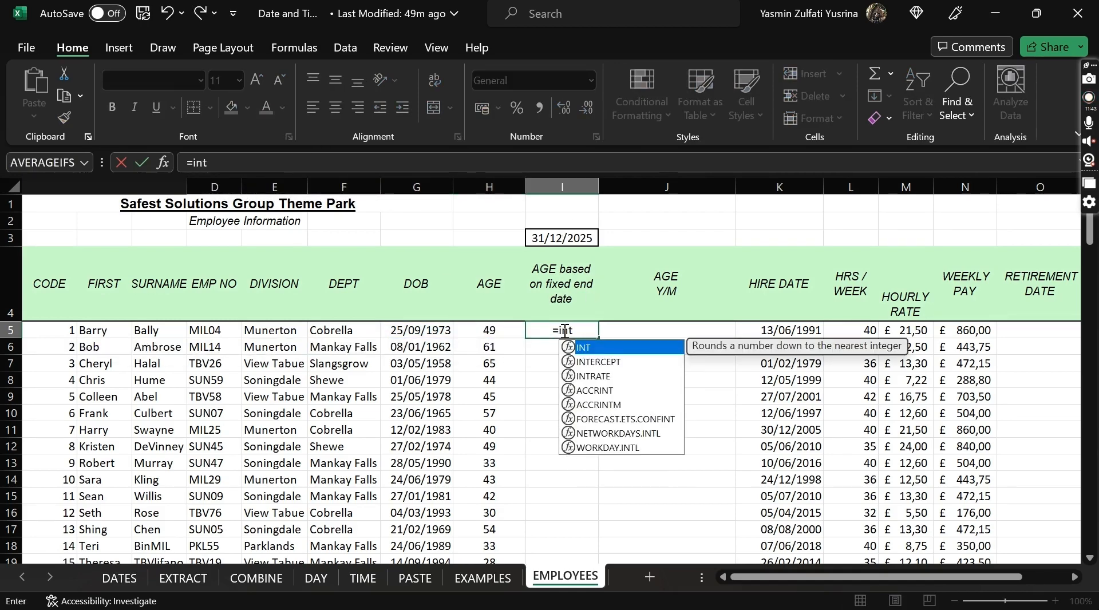
text(yea)
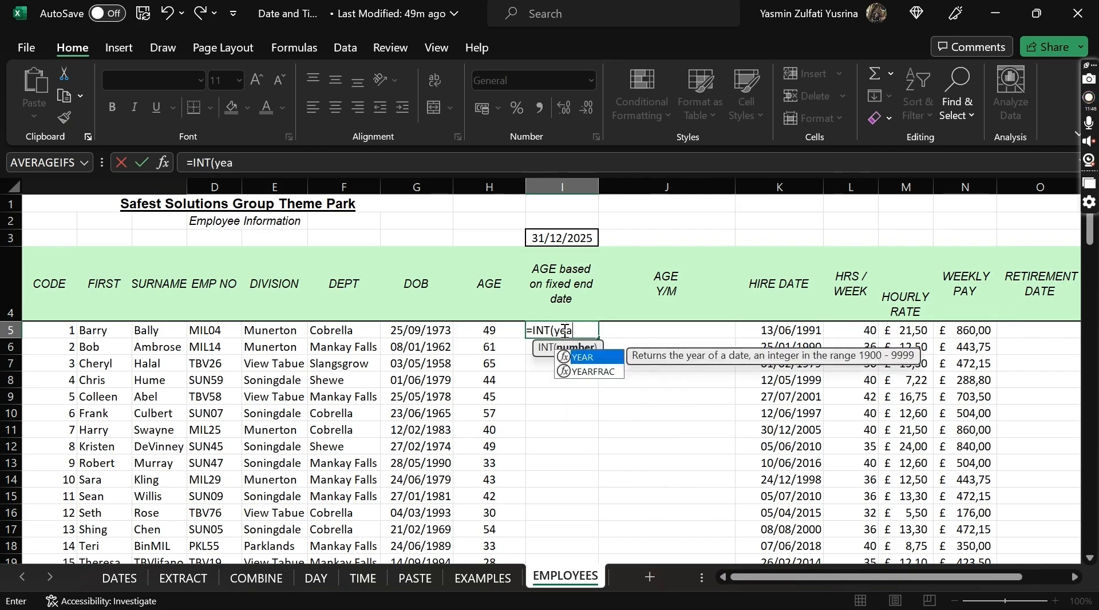
key(Down)
key(Tab)
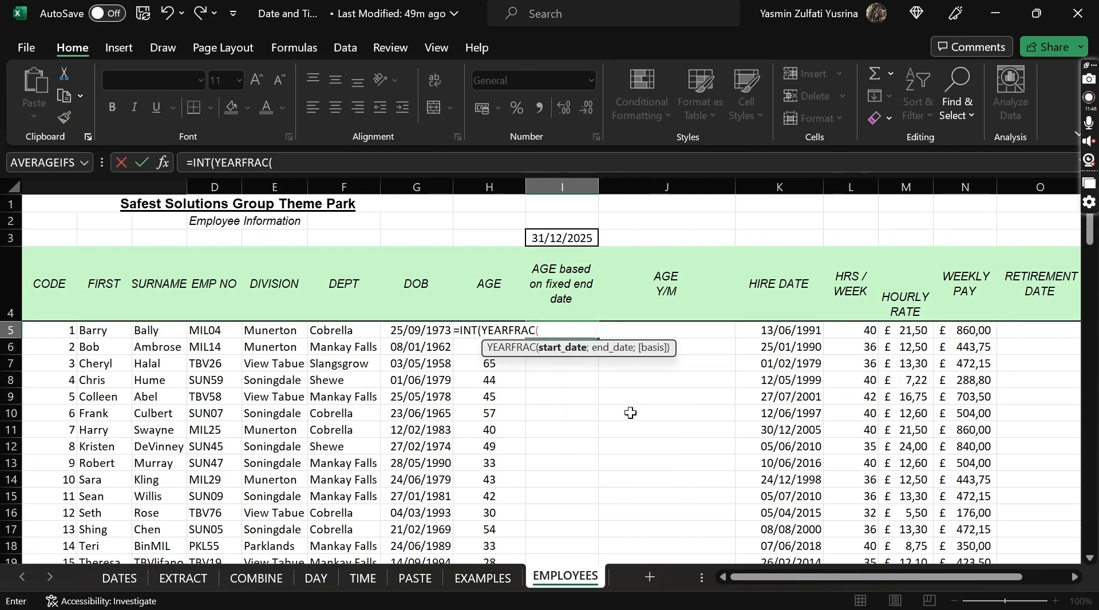
click(413, 332)
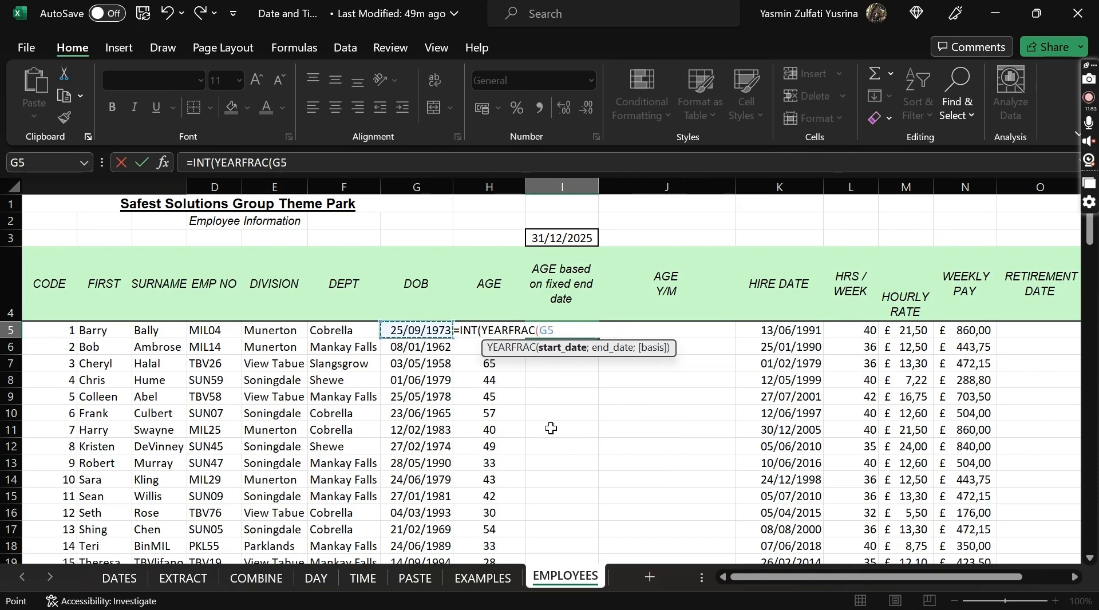
text(;)
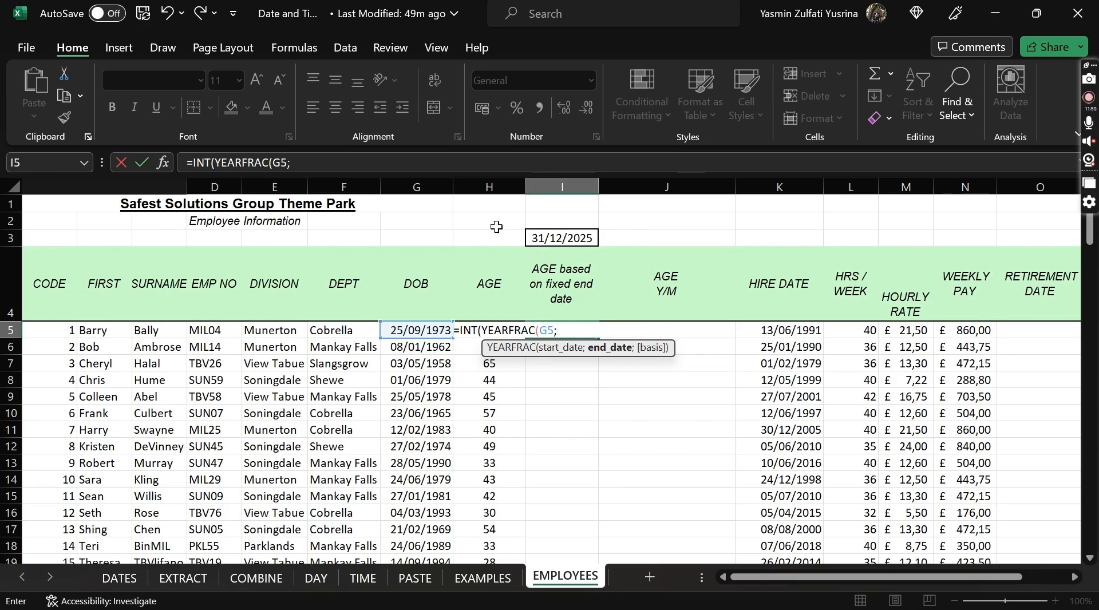
click(549, 238)
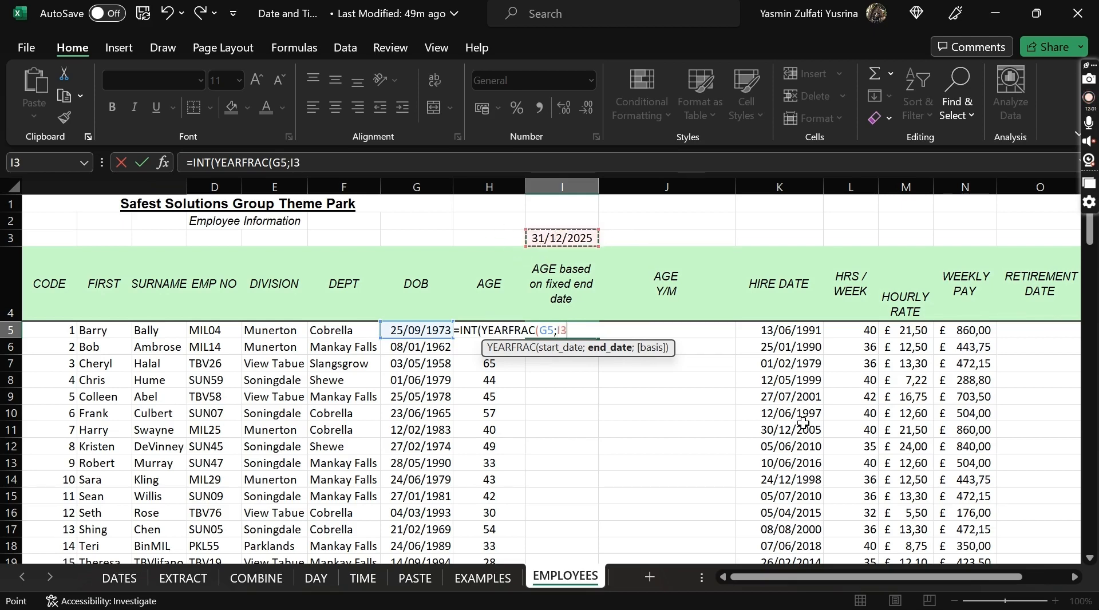
text()))
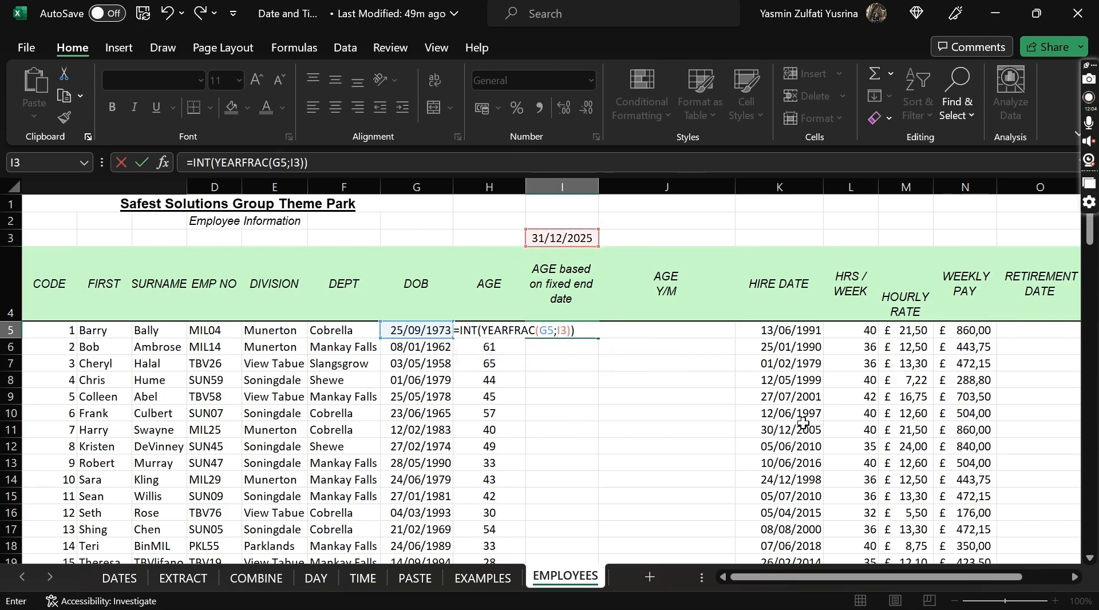
text())
key(Return)
key(Return)
key(Up)
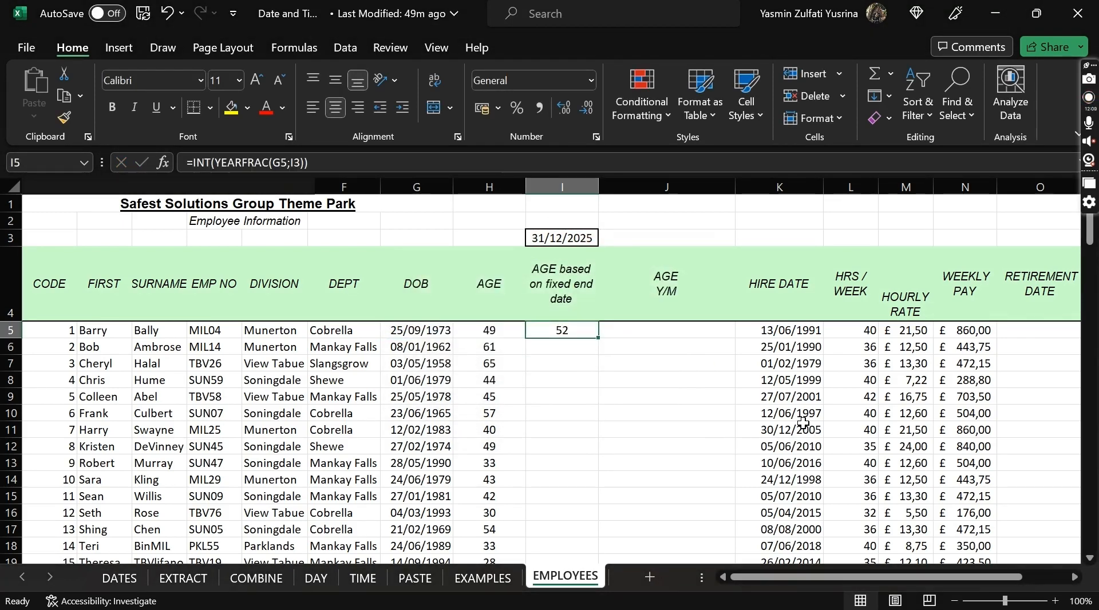
click(325, 162)
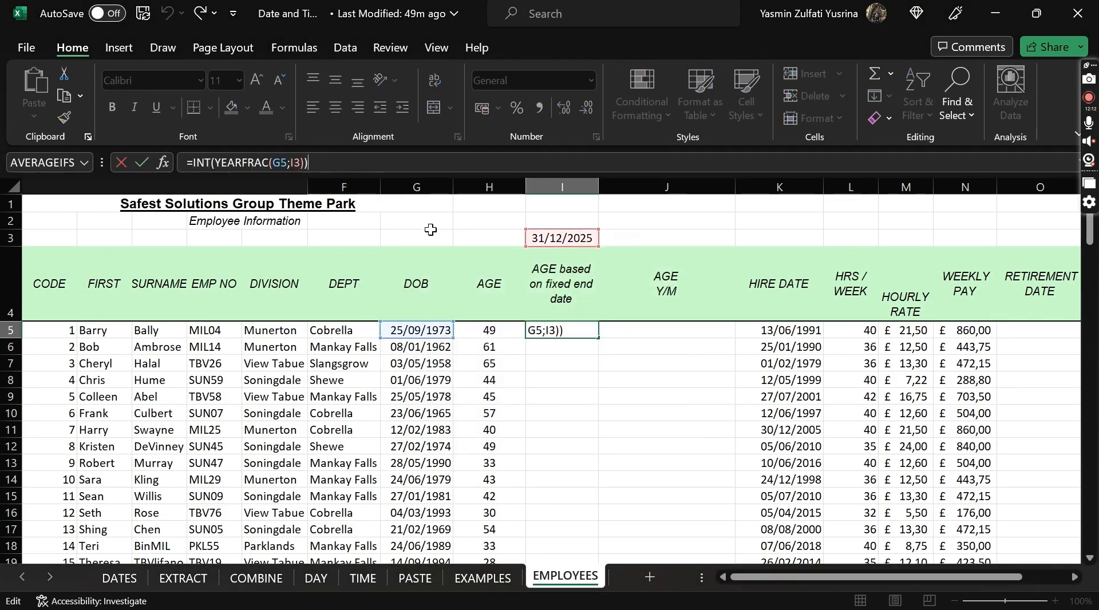
key(Escape)
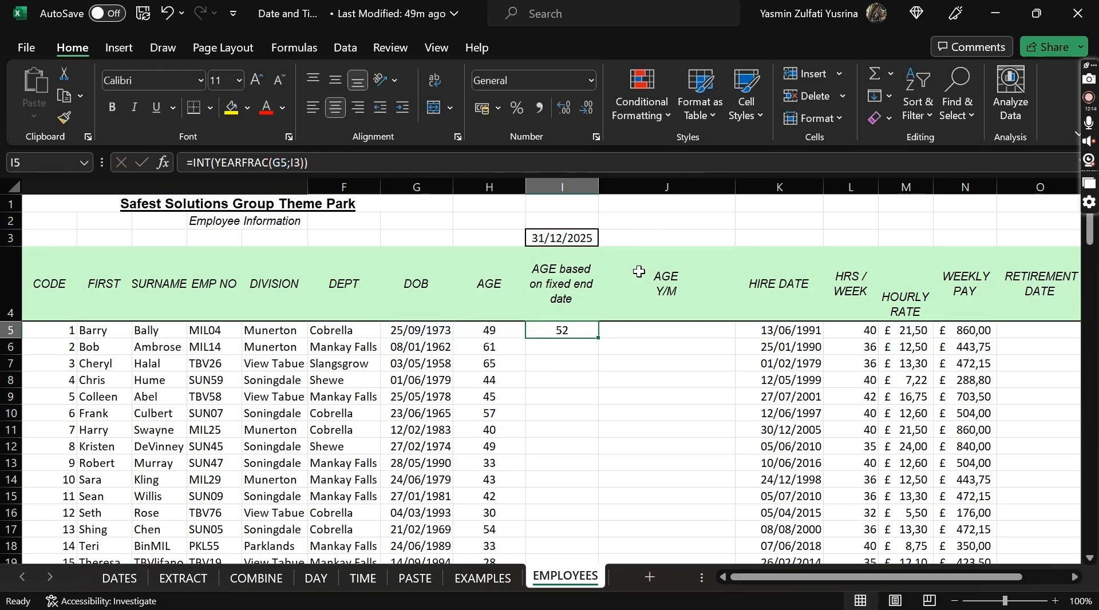
Step: Try to fill the I5 formula down the column for all employees and inspect the copied formula in I6
double_click(602, 338)
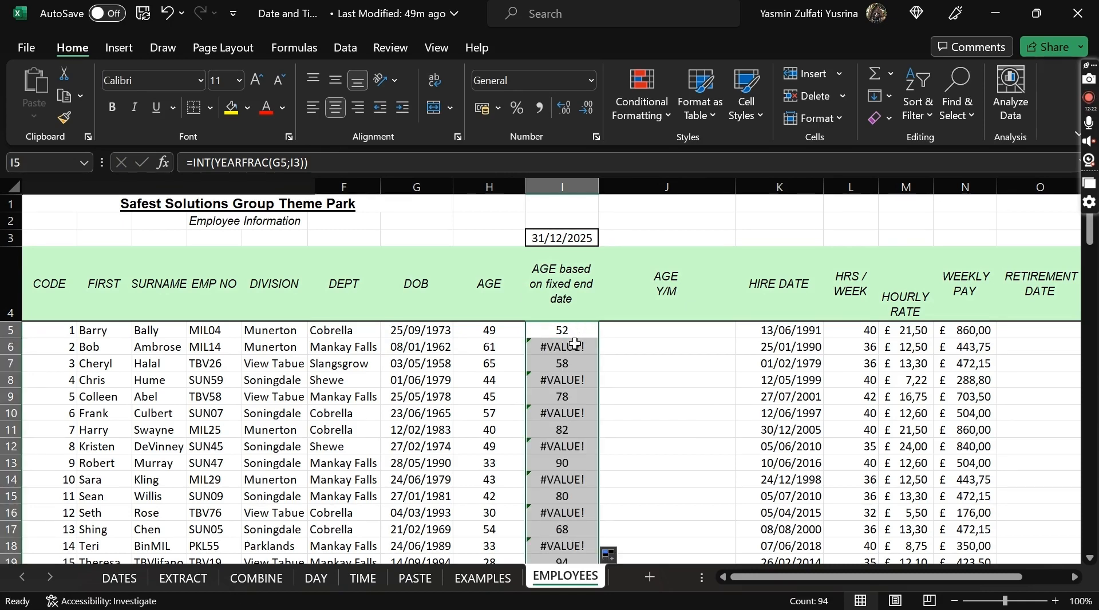
click(587, 345)
key(F2)
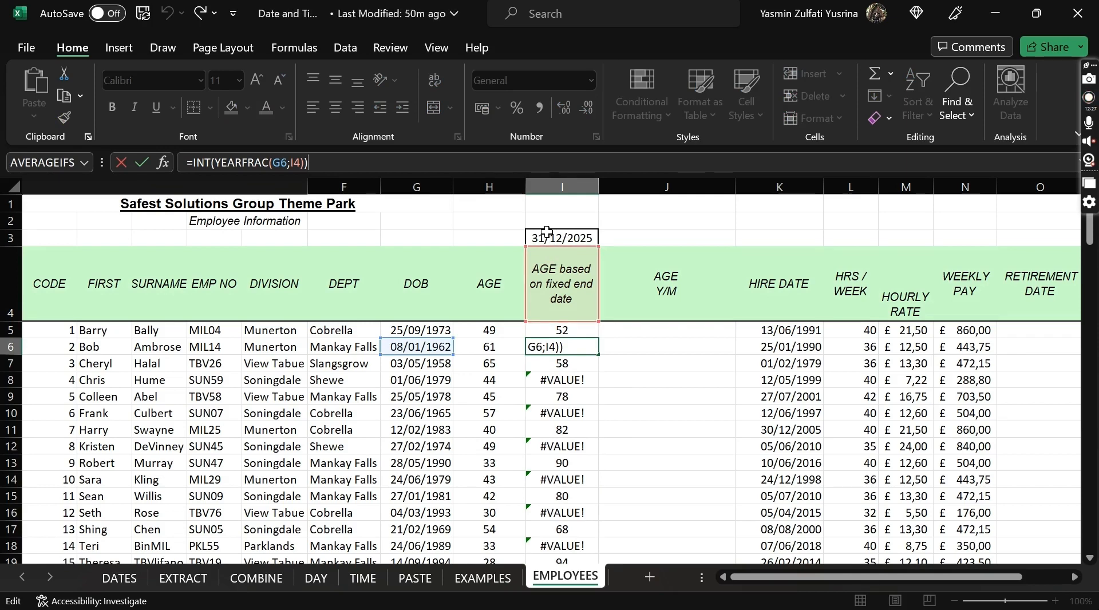
key(Escape)
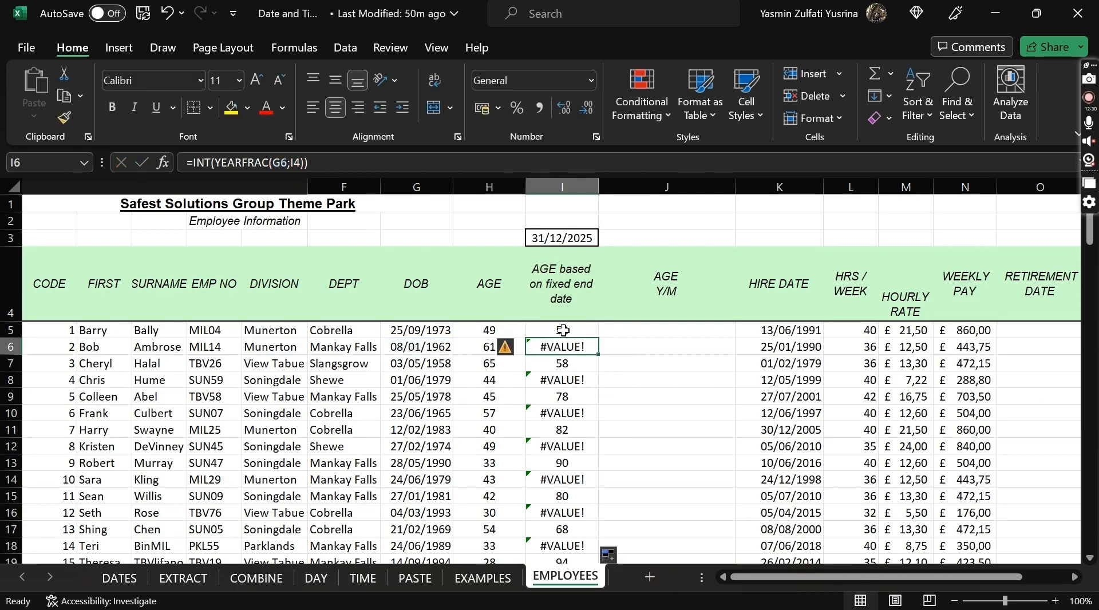
Step: Make the end-date reference absolute in I5 as =INT(YEARFRAC(G5;$I$3)) and fill it down for all remaining employees
click(563, 330)
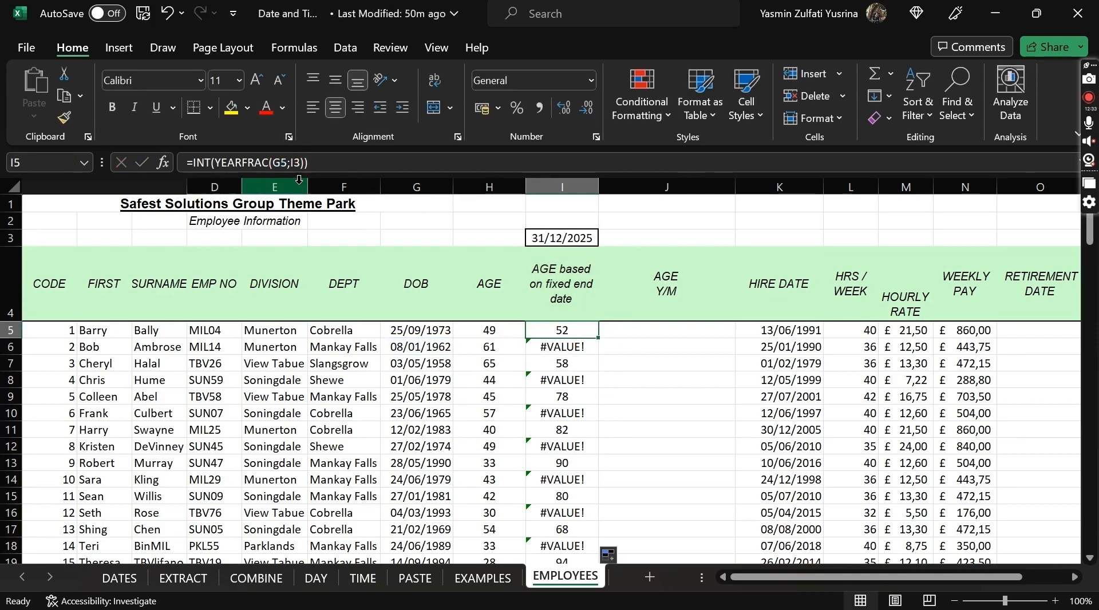
click(298, 162)
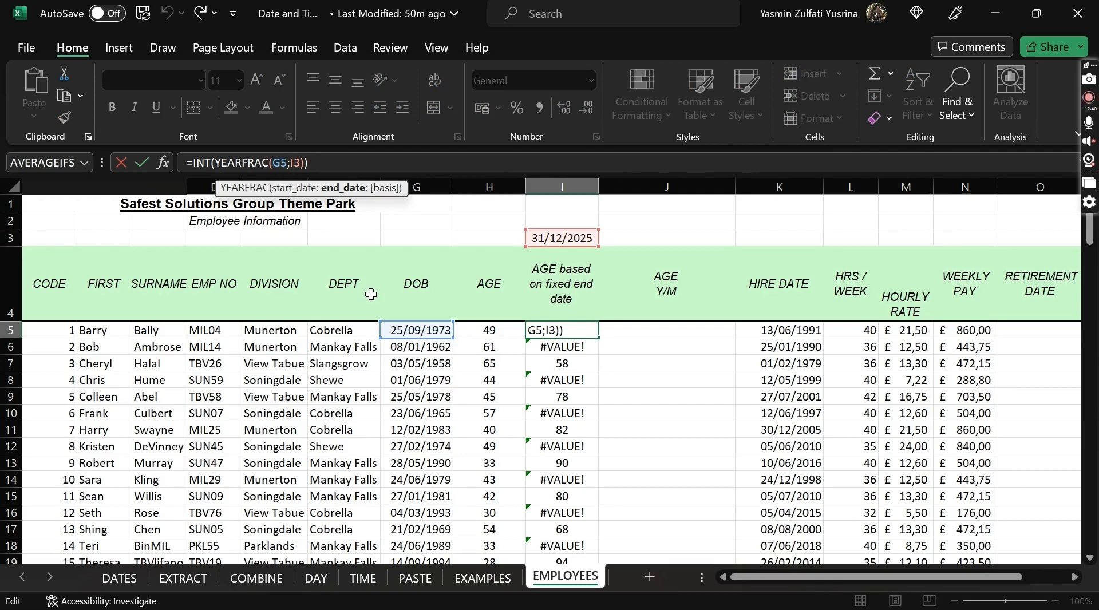
key(Return)
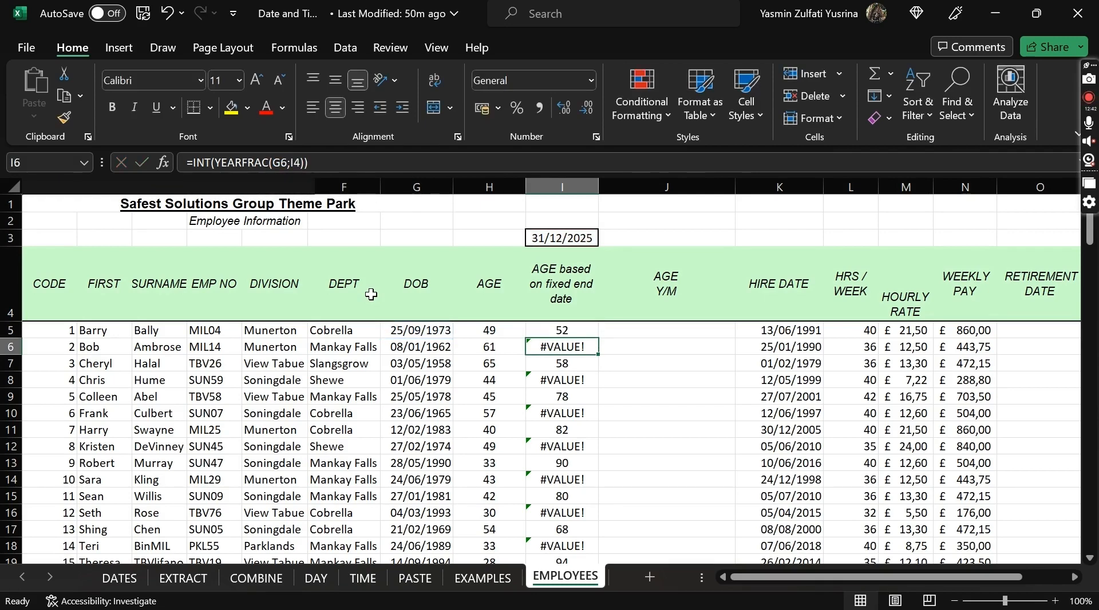
click(560, 329)
double_click(600, 339)
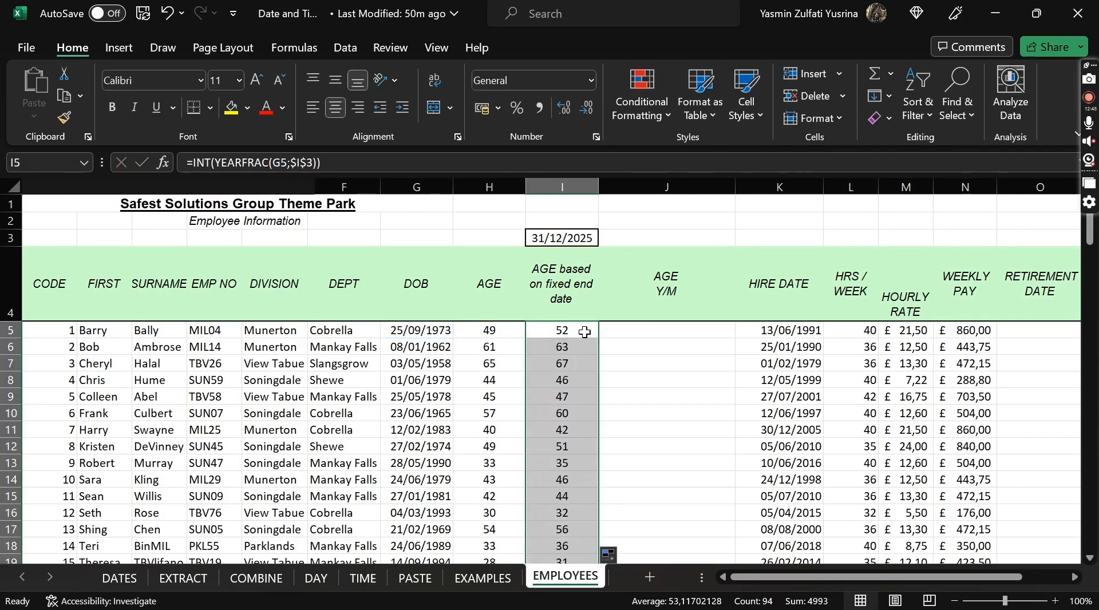
Step: Check which cells the filled fixed-end-date age formulas in I6 and I16 refer to
click(573, 347)
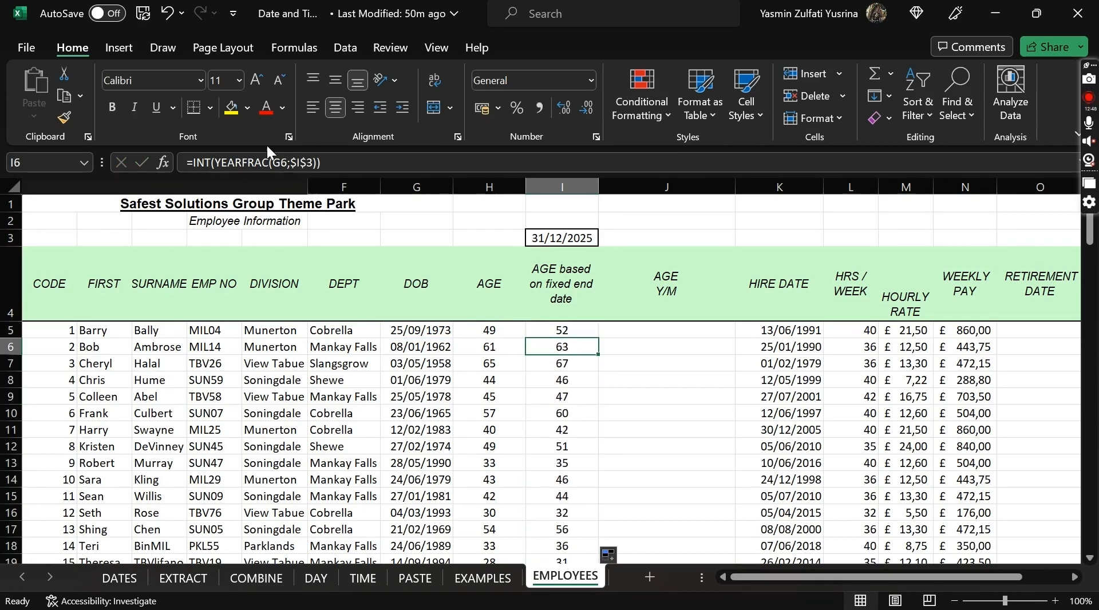
click(555, 167)
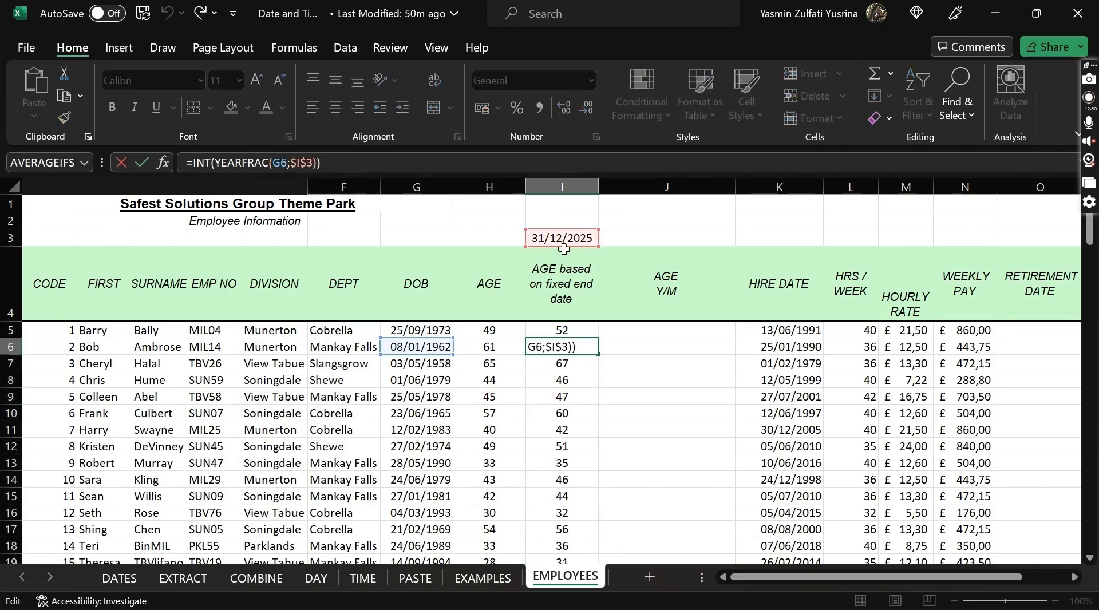
key(Escape)
click(581, 509)
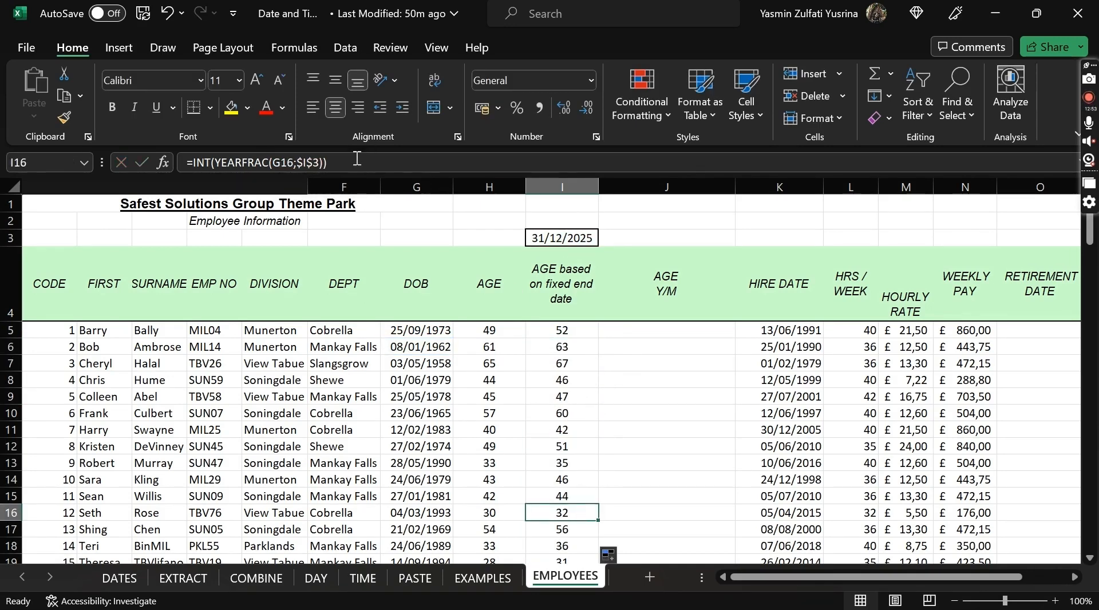
key(F2)
key(Escape)
Step: Calculate the first employee's age in complete years in the AGE Y/M column by entering =DATEDIF(G5;TODAY();"Y") in J5
click(619, 335)
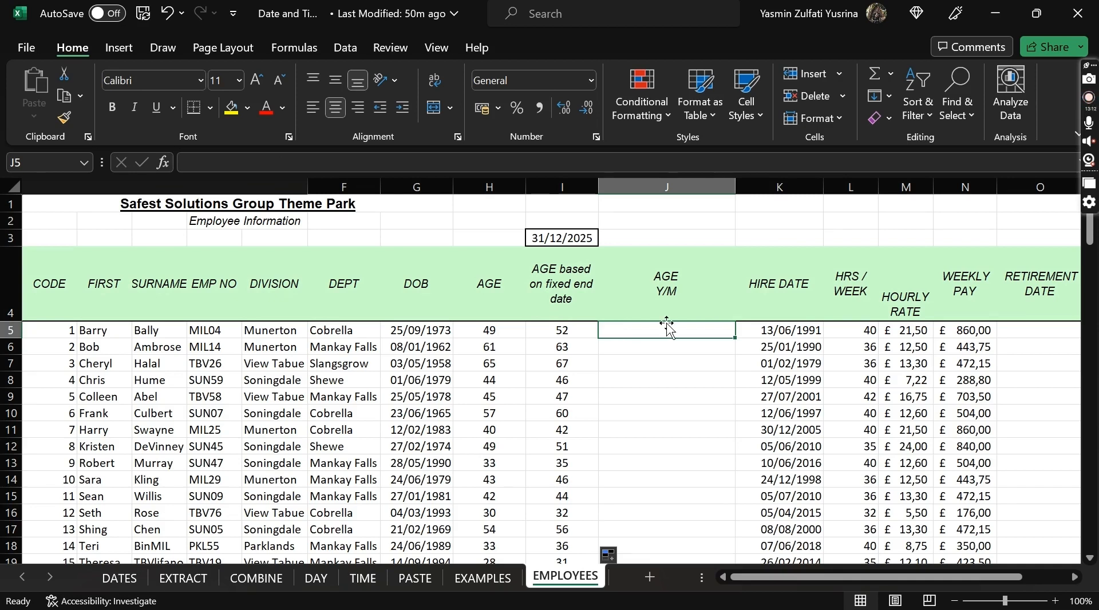
text(=)
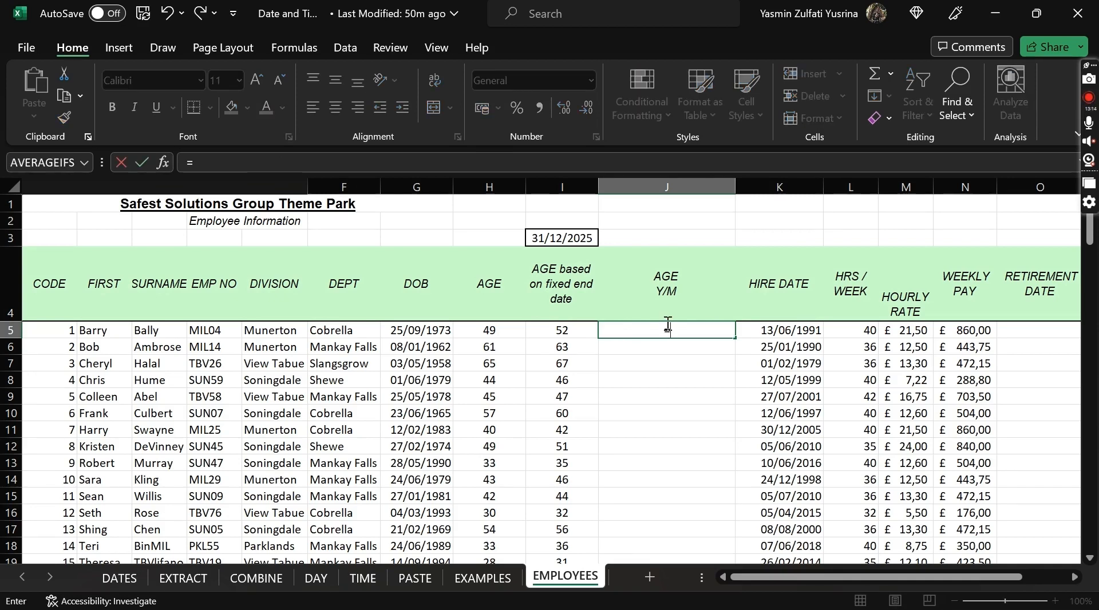
text(datedif)
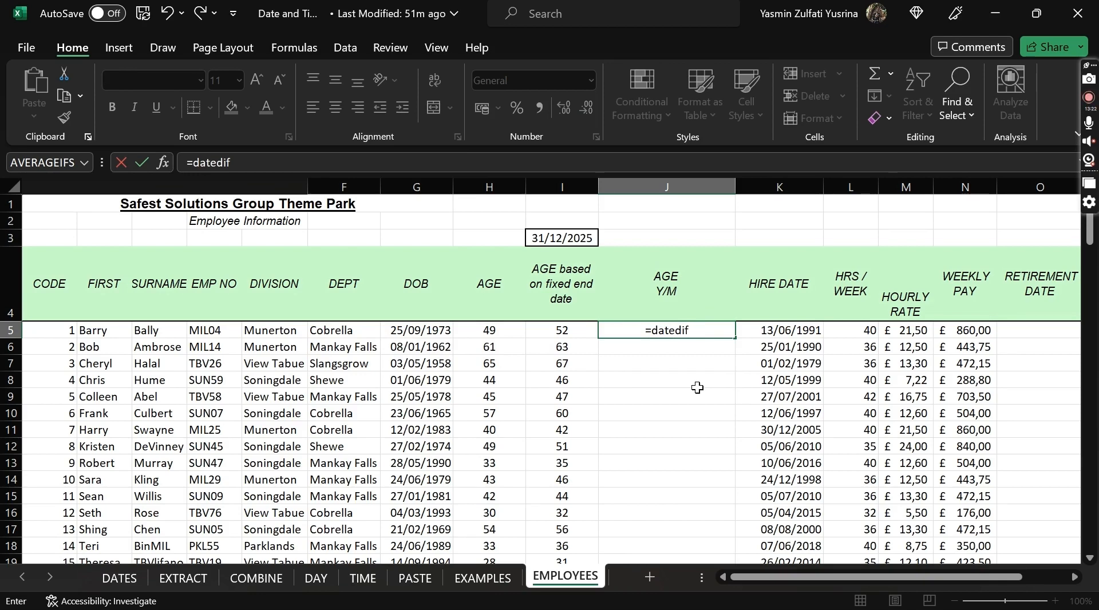
text(()
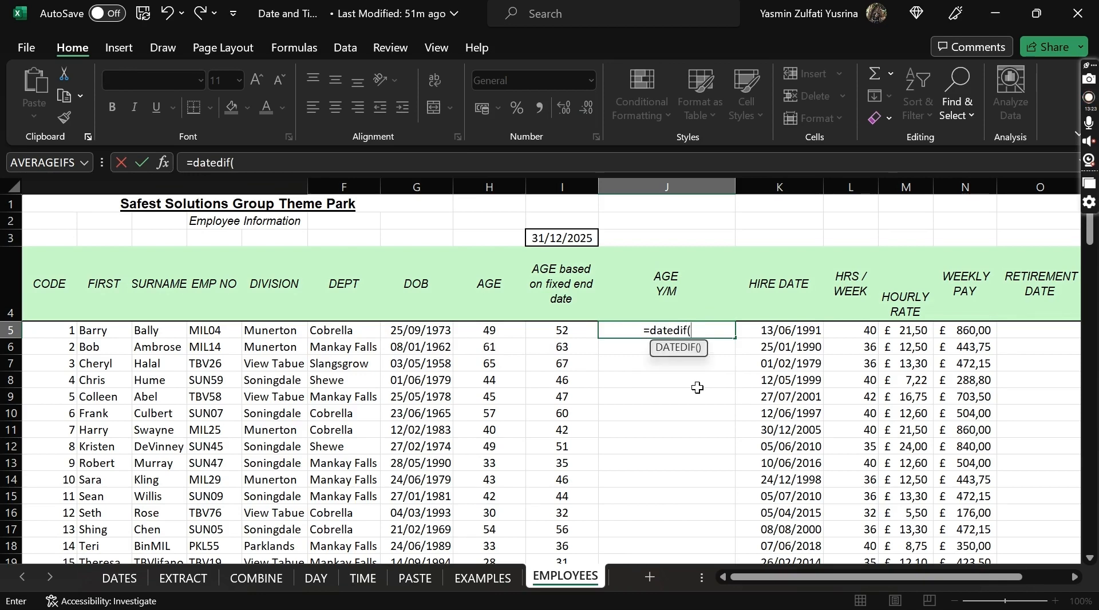
click(430, 334)
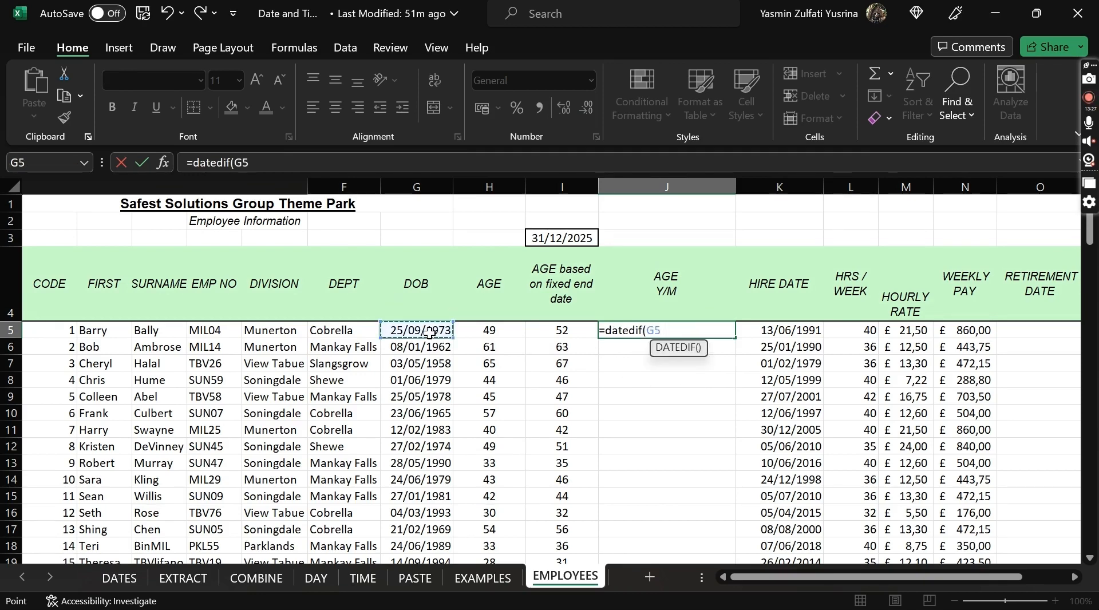
text(;)
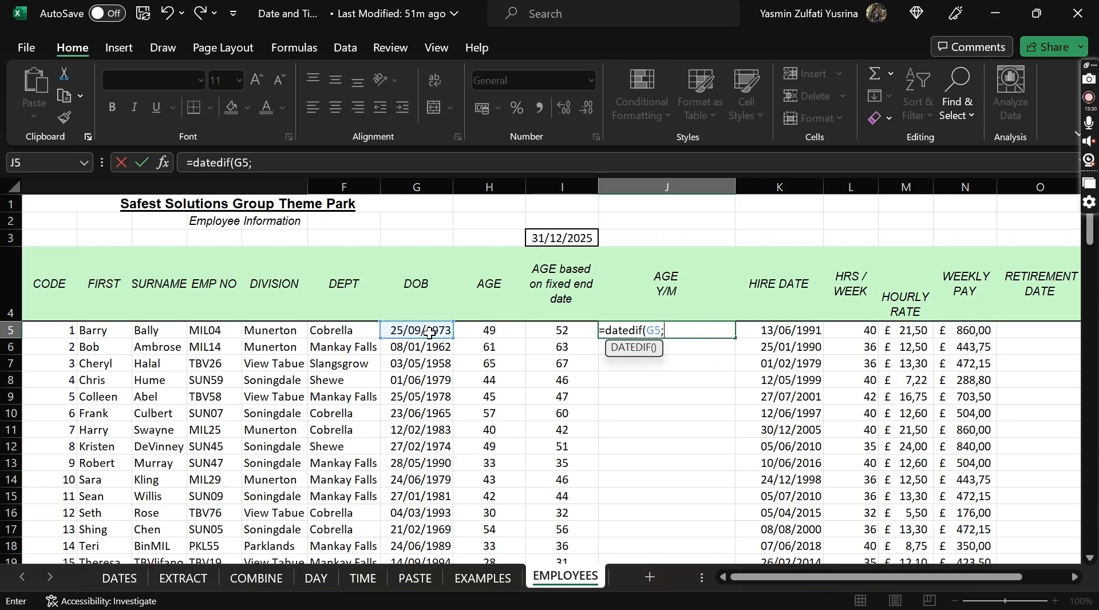
text(toda)
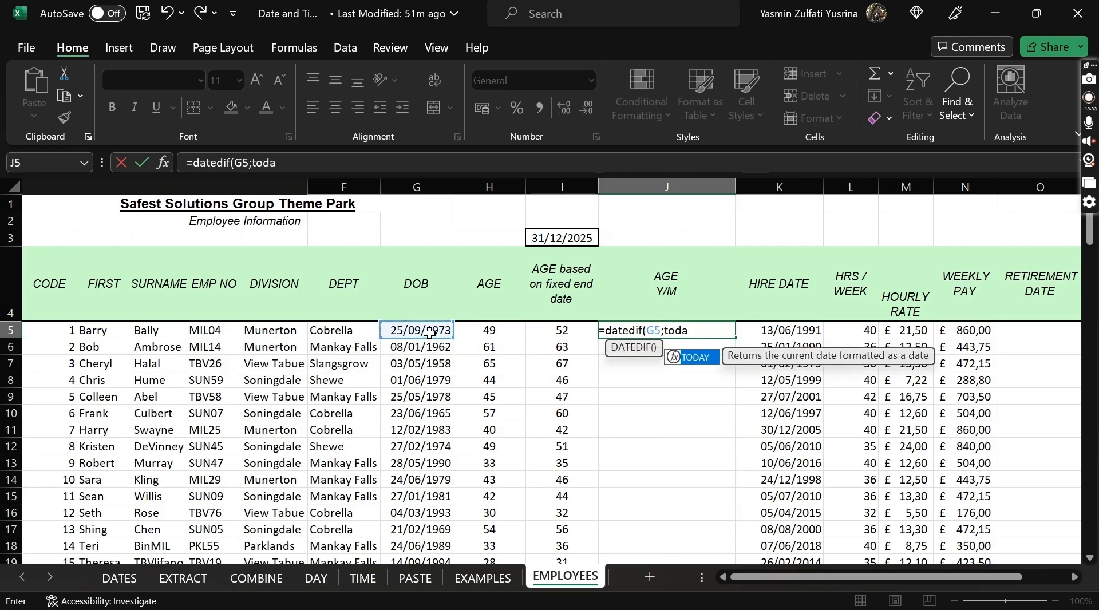
text(y)
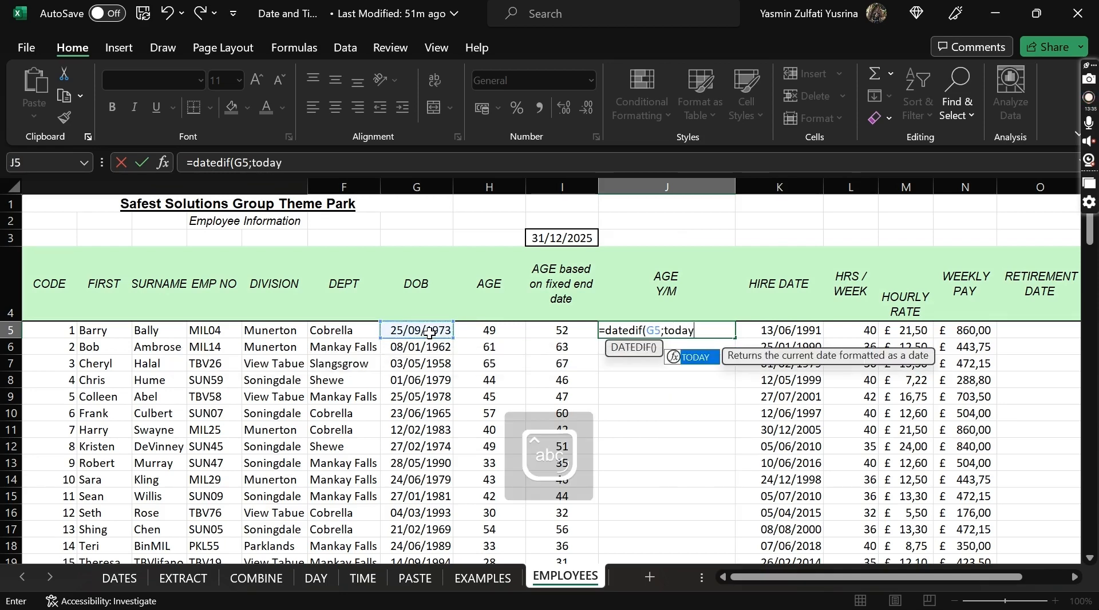
text(();)
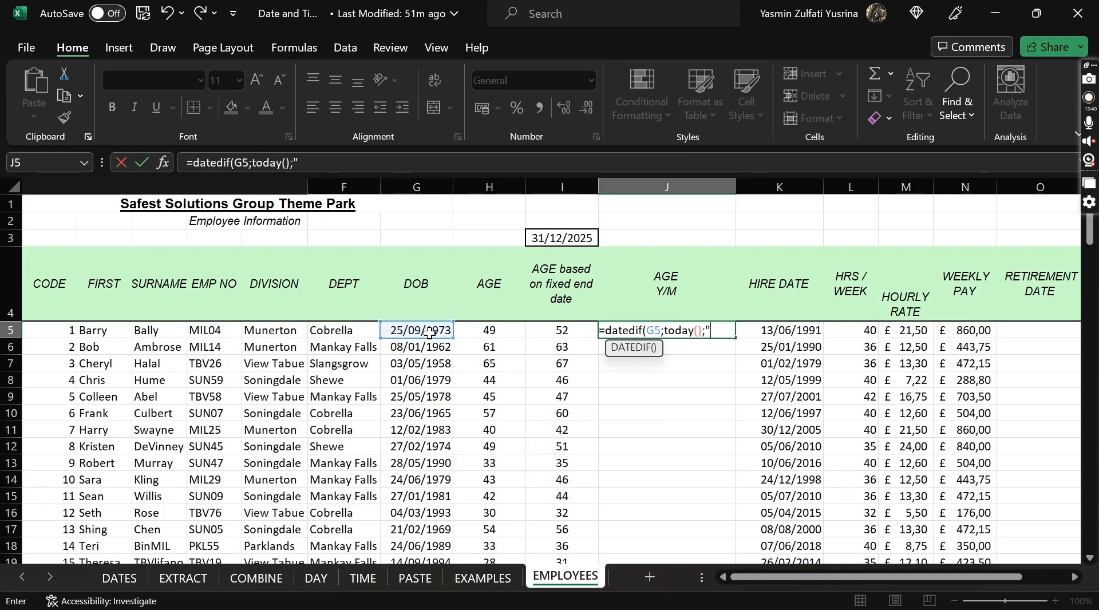
text("Y")
key(Return)
key(Up)
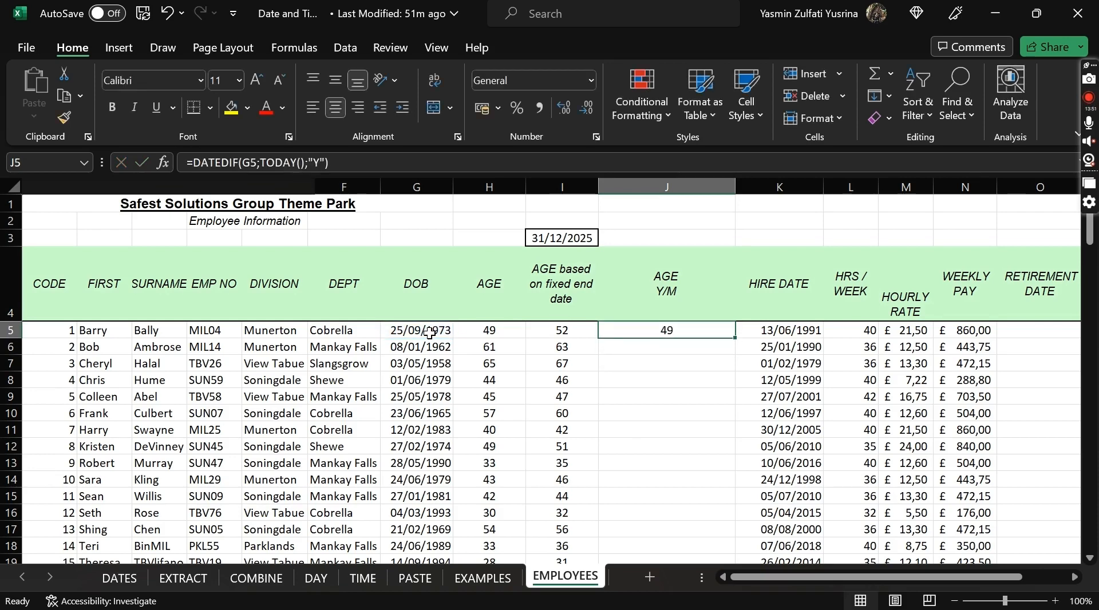
Step: Look up the DATEDIF unit codes for years and leftover months in the Ablebits article open in Edge, and return to the Excel workbook
click(996, 13)
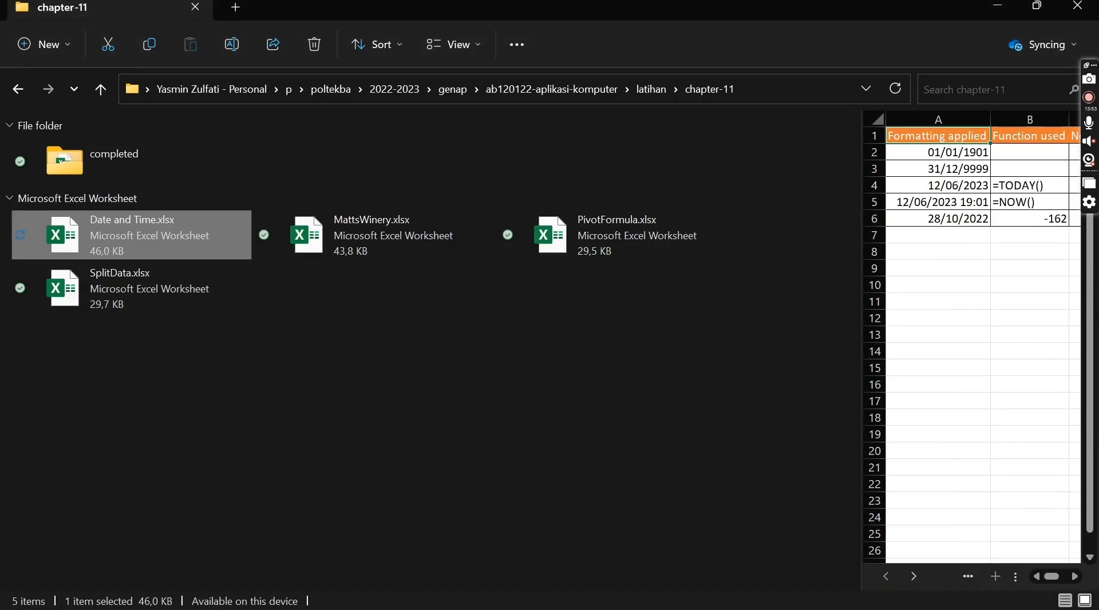
key(super)
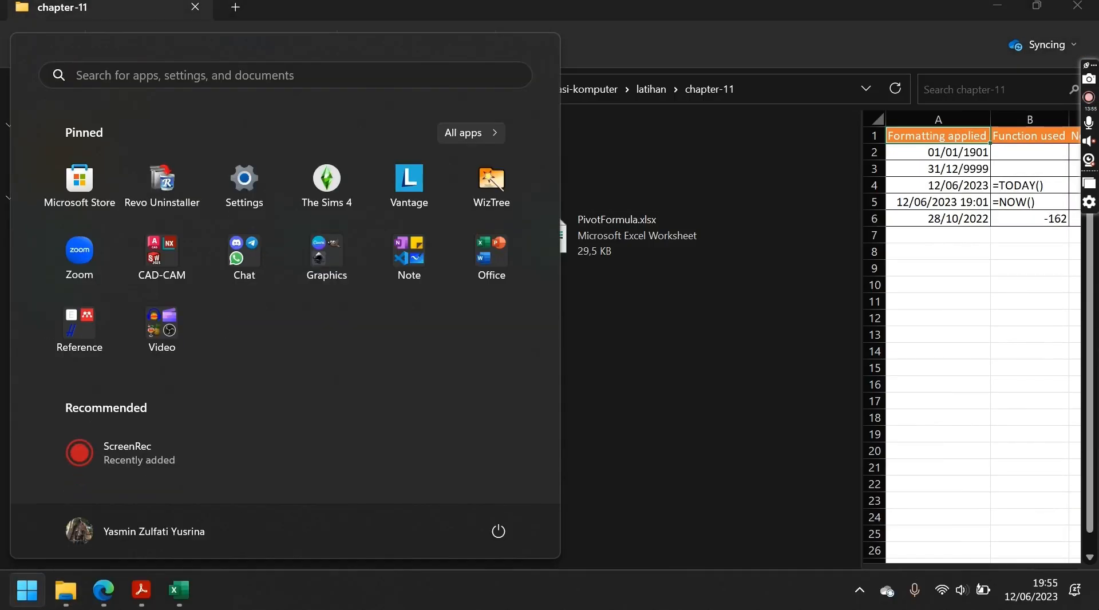
click(103, 600)
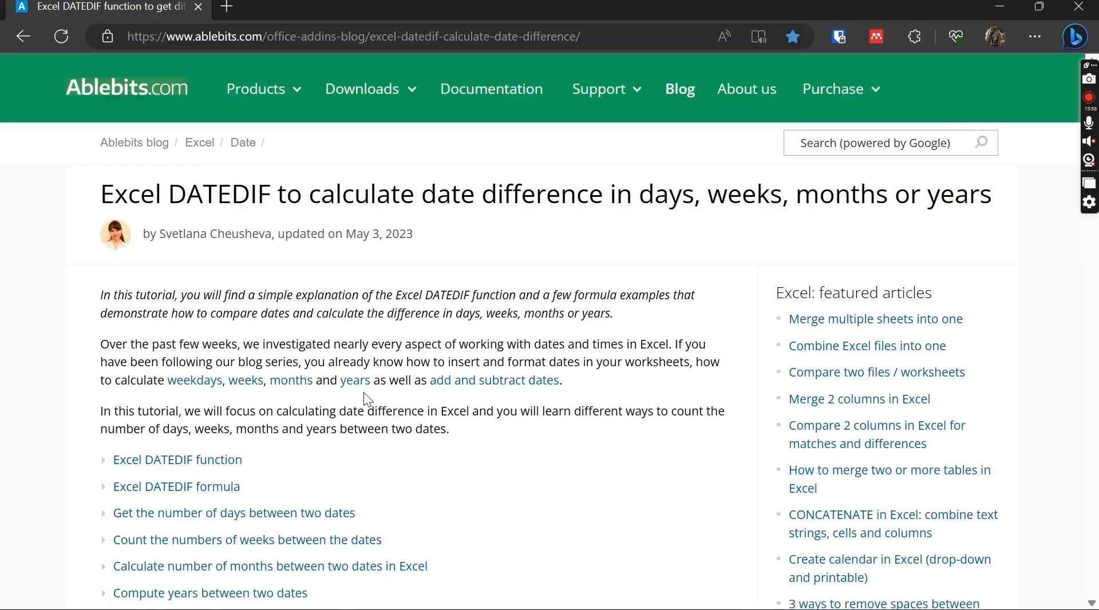
scroll(364, 395, down, 3)
scroll(363, 393, down, 15)
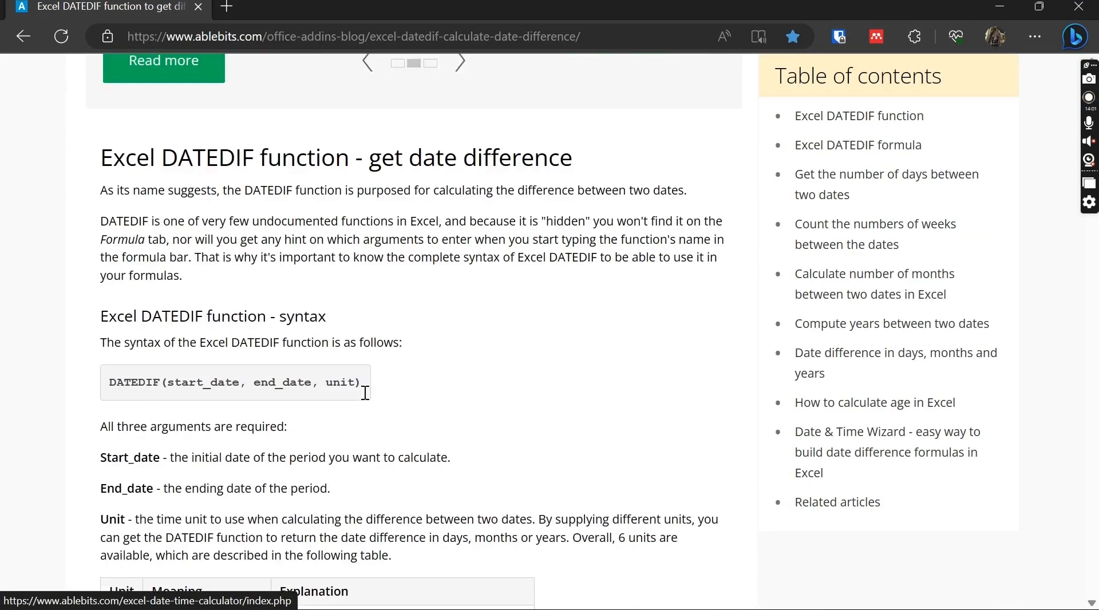
scroll(363, 393, down, 4)
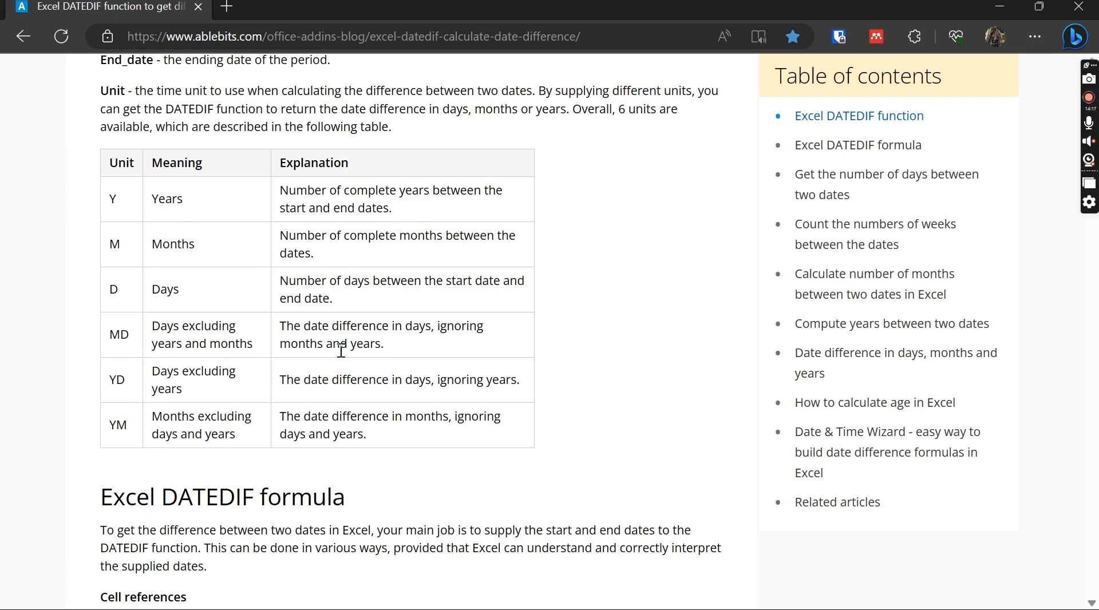
double_click(185, 200)
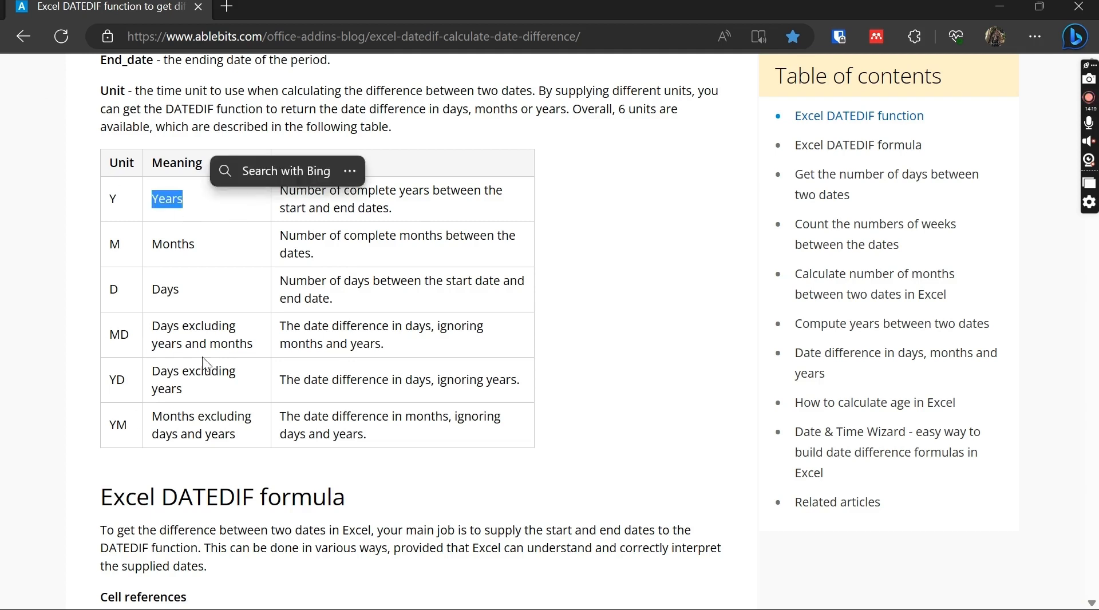
drag(151, 417, 200, 426)
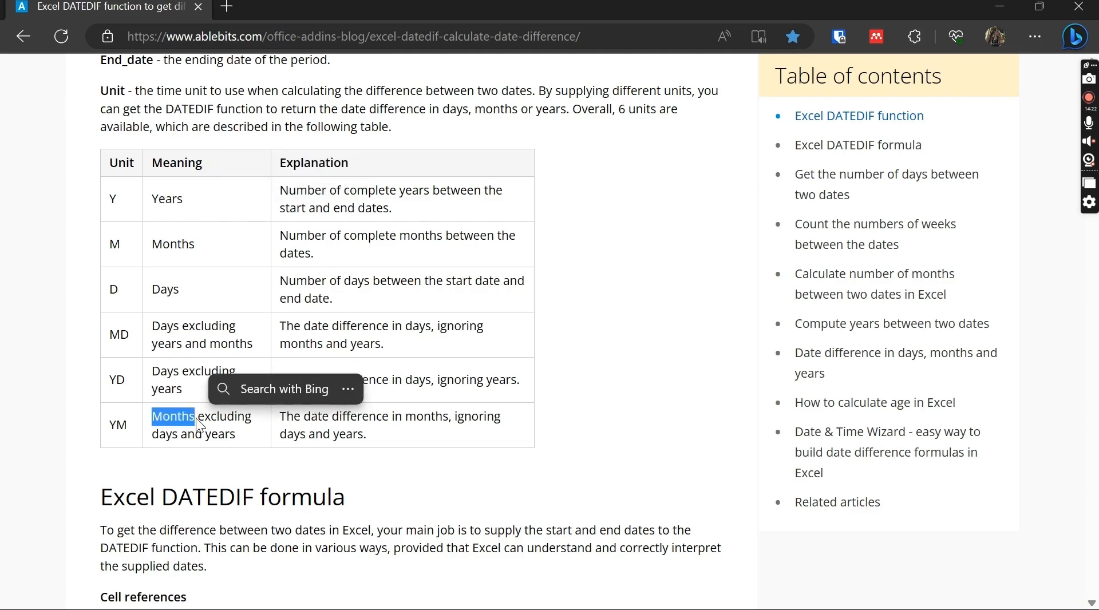
click(309, 429)
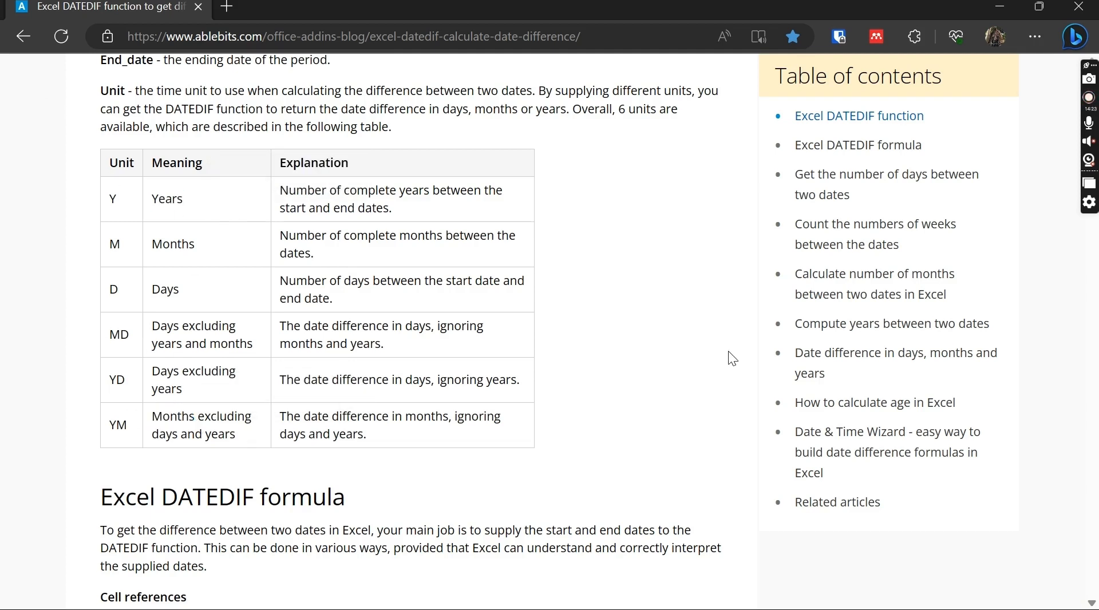
click(993, 6)
click(1017, 8)
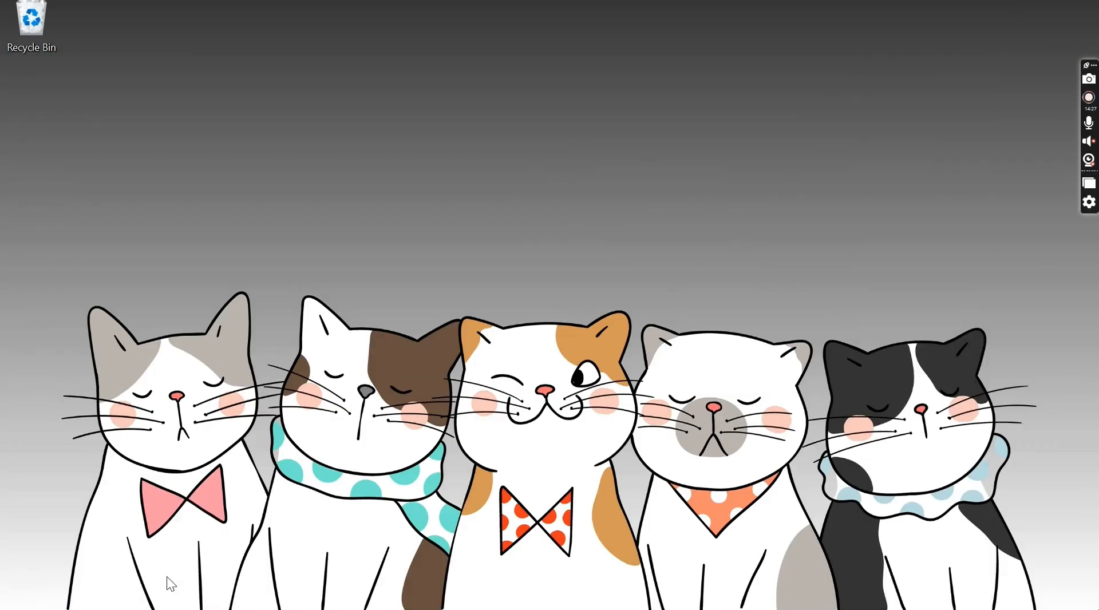
click(180, 596)
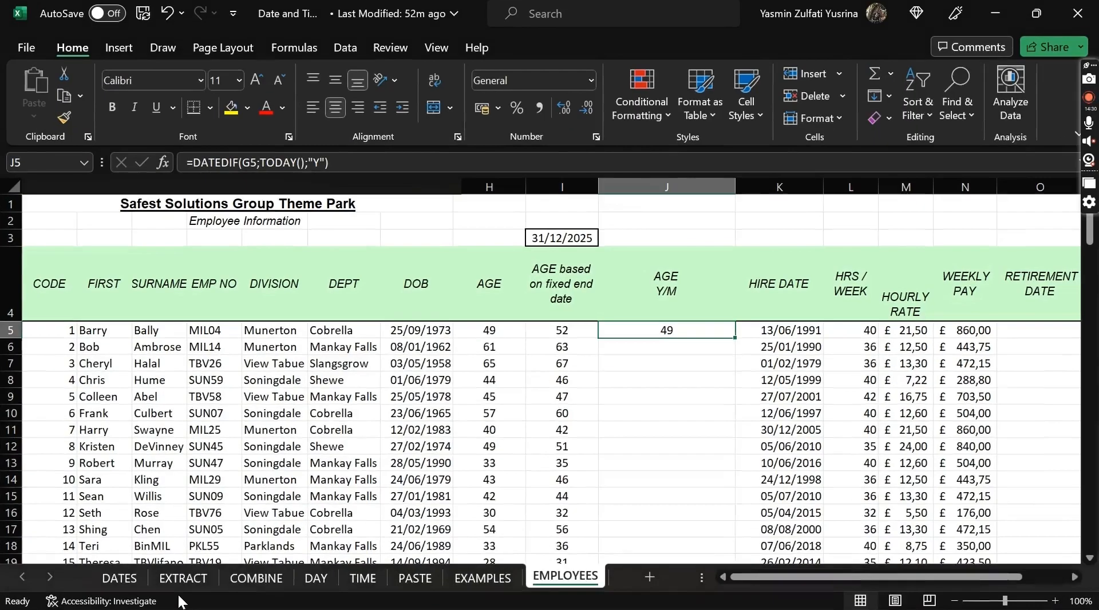
Step: Try the unit "YM" in J5's DATEDIF formula to get the leftover months, and set the unit back to "Y"
click(321, 162)
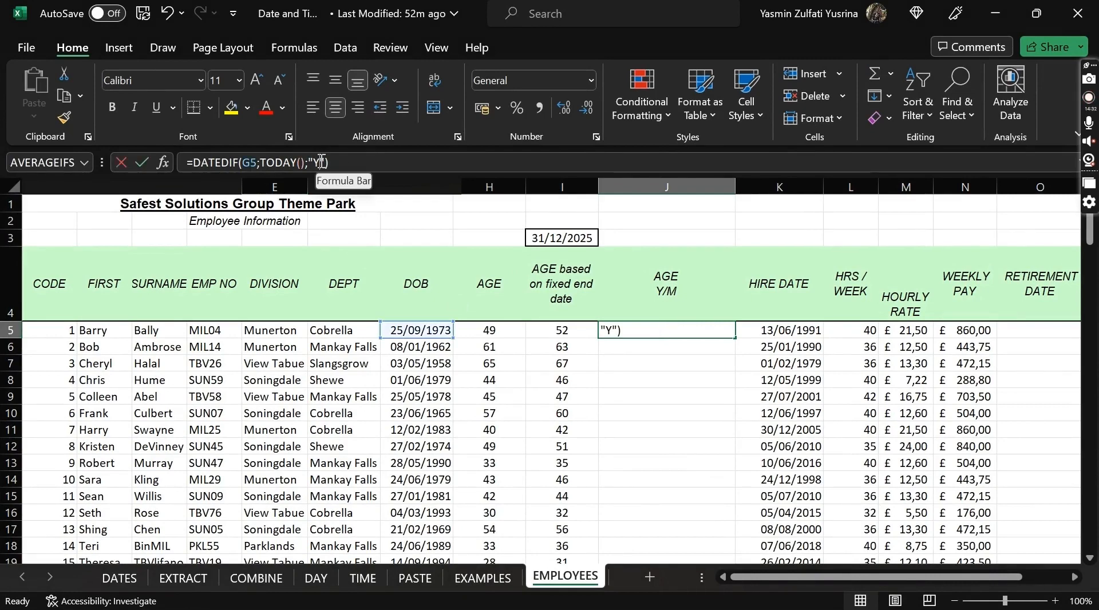
text(M)
key(Return)
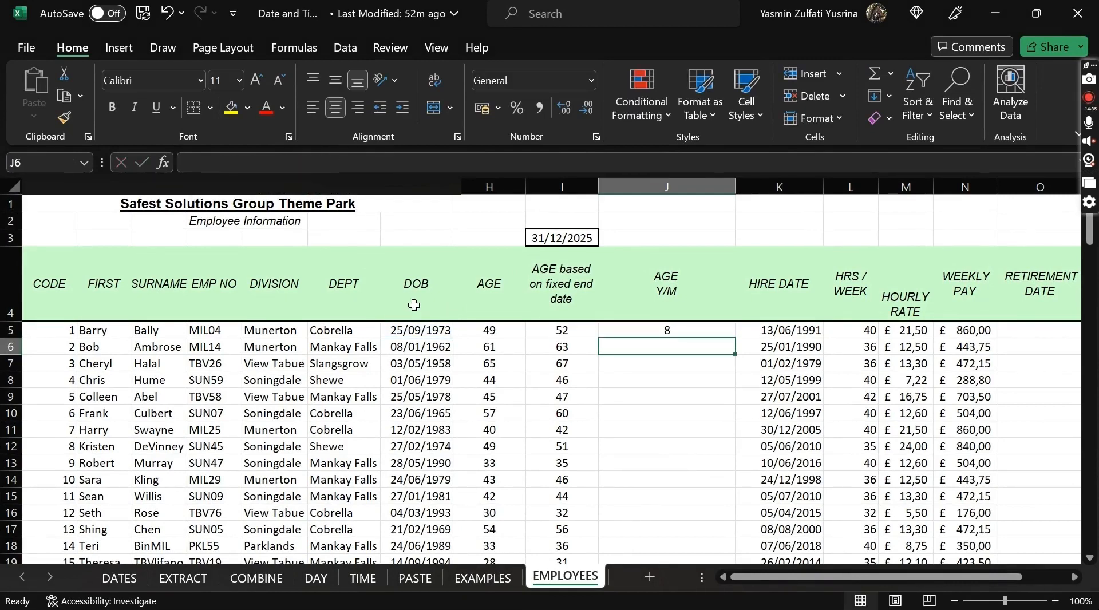
key(Up)
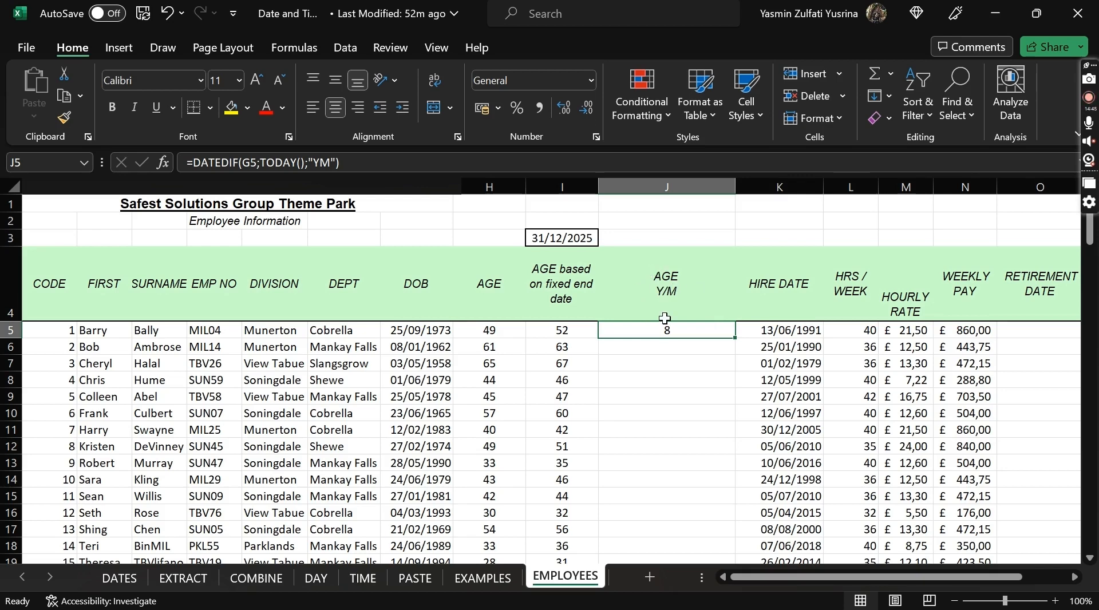
click(331, 162)
key(BackSpace)
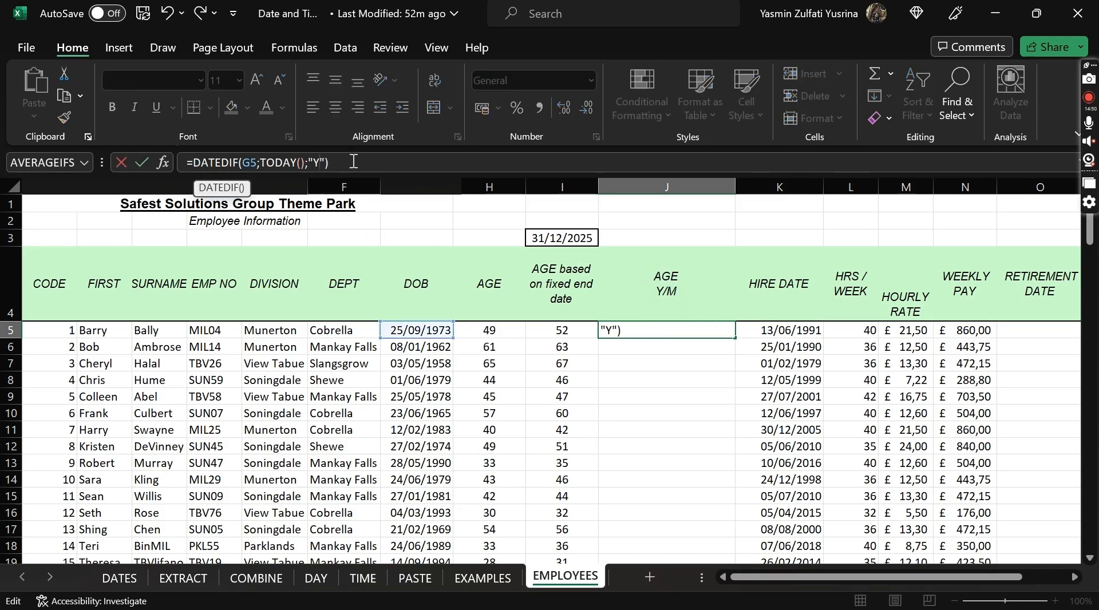
Step: Extend the J5 formula to =DATEDIF(G5;TODAY();"Y")&" years "&DATEDIF(G5;TODAY();"YM")&" months"
click(354, 162)
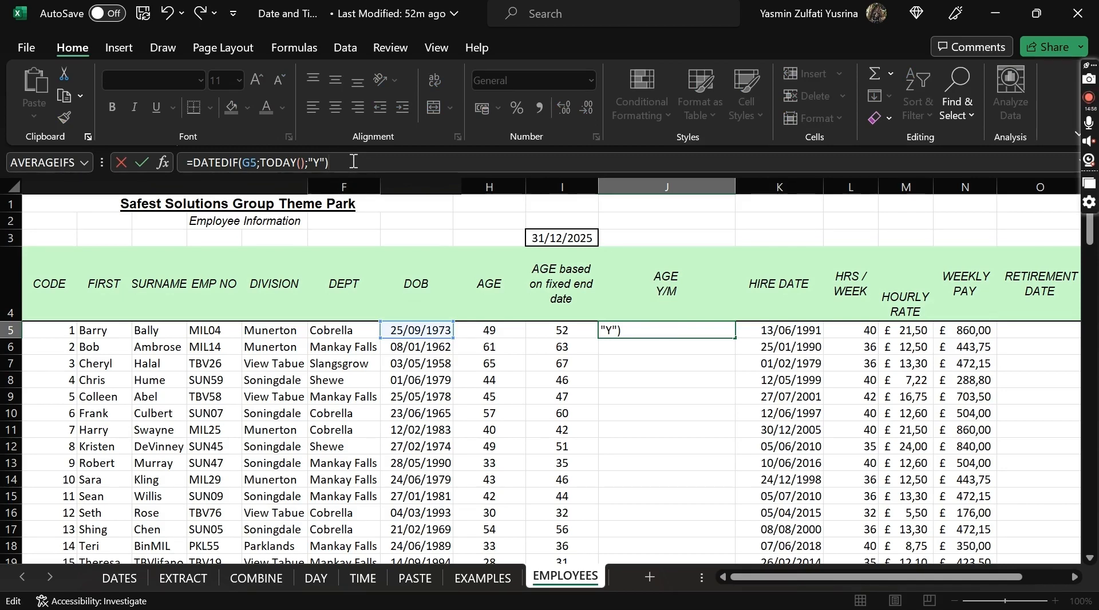
text(&" years "&)
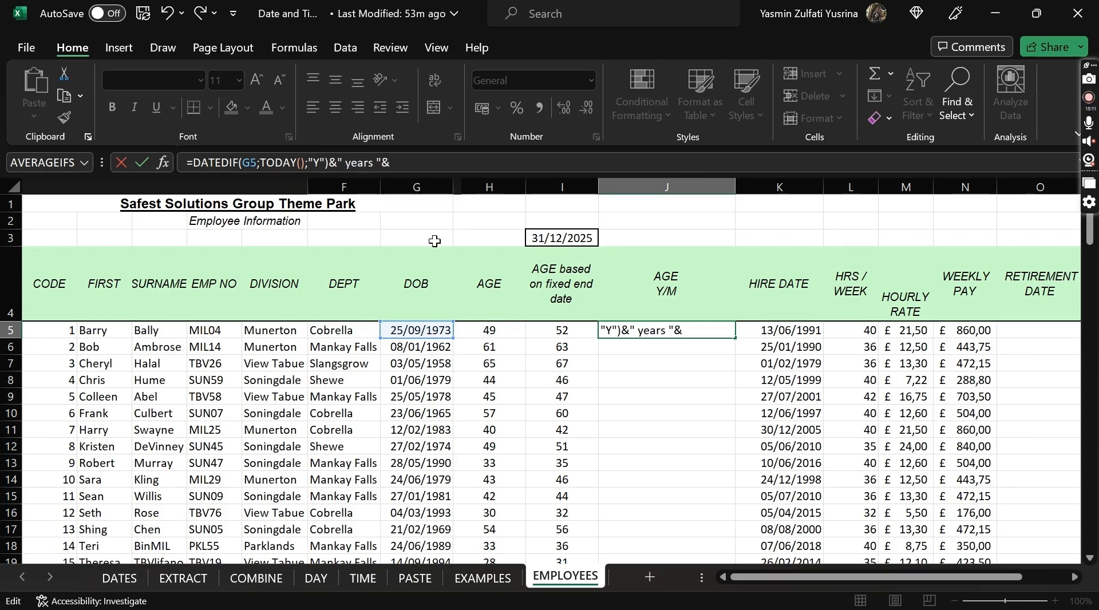
text(date)
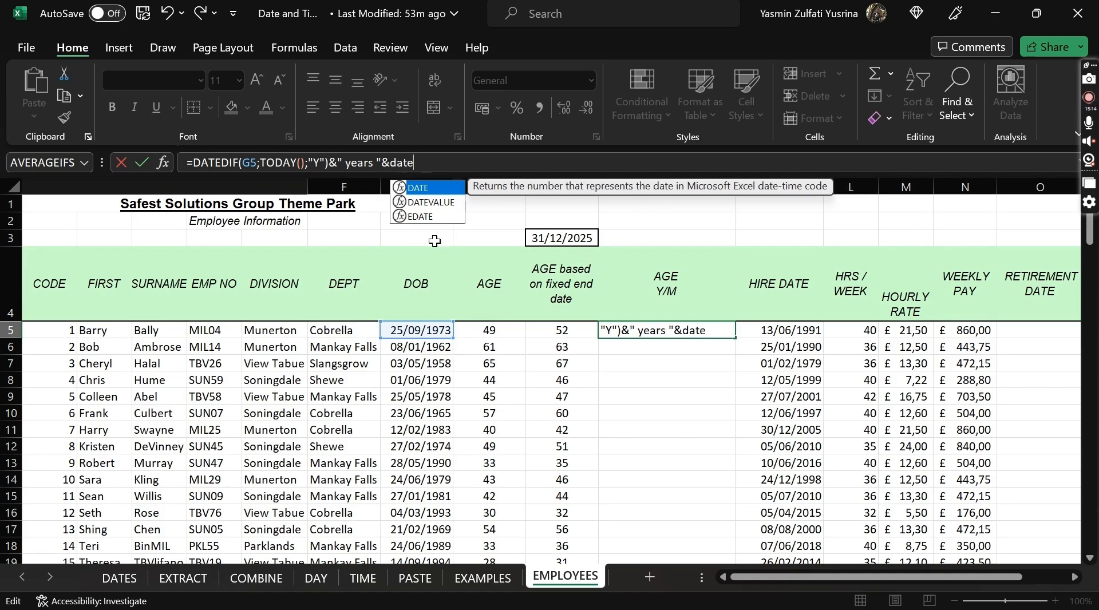
text(dif)
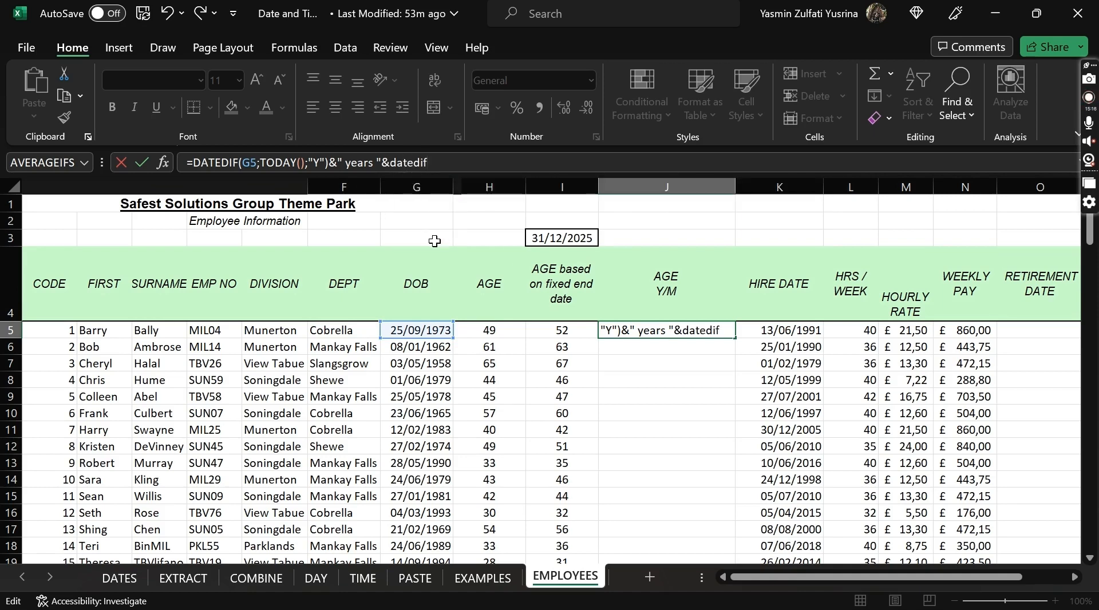
text(()
click(421, 338)
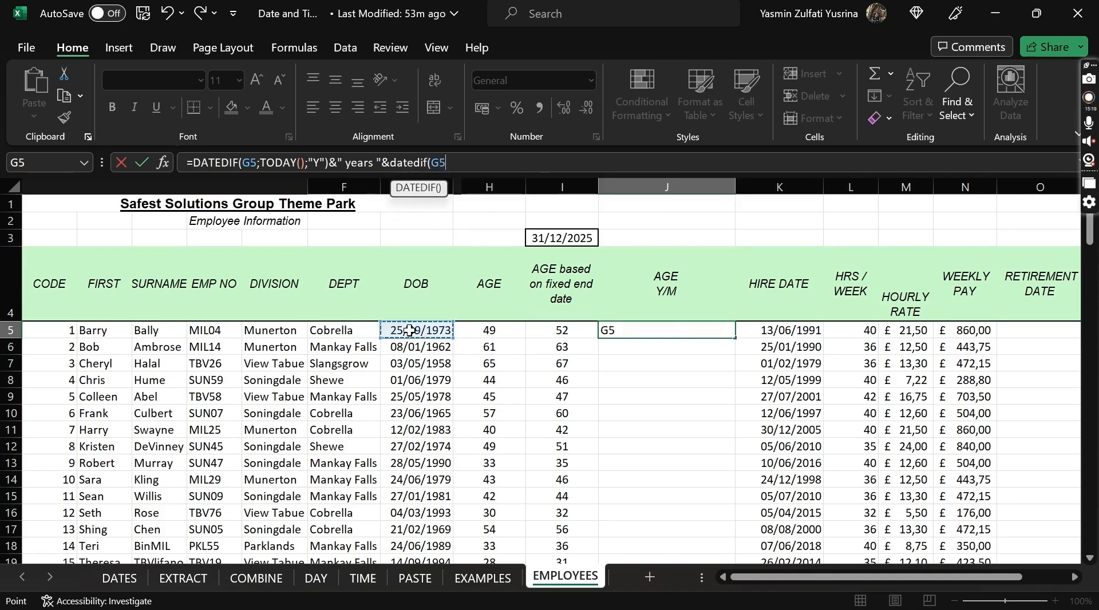
text(;)
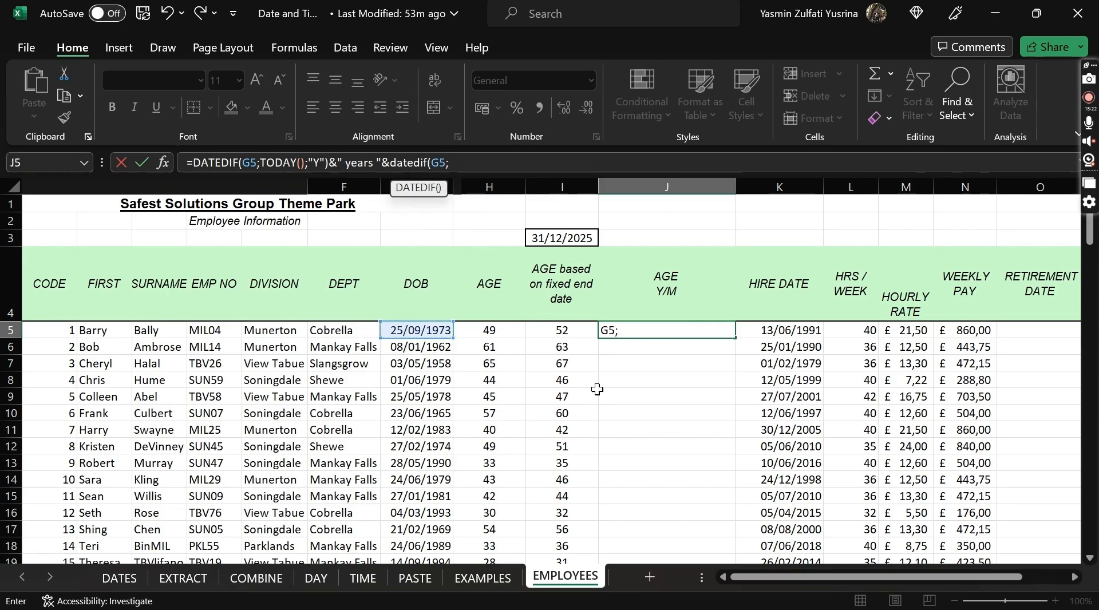
text(today())
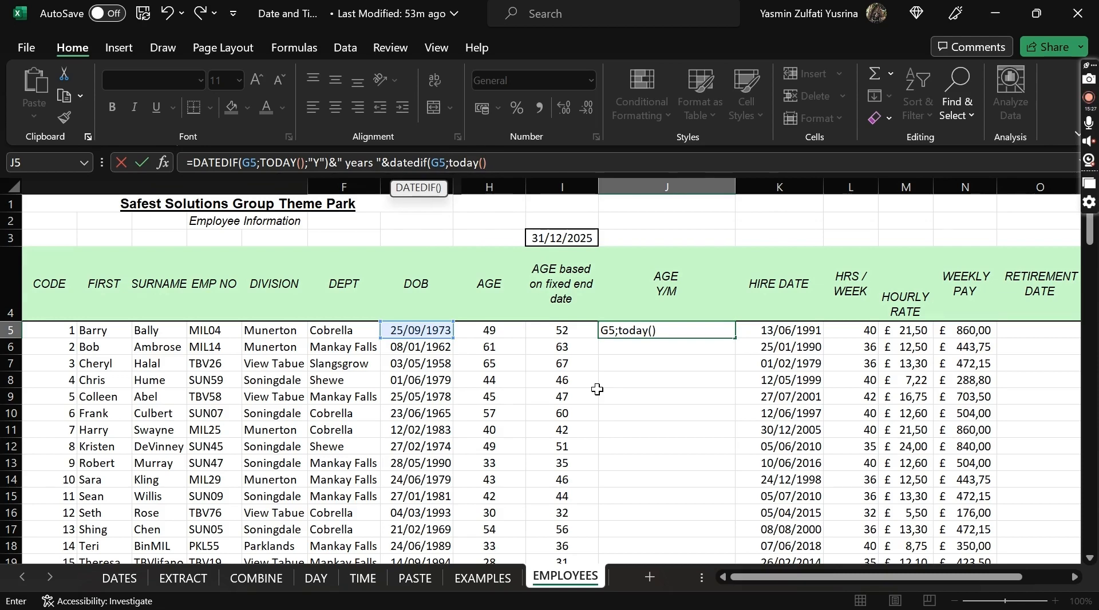
text(;"YM"))
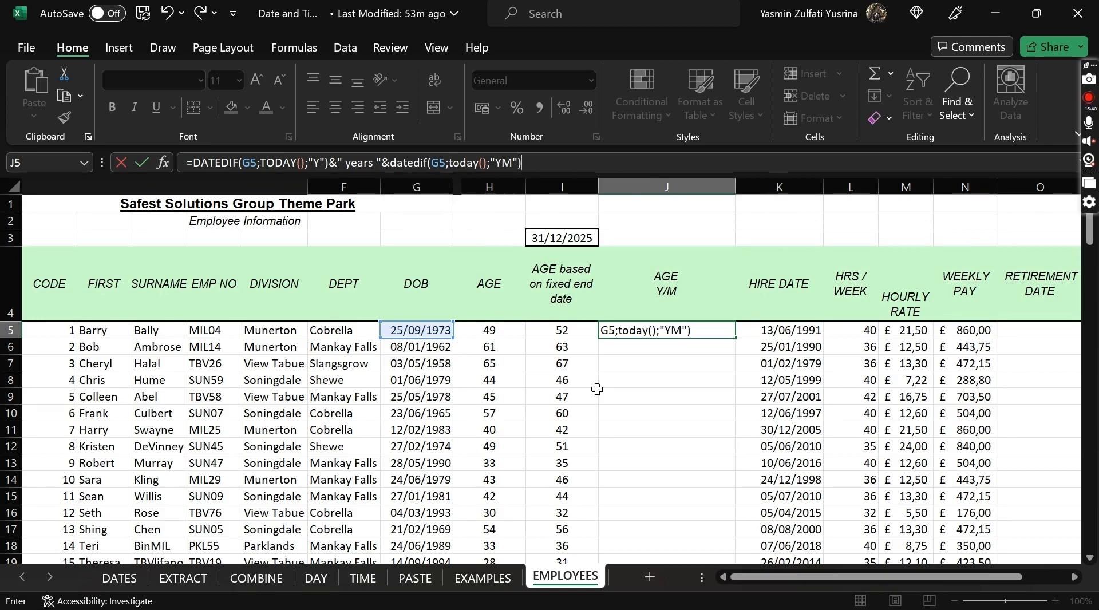
text(&" months)
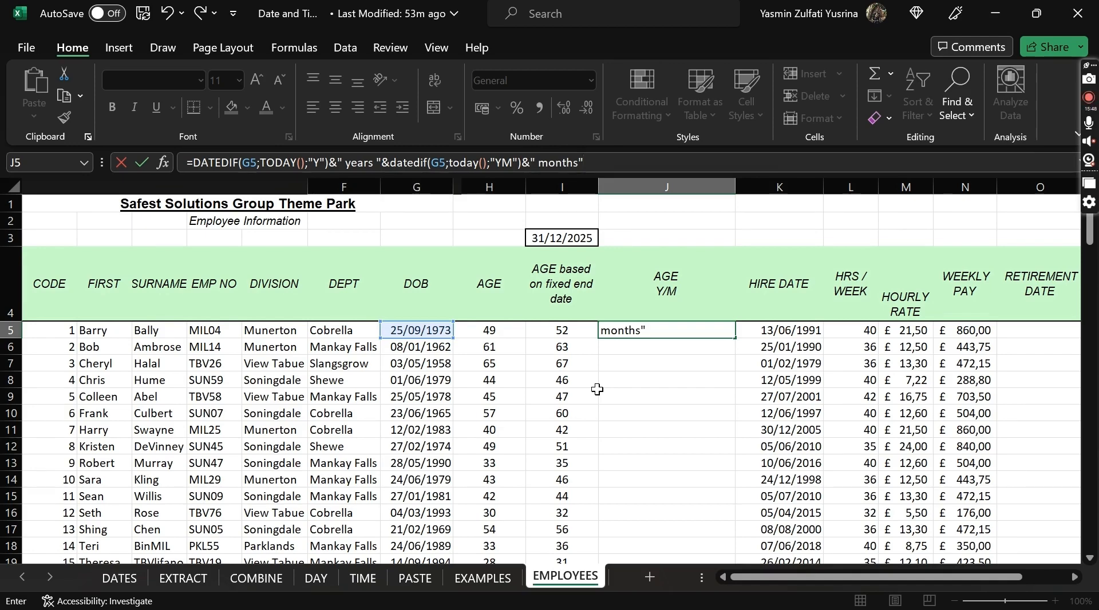
key(Return)
key(Up)
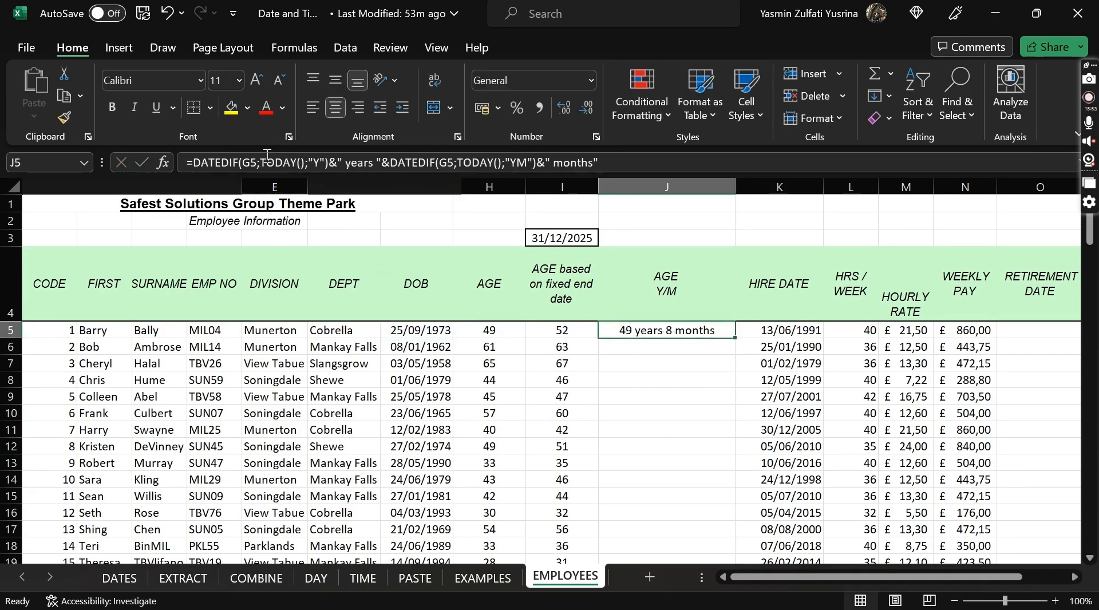
Step: Review how the & operators join the two DATEDIF functions and the text labels in the J5 formula
drag(194, 163, 547, 164)
click(547, 164)
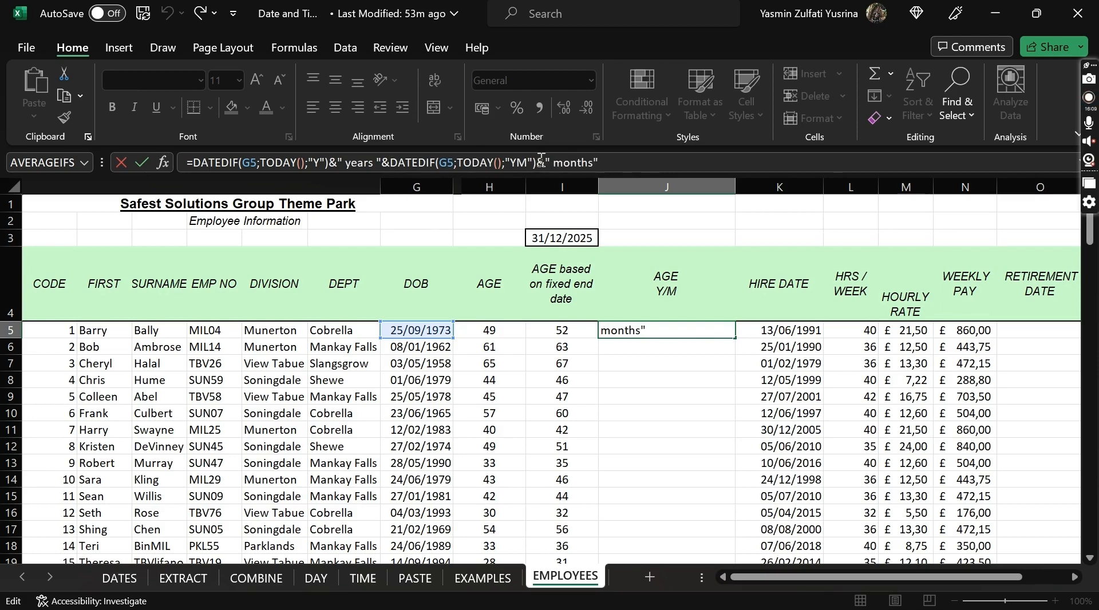
click(385, 163)
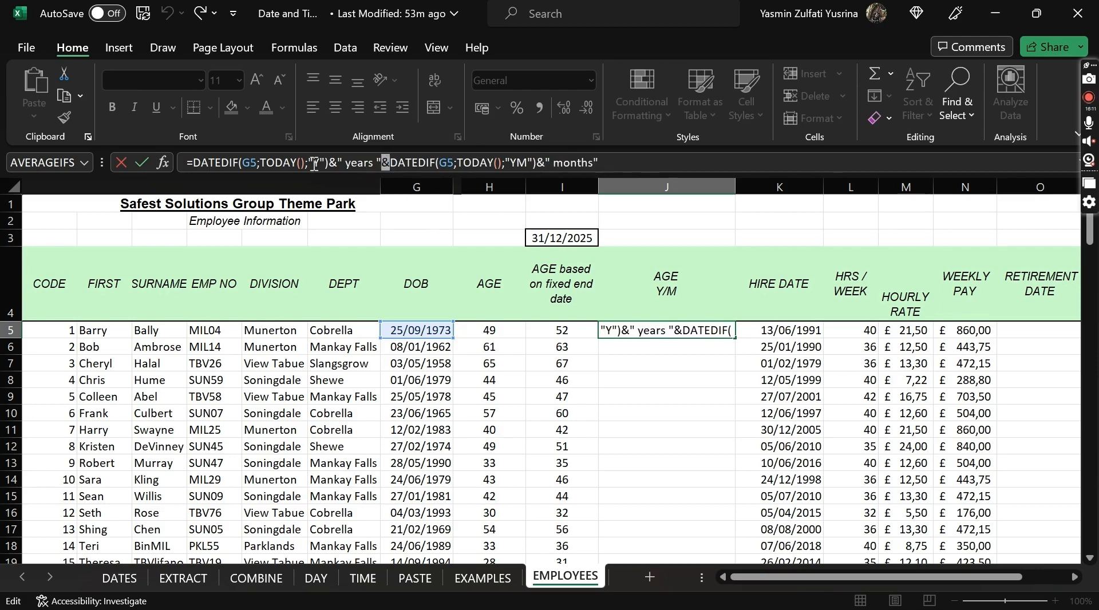
click(332, 164)
key(Return)
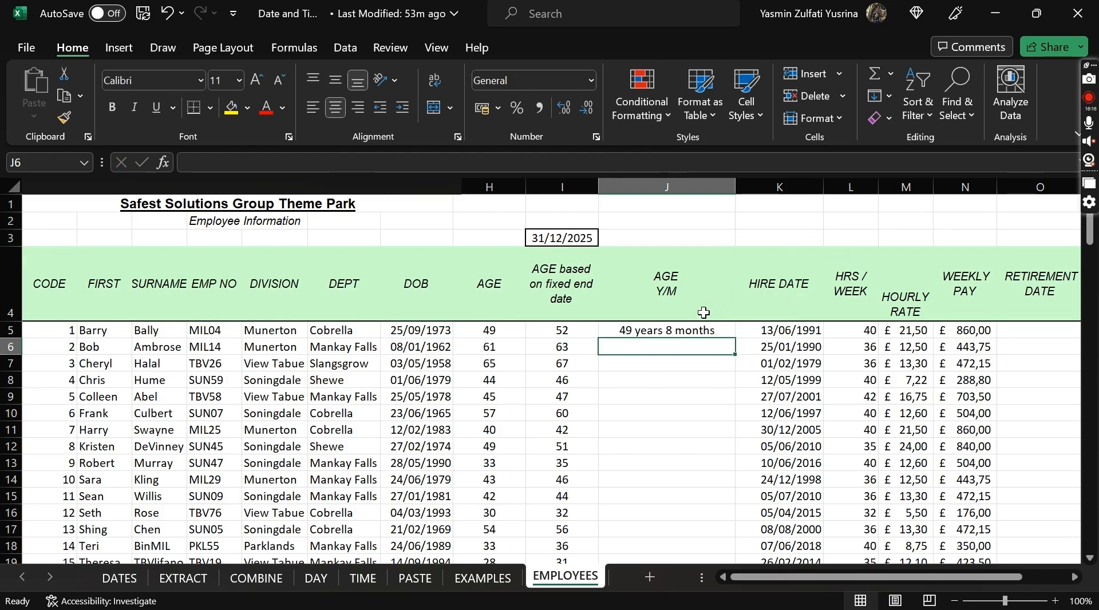
Step: Fill the years-and-months age formula from J5 down the AGE Y/M column for all employees
click(721, 331)
double_click(735, 339)
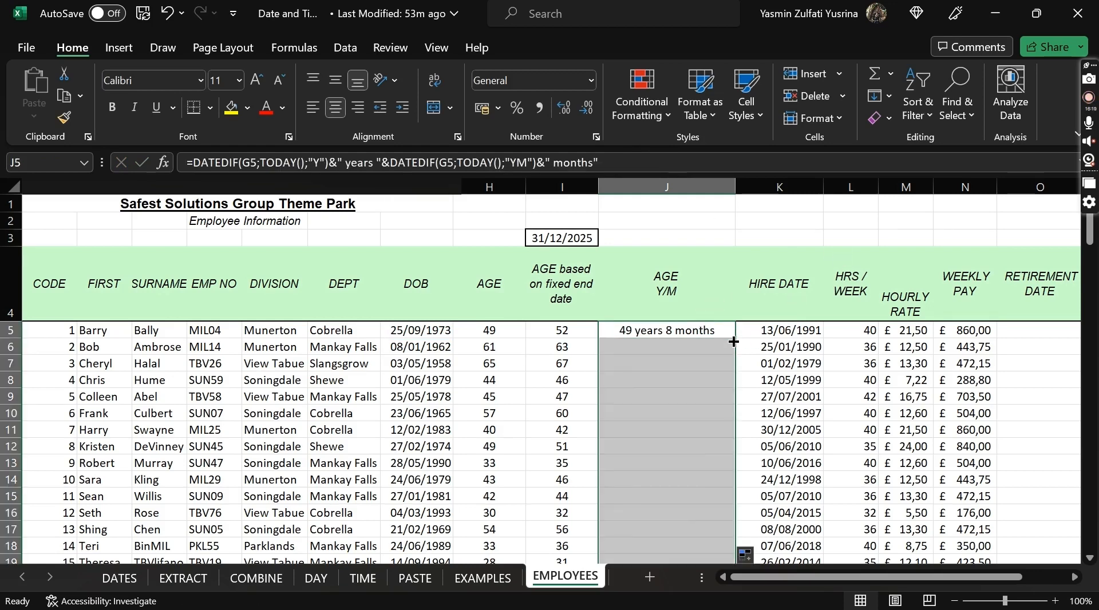
click(716, 330)
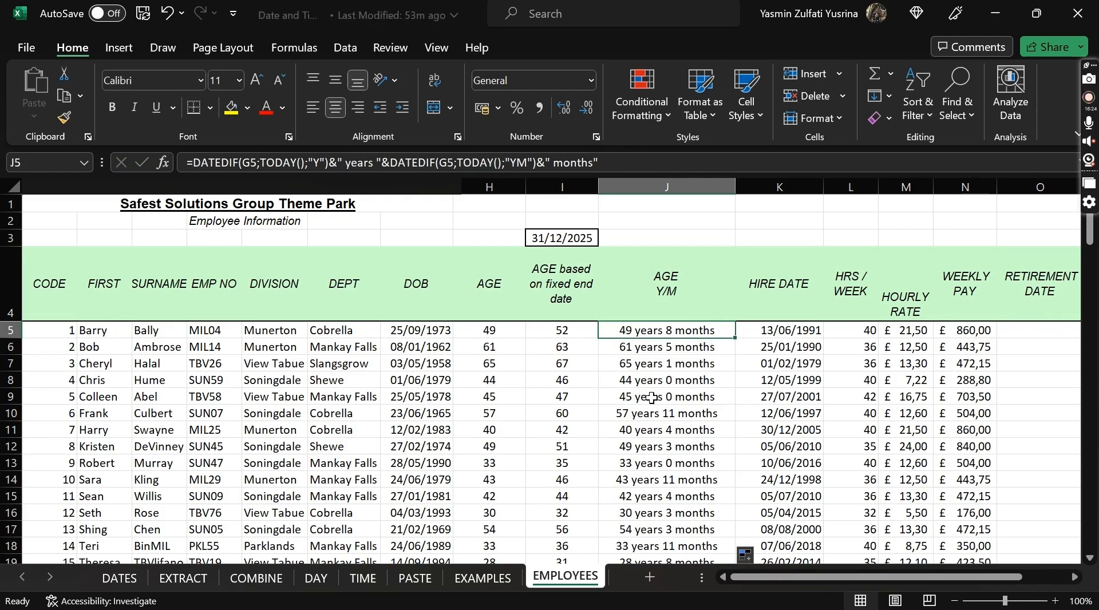
Step: Enter =EDATE(G5;65*12) in O5 to calculate the first employee's retirement date at age 65
scroll(652, 398, right, 5)
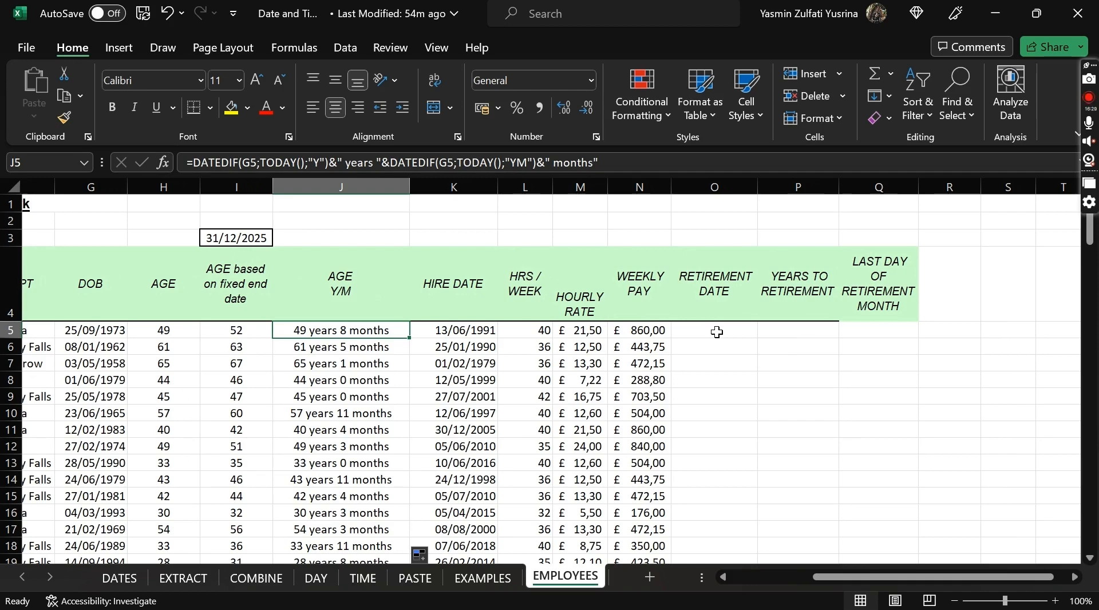
click(716, 332)
text(=)
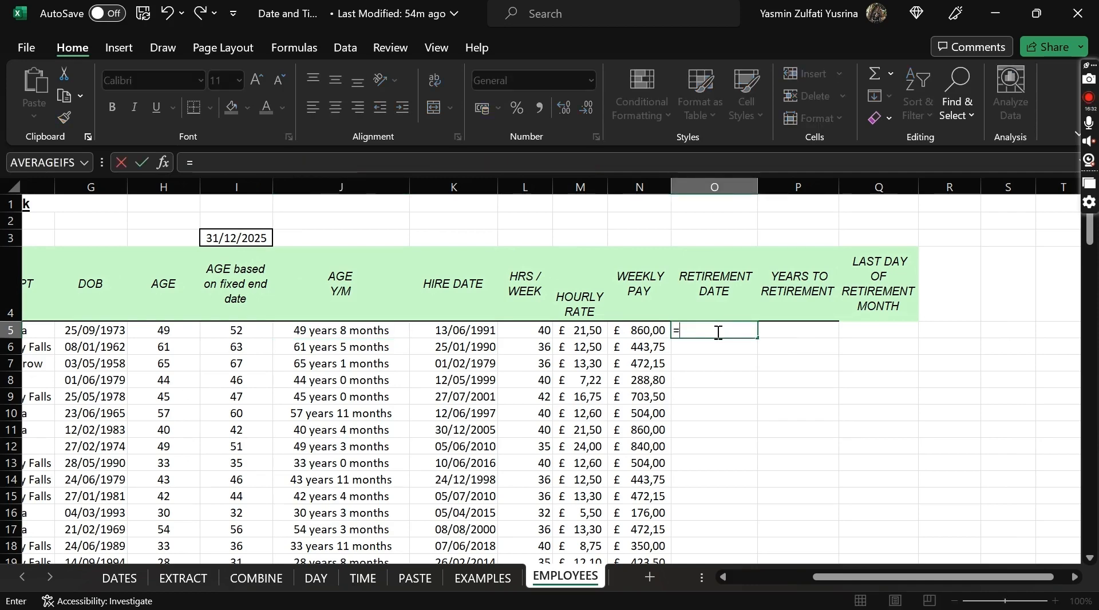
text(edate)
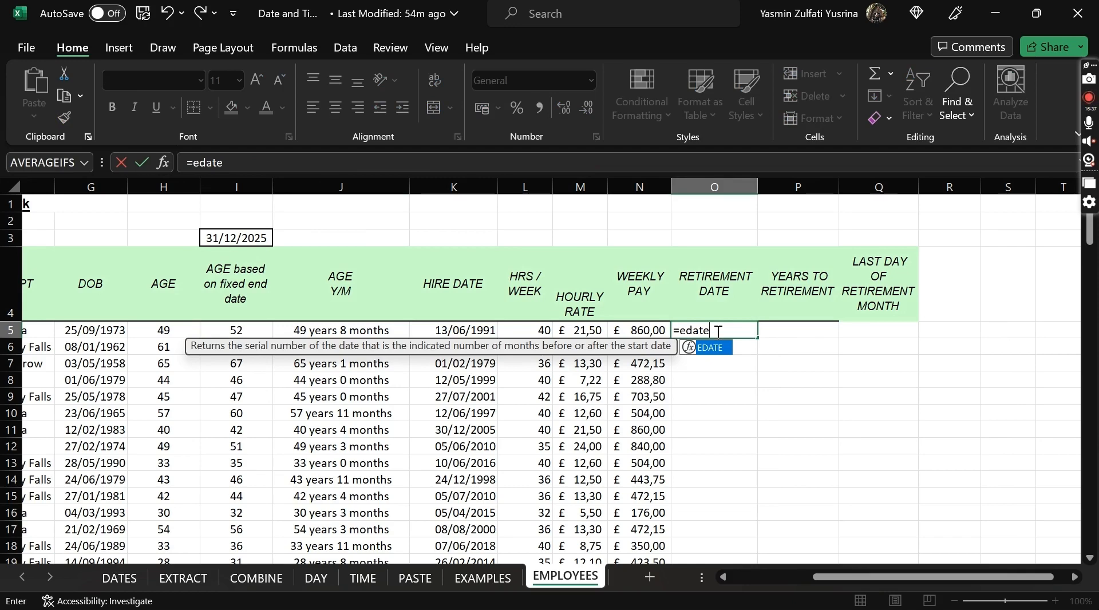
text(()
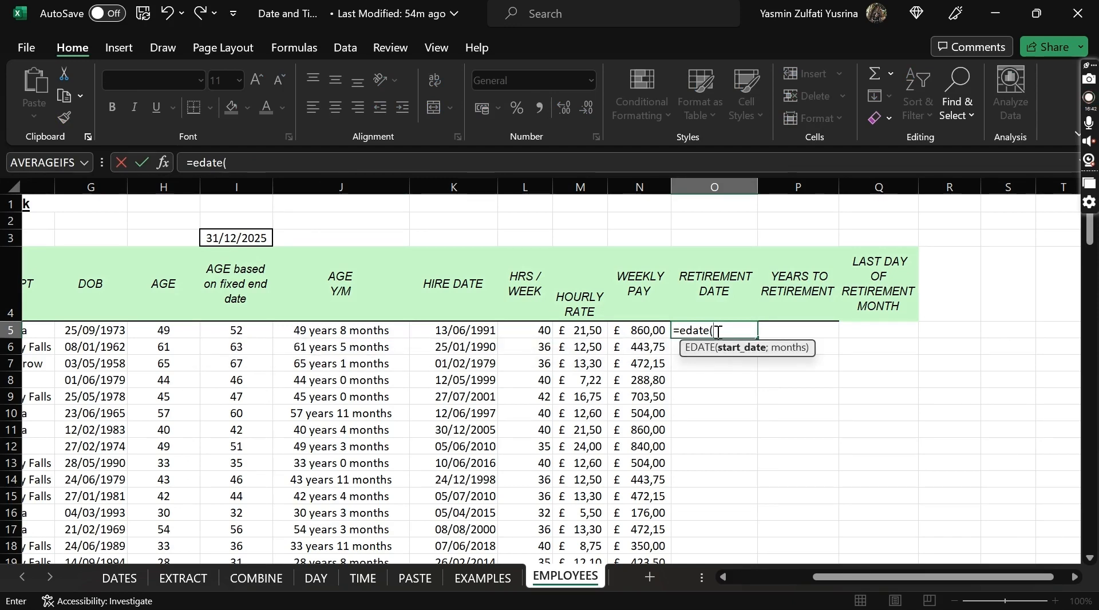
scroll(490, 327, left, 3)
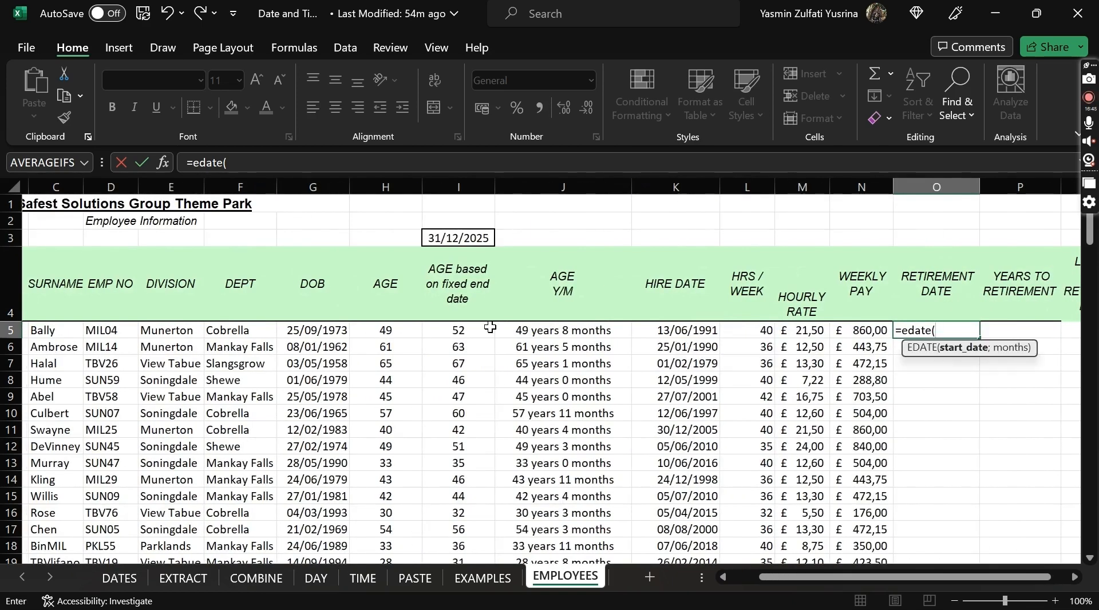
click(312, 330)
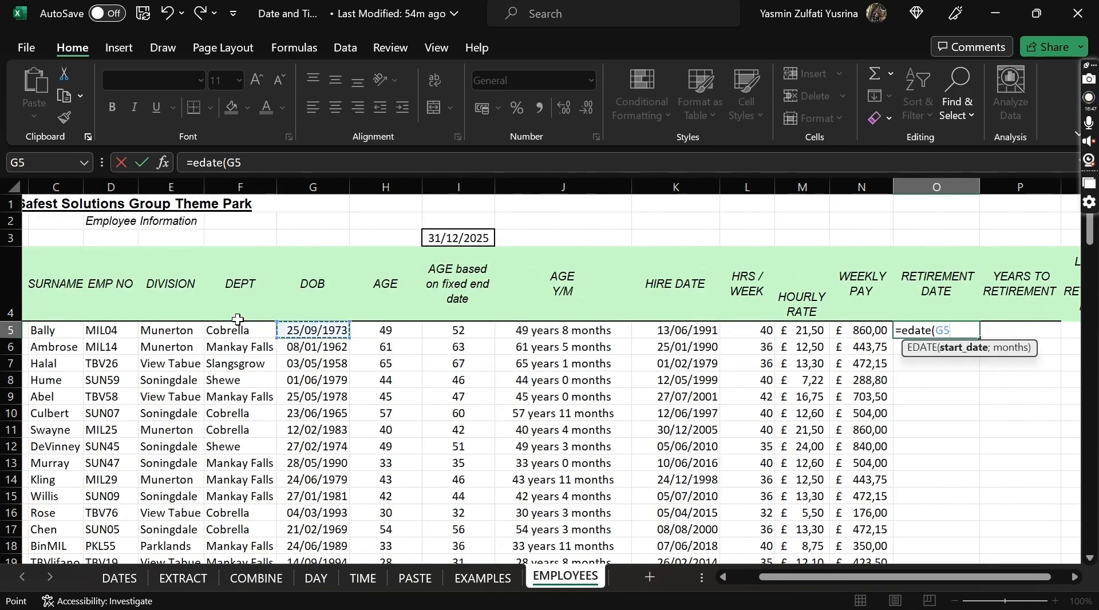
scroll(653, 345, right, 2)
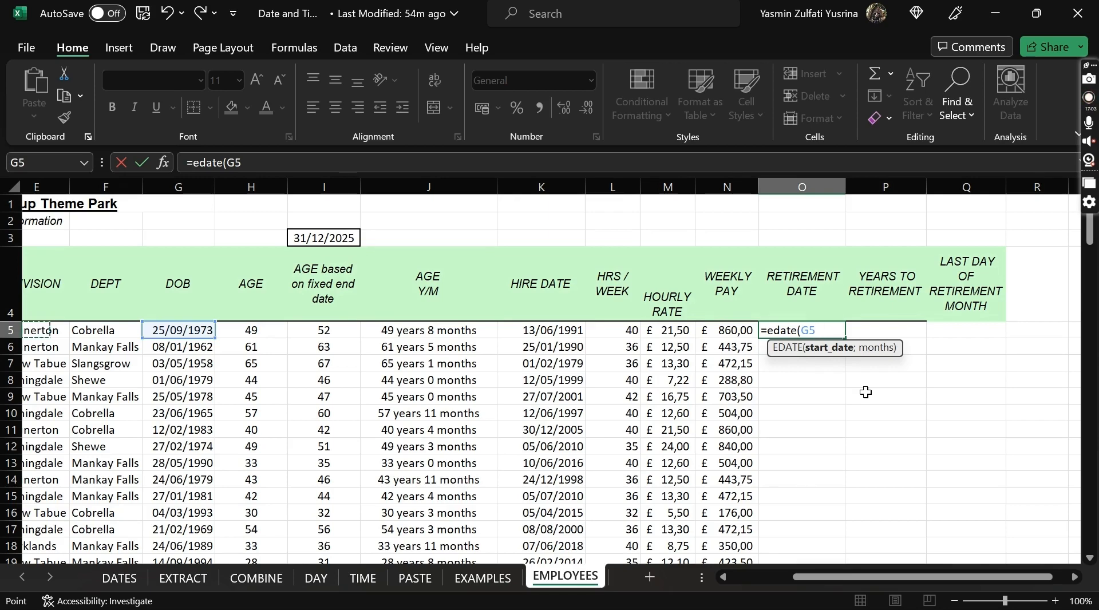
text(;)
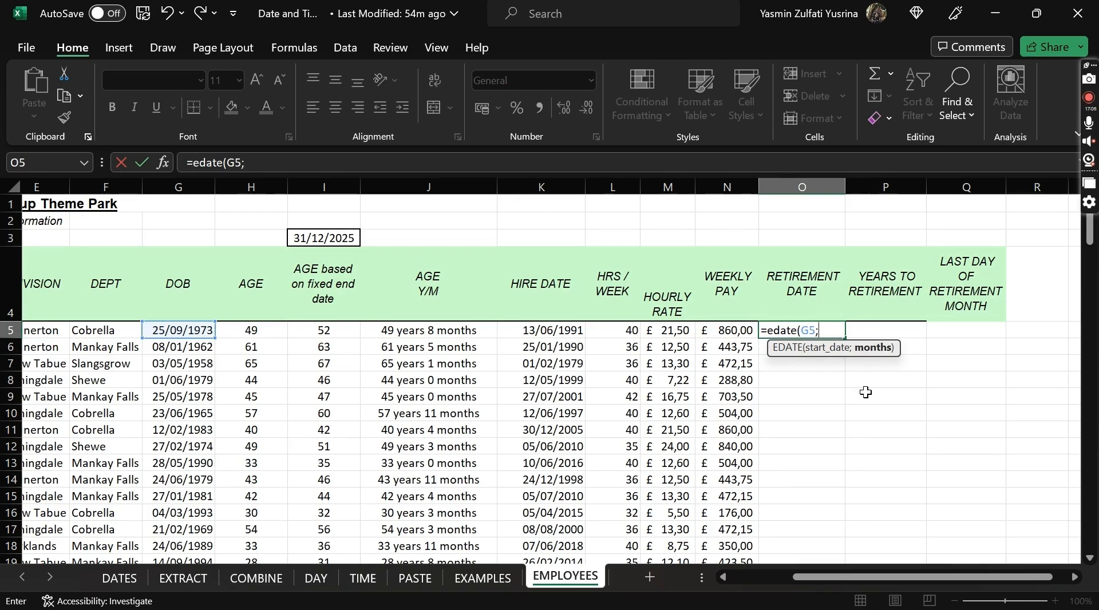
text(65*12))
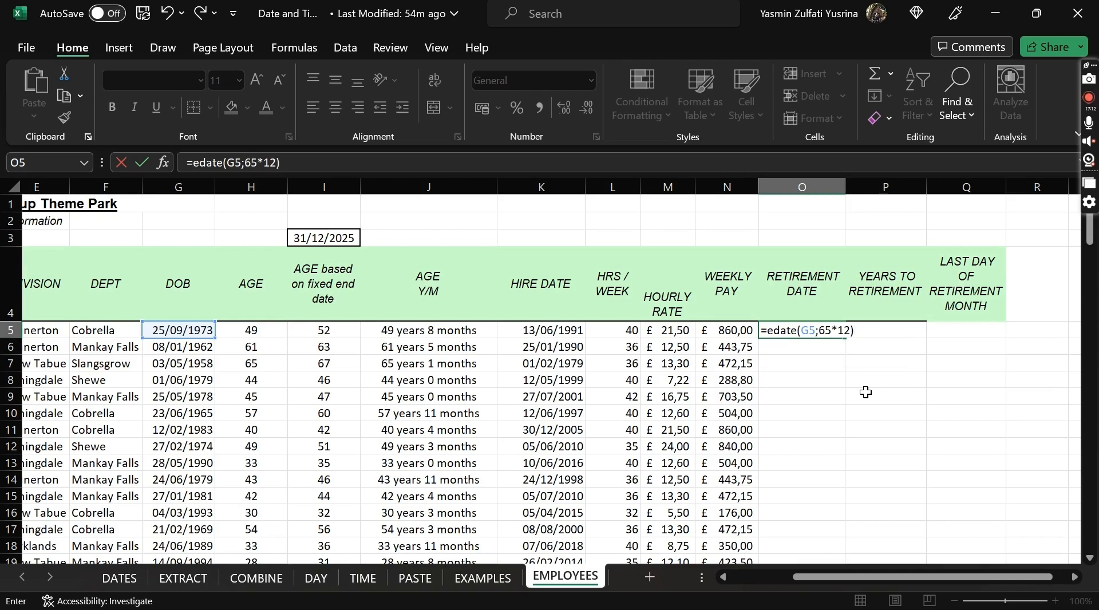
key(Return)
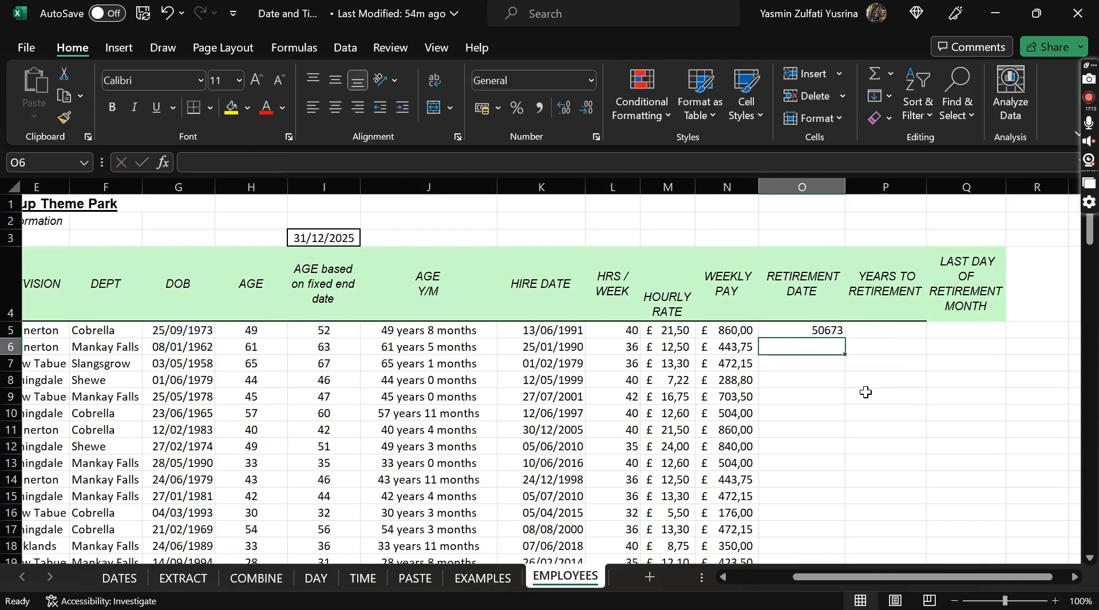
Step: Format O5 as a Short Date and fill its EDATE formula down the RETIREMENT DATE column
key(Up)
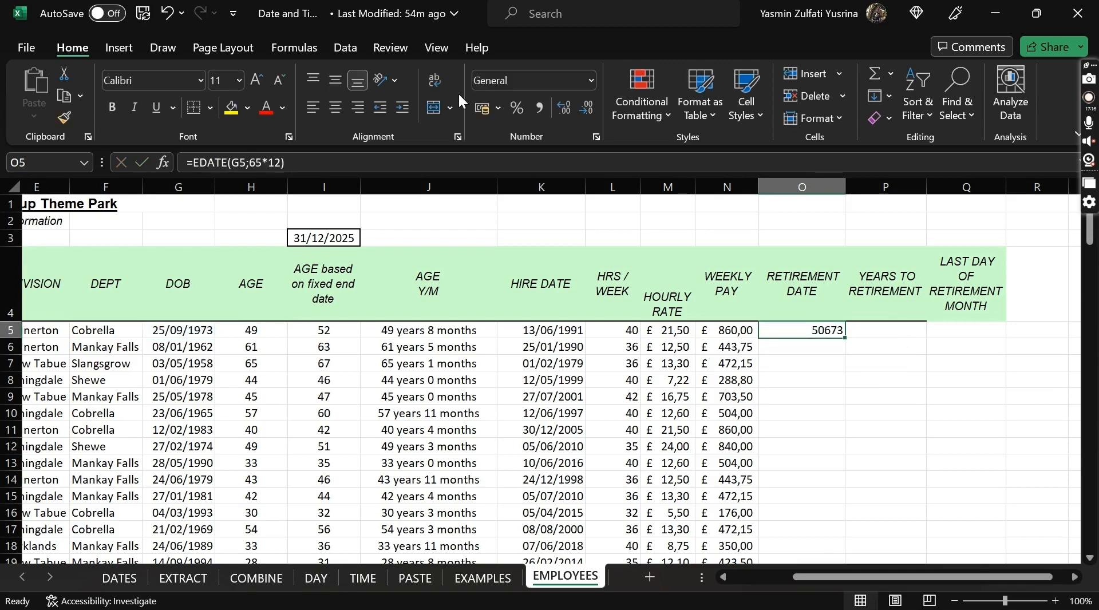
click(589, 81)
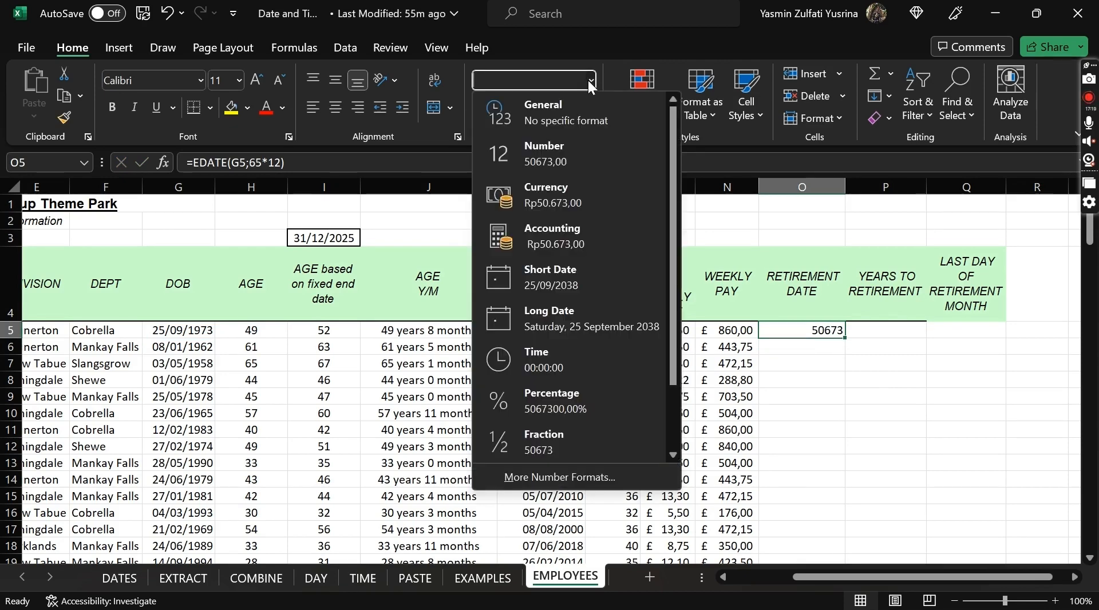
click(586, 277)
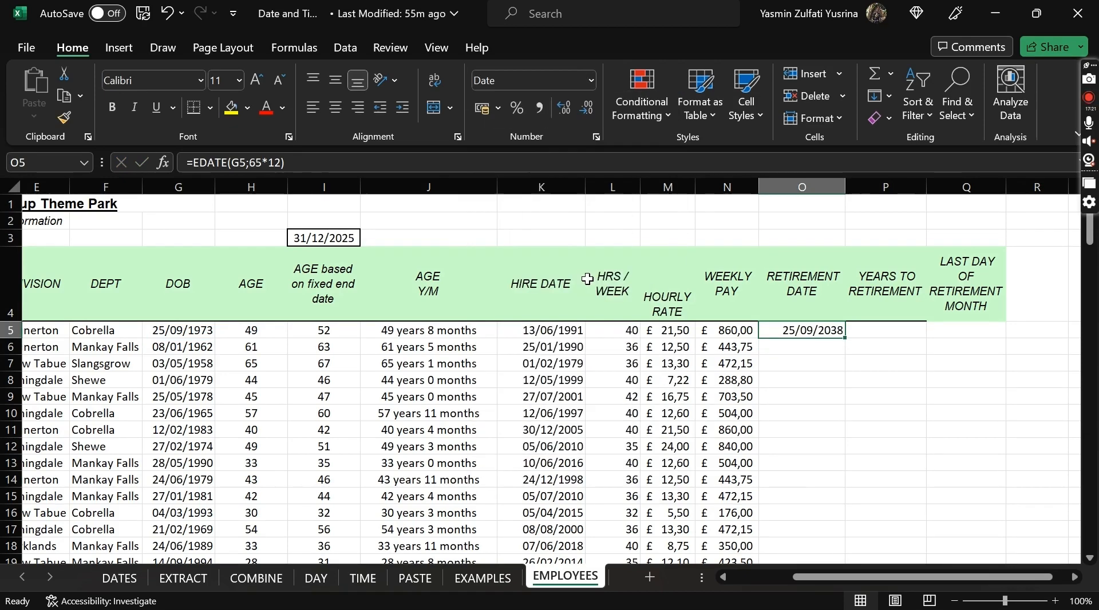
double_click(846, 338)
Step: Enter =INT(YEARFRAC(TODAY();O5)) in P5 to calculate the whole years to retirement, accepting the closing-bracket correction
click(875, 330)
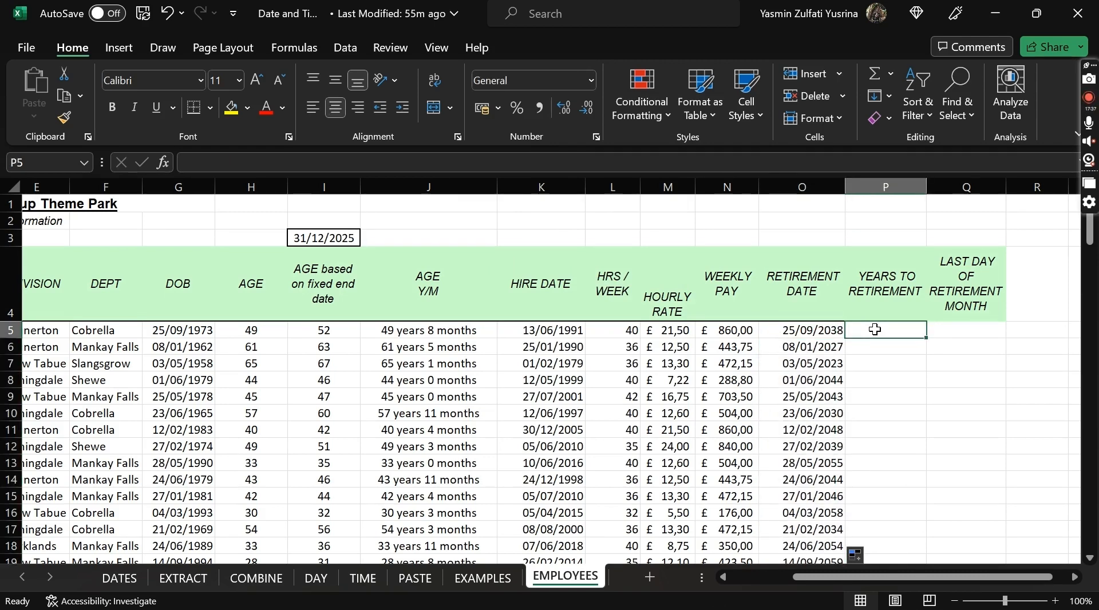
text(=int)
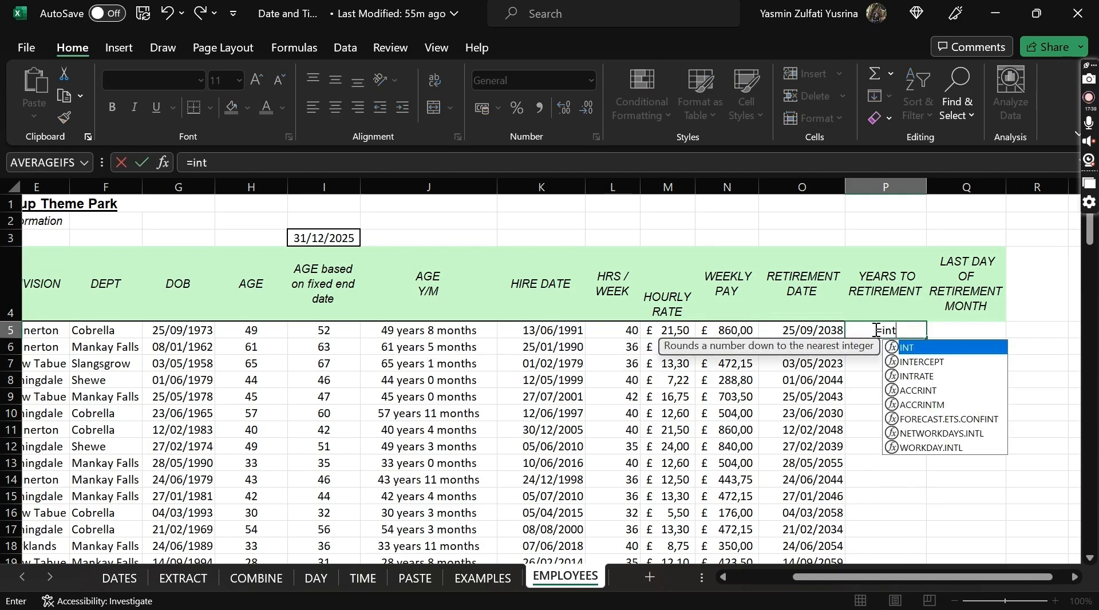
text(()
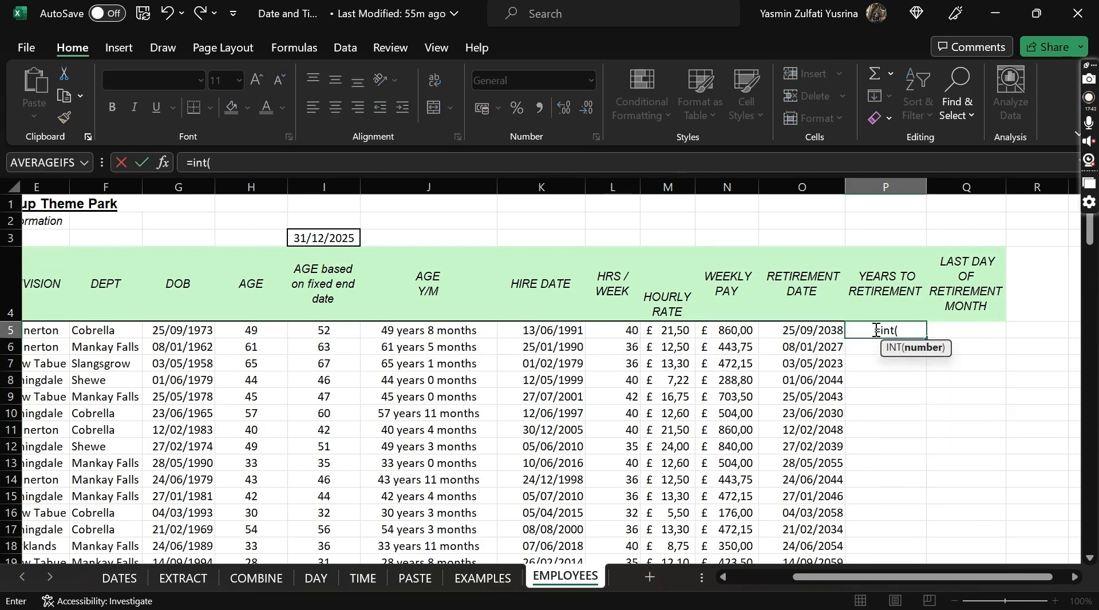
text(year)
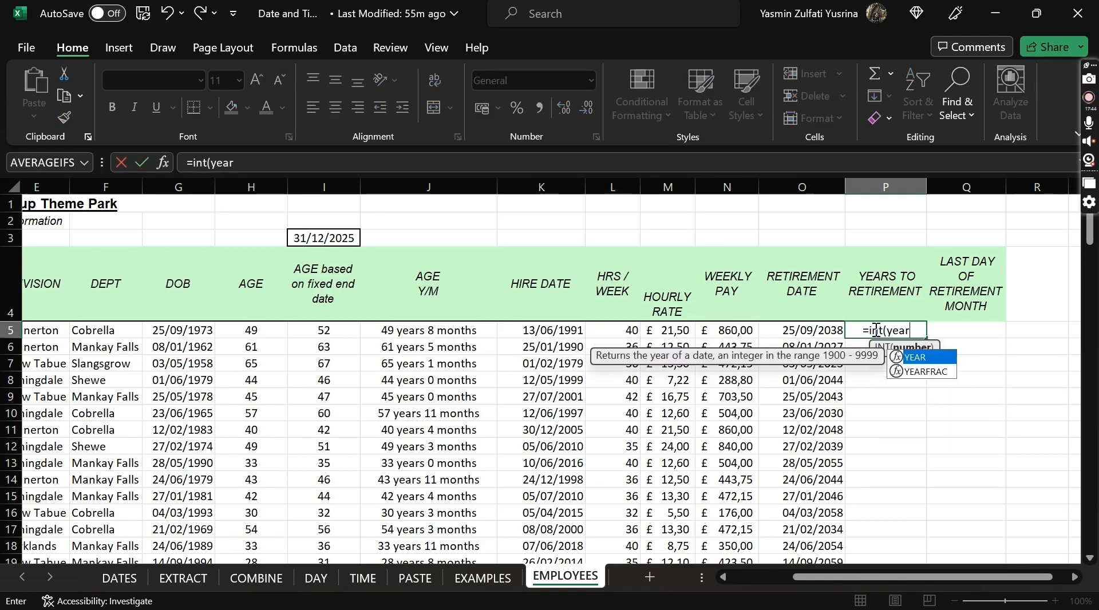
key(Down)
key(Tab)
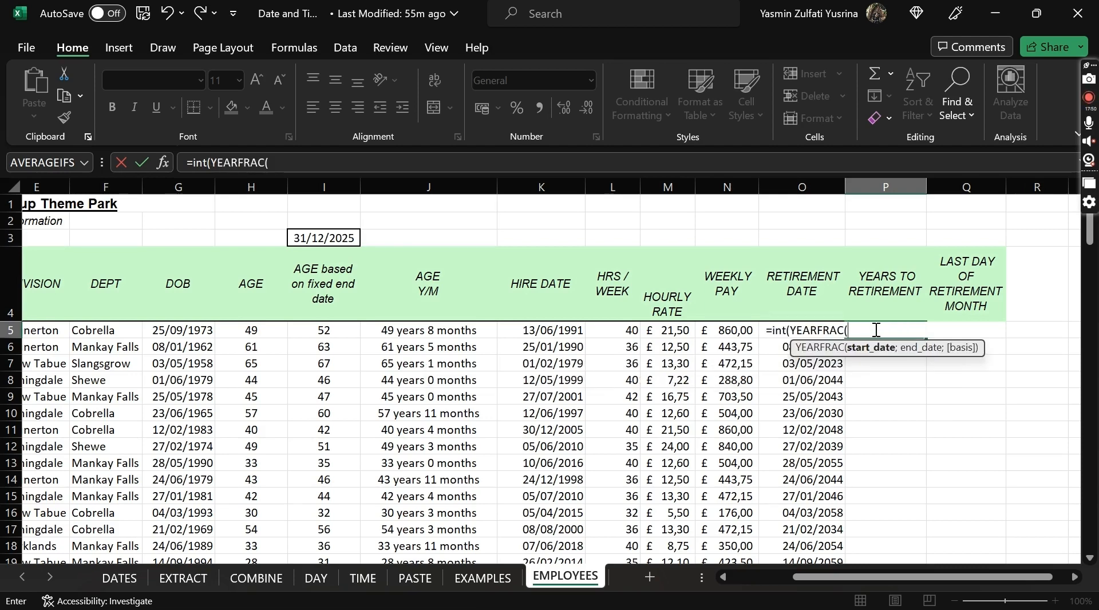
text(today)
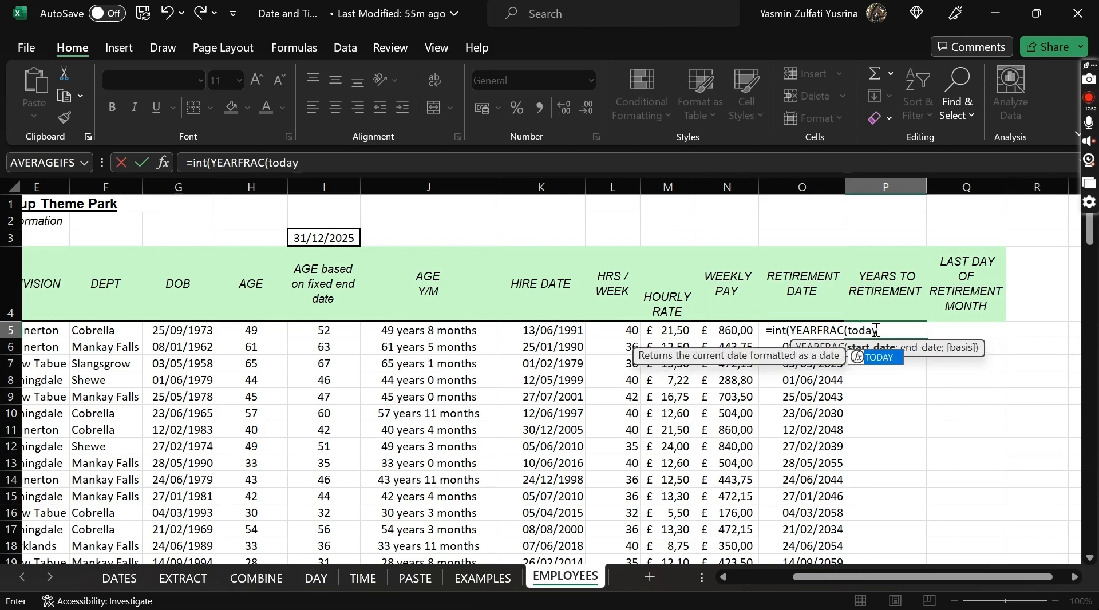
text(();)
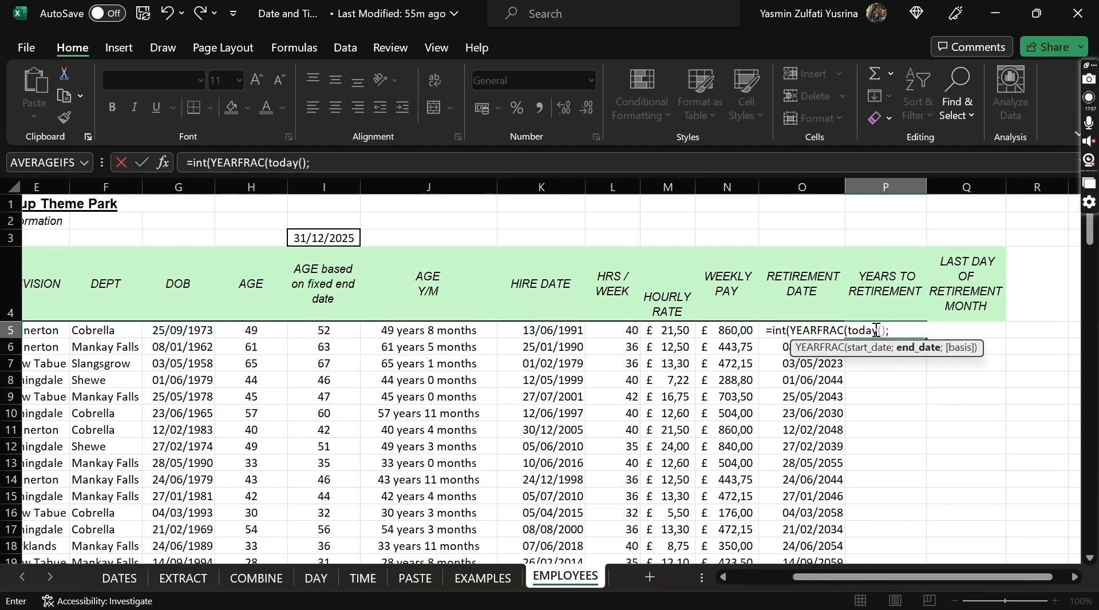
click(749, 329)
key(Right)
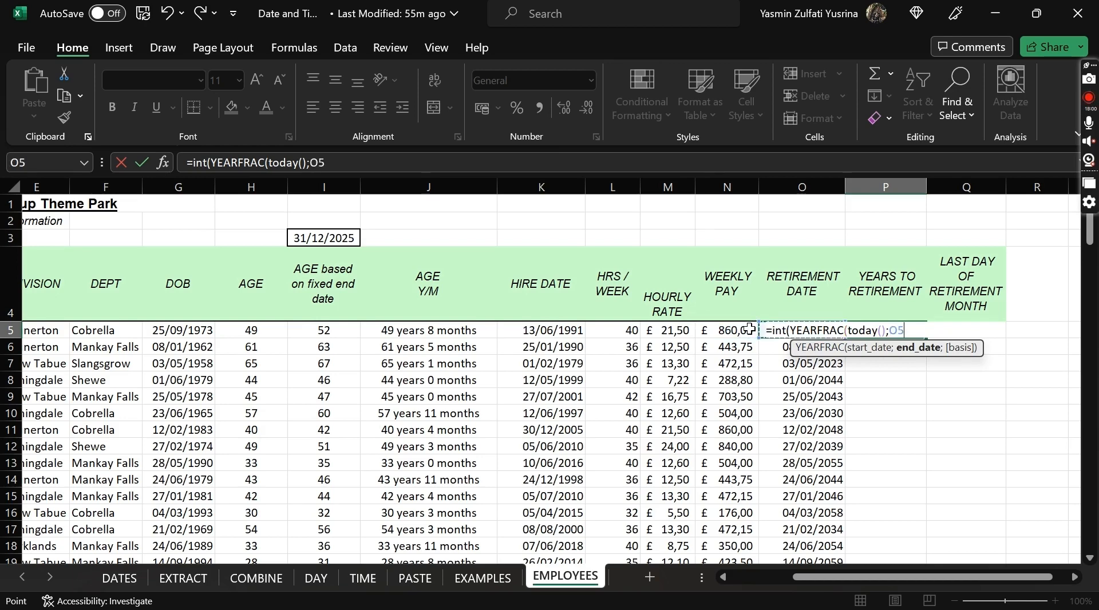
text())
key(Return)
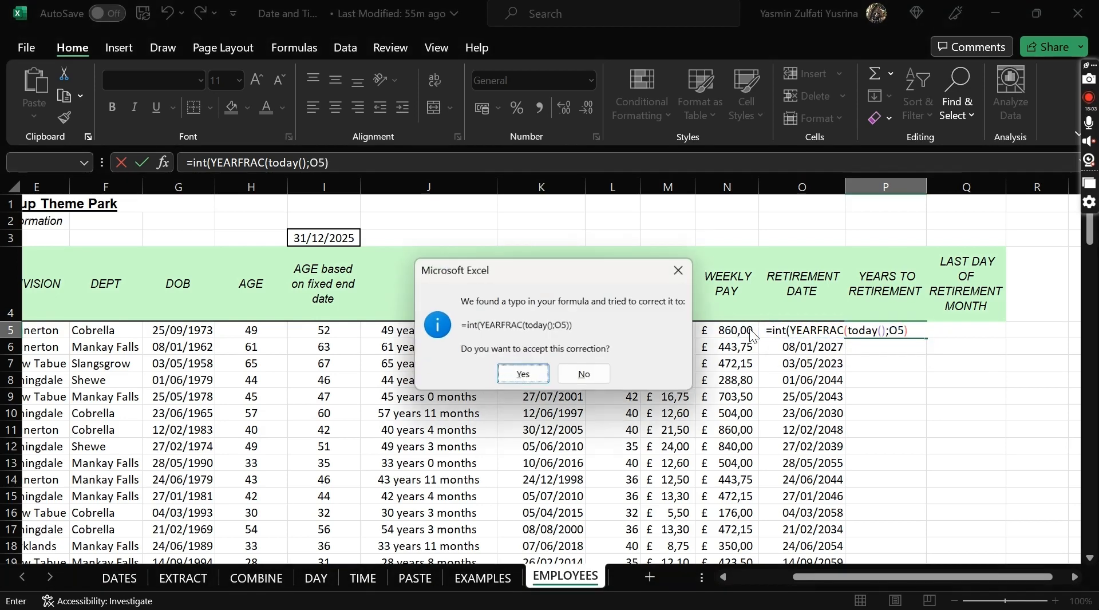
key(Return)
key(Up)
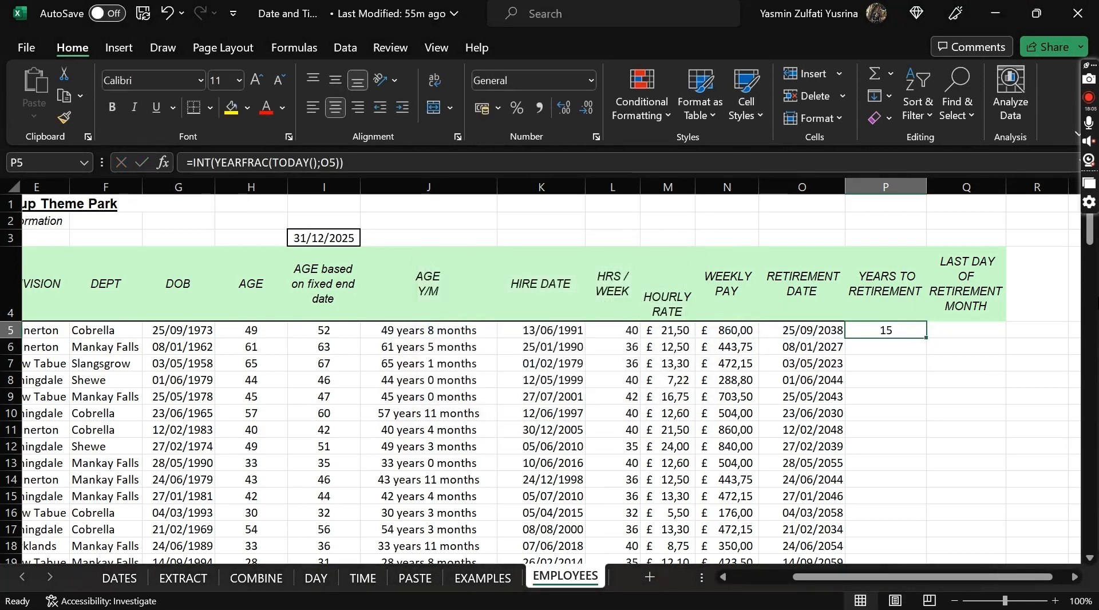
Step: Fill the YEARFRAC formula from P5 down the YEARS TO RETIREMENT column and check the copies in P6 to P8
click(354, 164)
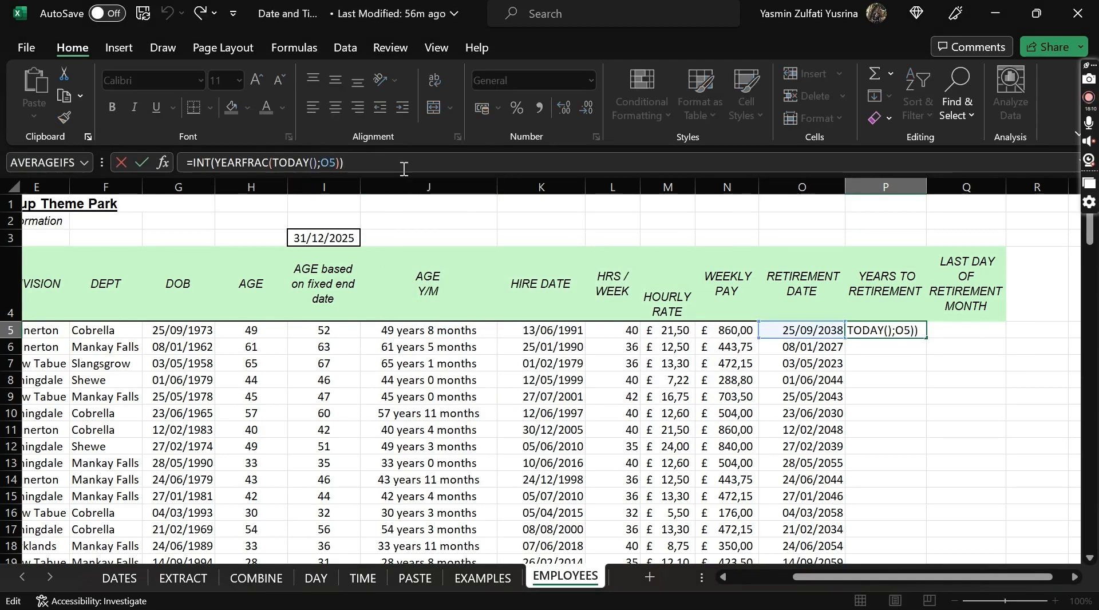
key(Return)
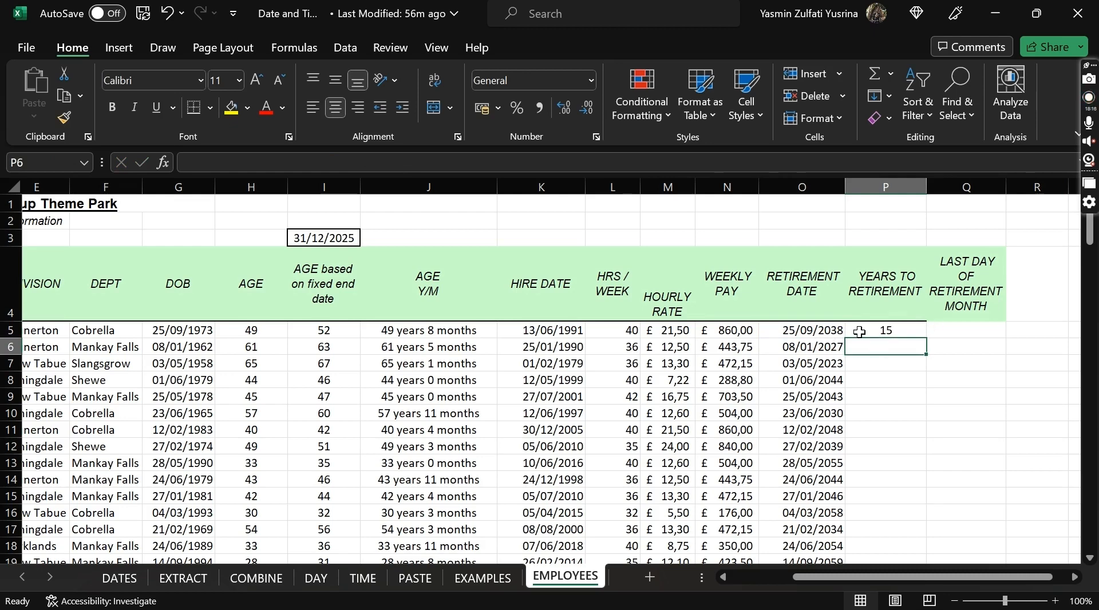
click(917, 331)
double_click(926, 338)
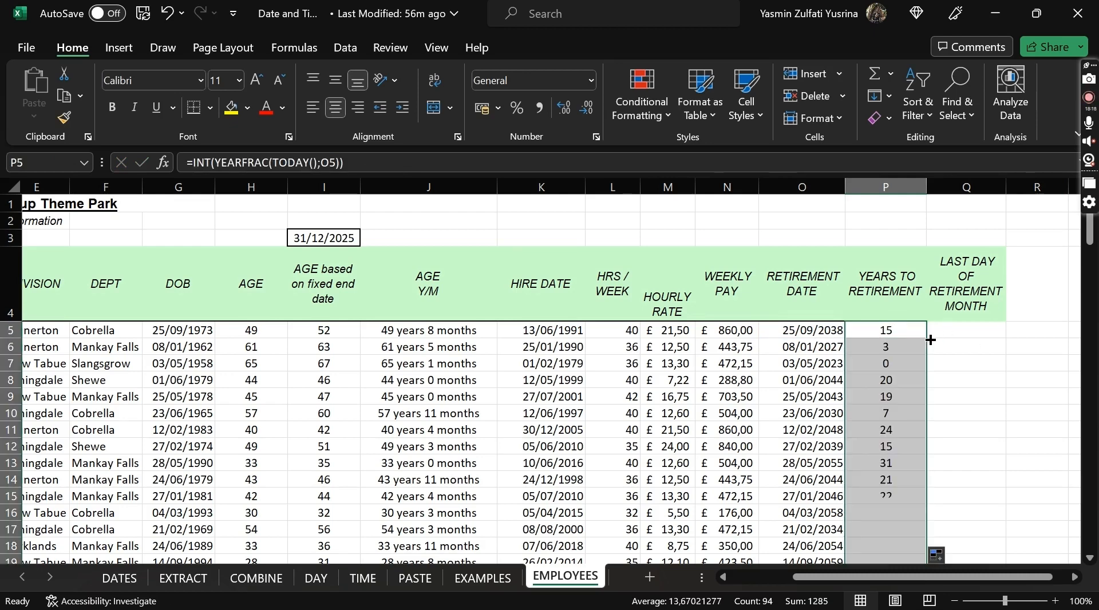
key(Return)
click(891, 348)
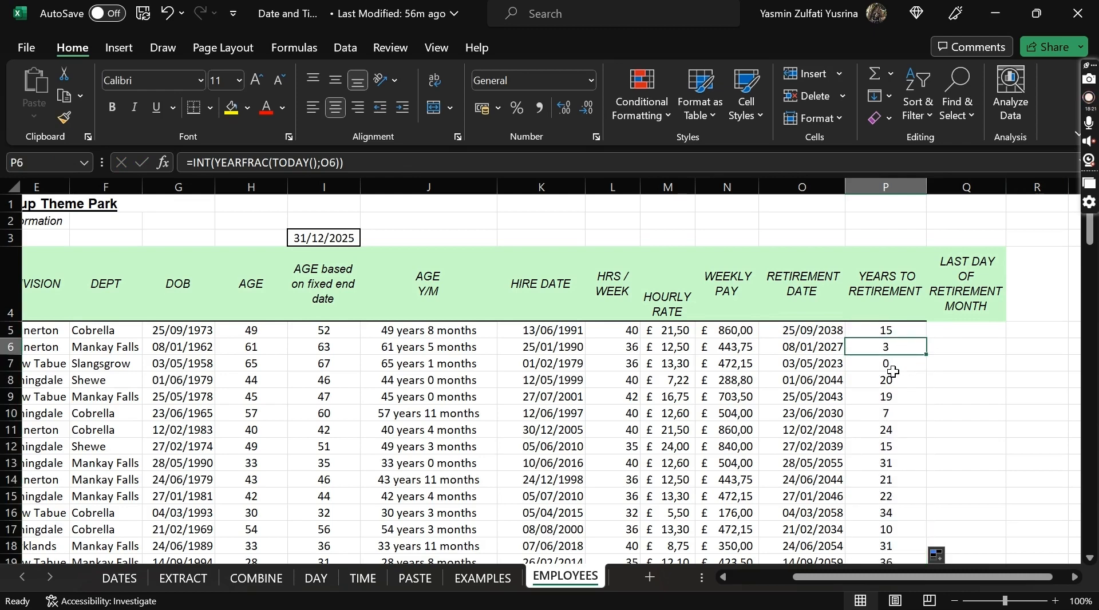
click(892, 367)
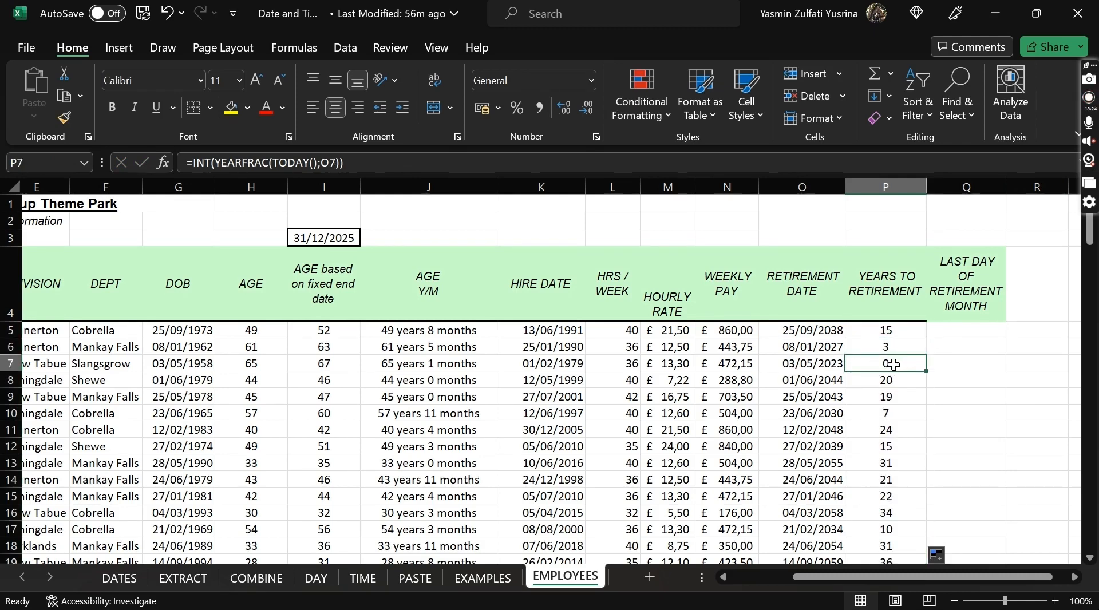
click(896, 380)
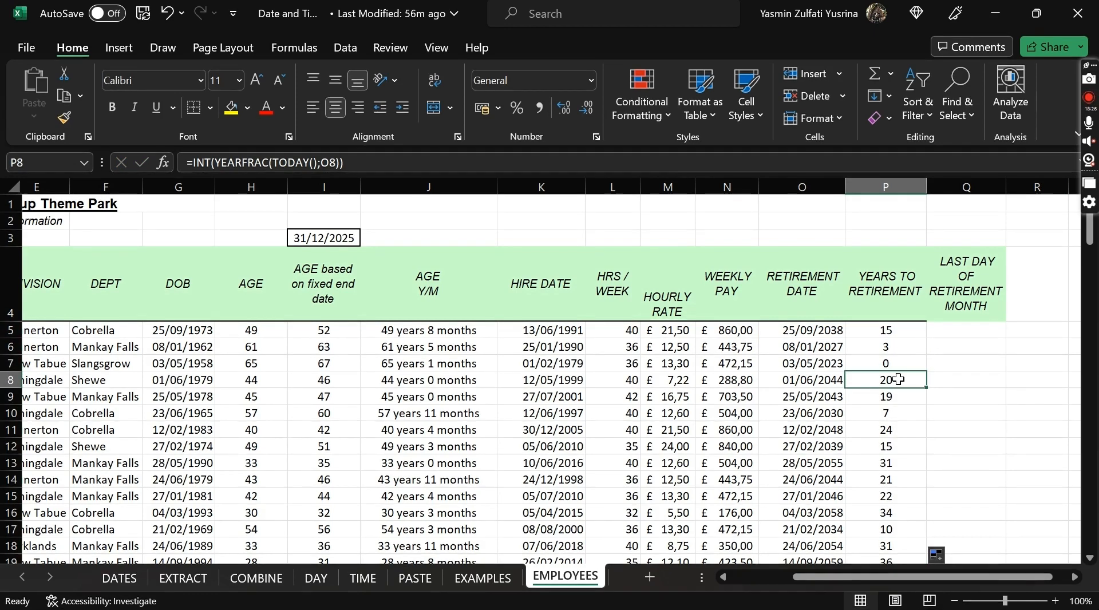
click(898, 328)
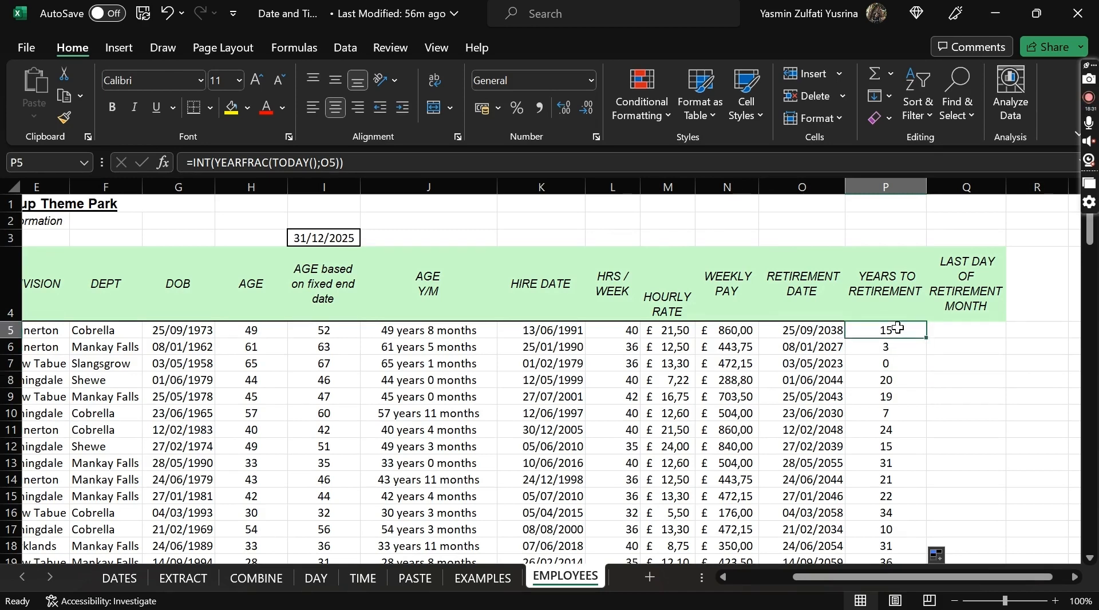
Step: Select Q5 for the last day of the retirement month, switch to the Office 2021 book in Acrobat Reader and go to page 375
click(987, 328)
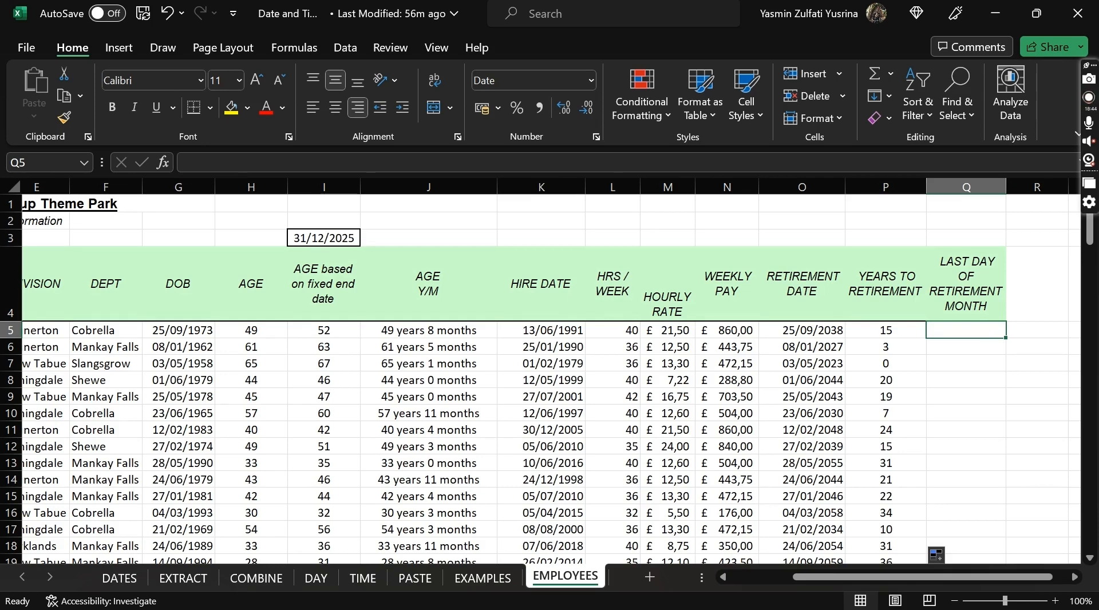
click(27, 590)
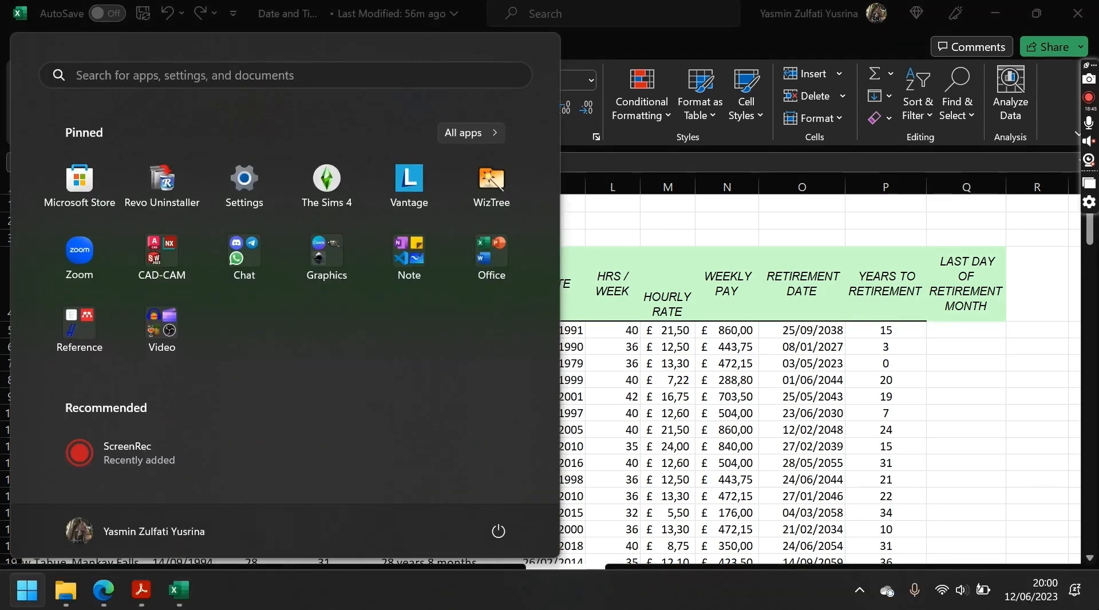
click(132, 593)
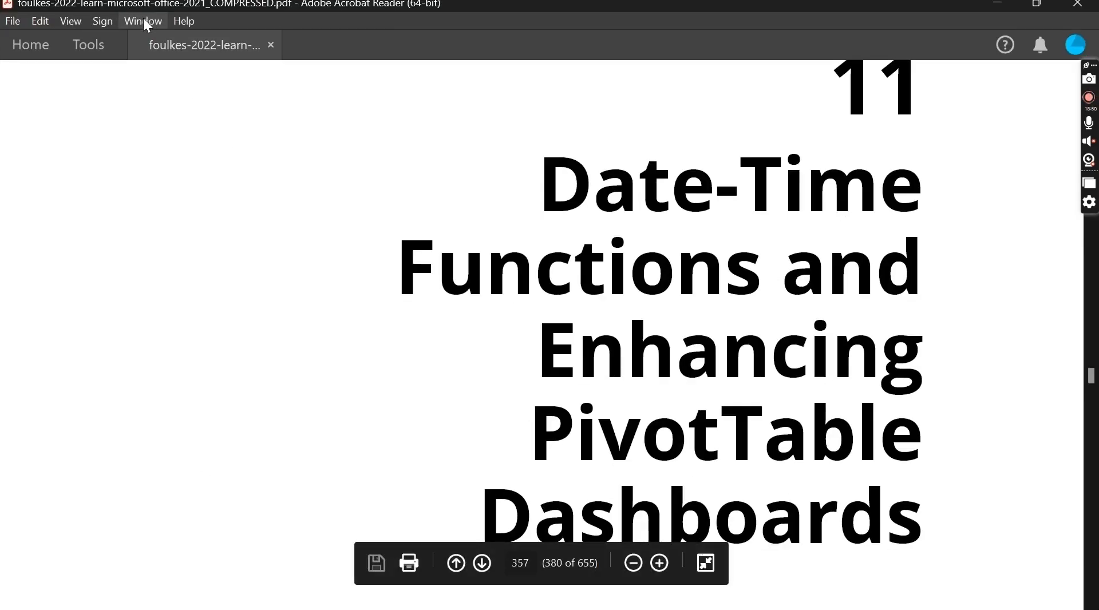
click(520, 566)
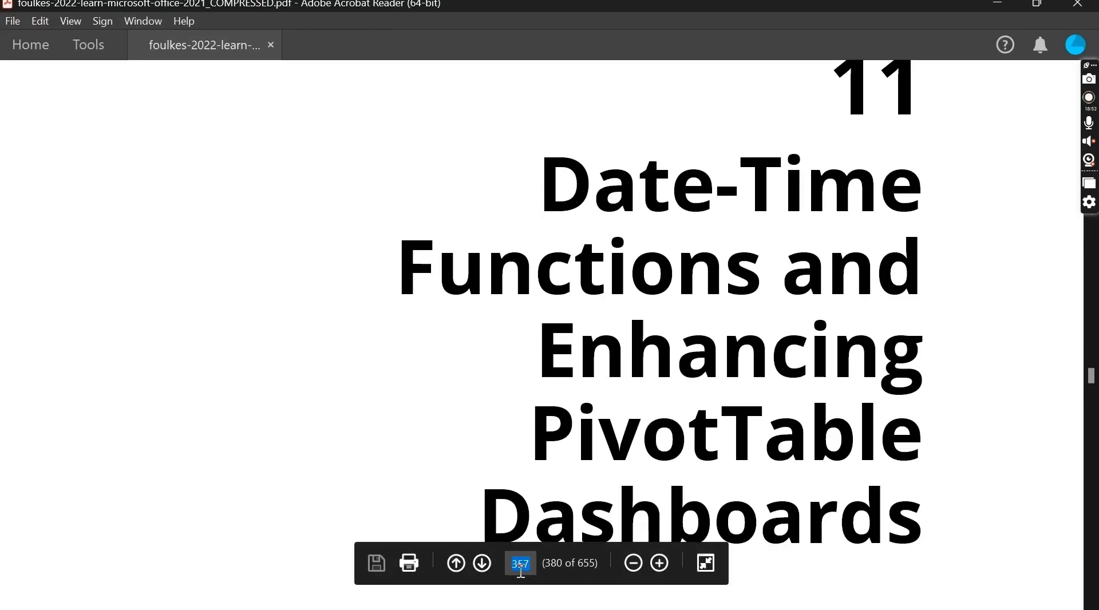
text(3)
key(Return)
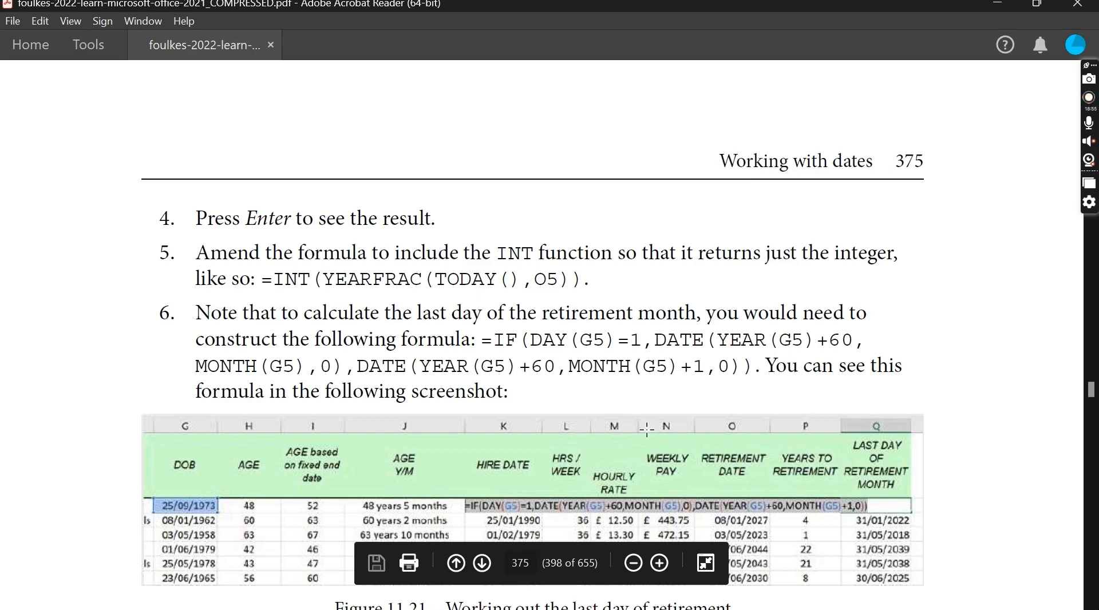
Step: Copy the last-day-of-retirement-month formula from item 6 into an empty Visual Studio Code file and join it into one line
drag(481, 342, 740, 373)
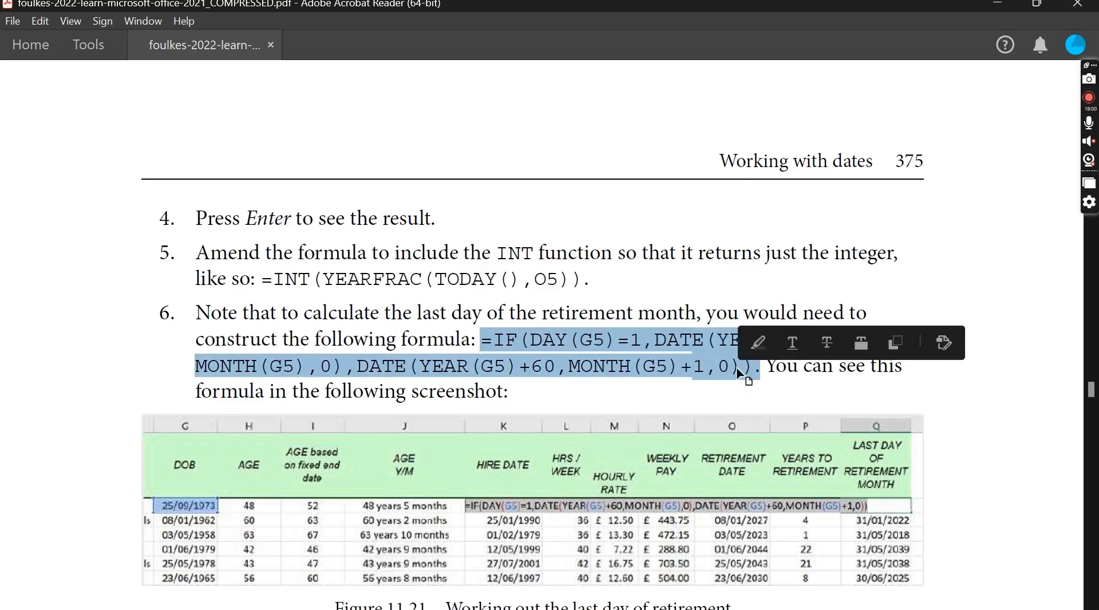
key(super)
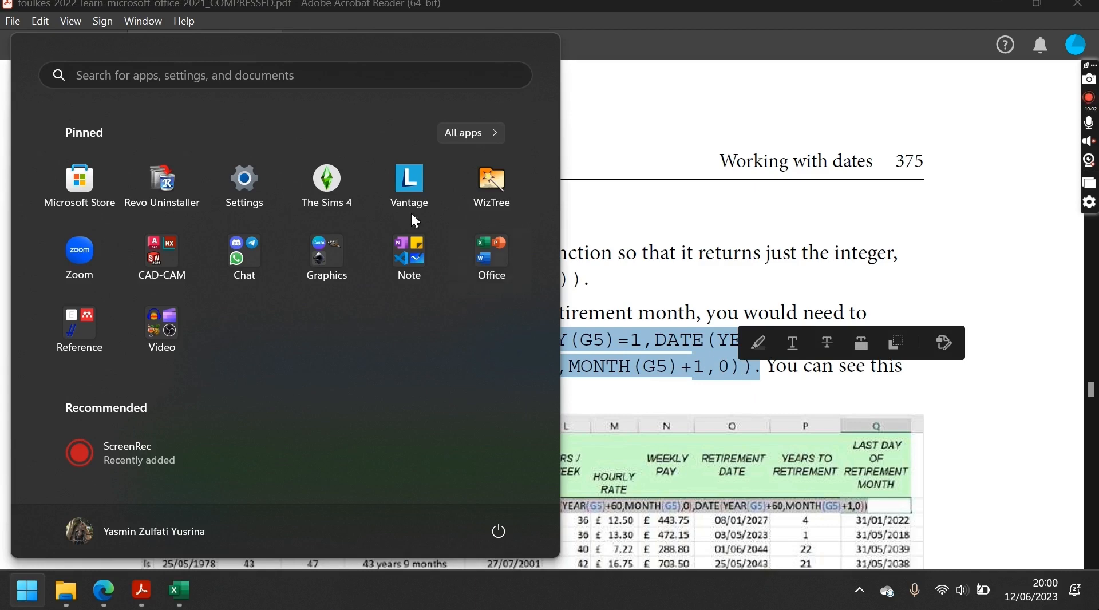
click(410, 256)
click(300, 257)
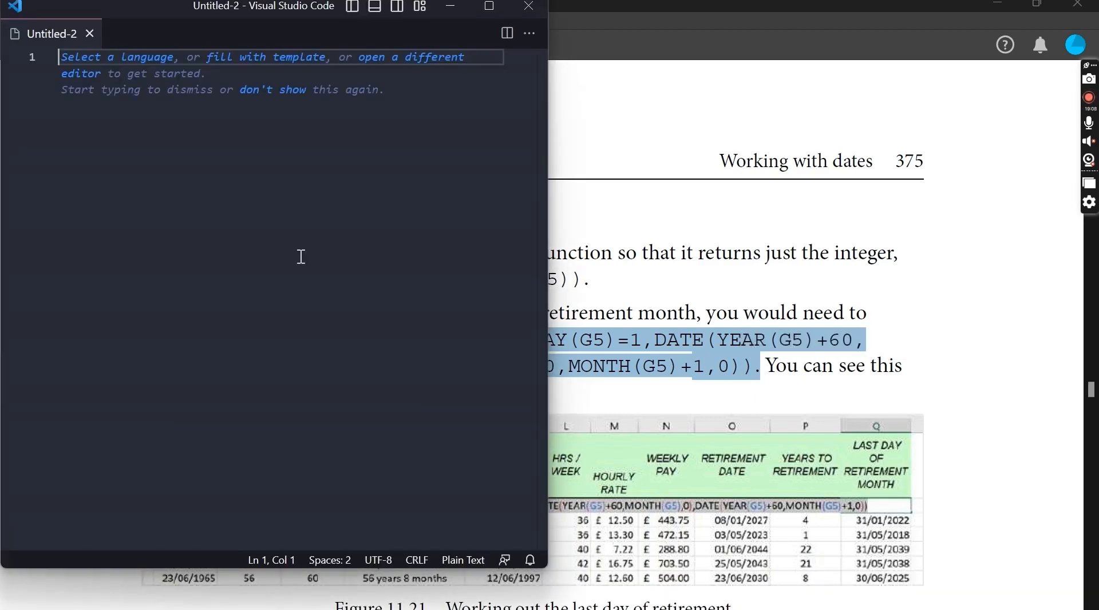
text(=IF(DAY(G5)=1,DATE(YEAR(G5)+60, MONTH(G5),0),DATE(YEAR(G5)+60,MONTH(G5)+1,0)).)
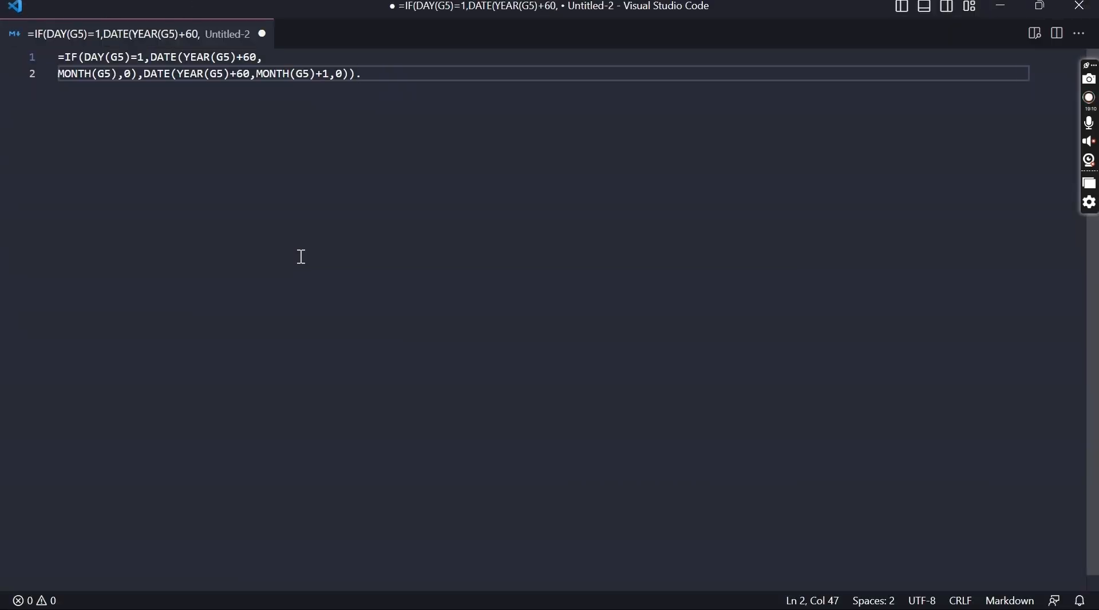
key(Home)
key(BackSpace)
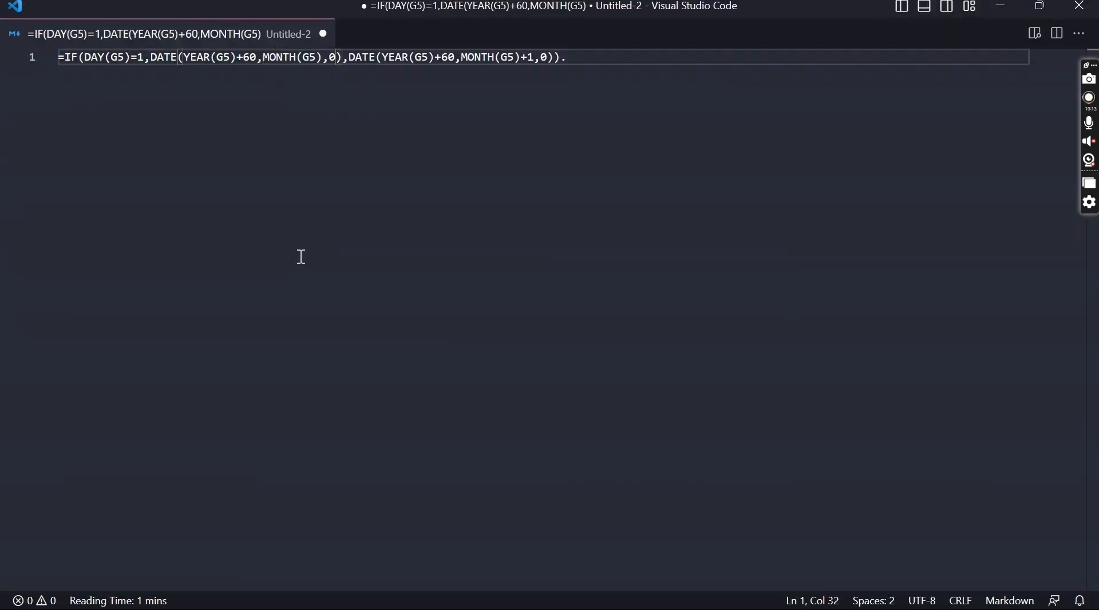
Step: Replace every comma in the formula with a semicolon and delete the full stop at its end
key(ctrl+h)
text(,)
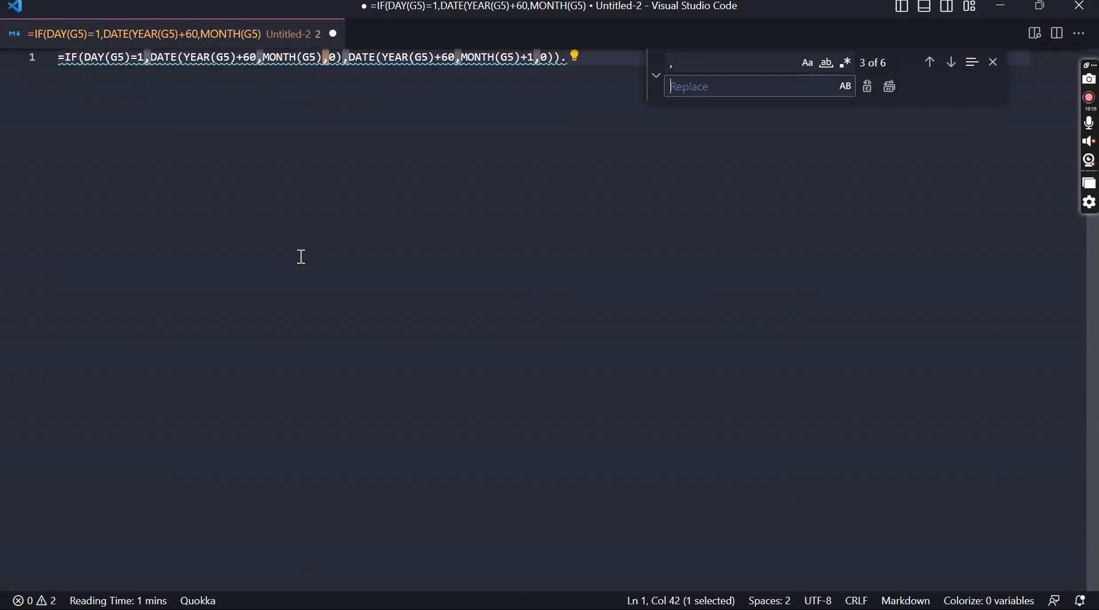
key(Tab)
text(;)
click(892, 88)
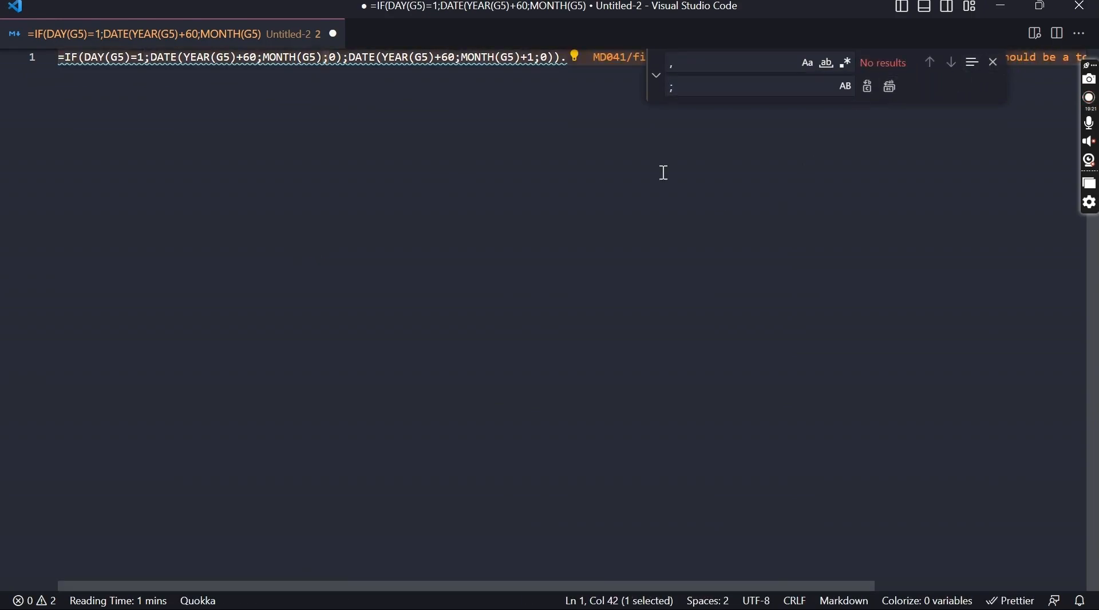
click(996, 62)
click(625, 58)
key(BackSpace)
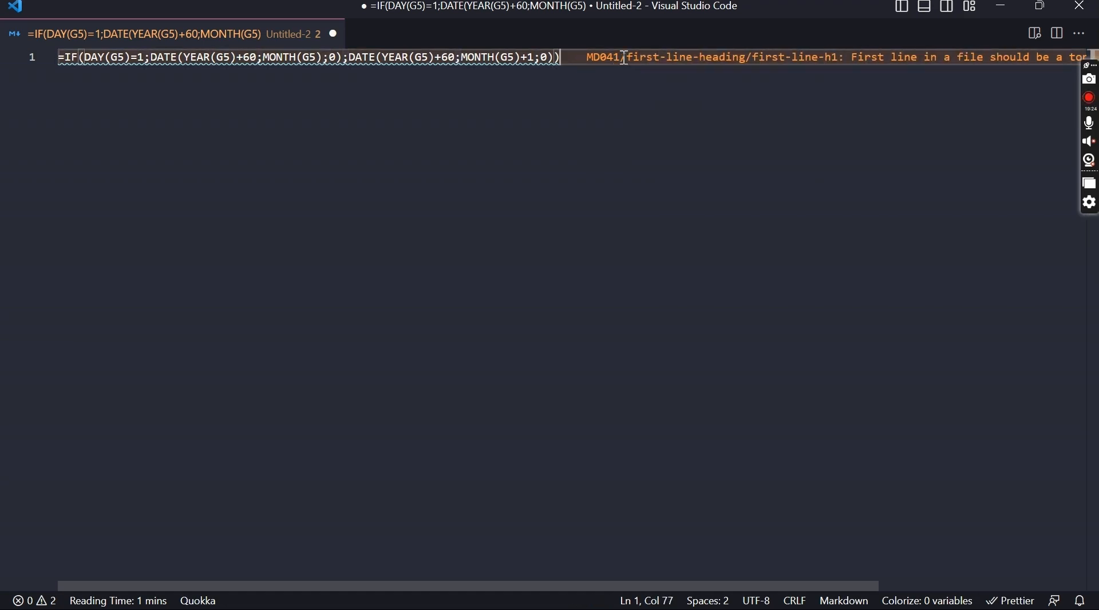
Step: Copy the whole formula, empty and close the Visual Studio Code file, and paste the formula into Q5 in Excel
key(ctrl+a)
key(ctrl+c)
key(BackSpace)
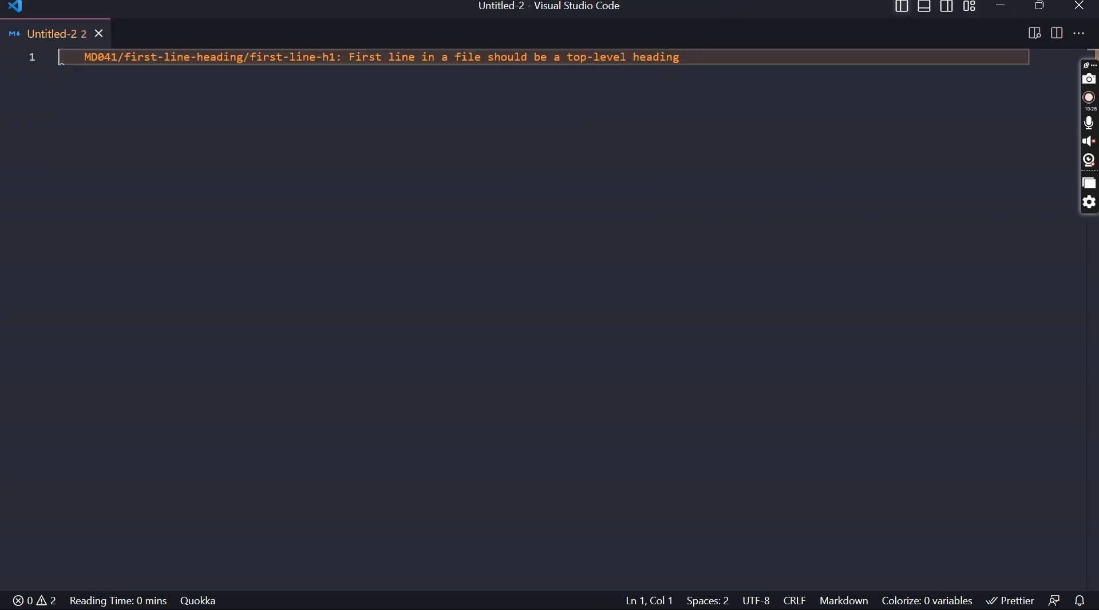
click(1081, 7)
click(1053, 6)
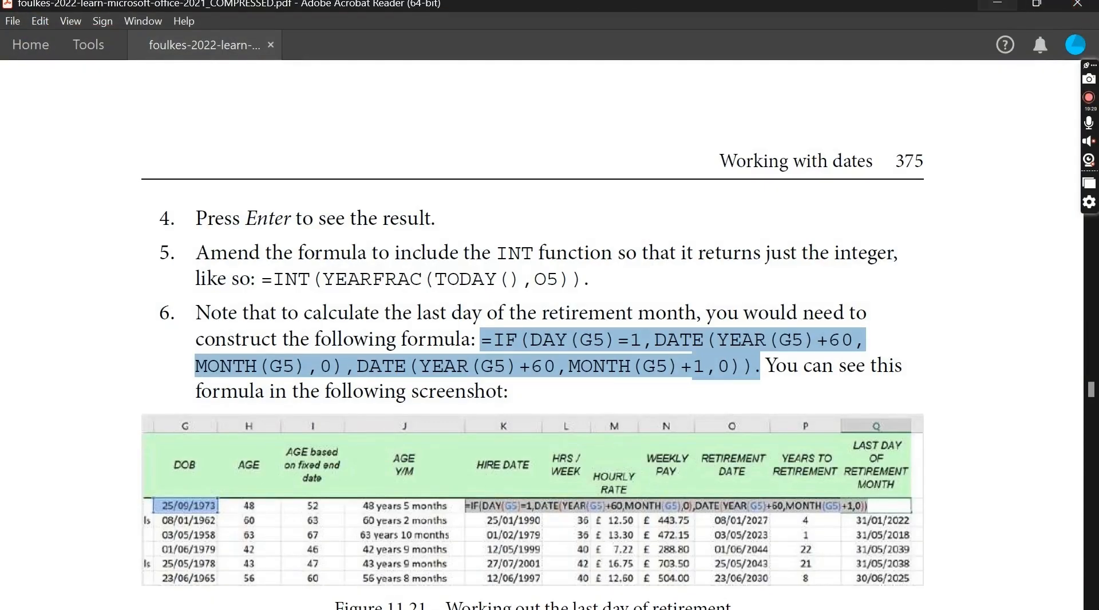
click(306, 161)
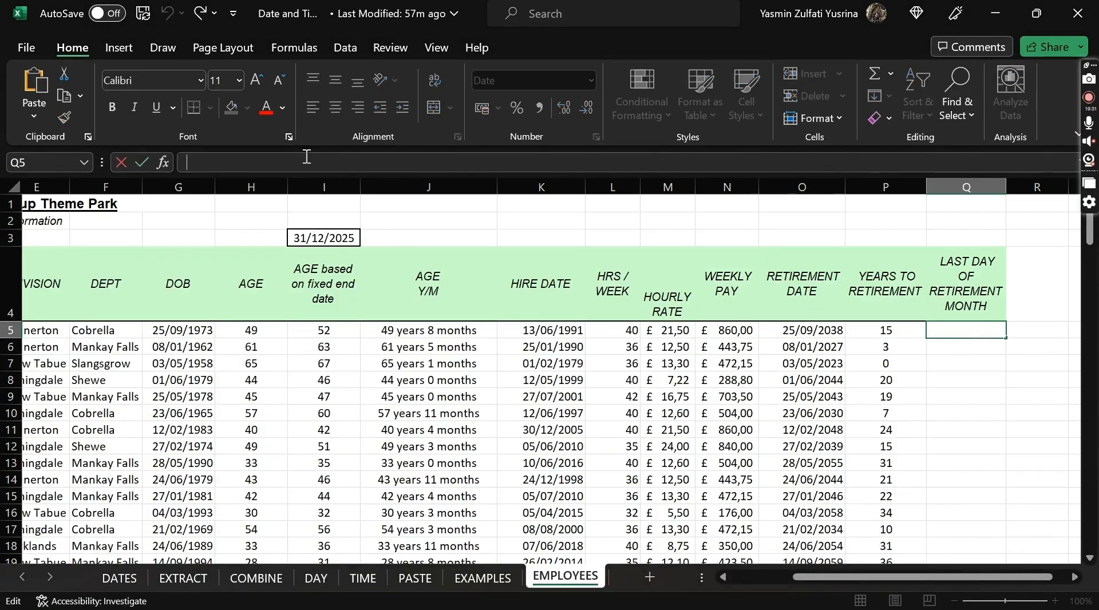
key(ctrl+v)
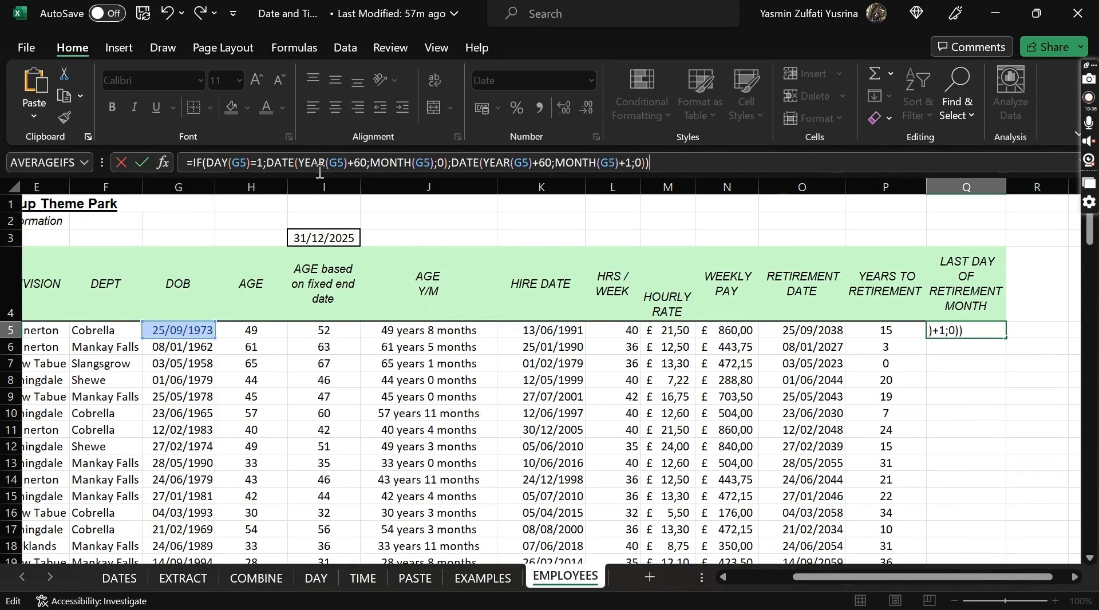
Step: Change both year additions in the Q5 formula to +65 and enter it
click(369, 162)
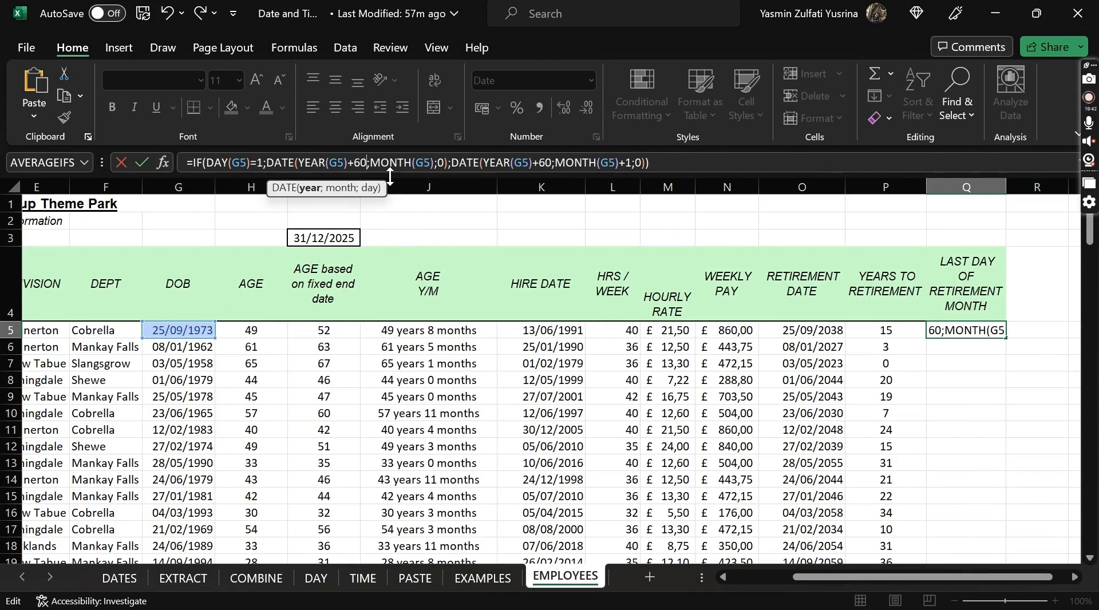
key(BackSpace)
text(5)
click(553, 162)
key(BackSpace)
text(5)
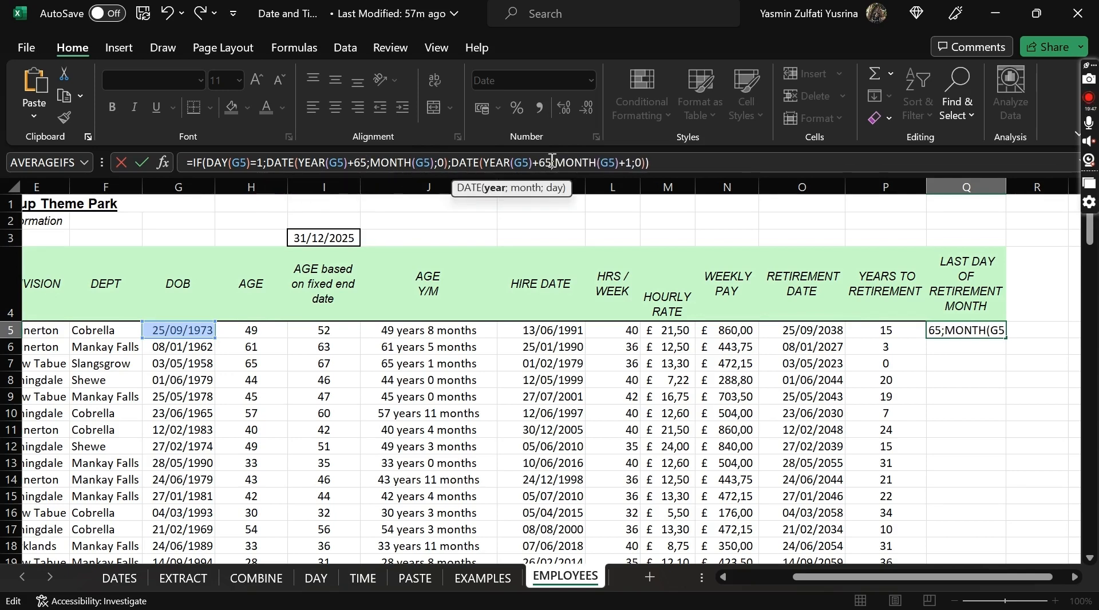
key(Return)
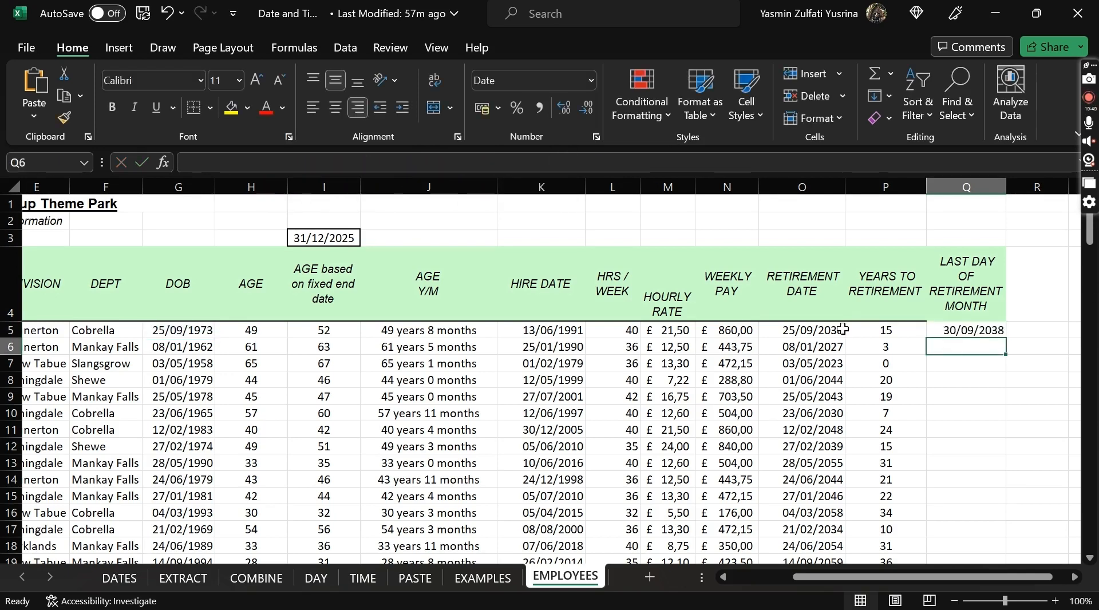
Step: Compare Q5 with the O5 retirement date, fill Q5's formula down the LAST DAY OF RETIREMENT MONTH column and check several copies
click(776, 330)
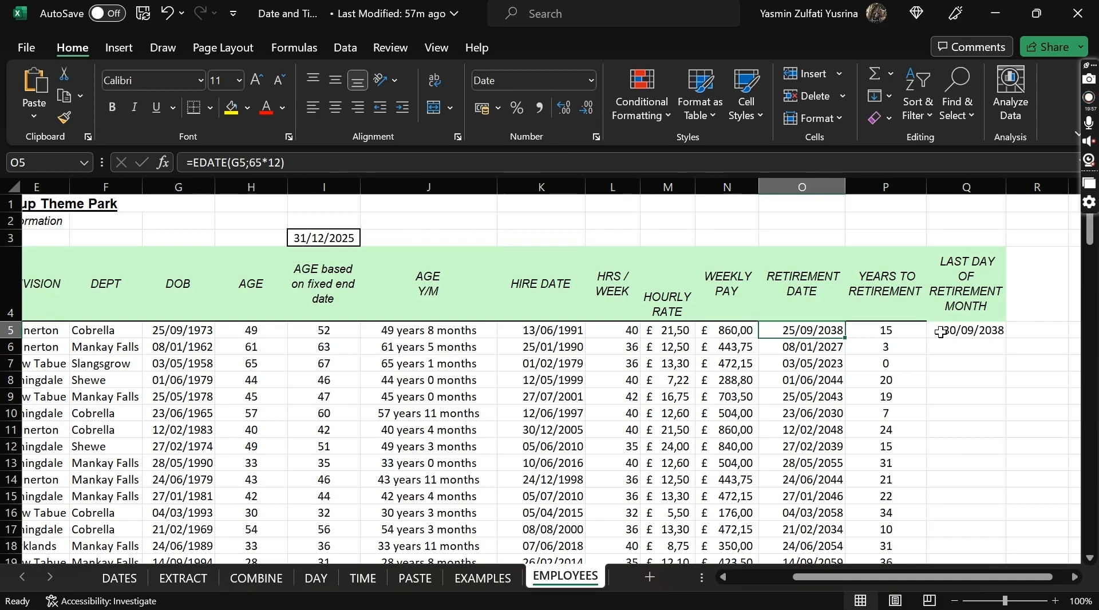
click(996, 331)
double_click(1003, 339)
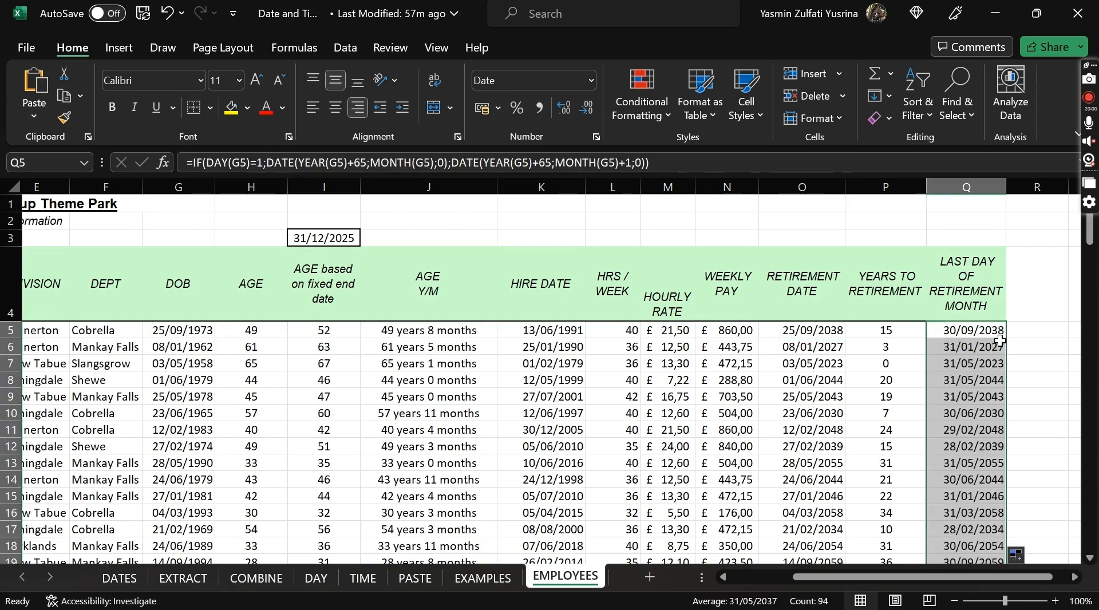
click(943, 347)
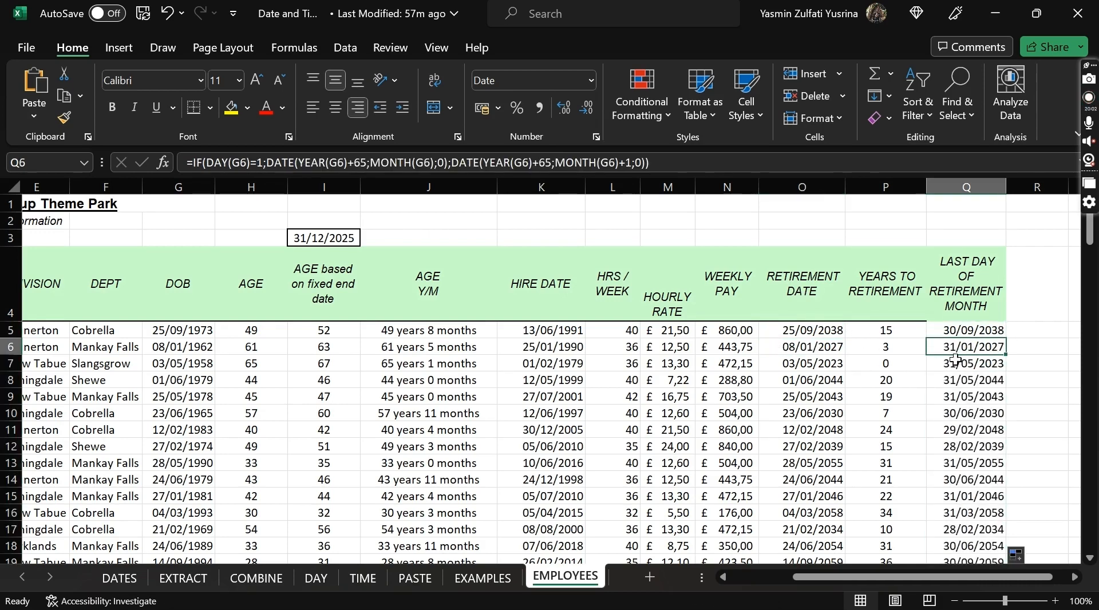
click(972, 413)
click(968, 330)
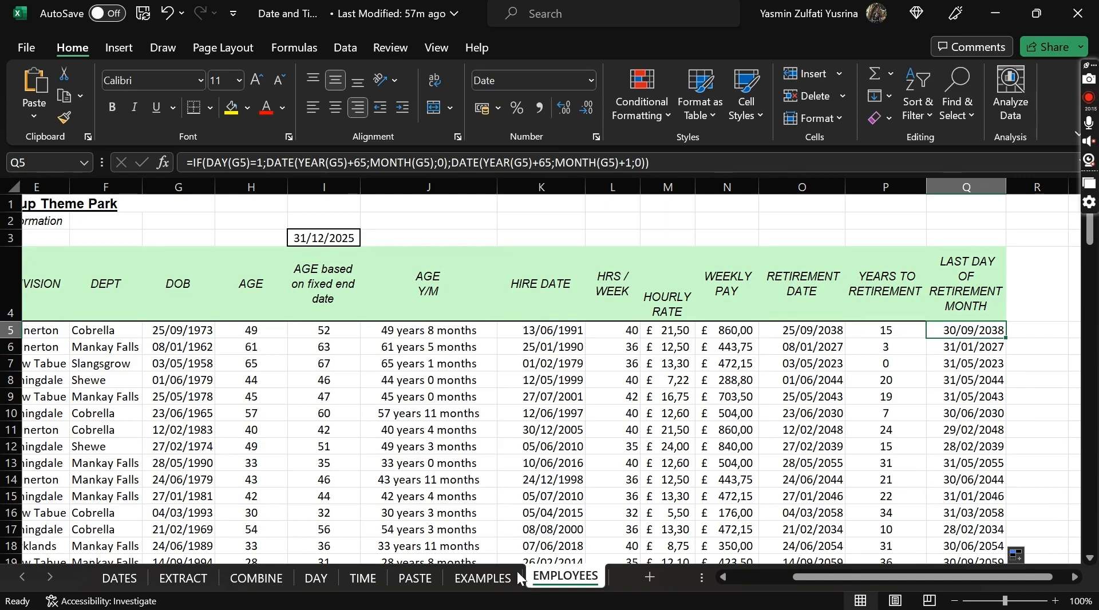
Step: Open the EXAMPLES sheet, find the empty Last Payment Due column and inspect the EDATE formula in G3
click(485, 579)
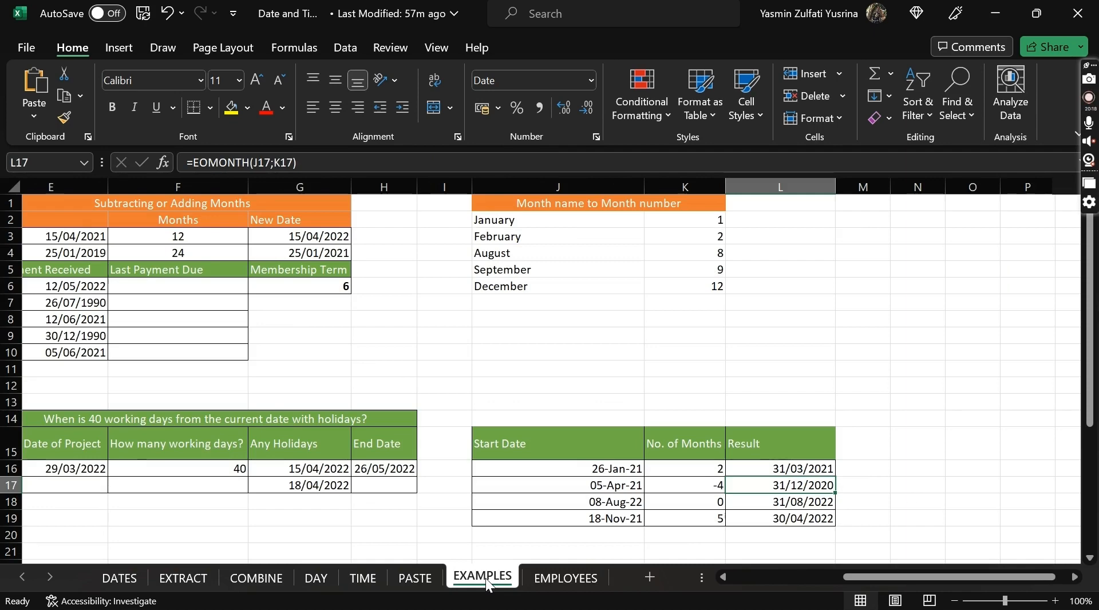
scroll(369, 327, left, 2)
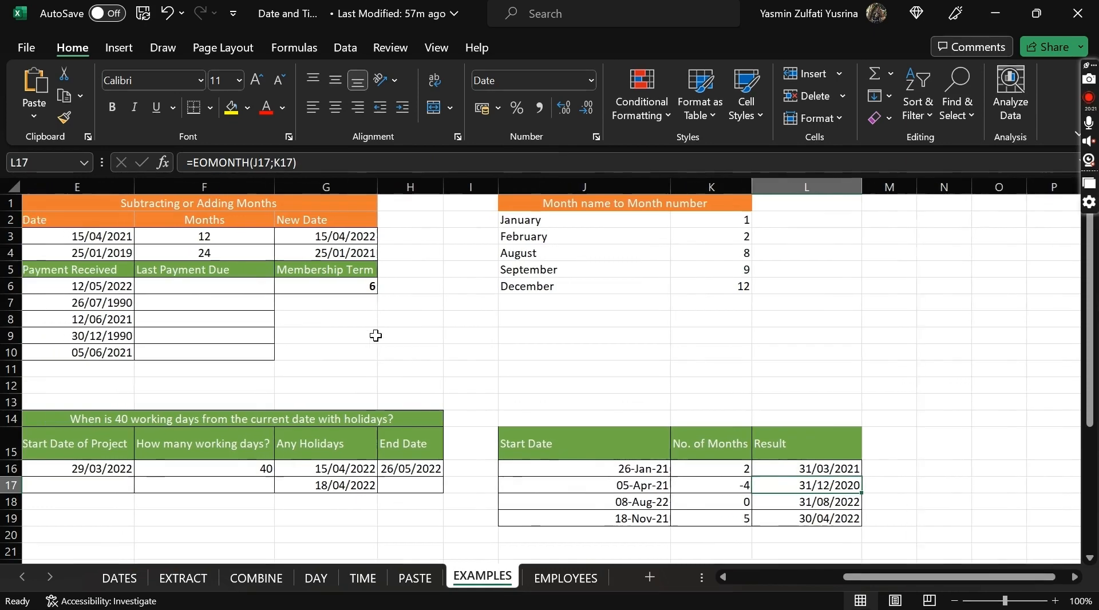
scroll(376, 335, left, 3)
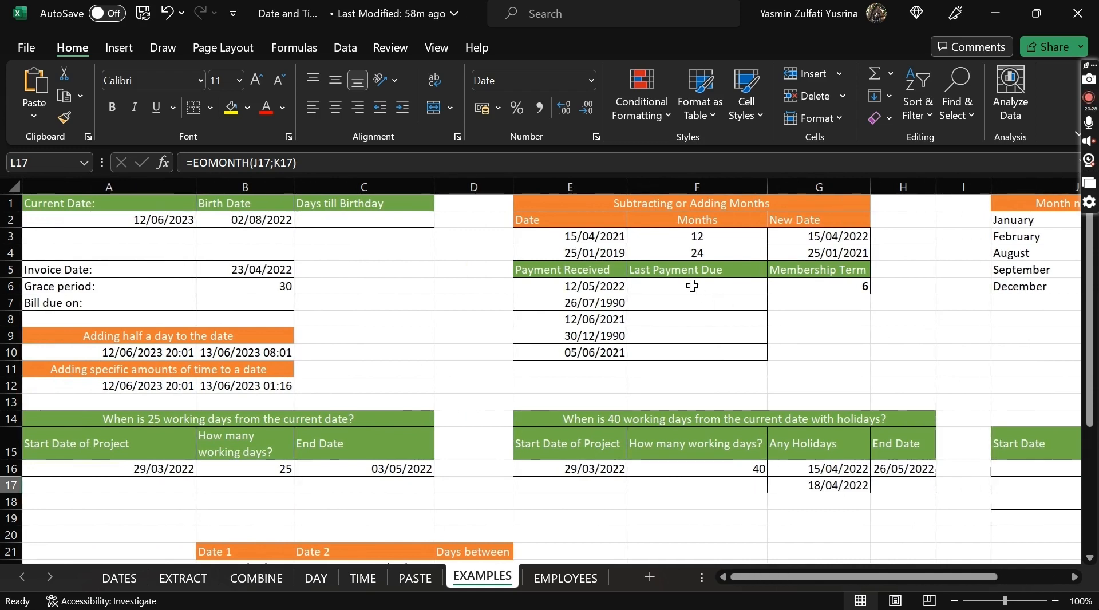
click(692, 286)
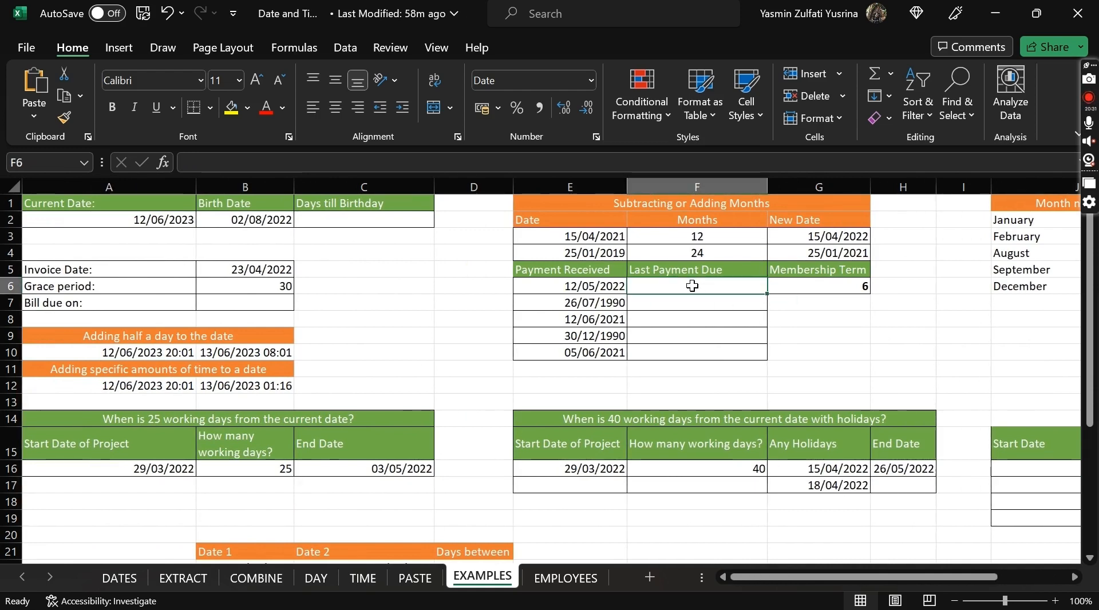
click(813, 235)
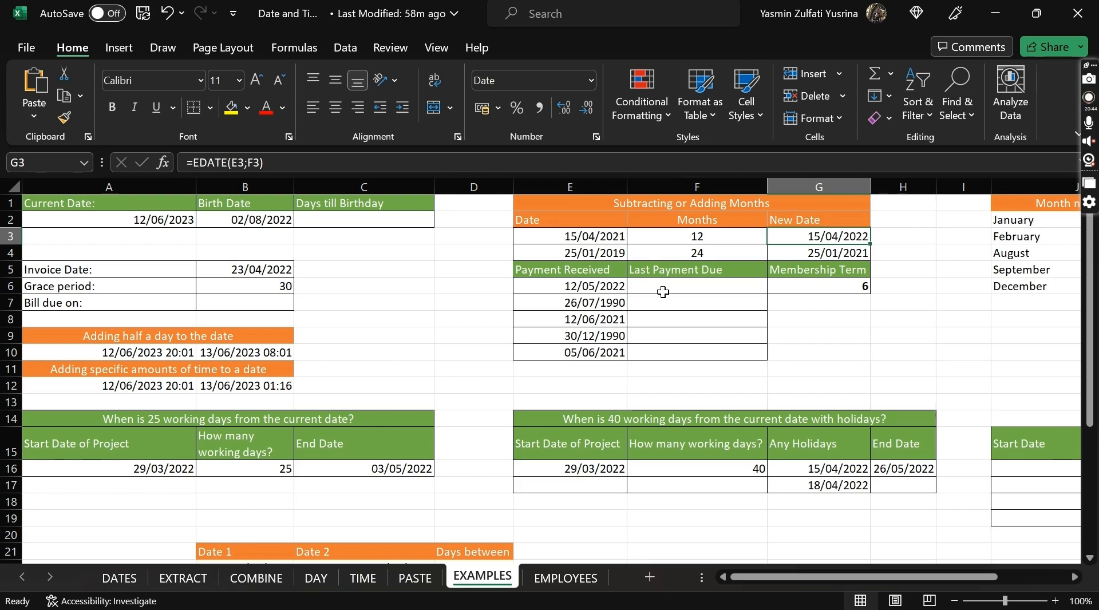
text(=)
key(Escape)
Step: Enter =EDATE(E6;G6) in F6 to calculate the last payment due from the membership term
click(694, 289)
text(=eda)
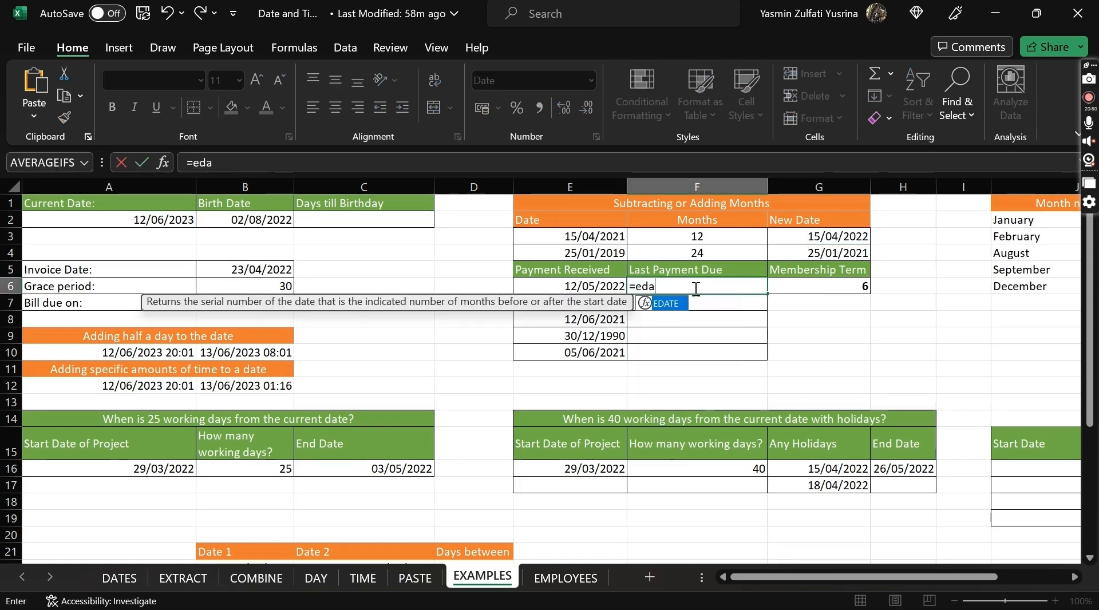
key(Tab)
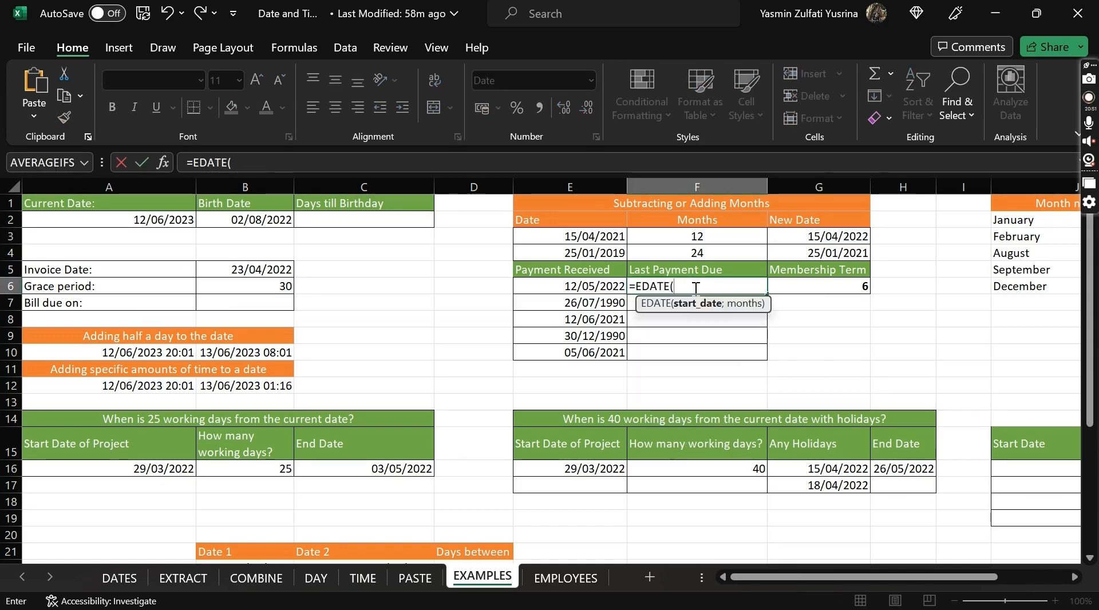
click(563, 286)
text(;)
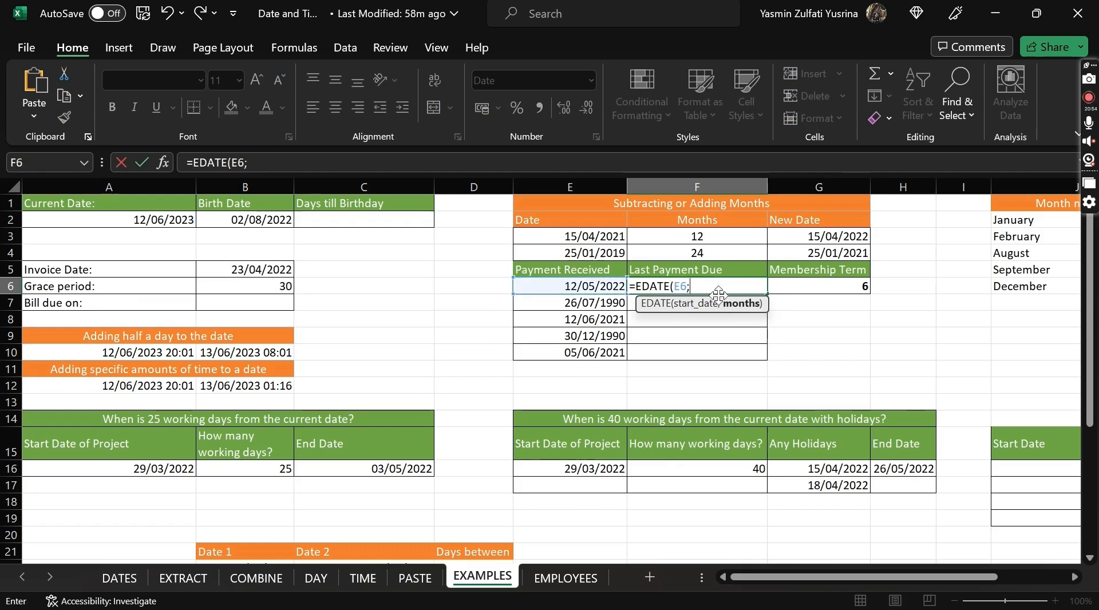
click(841, 287)
text())
key(Return)
key(Up)
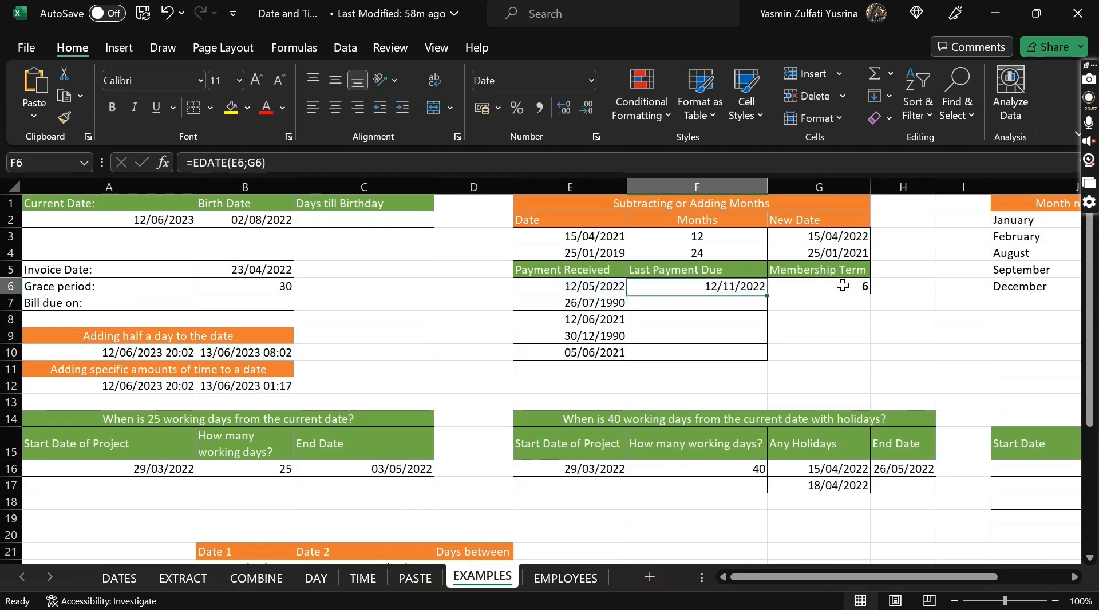
Step: Fill the EDATE formula from F6 down to F10 and inspect the cell references in F7
drag(767, 294, 767, 358)
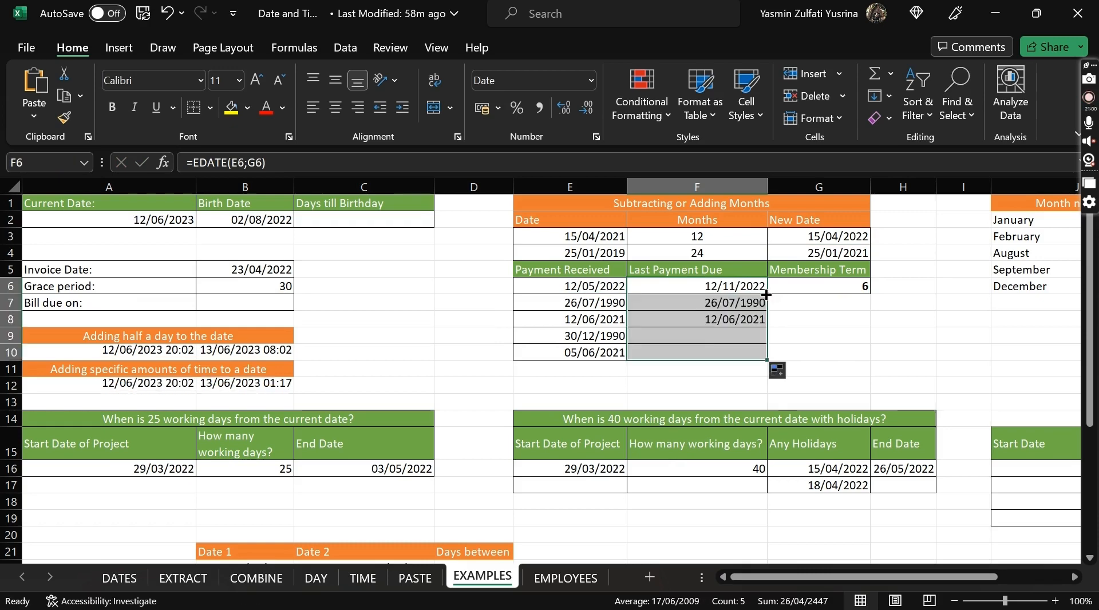
click(709, 299)
double_click(709, 299)
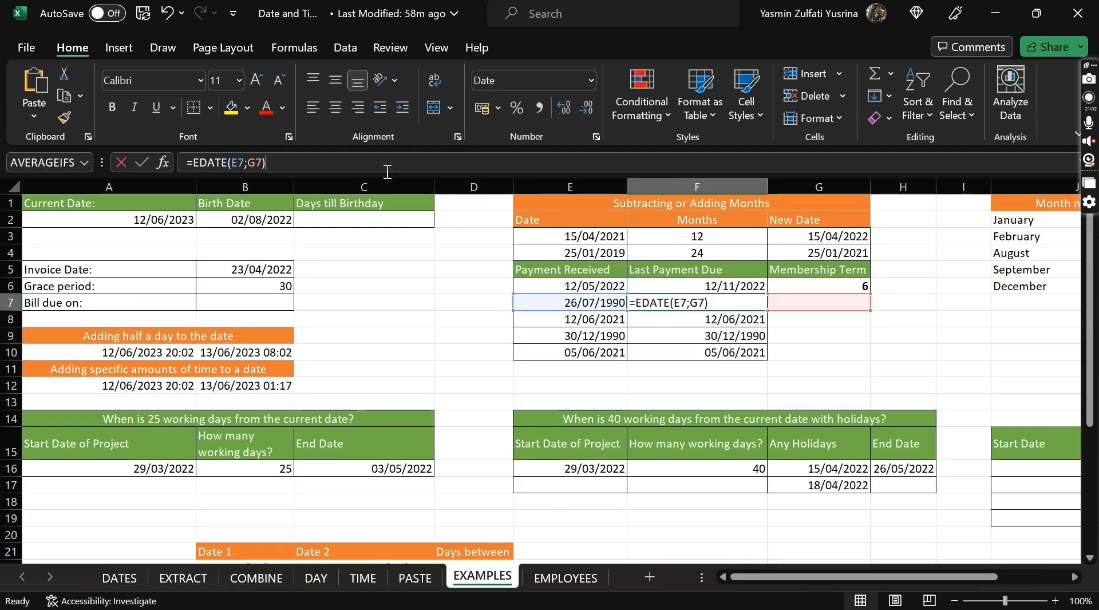
key(Escape)
Step: Make the membership term reference in F6 absolute as =EDATE(E6;$G$6) and fill the formula down to F10
click(737, 286)
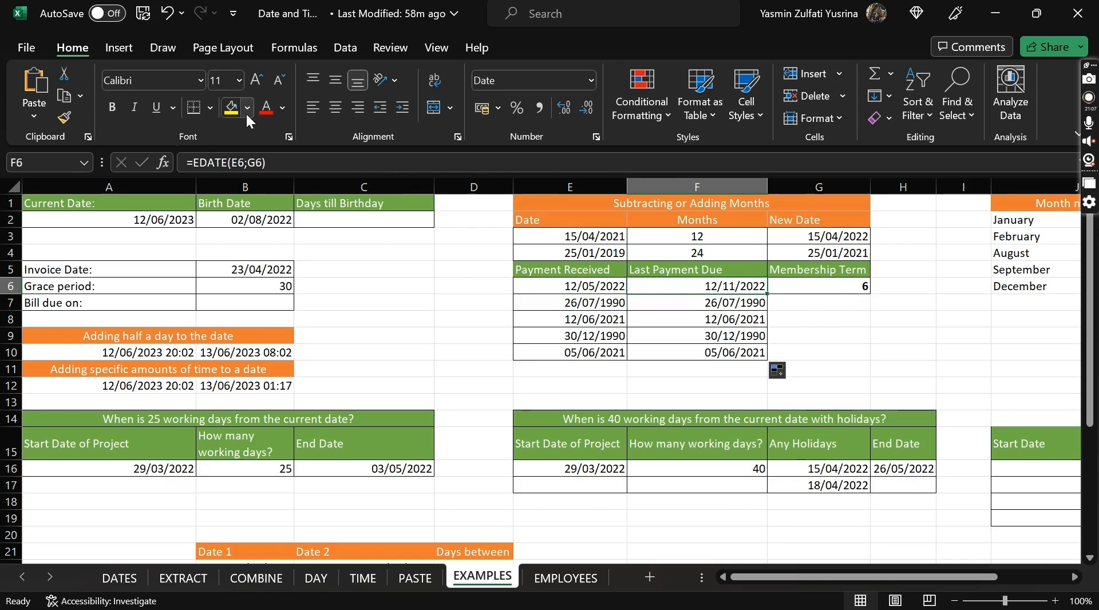
click(258, 163)
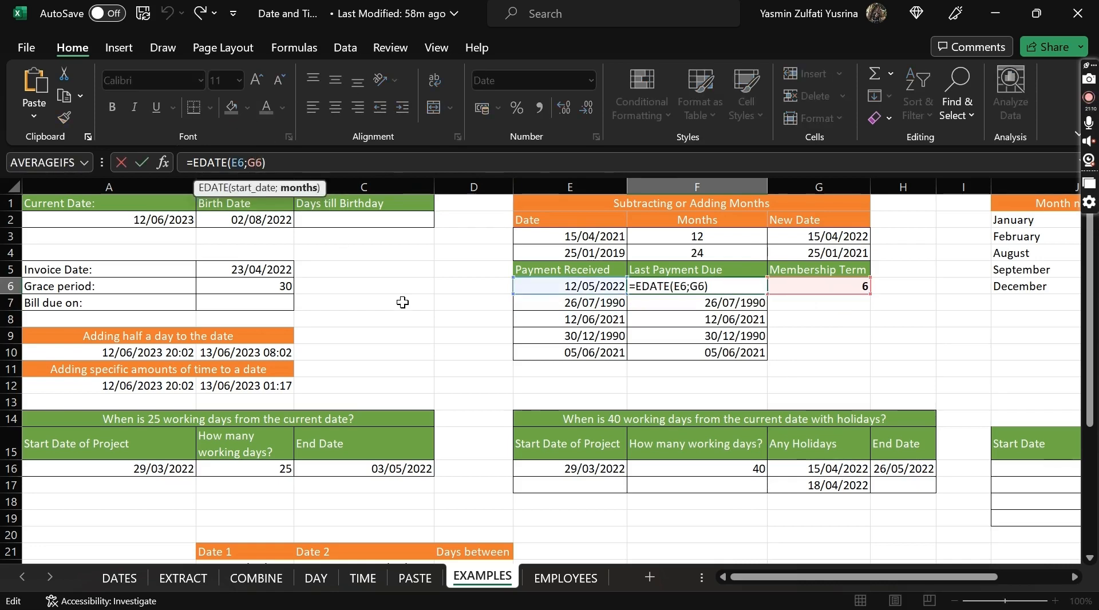
key(F4)
key(Return)
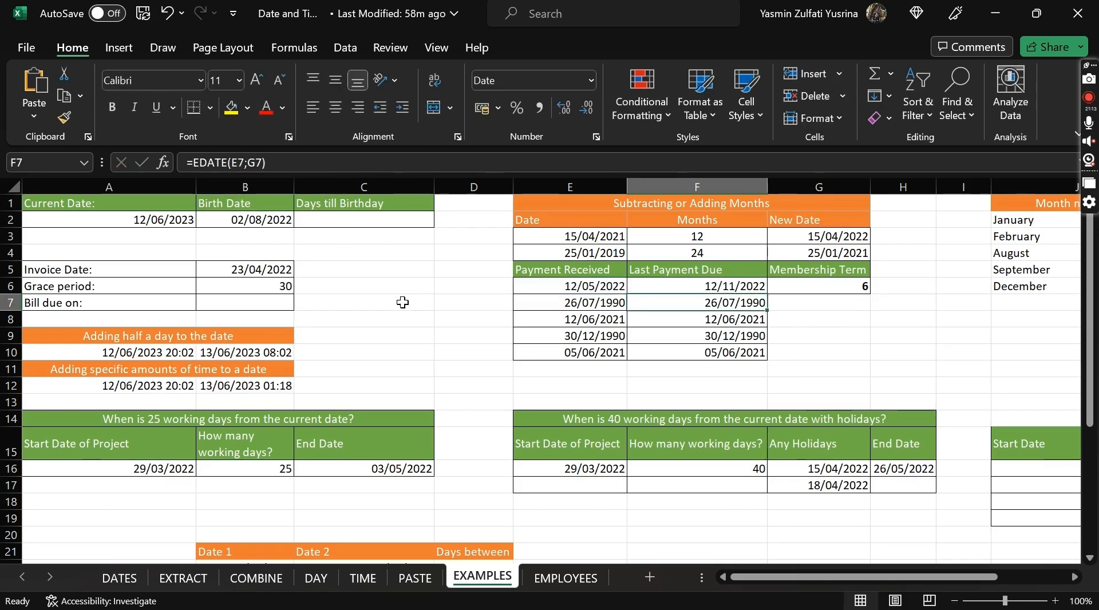
click(742, 290)
double_click(768, 293)
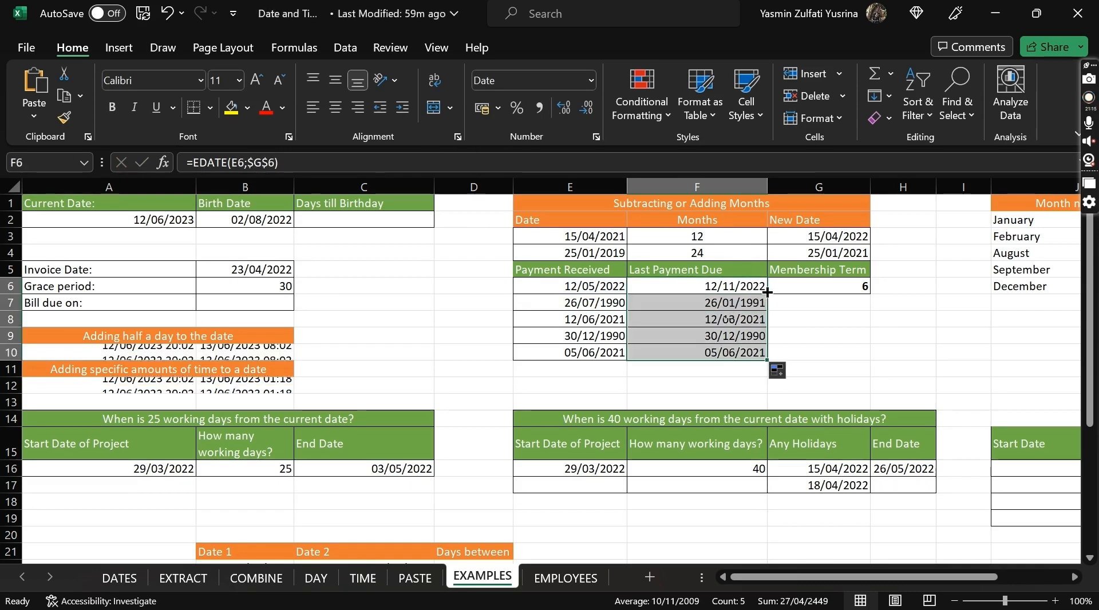
click(752, 292)
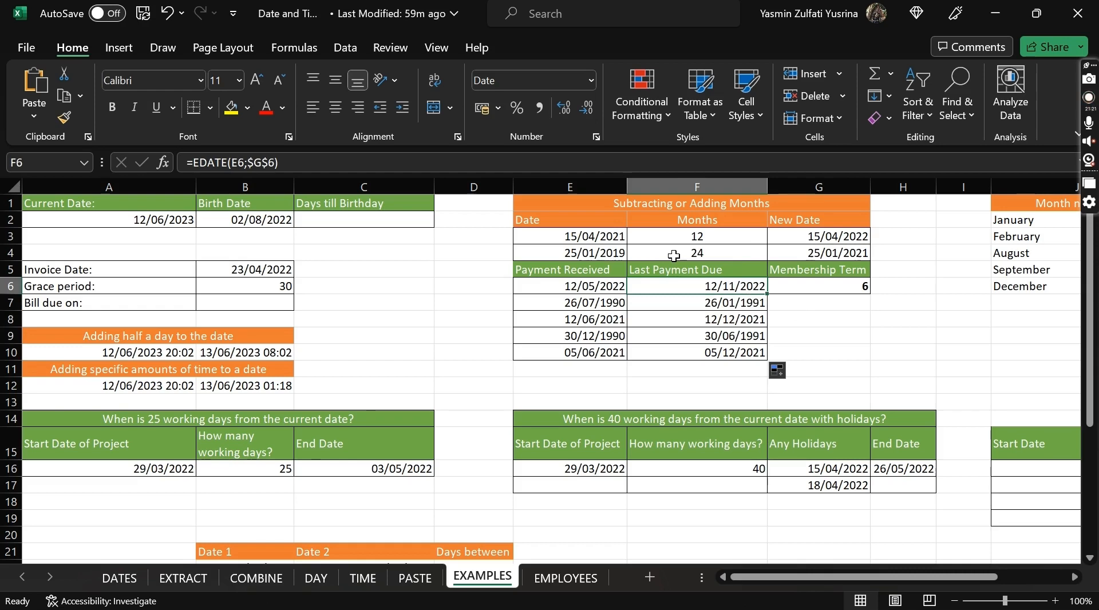
Step: Enter =DAYS360(B22;C22) in D22 under Days between and fill the formula down to D31
scroll(445, 316, down, 2)
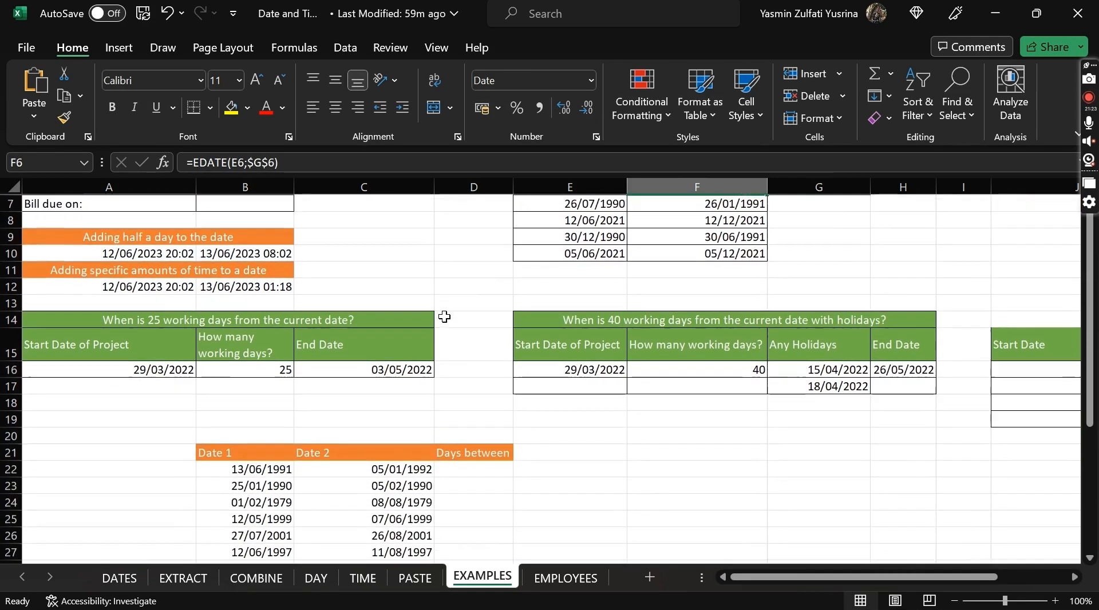
scroll(445, 317, down, 2)
click(482, 361)
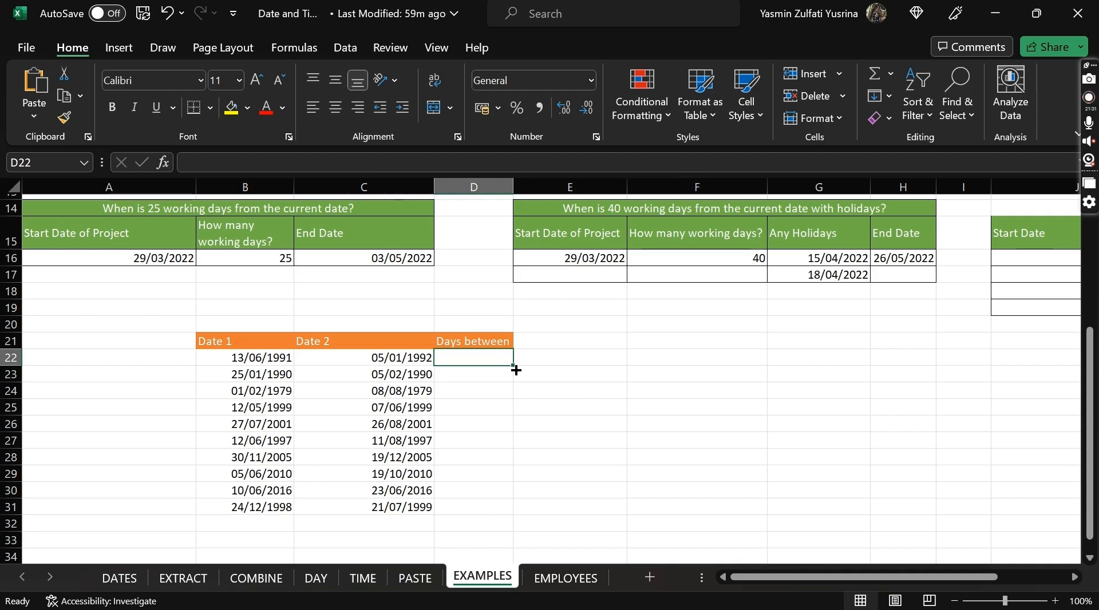
text(=days3)
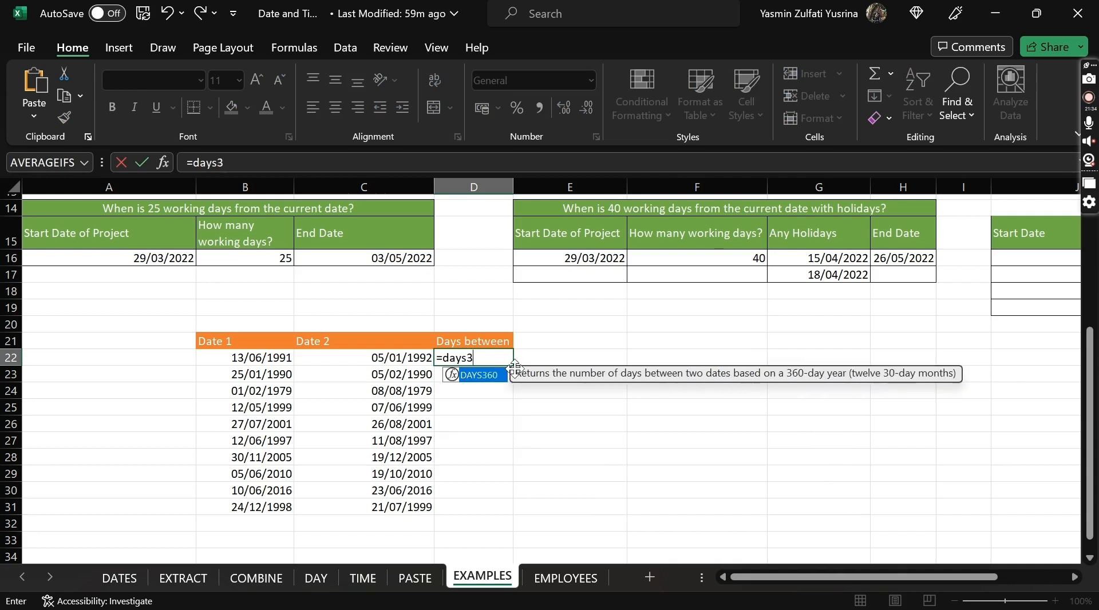
key(Tab)
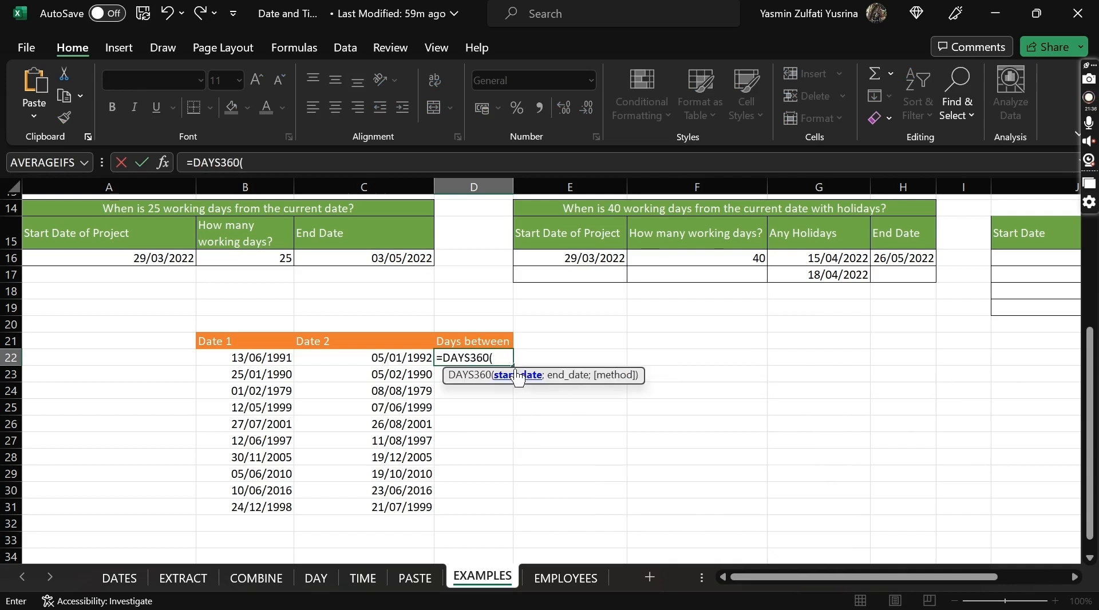
click(261, 357)
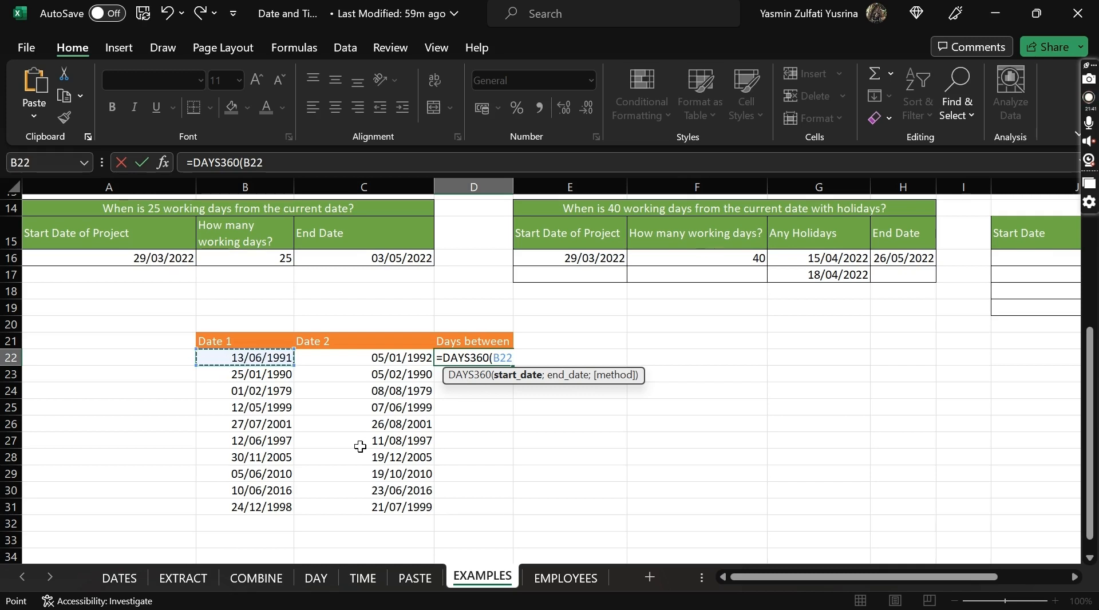
text(;)
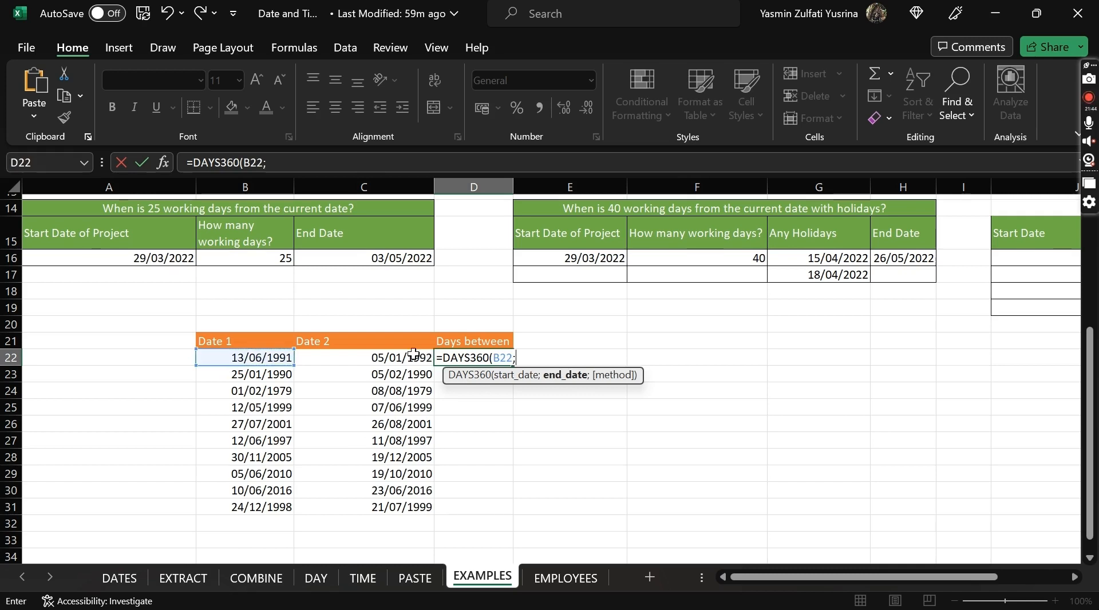
click(359, 364)
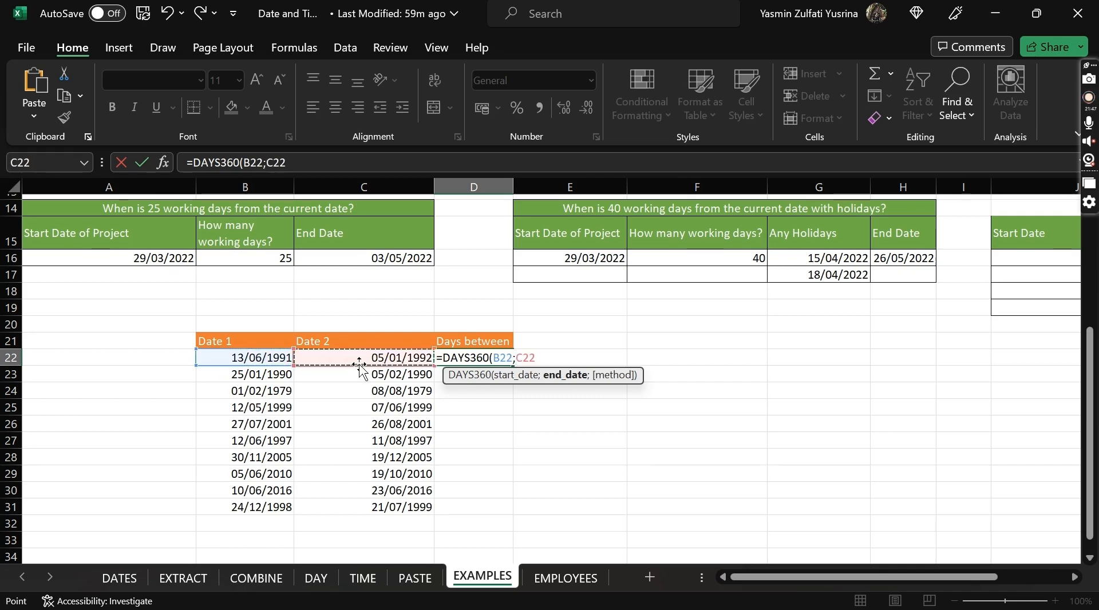
key(Return)
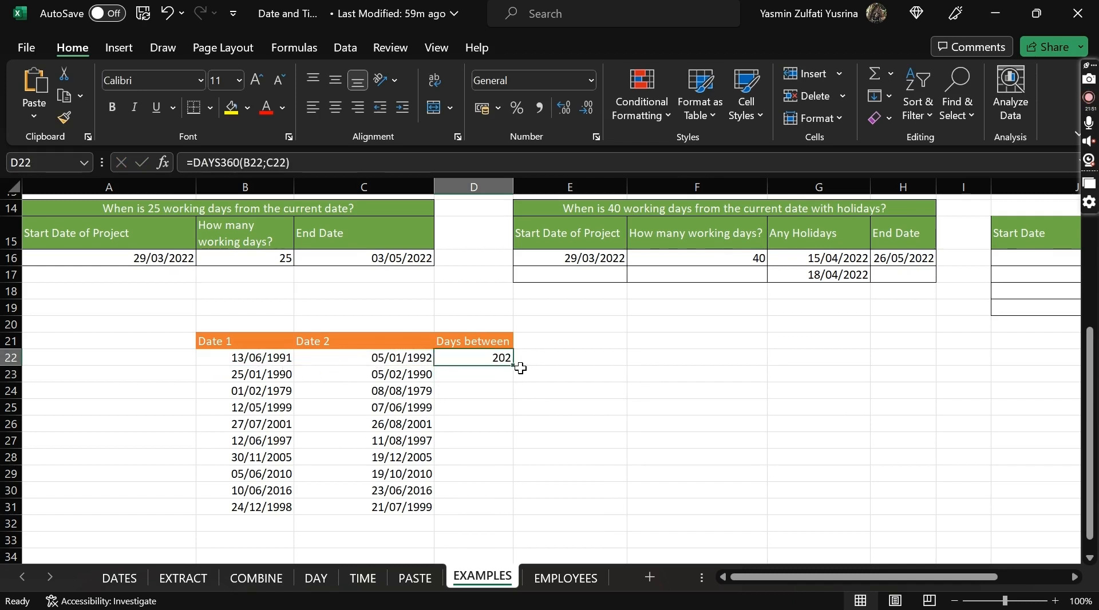
double_click(517, 366)
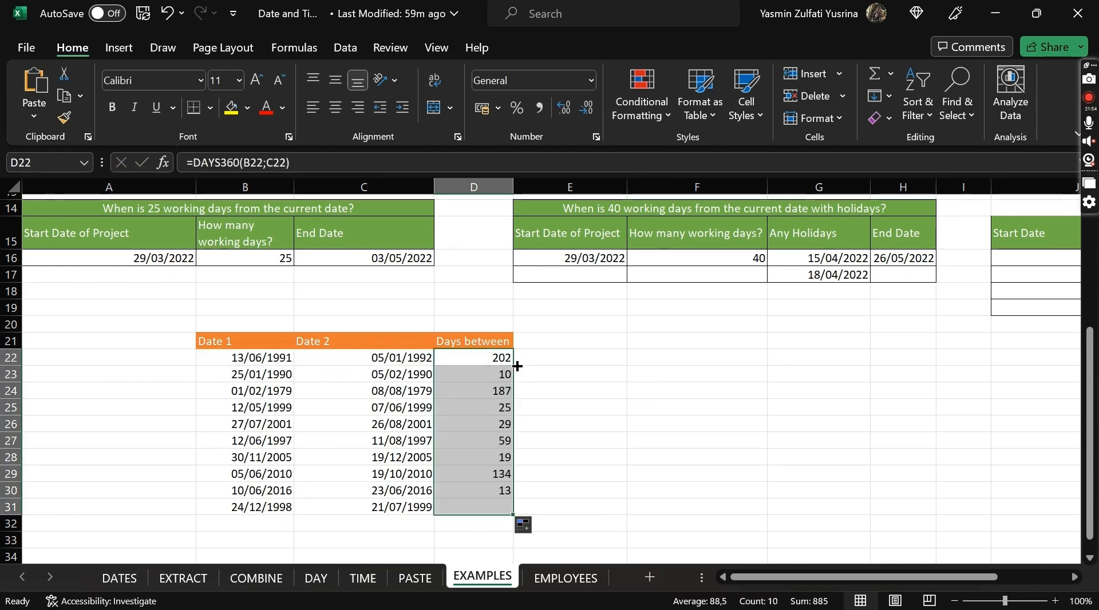
click(496, 357)
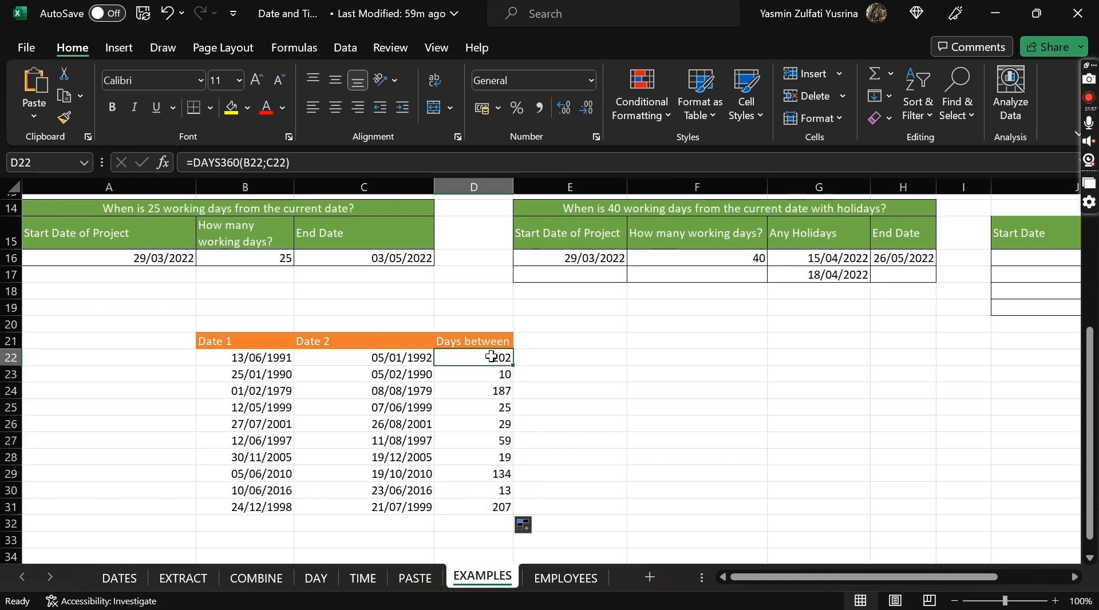
Step: Open the TIME sheet and examine how the decimal value in B19 reads in the available number formats
click(363, 578)
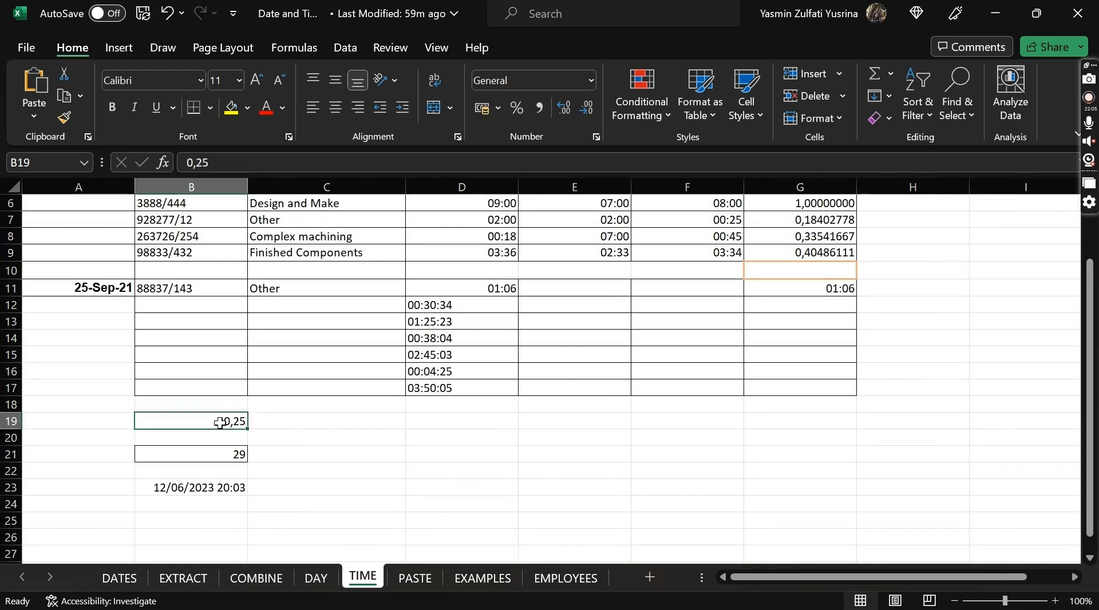
click(592, 80)
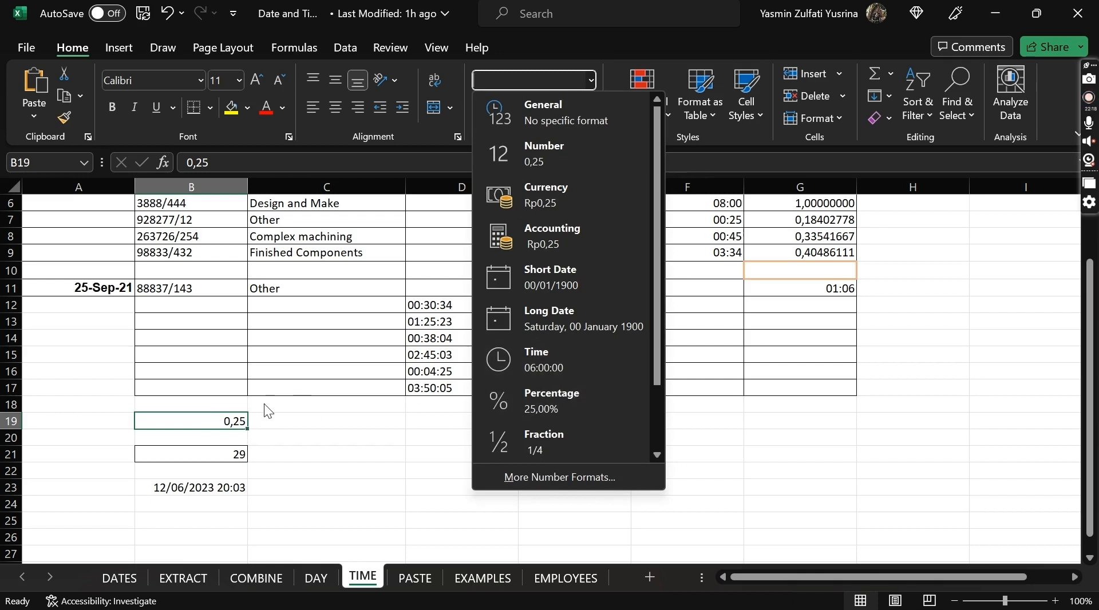
click(235, 418)
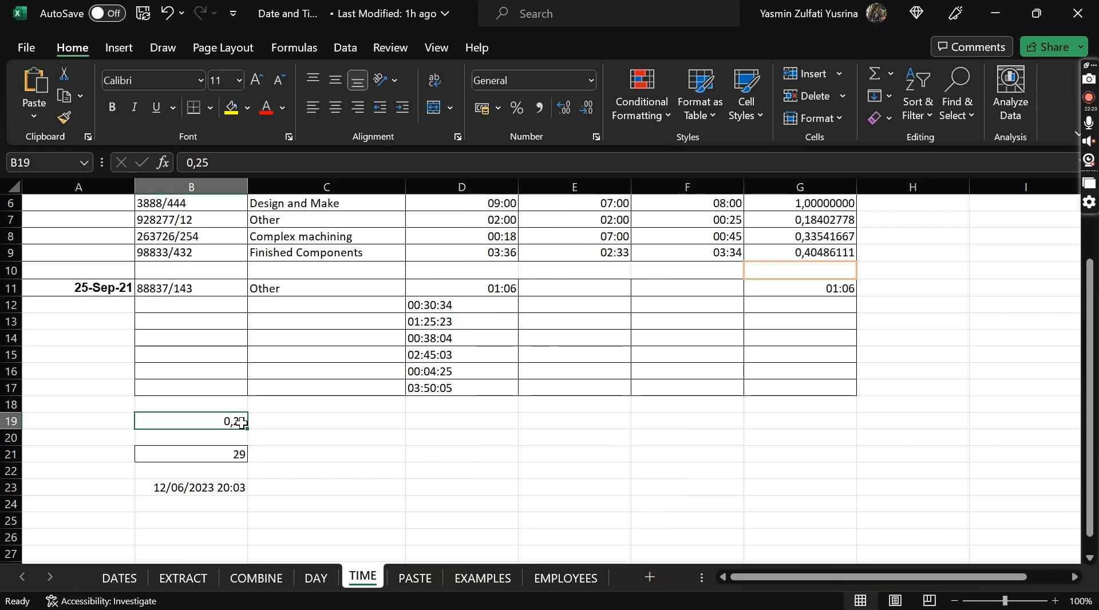
scroll(608, 346, up, 2)
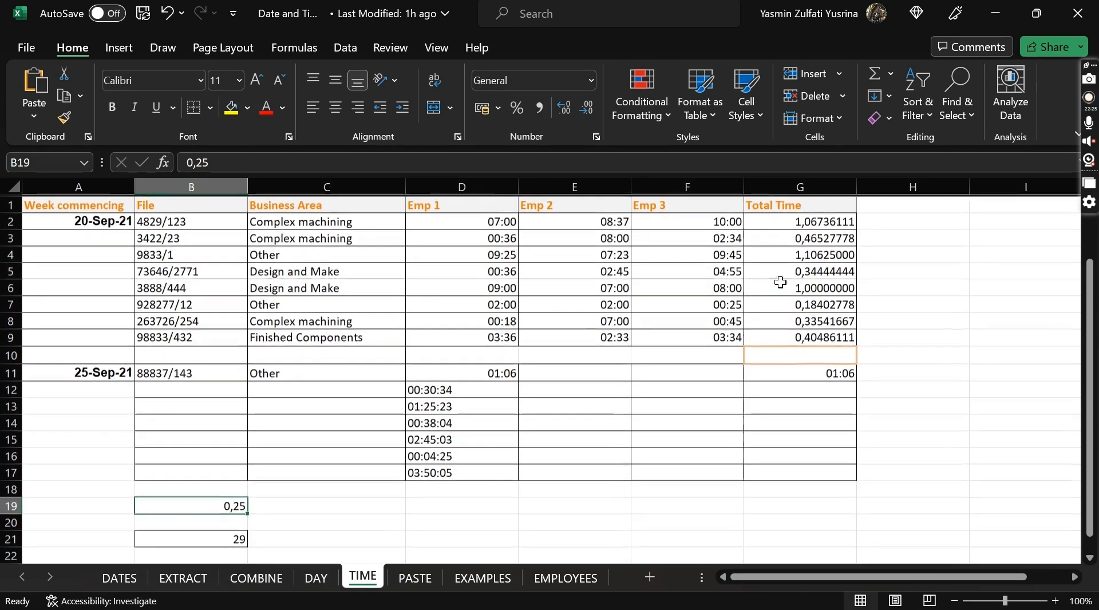
Step: Apply the custom number format [h]:mm to the Total Time values in G2:G9
click(796, 224)
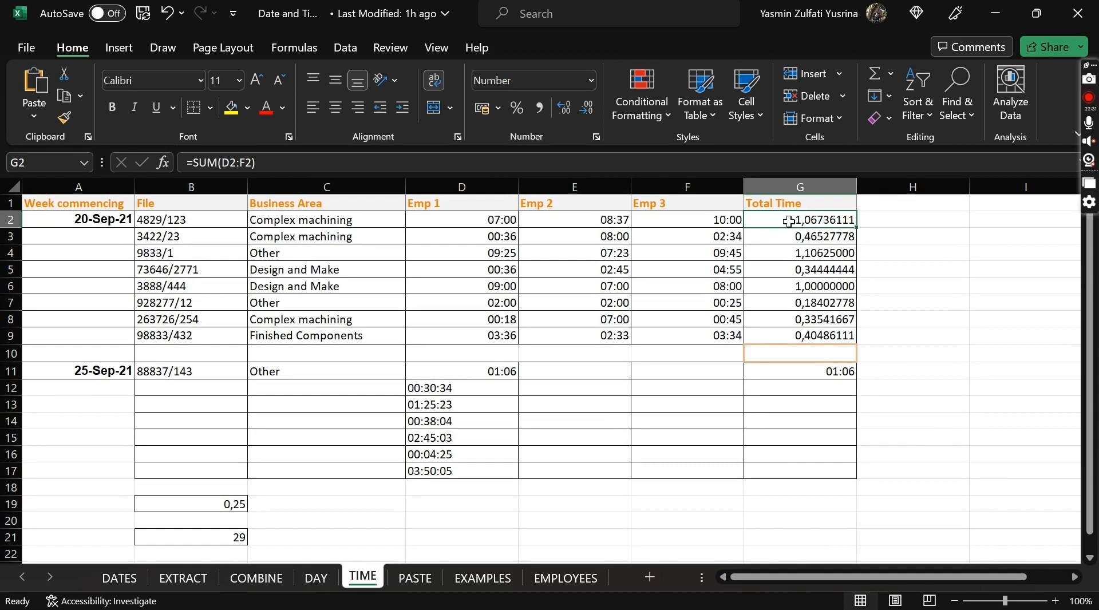
drag(780, 224, 822, 330)
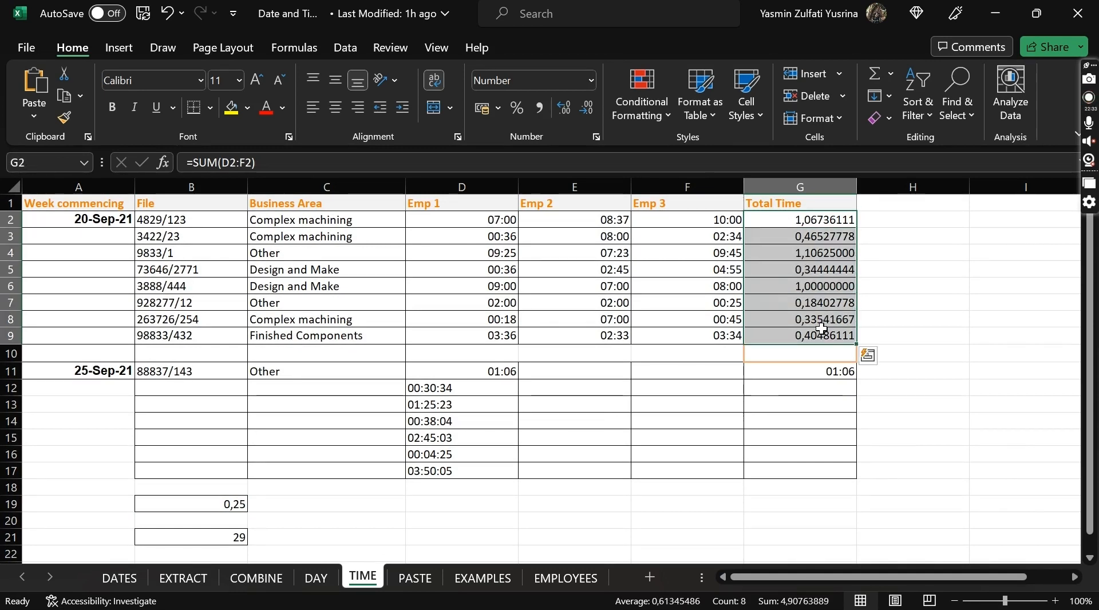
click(592, 80)
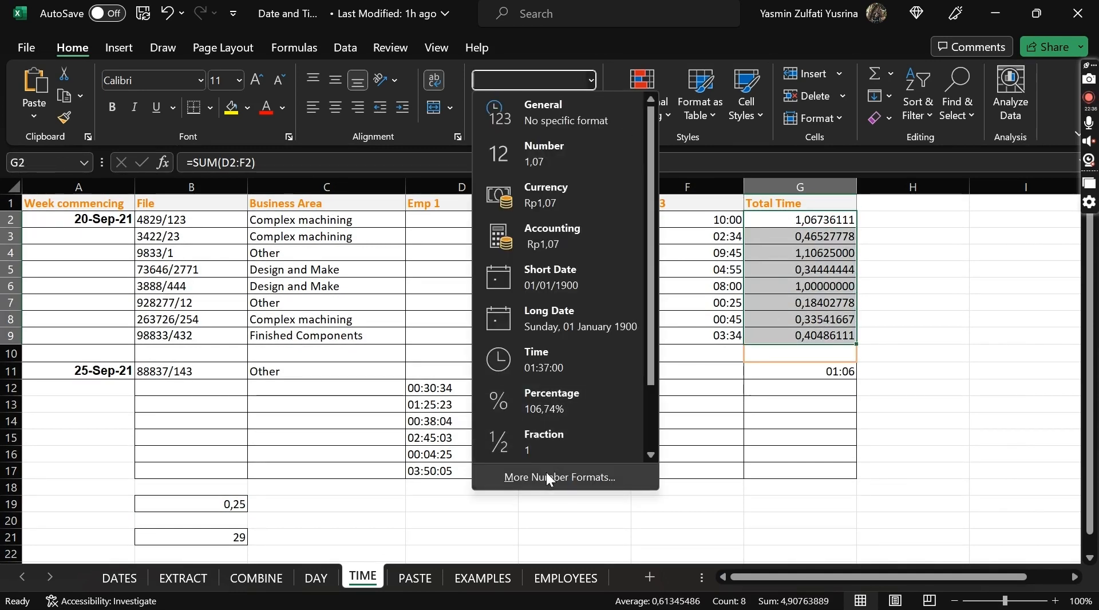
click(531, 480)
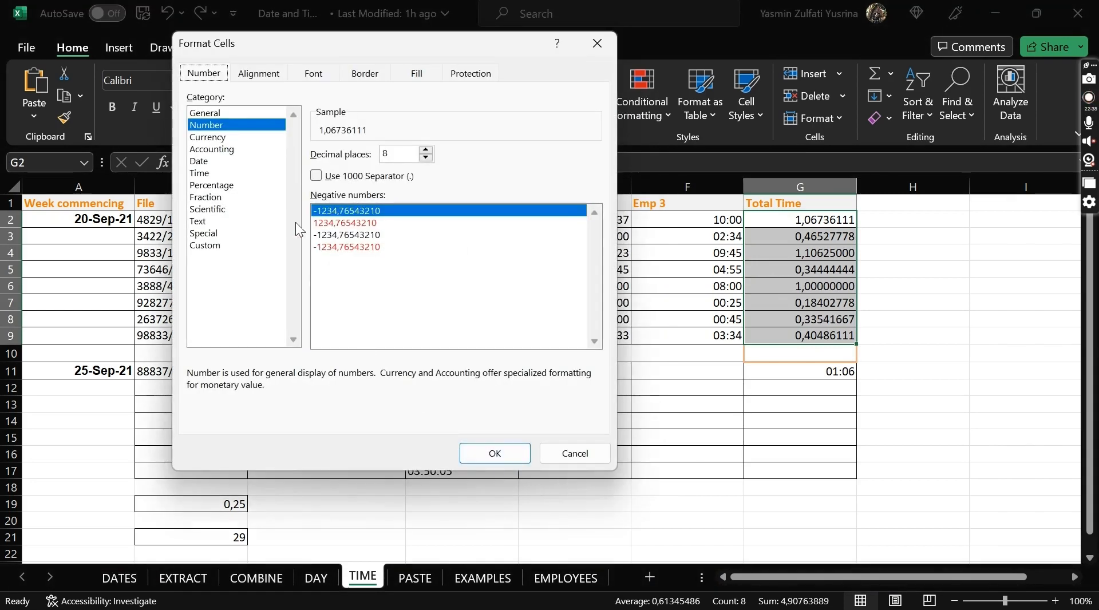
click(226, 246)
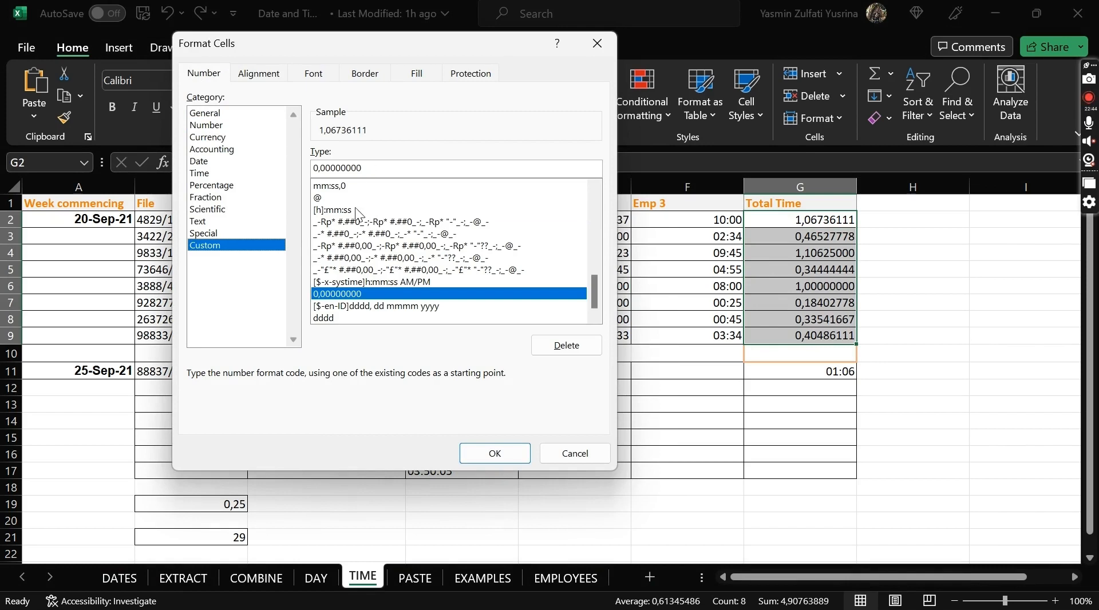
click(369, 211)
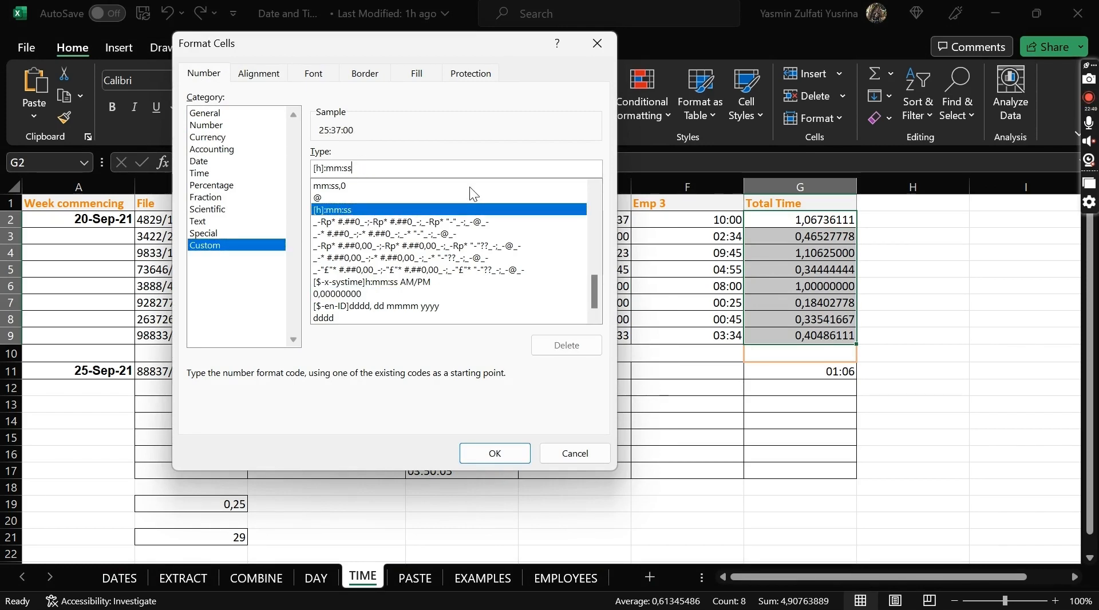
key(BackSpace)
key(BackSpace)
key(BackSpace)
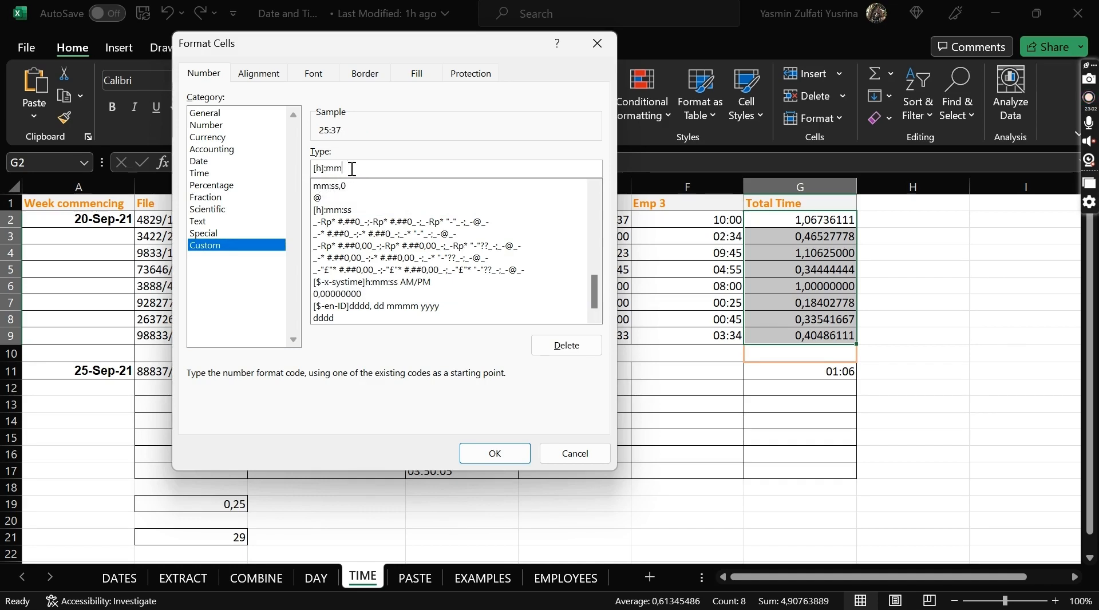
click(482, 456)
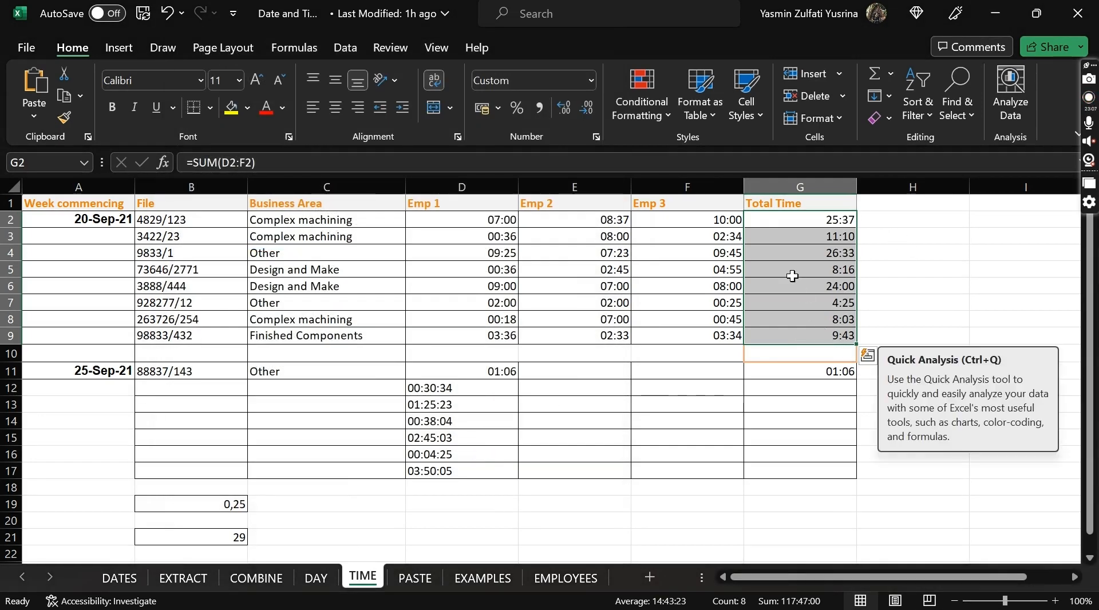
click(773, 221)
Step: Open the PASTE sheet and enter 24 in cell A11
click(421, 578)
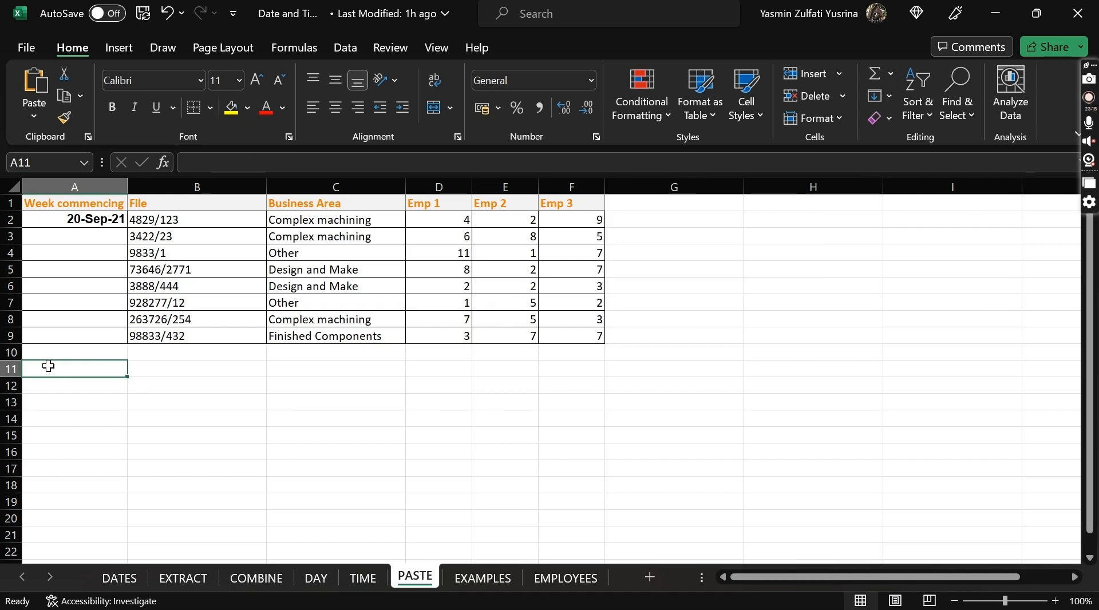
text(24)
key(Return)
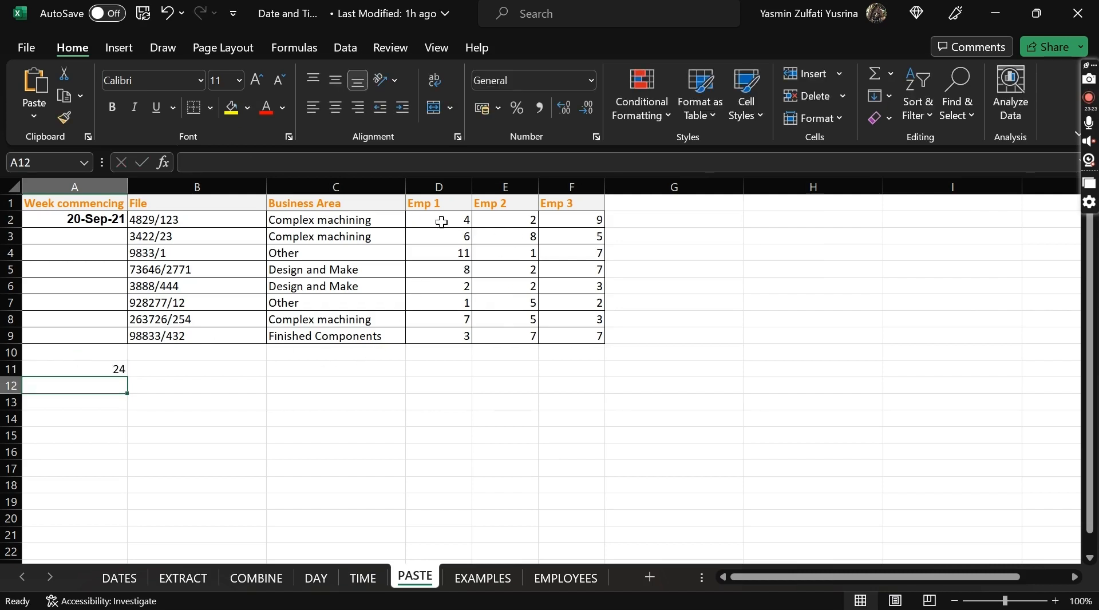
drag(442, 223, 575, 335)
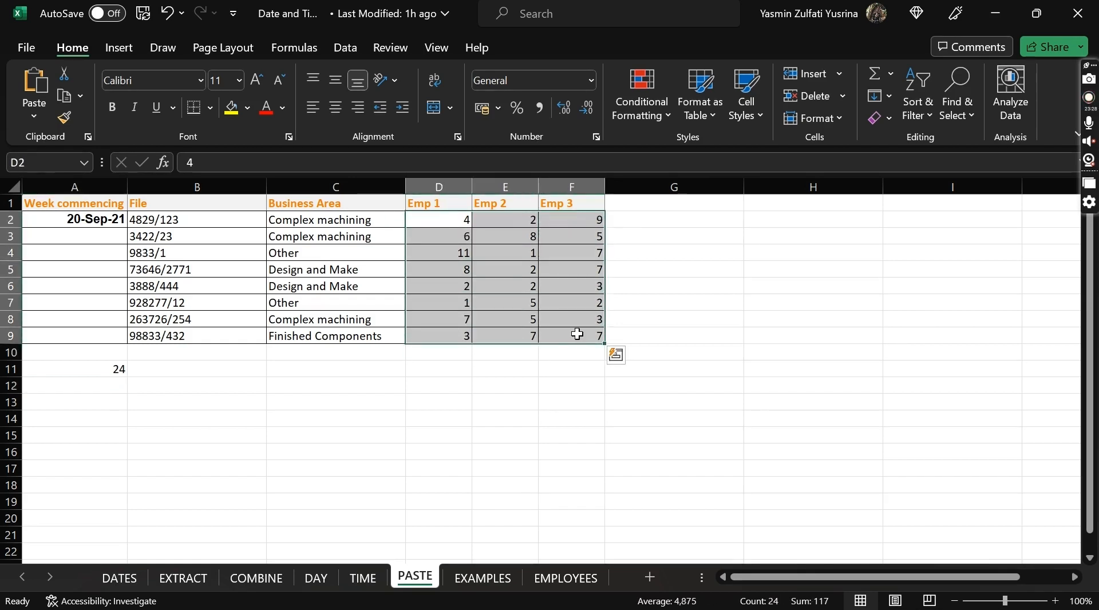
click(90, 369)
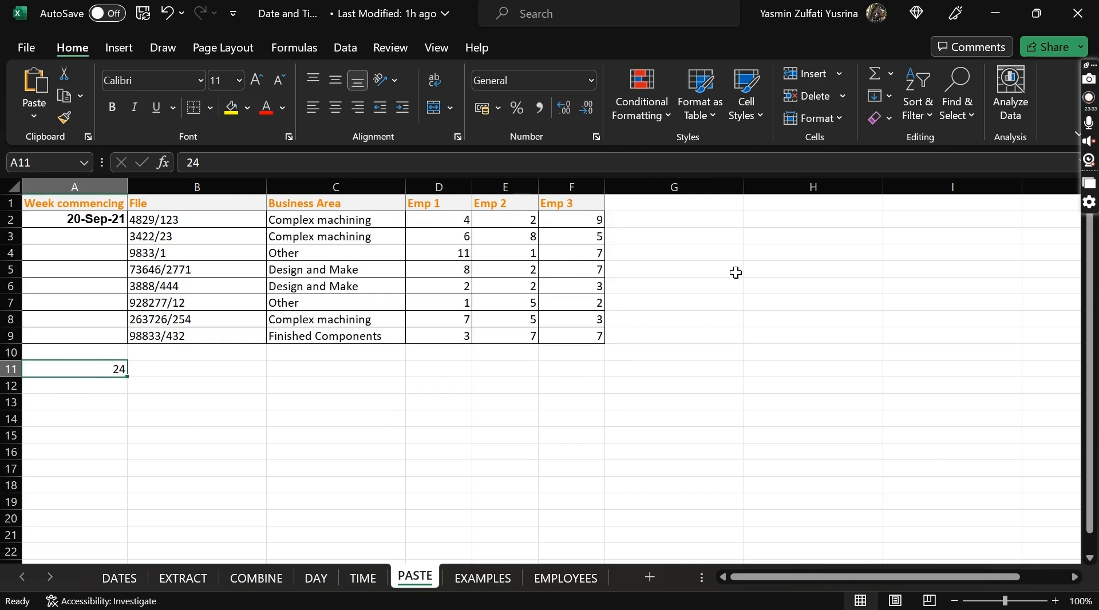
click(427, 218)
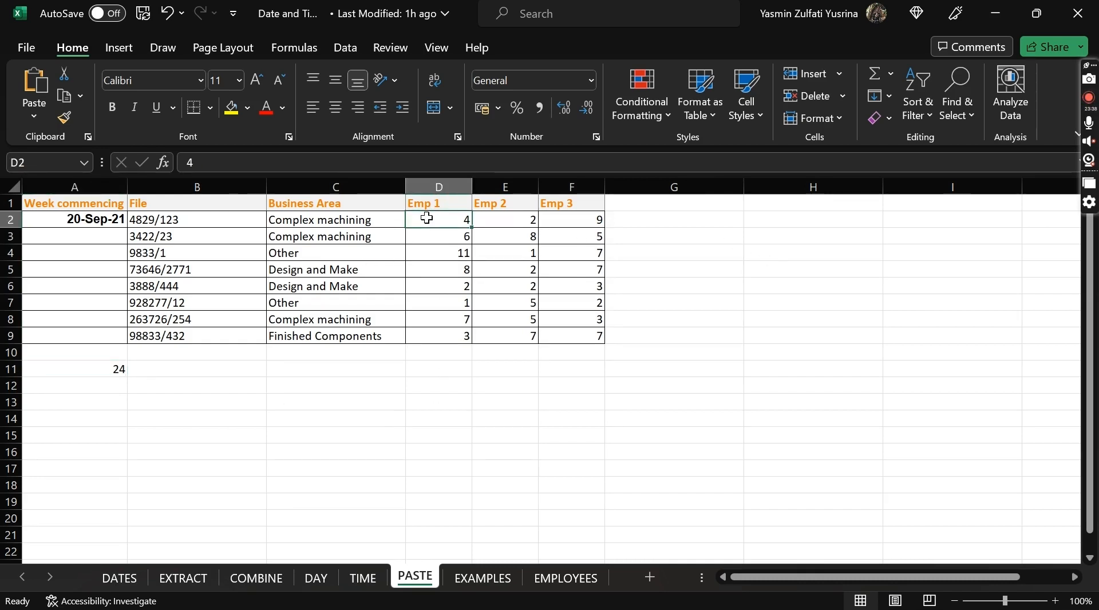
drag(427, 219, 566, 337)
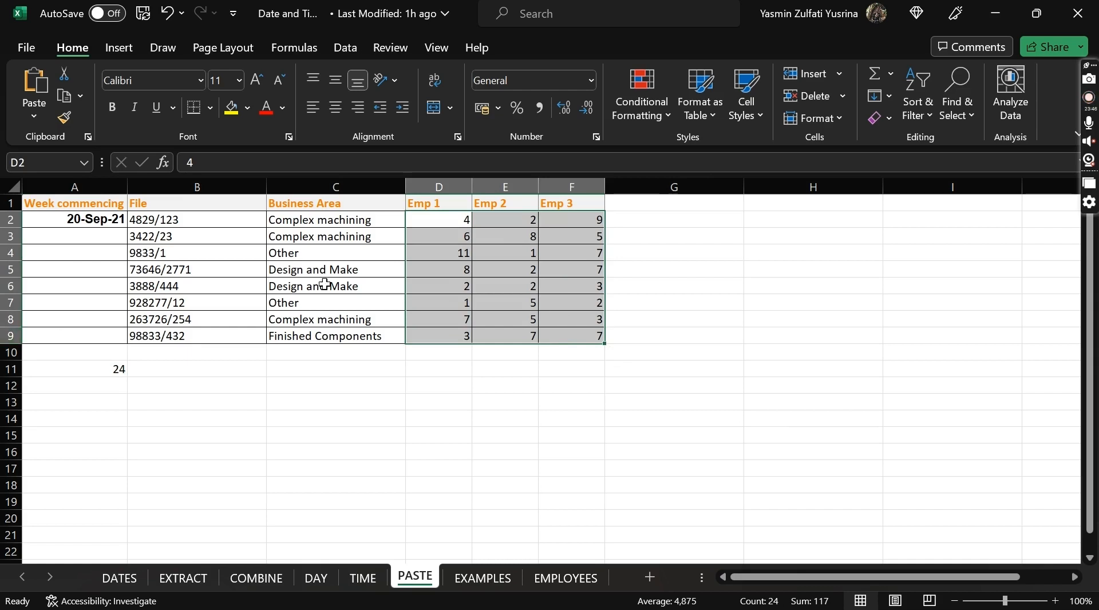
click(30, 114)
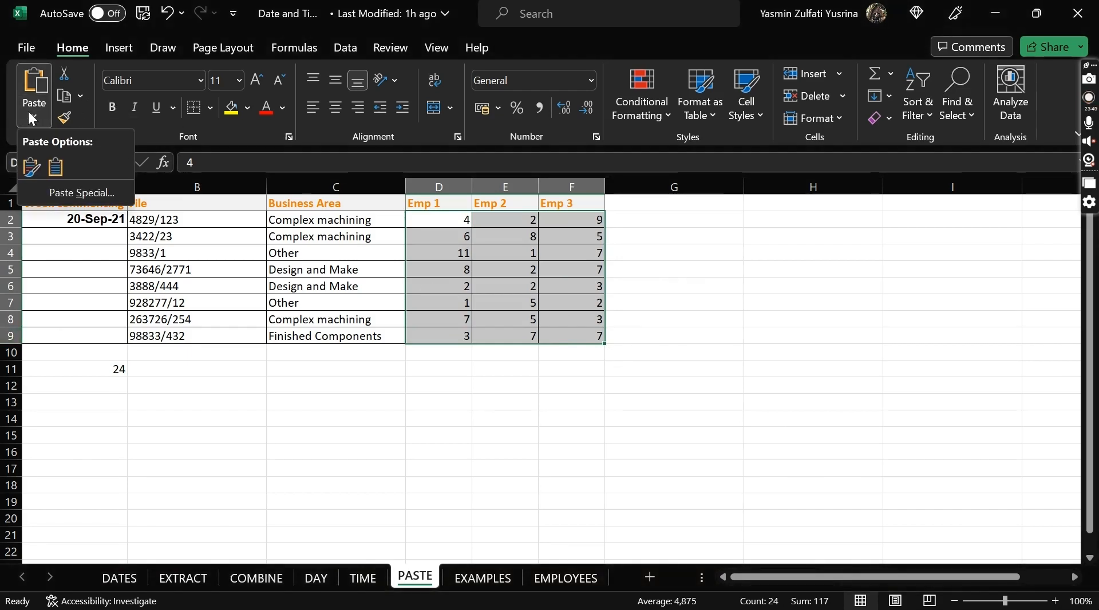
click(74, 193)
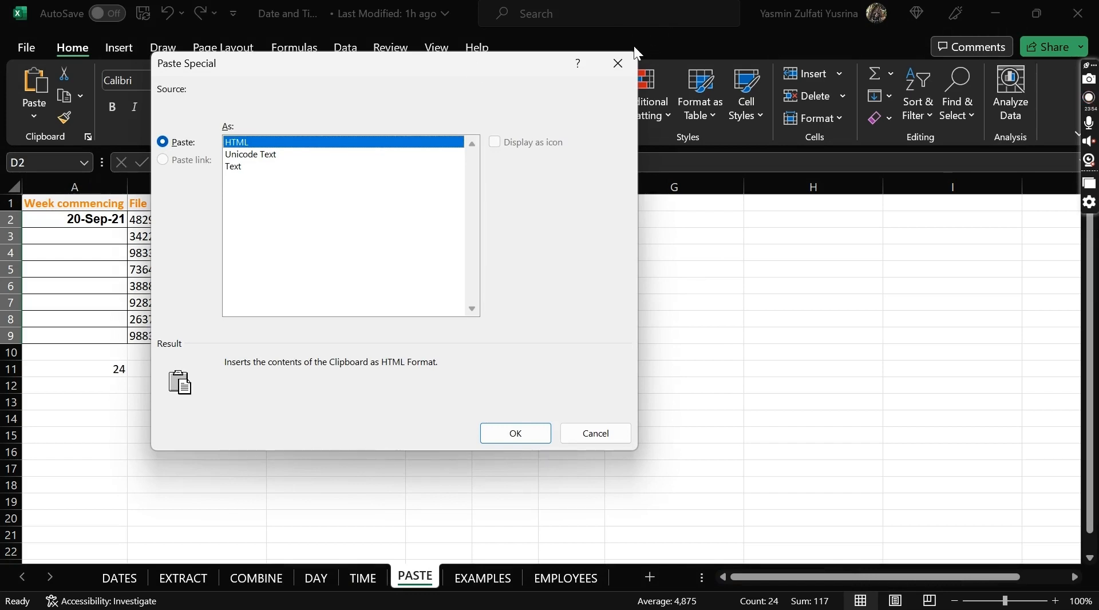
key(Return)
Step: Divide the hours in D2:F9 by the 24 in A11 with Paste Special and format the results as Time
click(93, 372)
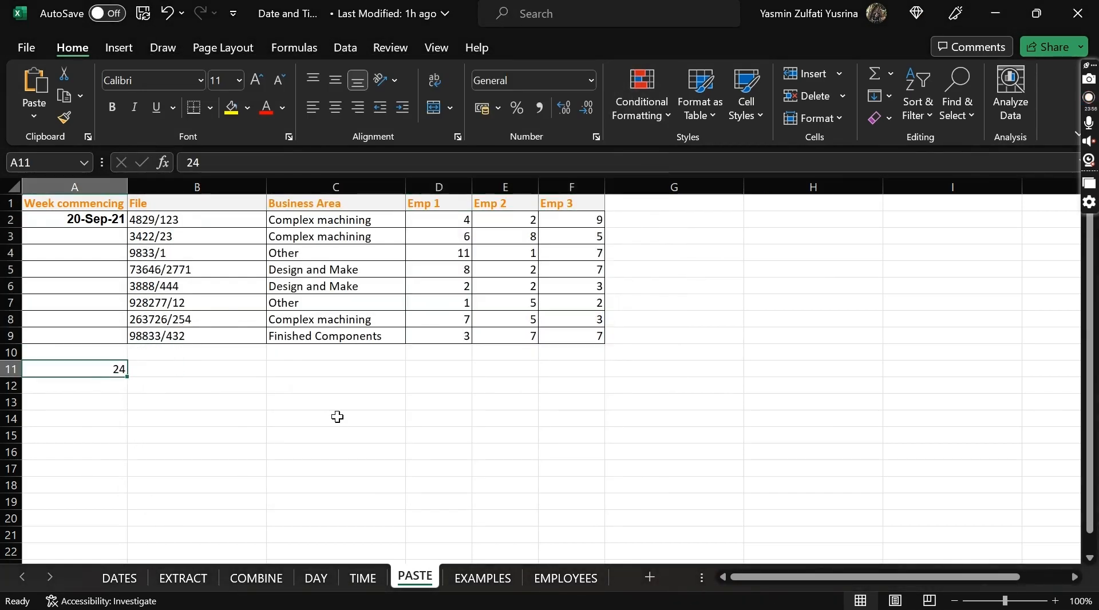
key(ctrl+c)
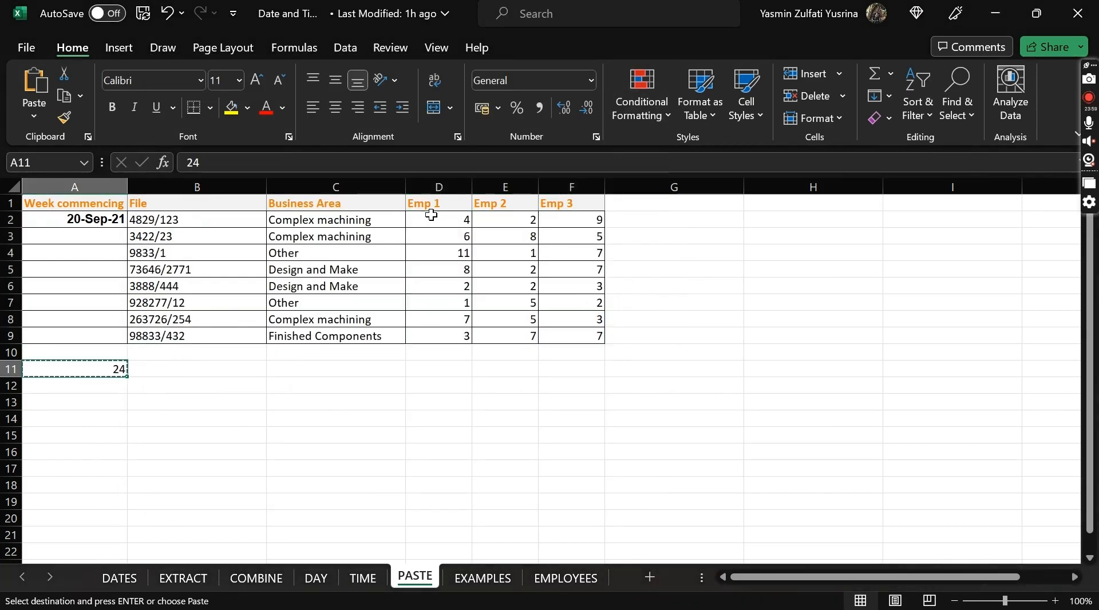
drag(432, 218, 574, 336)
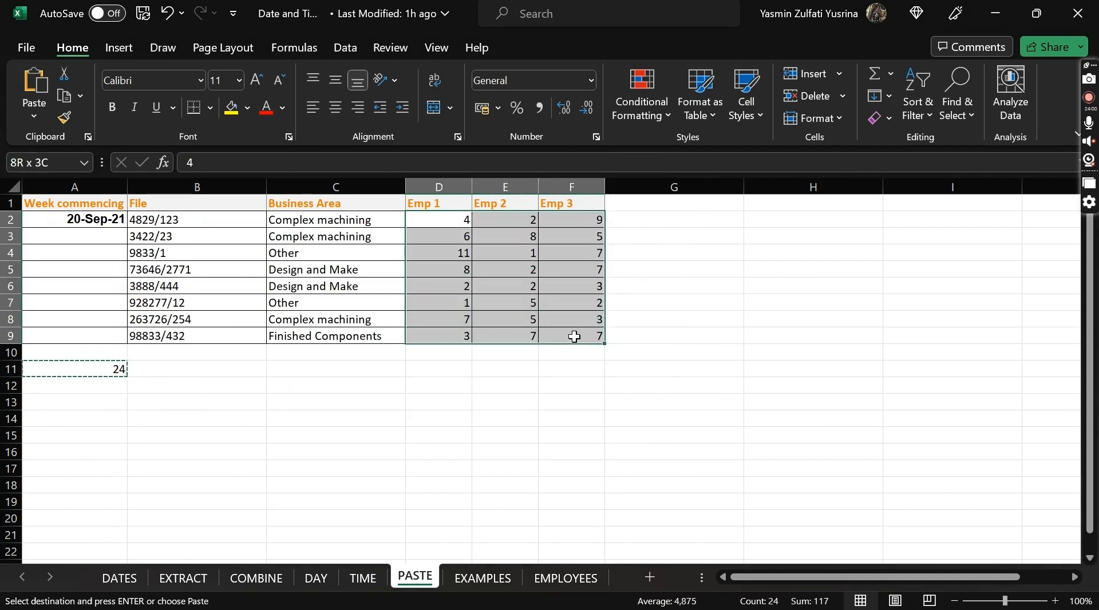
click(34, 116)
click(82, 319)
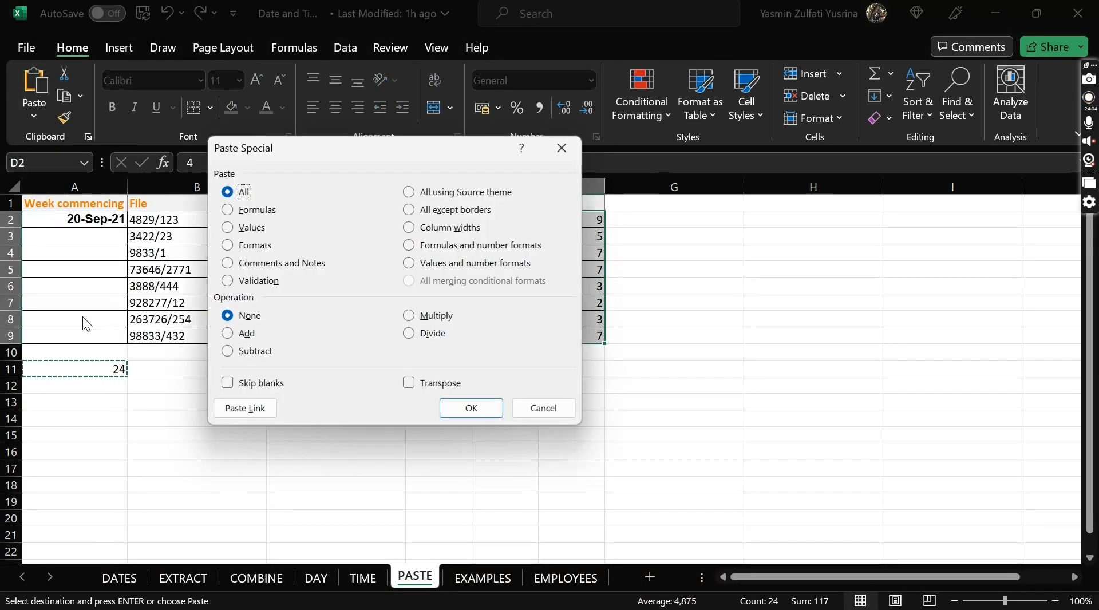
click(430, 337)
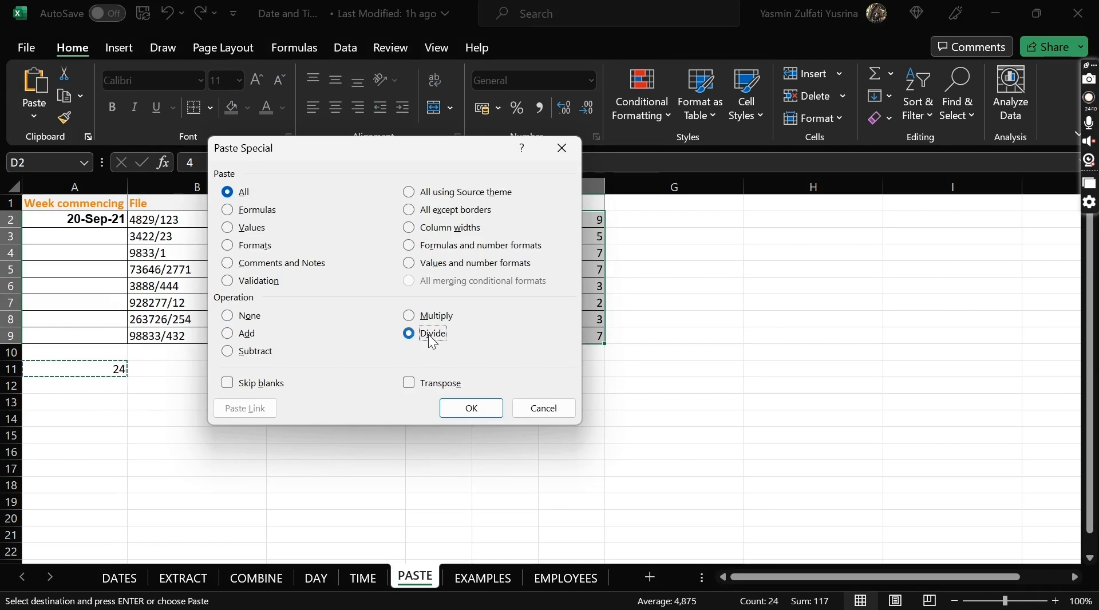
click(472, 410)
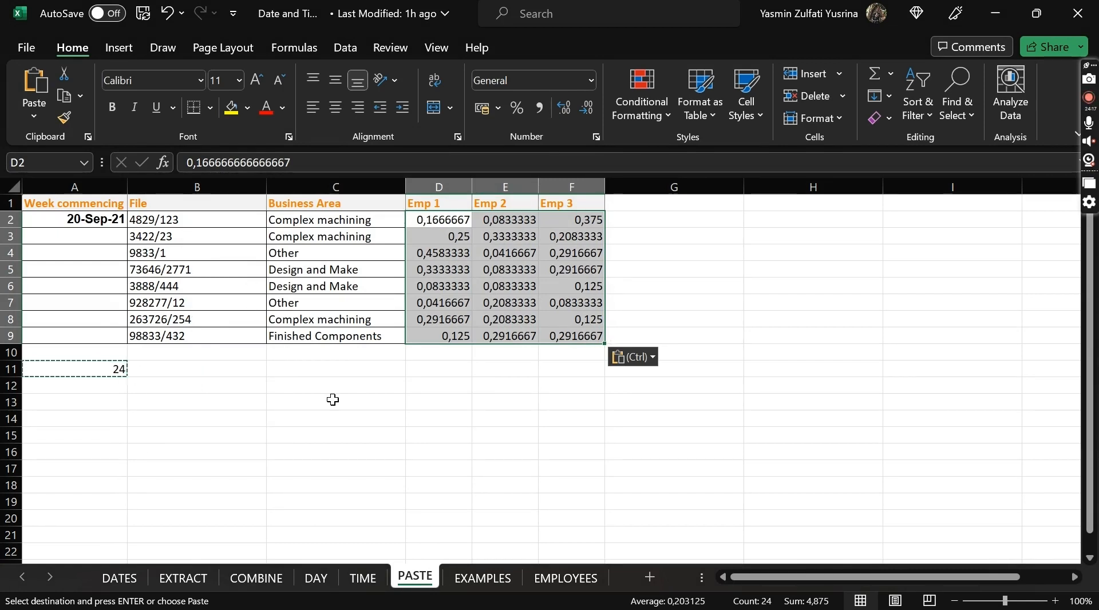
click(591, 80)
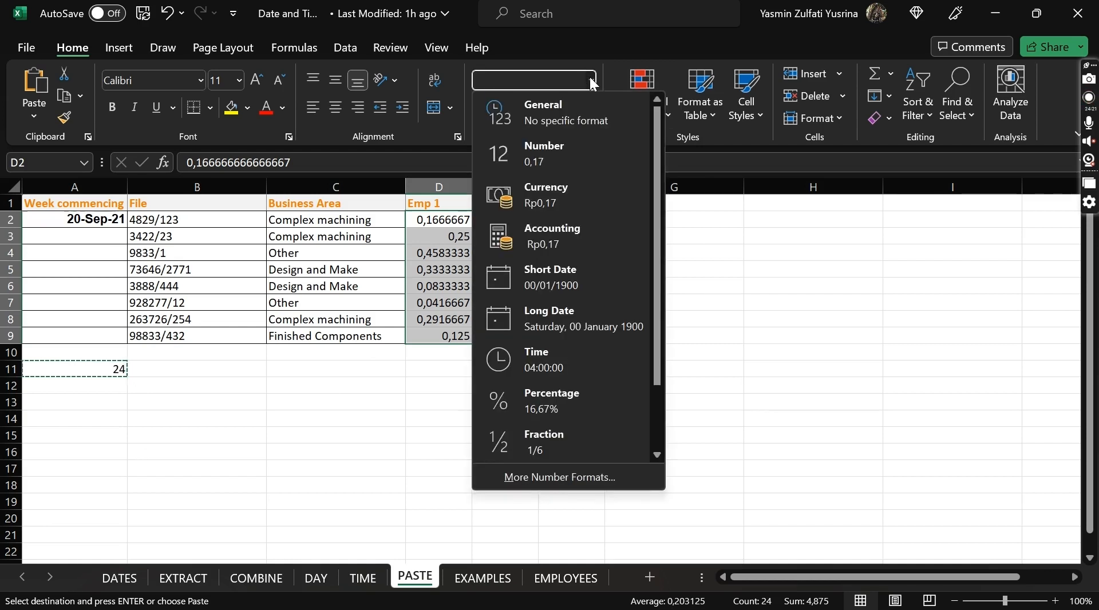
click(528, 360)
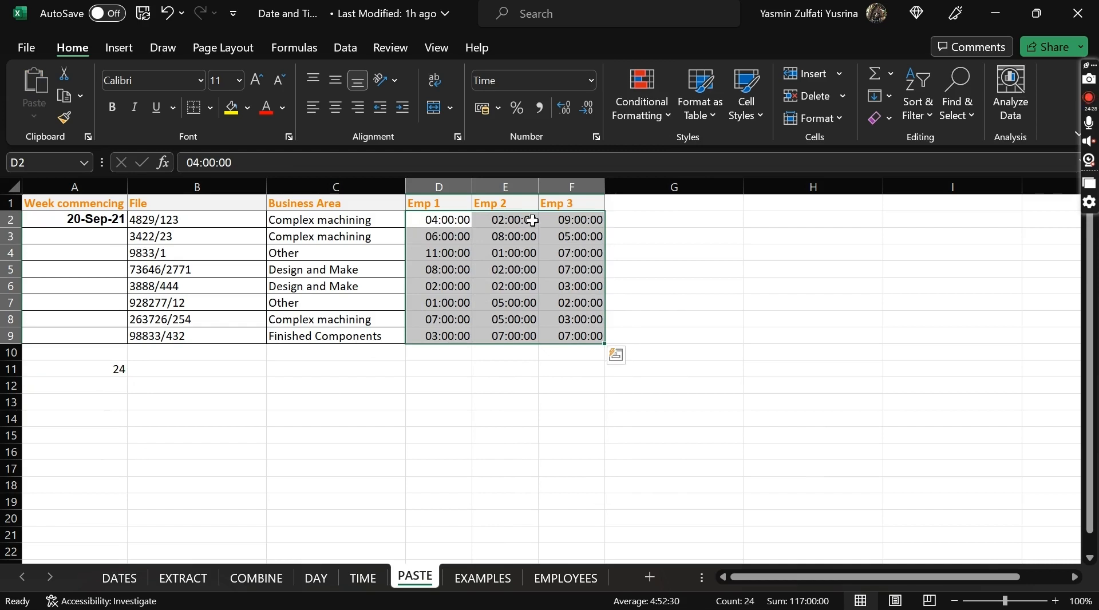
Step: Undo the Time format and the division on D2:F9 to compare with the original hours, and redo both
key(ctrl+z)
key(ctrl+z)
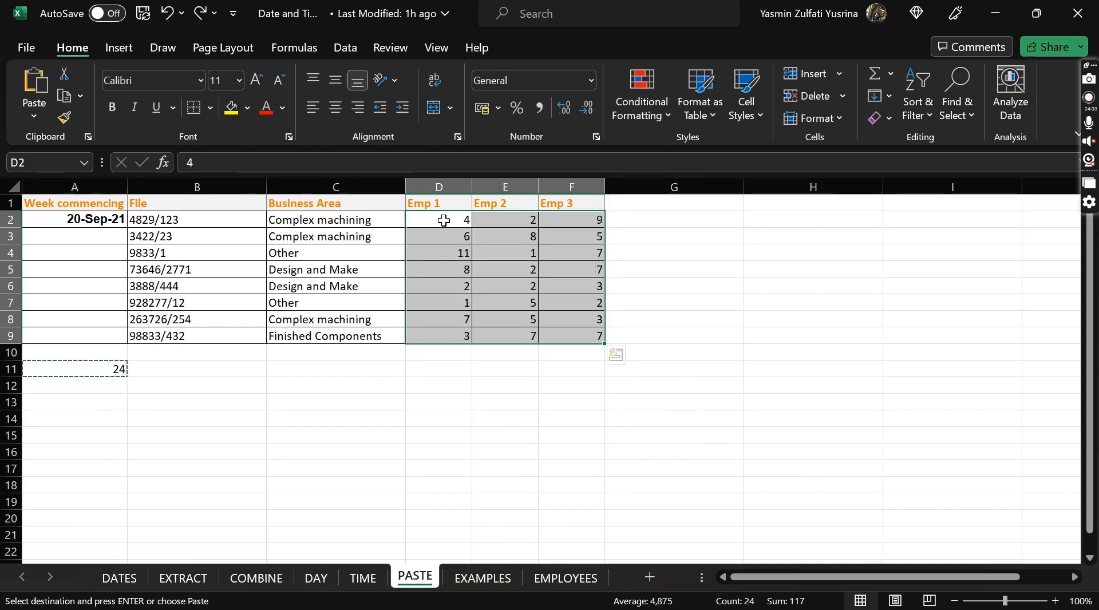
key(ctrl+y)
key(ctrl+y)
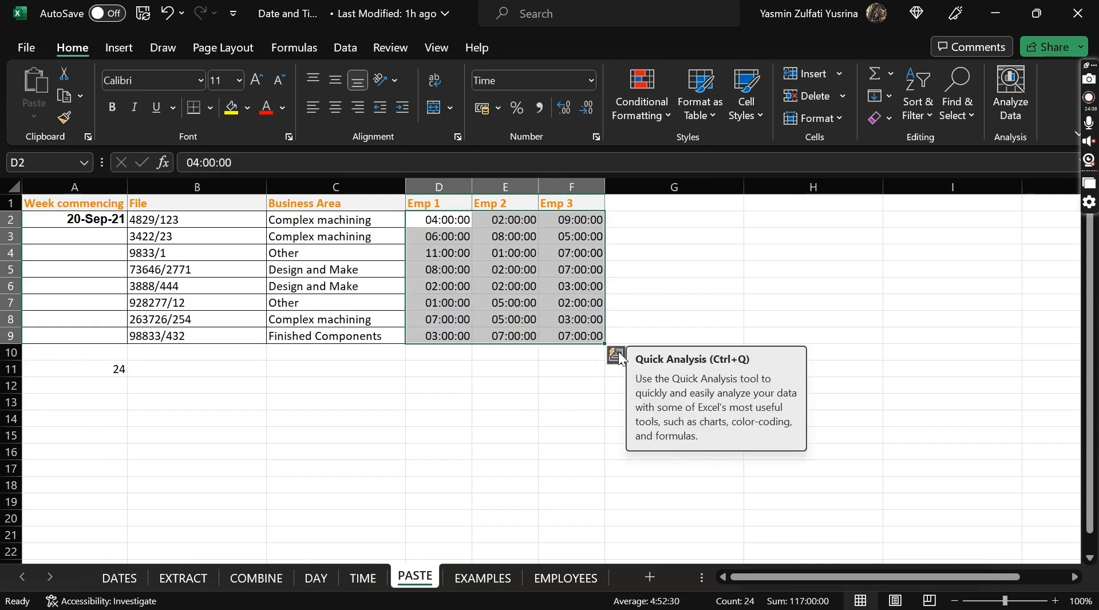
click(434, 221)
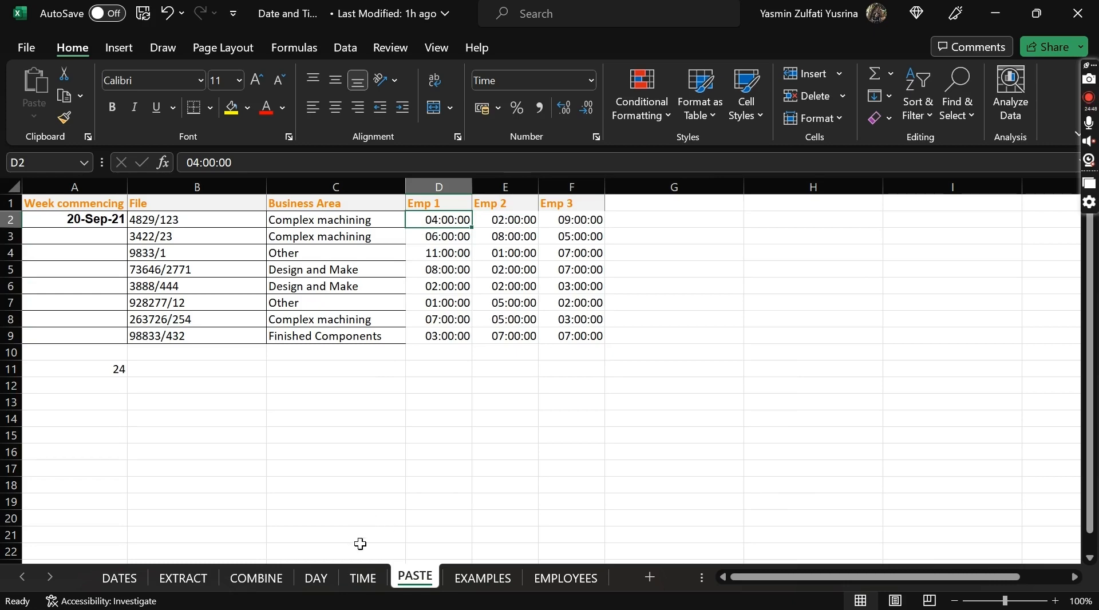
Step: On the TIME sheet, enter =INT(B23) in C23 to extract the date part of the date-time in B23
click(365, 578)
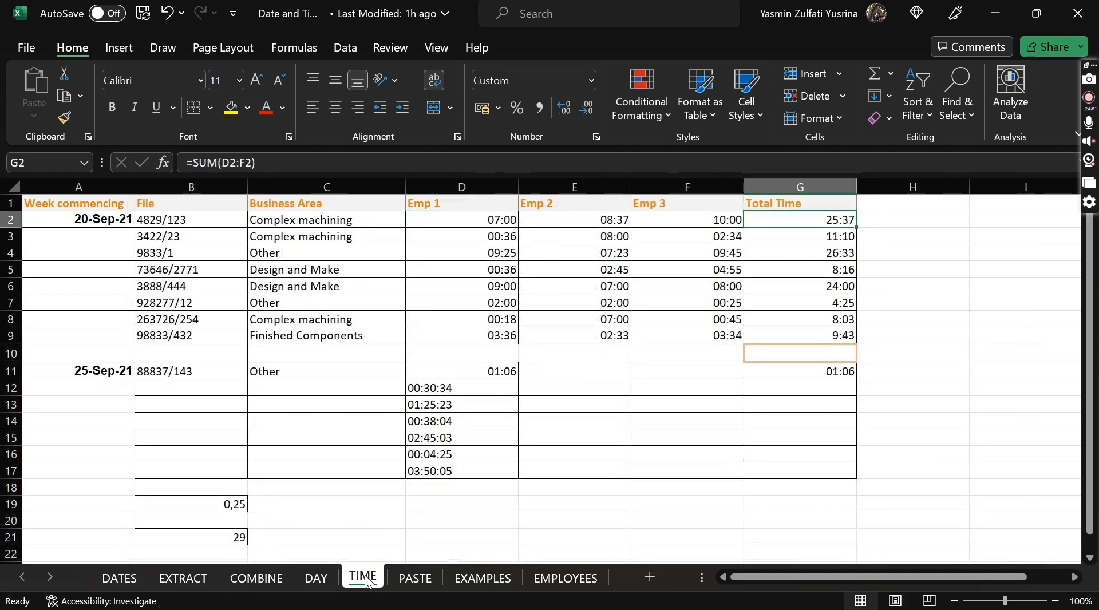
scroll(295, 466, down, 2)
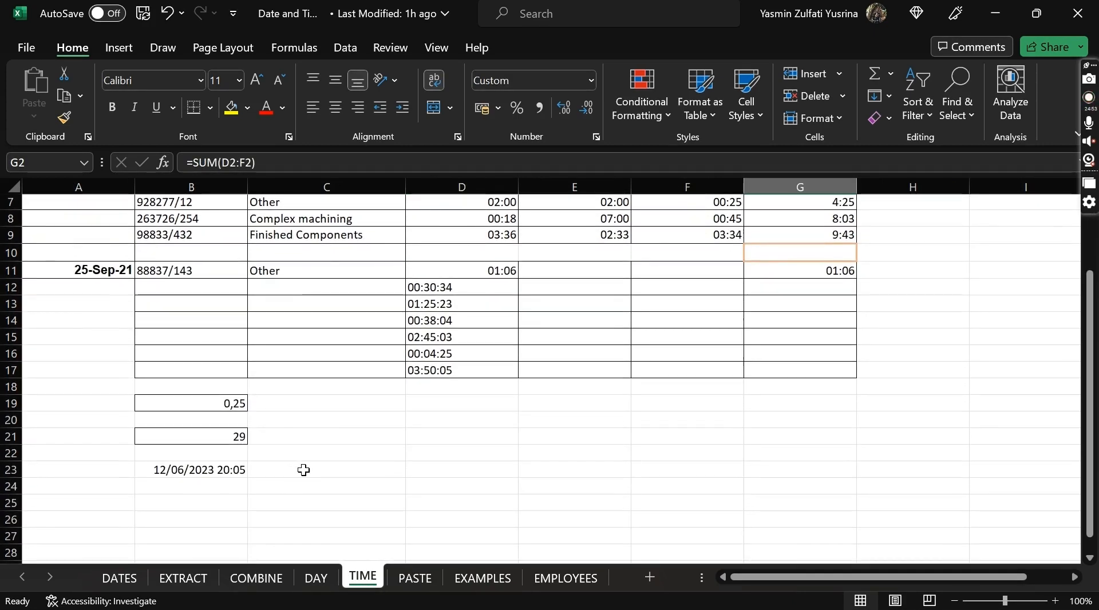
click(304, 473)
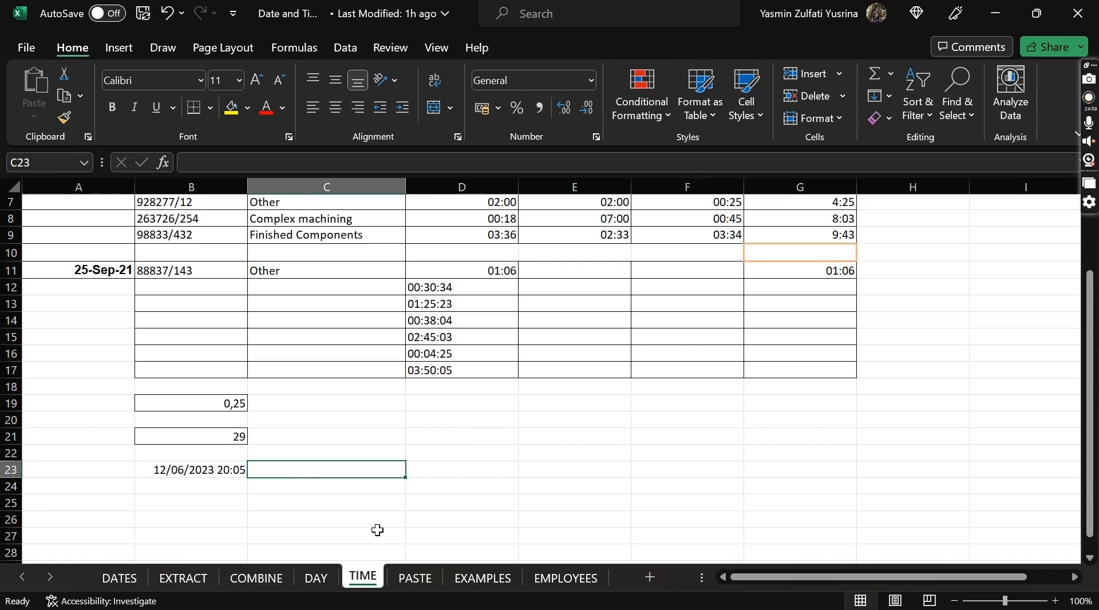
text(=int)
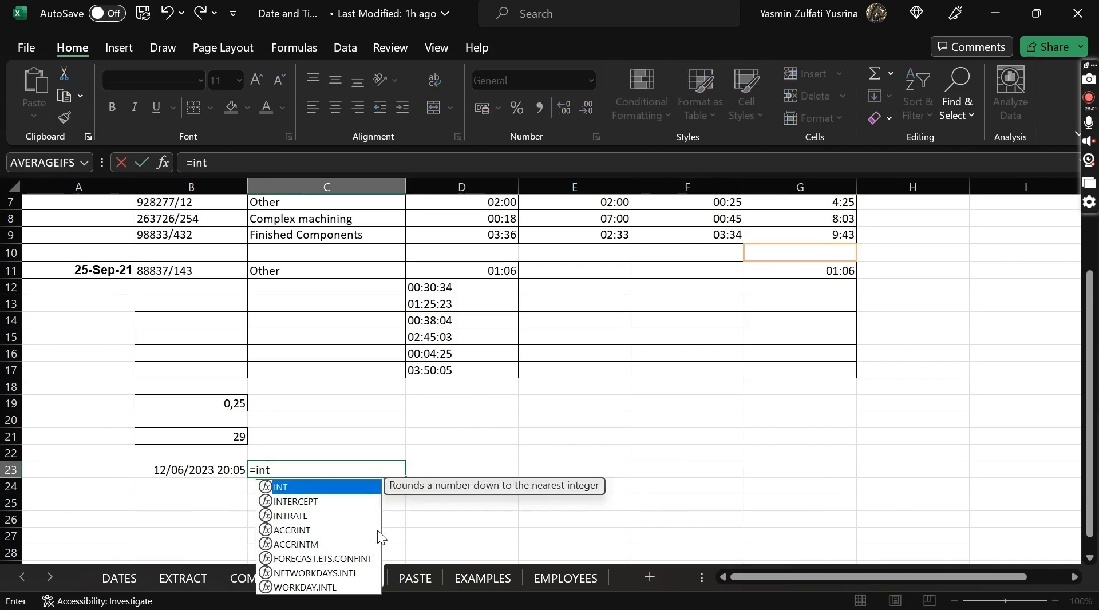
text(()
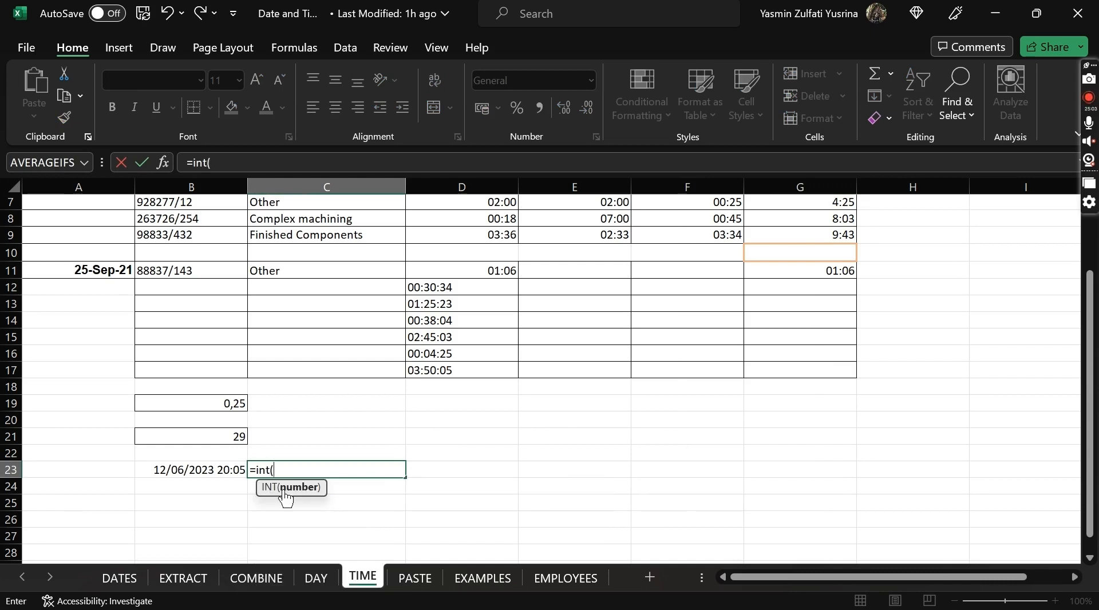
click(178, 467)
key(Return)
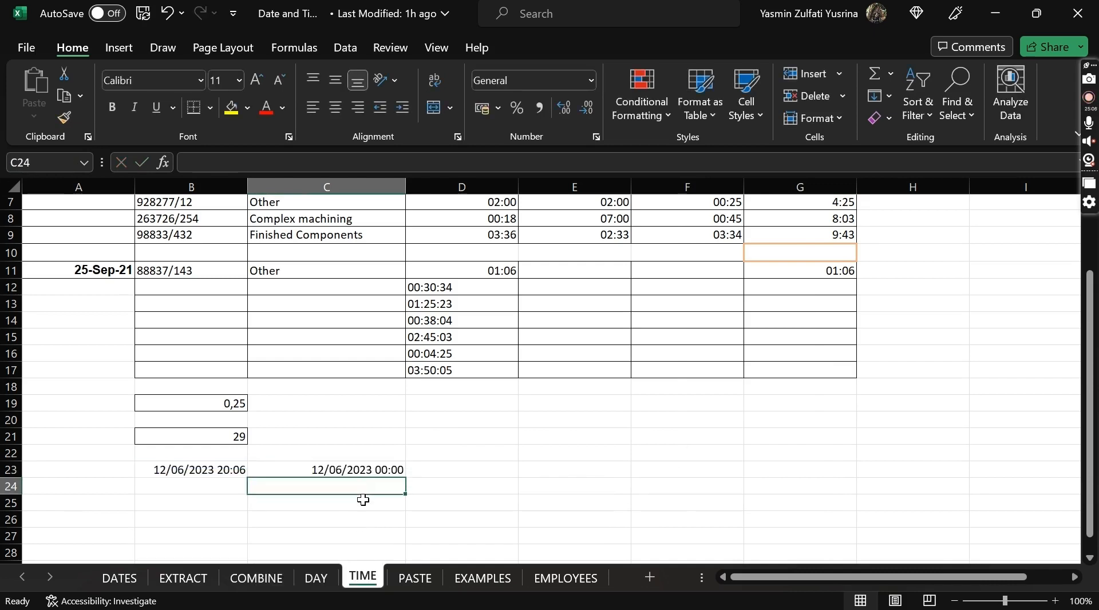
key(Up)
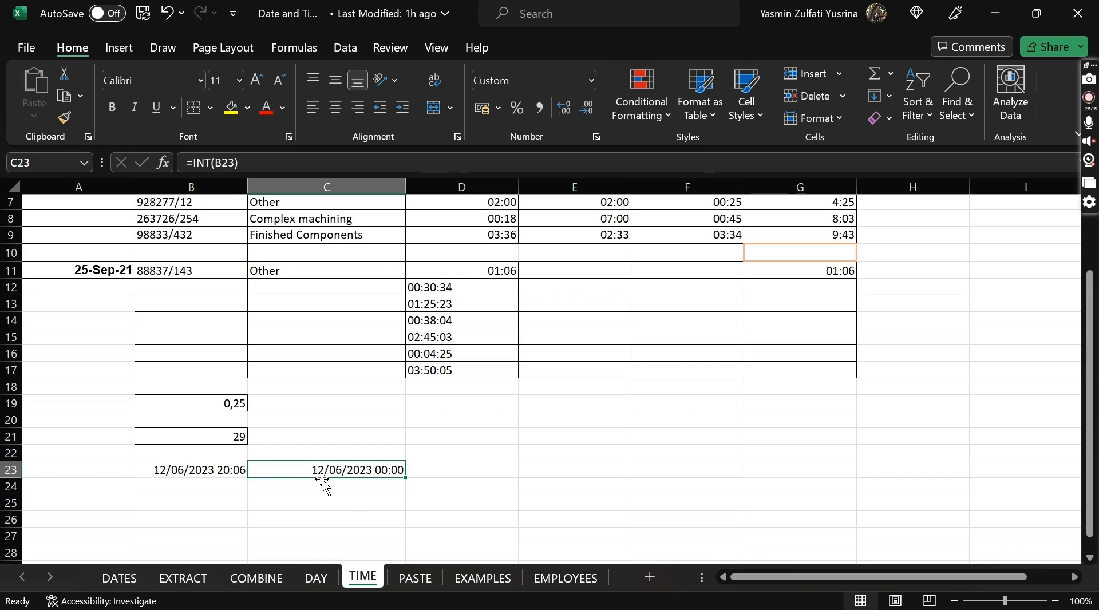
Step: Enter =B23-C23 in D23 to isolate the time part and format the cell as Time
click(456, 471)
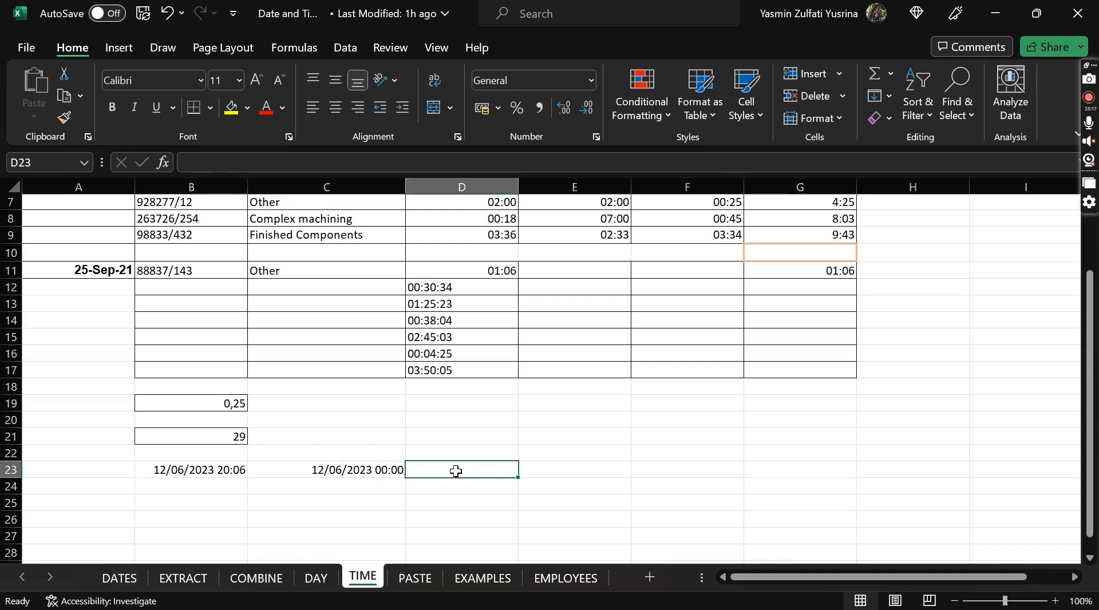
text(=)
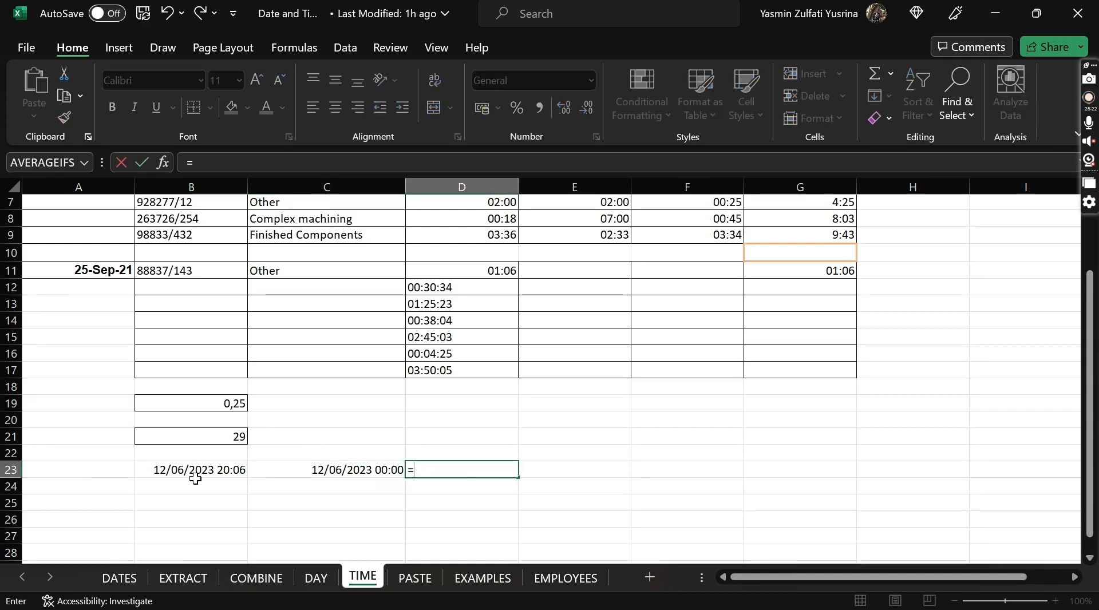
click(170, 470)
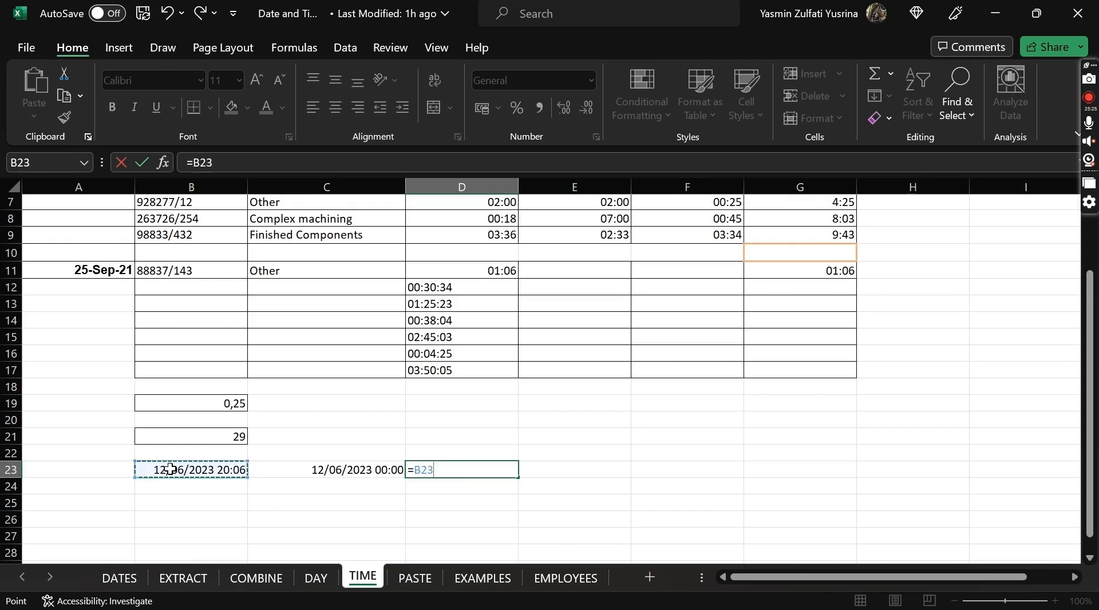
text(-)
click(355, 463)
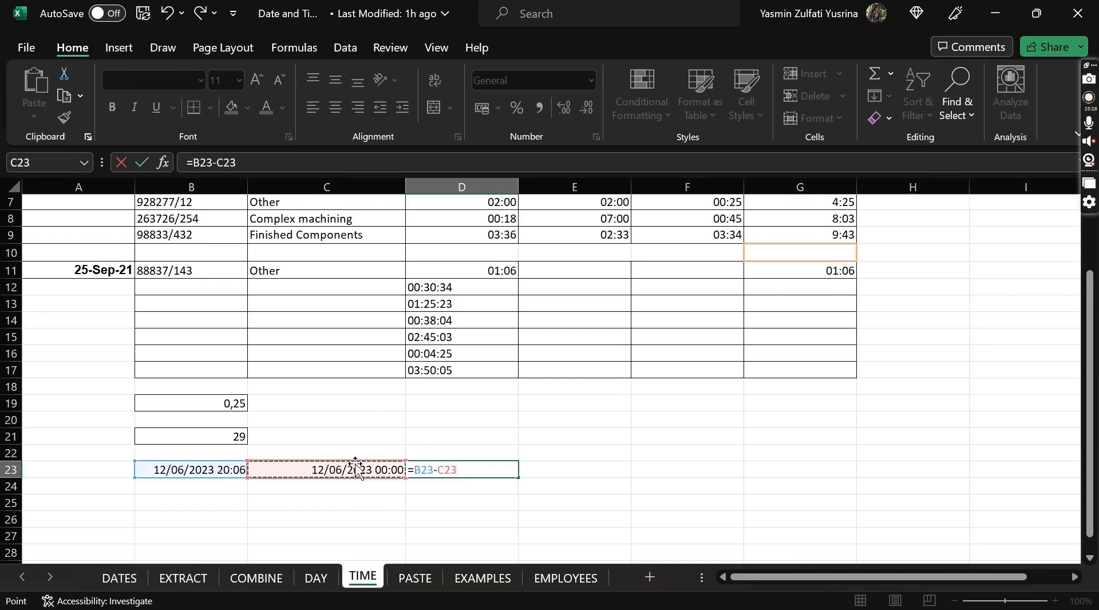
key(Return)
key(Up)
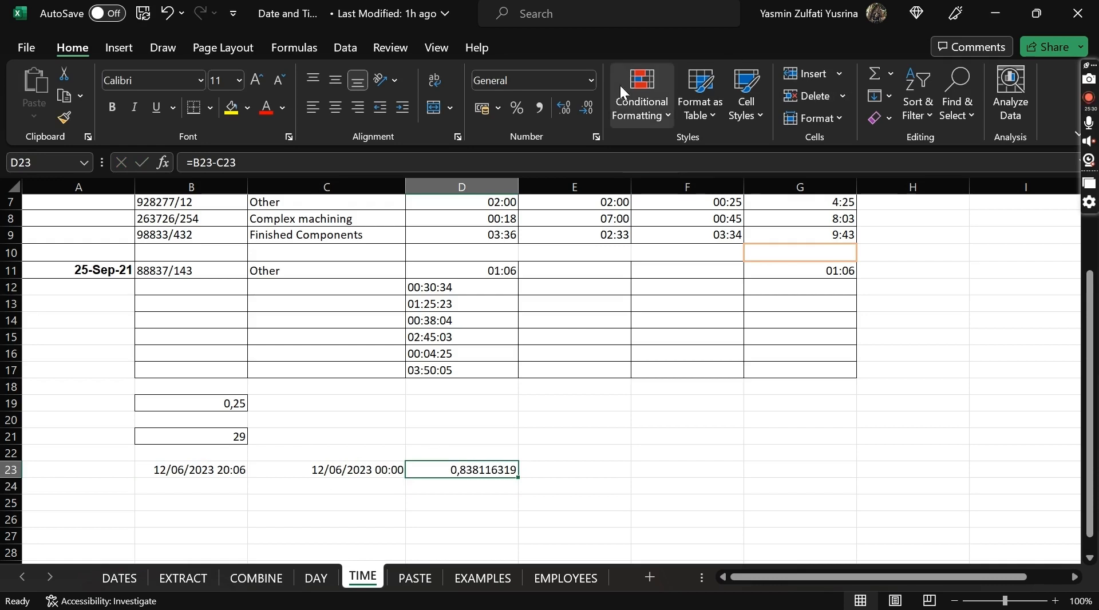
click(591, 80)
click(578, 359)
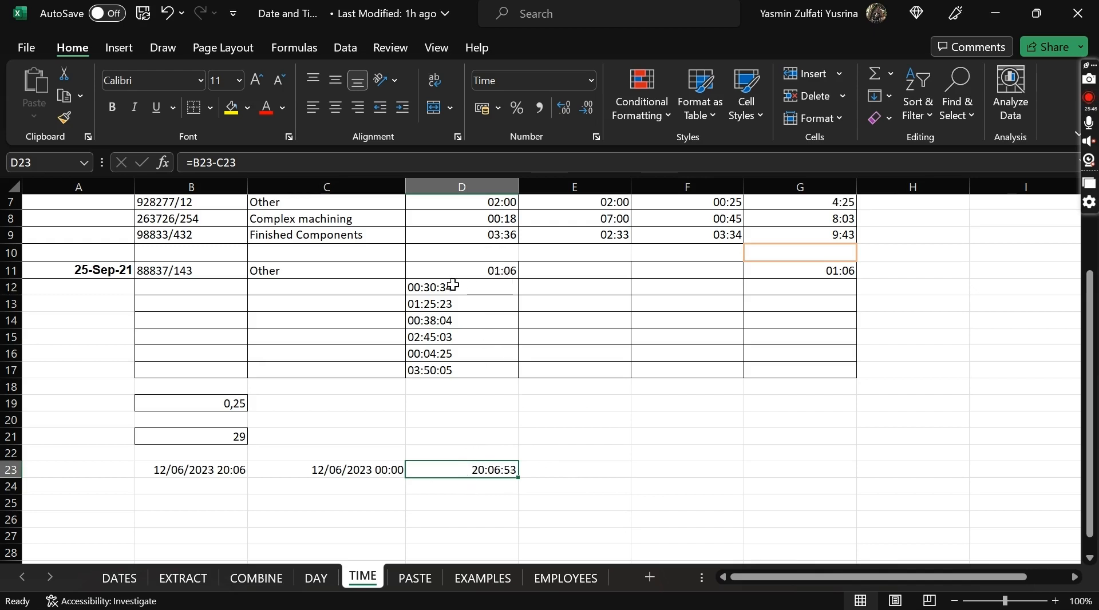
Step: Apply the Time number format to the text times in D12:D17
drag(454, 285, 466, 370)
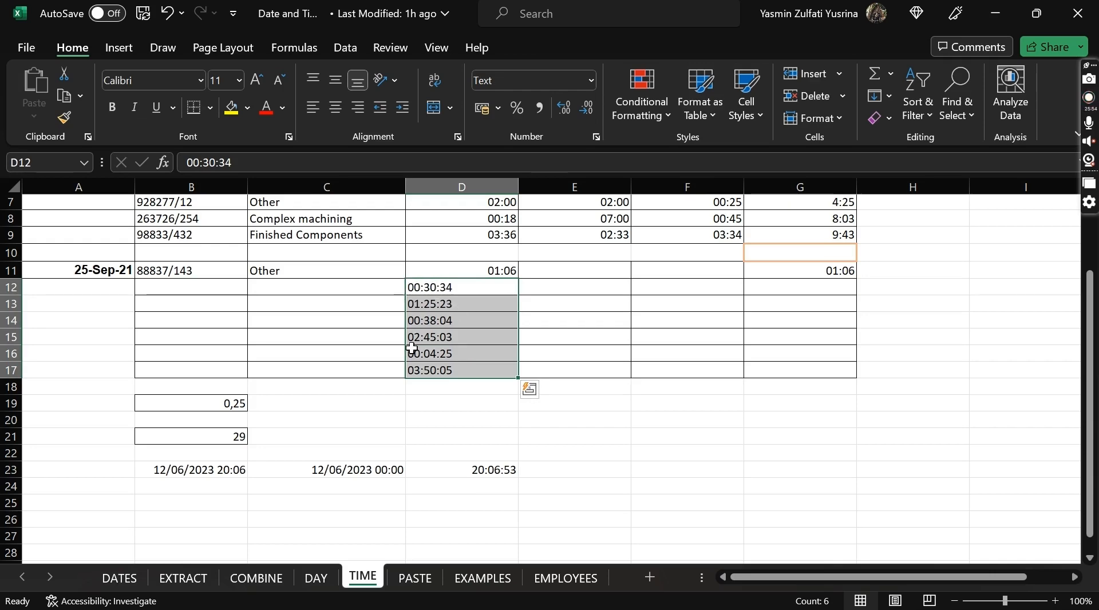
scroll(466, 304, up, 2)
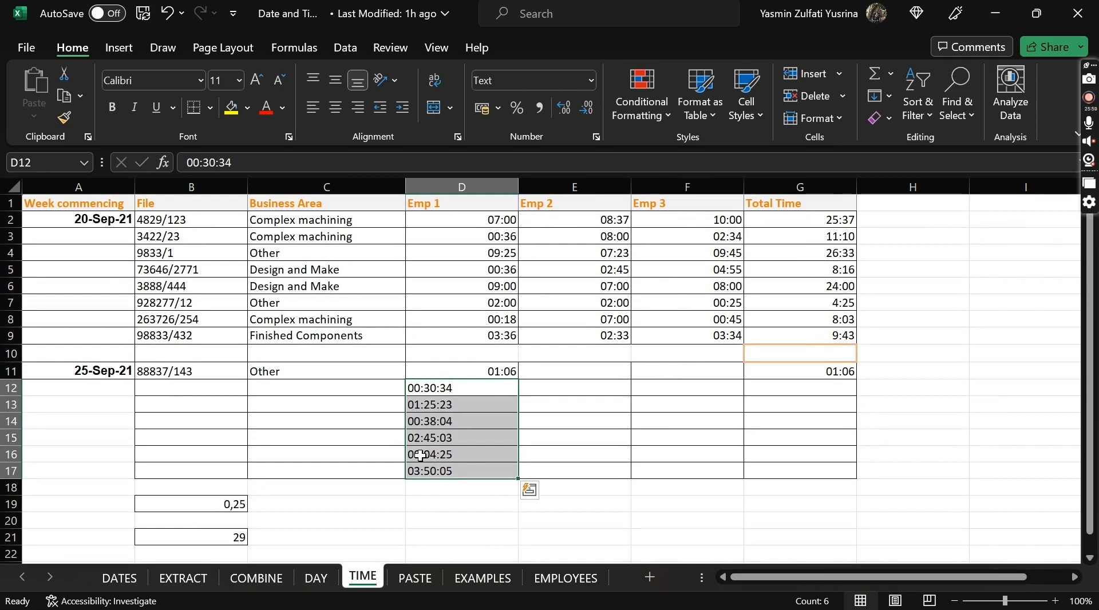
scroll(439, 402, down, 2)
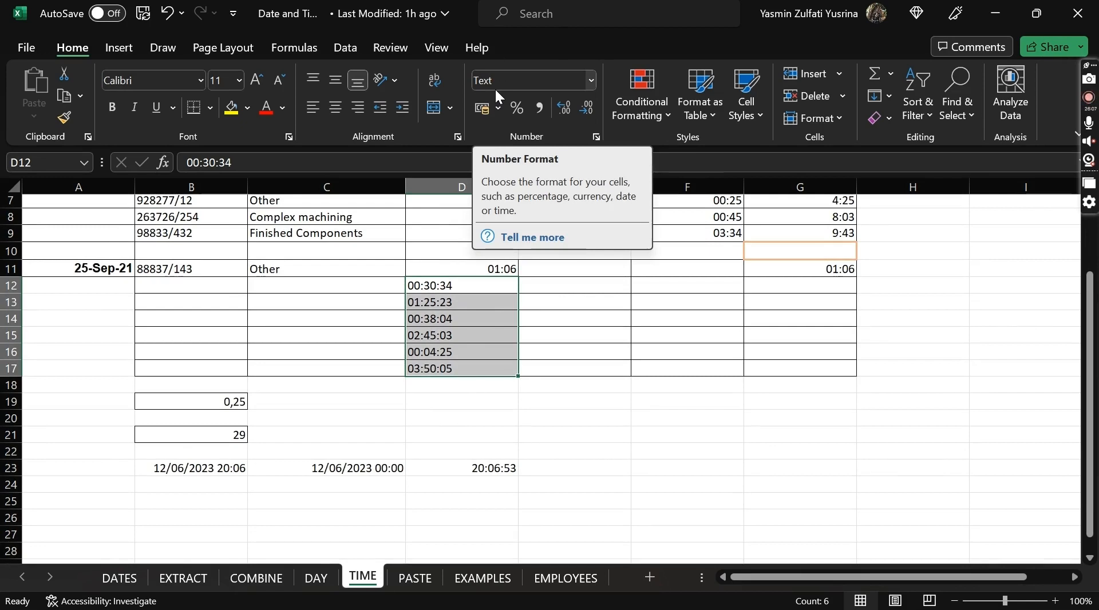
click(592, 80)
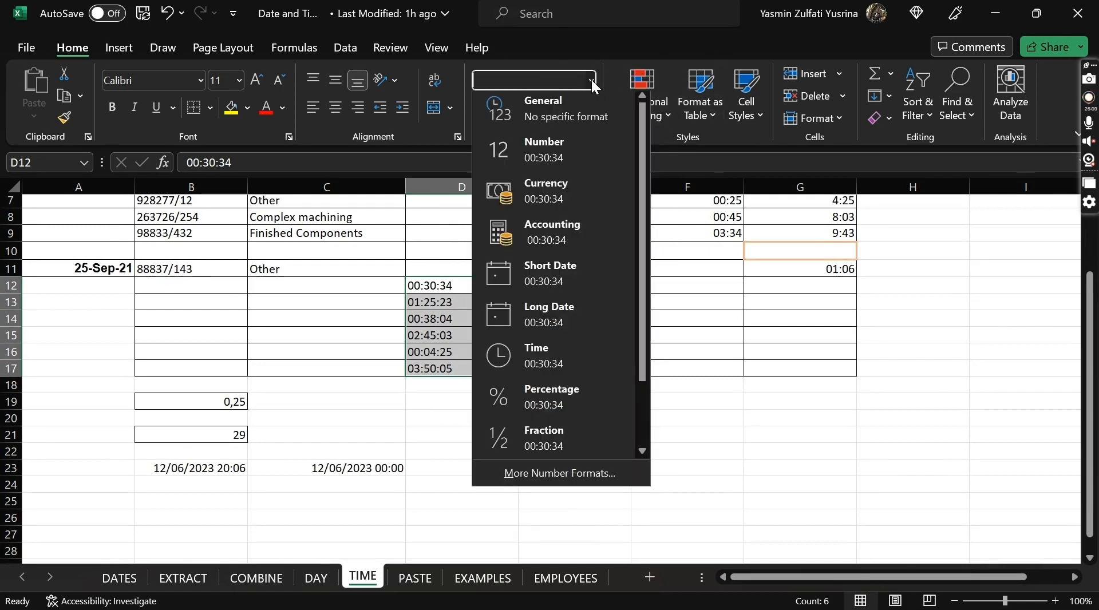
click(567, 349)
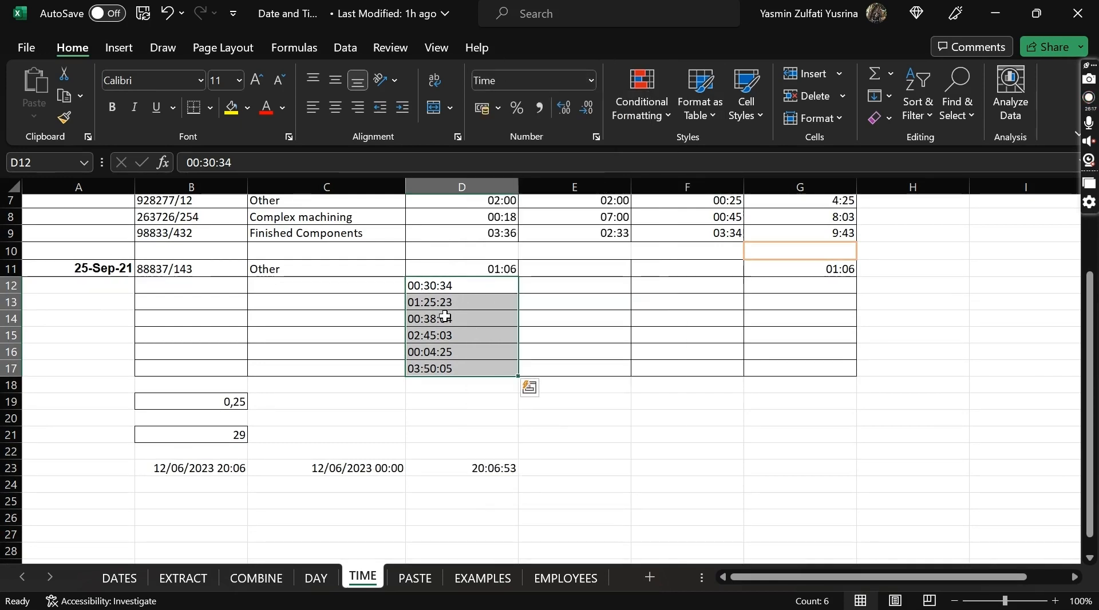
Step: Try to total the text times with =SUM(D12:D17) in D18, and clear the formula
click(457, 385)
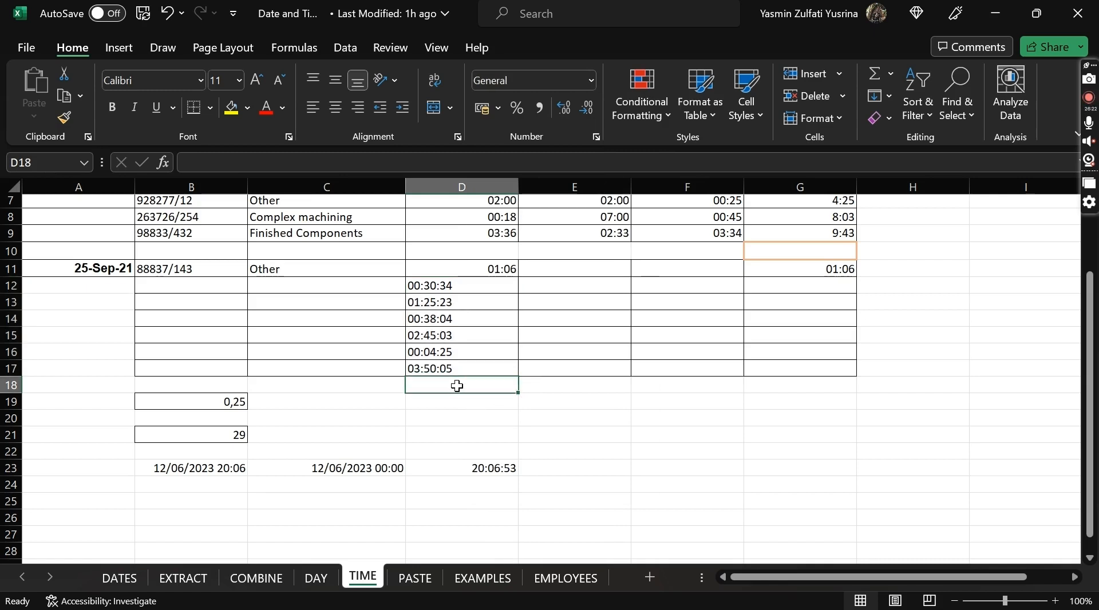
text(=)
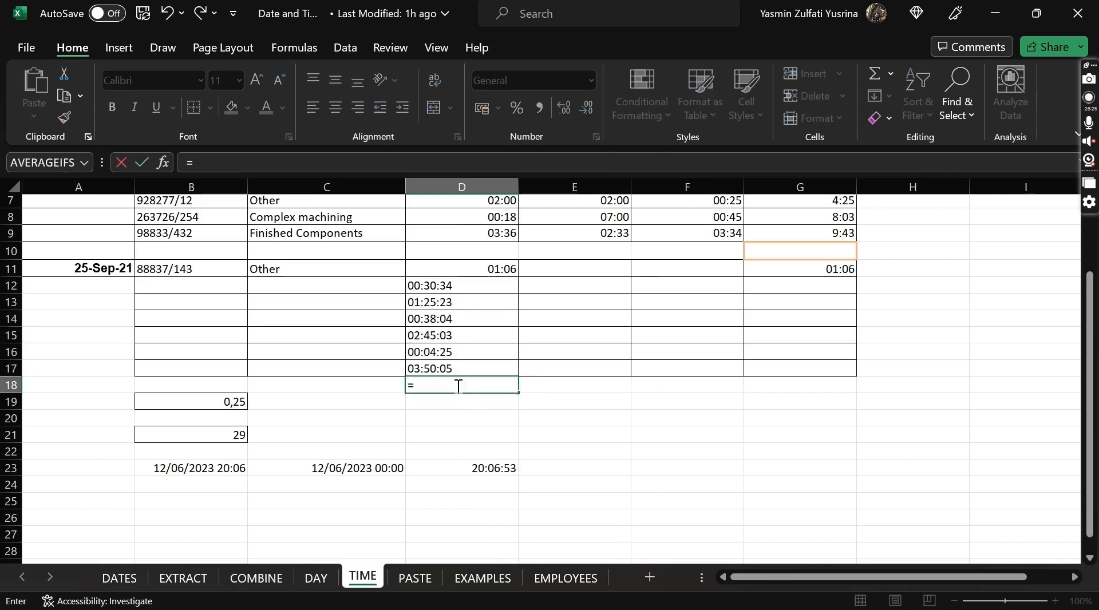
text(sum()
click(423, 287)
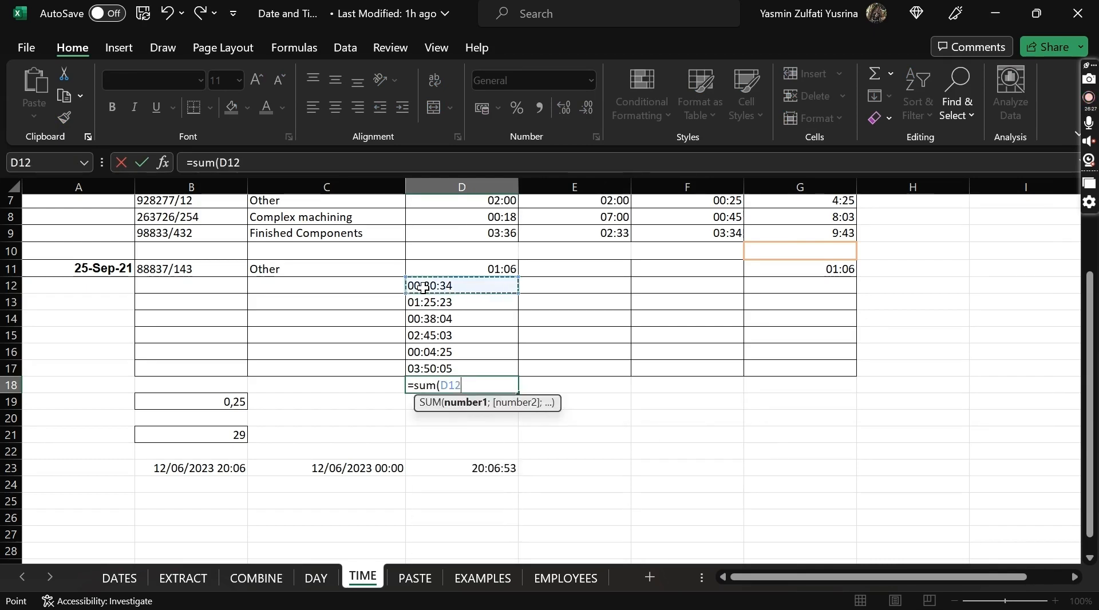
drag(423, 288, 438, 369)
key(Return)
key(Up)
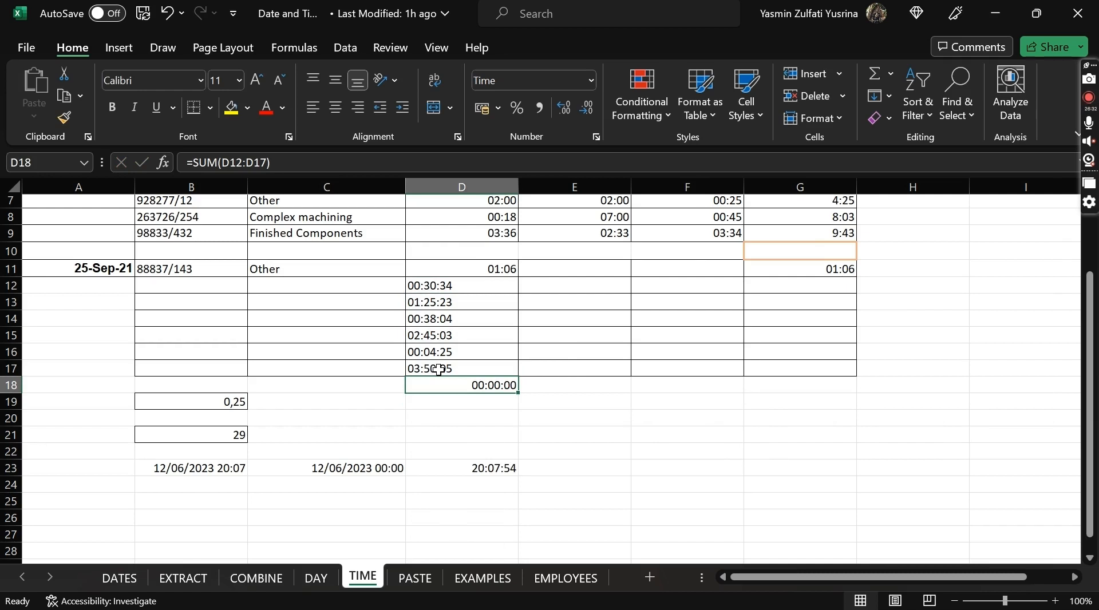
key(BackSpace)
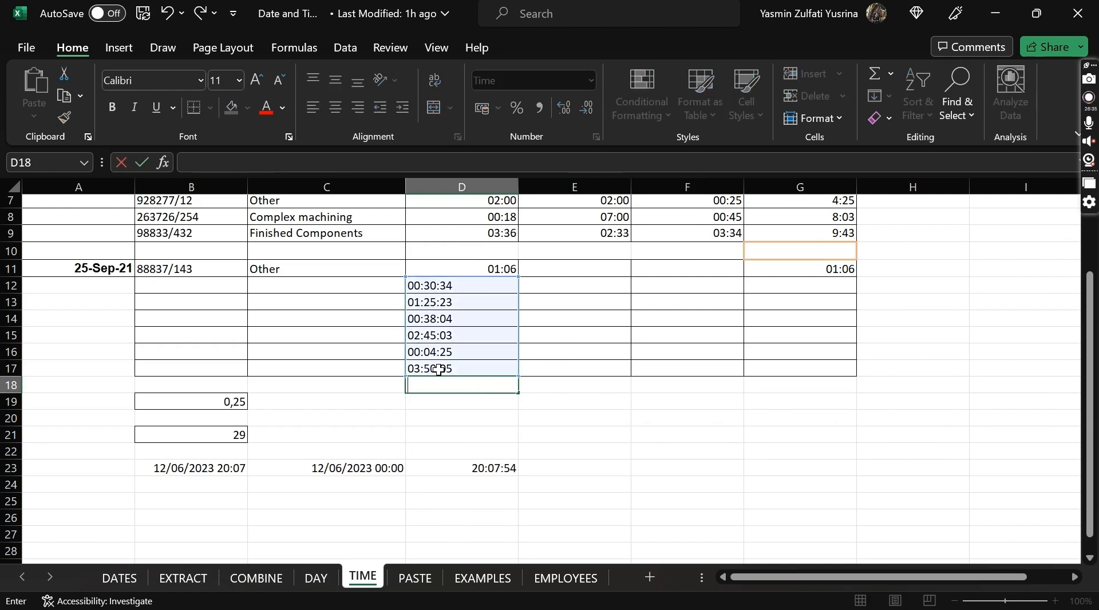
key(Escape)
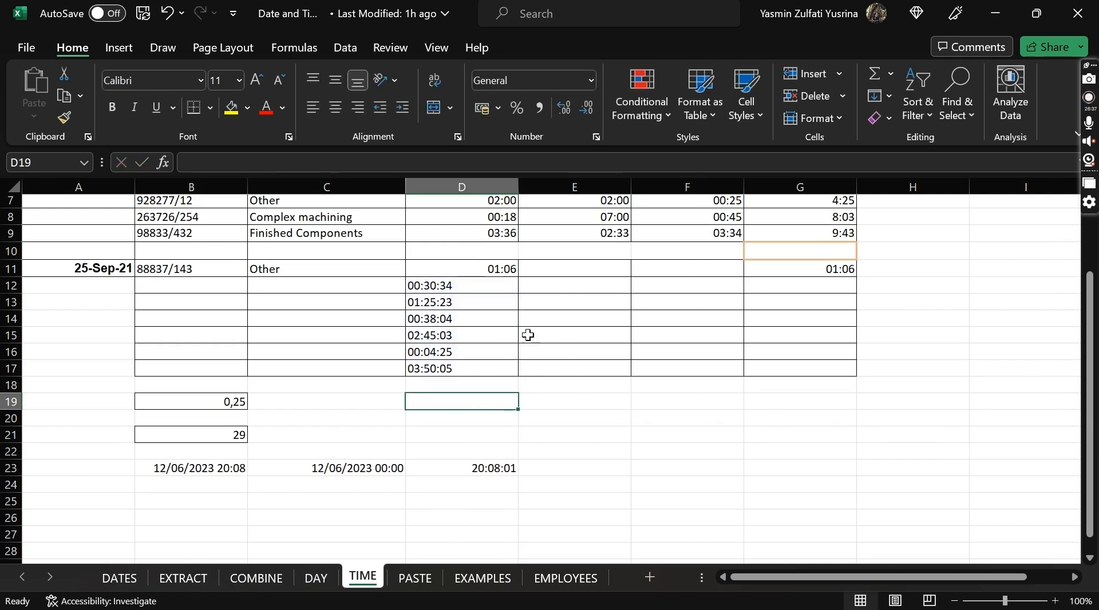
Step: Try to convert the text time in D12 with =TIMEVALUE(D12) in E12, and undo the entry
click(590, 286)
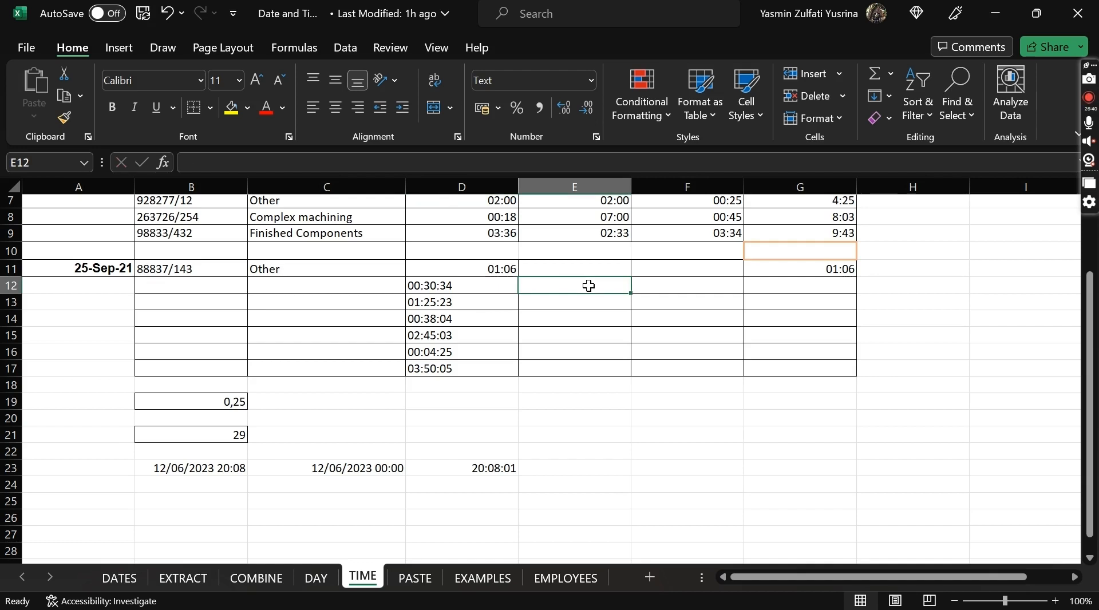
text(=timeva)
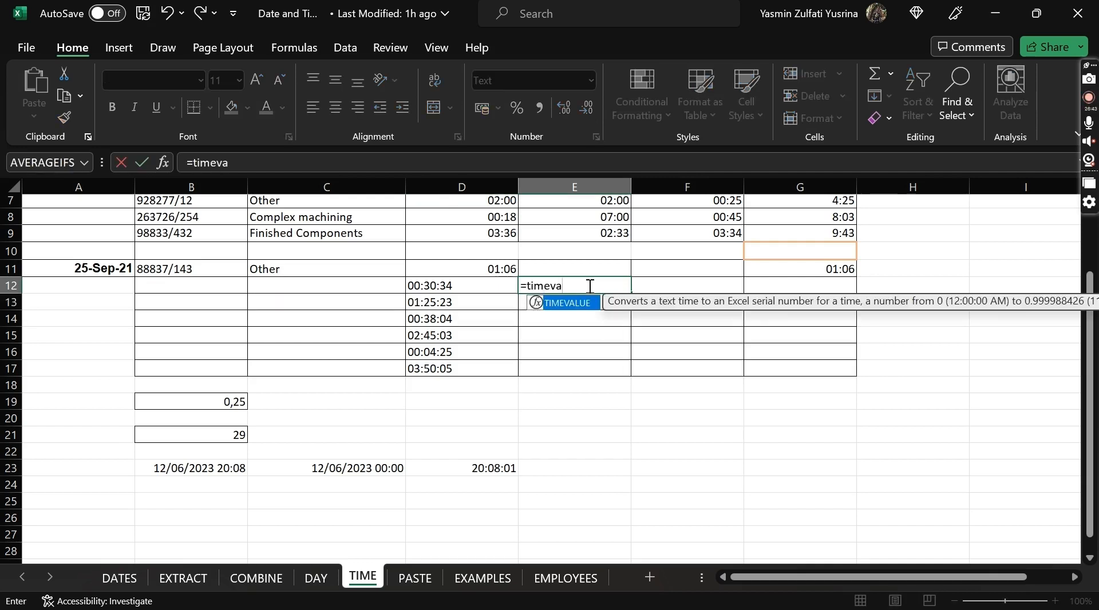
key(Tab)
click(445, 286)
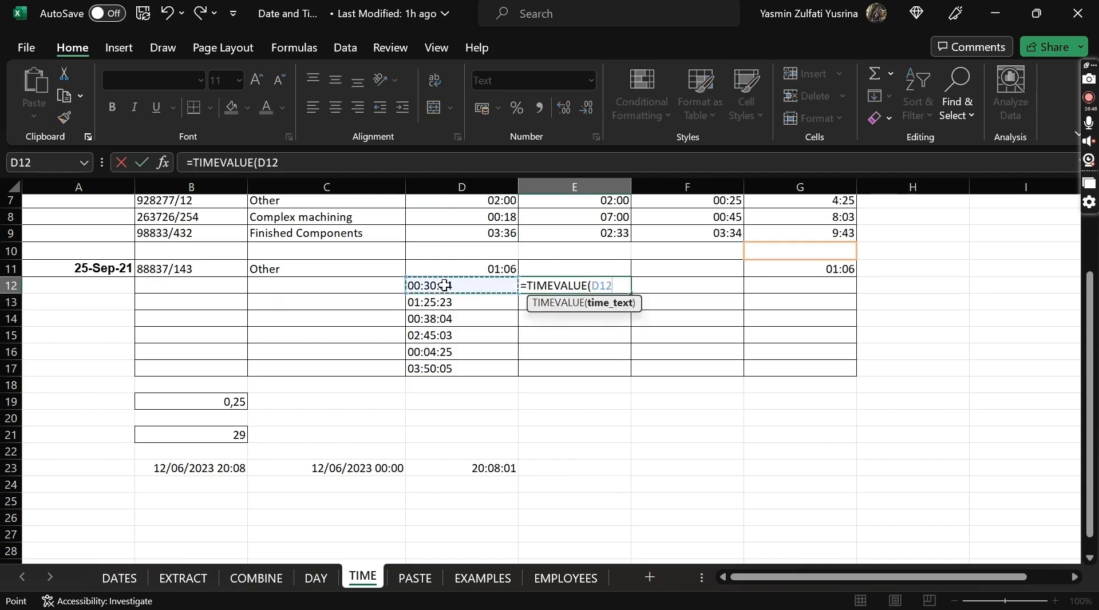
text())
key(Return)
click(616, 286)
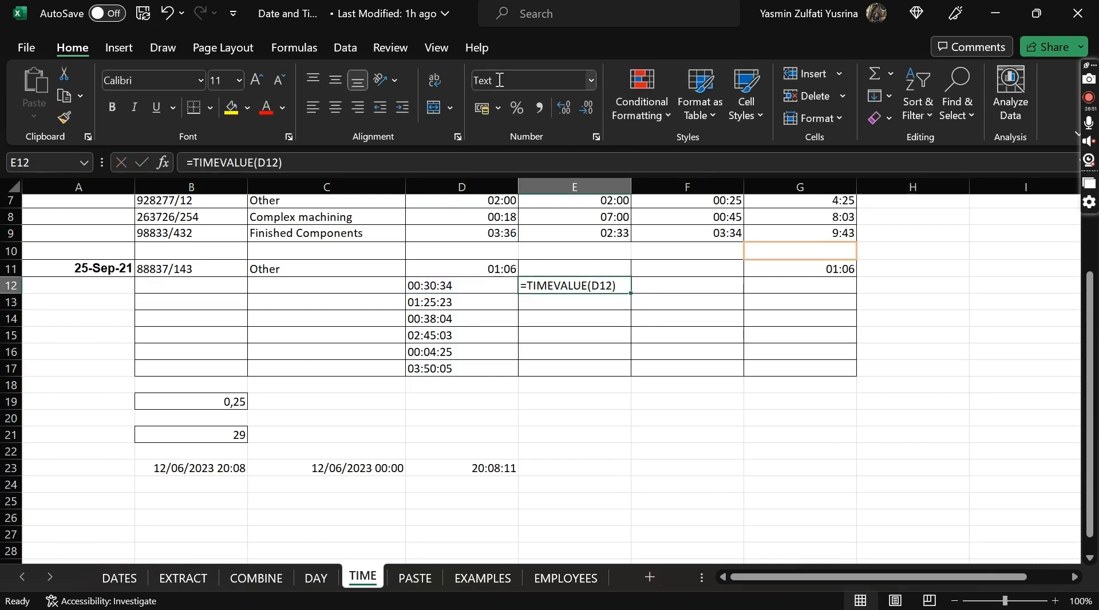
key(ctrl+z)
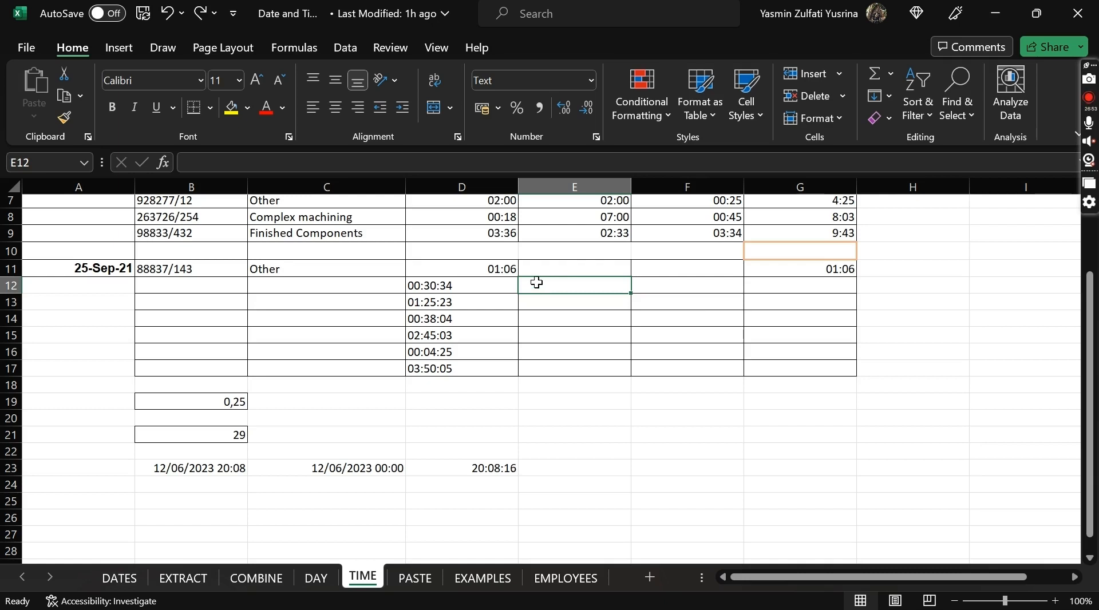
Step: Apply the Time number format to cells E12:E17
drag(535, 285, 558, 369)
click(585, 81)
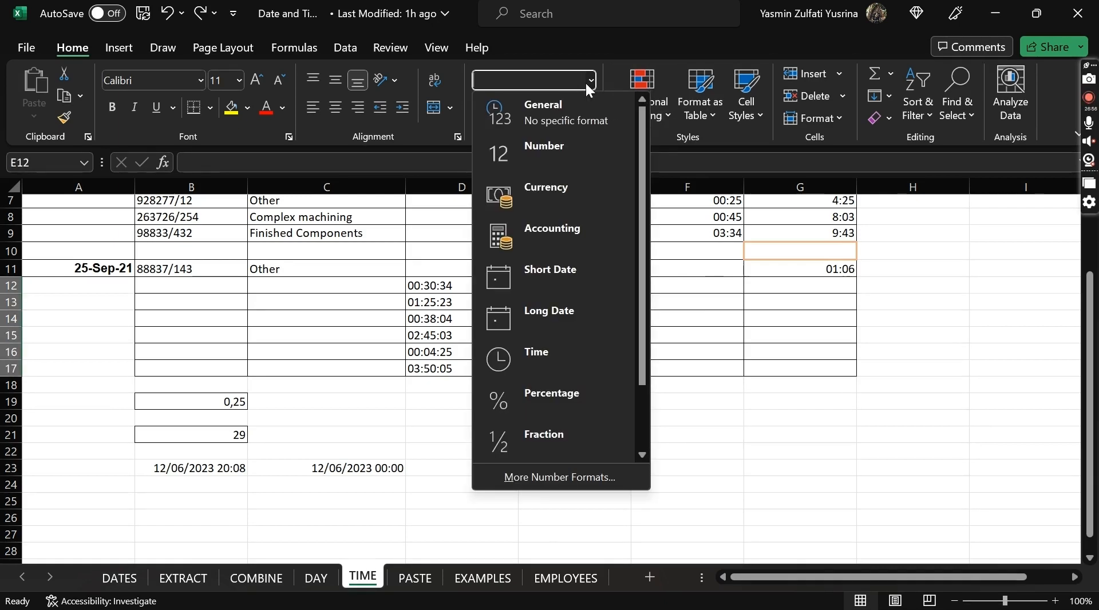
click(500, 359)
Step: Enter =TIMEVALUE(D12) in E12 and fill the formula down to E17 to convert the text times
click(555, 286)
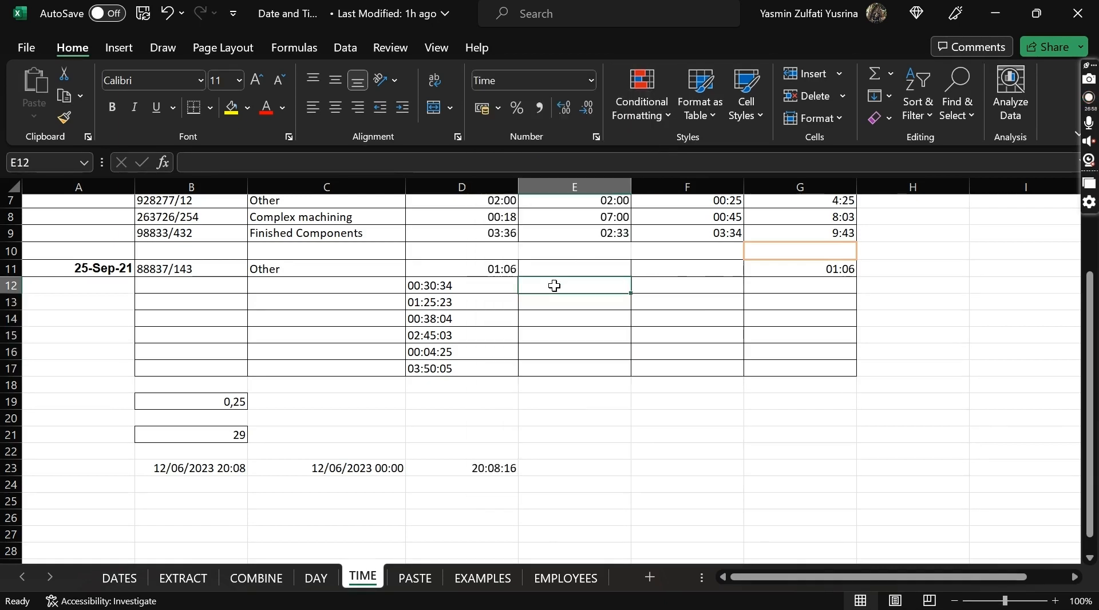
text(=time)
key(Down)
key(Tab)
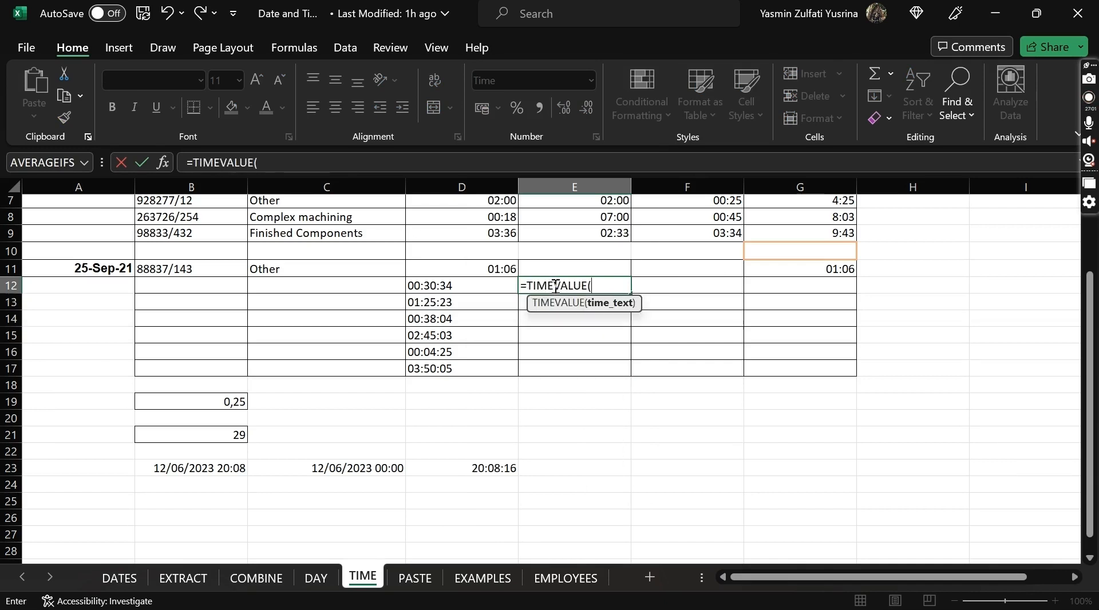
click(432, 286)
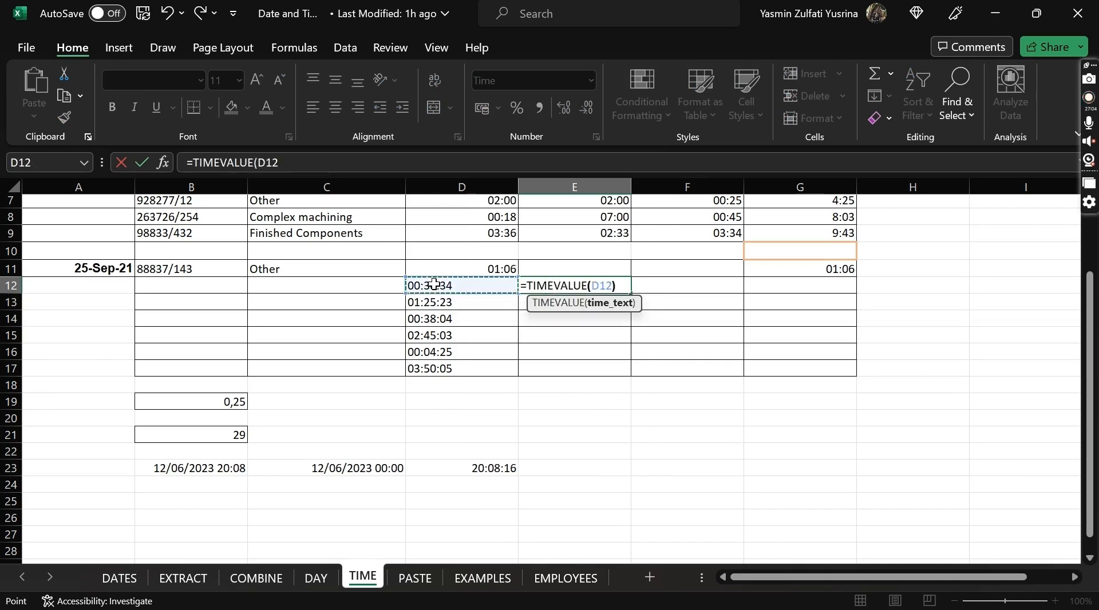
text())
key(Return)
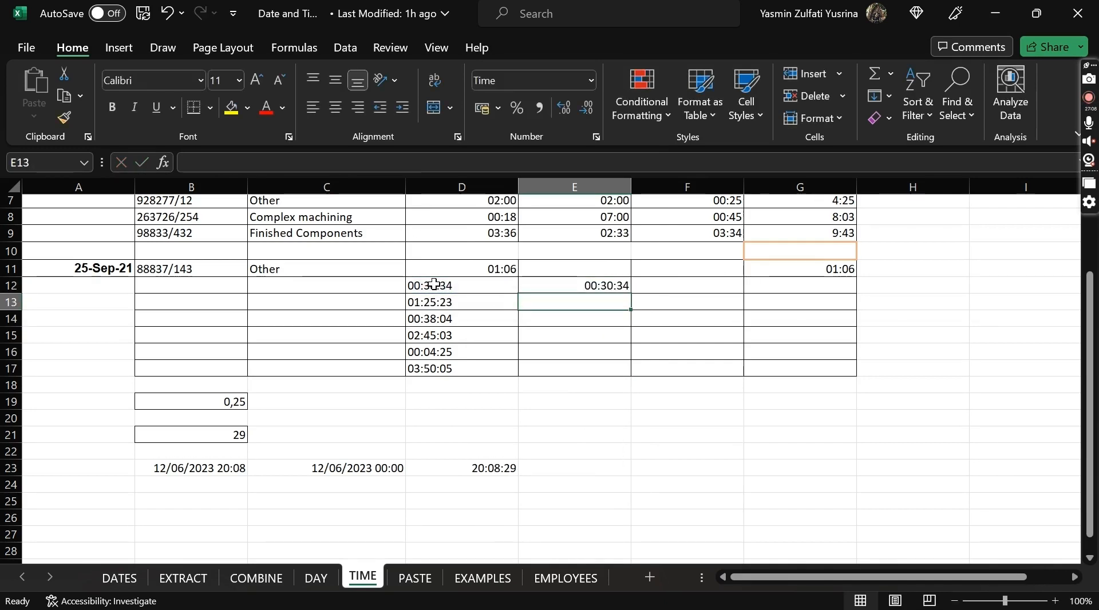
click(623, 285)
double_click(630, 294)
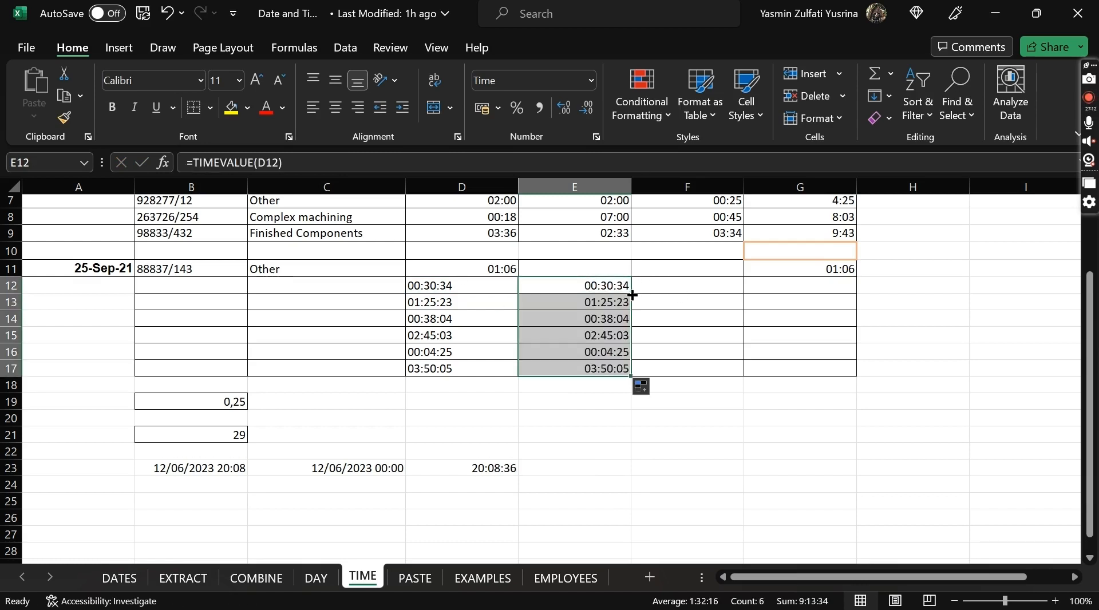
Step: Total the converted times with =SUM(E12:E17) in E18, and clear the formula
click(566, 384)
text(=sum()
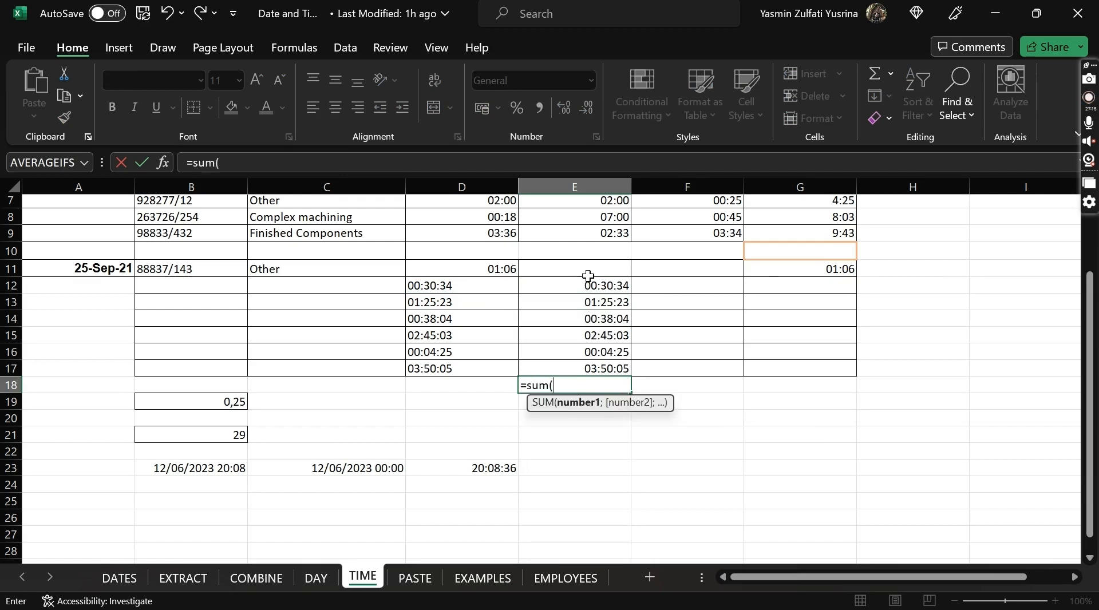
drag(589, 282, 604, 371)
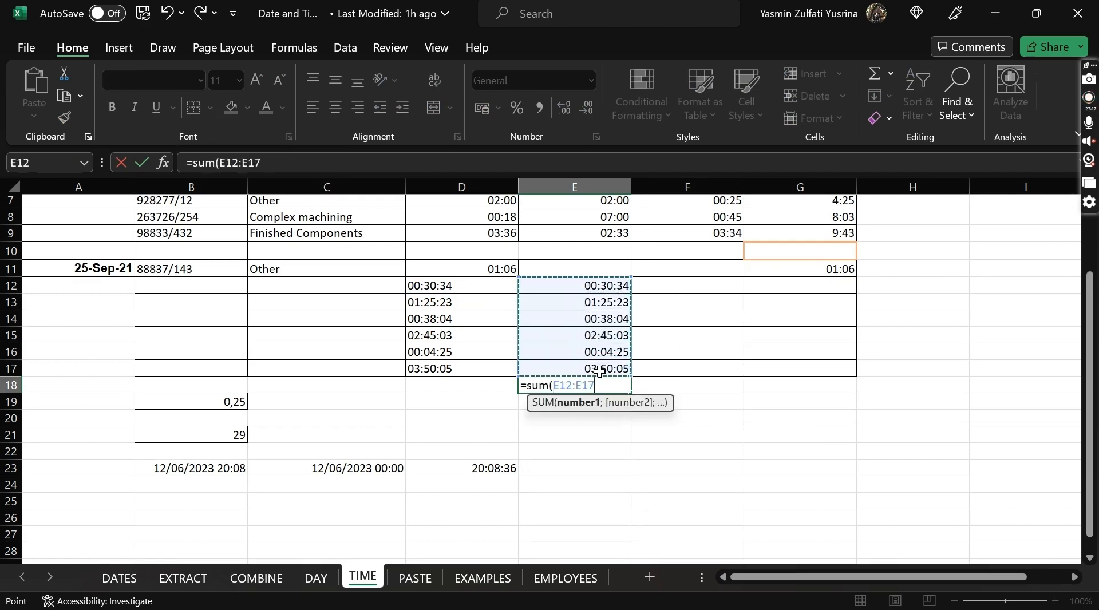
key(Return)
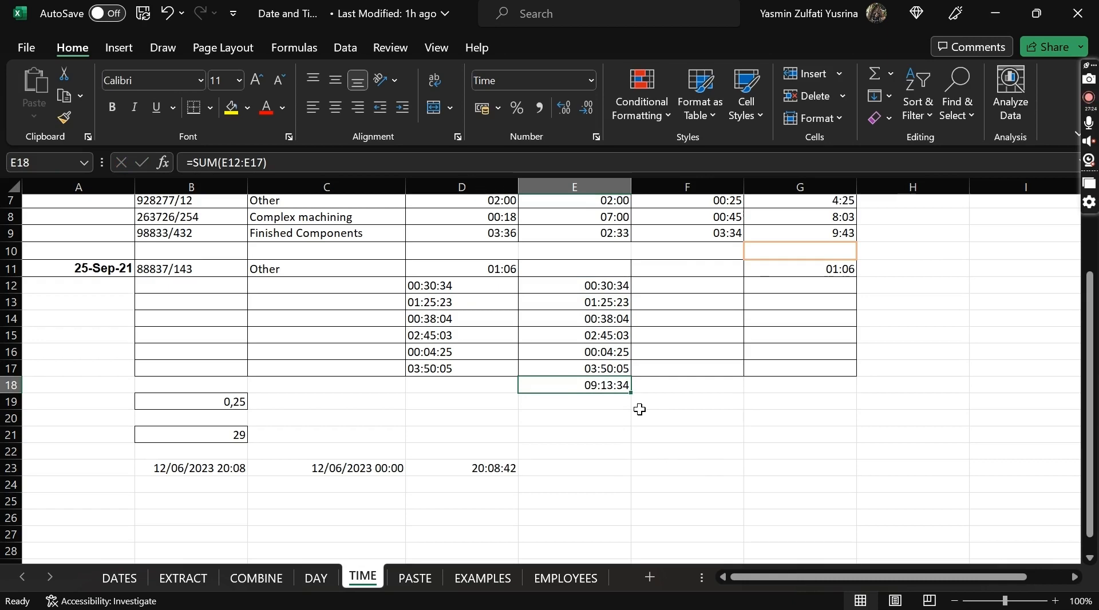
key(BackSpace)
Step: Total the Total Time values with =SUM(G2:G9) in G10
scroll(640, 409, up, 1)
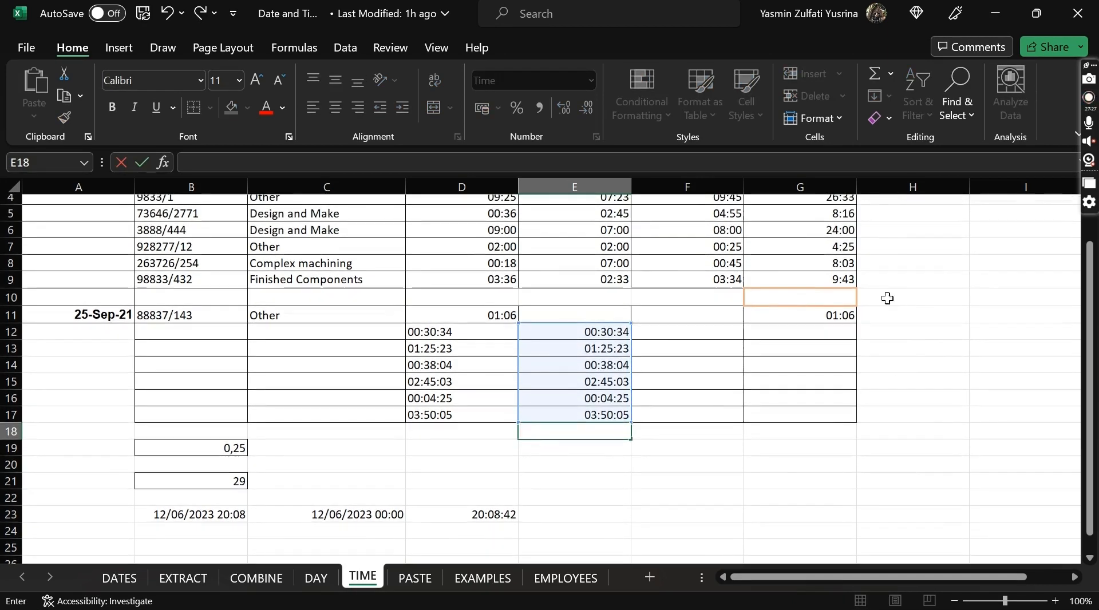
click(814, 297)
scroll(814, 295, up, 1)
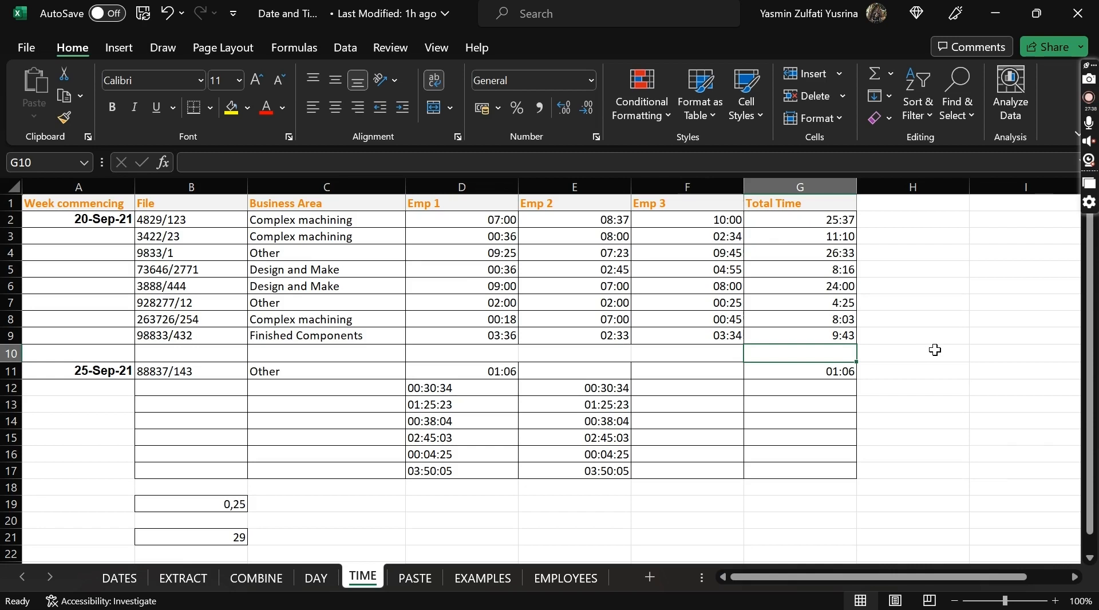
key(alt+equal)
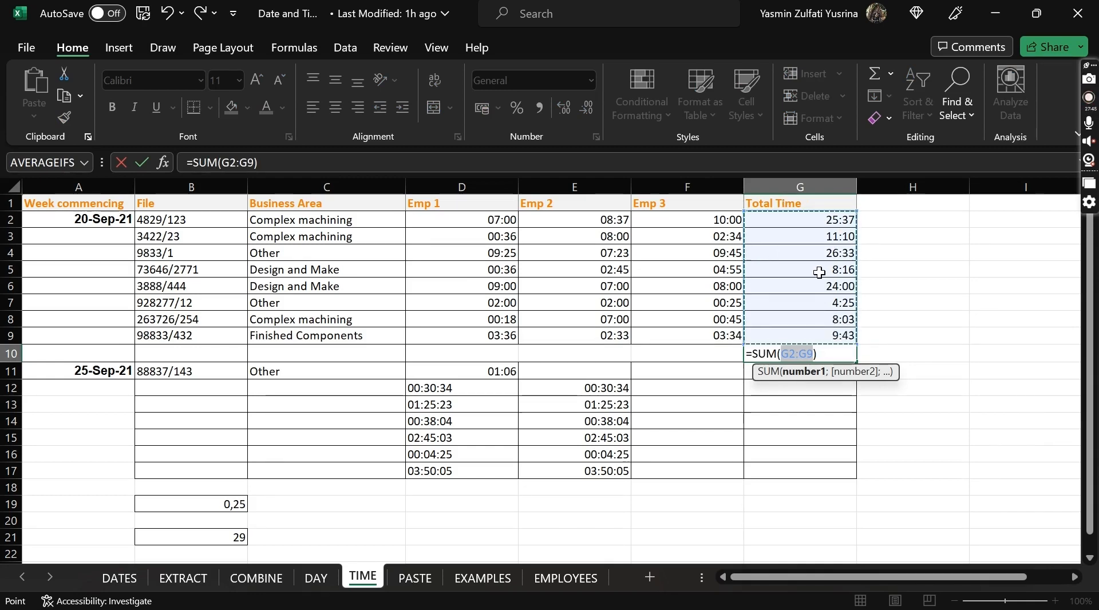
key(Return)
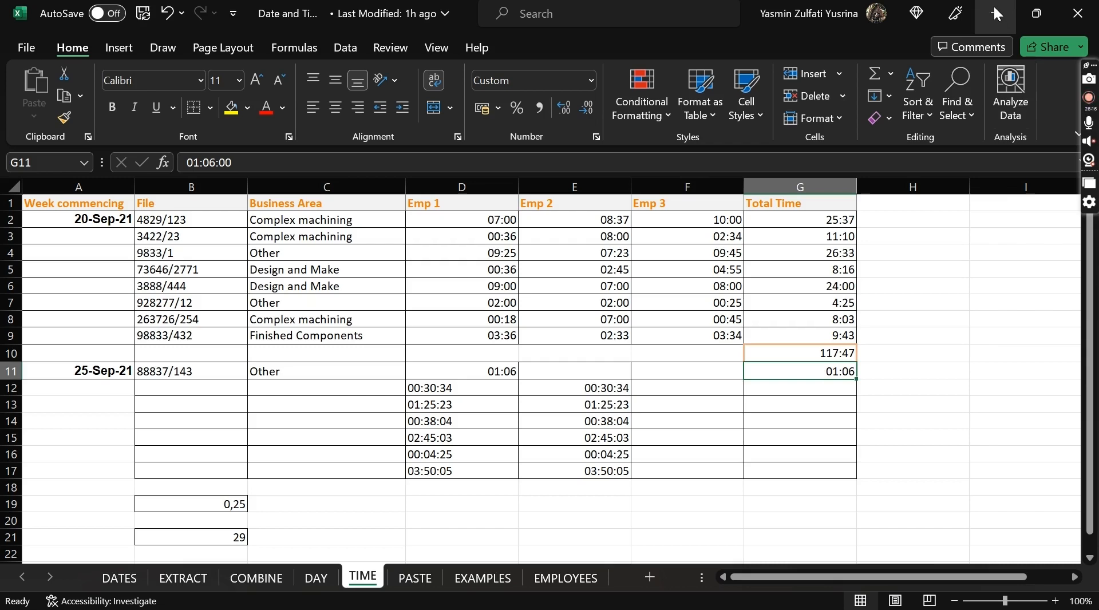
Step: Close Date and Time.xlsx without saving, and open MattsWinery.xlsx from the chapter-11 folder in File Explorer in a maximized window
click(1078, 12)
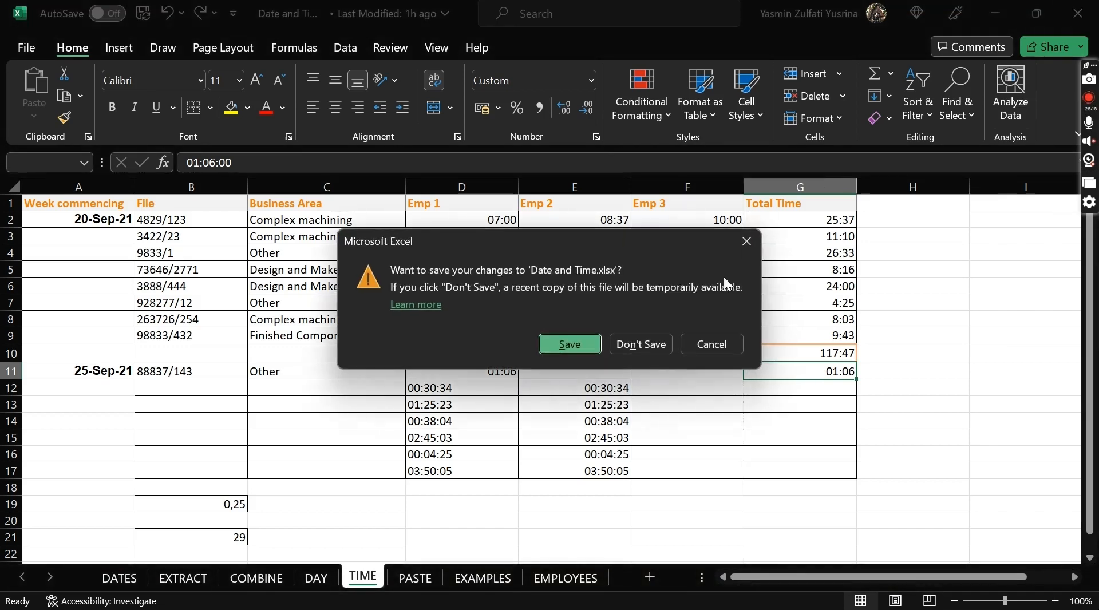
click(640, 340)
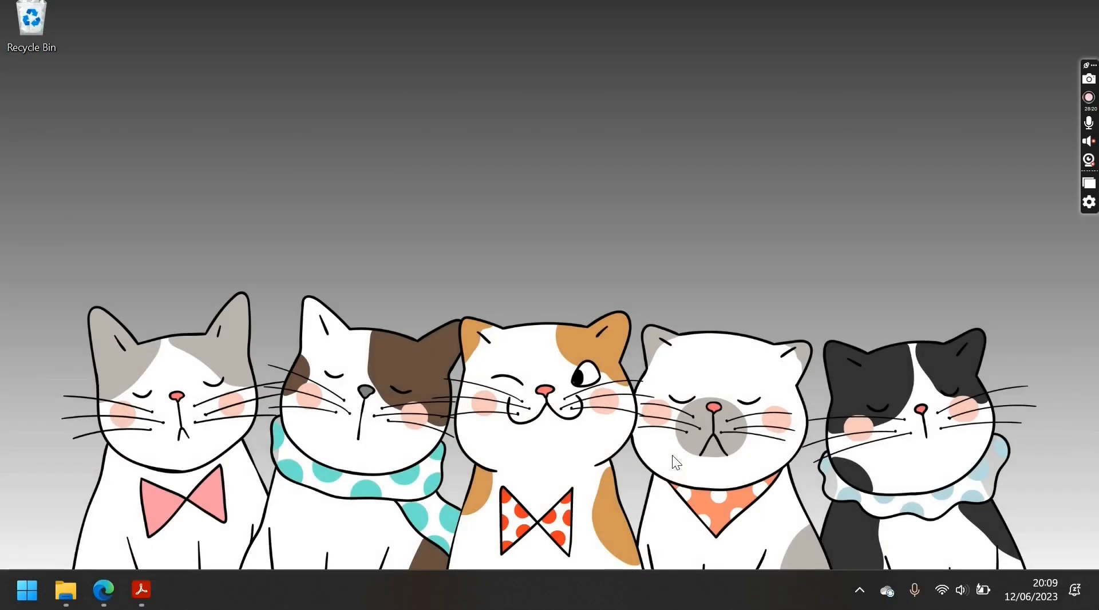
click(66, 590)
click(401, 427)
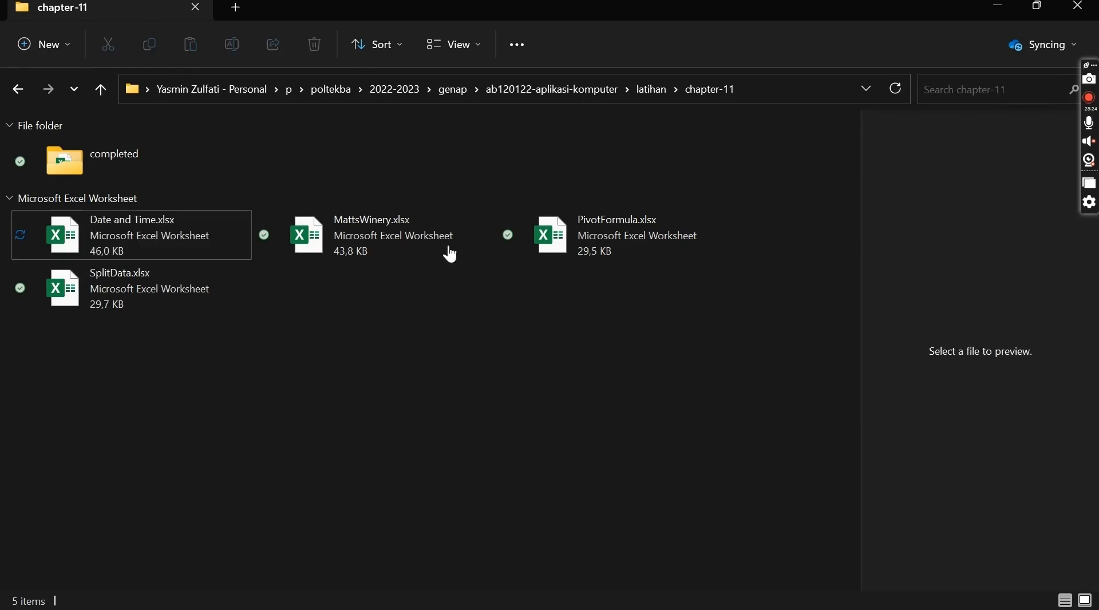
click(363, 247)
double_click(363, 247)
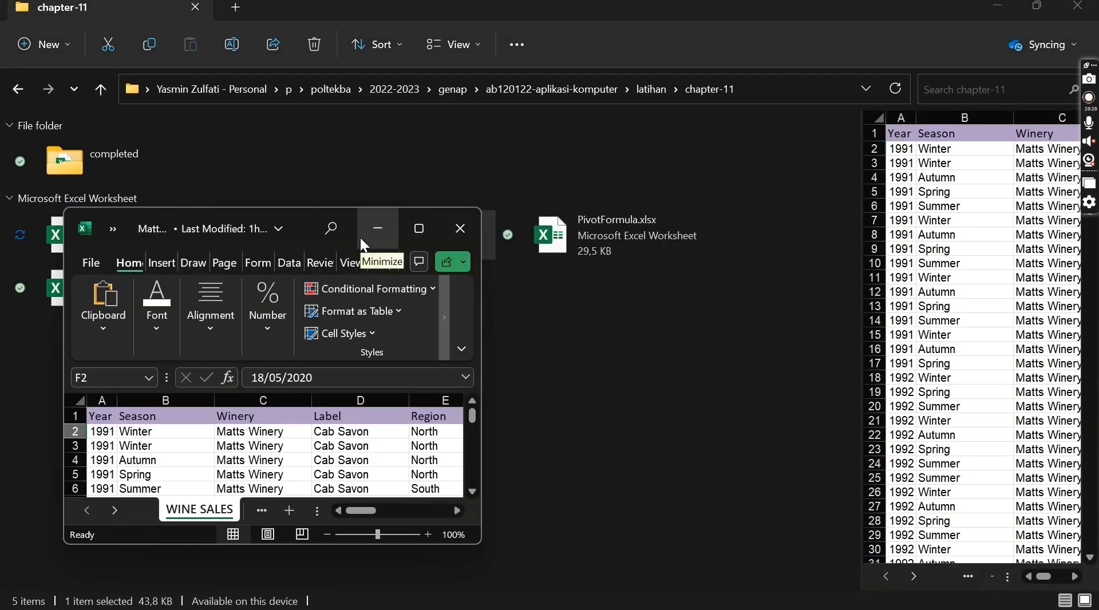
click(416, 229)
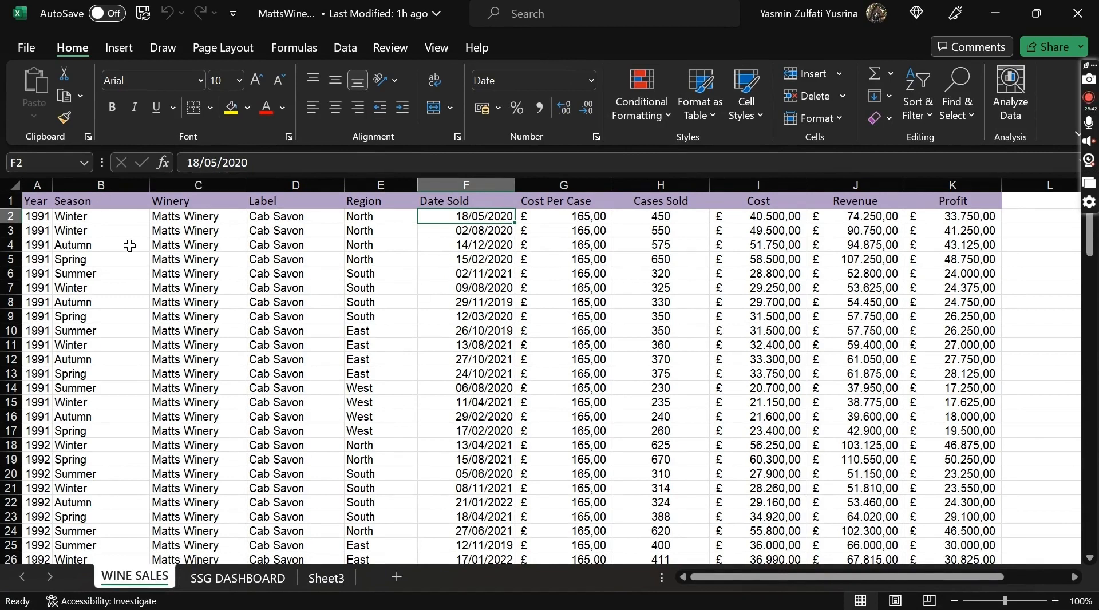
Step: Convert the WINE SALES data range A1:K145 into a table with headers
click(262, 230)
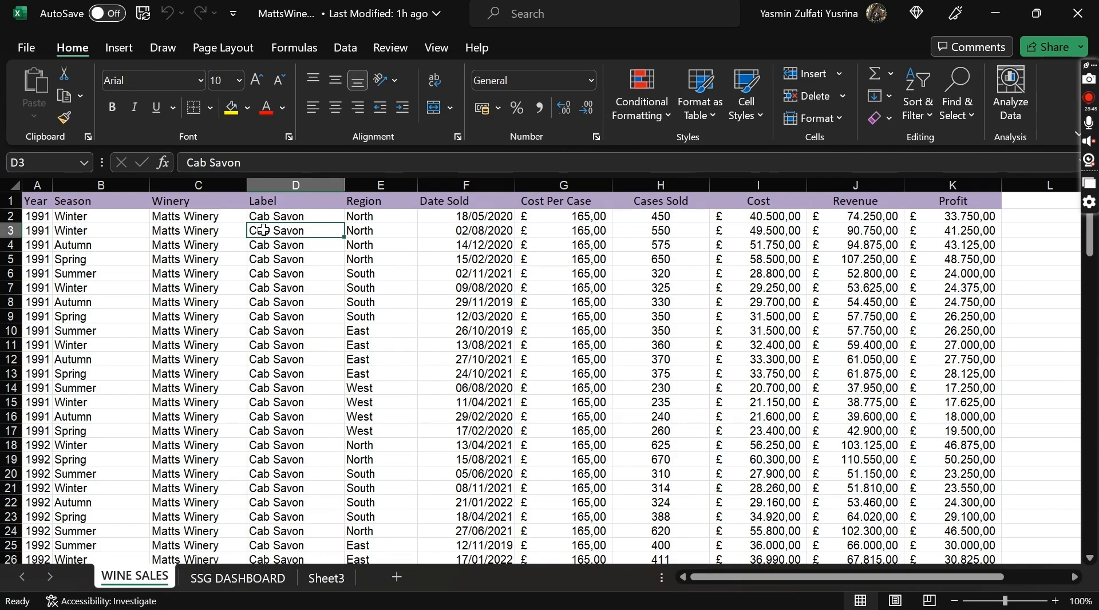
click(98, 50)
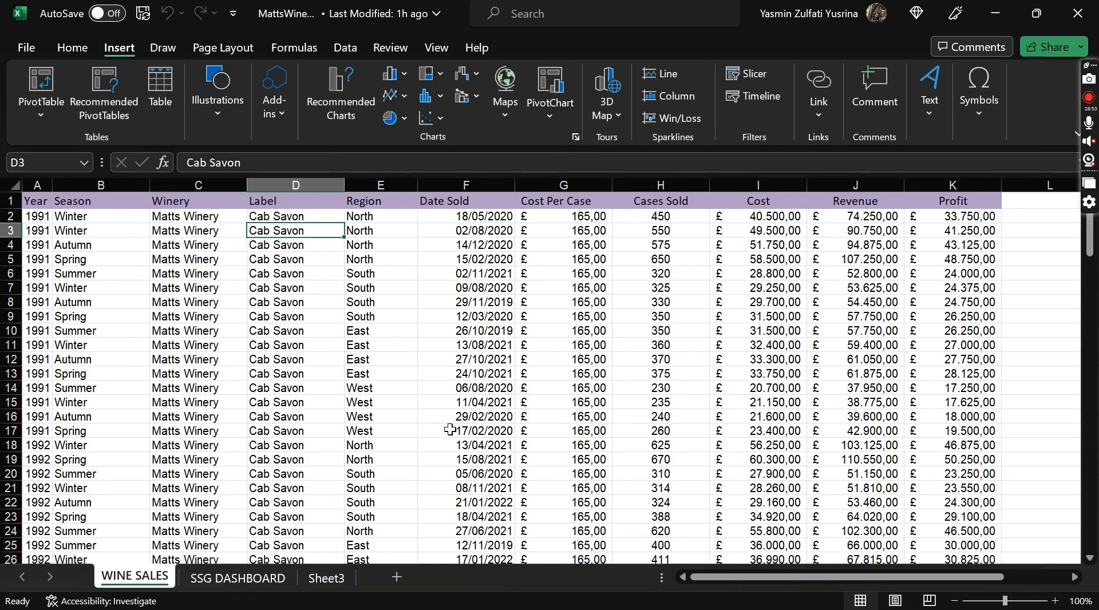
key(ctrl+t)
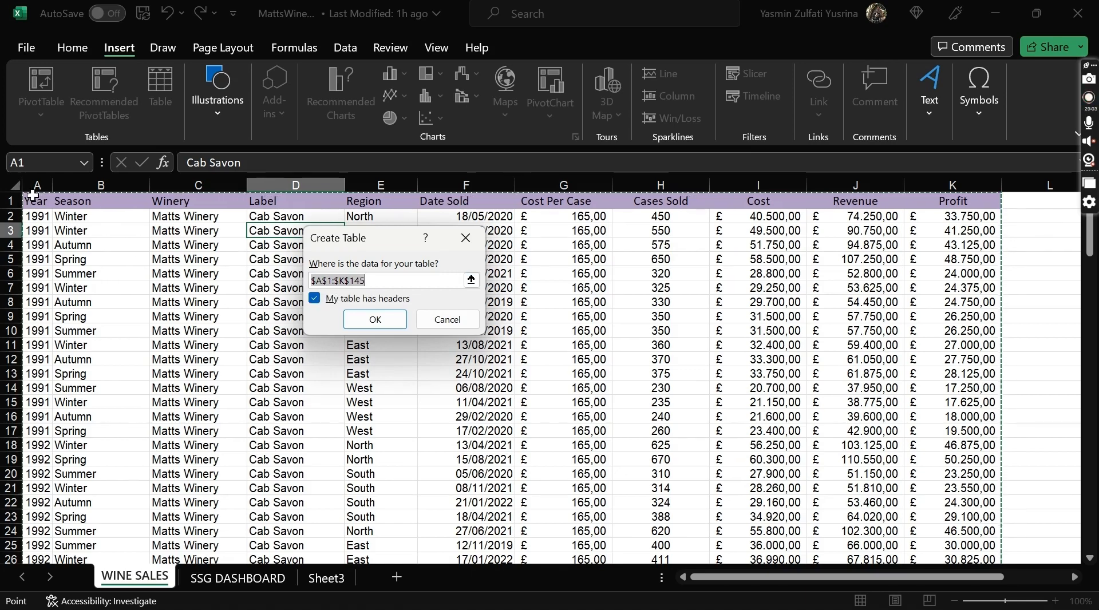
scroll(210, 399, down, 20)
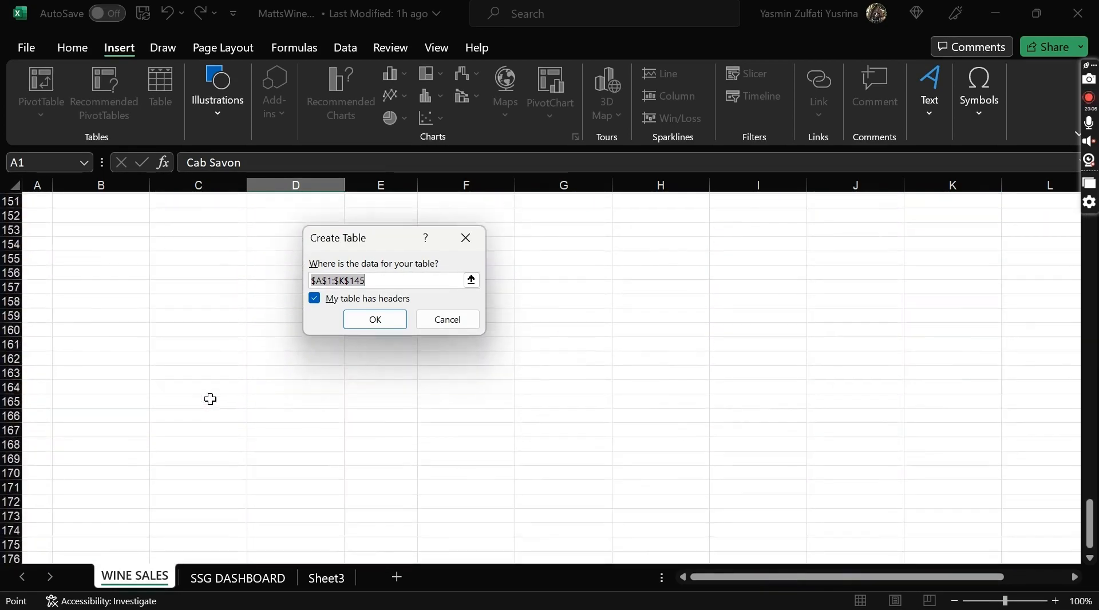
Step: Check the extent of the wine sales data and convert the range A1:K145 into a table with headers
scroll(211, 400, up, 5)
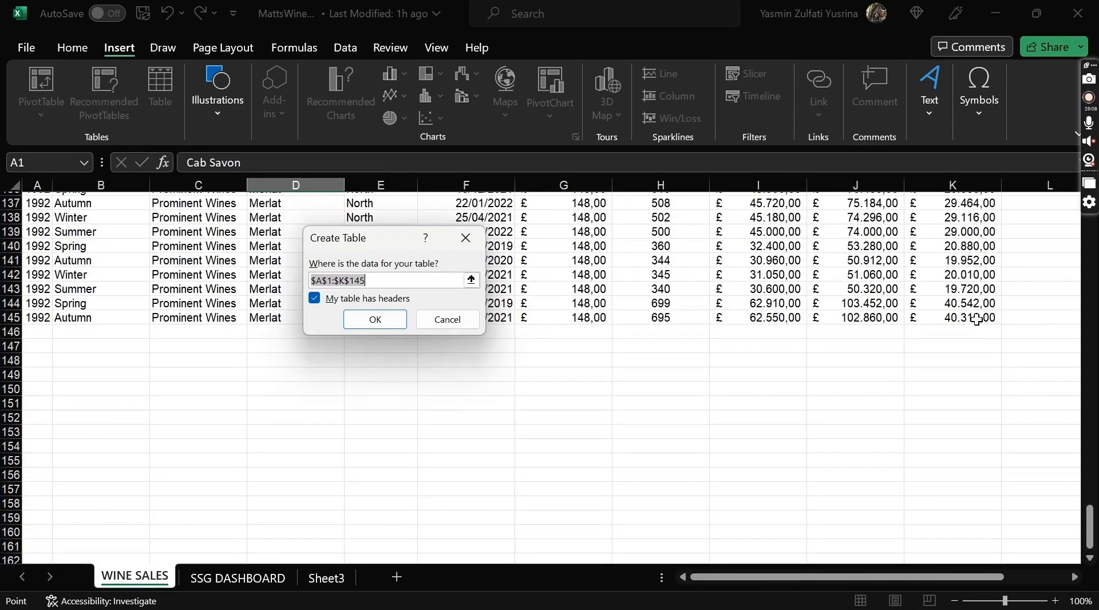
scroll(883, 294, down, 12)
scroll(883, 293, up, 20)
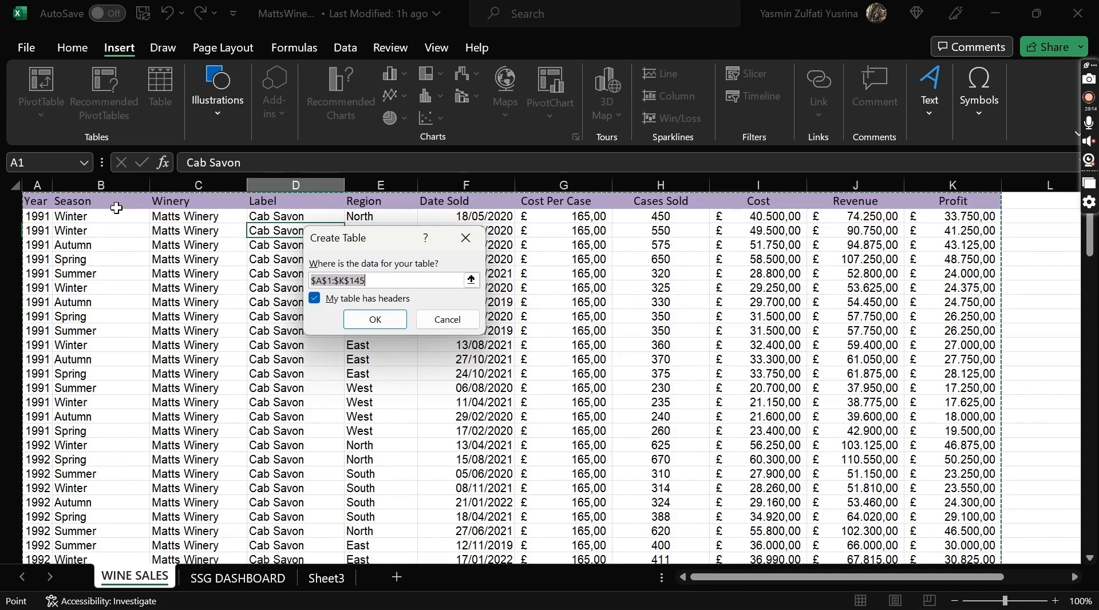
click(373, 319)
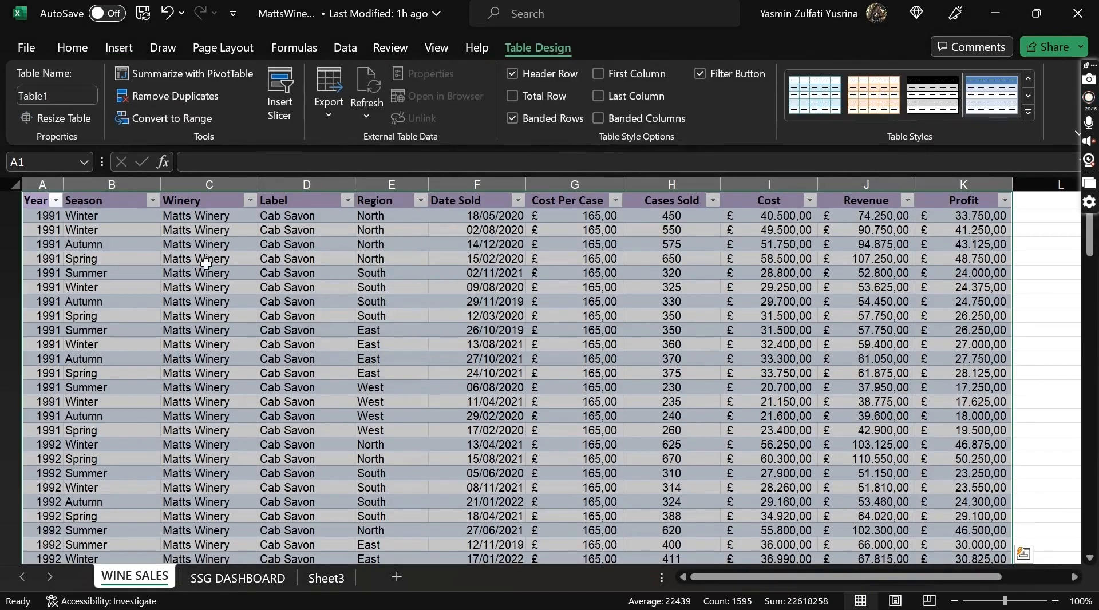
Step: Name the new table WineSales
click(39, 201)
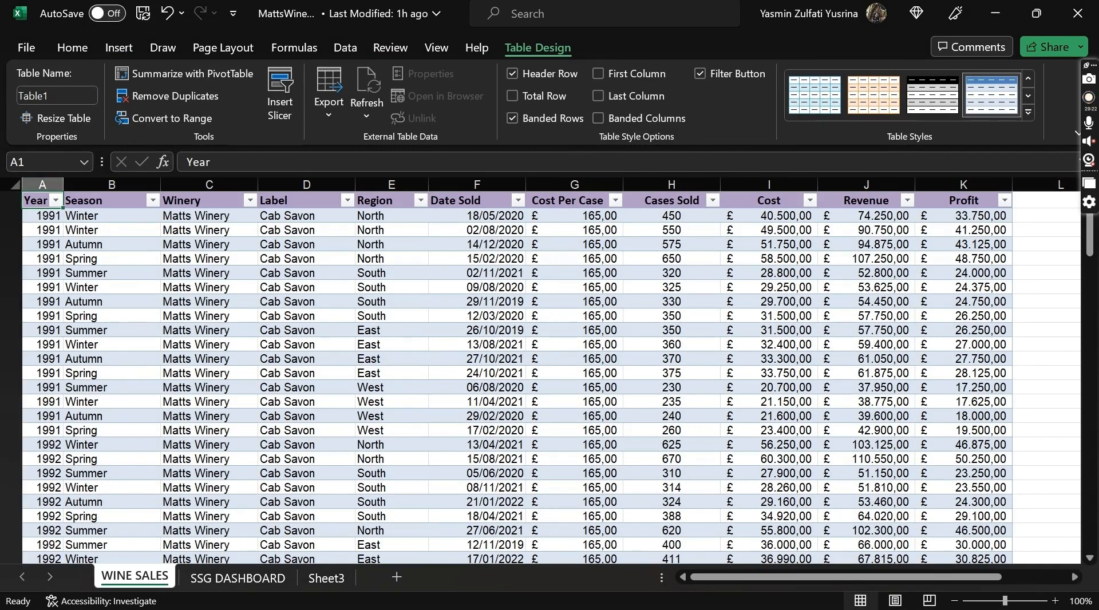
click(65, 91)
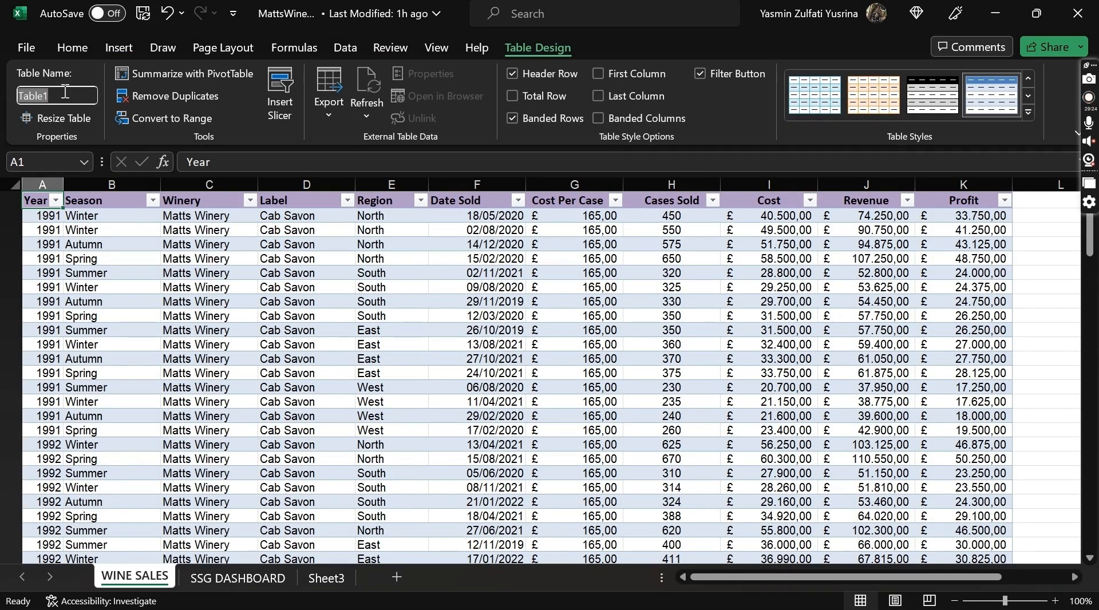
text(WineSales)
key(Return)
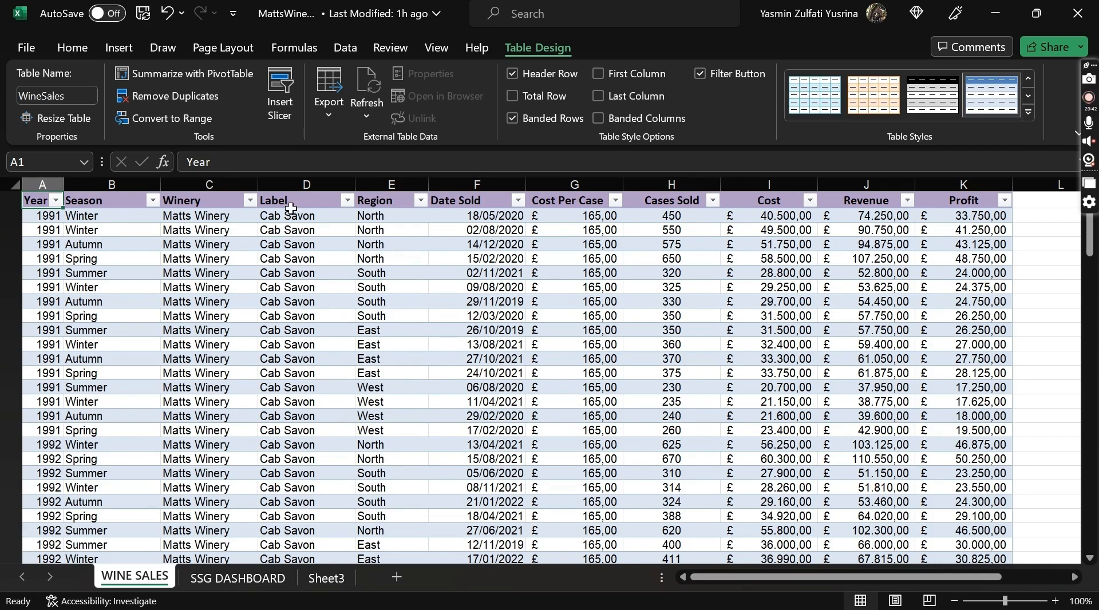
Step: Insert a PivotTable based on the WineSales table in a new worksheet
click(108, 43)
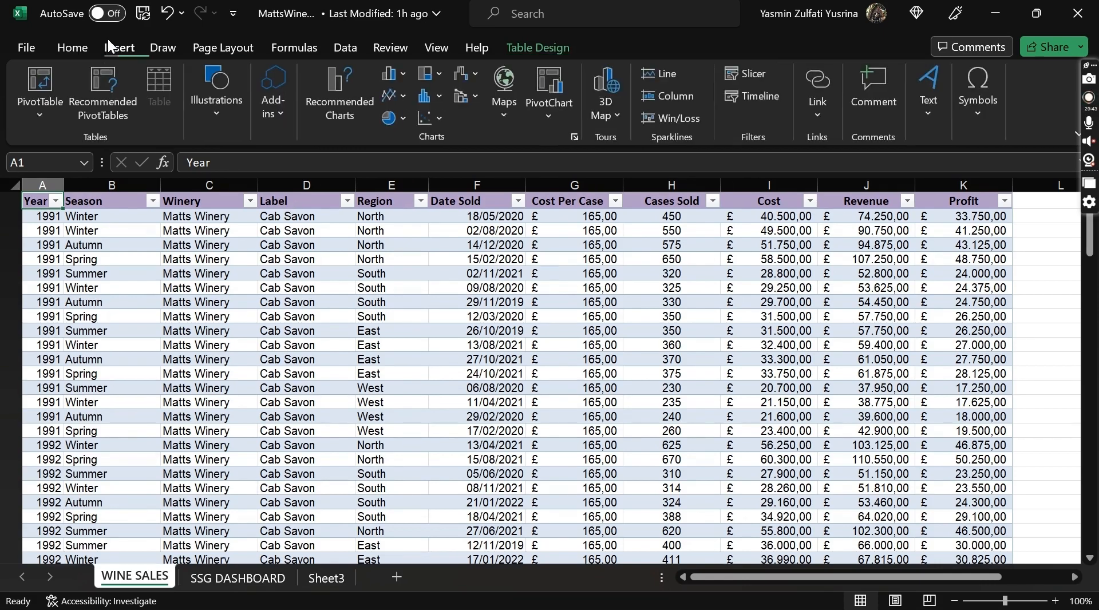
click(32, 80)
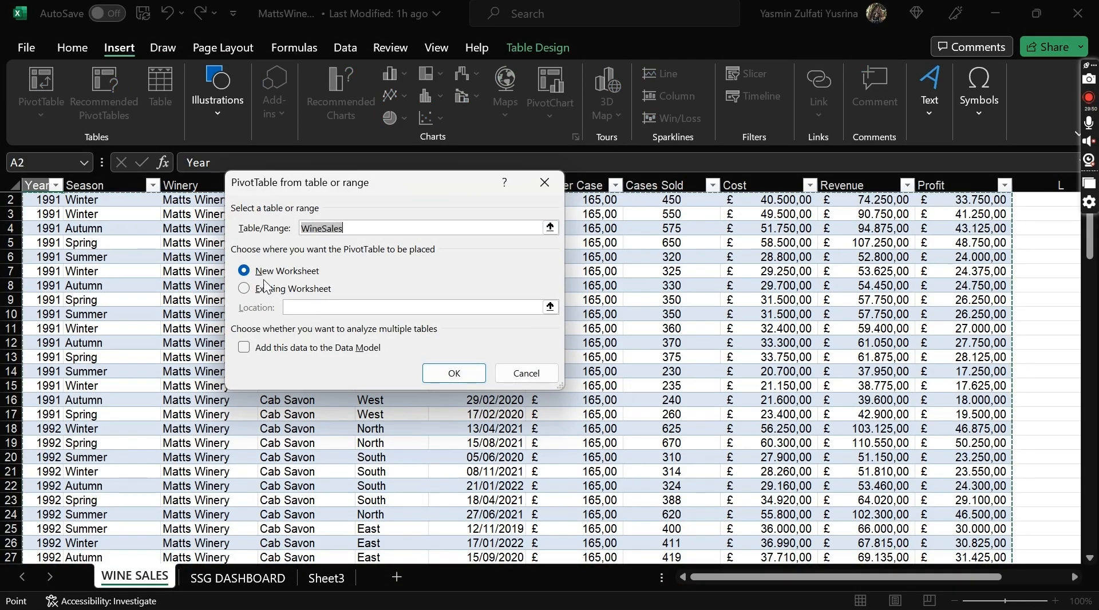
click(441, 375)
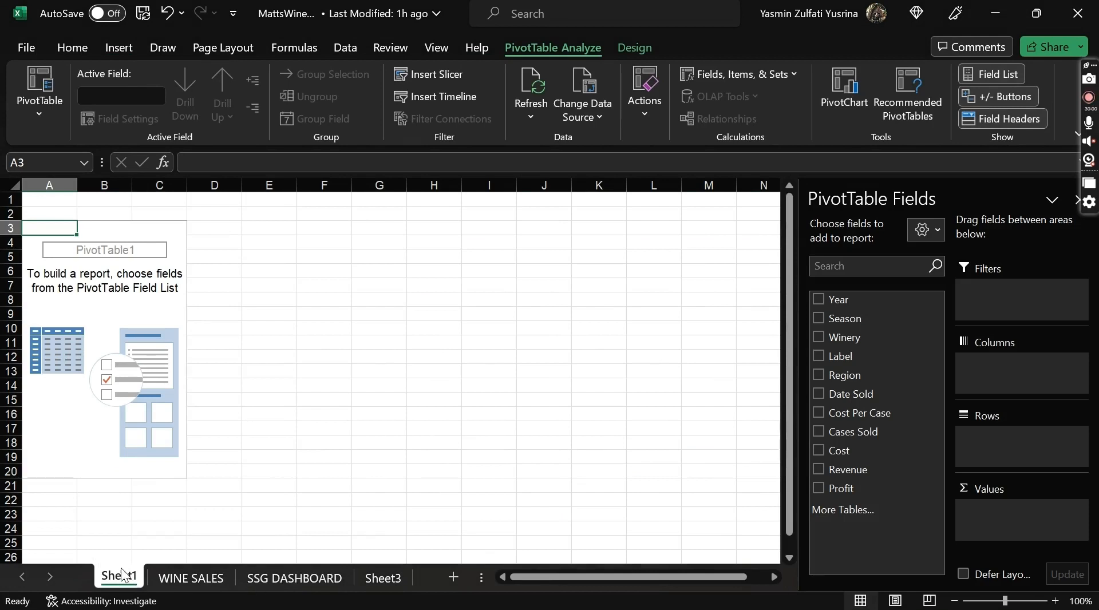
Step: Move the new PivotTable sheet directly after WINE SALES and rename it Profit
drag(115, 581, 247, 581)
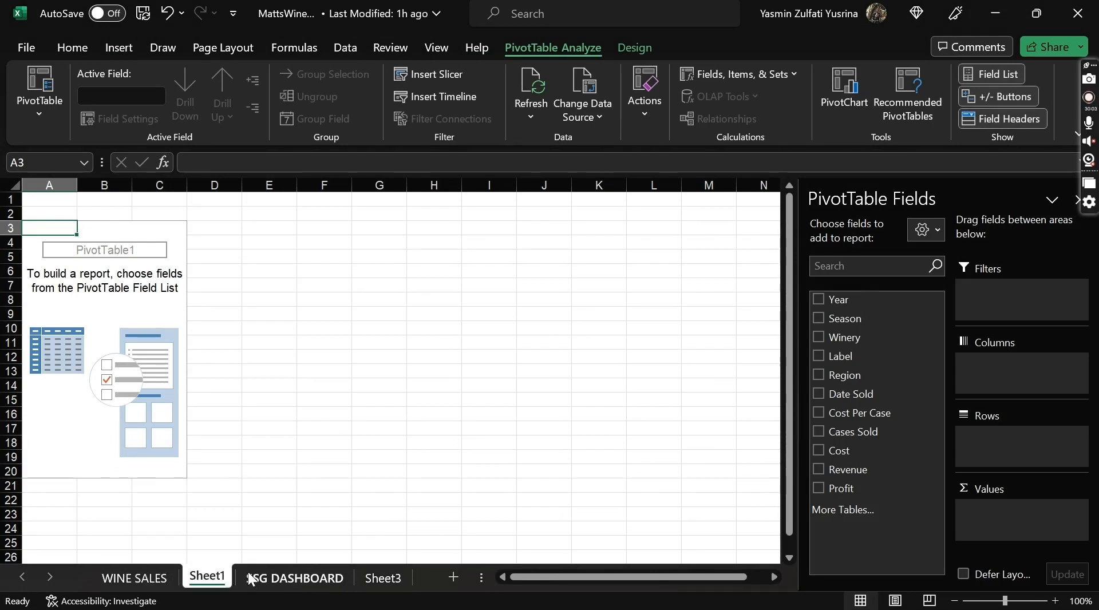
double_click(220, 581)
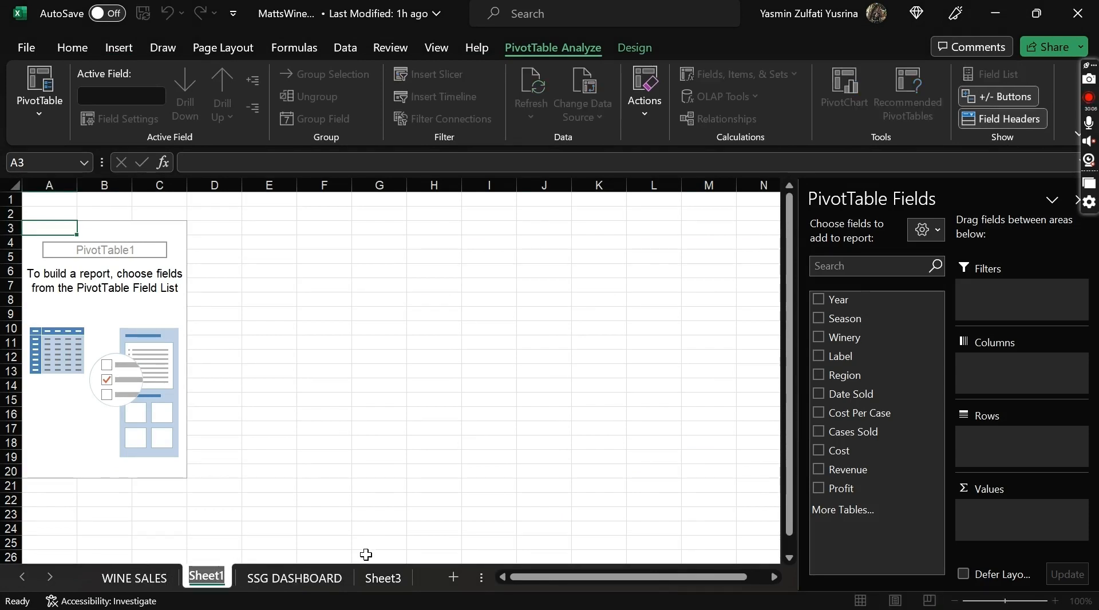
text(Profit)
key(Return)
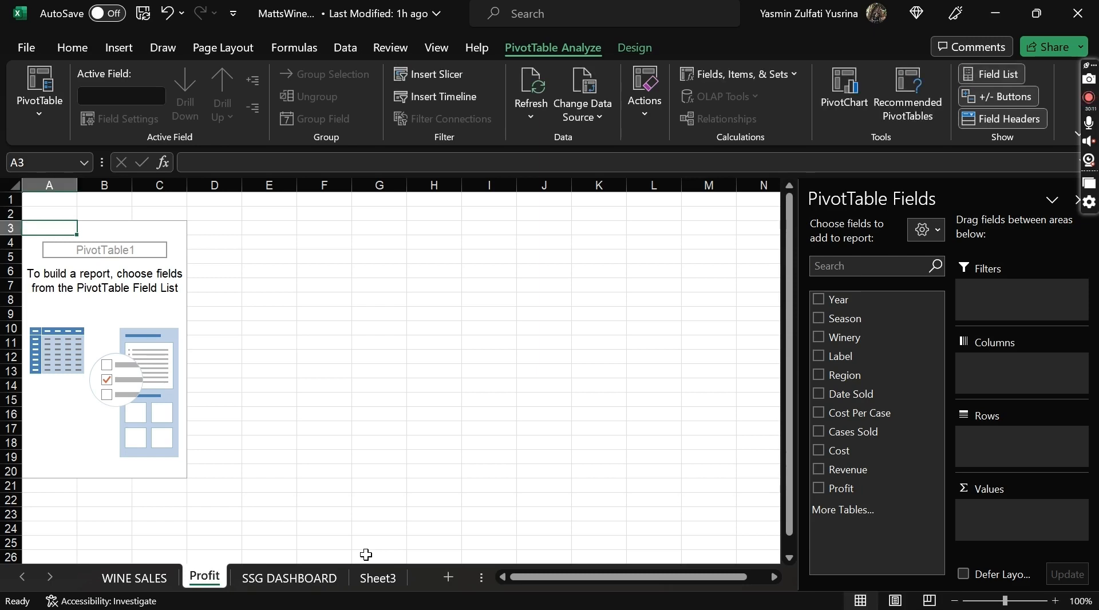
Step: Make two copies of the Profit sheet in front of SSG DASHBOARD and return to the original Profit sheet
right_click(204, 578)
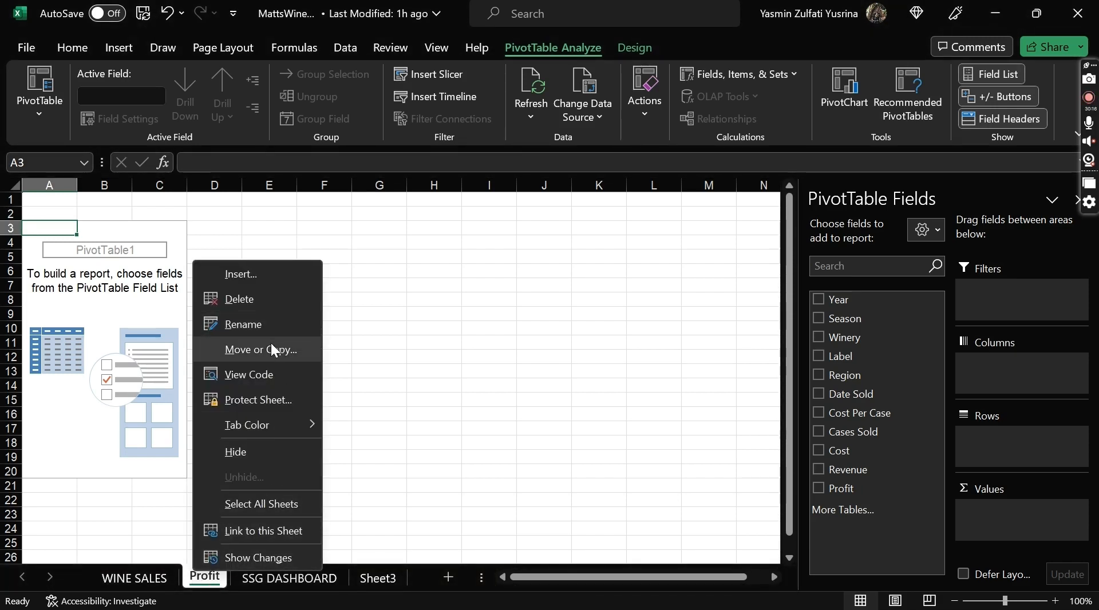
click(445, 449)
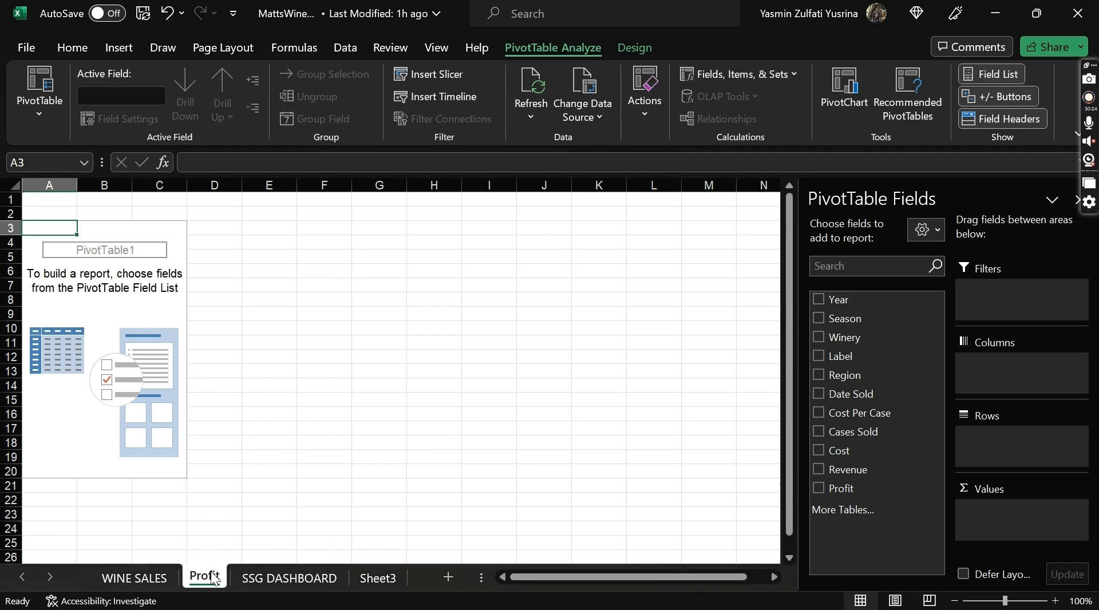
drag(213, 579, 303, 575)
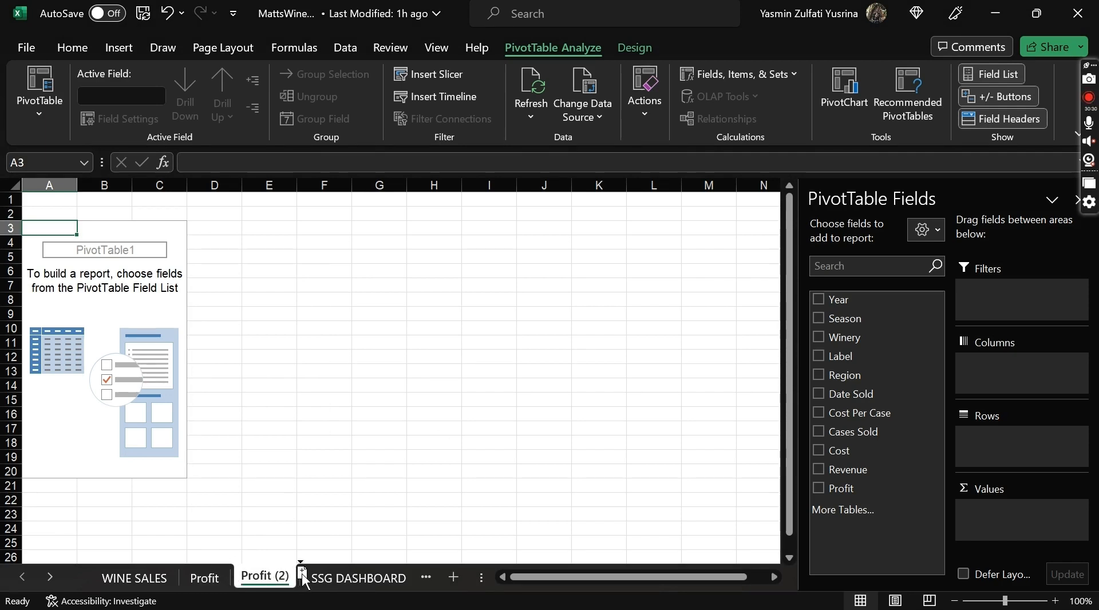
click(220, 577)
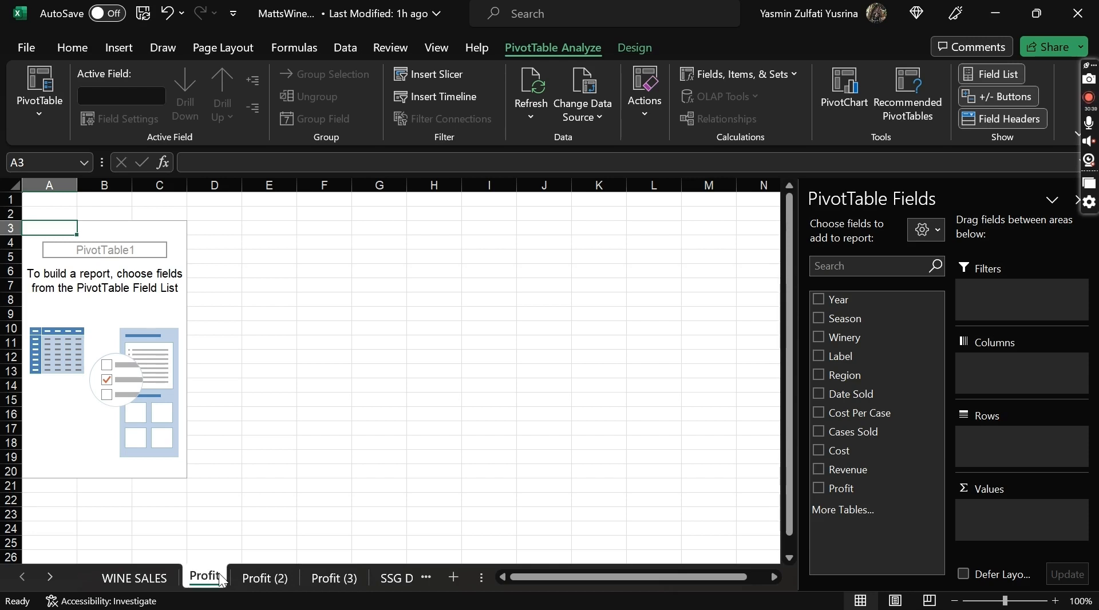
Step: Set the PivotTable field list layout to Fields Section and Areas Section Side-By-Side
click(919, 229)
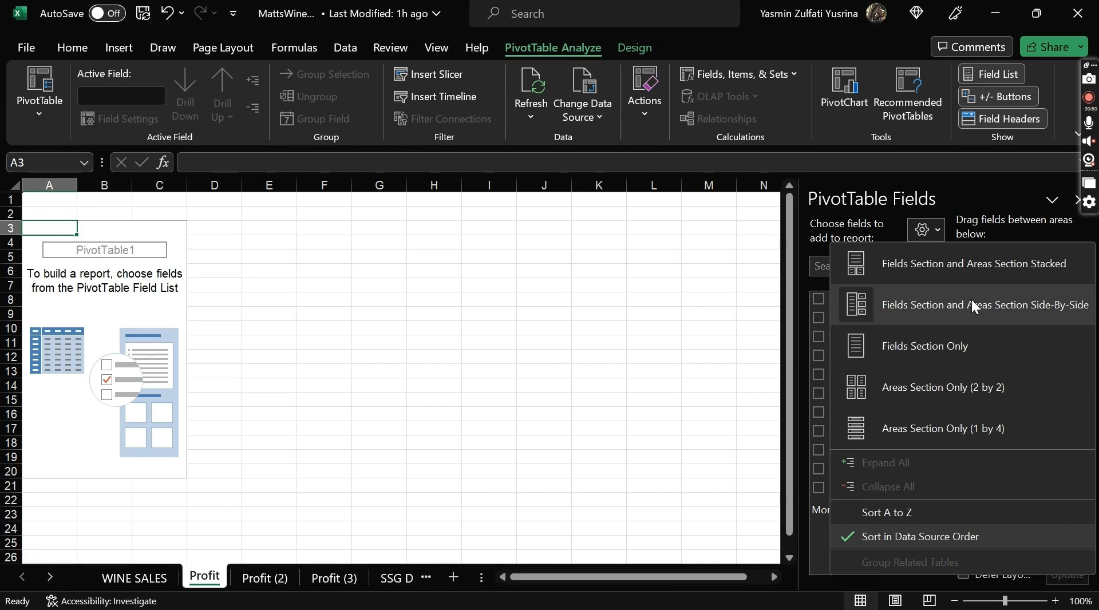
click(1011, 298)
click(929, 232)
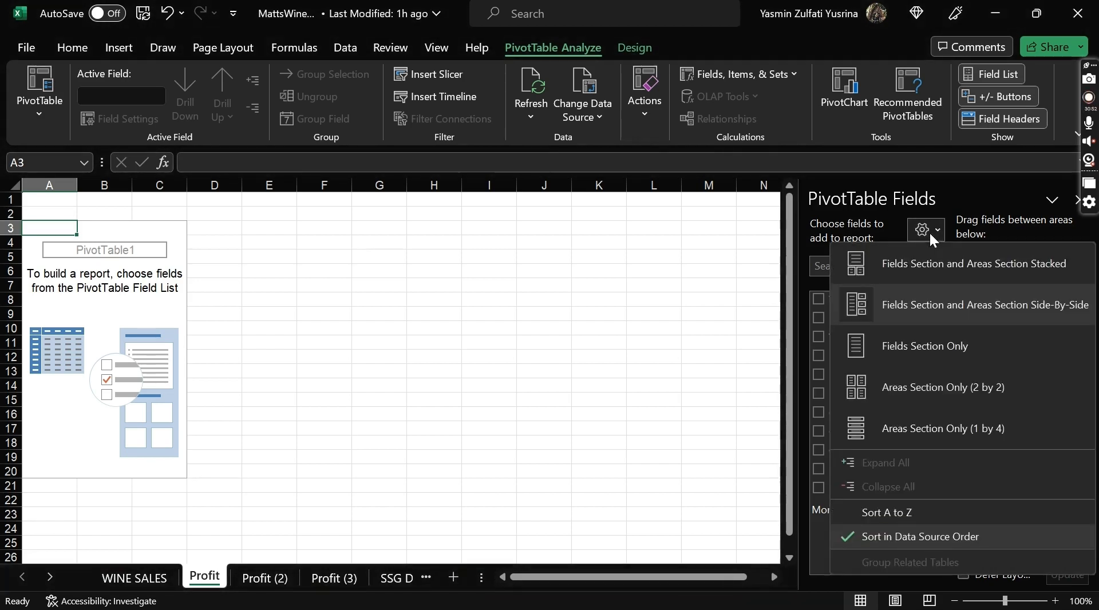
click(929, 232)
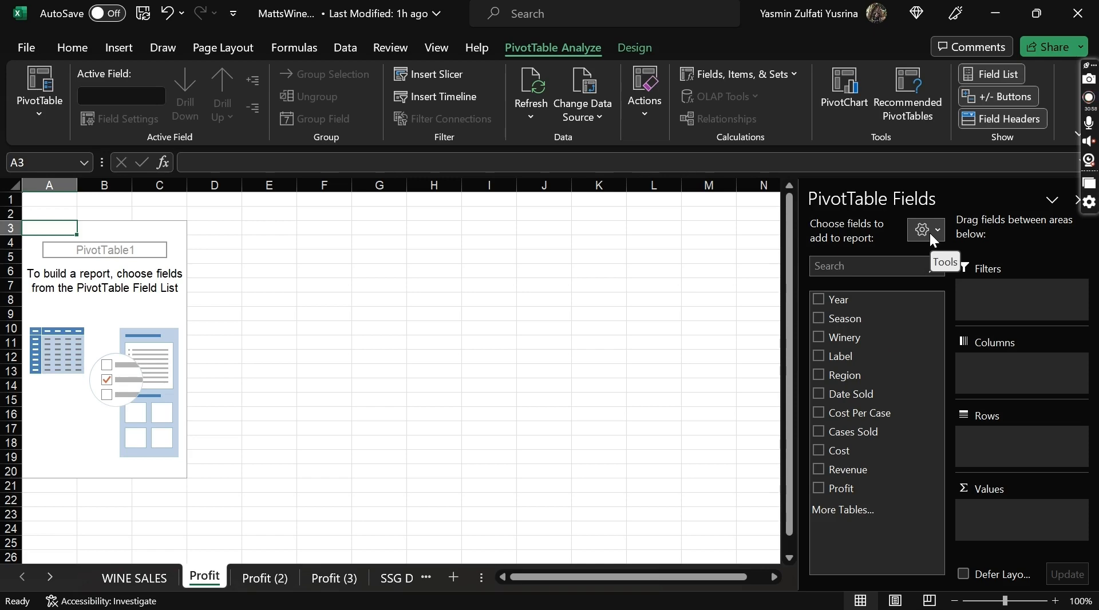
Step: Switch to Acrobat Reader, examine the PivotTable field placement instructions on page 388, and return to Excel
key(super)
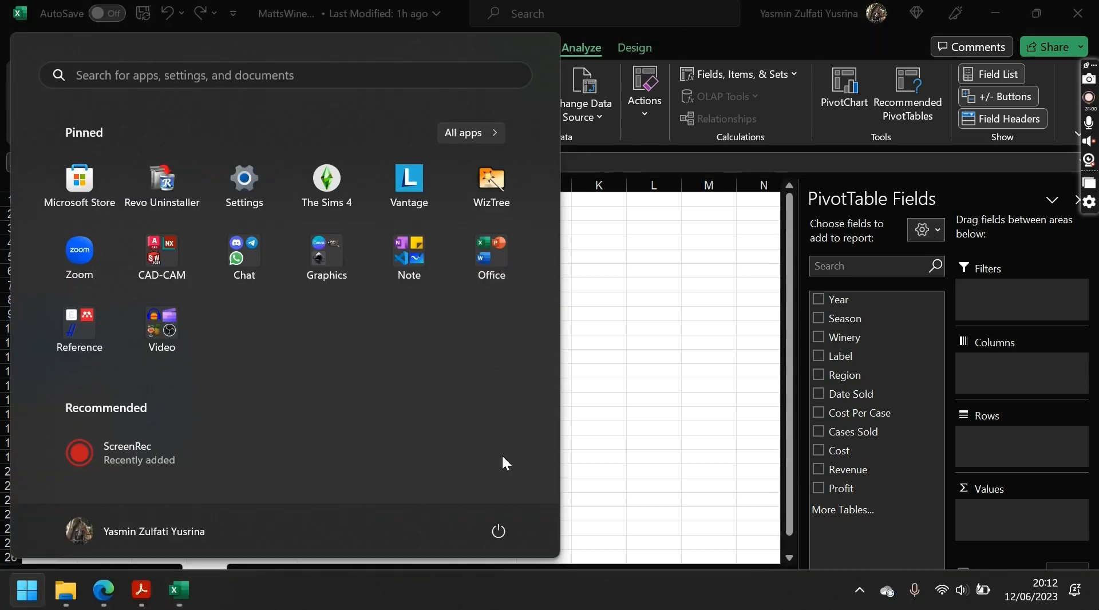
click(145, 605)
click(521, 565)
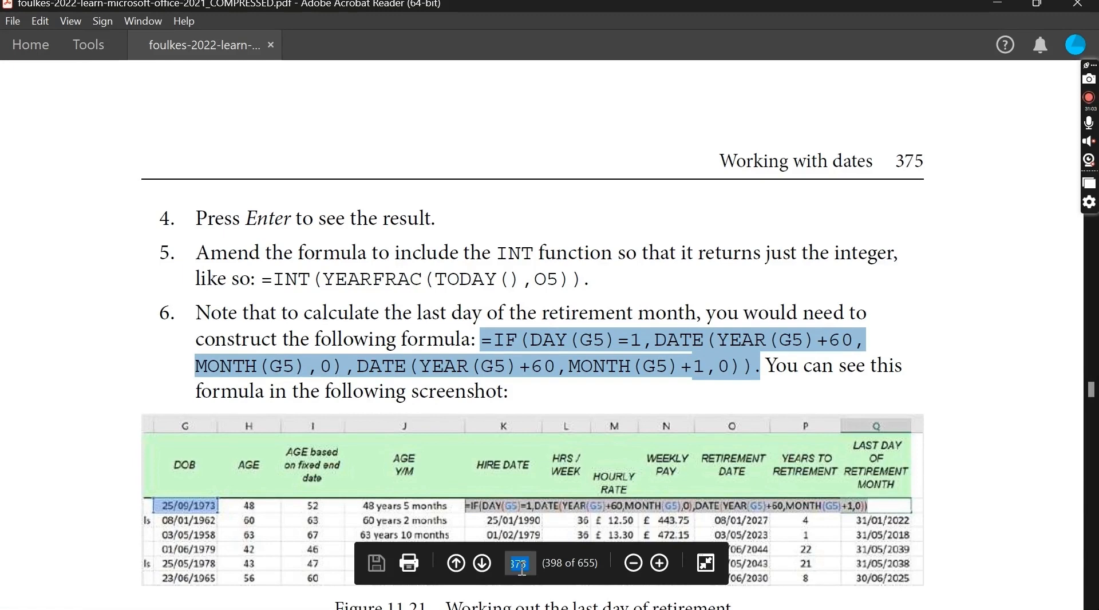
text(388)
key(Return)
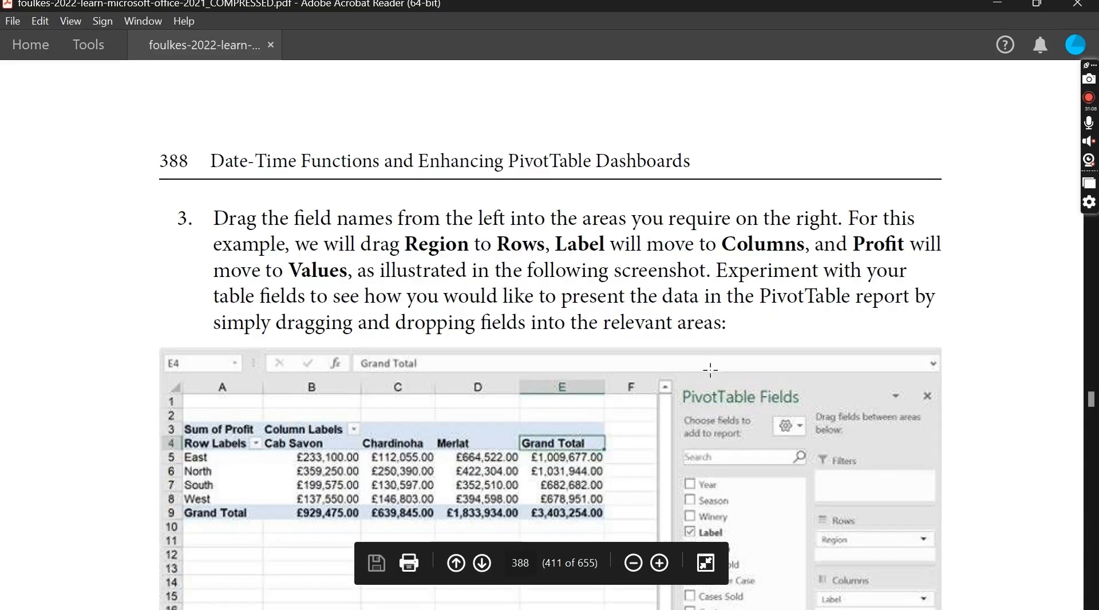
scroll(710, 370, down, 4)
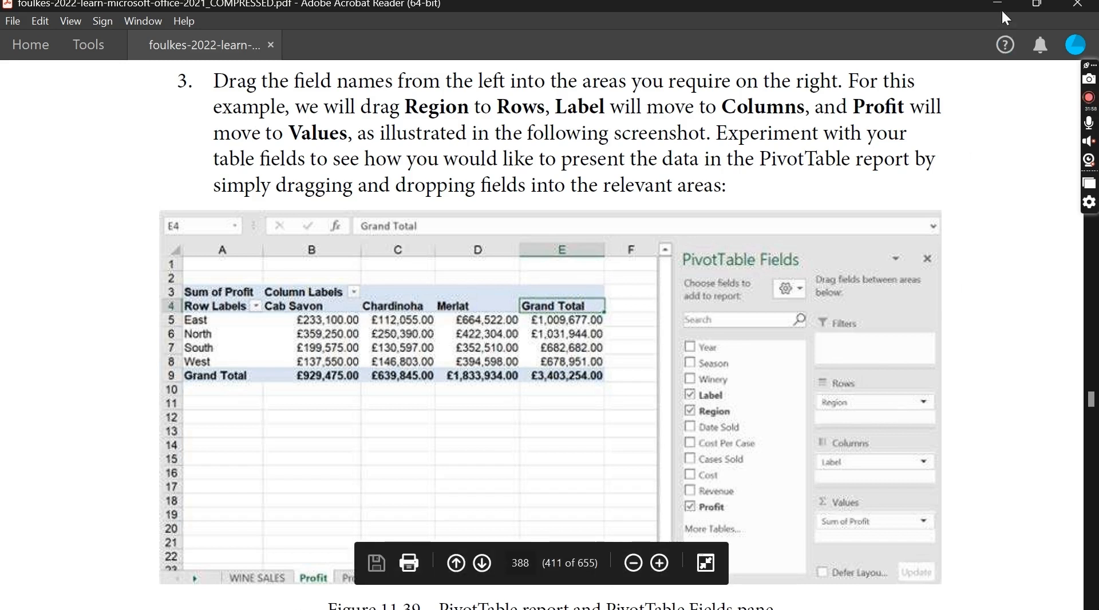
key(alt+Tab)
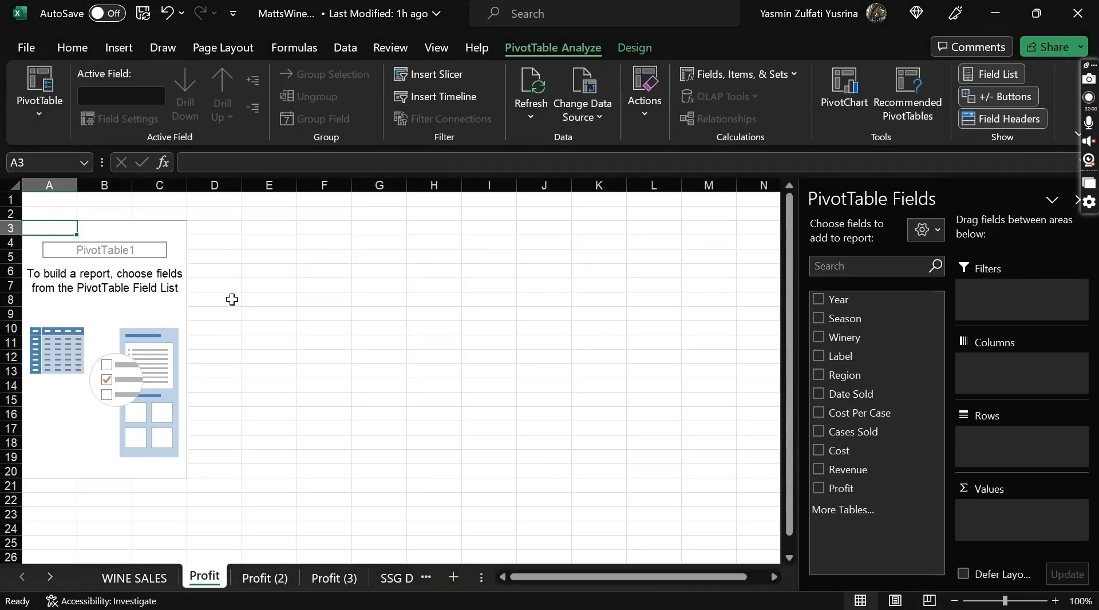
Step: Hide the PivotTable field list and turn it back on for the empty PivotTable
click(108, 314)
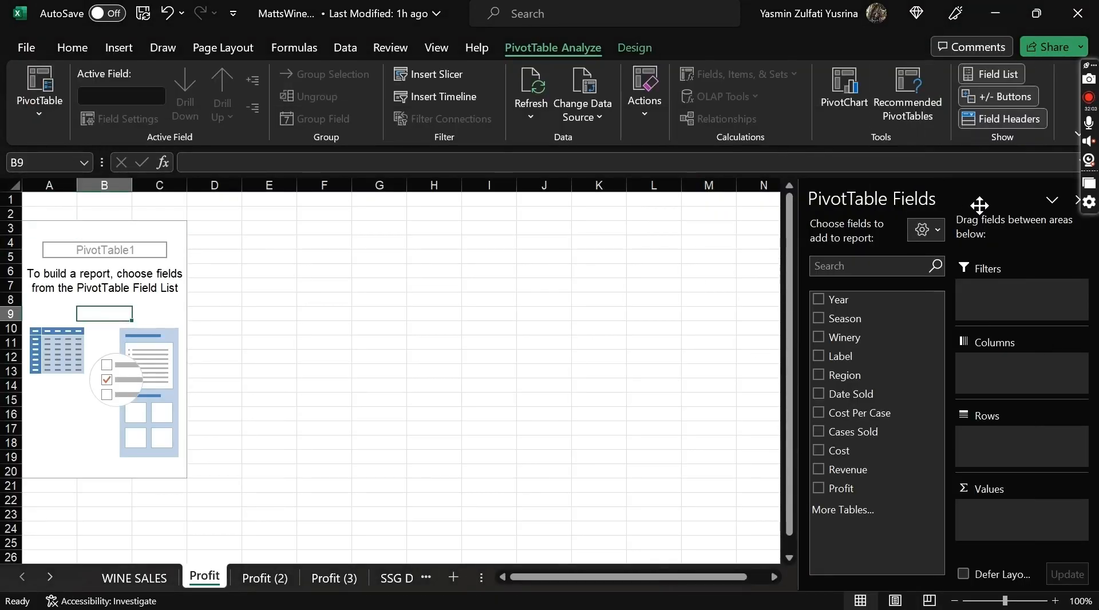
click(1075, 201)
click(124, 254)
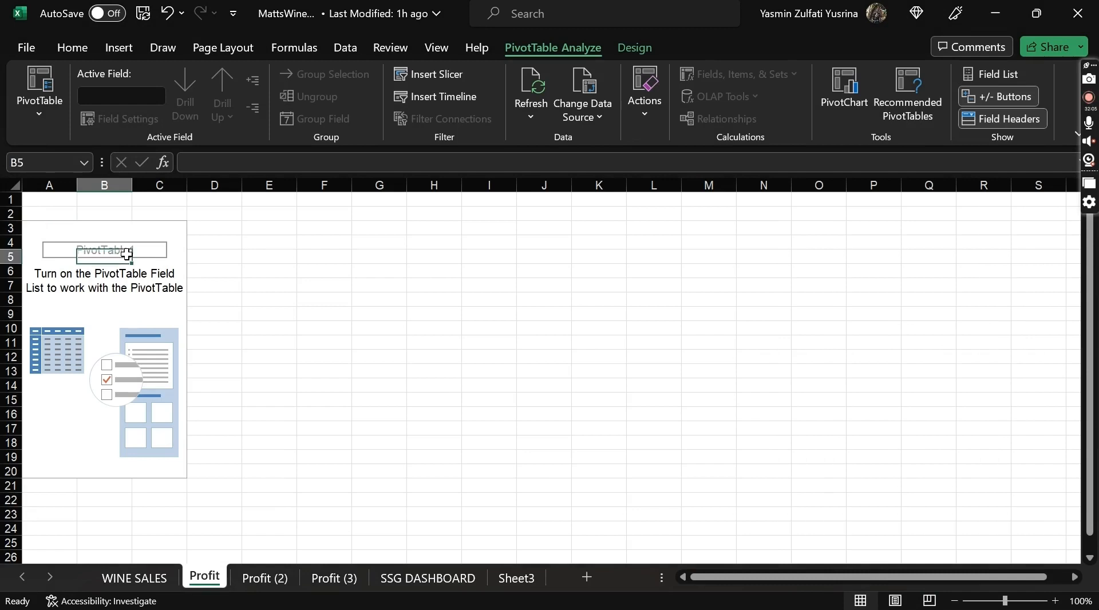
click(994, 77)
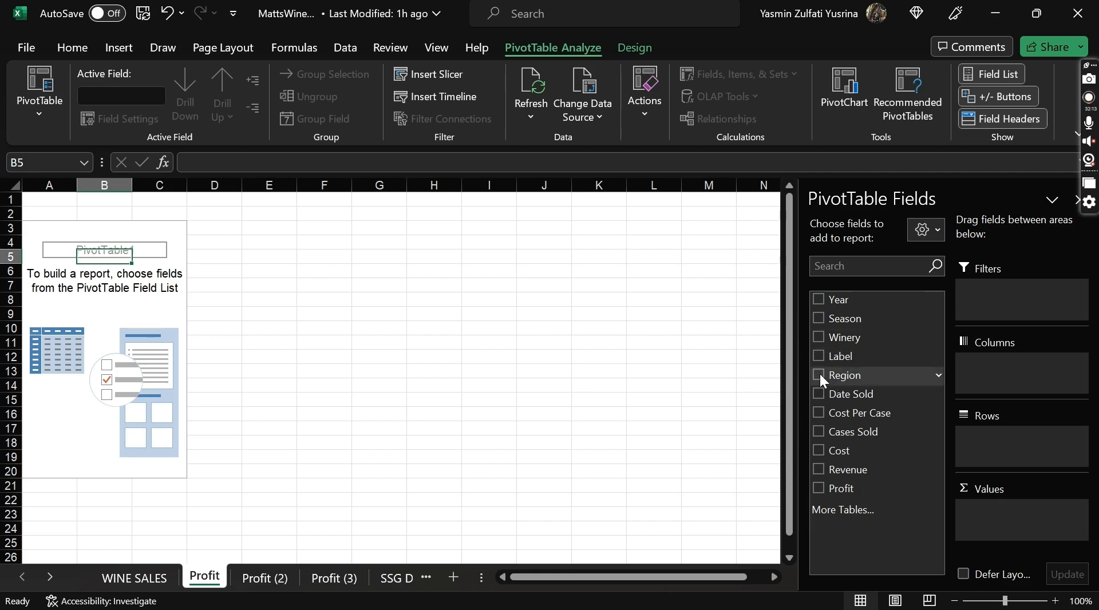
Step: Build the PivotTable with Region as rows, Label as columns and Profit as values, and compare it with the WINE SALES data
drag(819, 373, 1009, 449)
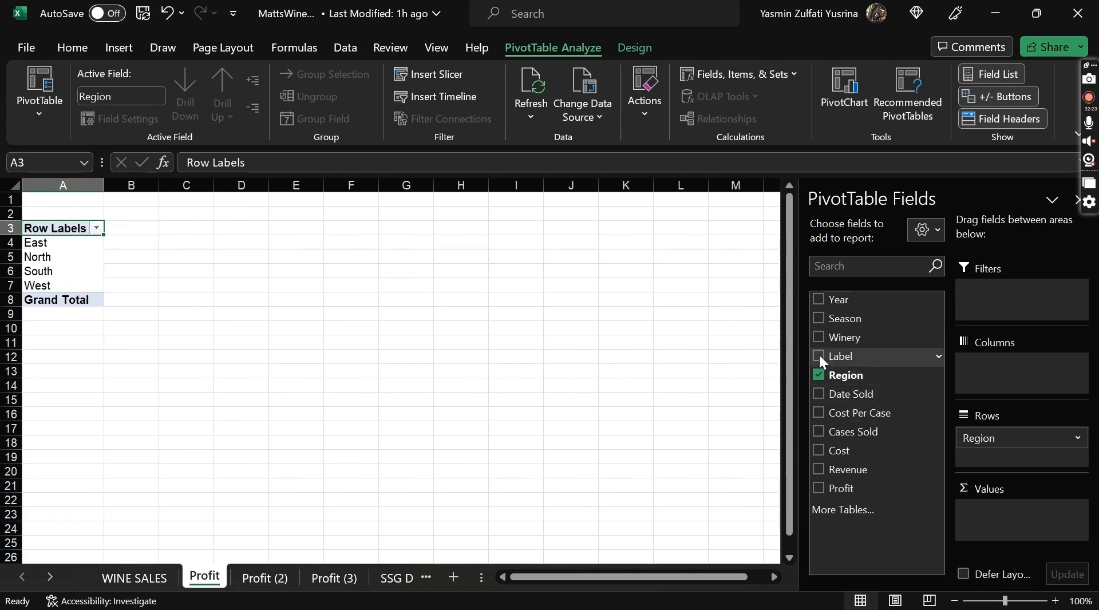
drag(816, 358, 992, 370)
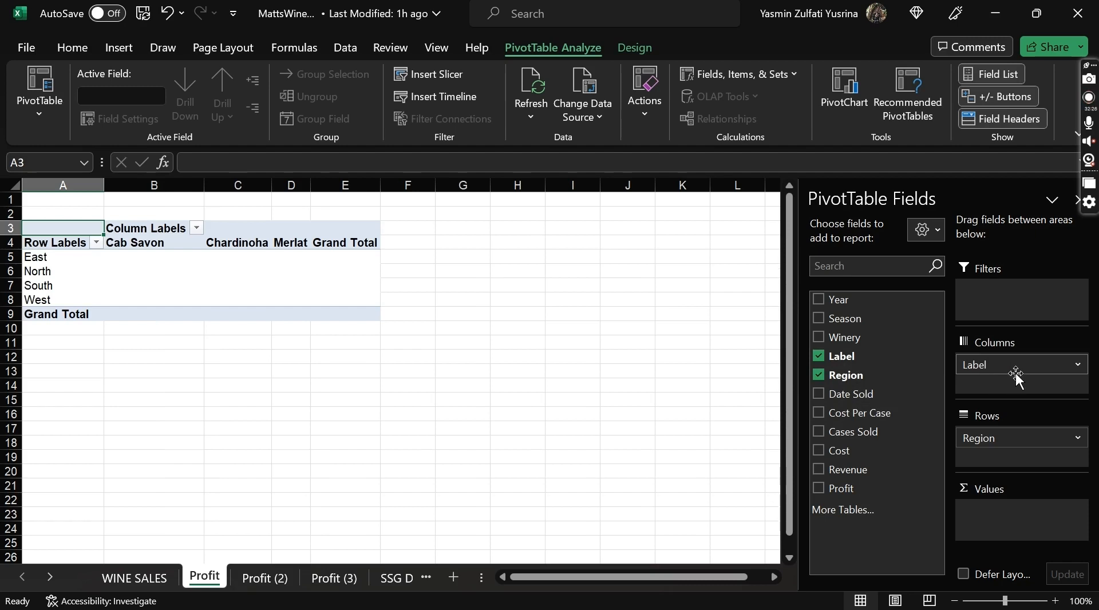
drag(822, 487, 1004, 513)
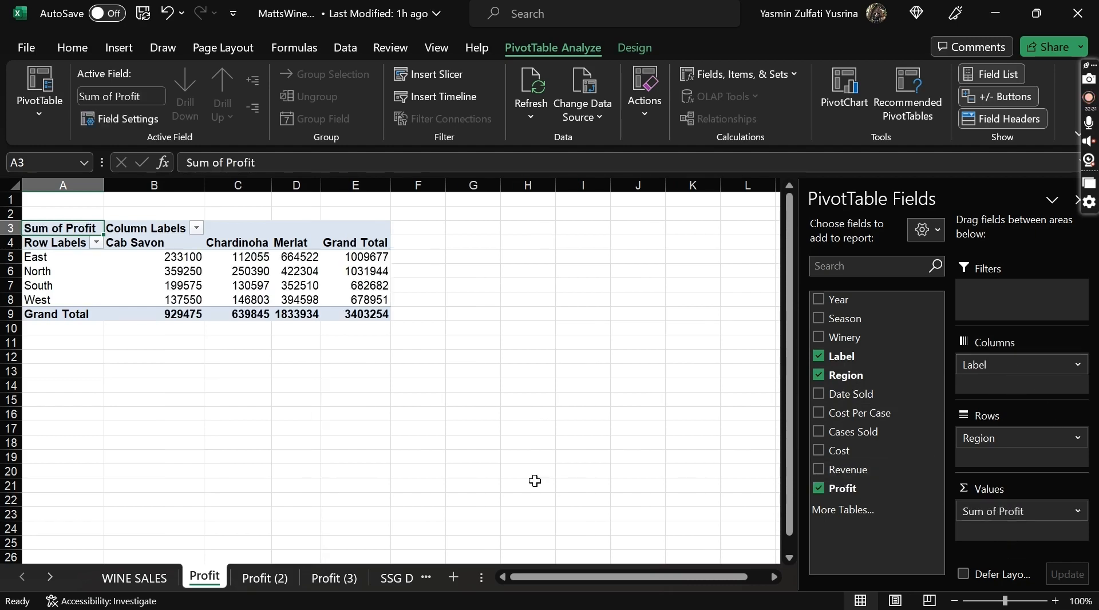
click(146, 577)
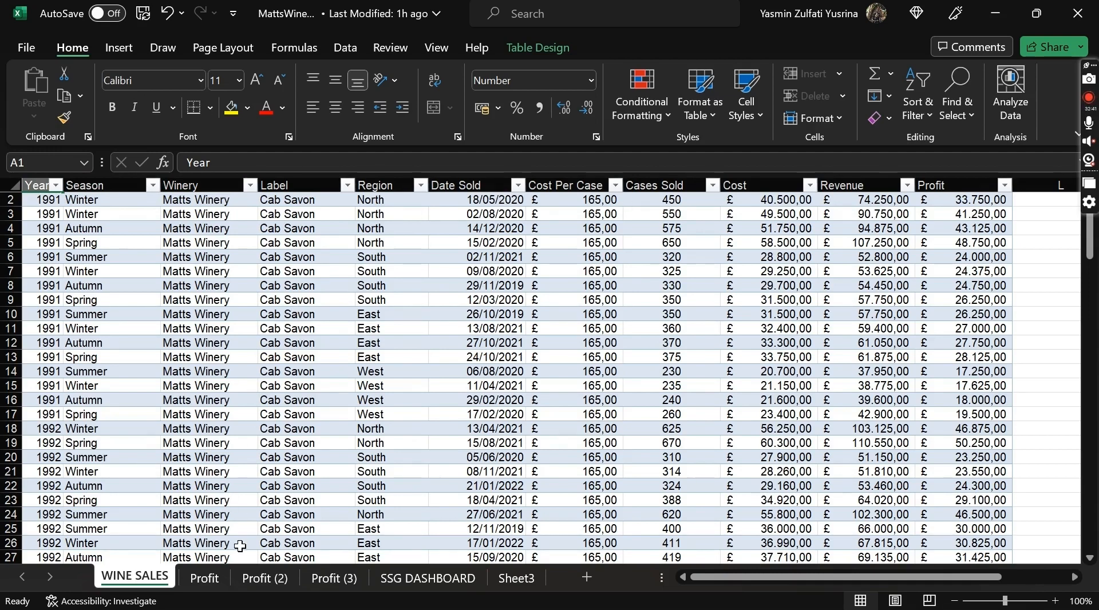
click(205, 578)
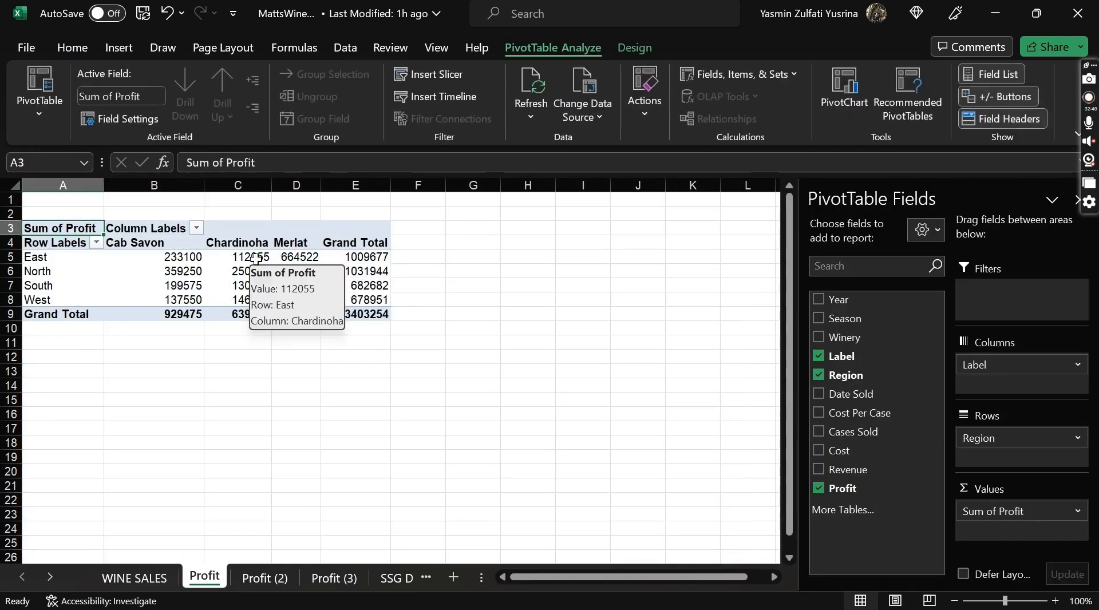
Step: Set the report layout of the profit PivotTable to tabular form
click(623, 45)
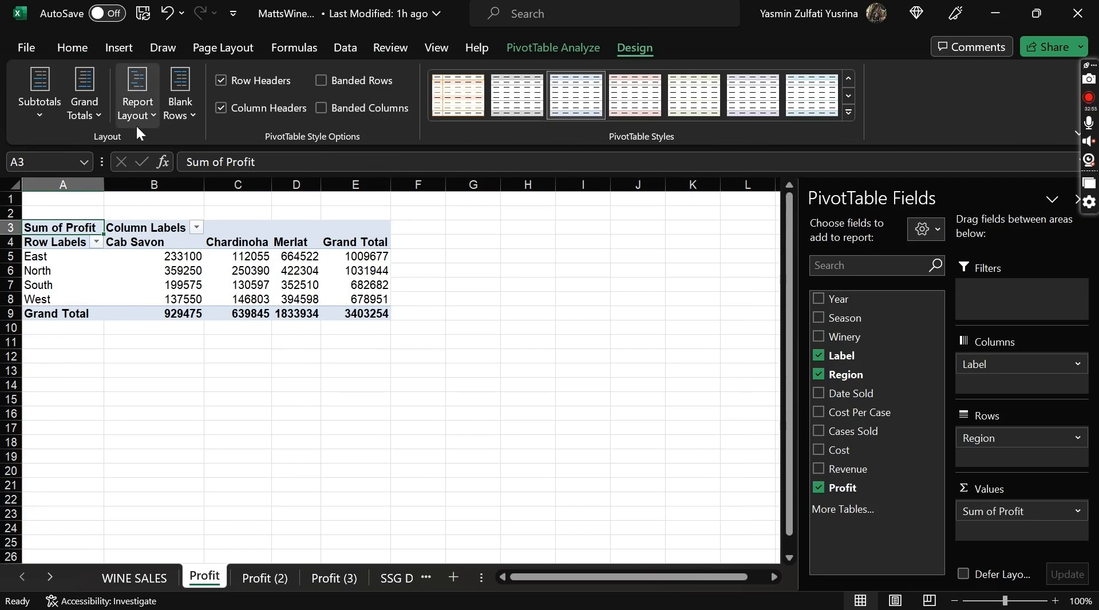
click(137, 107)
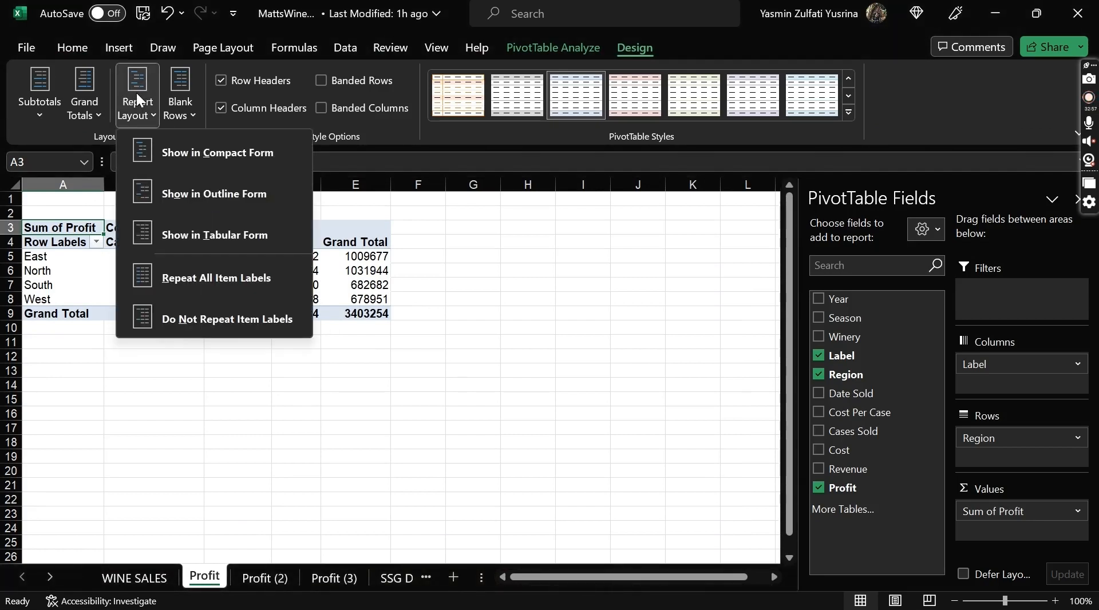
click(219, 234)
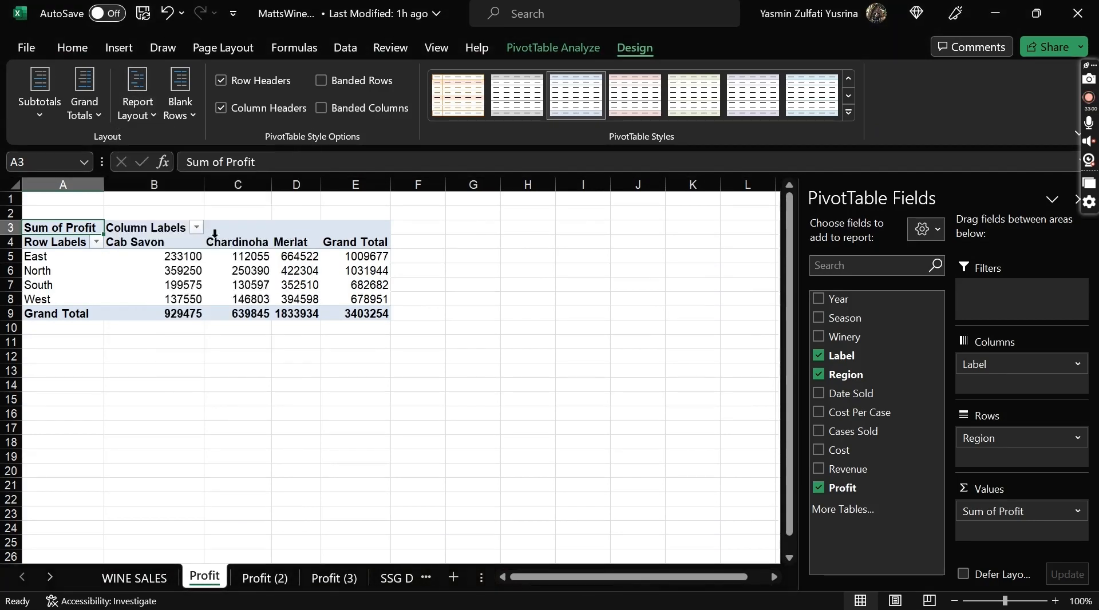
mouse_move(224, 265)
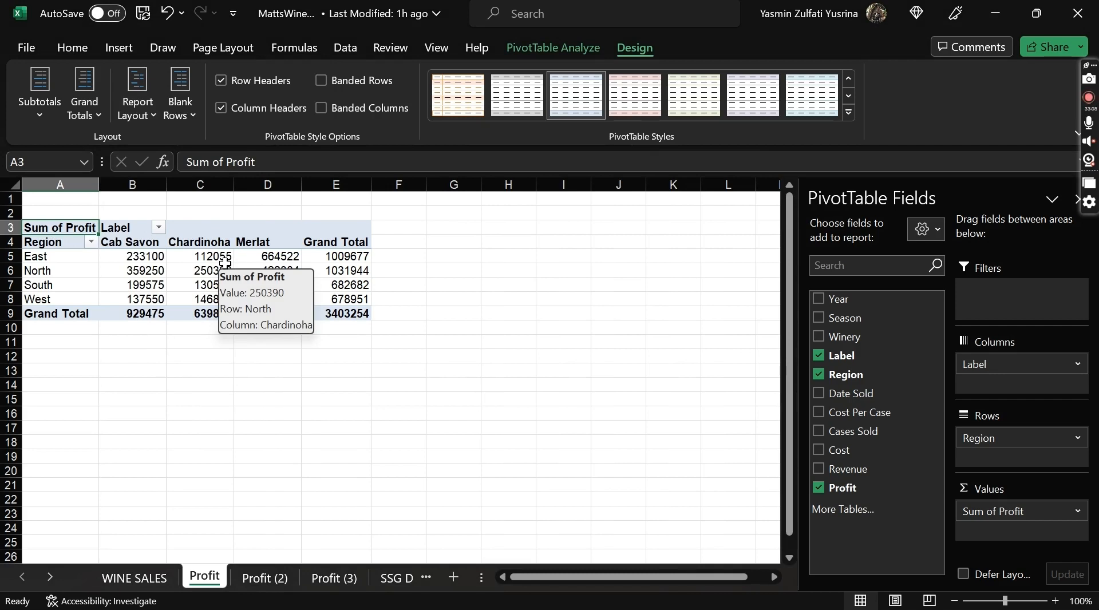
right_click(349, 235)
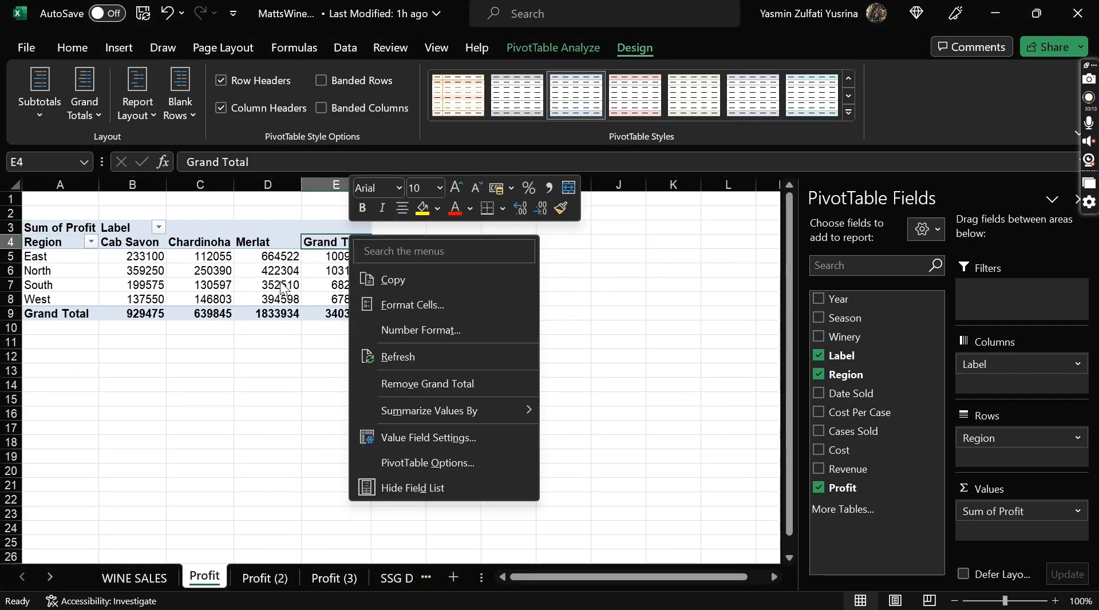
key(Escape)
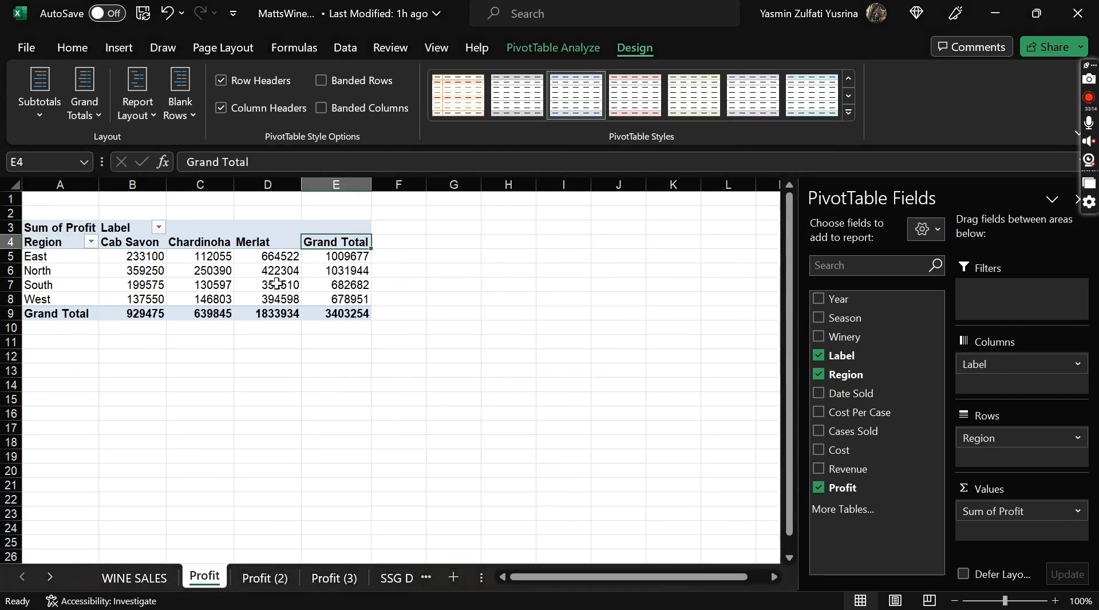
click(345, 259)
right_click(344, 261)
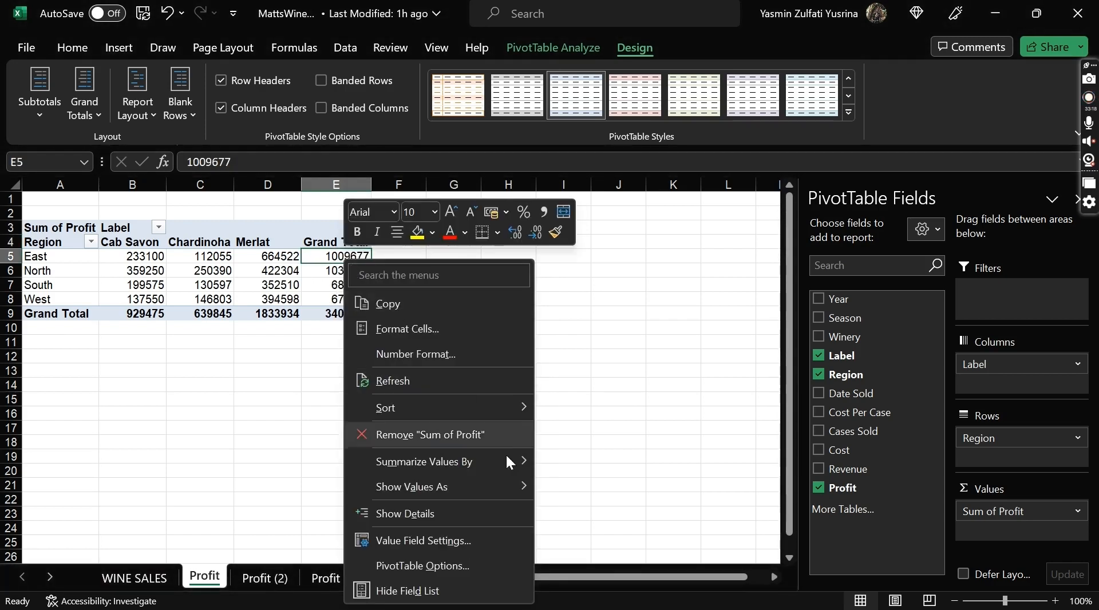
mouse_move(512, 485)
click(219, 327)
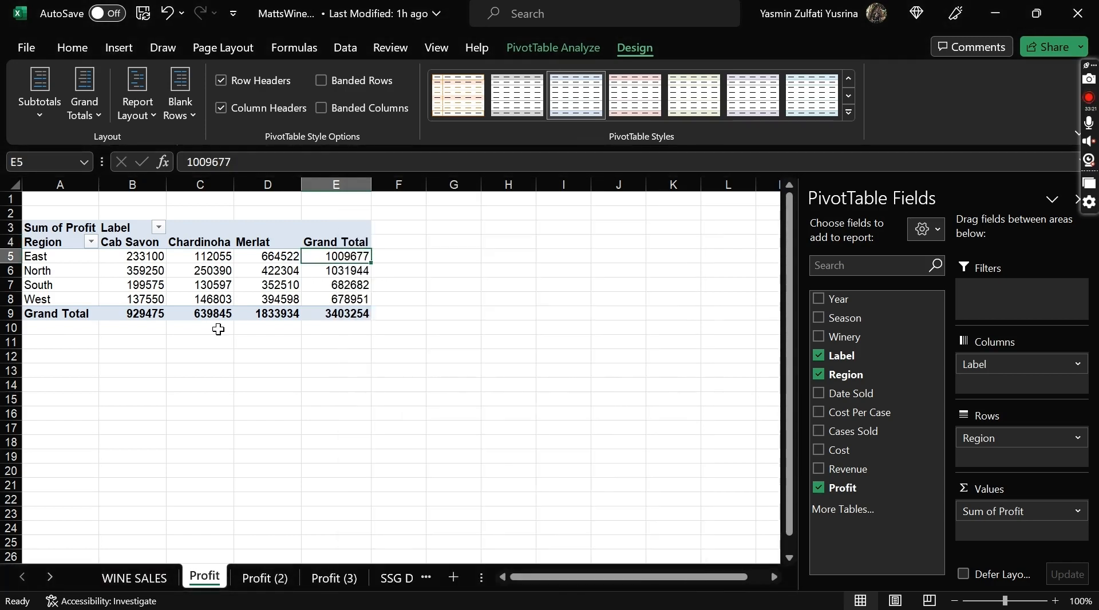
Step: Show the Sum of Profit values in the PivotTable as % of Grand Total
click(336, 284)
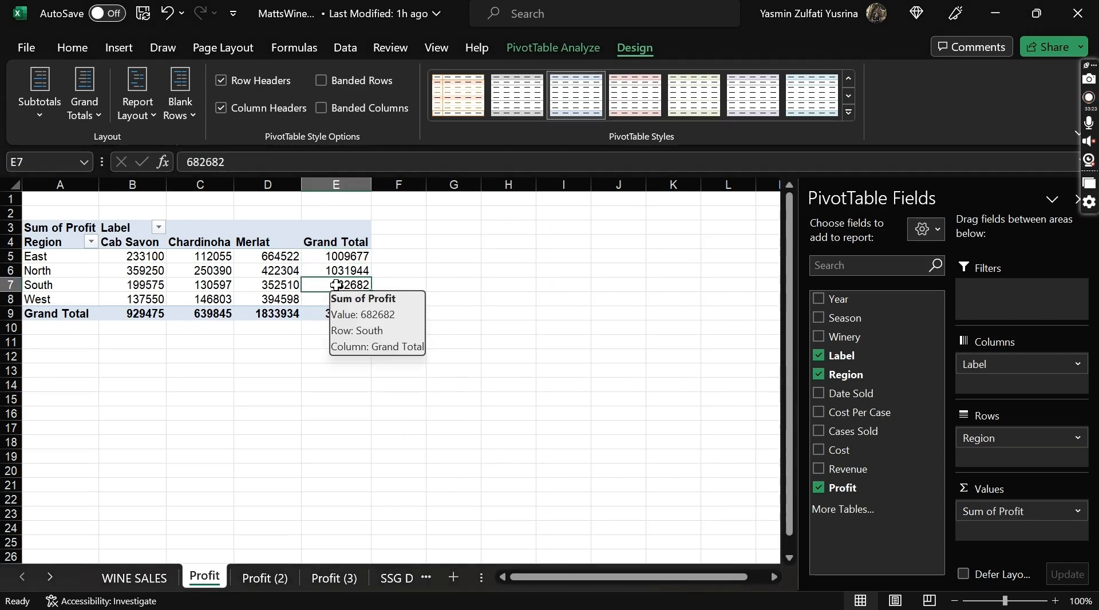
right_click(337, 285)
mouse_move(499, 495)
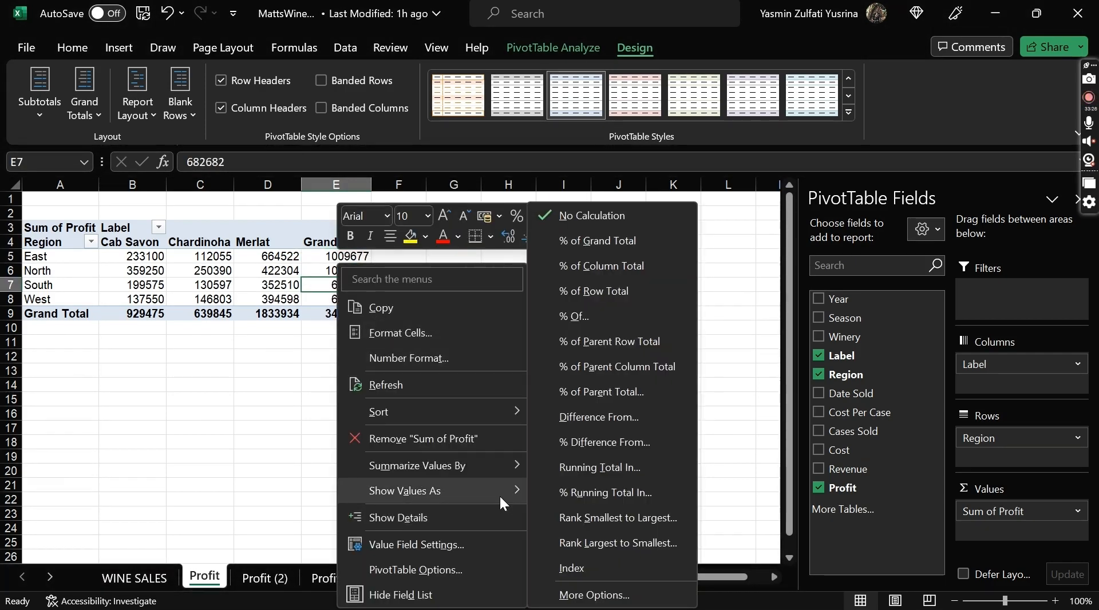
click(643, 243)
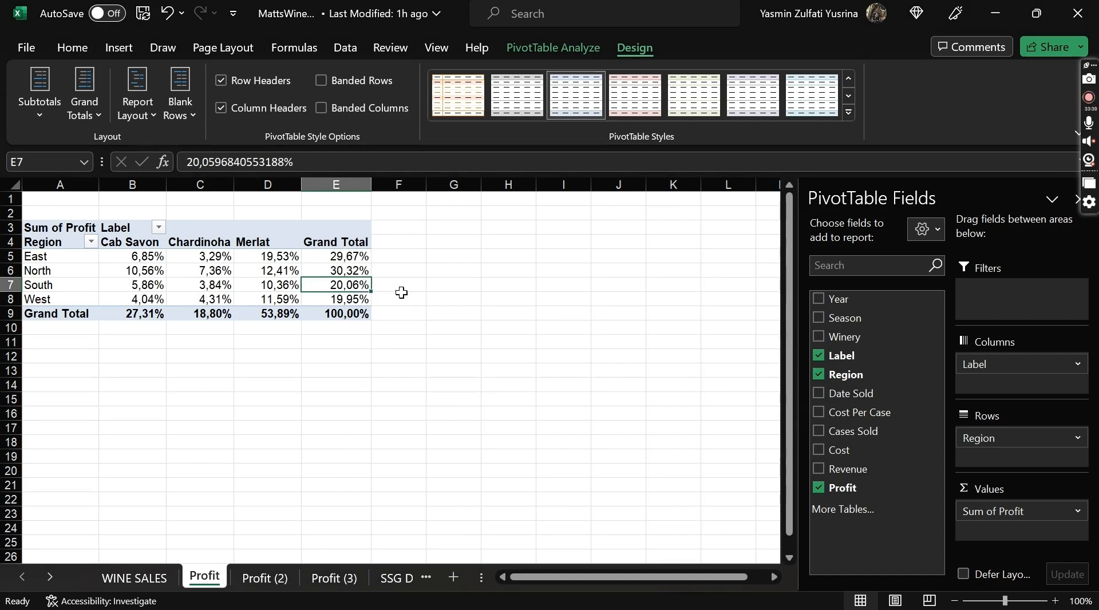
Step: Sort the regions in the profit PivotTable by their Grand Total values from largest to smallest
right_click(356, 266)
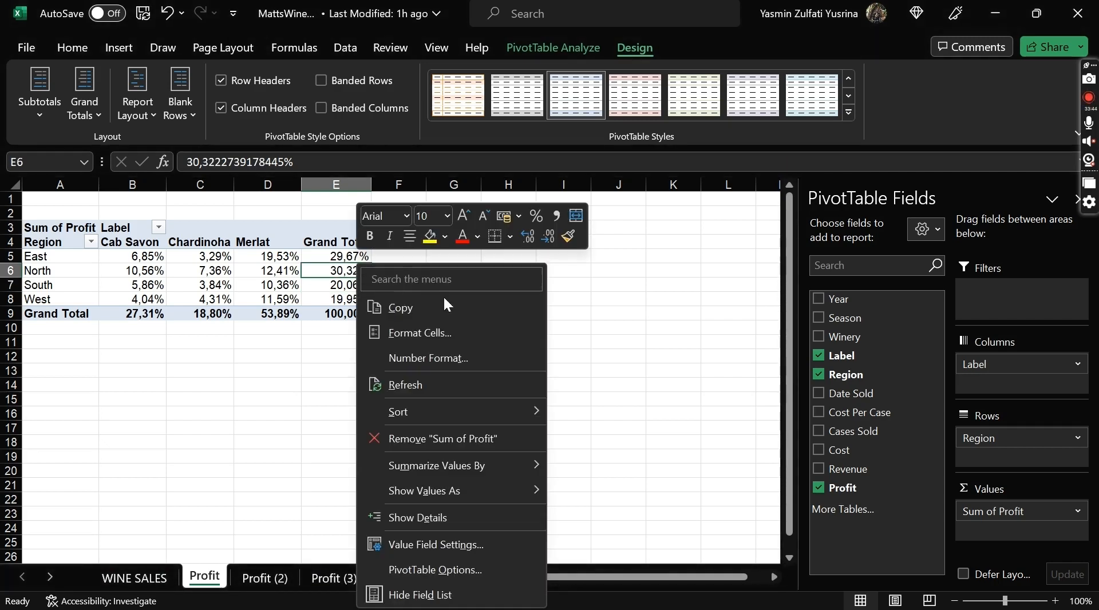
mouse_move(537, 410)
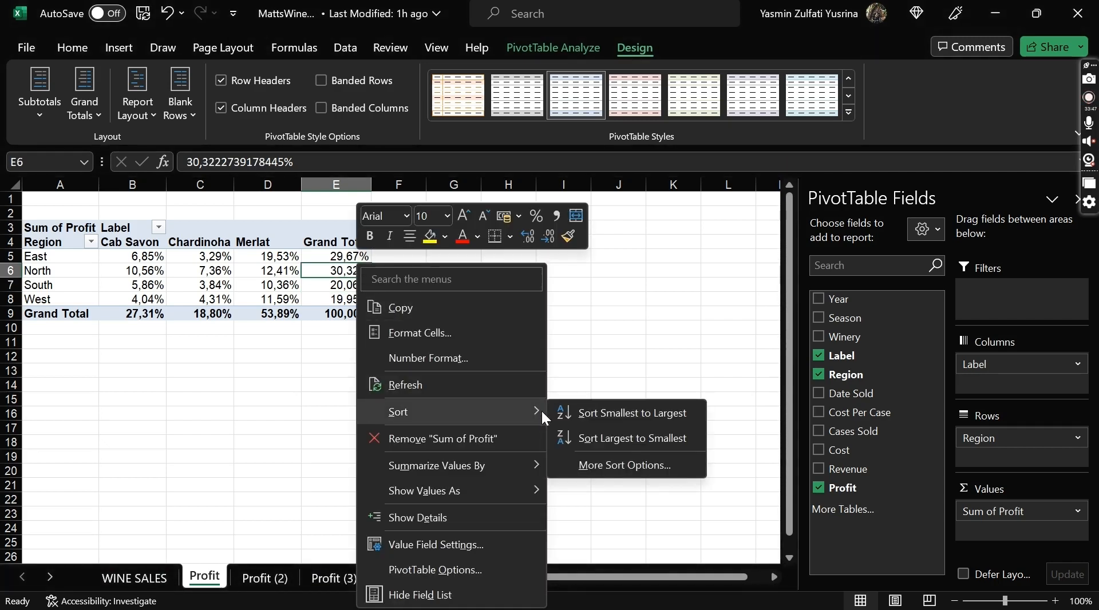
click(627, 440)
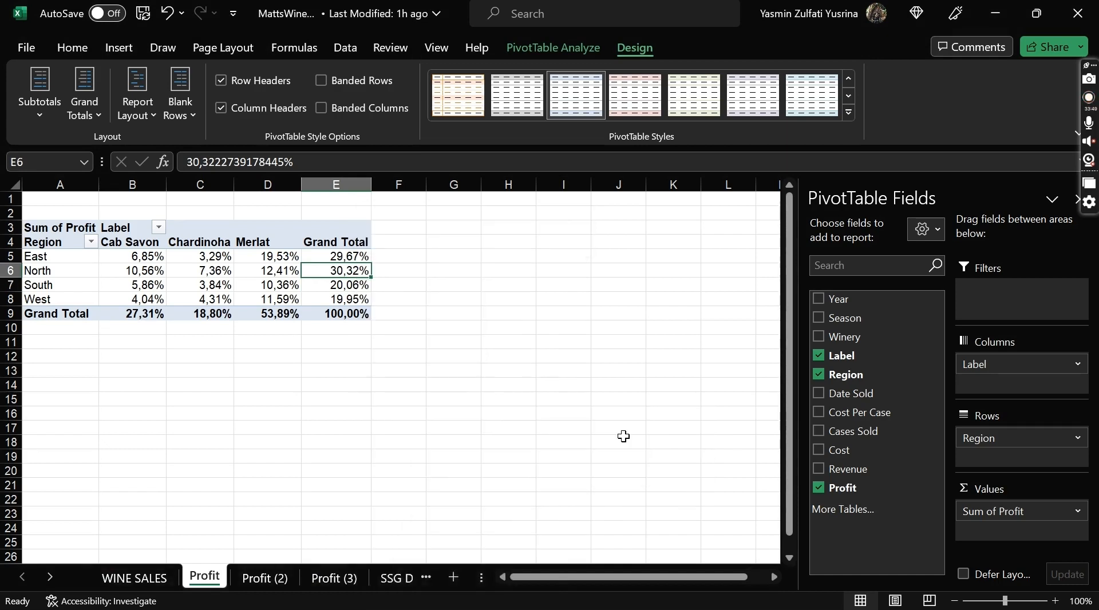
key(Up)
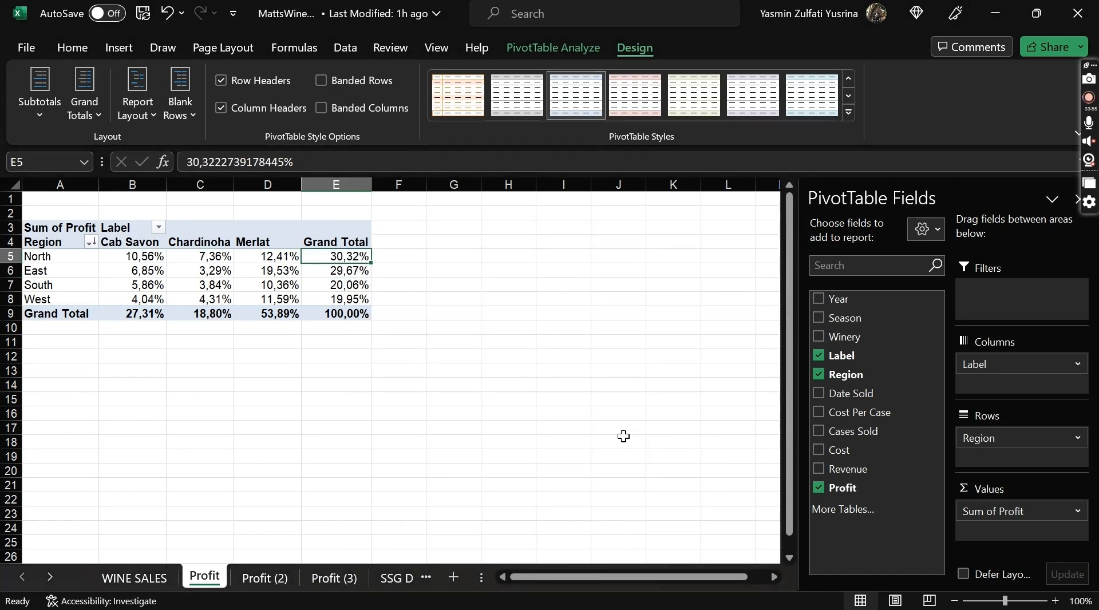
Step: Rename the Profit (2) worksheet as Cases
click(276, 581)
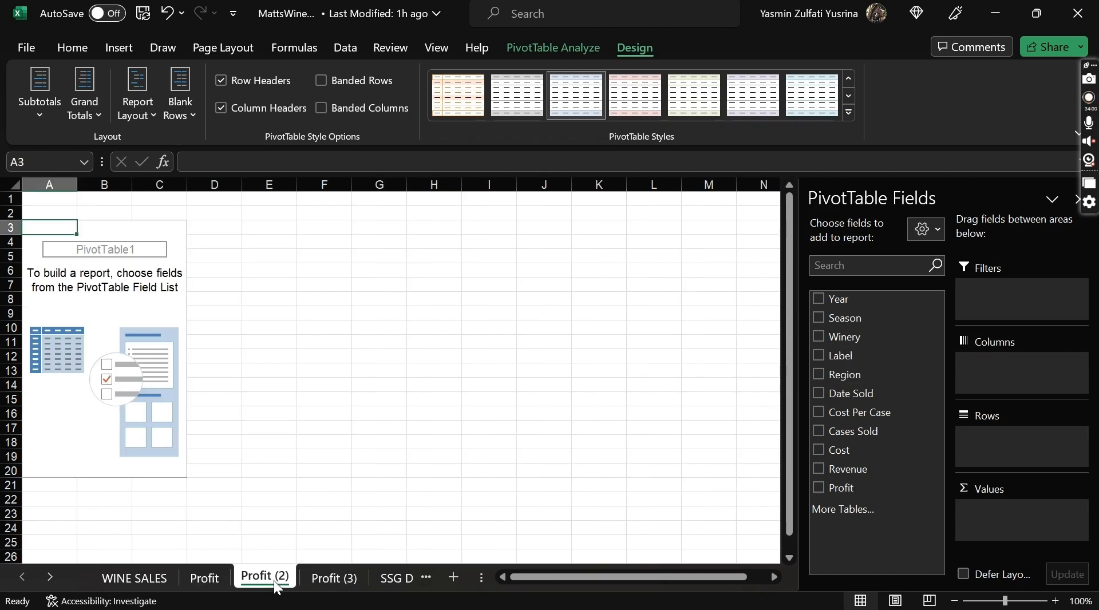
double_click(275, 582)
text(Cases)
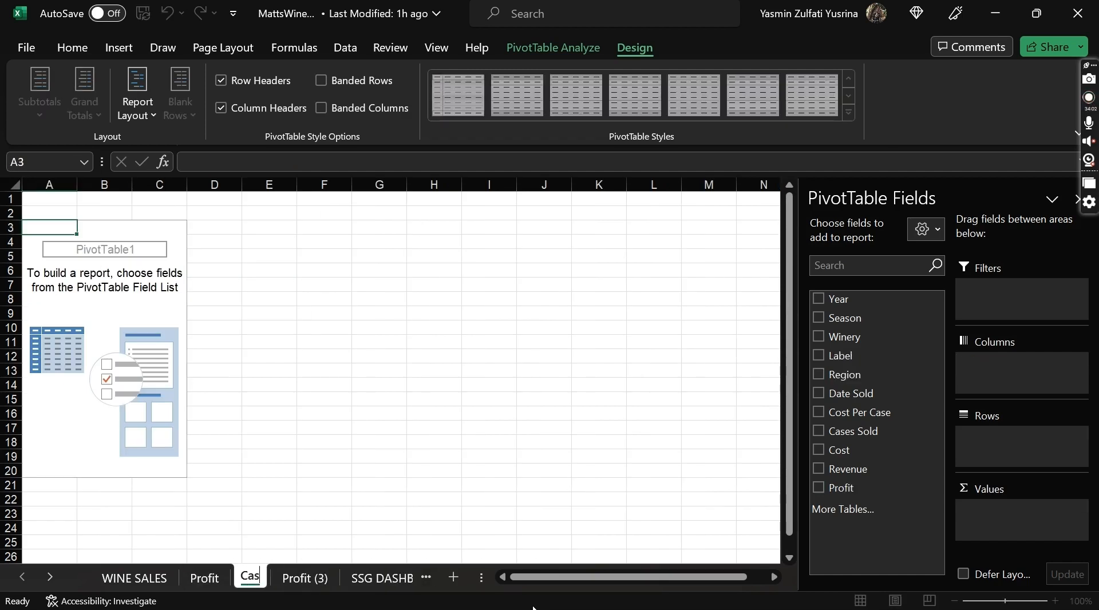
key(Return)
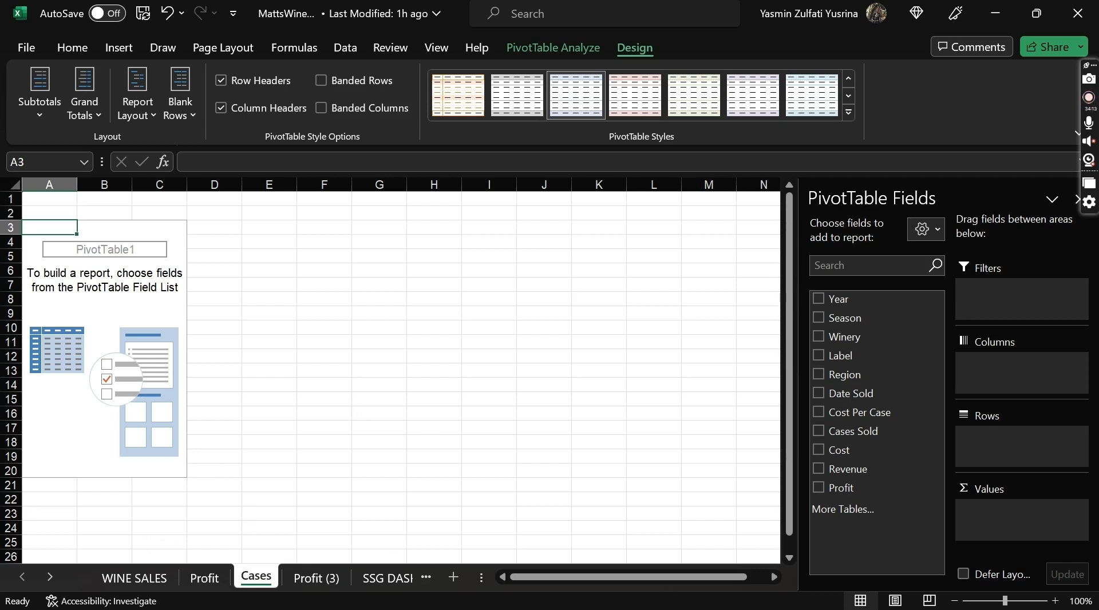
Step: Switch to Acrobat Reader, examine the instructions for the Cases worksheet's PivotTable, and return to Excel
key(super)
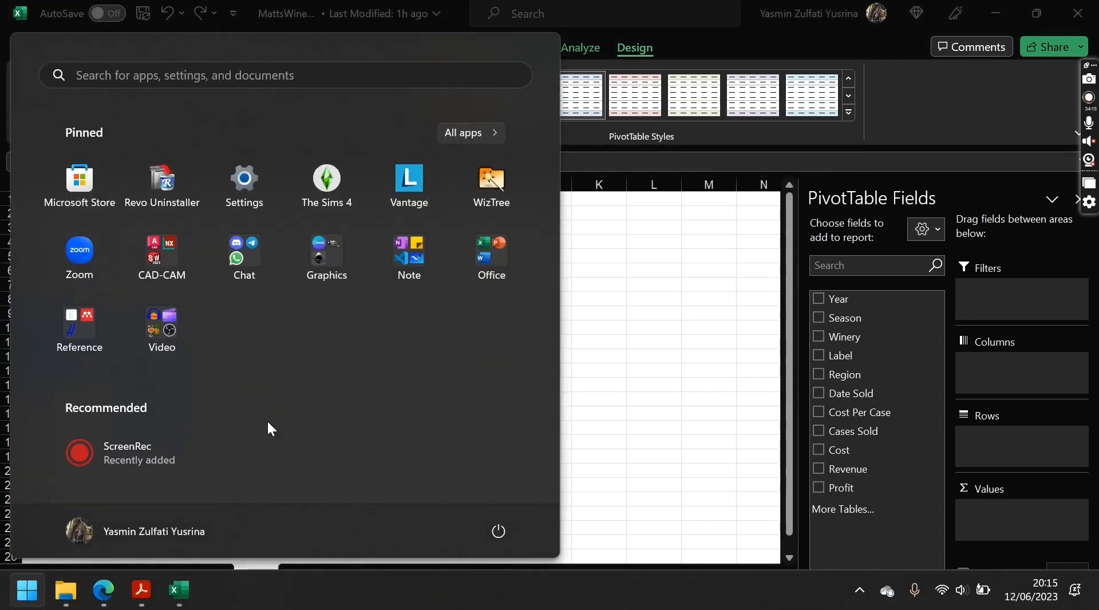
click(141, 590)
scroll(663, 348, down, 10)
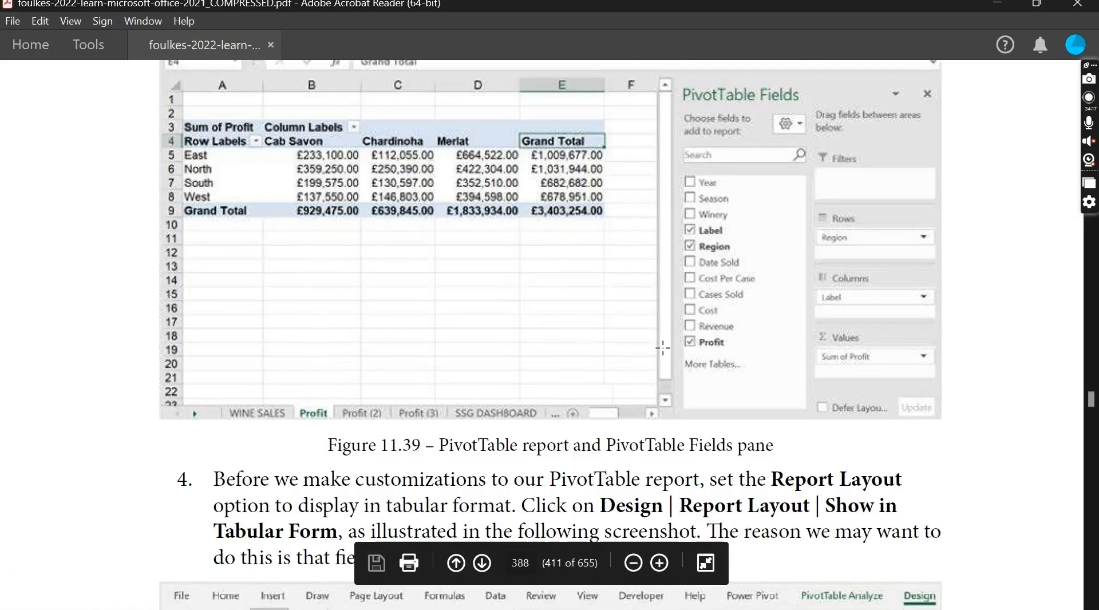
scroll(663, 348, down, 15)
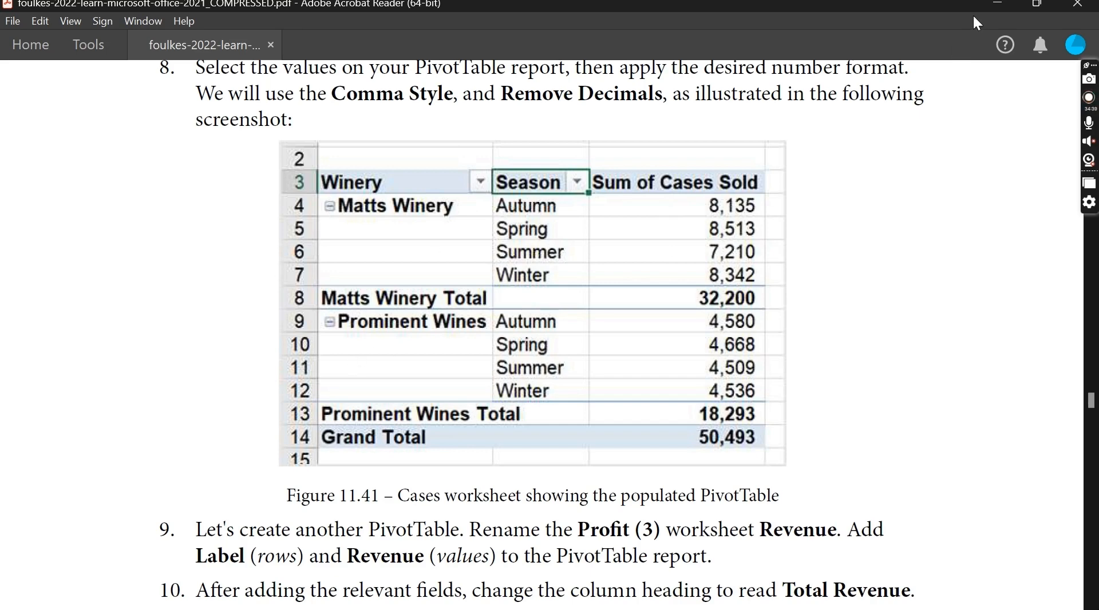
key(alt+Tab)
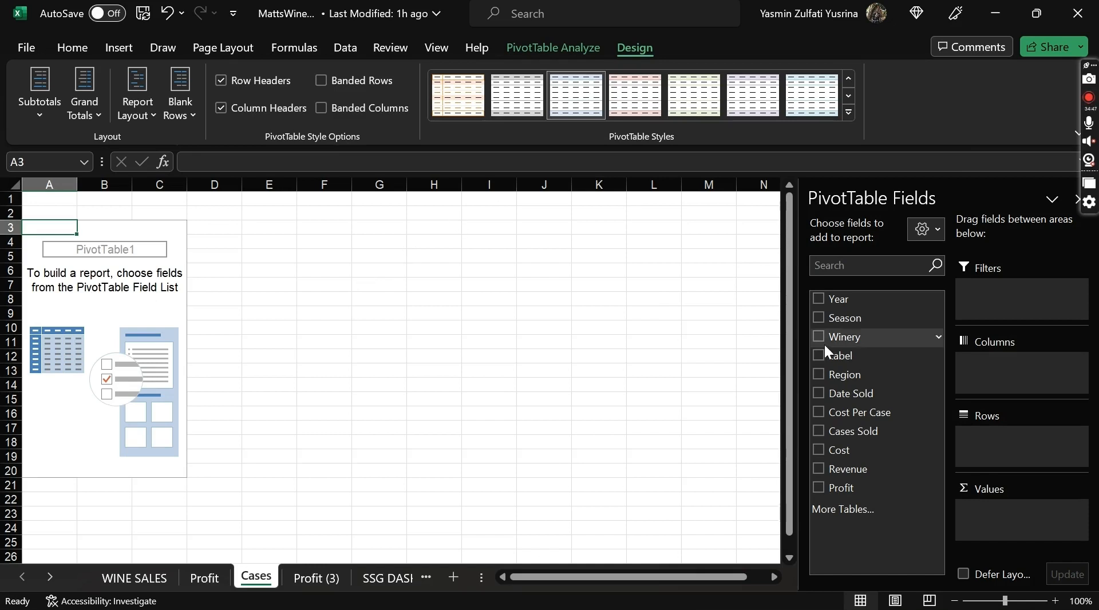
Step: Build the Cases PivotTable with Winery and Season as rows and Cases Sold as values, laid out in tabular form
drag(837, 337, 1013, 432)
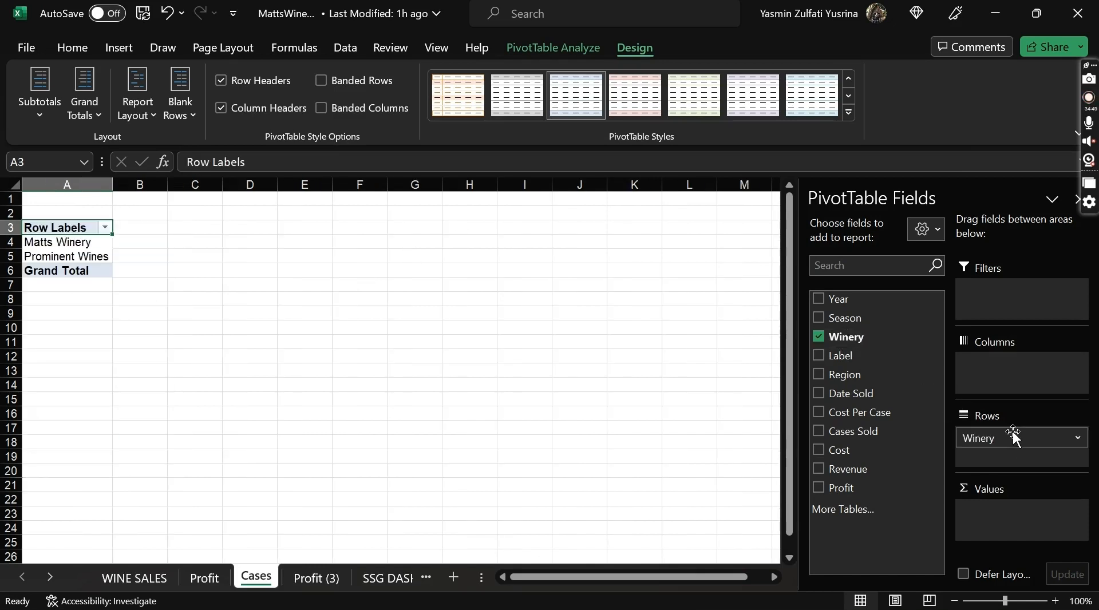
drag(850, 324, 1005, 458)
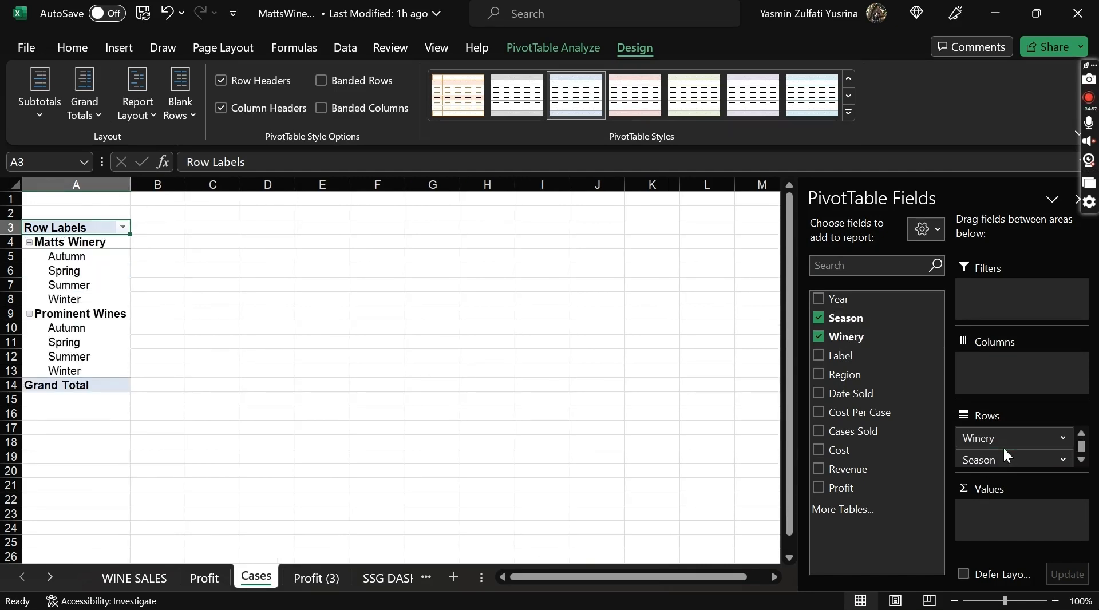
drag(871, 431, 1020, 505)
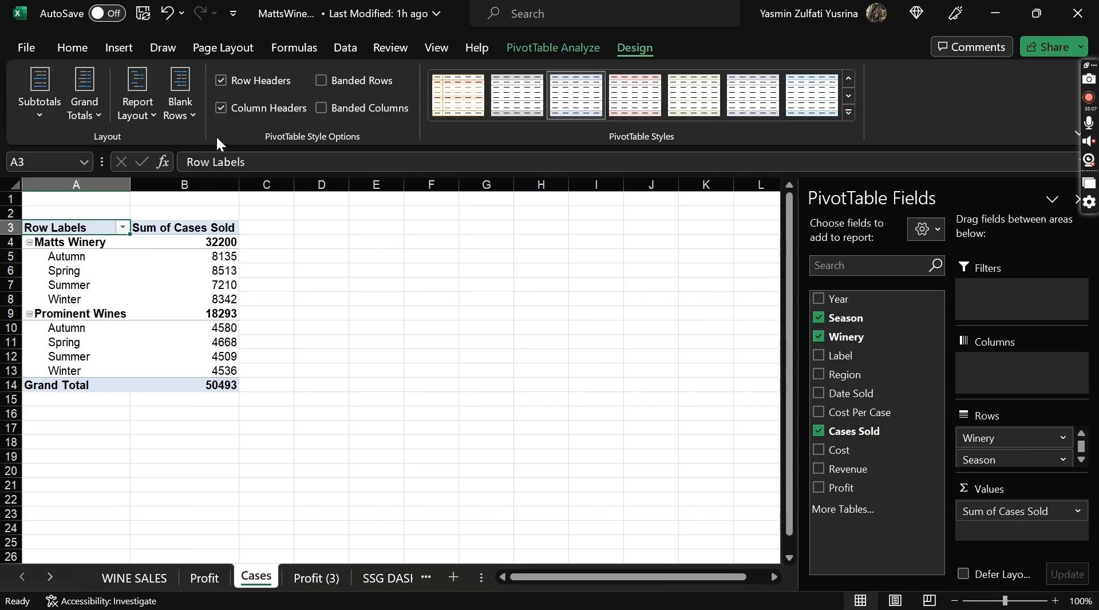
click(139, 93)
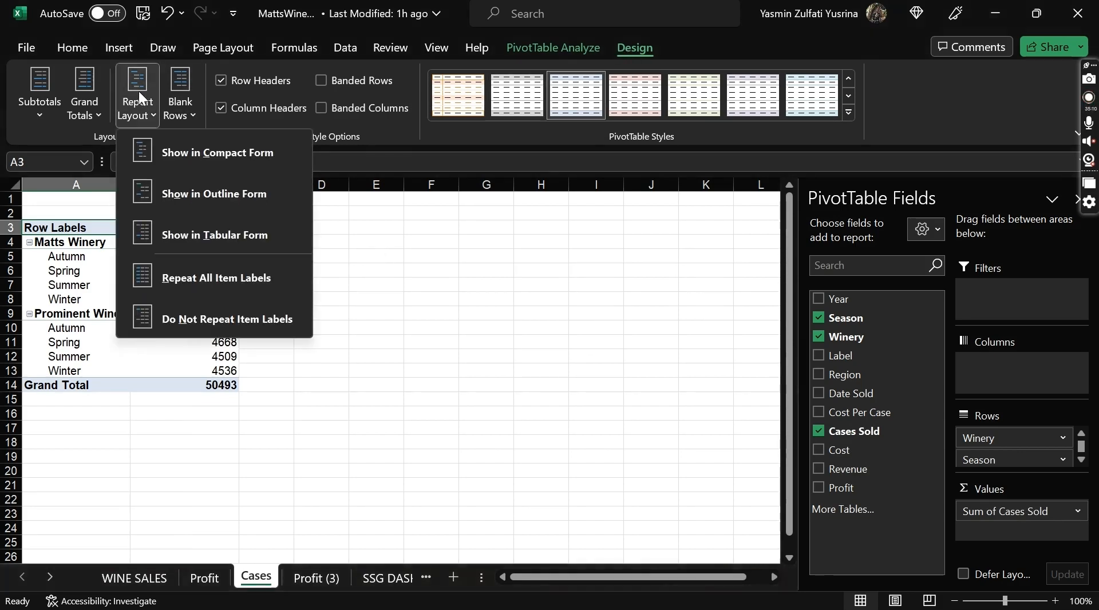
click(219, 229)
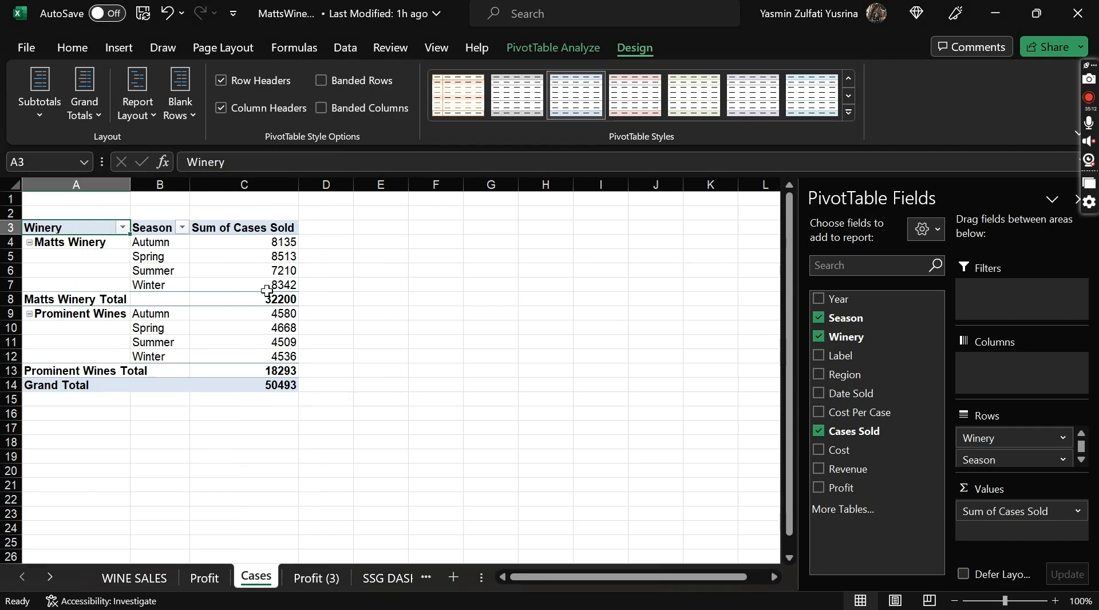
Step: Format the Sum of Cases Sold values in C4:C14 as Number with 0 decimal places and the 1000 separator
mouse_move(255, 252)
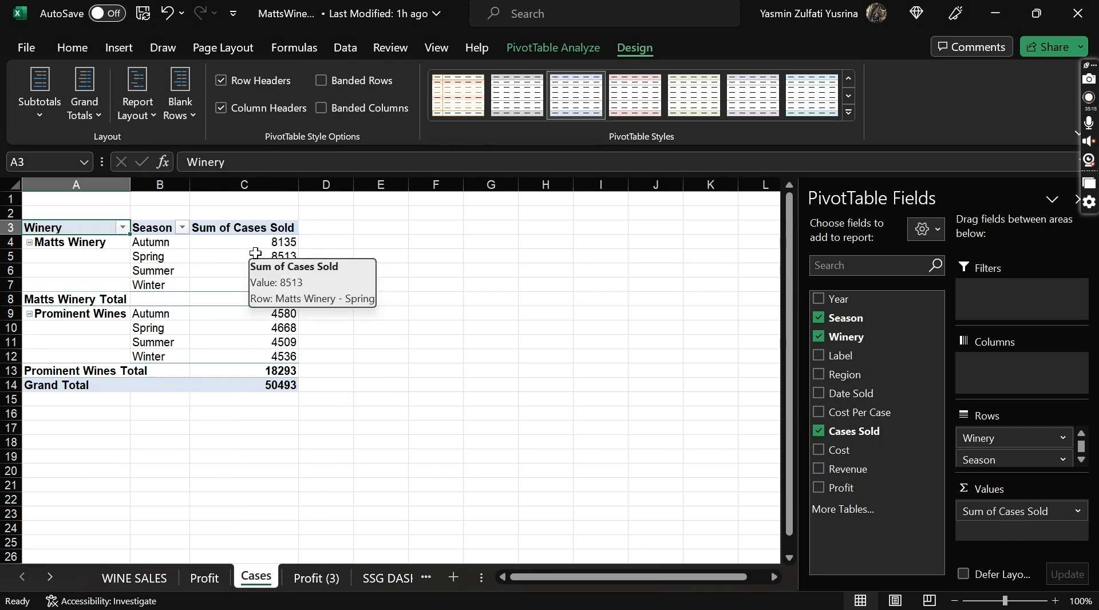
drag(237, 240, 256, 382)
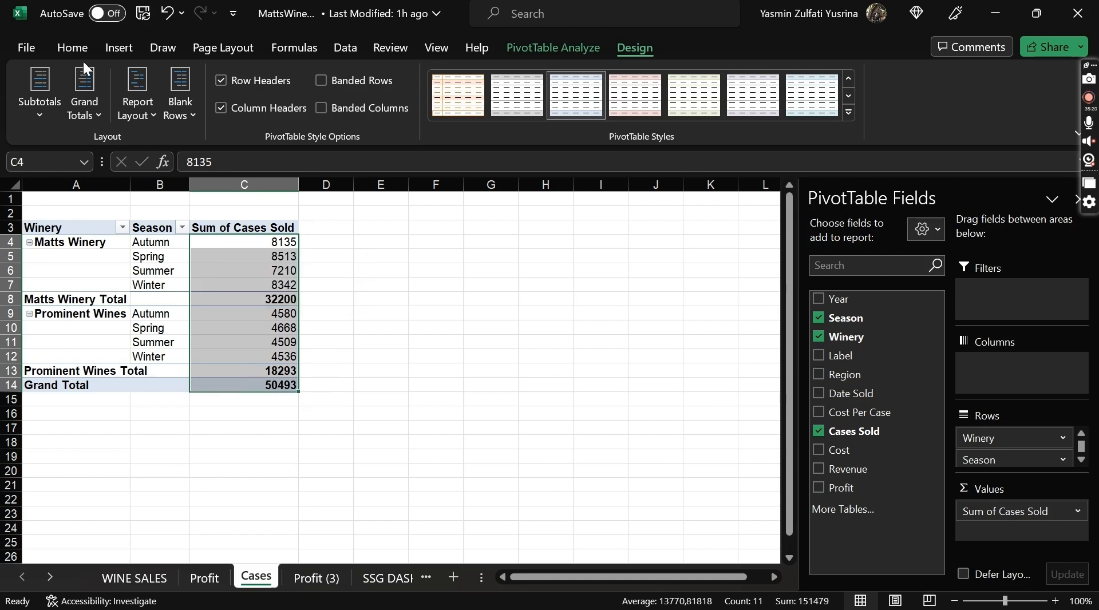
click(78, 44)
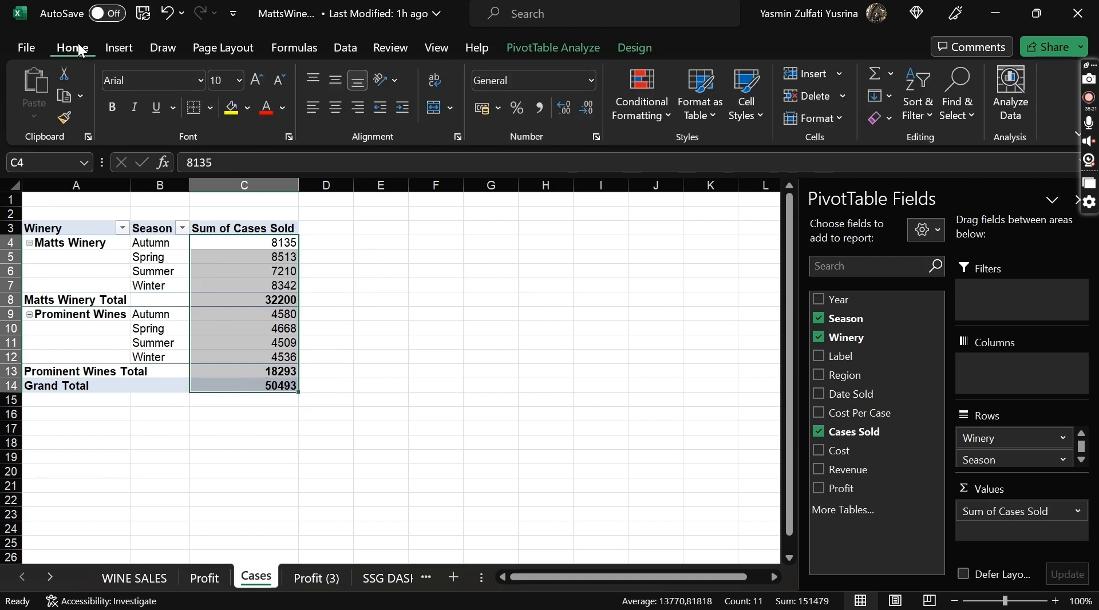
click(592, 81)
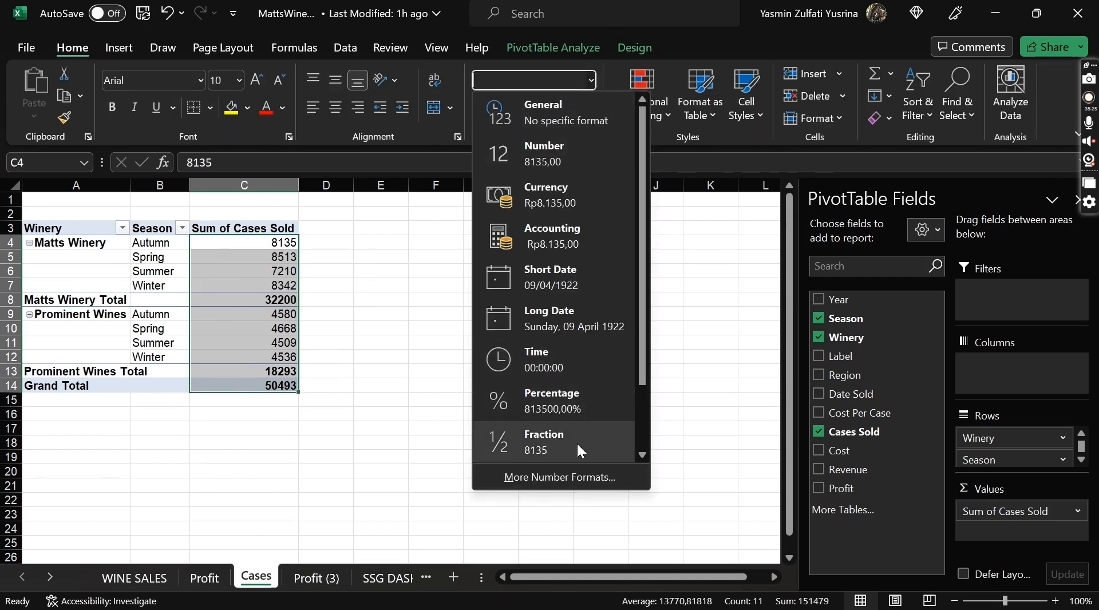
click(568, 475)
click(215, 128)
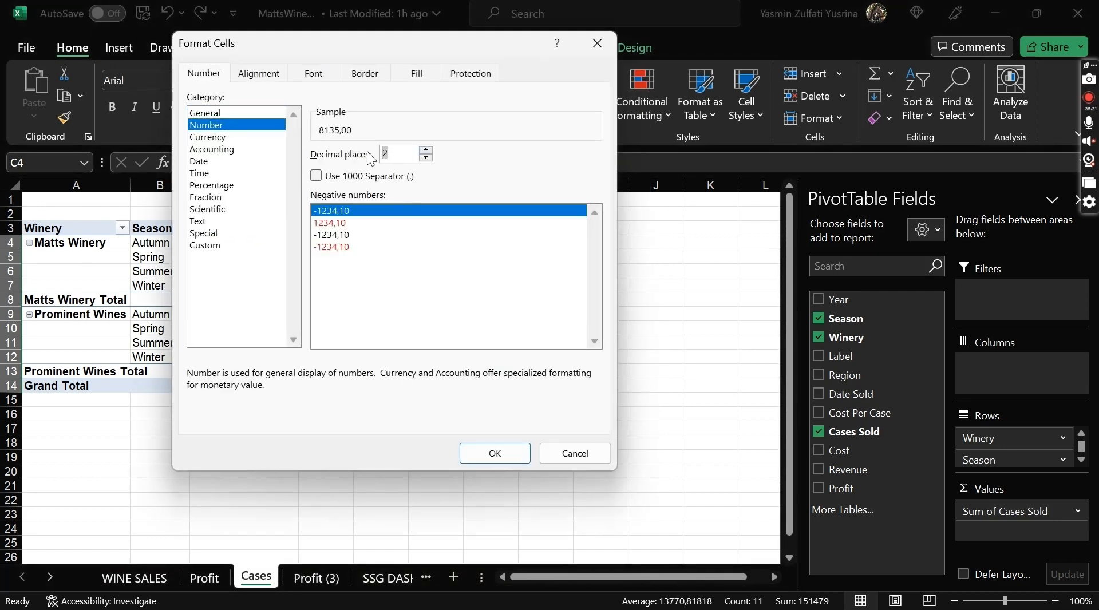
text(0)
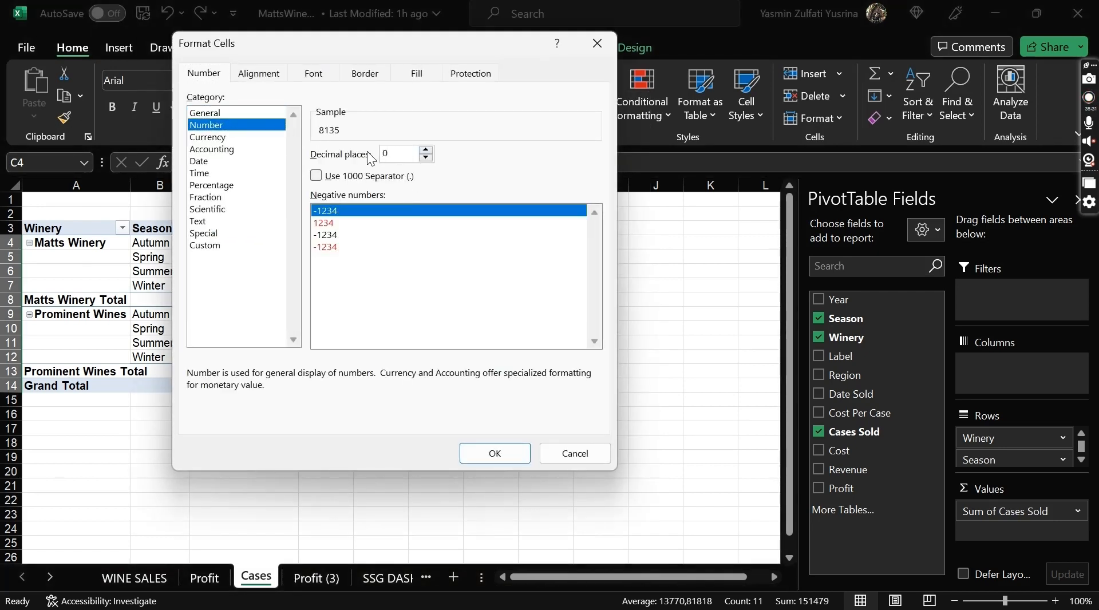
click(316, 177)
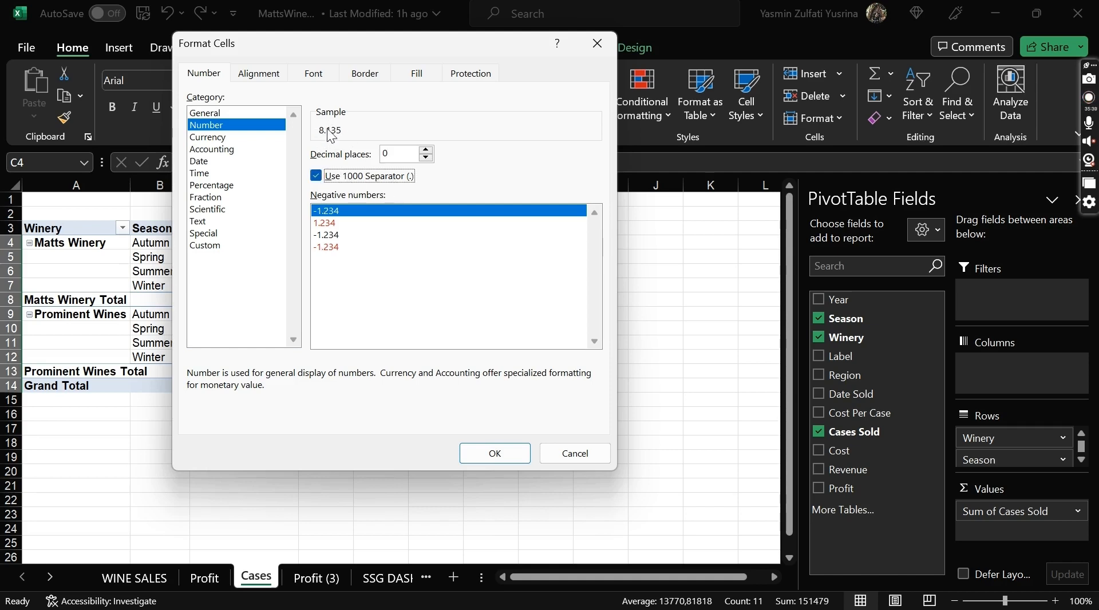
click(491, 452)
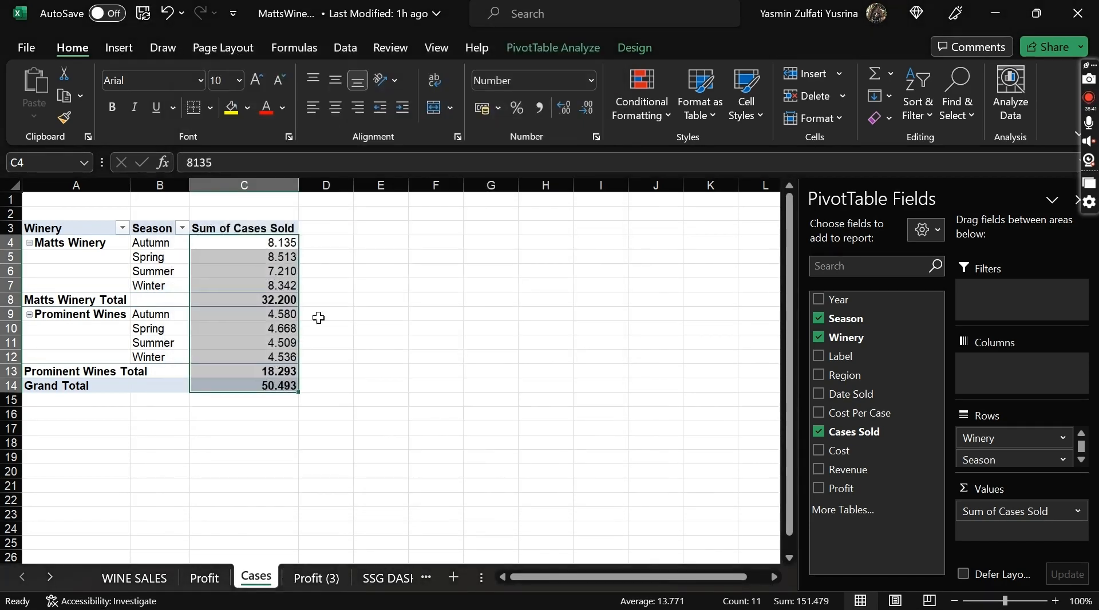
click(287, 244)
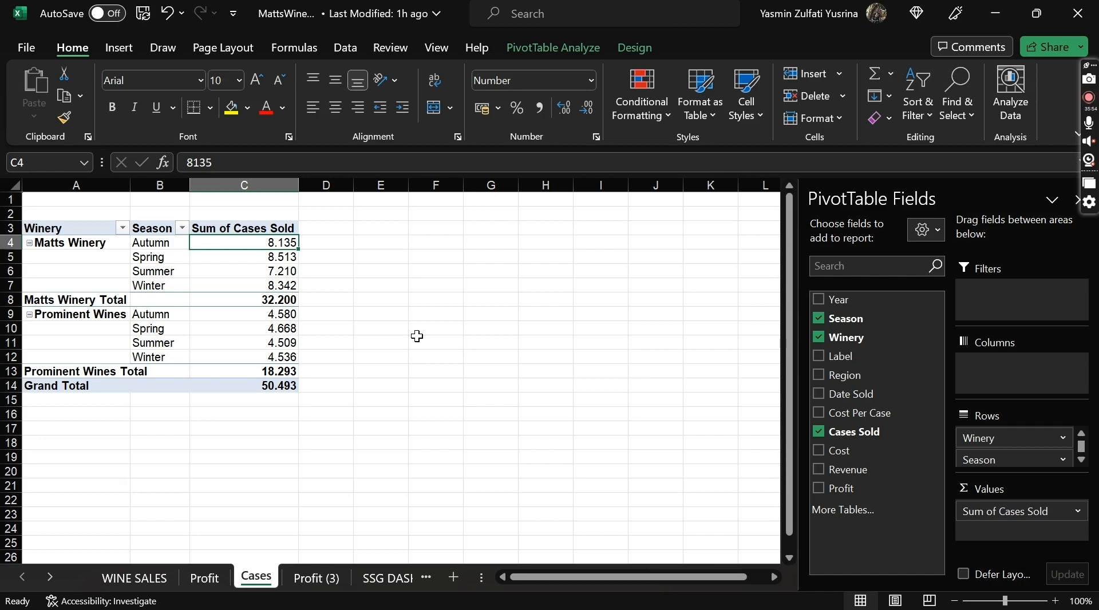
Step: Rename the Profit (3) worksheet as Revenue
click(329, 578)
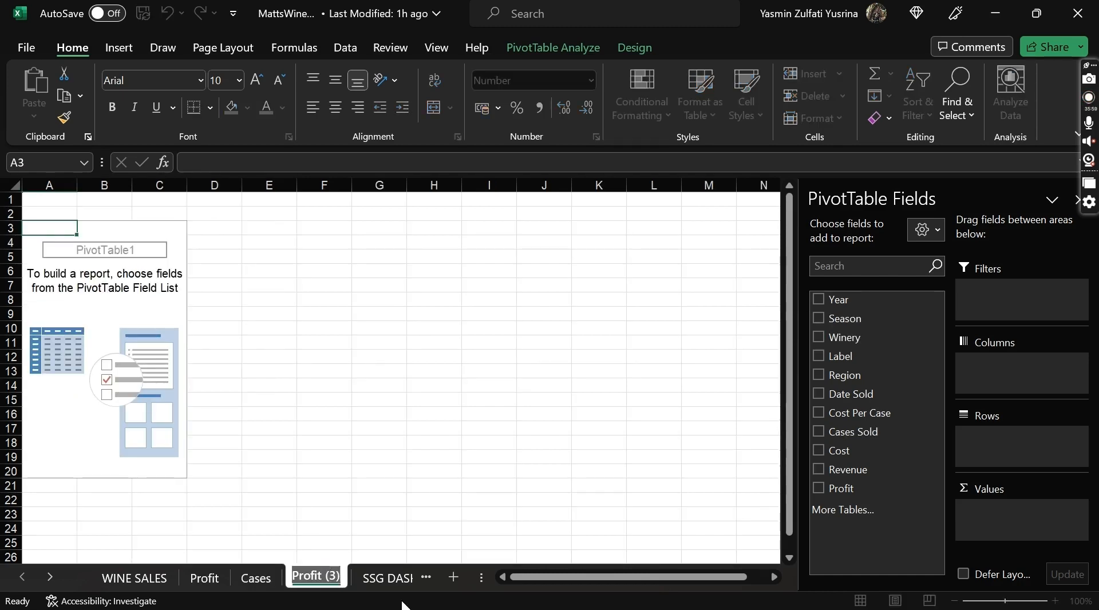
text(Revenue)
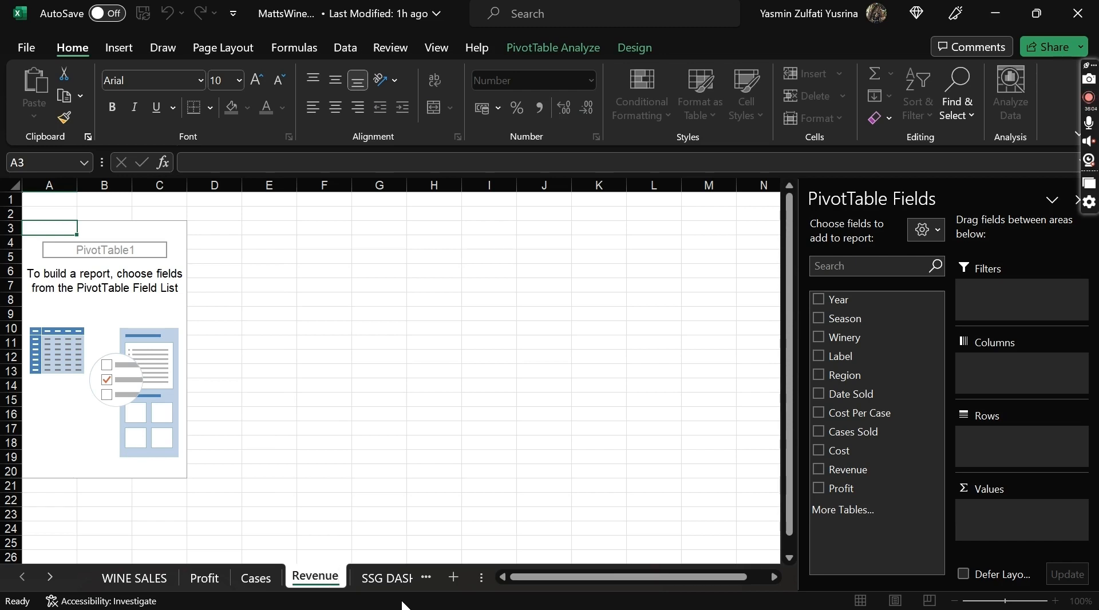
key(Return)
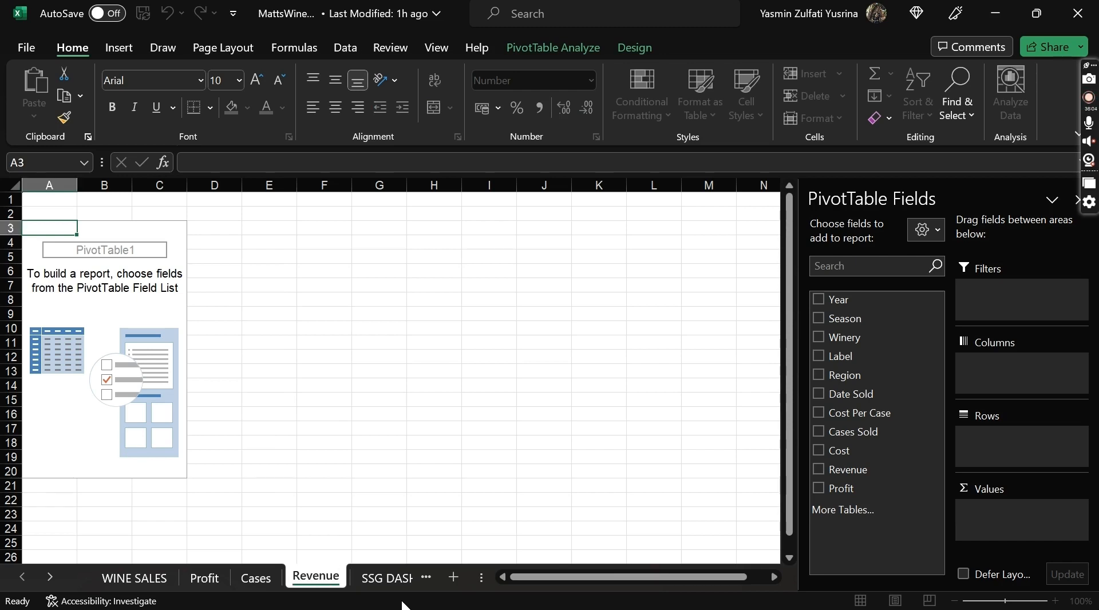
Step: Switch to Acrobat Reader, examine the Revenue PivotTable instructions and the sample dashboard, and return to Excel
click(33, 590)
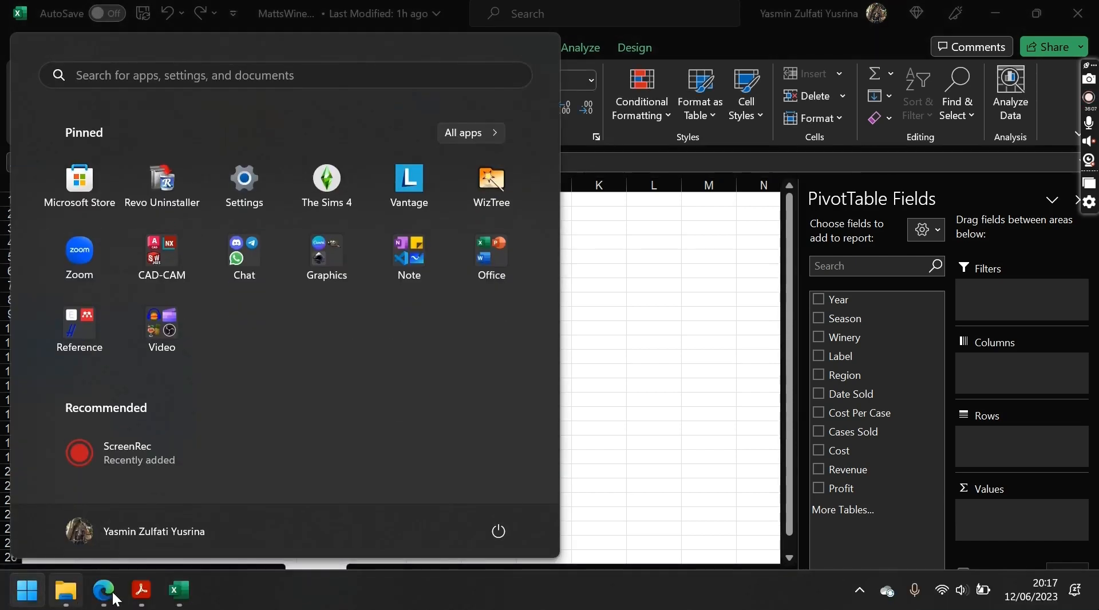
click(144, 590)
scroll(733, 396, down, 15)
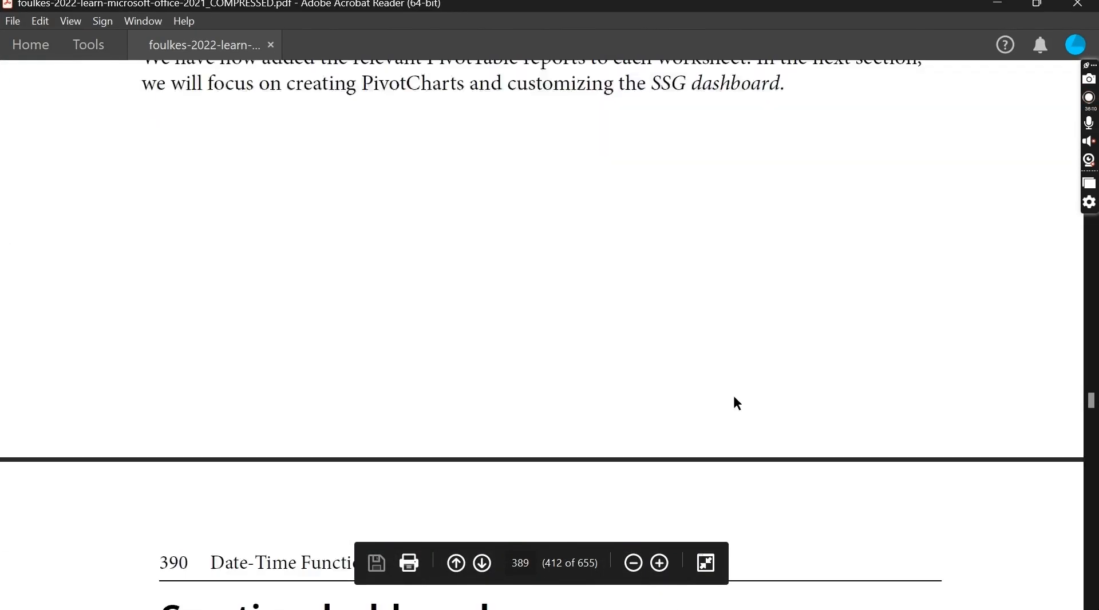
scroll(734, 396, down, 15)
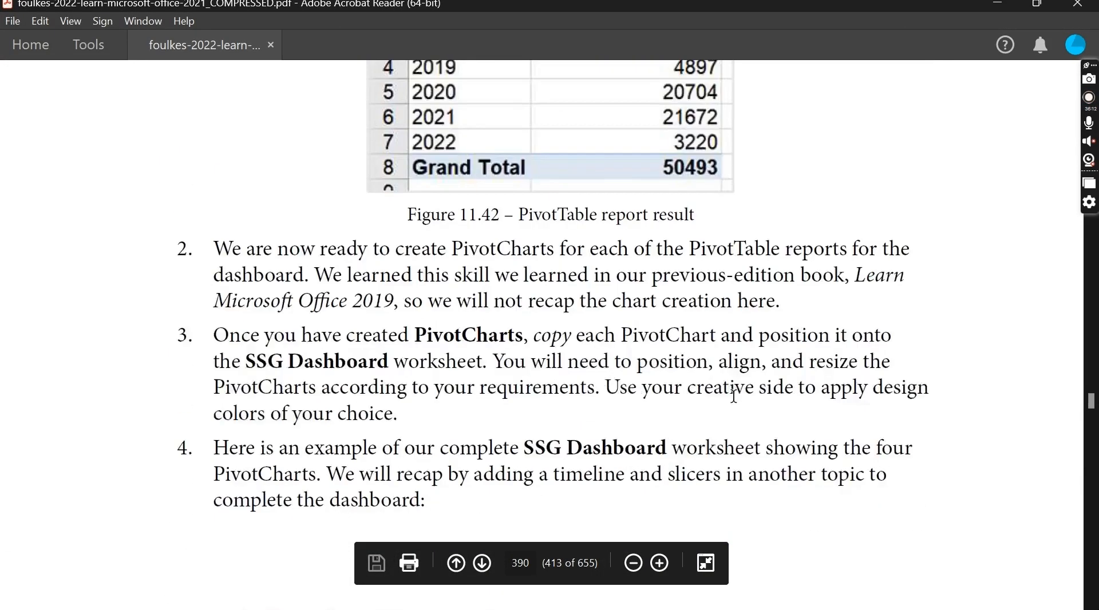
scroll(734, 397, down, 10)
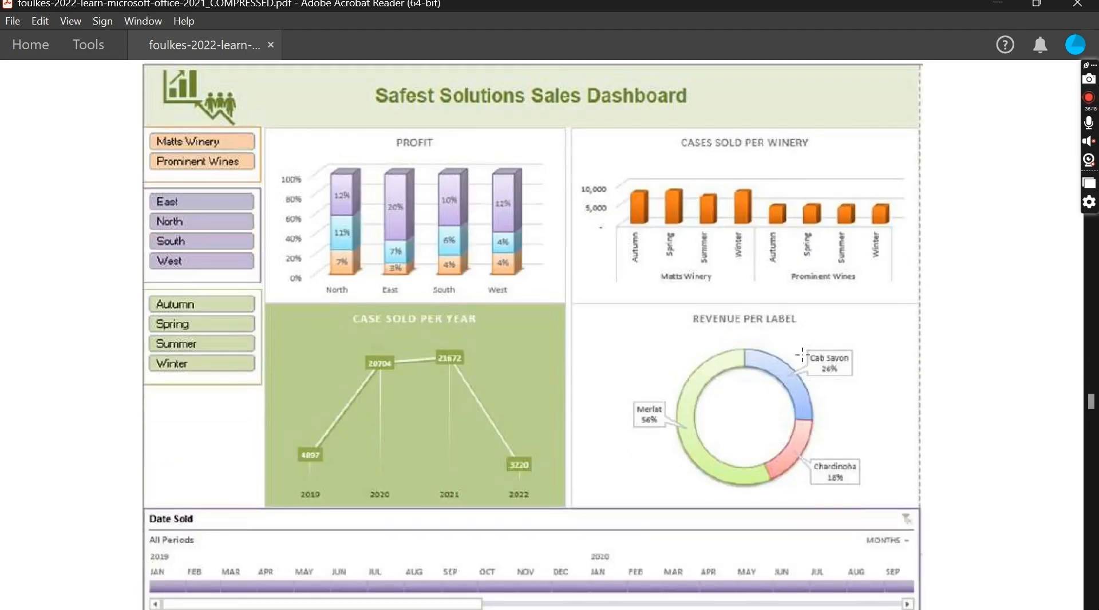
scroll(753, 355, up, 20)
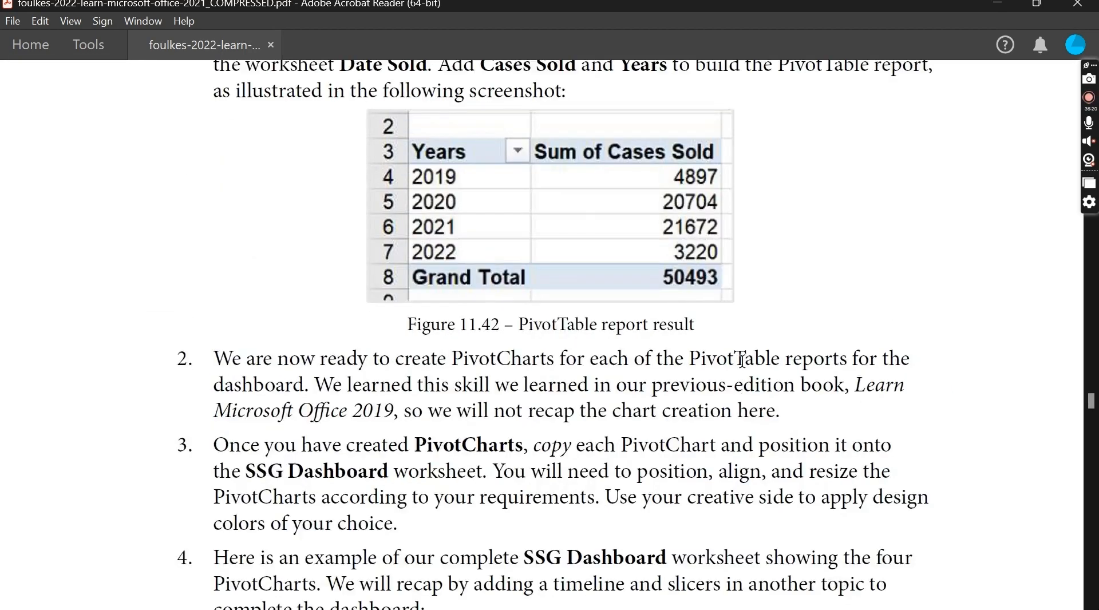
scroll(741, 359, up, 15)
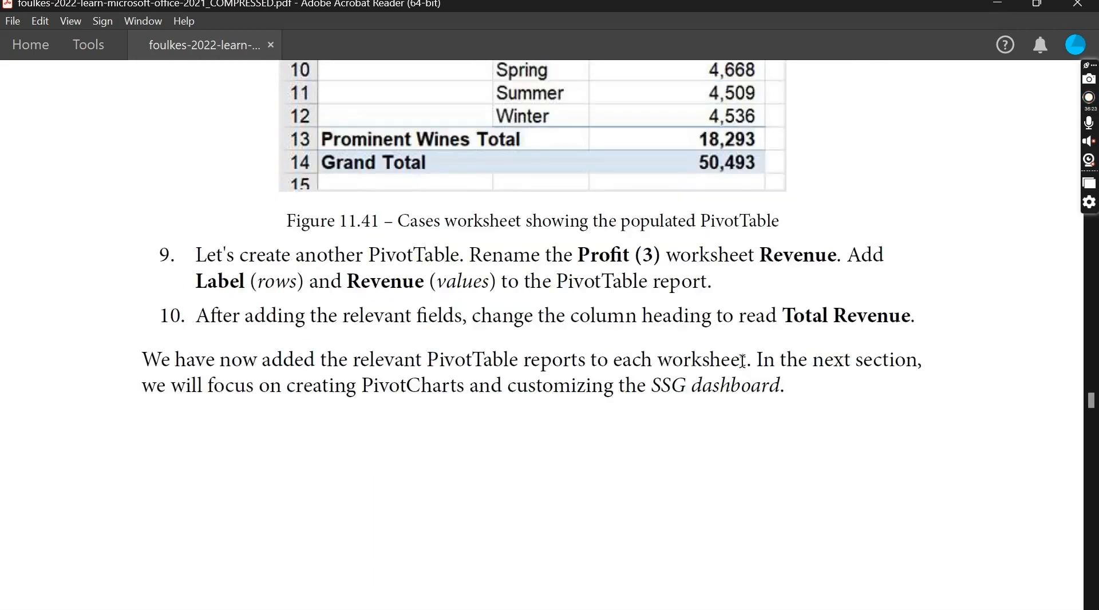
scroll(742, 360, down, 4)
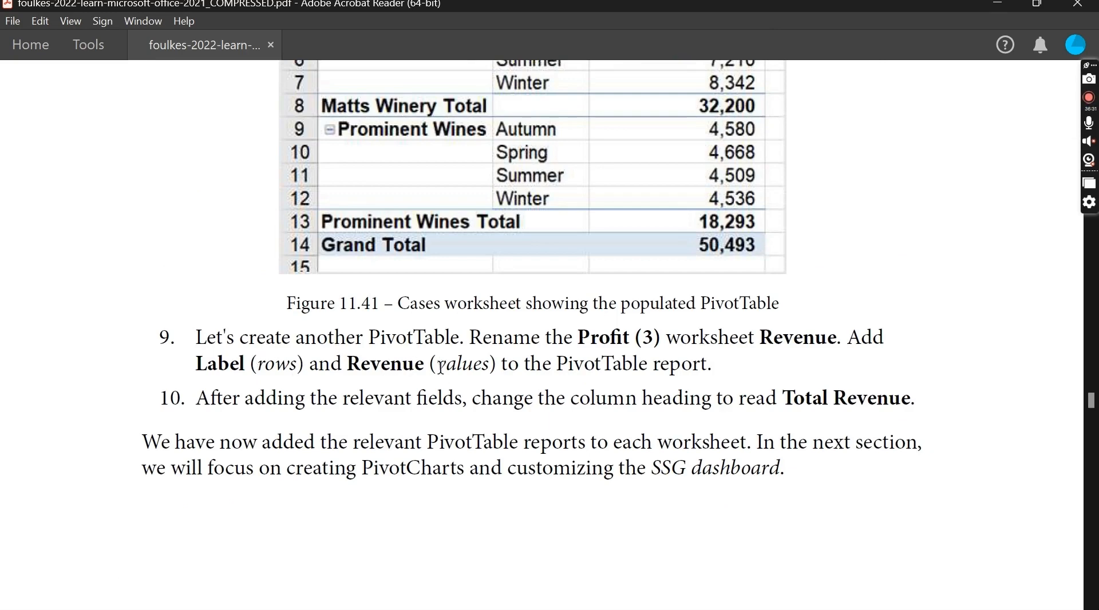
click(998, 5)
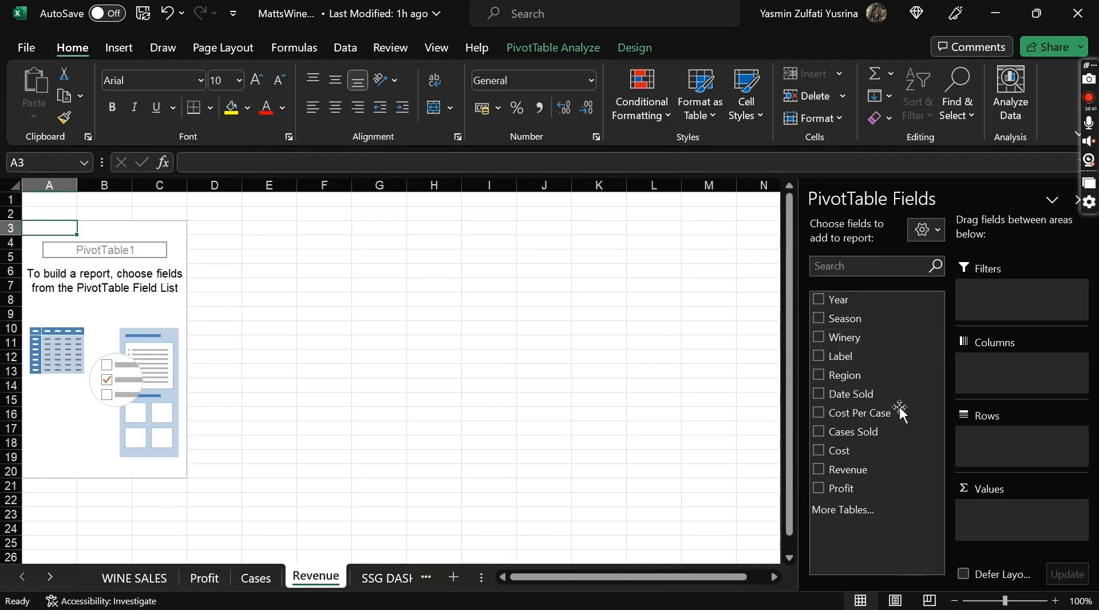
Step: Build the Revenue worksheet's PivotTable with Label as rows and Revenue as values
drag(835, 365, 1063, 440)
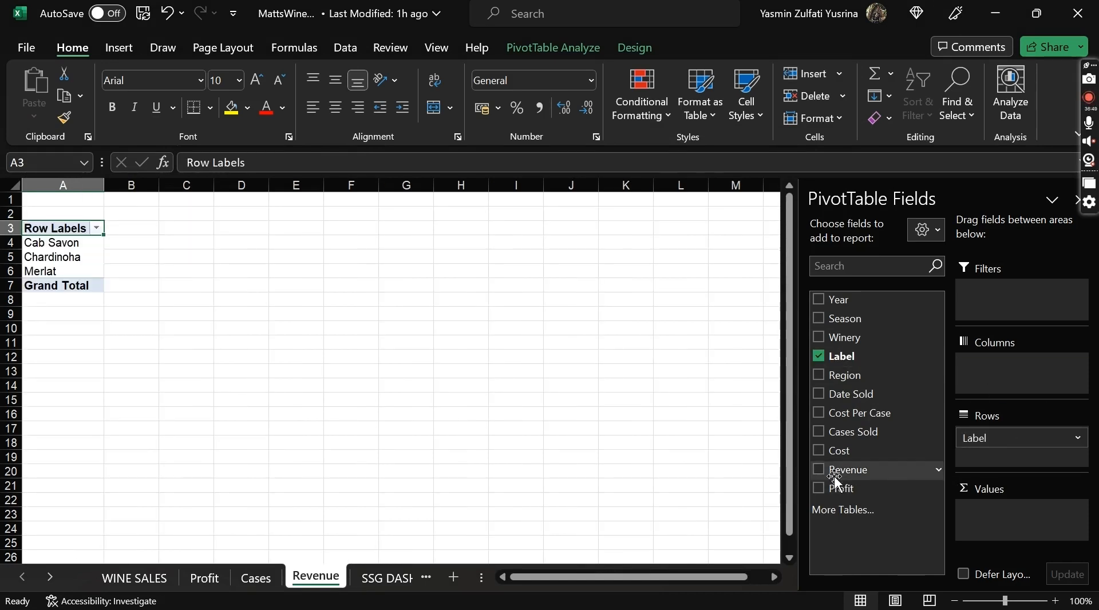
drag(837, 473, 995, 523)
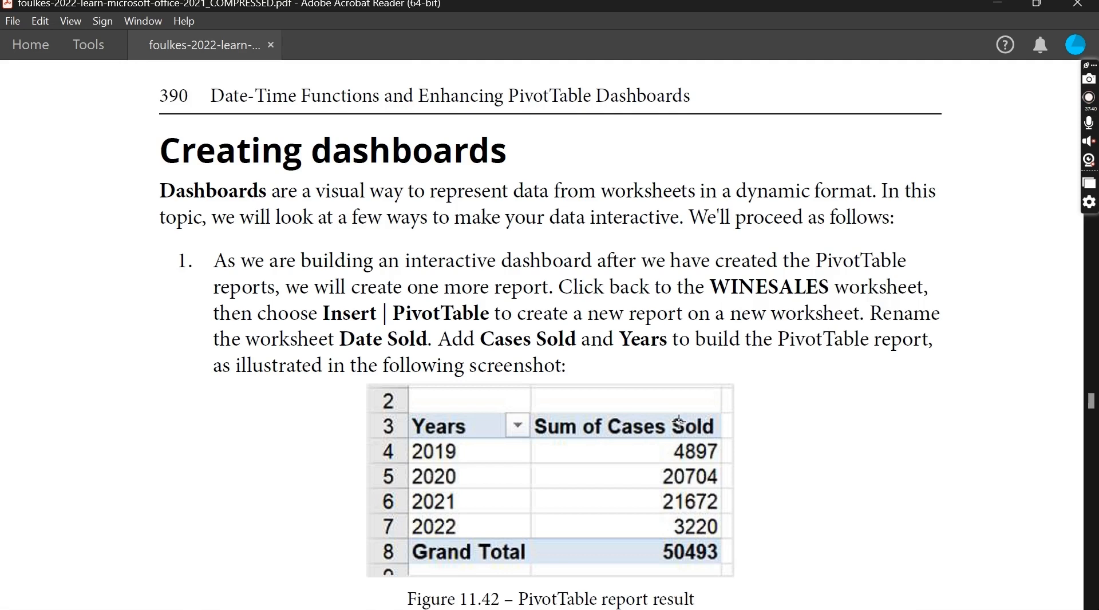
Step: Read the first instruction under Creating dashboards in the Acrobat Reader document and return to Excel
scroll(679, 422, up, 2)
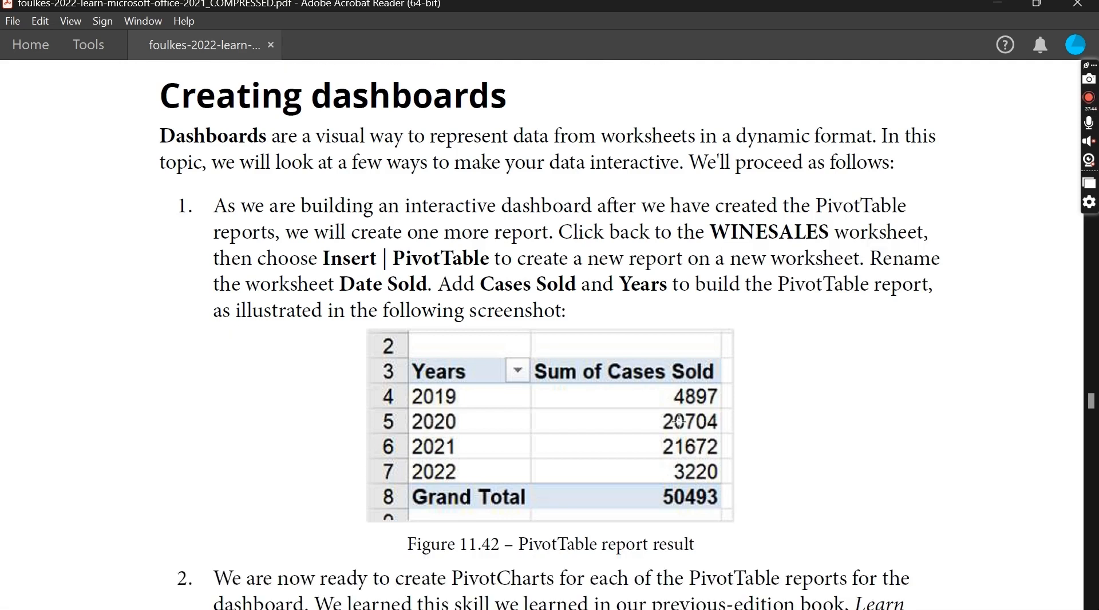
drag(557, 233, 352, 234)
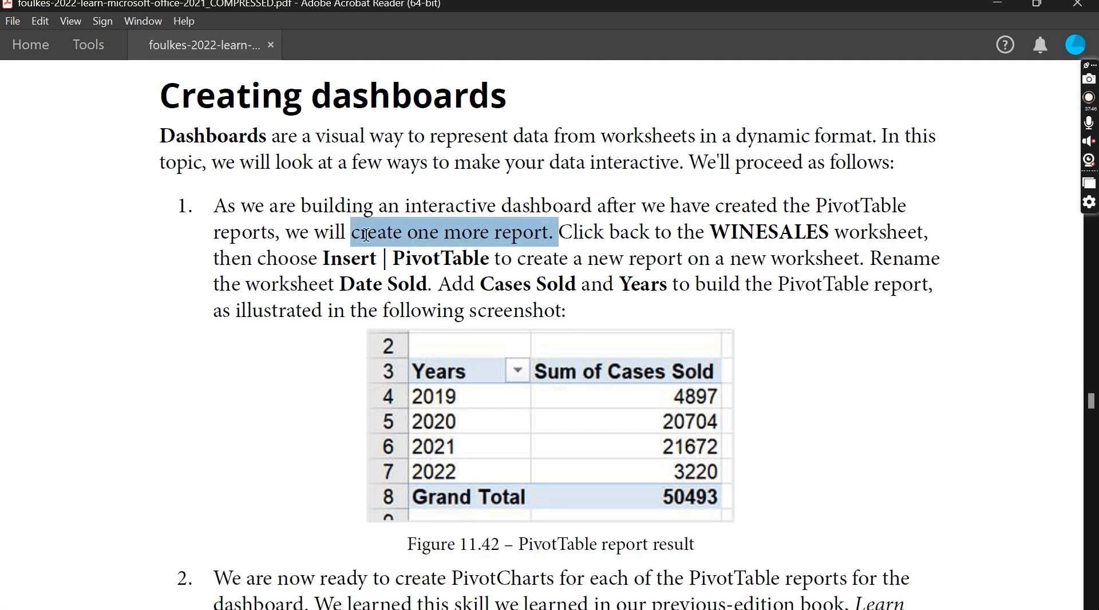
click(655, 237)
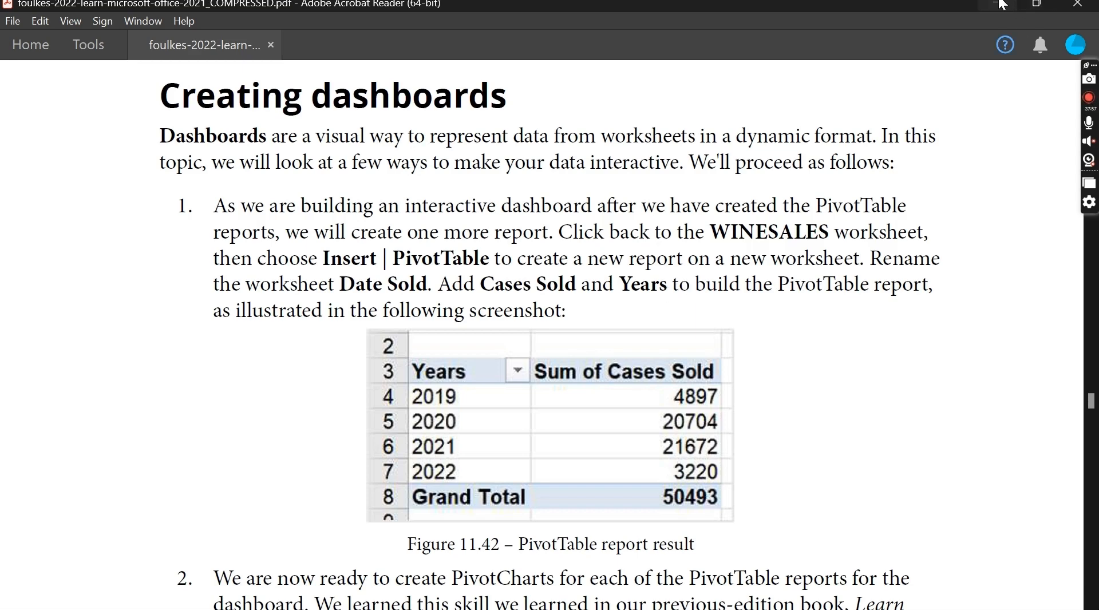
key(alt+Tab)
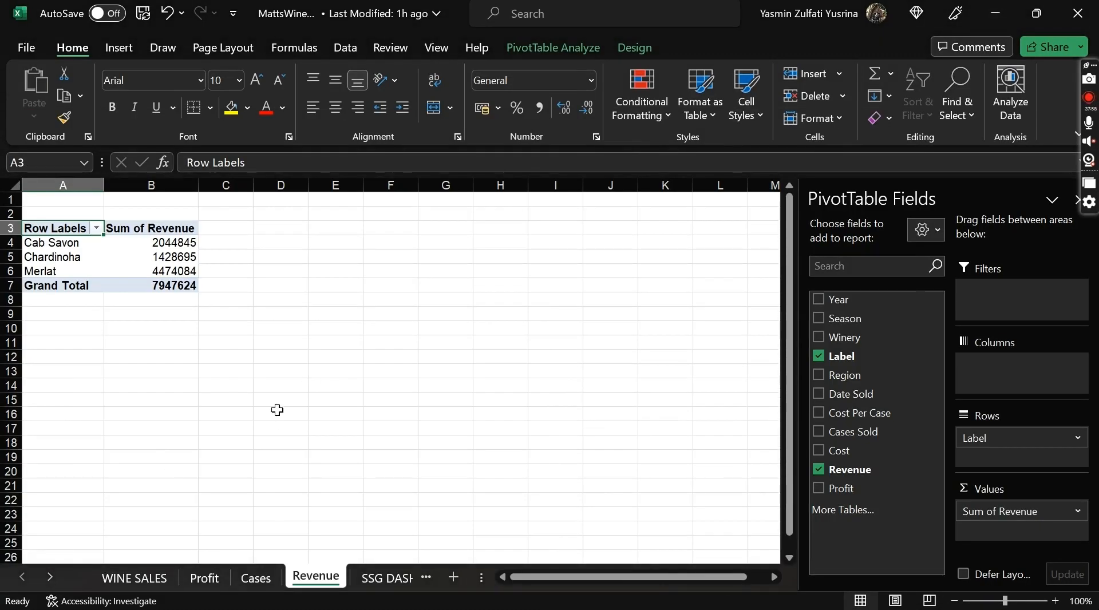
Step: Insert a PivotTable on a new worksheet from the WineSales table on the WINE SALES worksheet
click(137, 579)
click(119, 47)
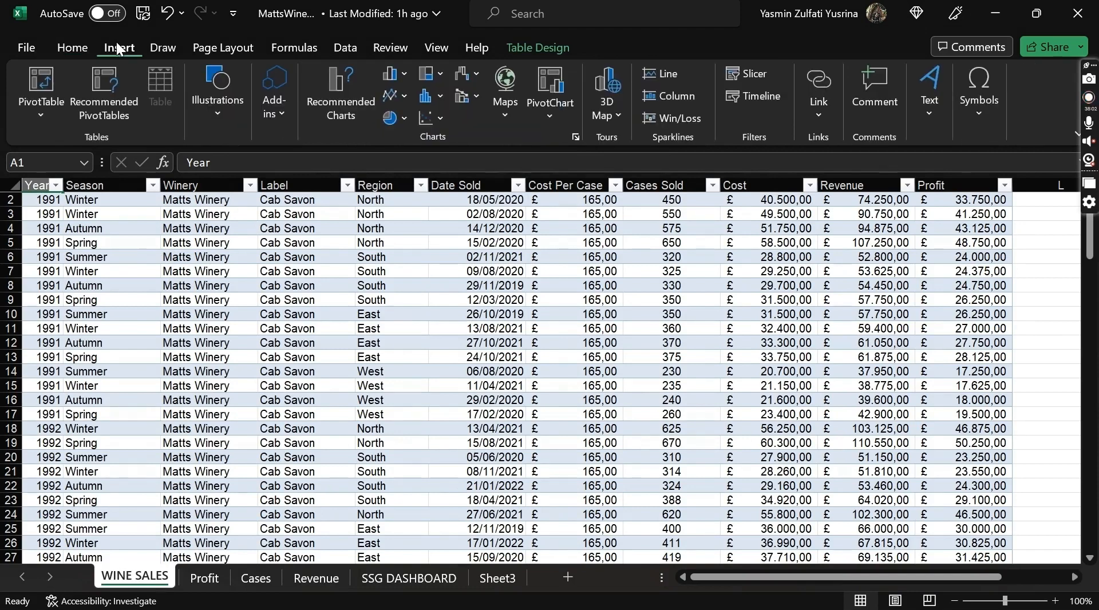
click(43, 84)
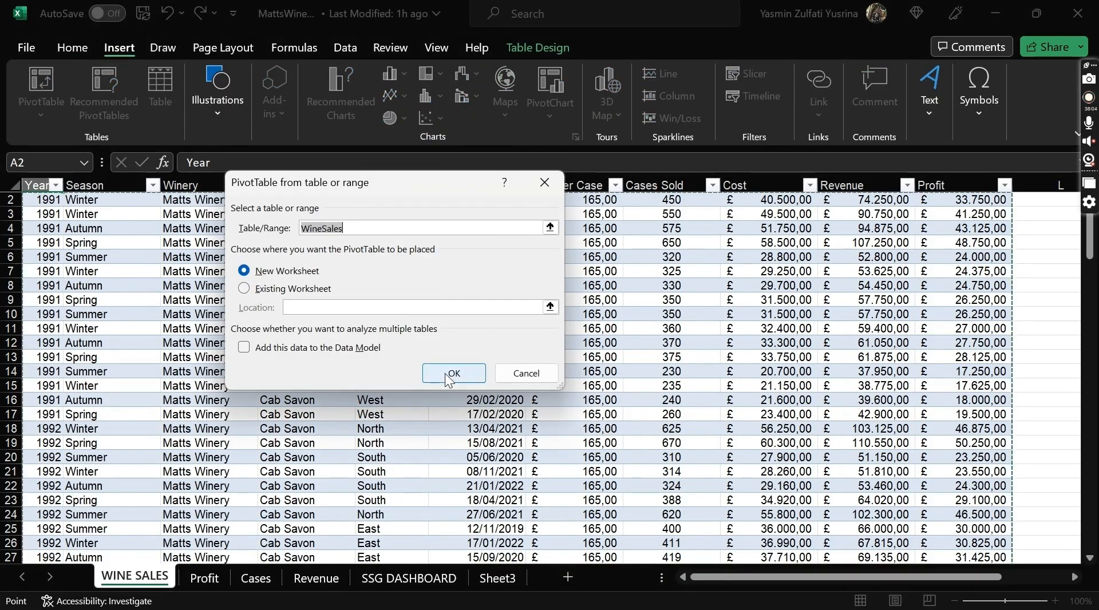
click(448, 370)
Step: Move the new PivotTable worksheet between Revenue and SSG DASHBOARD and rename it Date Sold
drag(118, 578, 418, 574)
double_click(379, 577)
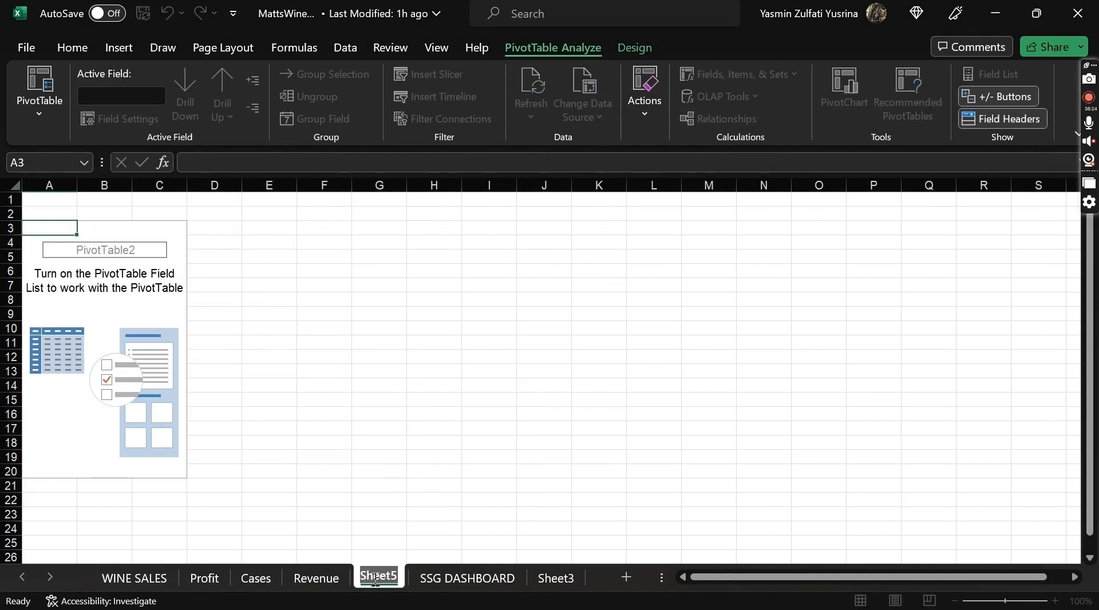
text(Date Sold)
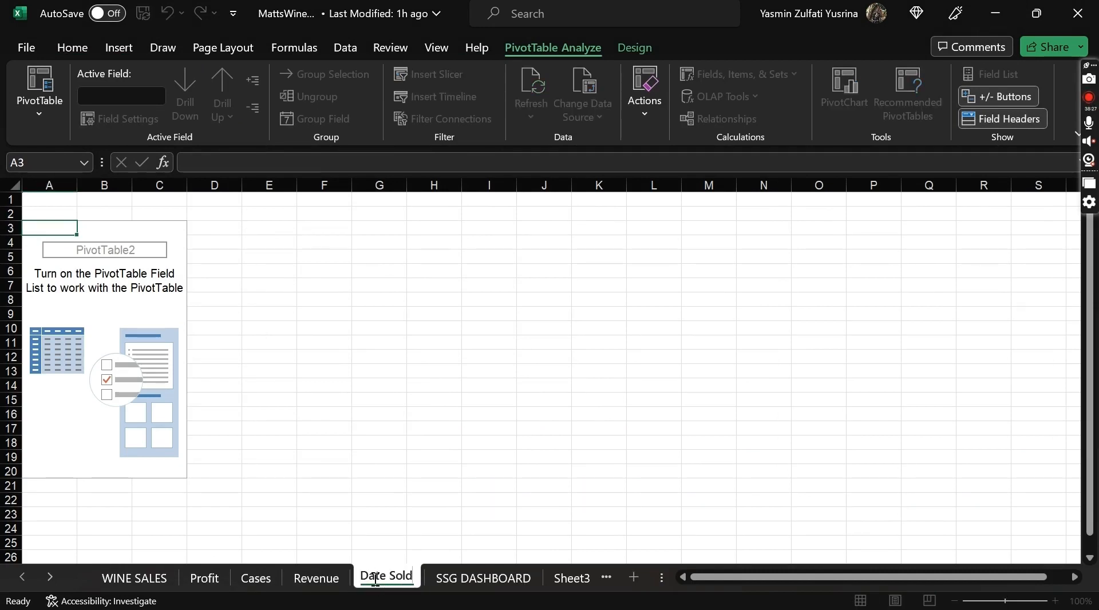
key(Return)
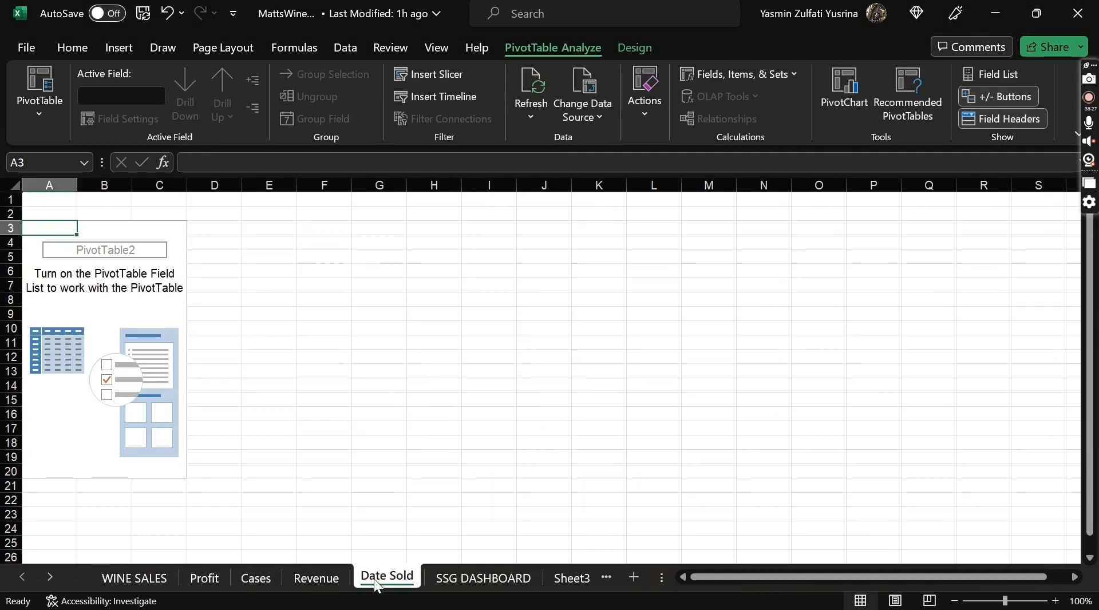
Step: Show the PivotTable field list on Date Sold, check the report's required fields in Acrobat Reader, and return to Excel
click(998, 71)
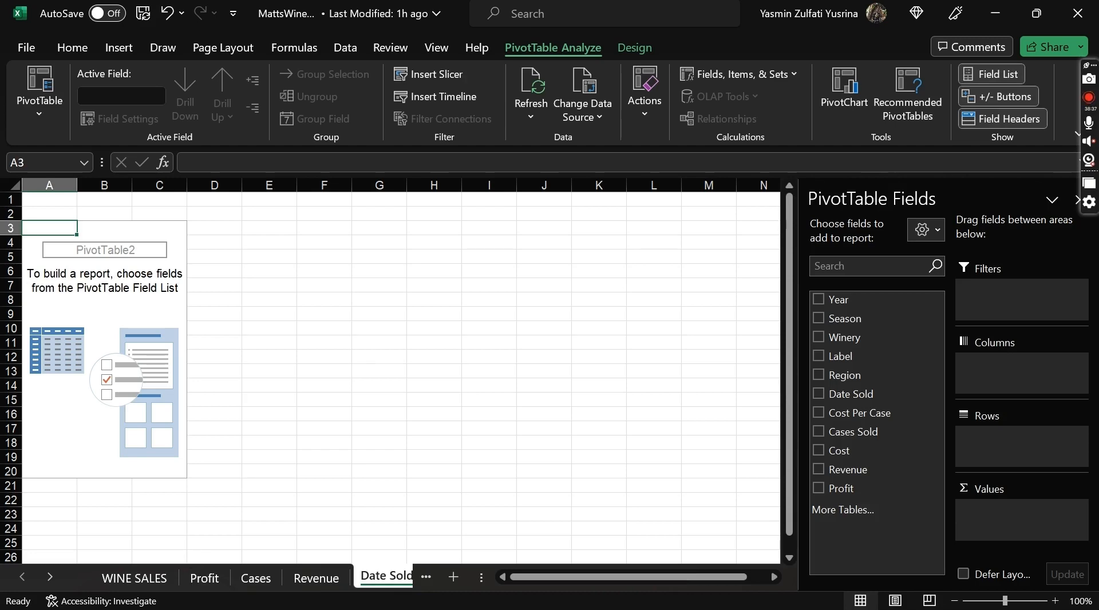
key(super)
click(140, 605)
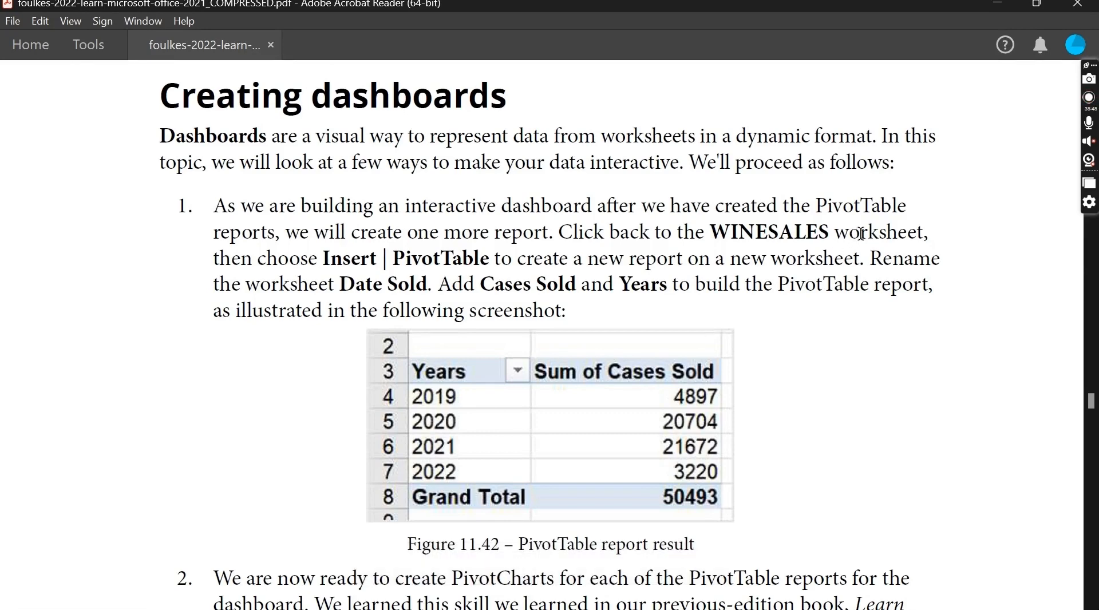
click(998, 3)
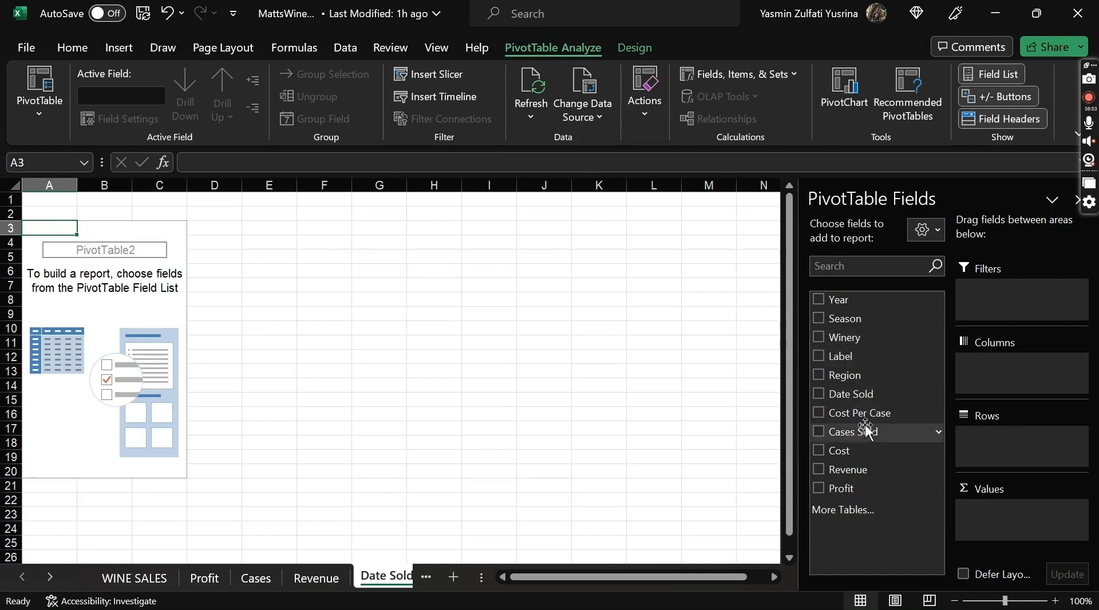
Step: Build the Date Sold PivotTable with Year as rows and Cases Sold as values, and hide the field list
drag(841, 298, 1019, 438)
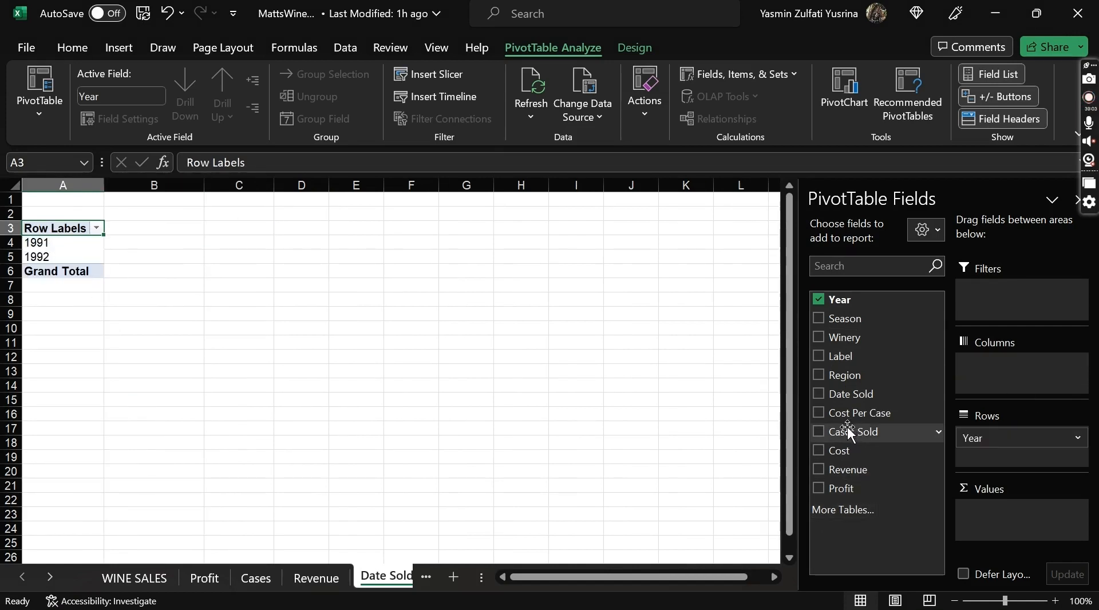
drag(859, 431, 1046, 513)
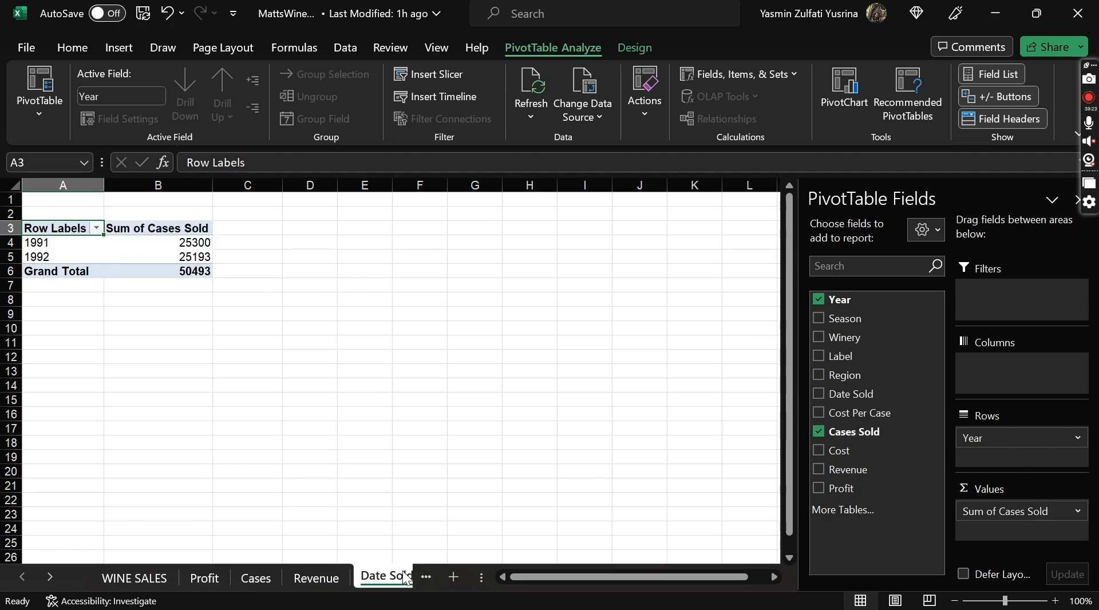
click(1078, 200)
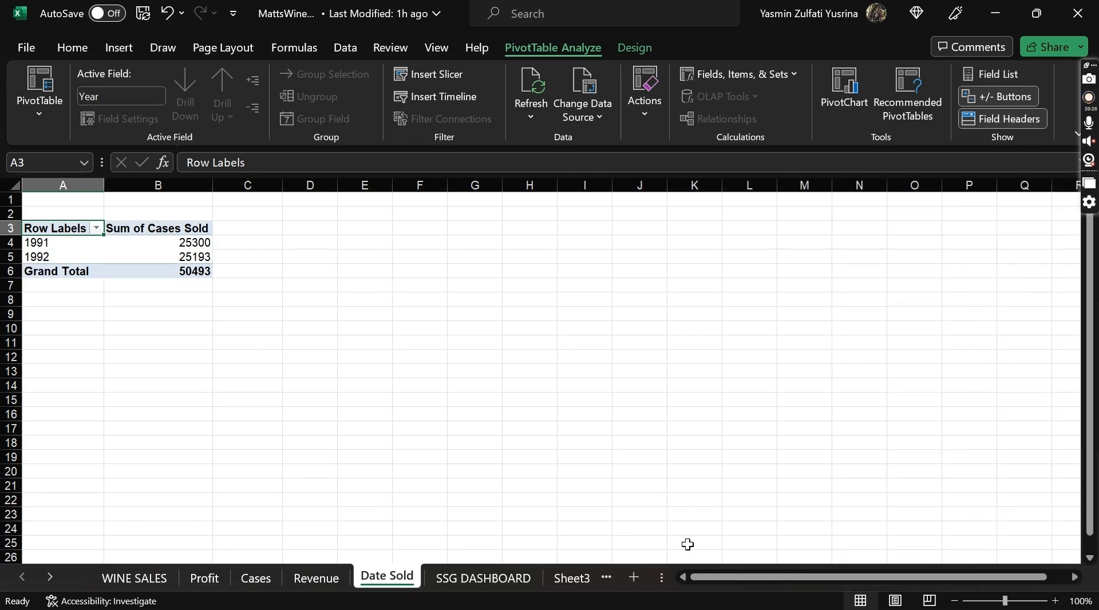
Step: On the Profit worksheet, select A4:D8 in the PivotTable and choose Stacked Column as the type for a new PivotChart
click(207, 578)
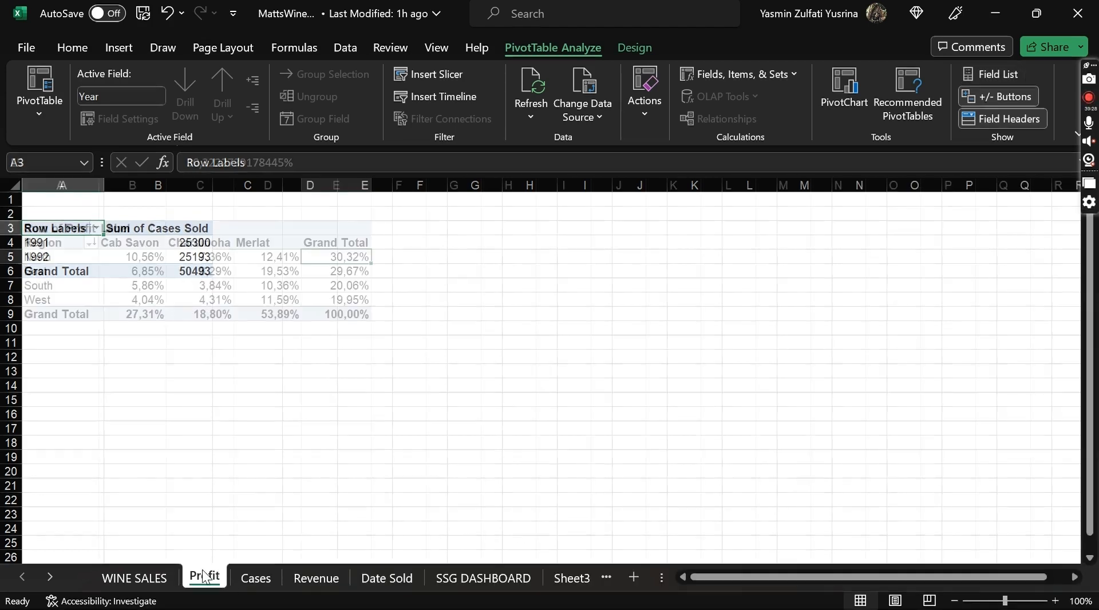
click(474, 229)
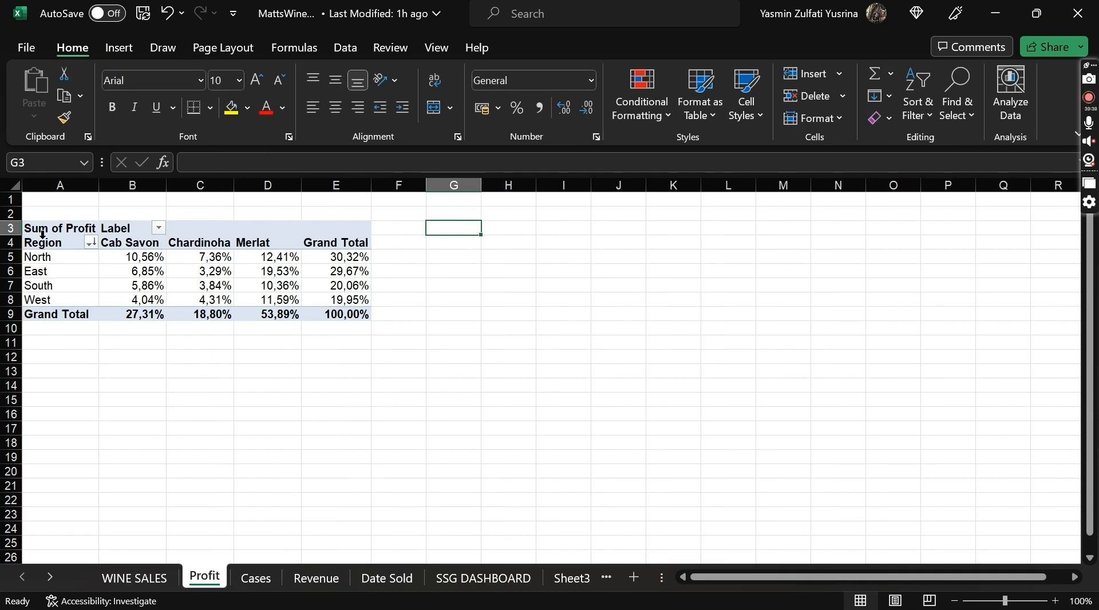
drag(56, 245, 282, 300)
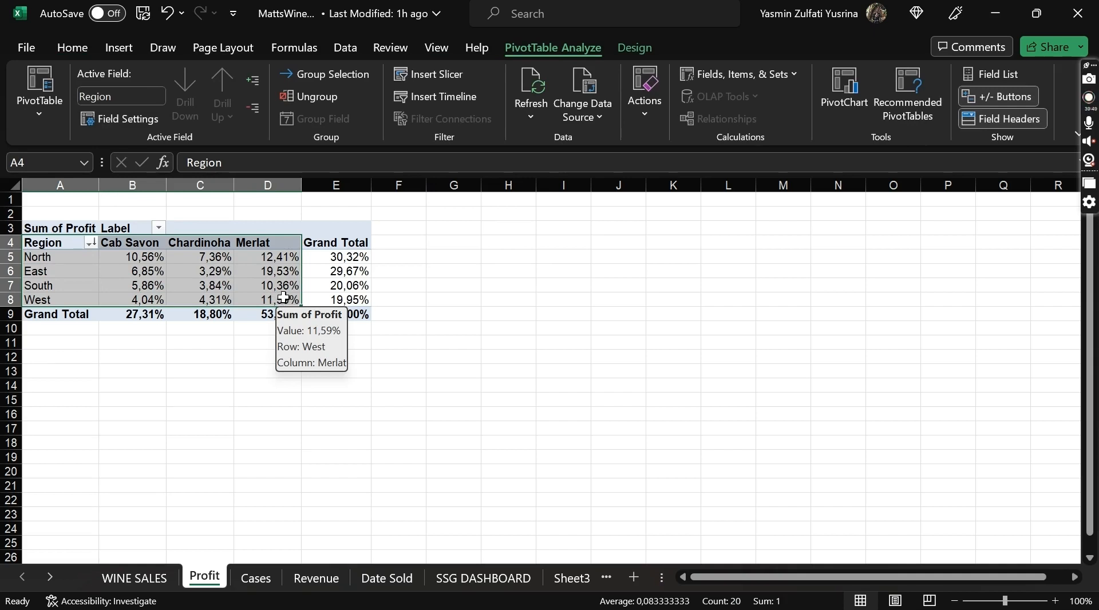
click(127, 45)
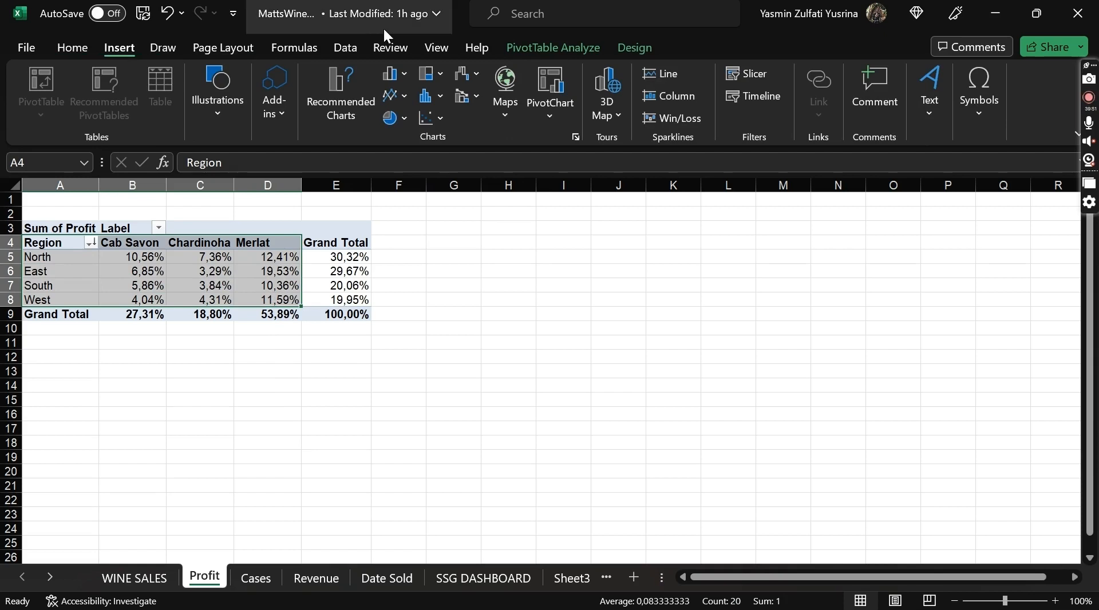
click(547, 78)
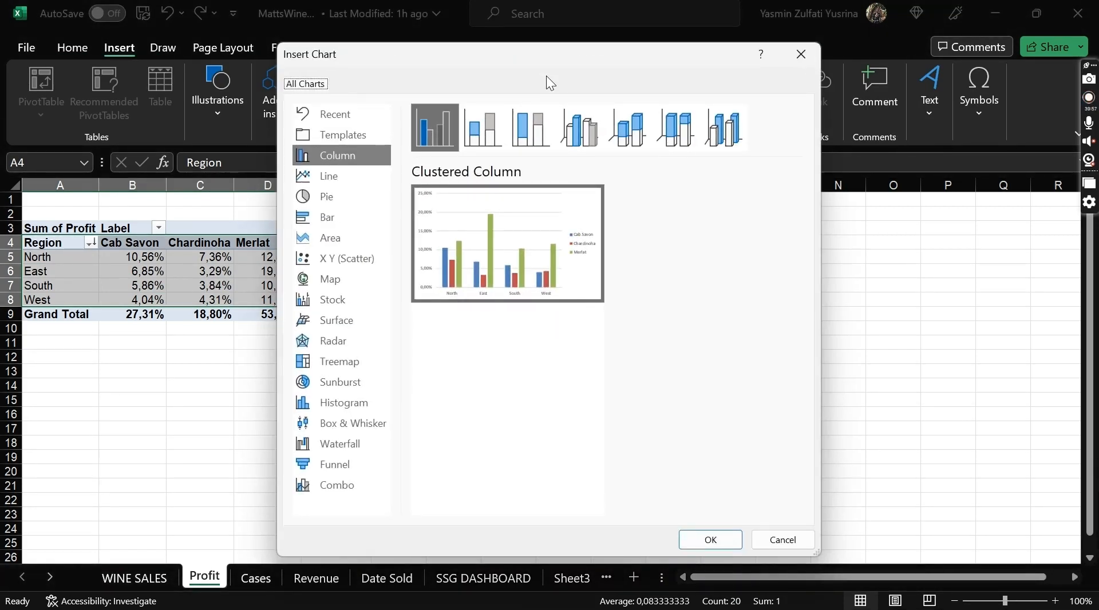
click(494, 132)
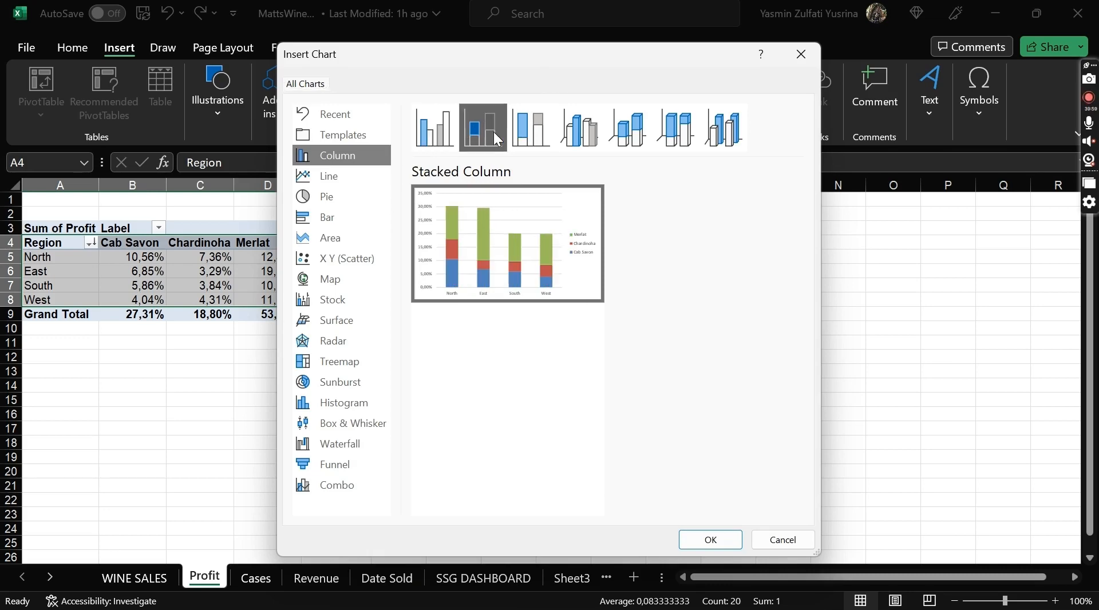
Step: Switch to Acrobat Reader, examine the Profit chart in the sample Safest Solutions Sales Dashboard, and return to Excel
key(super)
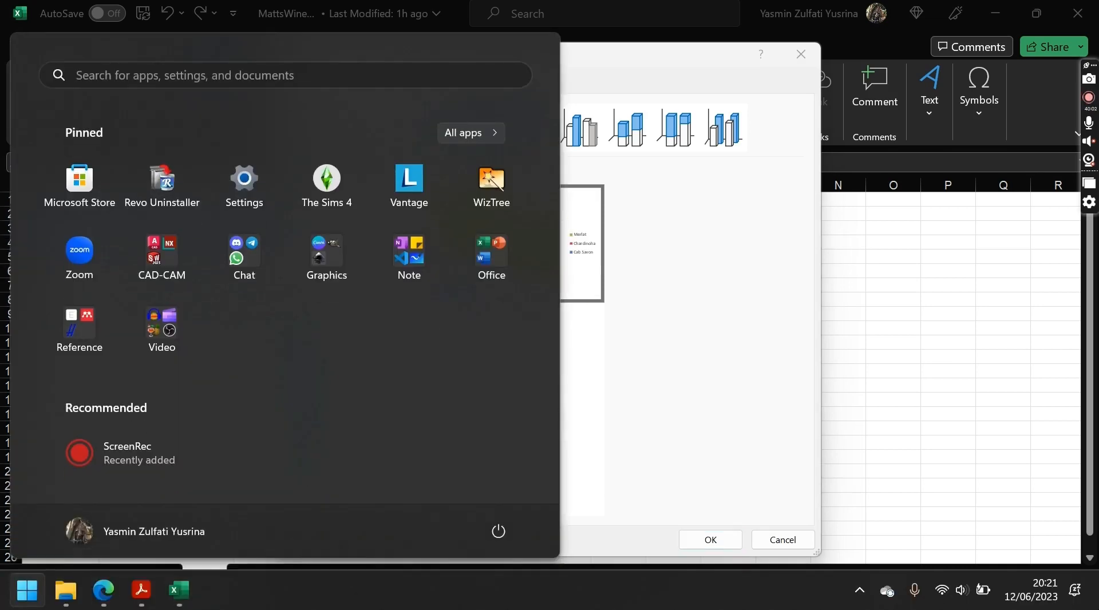
click(151, 597)
scroll(823, 361, down, 15)
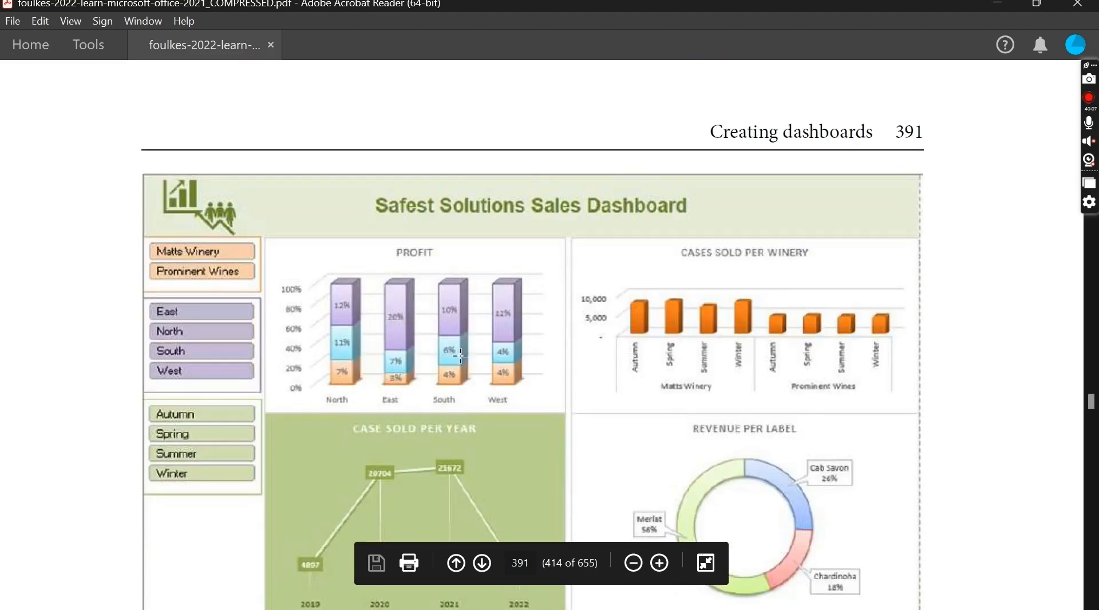
scroll(460, 356, down, 3)
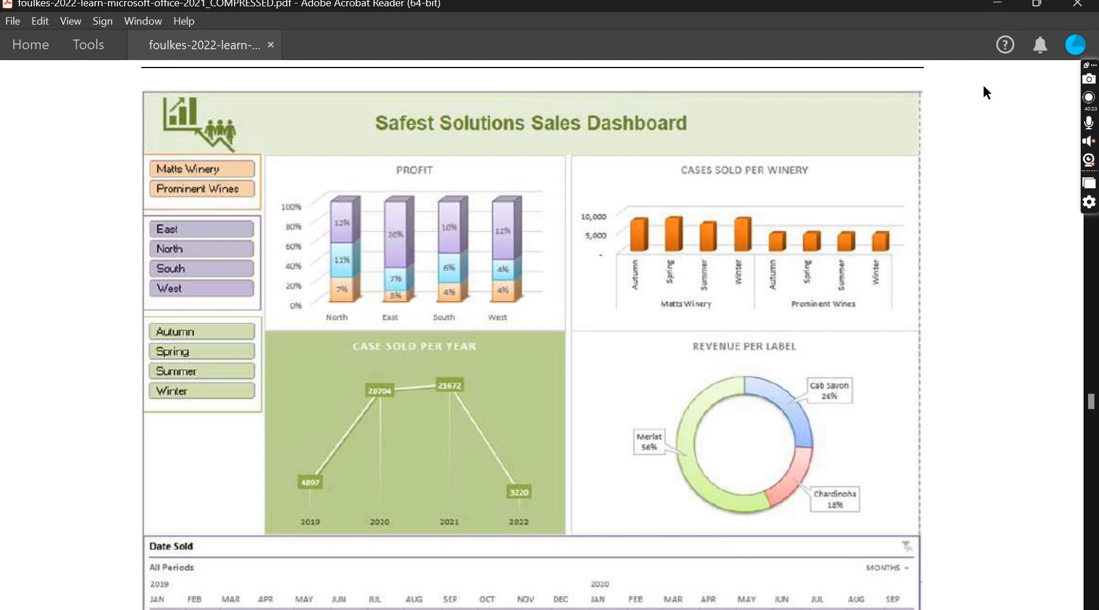
click(998, 4)
Step: Insert the stacked column PivotChart and move it beside the Profit PivotTable, clear of the table's cells
mouse_move(508, 209)
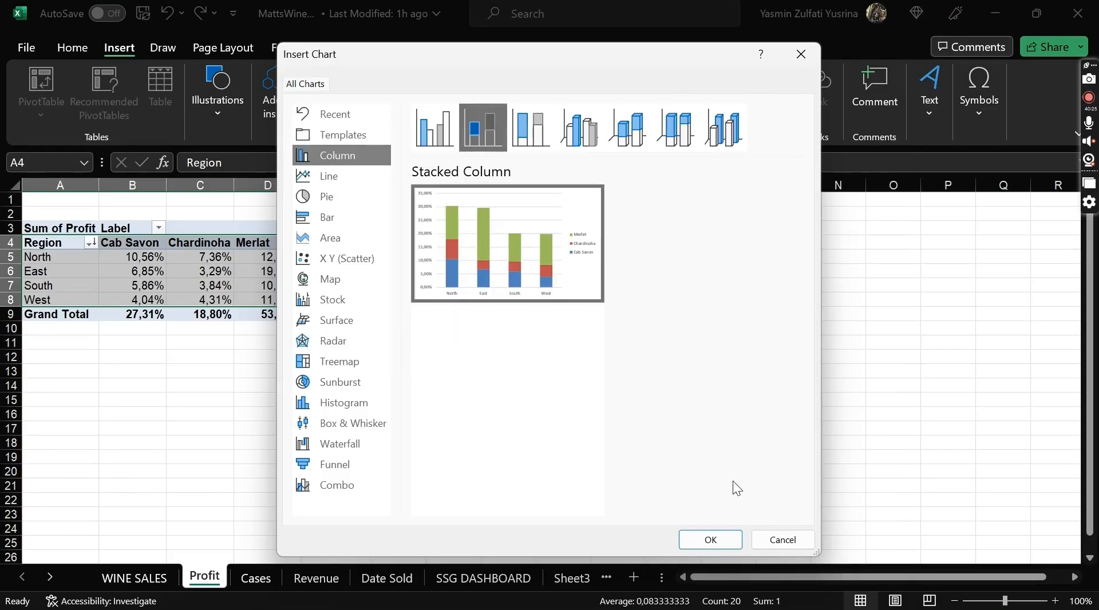
click(705, 539)
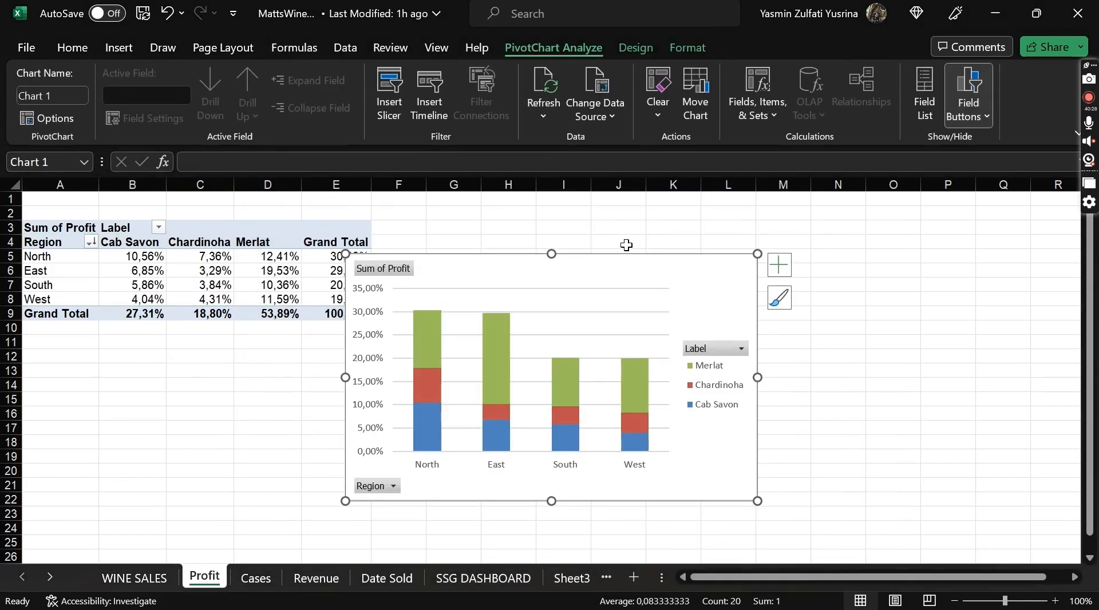
drag(532, 272, 618, 238)
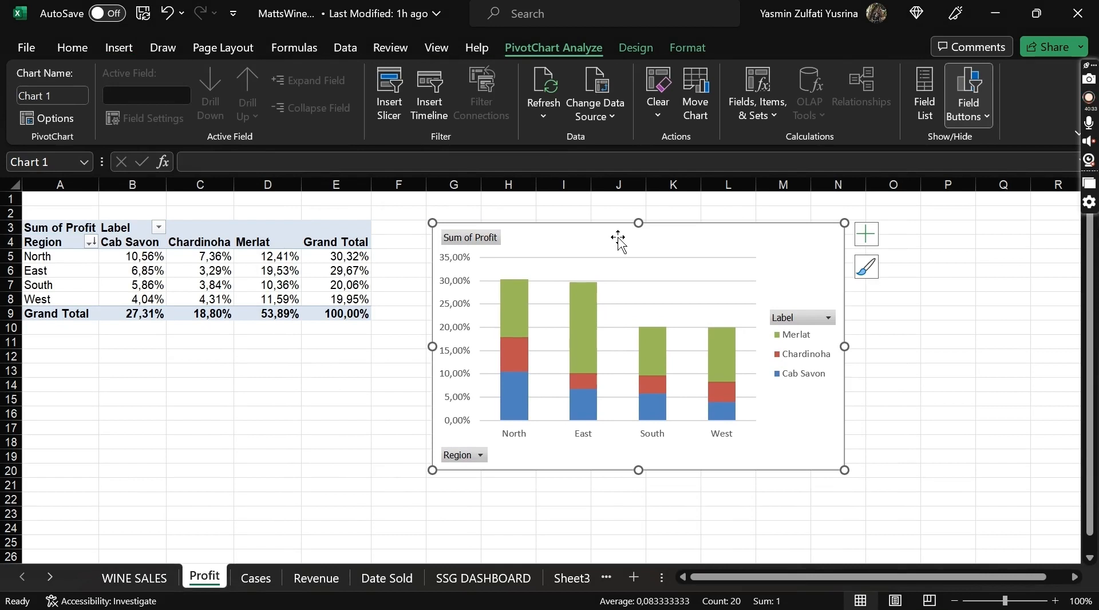
Step: Add a chart title to the PivotChart and set its text to PROFIT
click(867, 235)
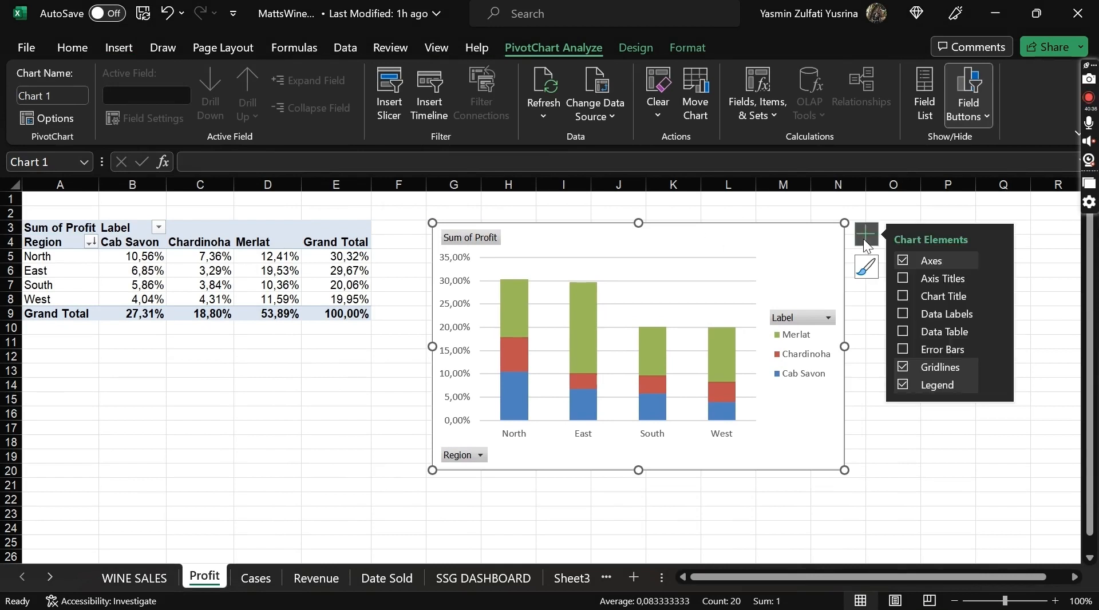
click(904, 295)
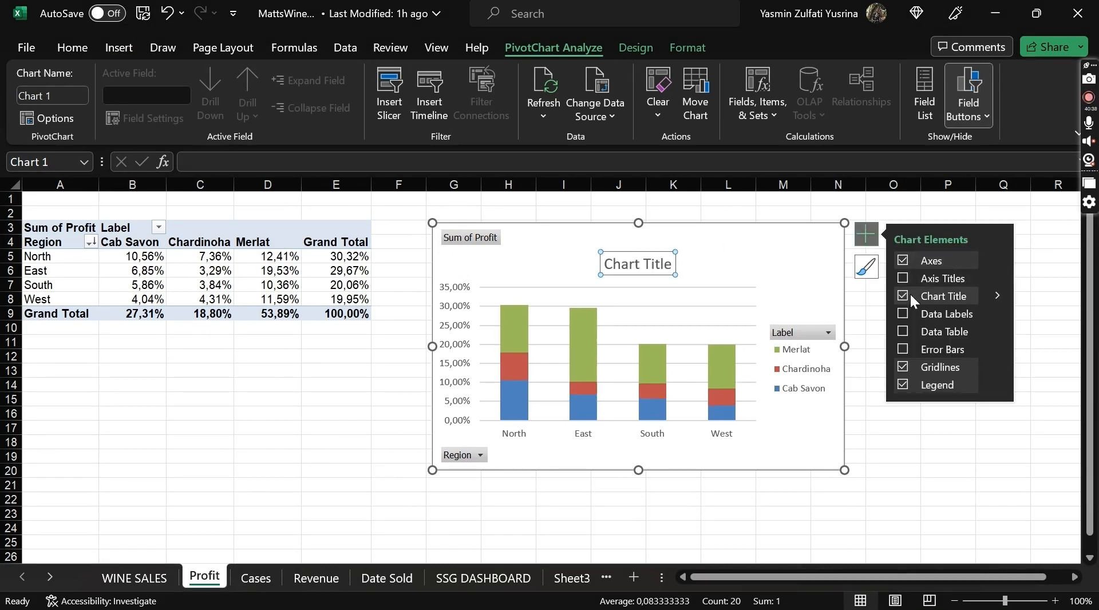
double_click(636, 268)
key(ctrl+a)
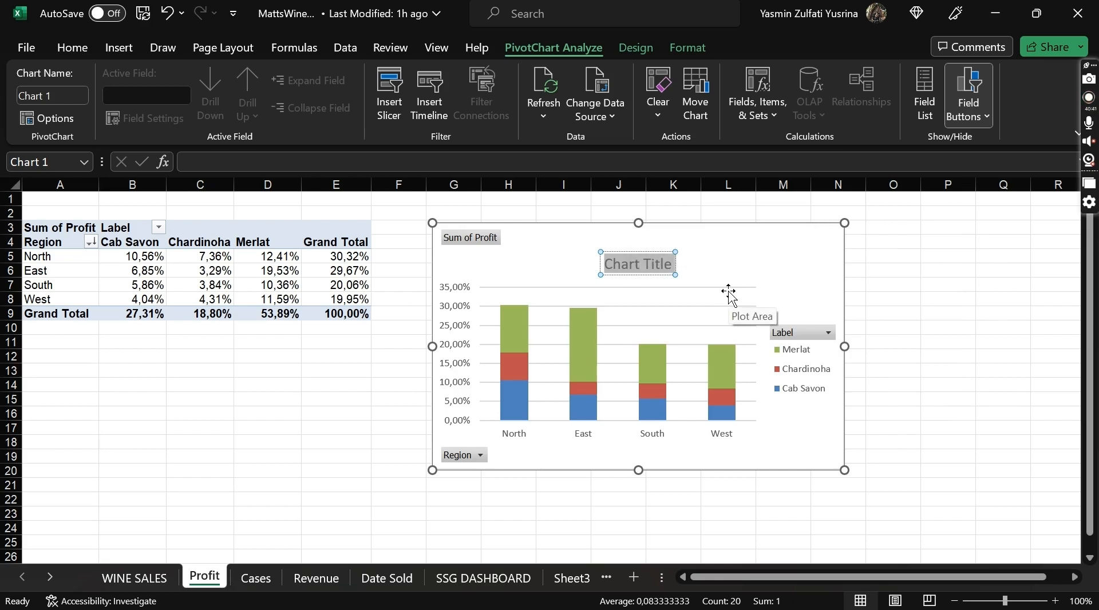
key(Caps_Lock)
text(PROFIT)
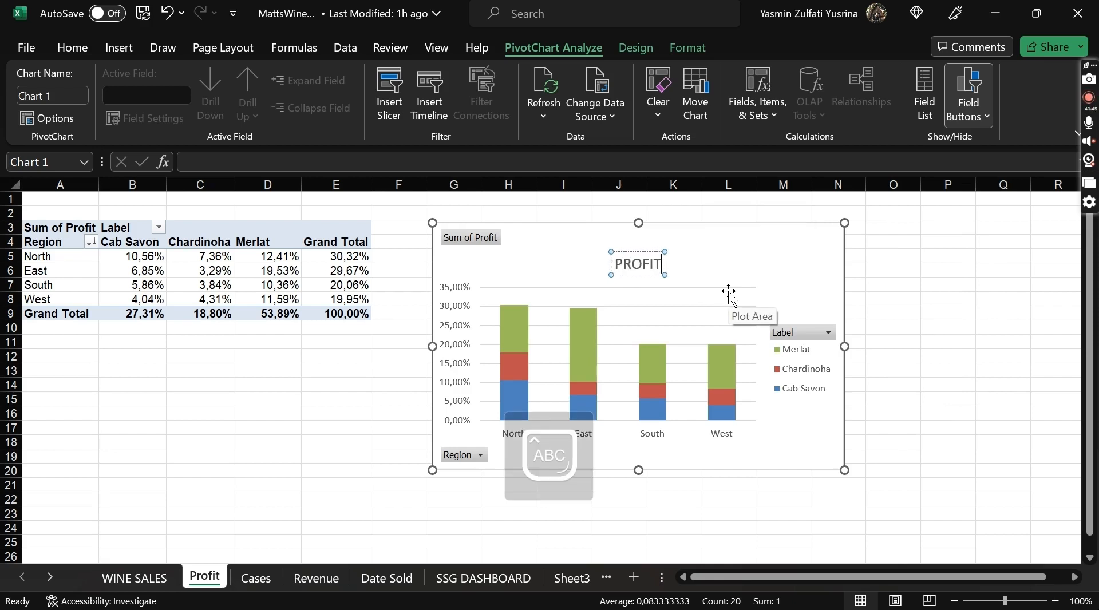
key(Caps_Lock)
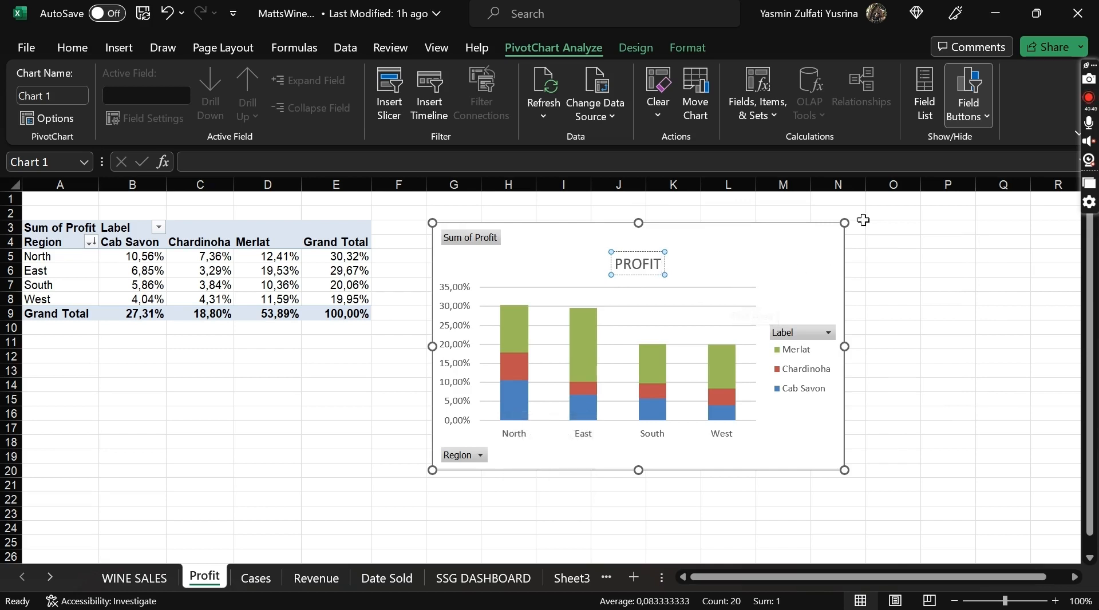
key(Escape)
click(954, 316)
Step: Cut the PROFIT chart and paste it at cell G3 on the same worksheet
click(741, 255)
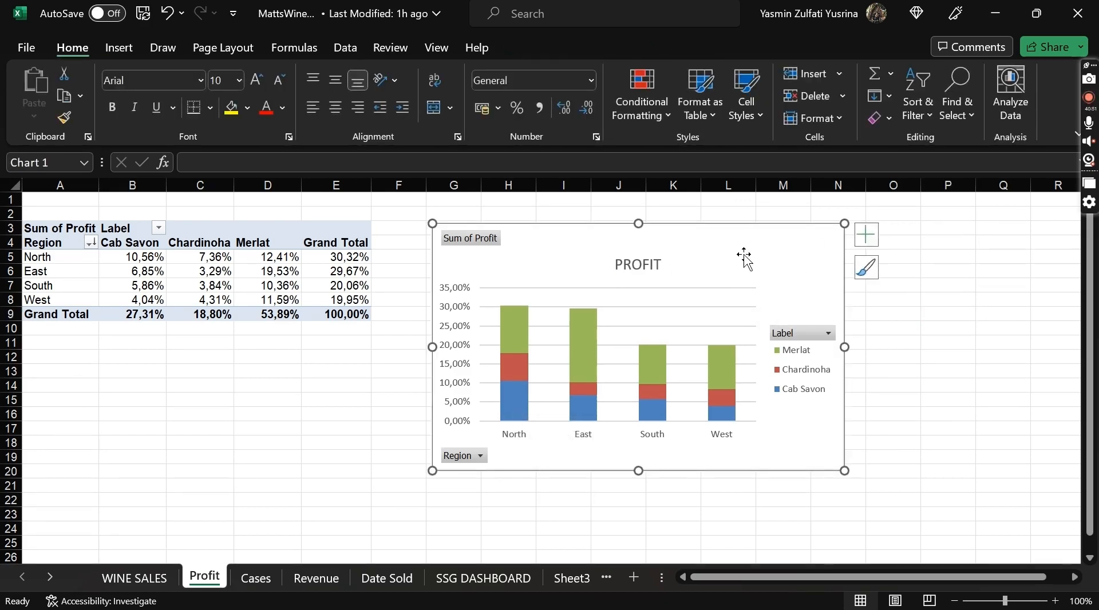
key(Delete)
click(453, 224)
key(ctrl+v)
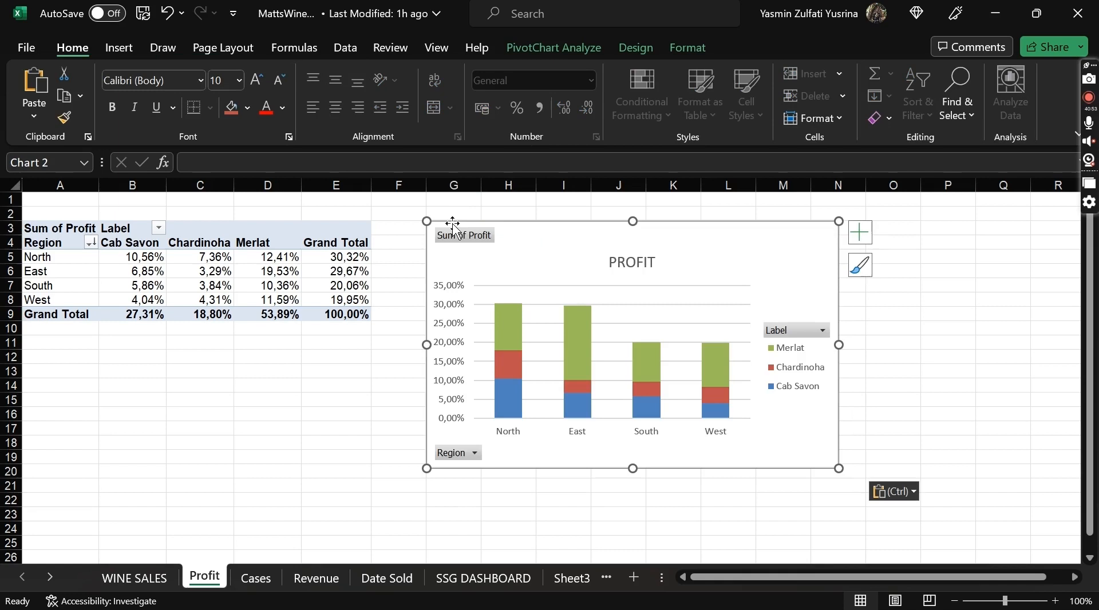
Step: Add data labels to all series of the PROFIT chart
click(861, 229)
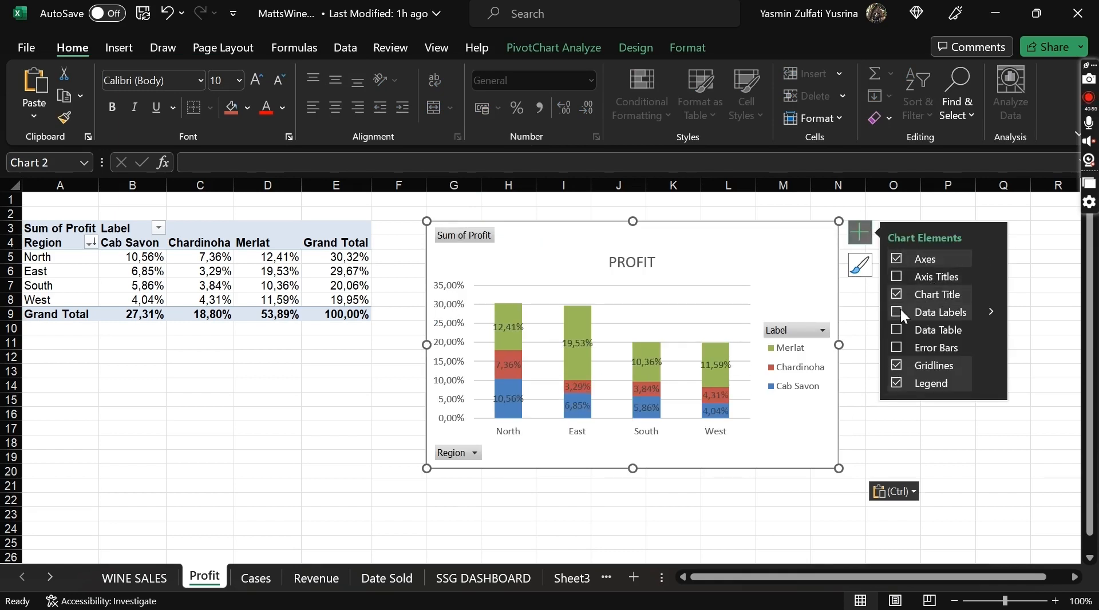
click(992, 313)
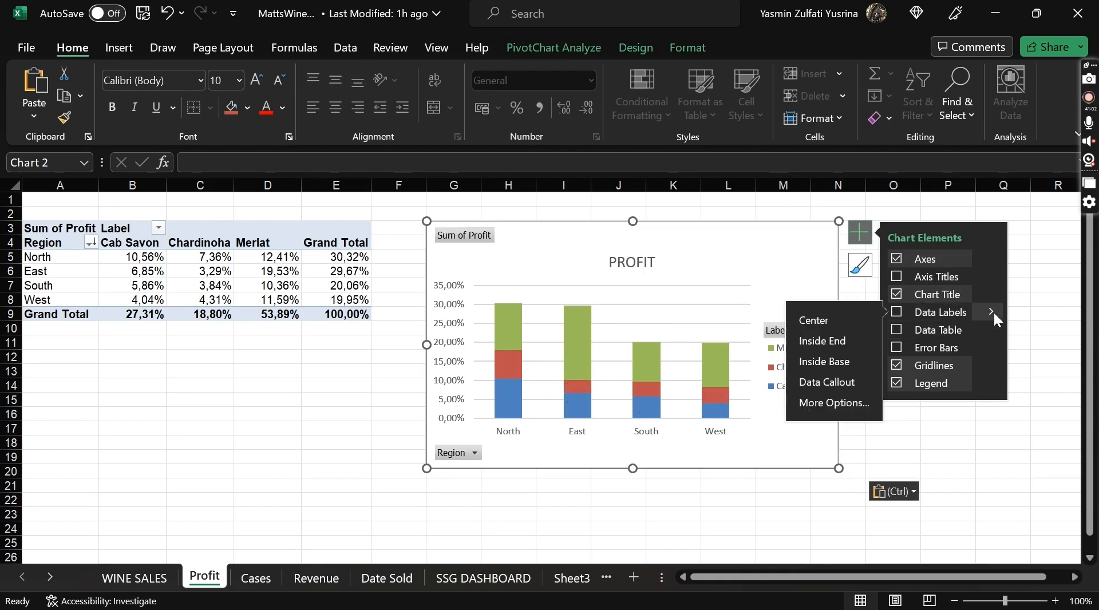
click(897, 314)
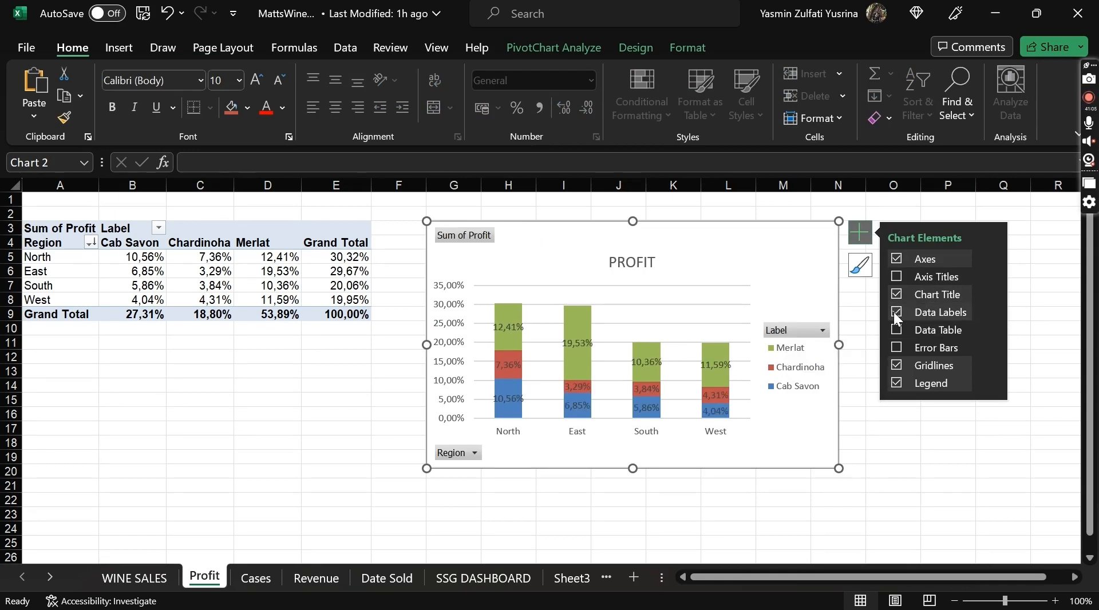
Step: Format the Merlat series' data labels as Percentage with 0 decimal places
click(505, 326)
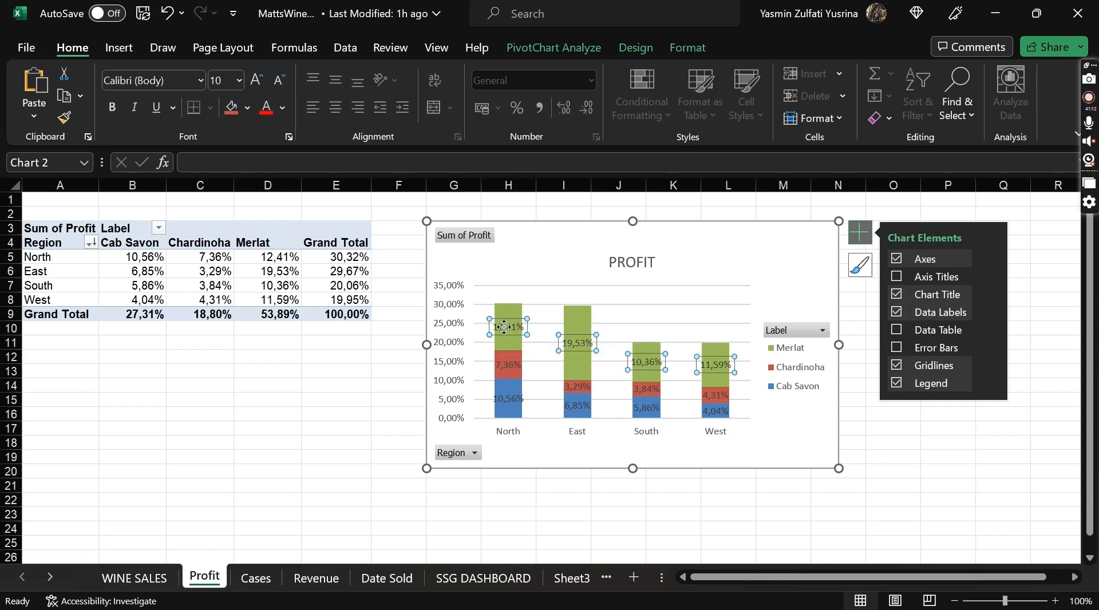
double_click(504, 327)
scroll(971, 440, down, 2)
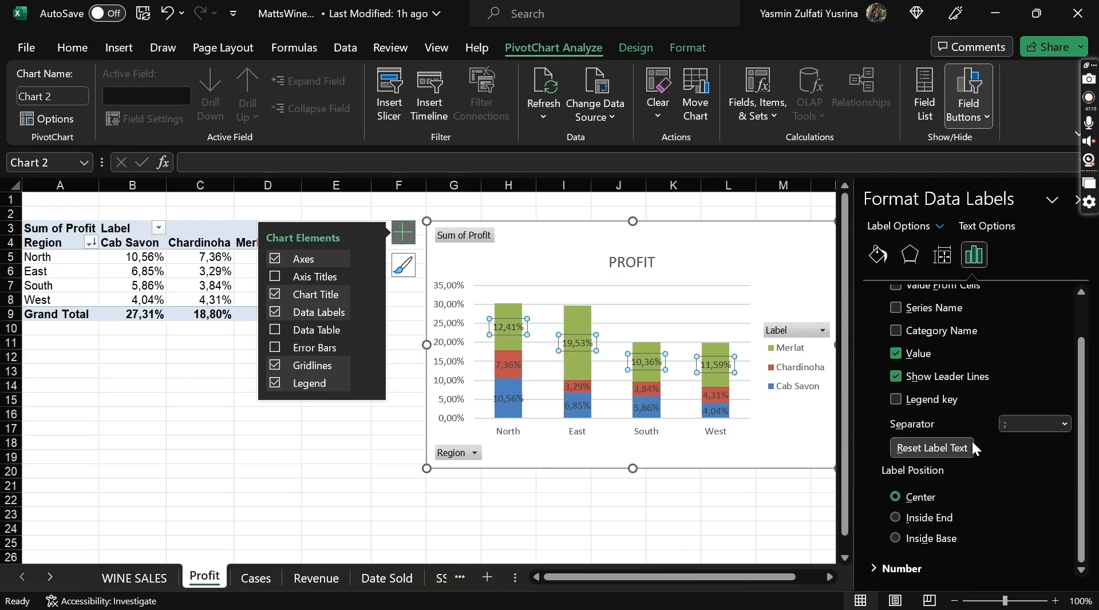
click(871, 568)
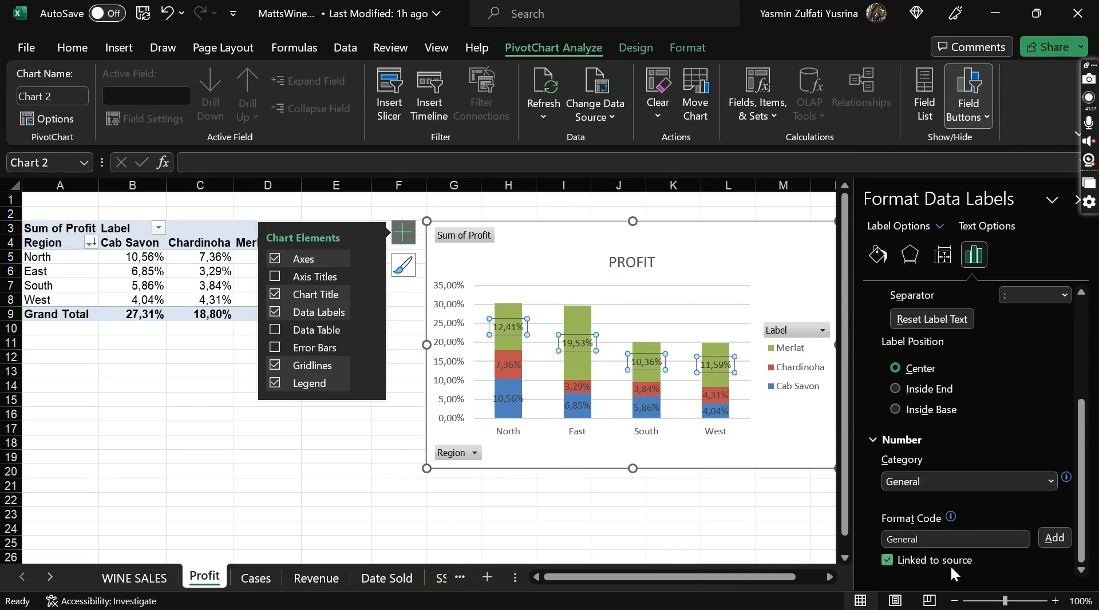
click(1054, 480)
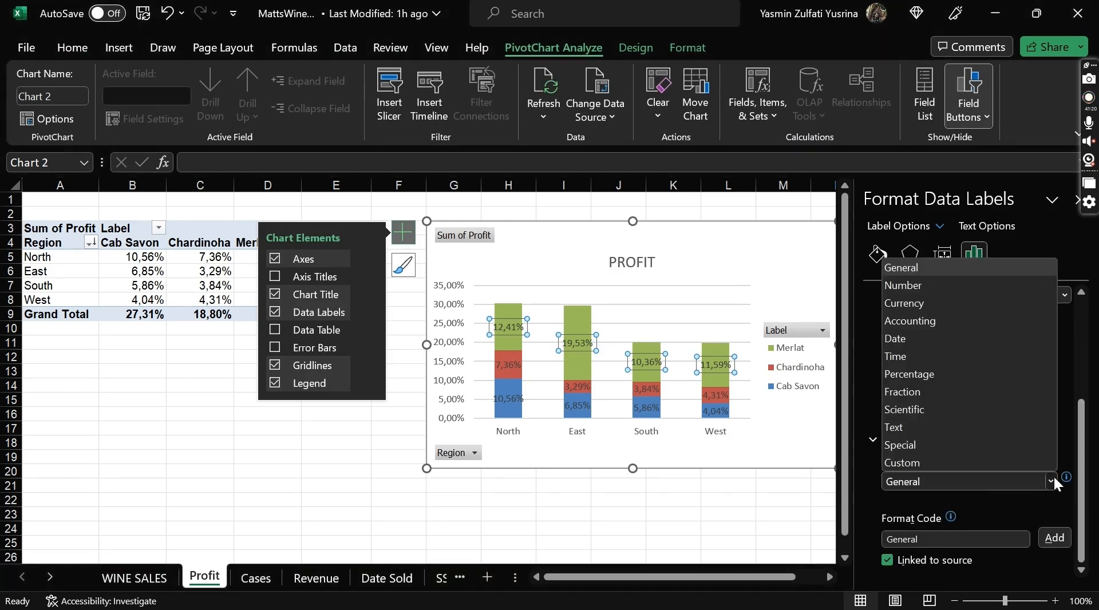
click(918, 368)
click(980, 505)
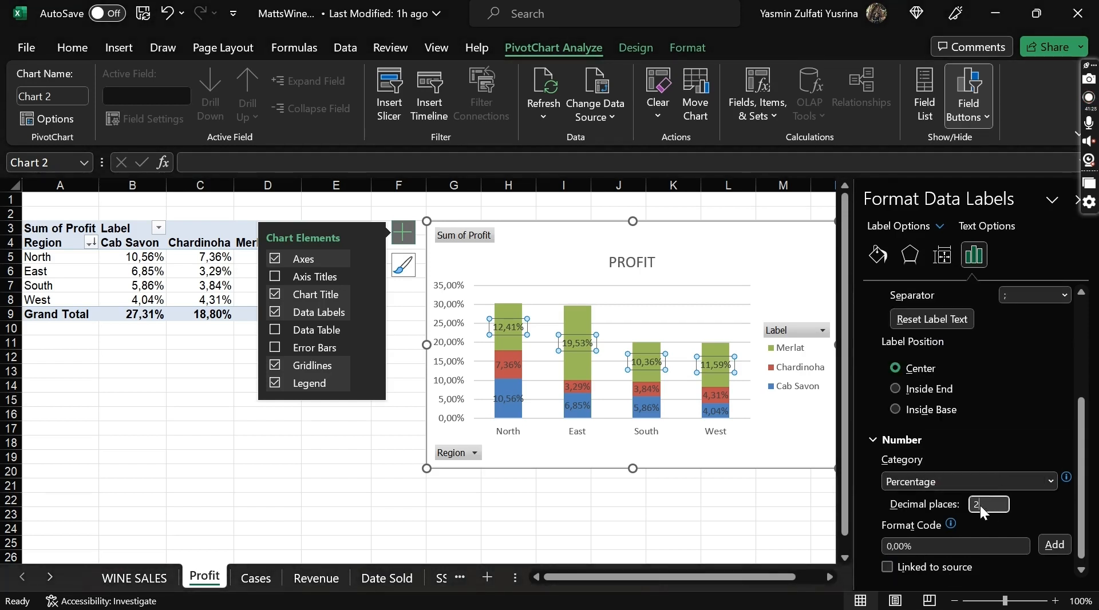
text(0)
click(627, 512)
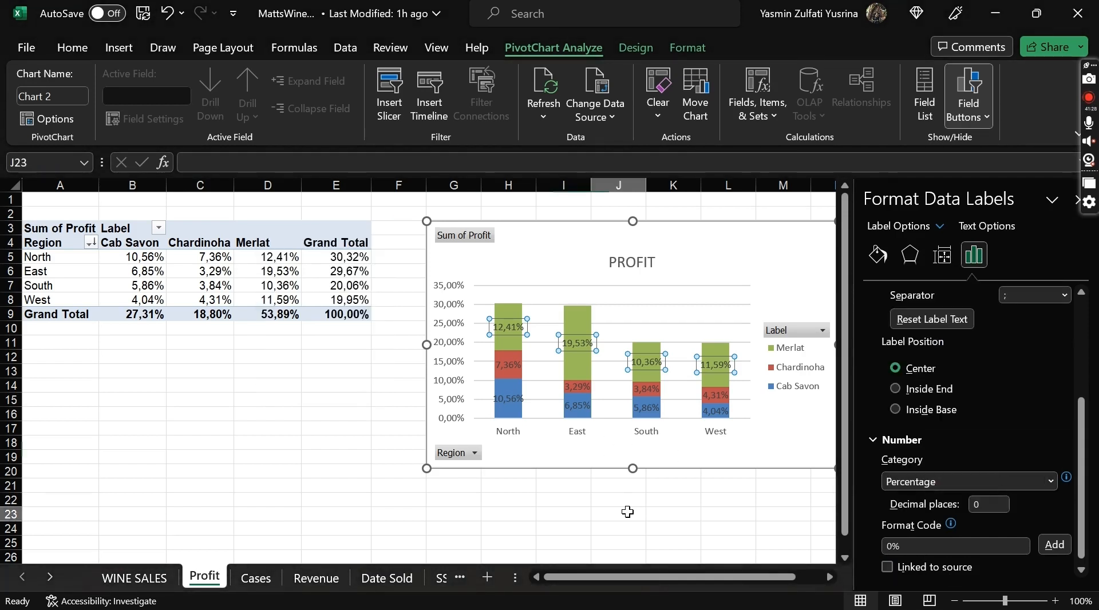
Step: Format the Chardinoha series' data labels as Percentage with 0 decimal places
click(505, 366)
scroll(979, 493, down, 2)
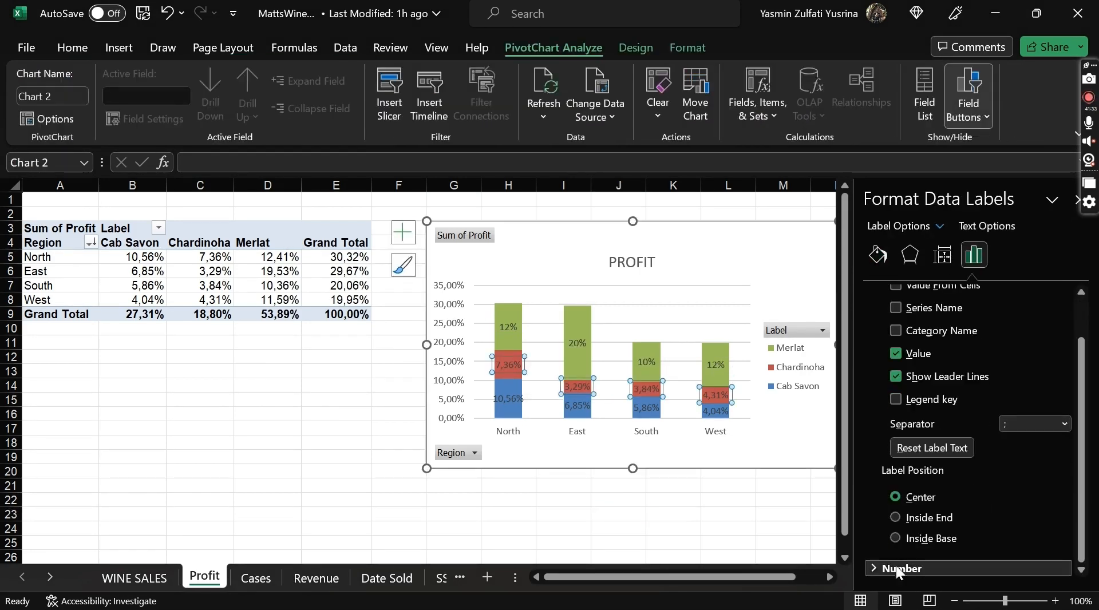
click(868, 567)
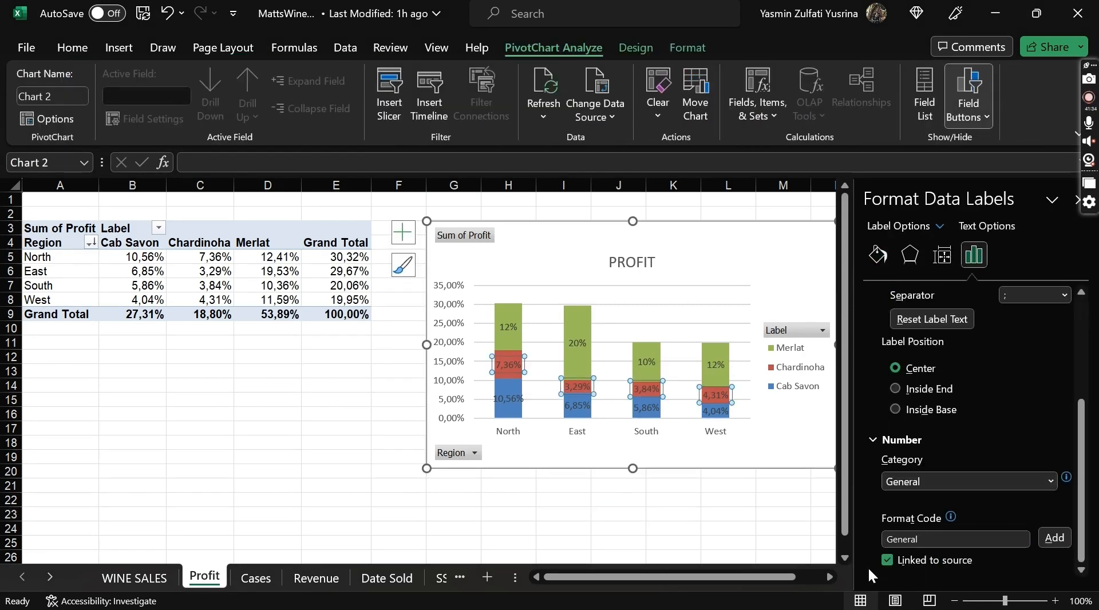
click(1053, 481)
click(941, 371)
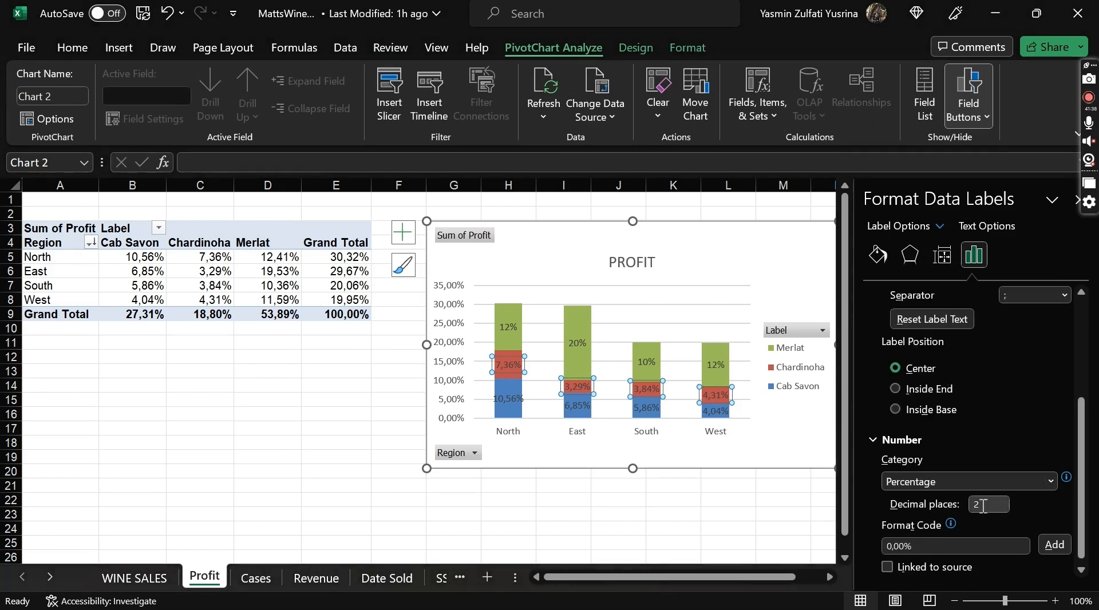
text(0)
click(733, 485)
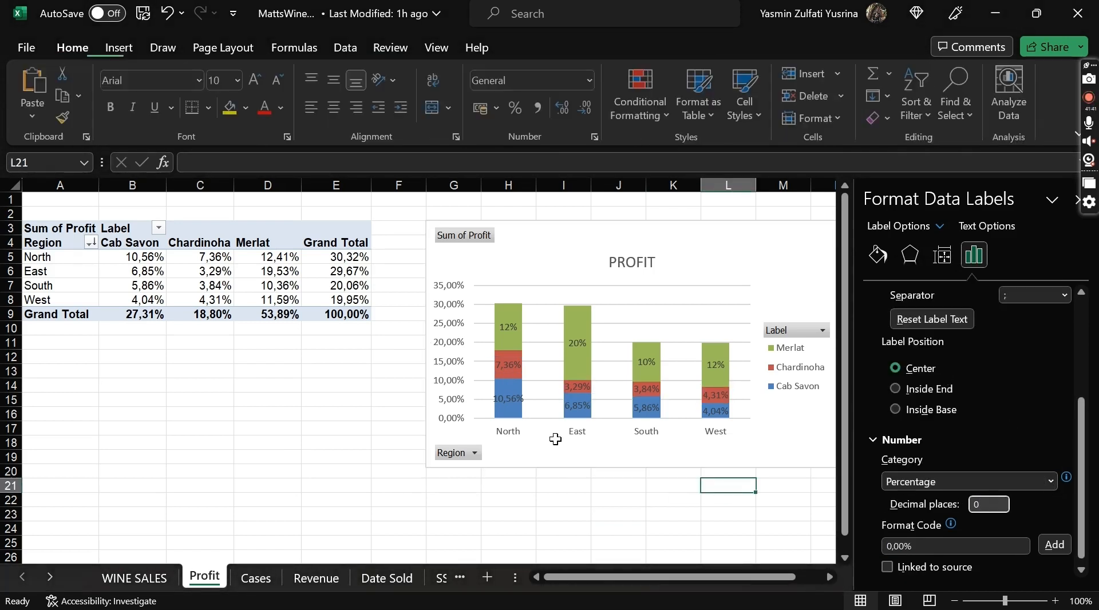
Step: Format the Cab Savon series' data labels as Percentage with 0 decimal places
click(505, 399)
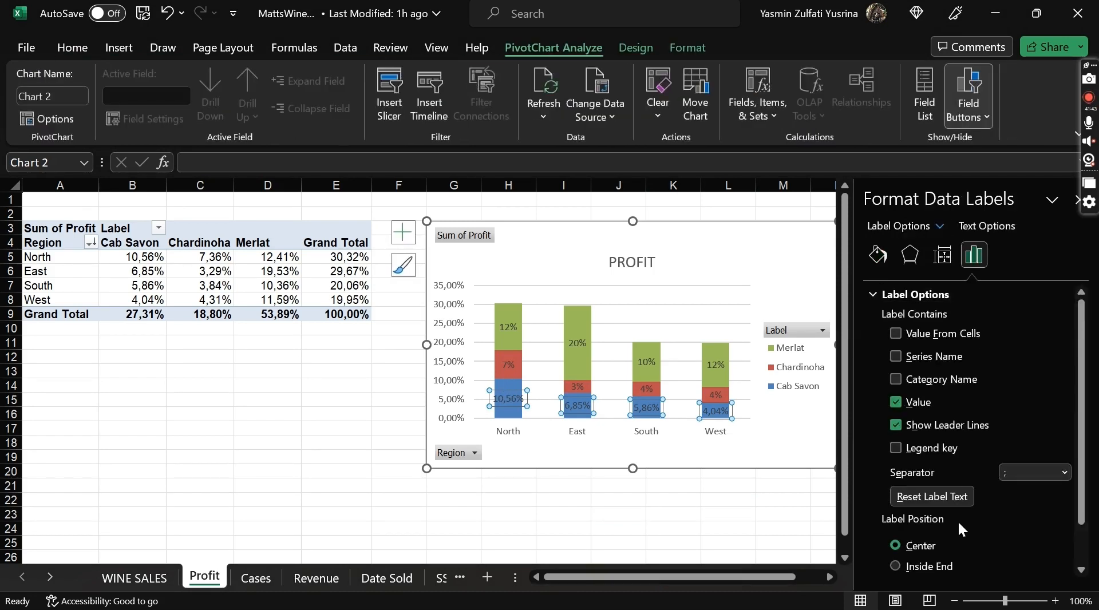
scroll(957, 520, down, 2)
click(891, 569)
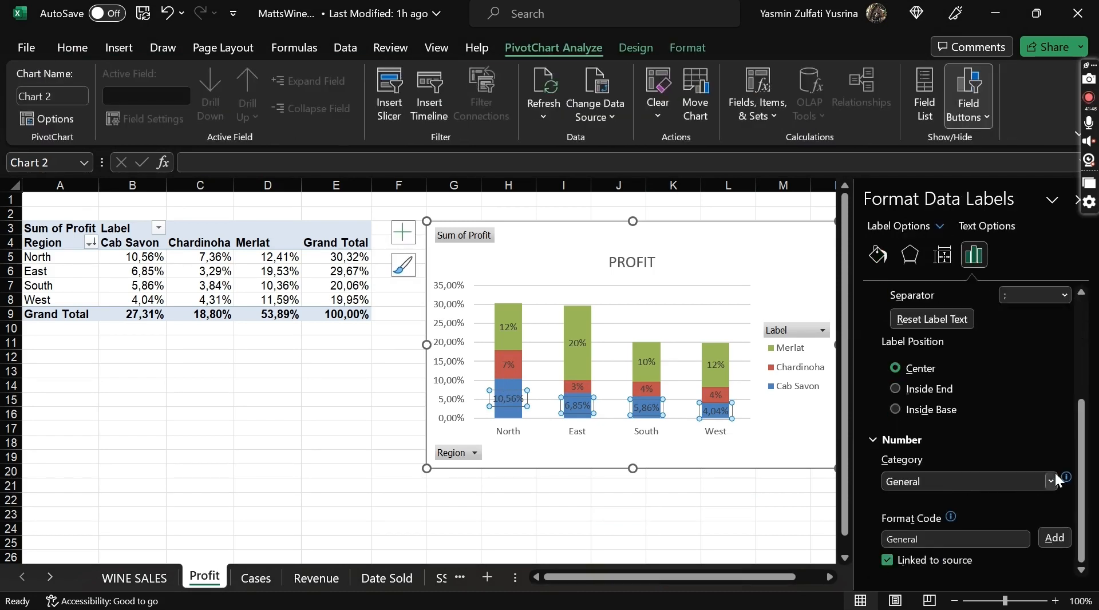
click(1051, 475)
click(944, 375)
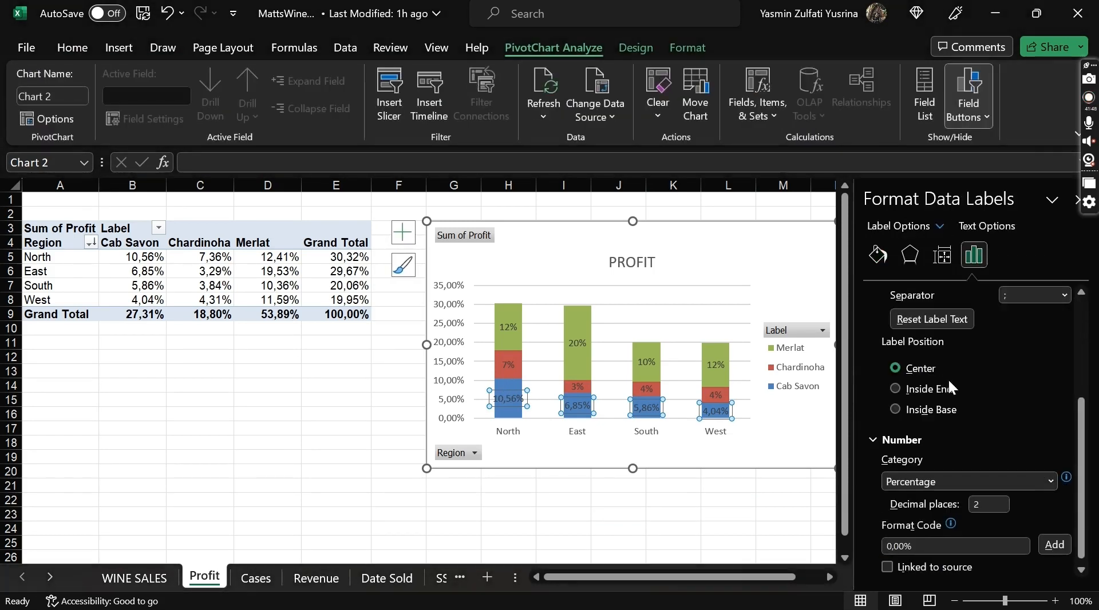
double_click(986, 504)
text(0)
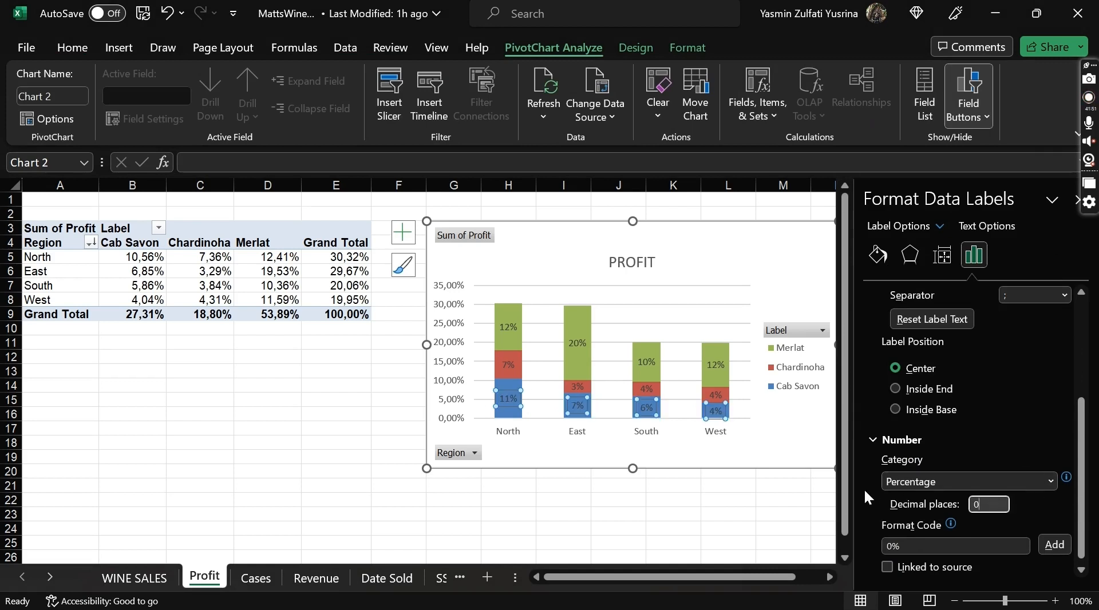
click(767, 503)
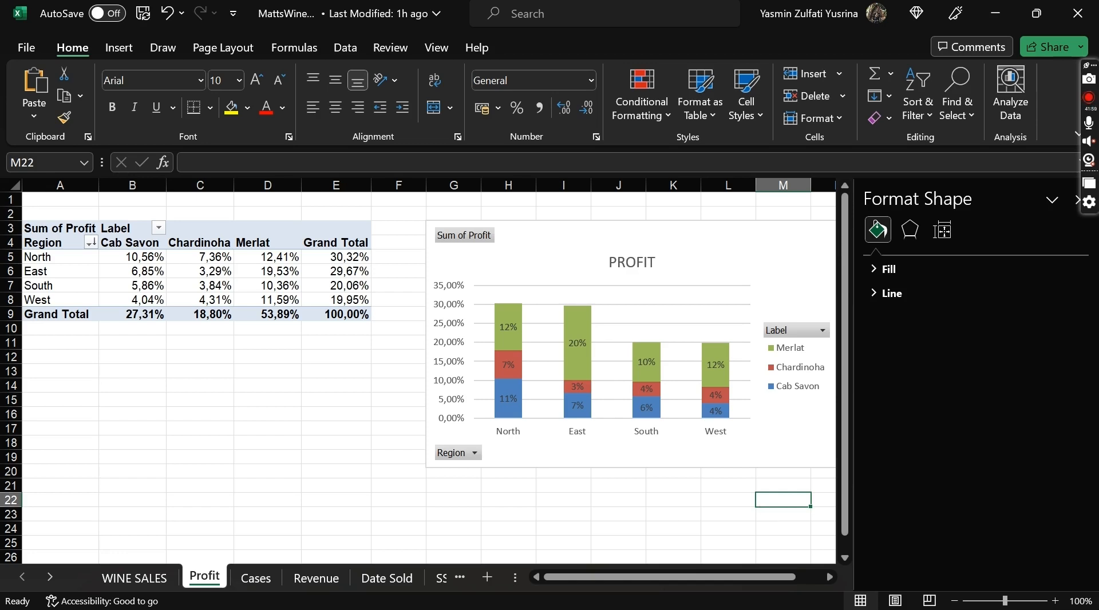
Step: Insert a Clustered Column PivotChart from A3:C13 of the PivotTable on the Cases sheet
click(243, 585)
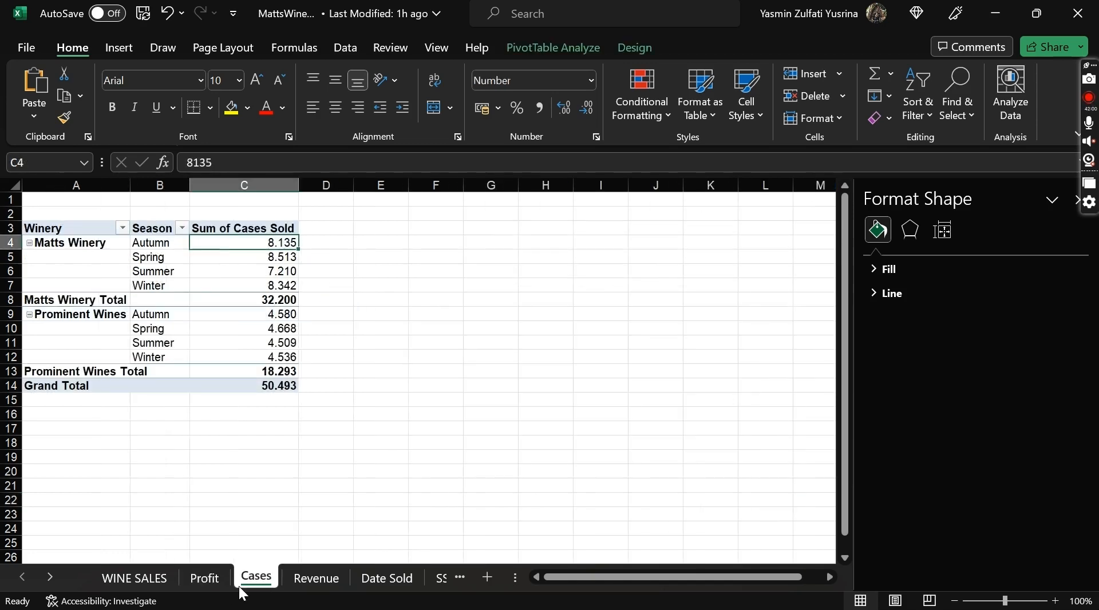
click(1076, 199)
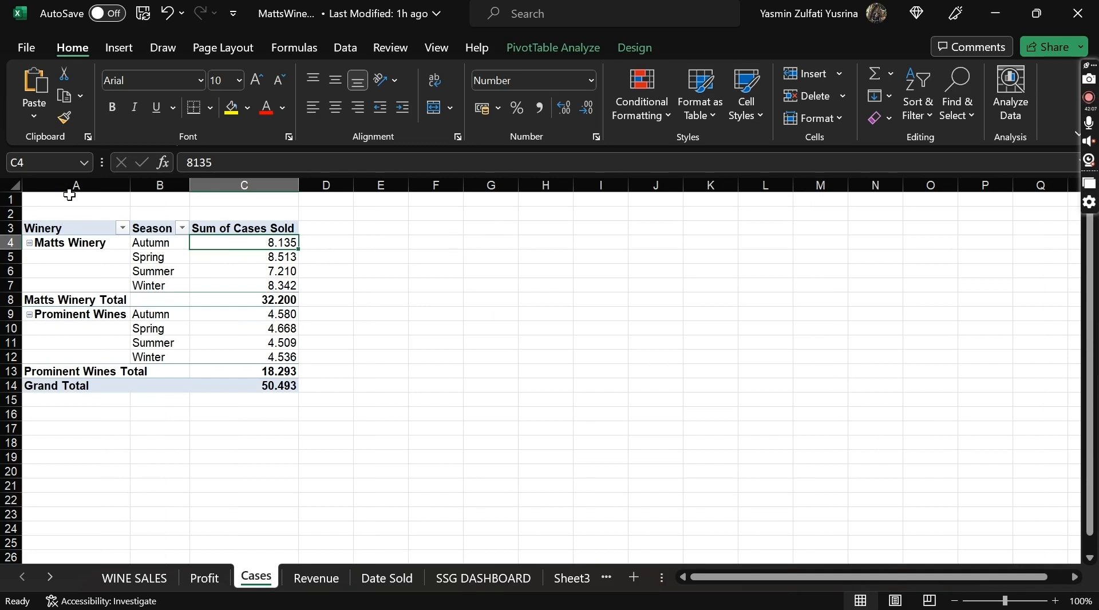
click(65, 231)
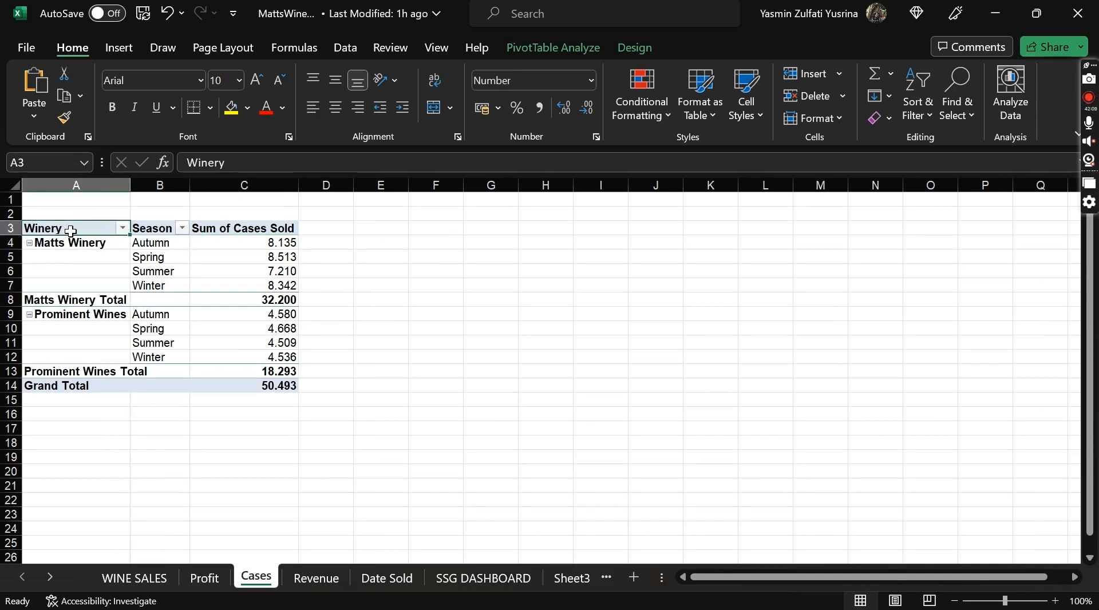
drag(68, 231, 262, 371)
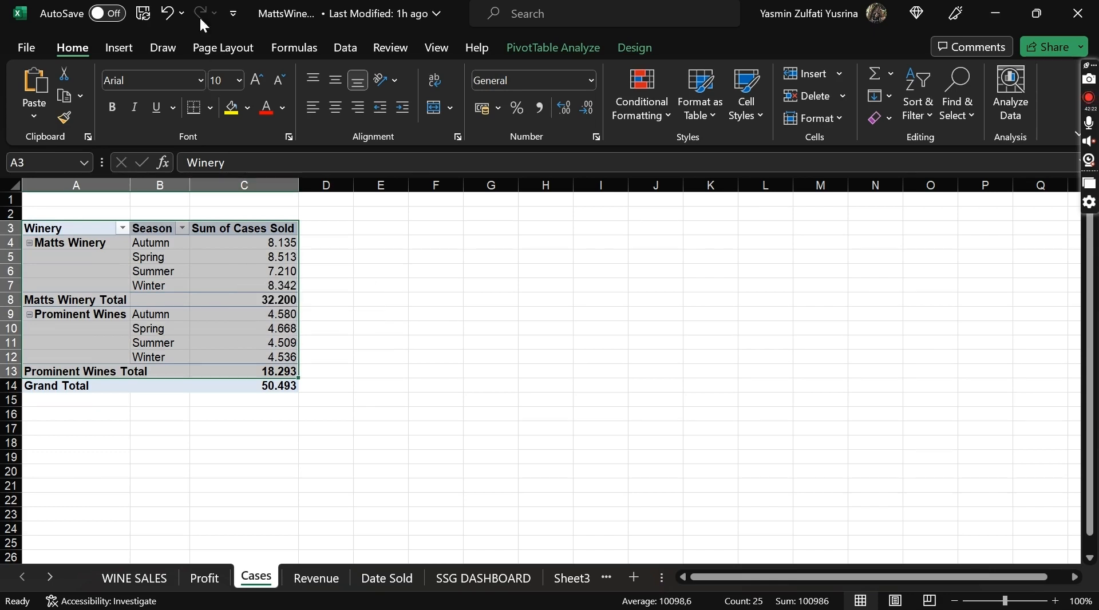
click(120, 43)
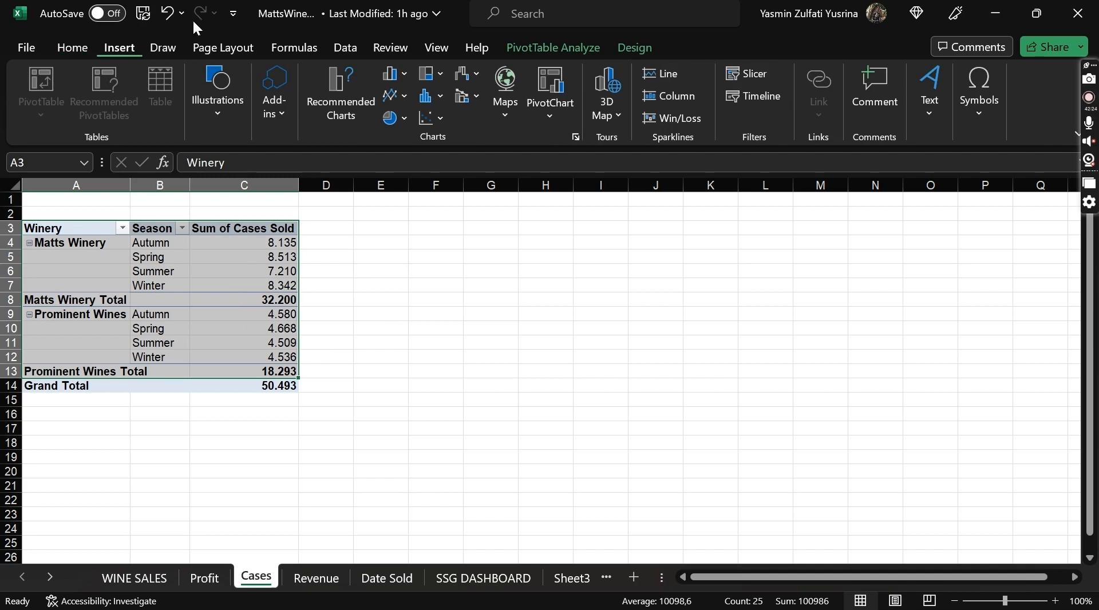
click(553, 80)
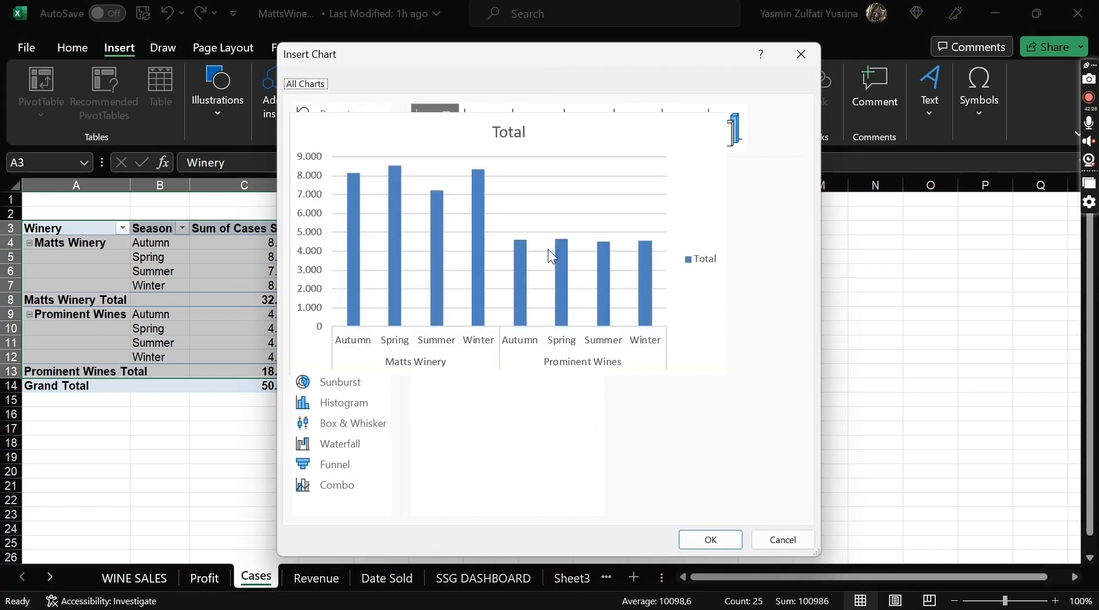
click(721, 547)
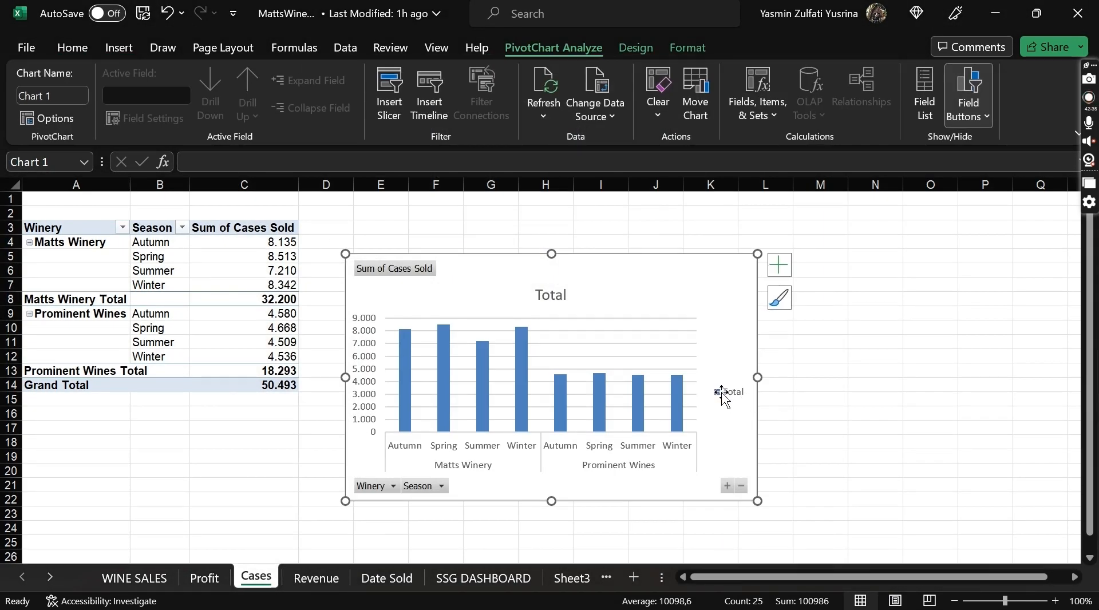
Step: Remove the legend from the cases chart and set its title to "CASES SOLD PER WINERY"
click(780, 266)
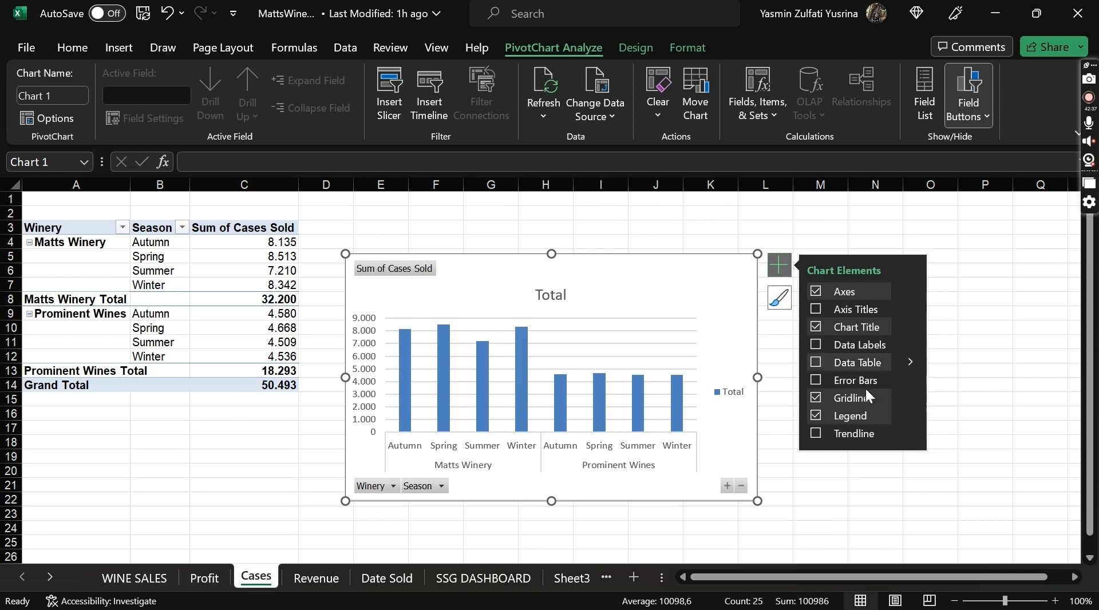
click(815, 417)
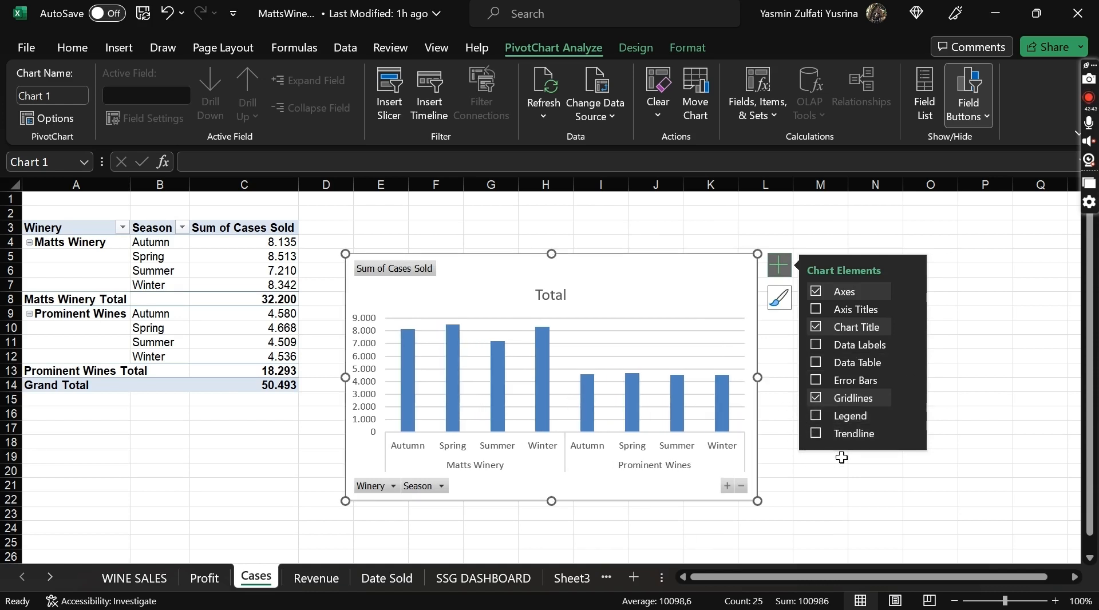
double_click(553, 294)
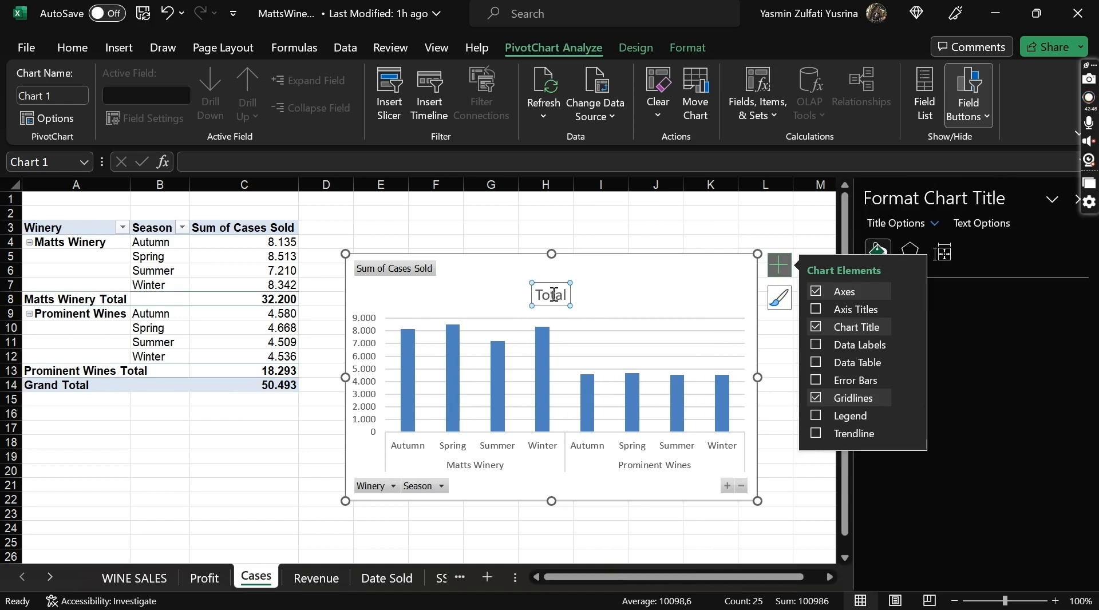
click(544, 293)
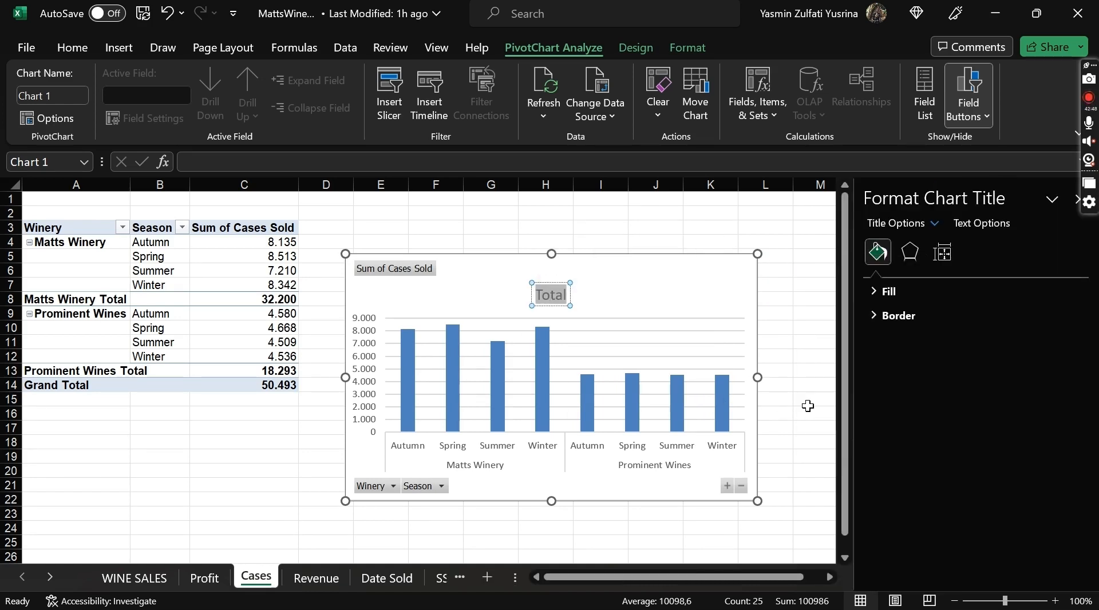
text(Cases)
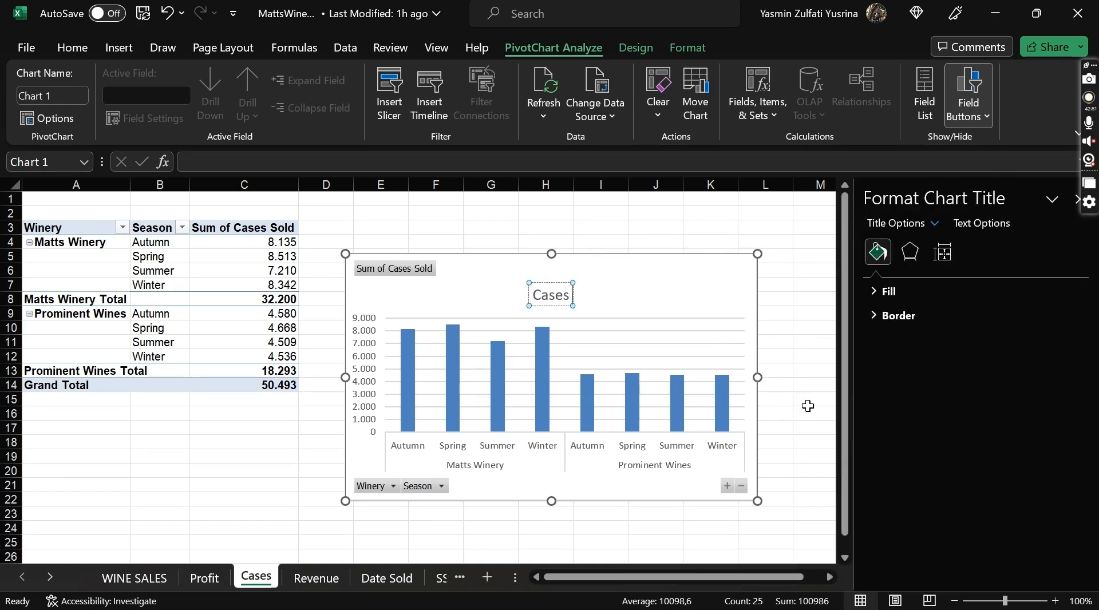
text( Sold)
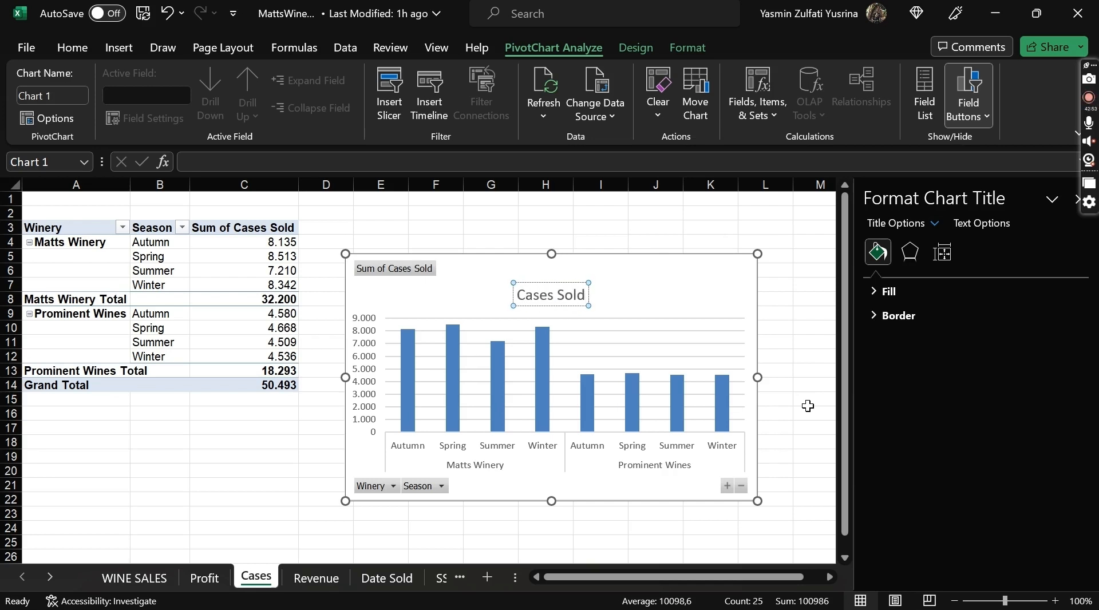
text( per)
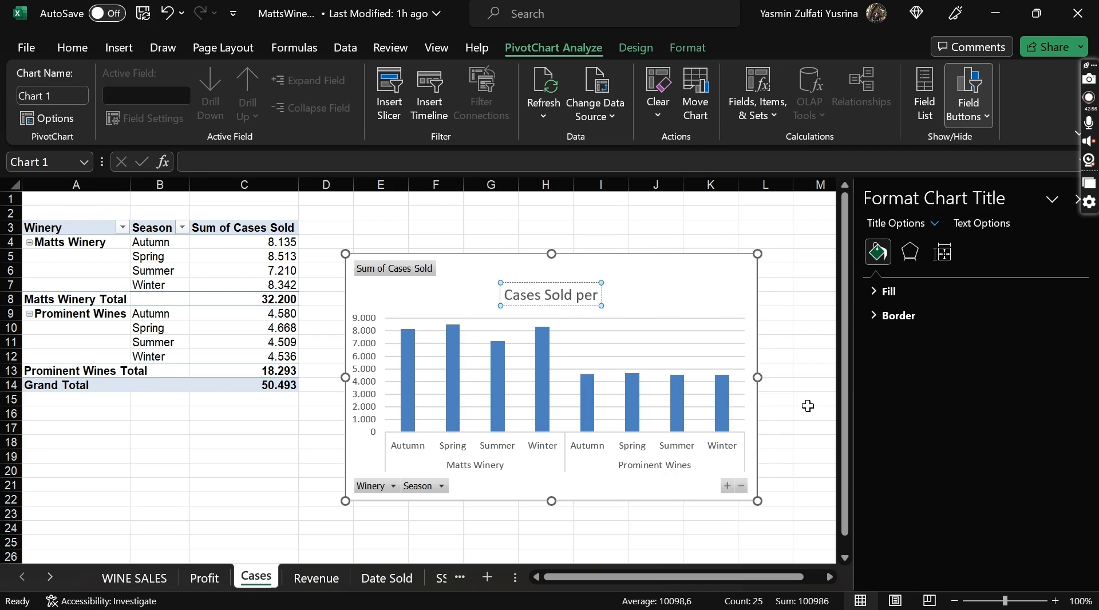
key(ctrl+a)
key(Caps_Lock)
text(CAS)
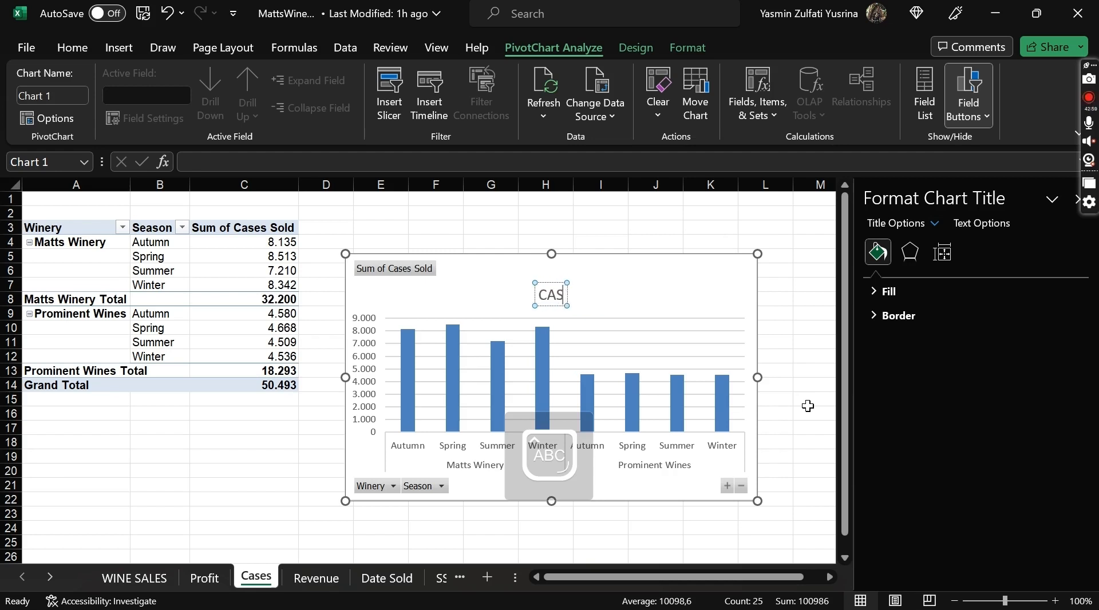
text(ES SOLD PE)
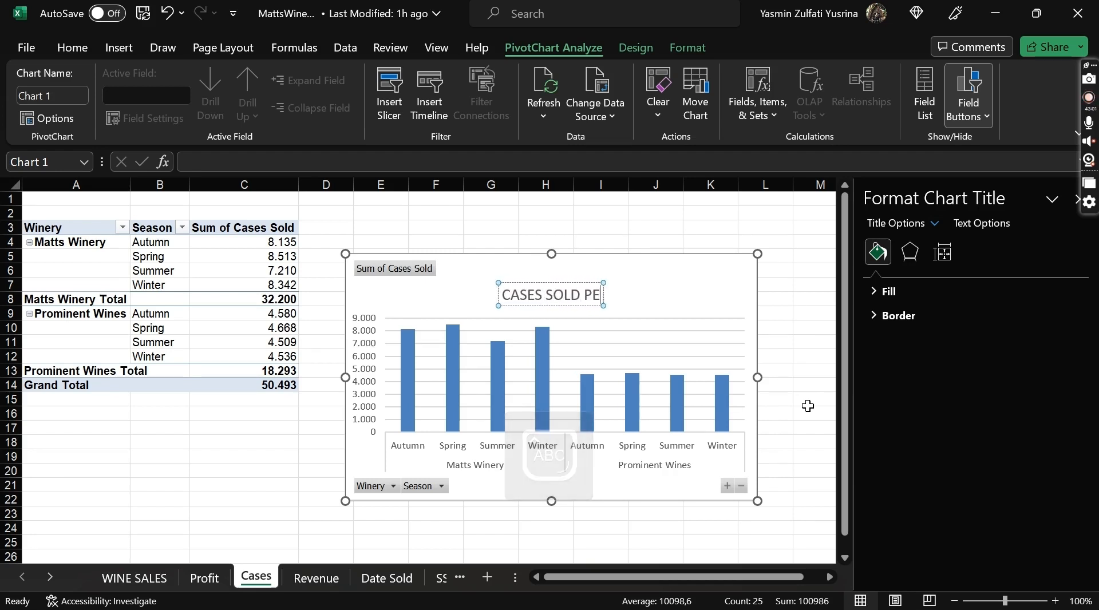
text(R WINERY)
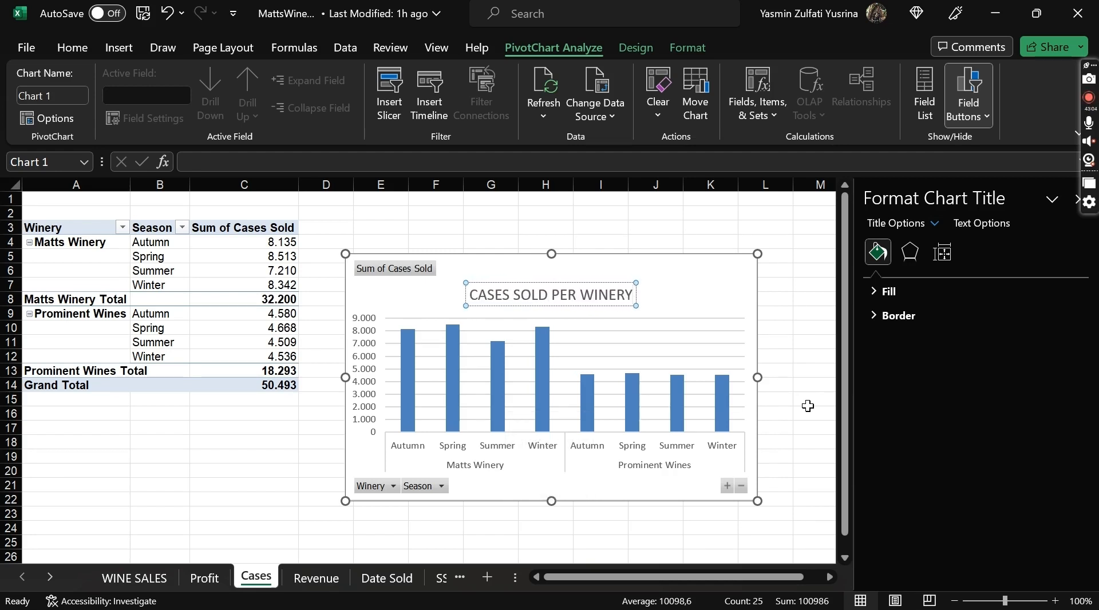
click(178, 467)
Step: Cut the CASES SOLD PER WINERY chart and paste it at cell E3 on the same worksheet
click(415, 282)
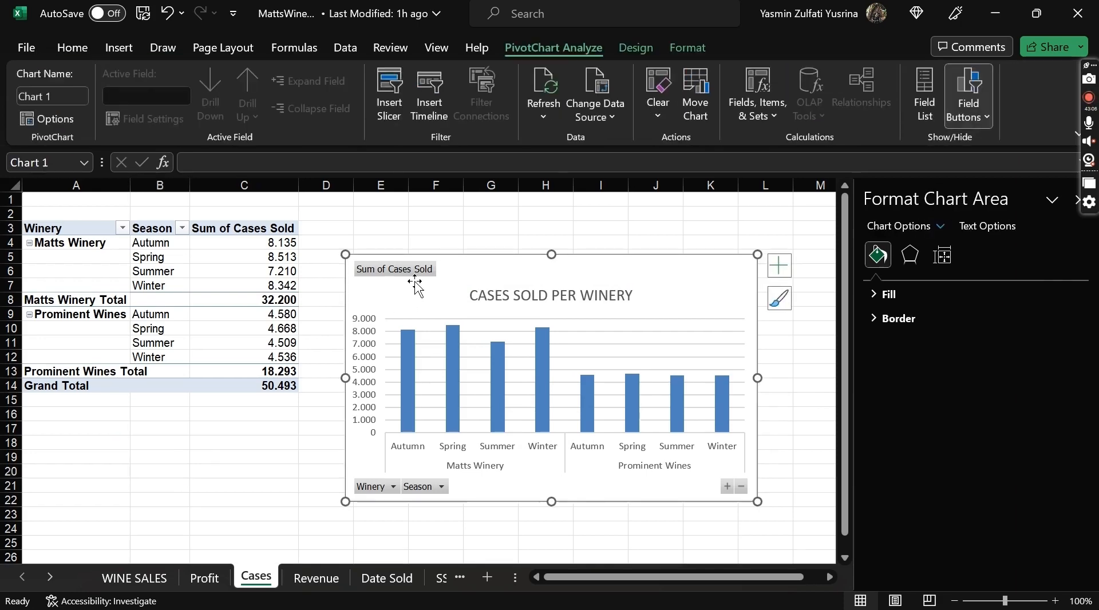
key(Delete)
click(366, 227)
key(ctrl+v)
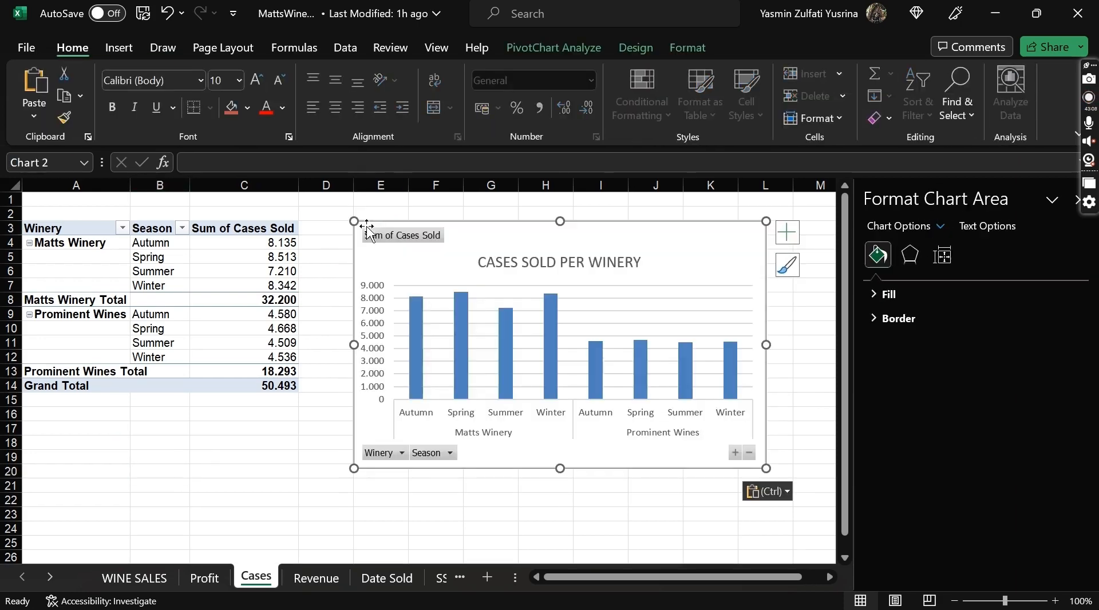
click(287, 413)
click(209, 578)
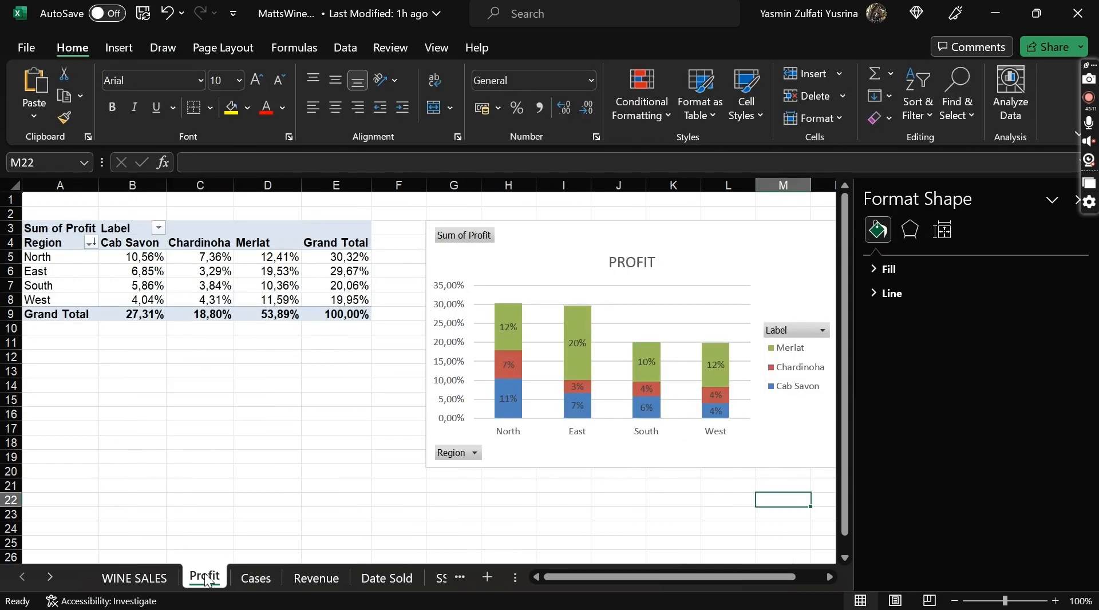
click(254, 578)
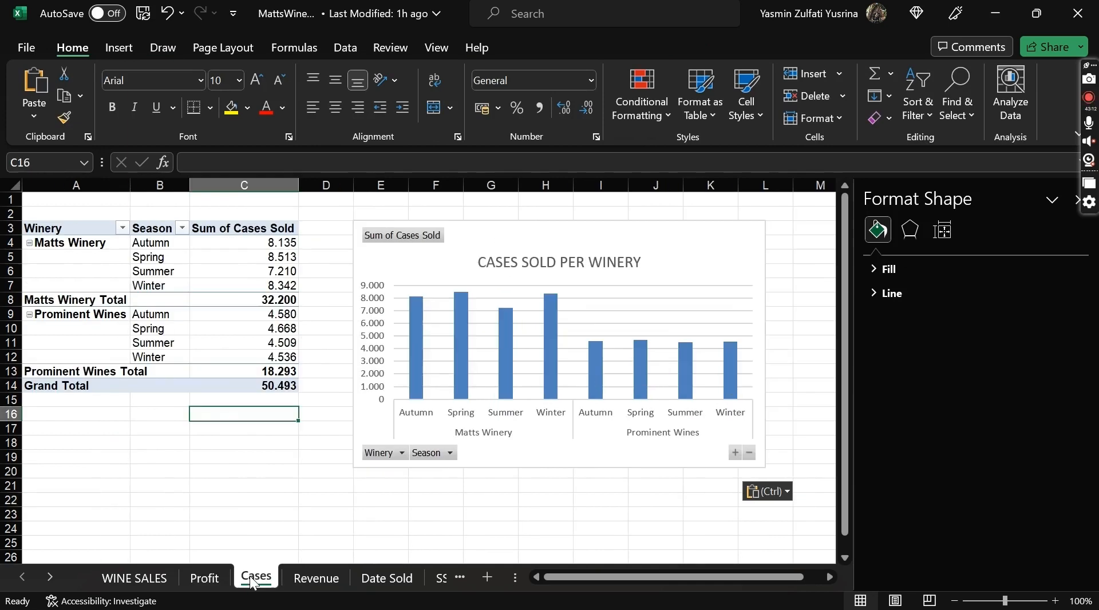
Step: Insert a Doughnut PivotChart from A3:B6 of the PivotTable on the Revenue sheet
click(314, 579)
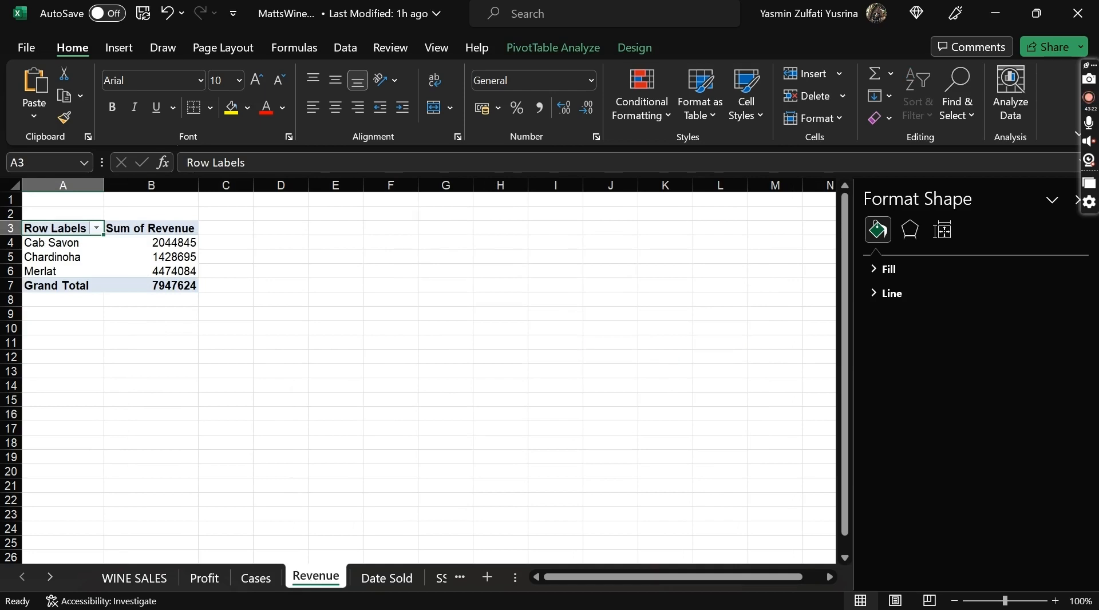
drag(54, 229, 178, 277)
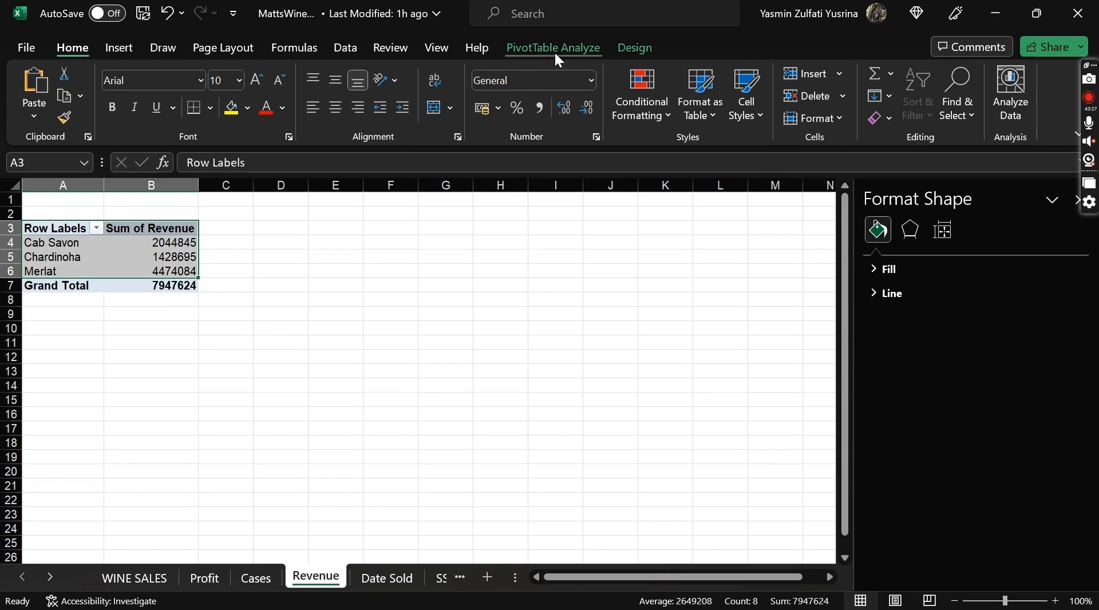
click(118, 46)
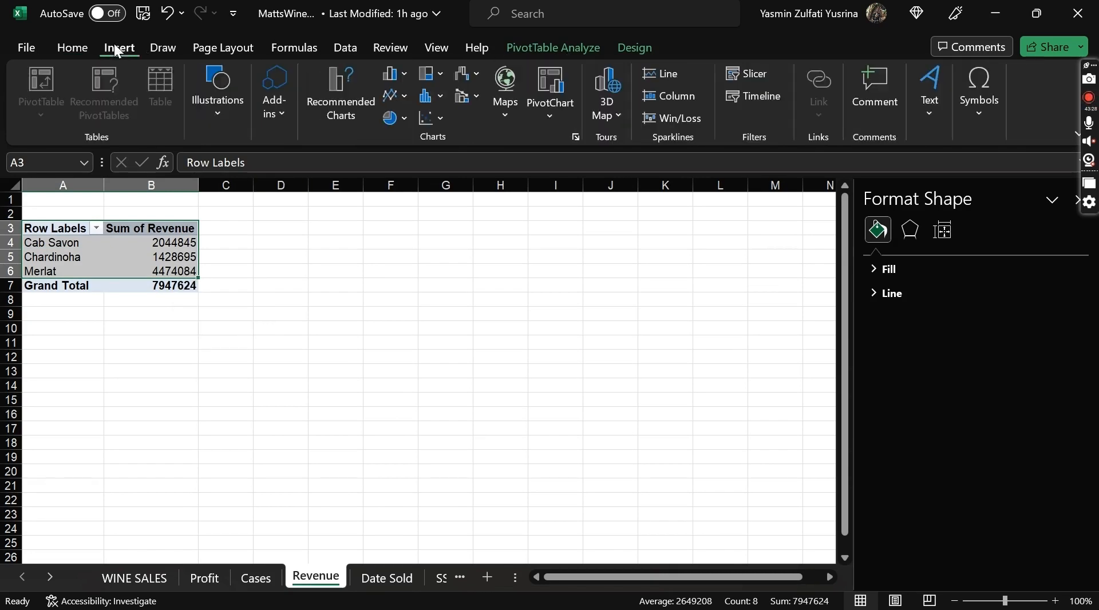
click(545, 91)
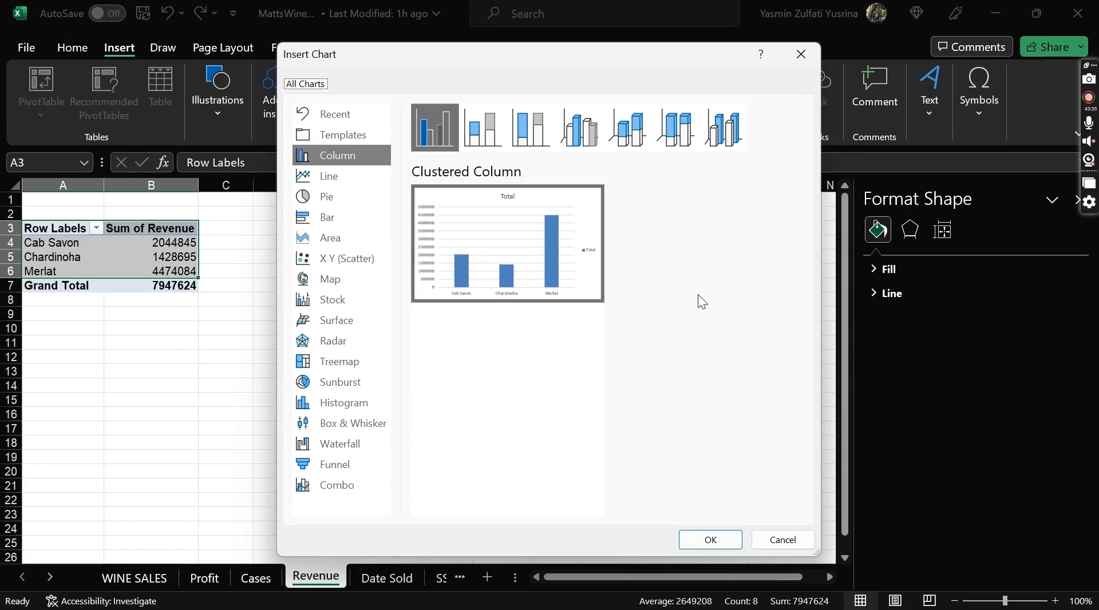
click(324, 197)
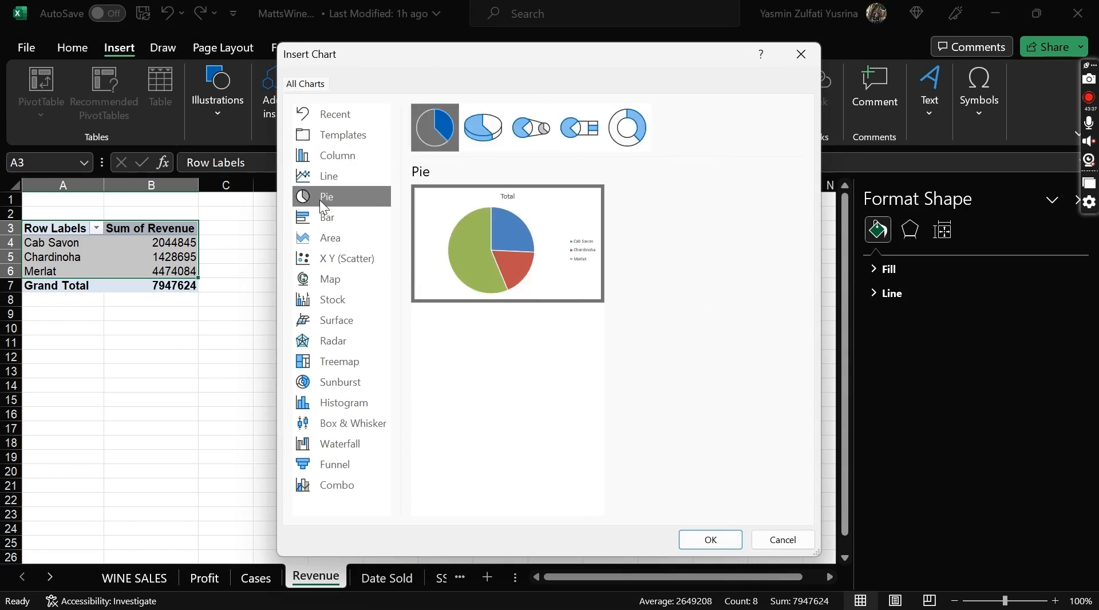
click(626, 118)
click(699, 538)
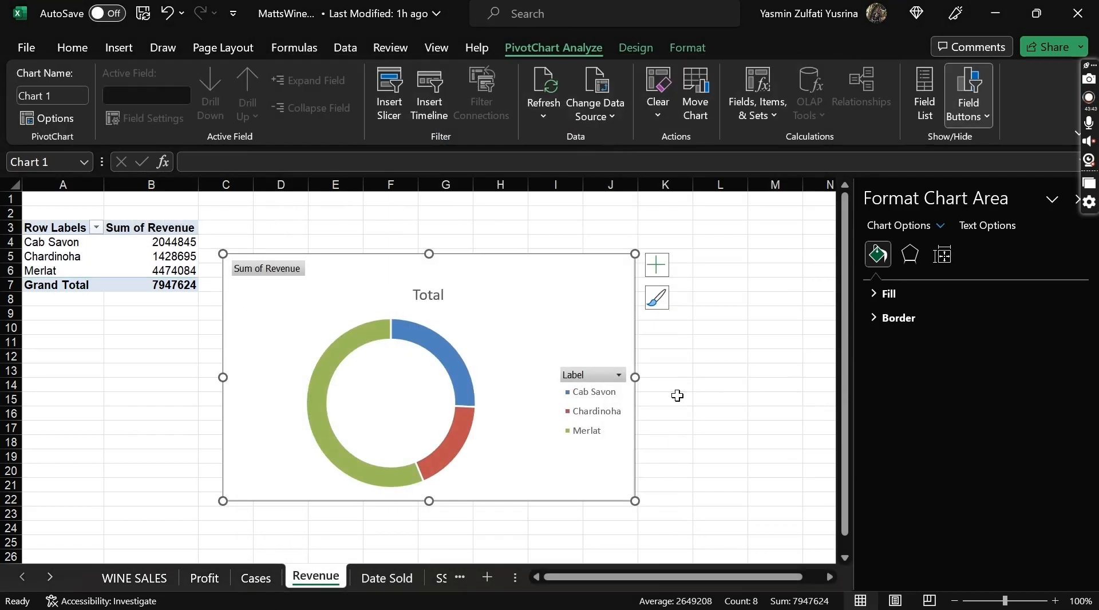
Step: Add Data Callout labels to the revenue doughnut chart
click(665, 268)
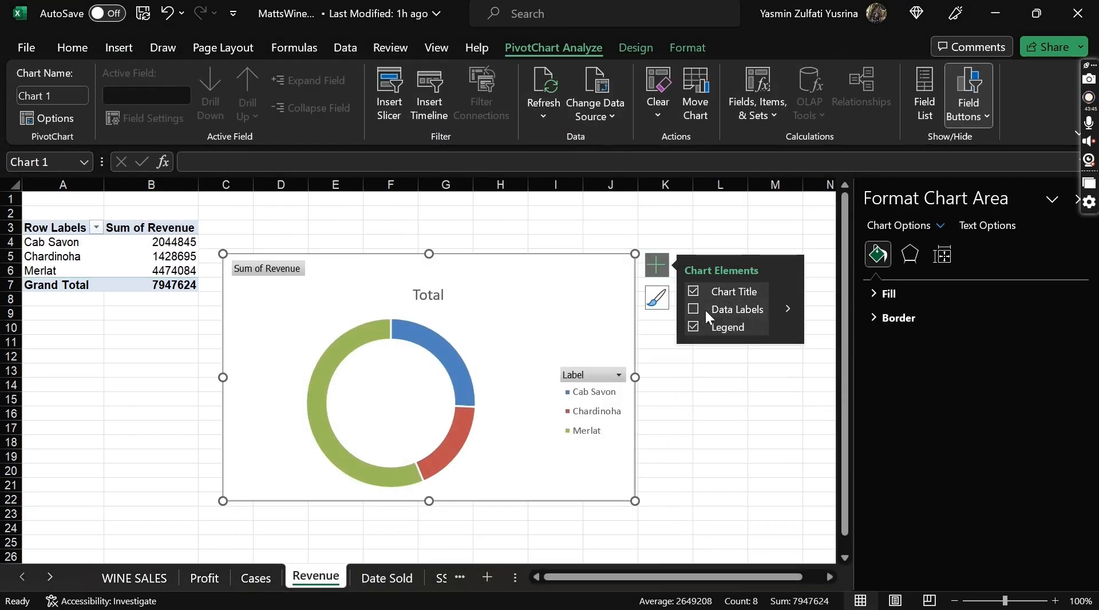
click(781, 309)
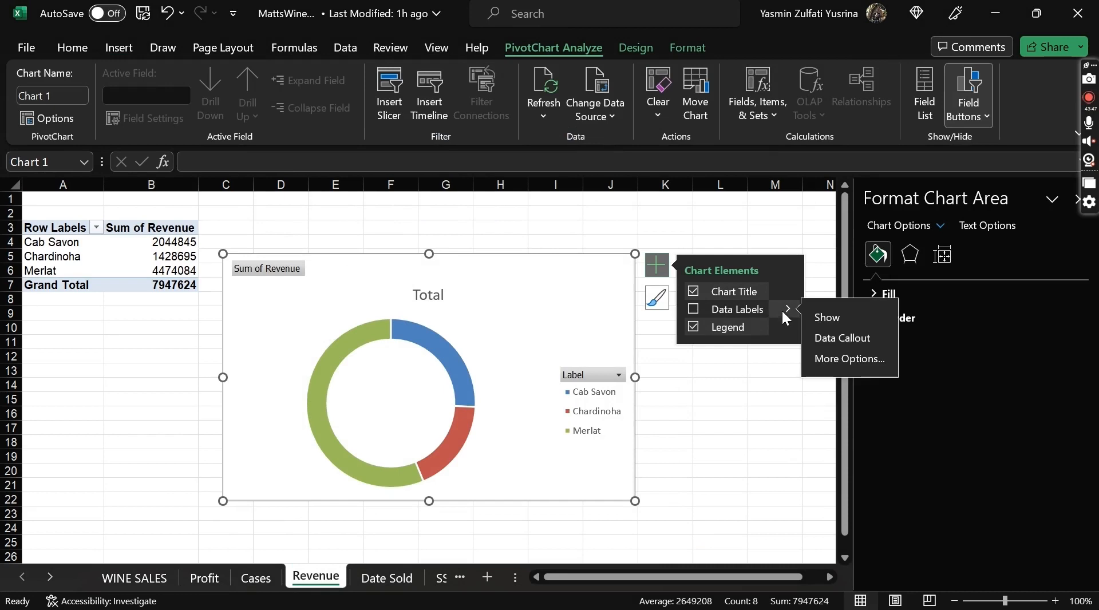
click(851, 339)
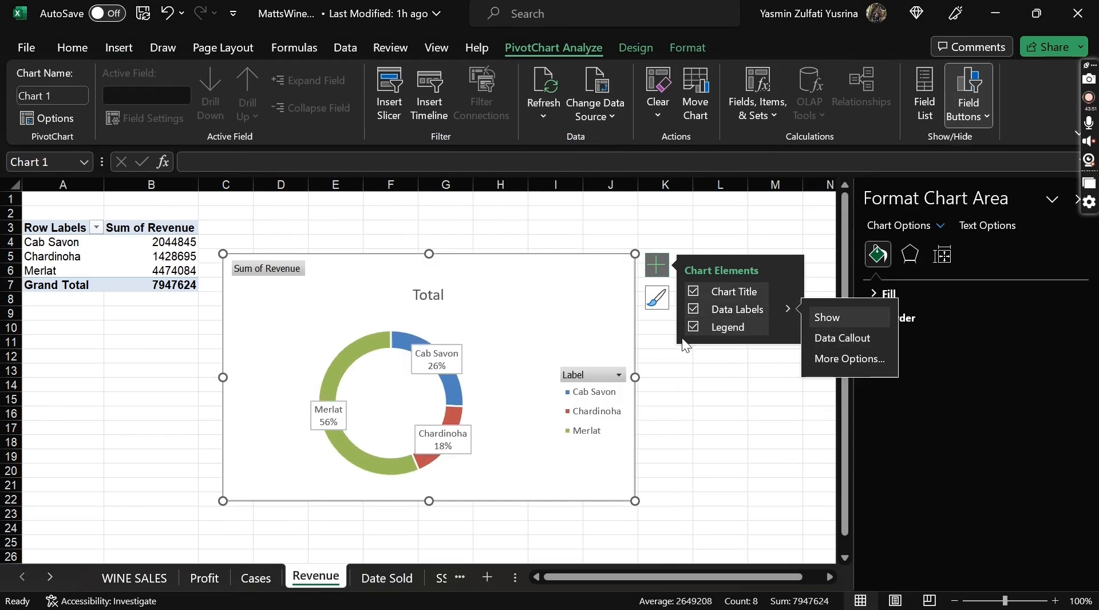
Step: Remove the legend from the revenue doughnut chart and set its title to "REVENUE PER LABEL"
click(693, 327)
click(434, 292)
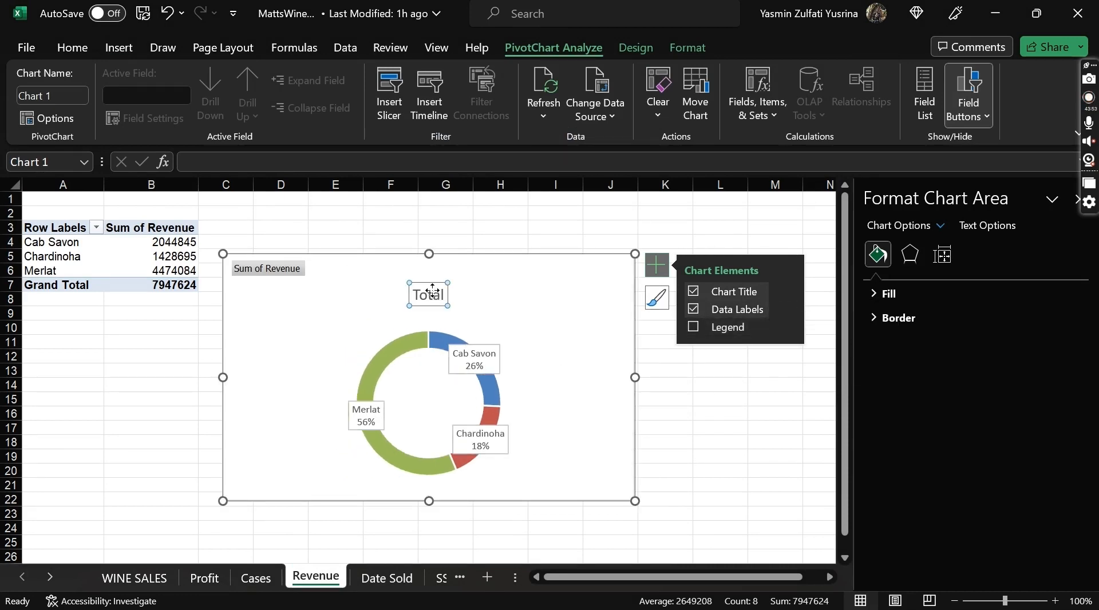
double_click(434, 292)
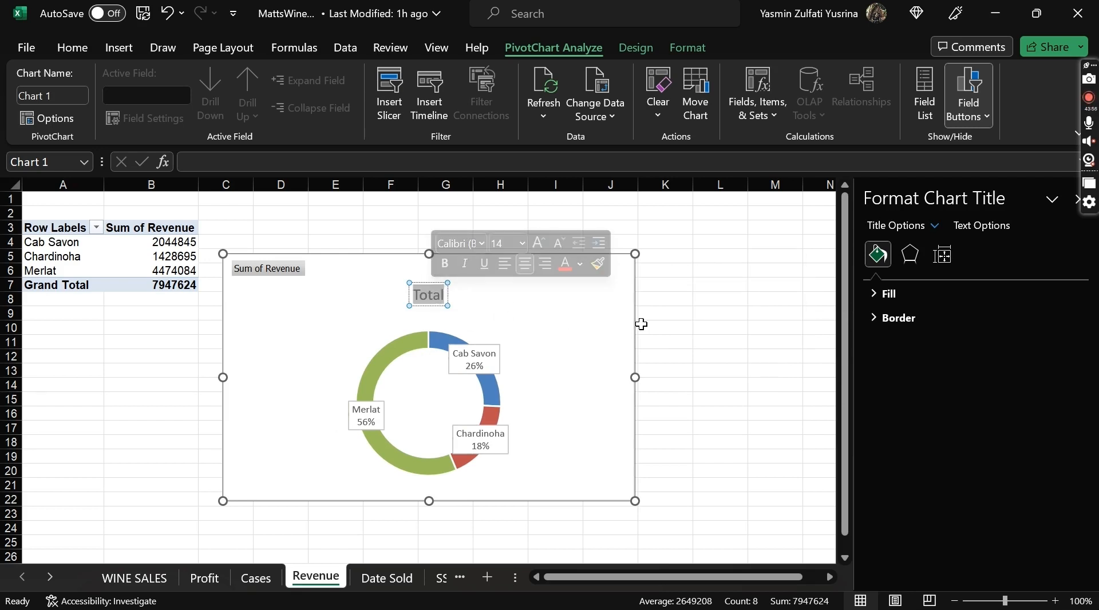
text(REVE)
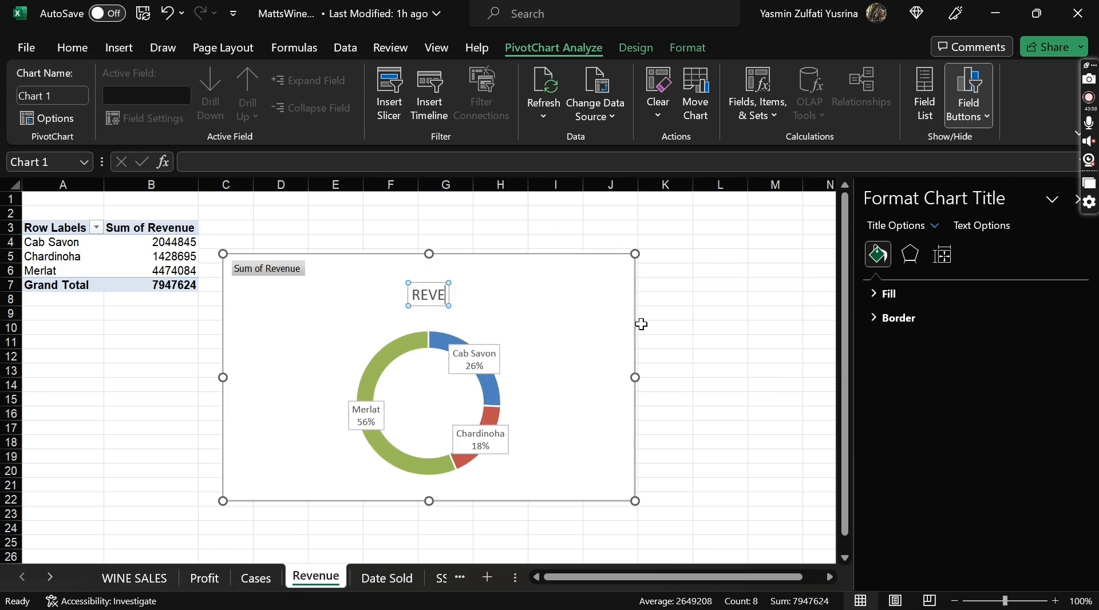
text(NUE PER LABEL)
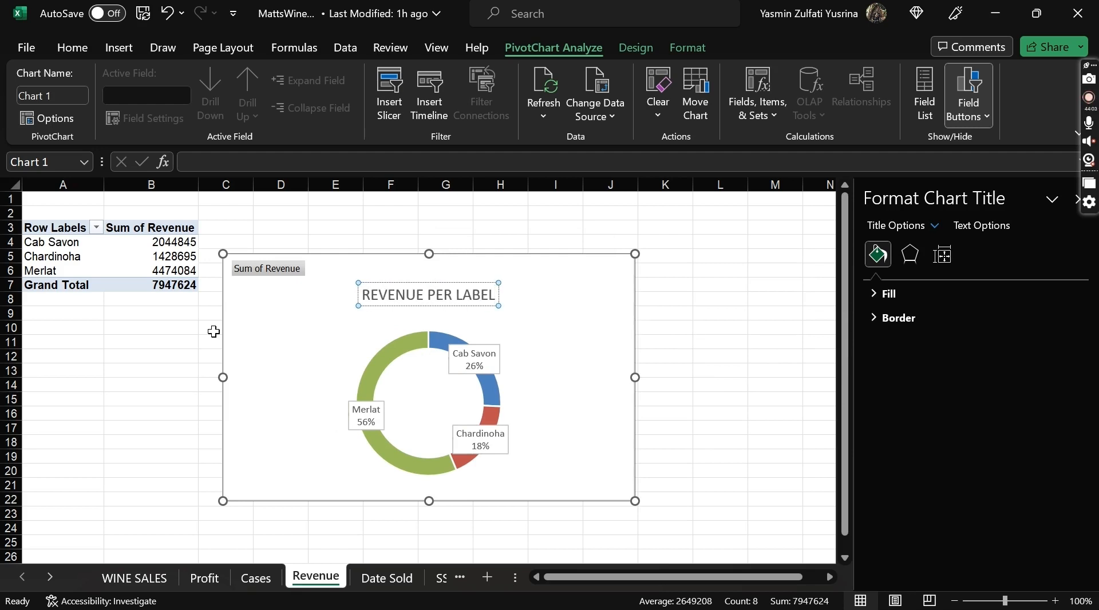
Step: Cut the REVENUE PER LABEL chart and paste it at cell D3 on the same worksheet
click(289, 340)
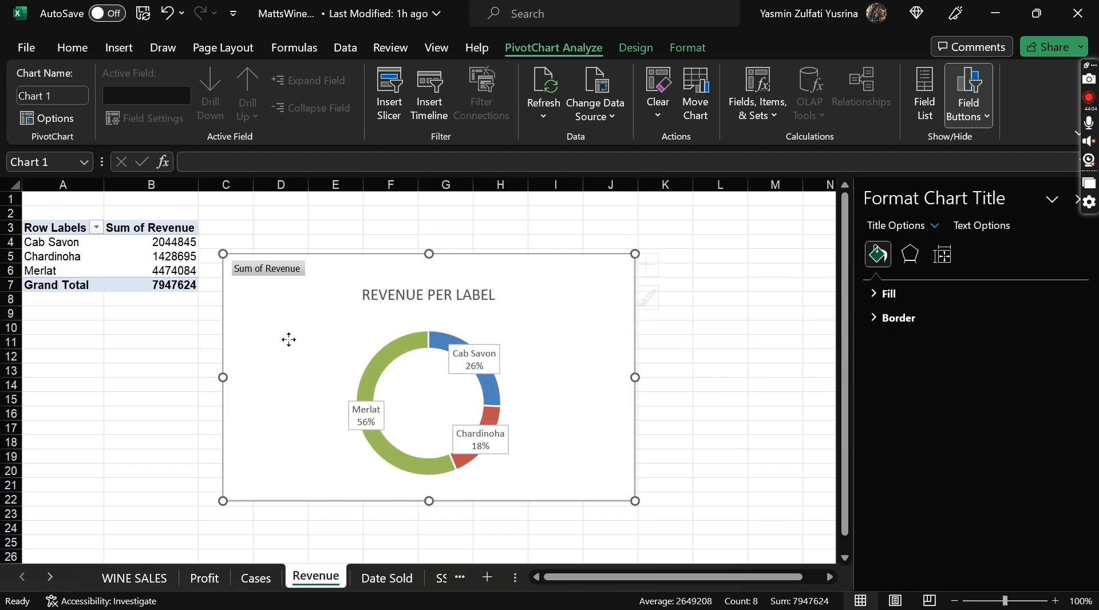
key(ctrl+x)
click(273, 229)
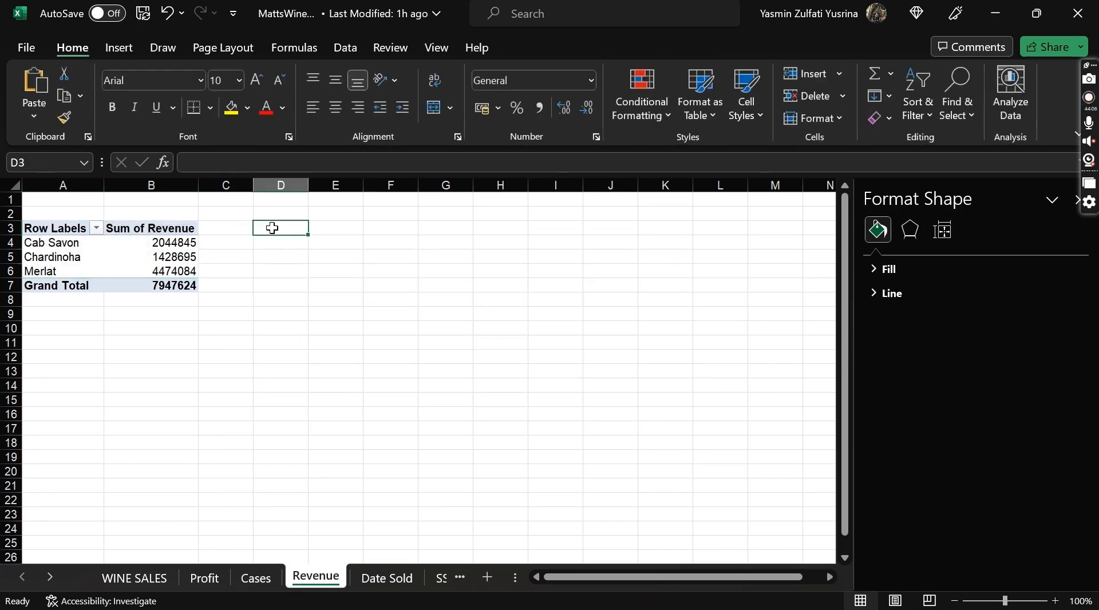
key(ctrl+v)
key(Caps_Lock)
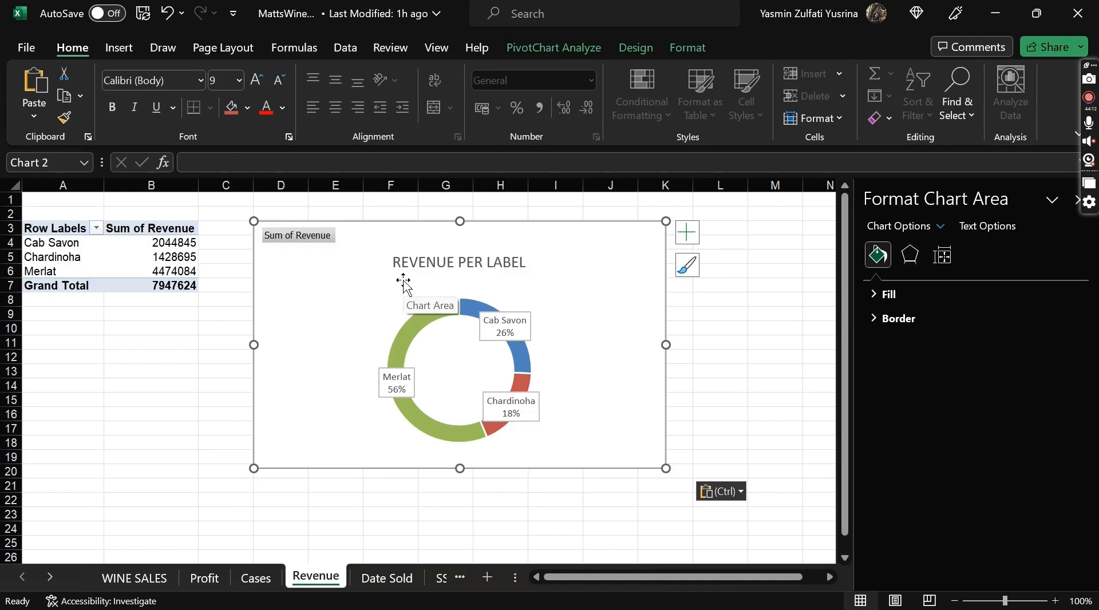
Step: Insert a Line PivotChart from A3:B5 of the PivotTable on the Date Sold sheet
click(390, 579)
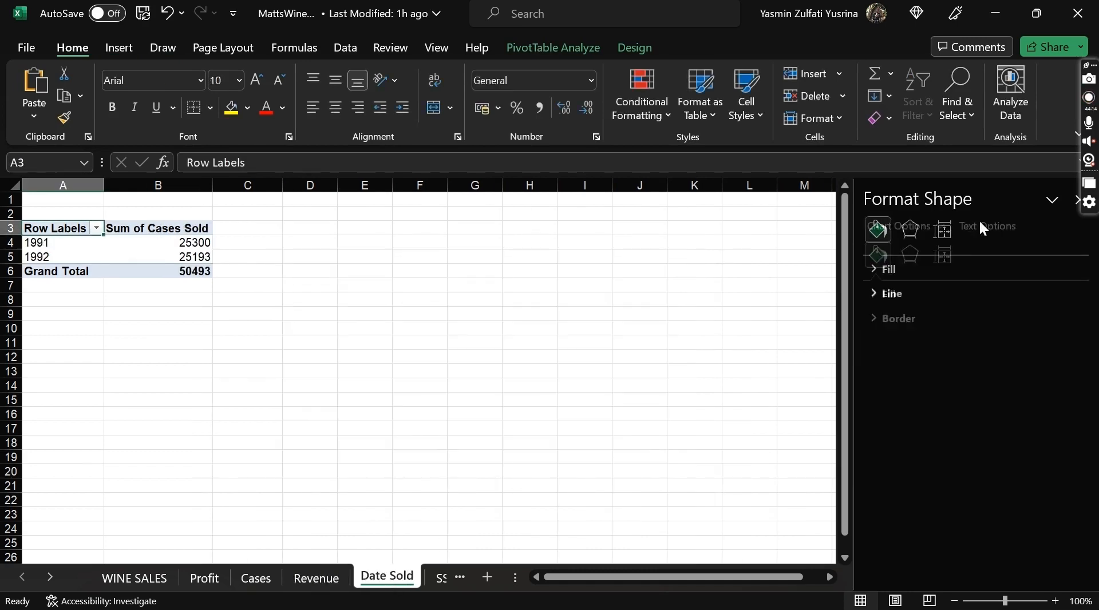
click(1076, 201)
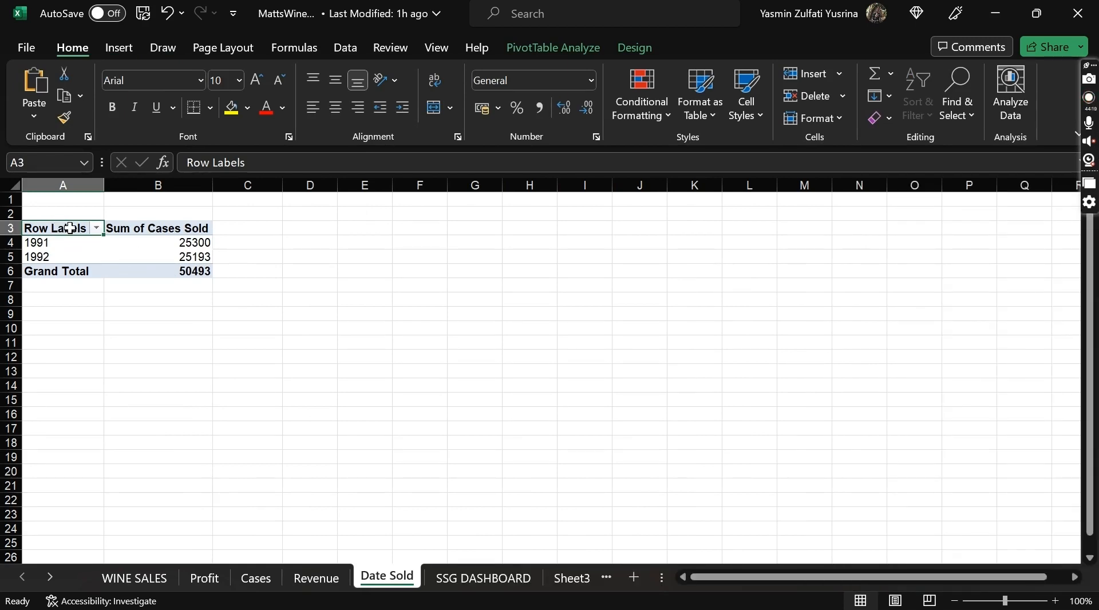
drag(64, 229, 193, 259)
click(106, 47)
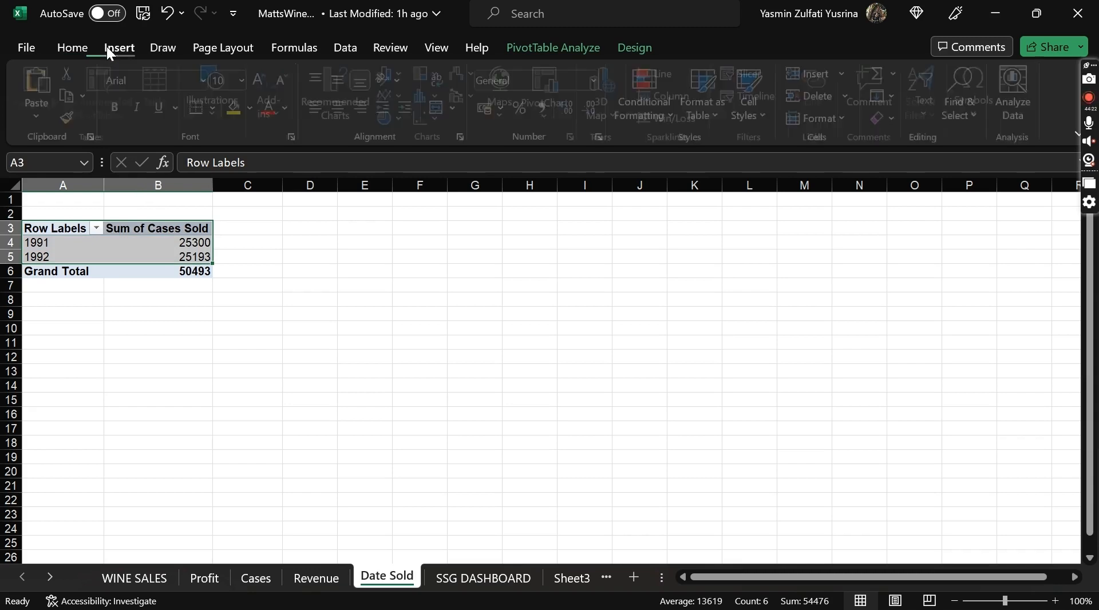
click(558, 77)
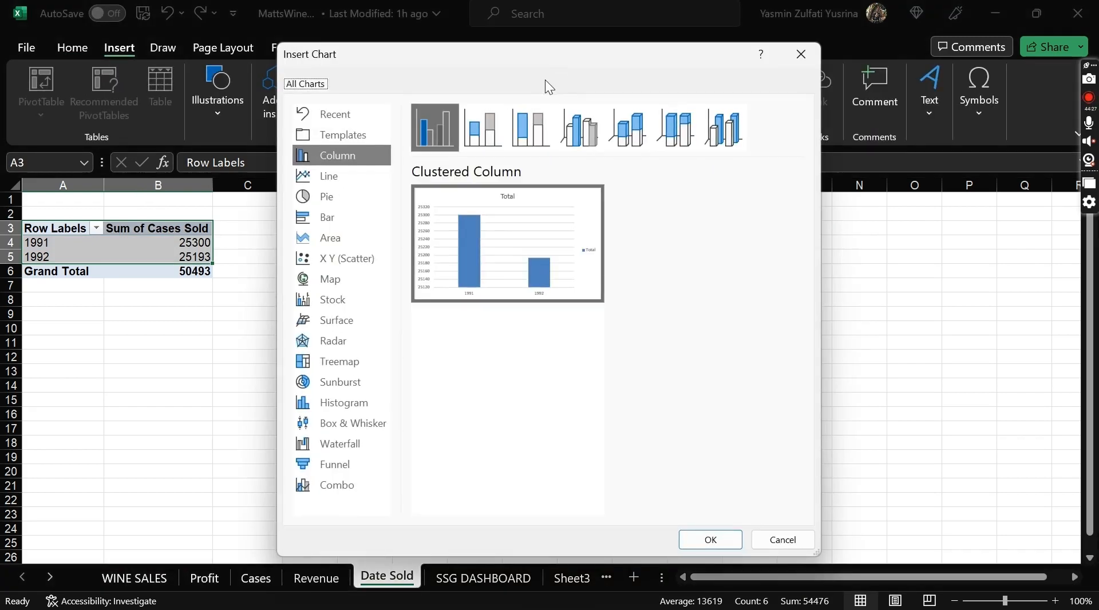
click(310, 178)
mouse_move(542, 225)
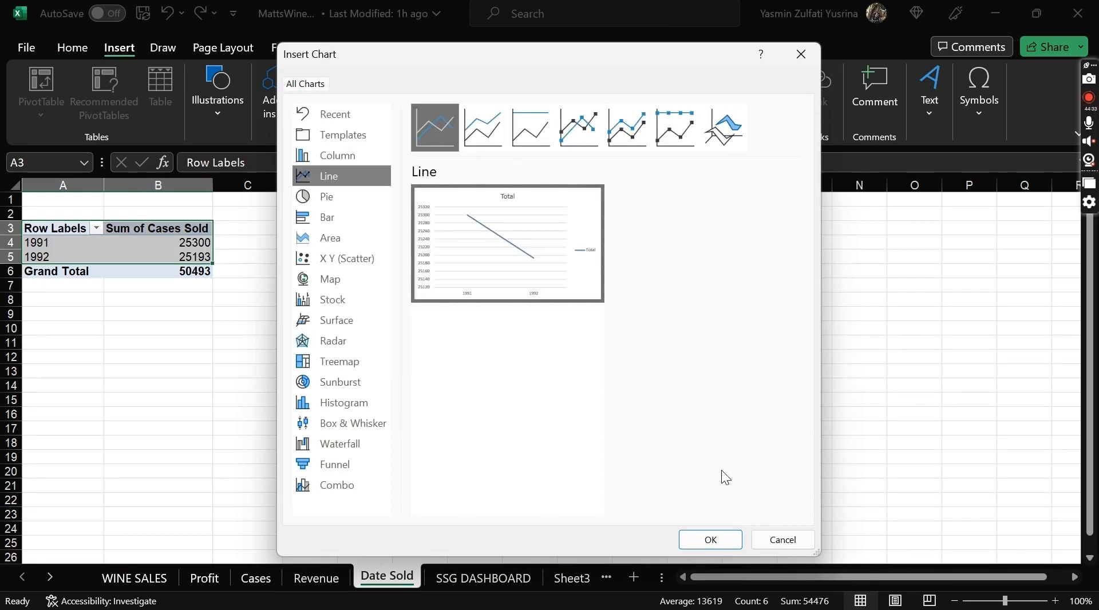
click(715, 542)
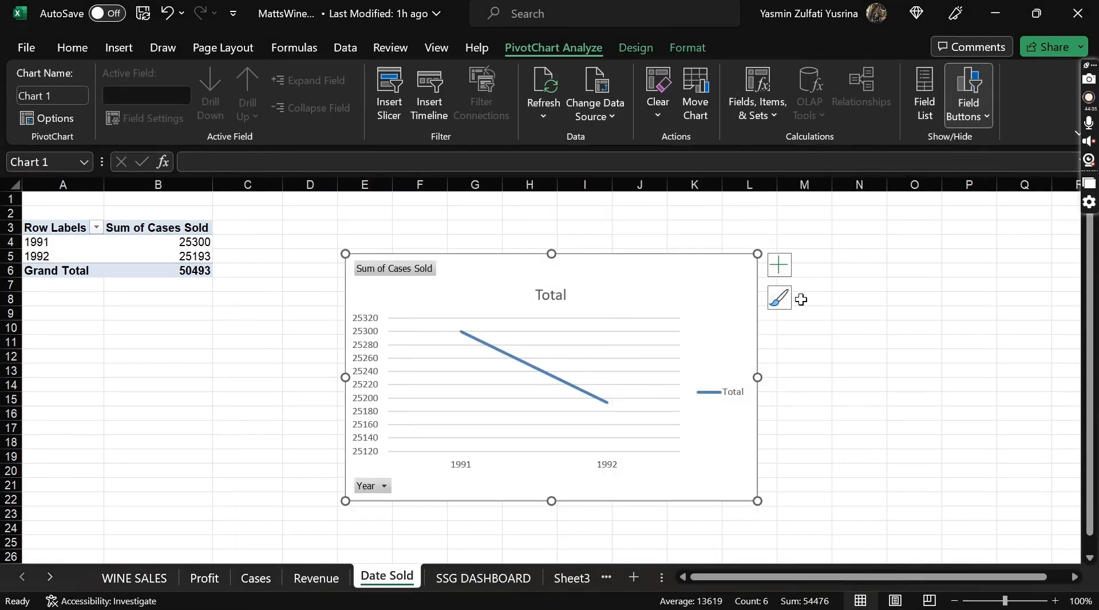
Step: Show data labels instead of the legend on the line chart and title it "CASE SOLD PER YEAR"
click(780, 267)
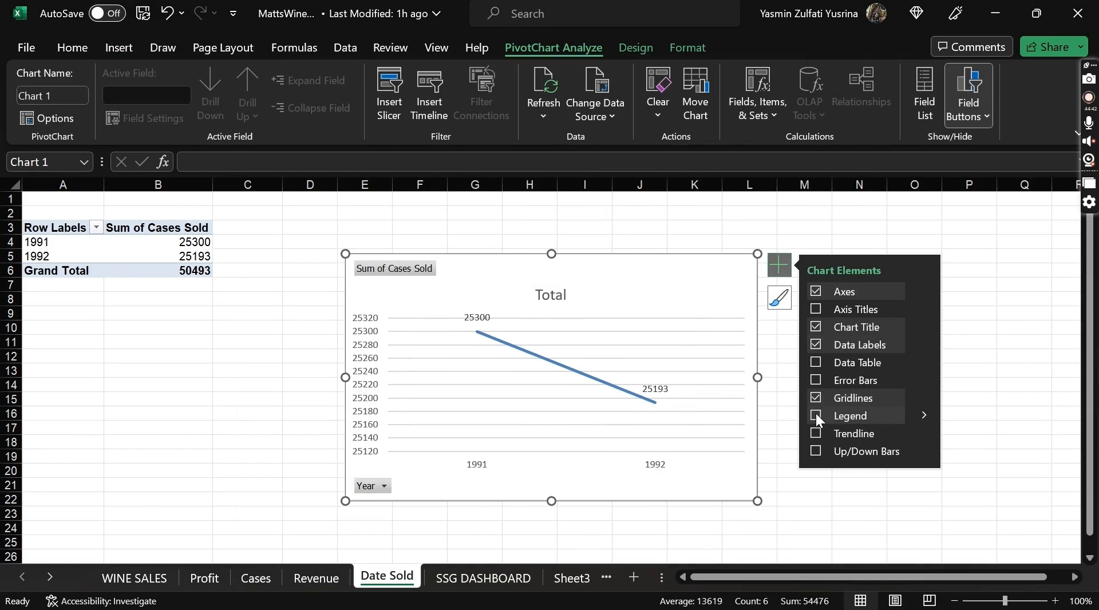
double_click(553, 296)
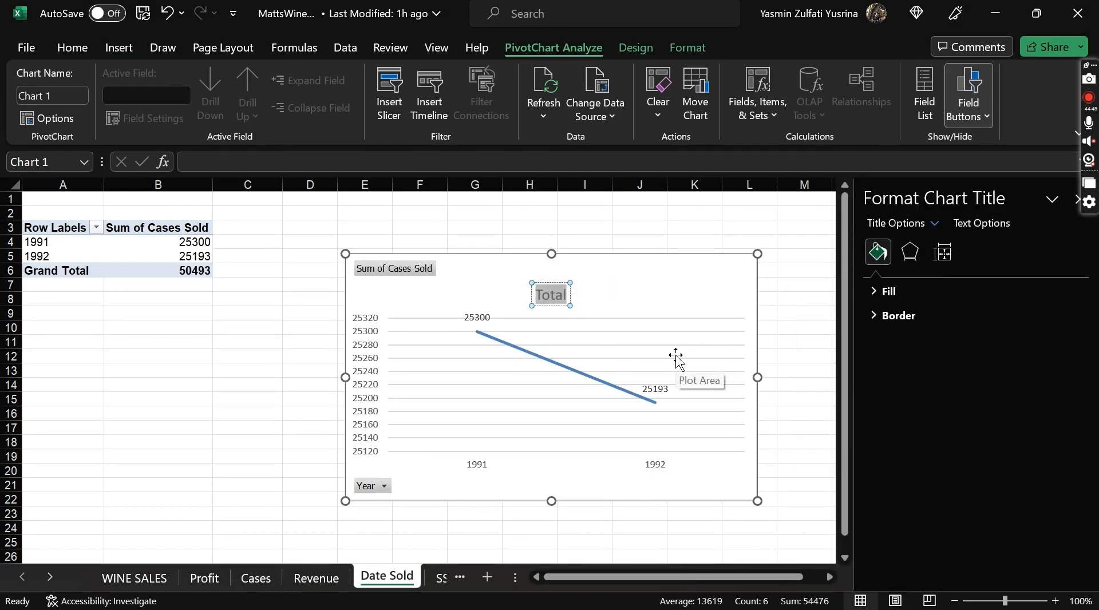
key(Caps_Lock)
text(CASE)
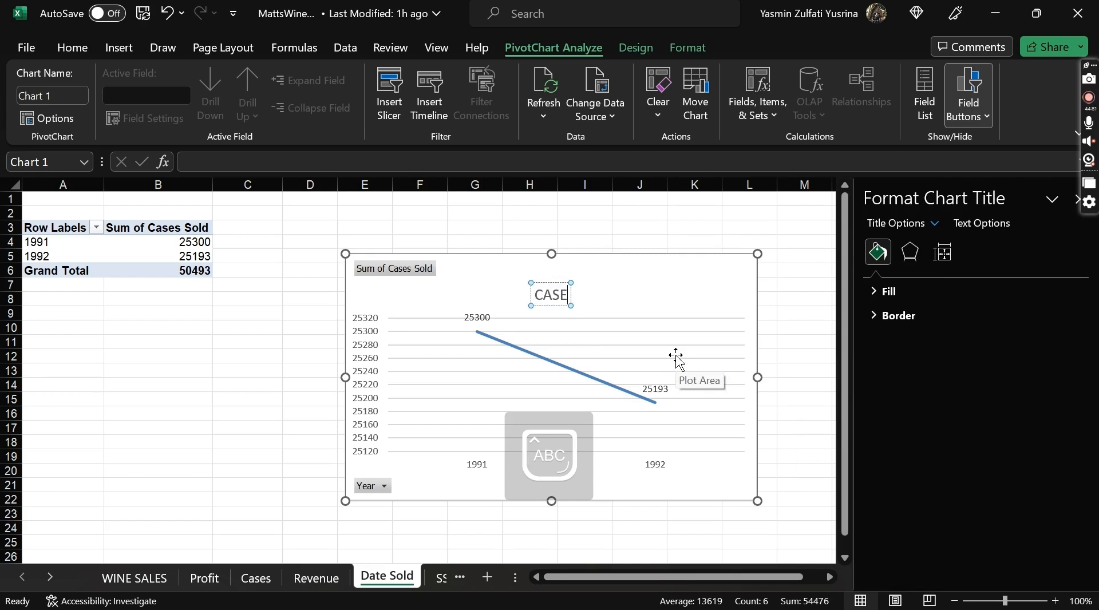
text( SOLD)
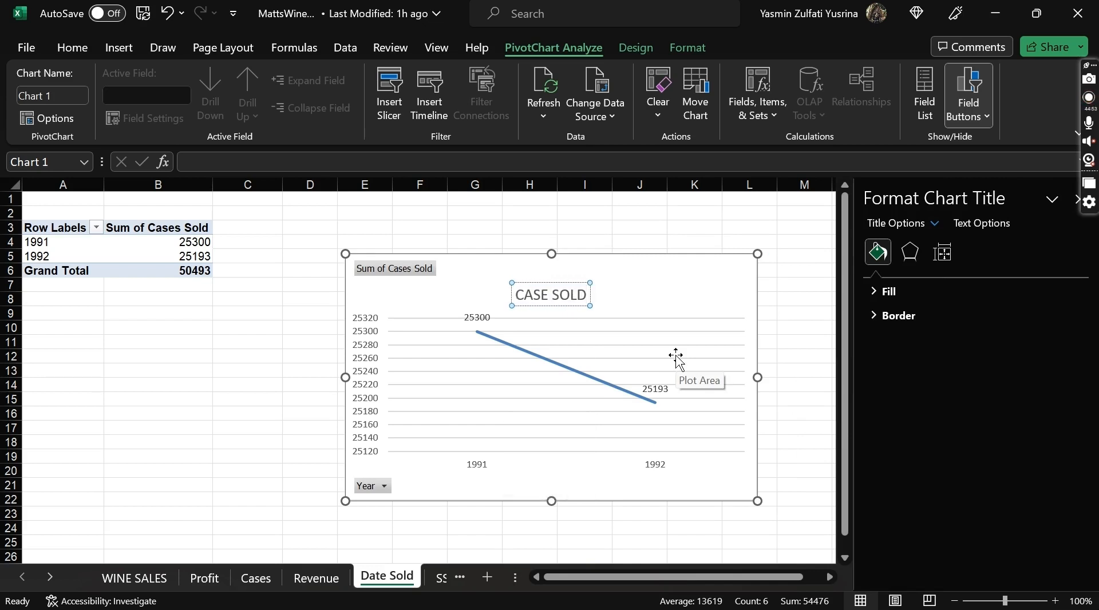
text( PER)
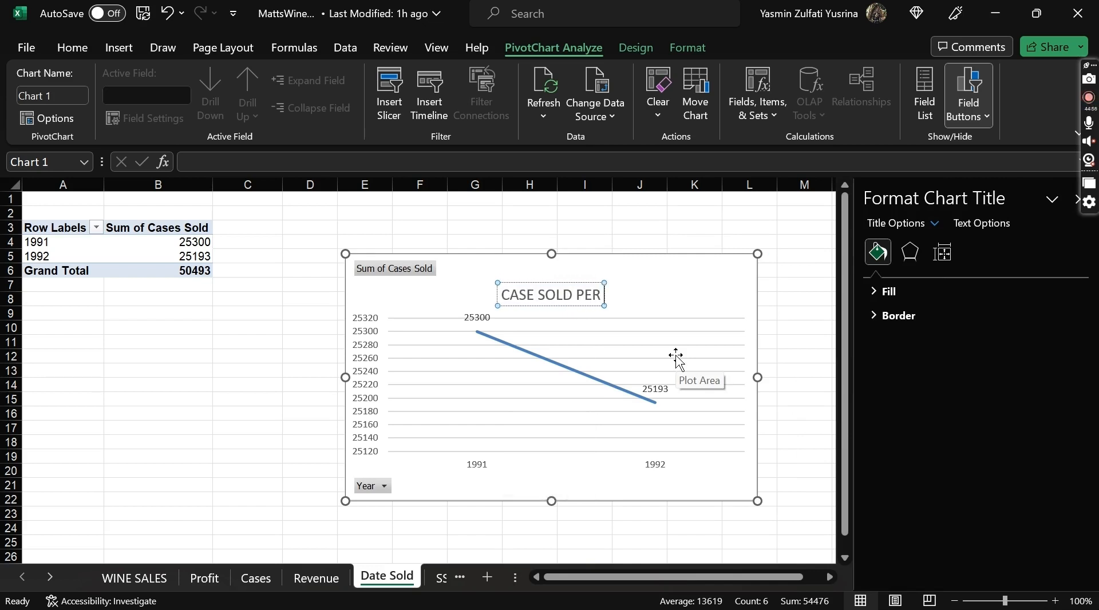
text( YEAR)
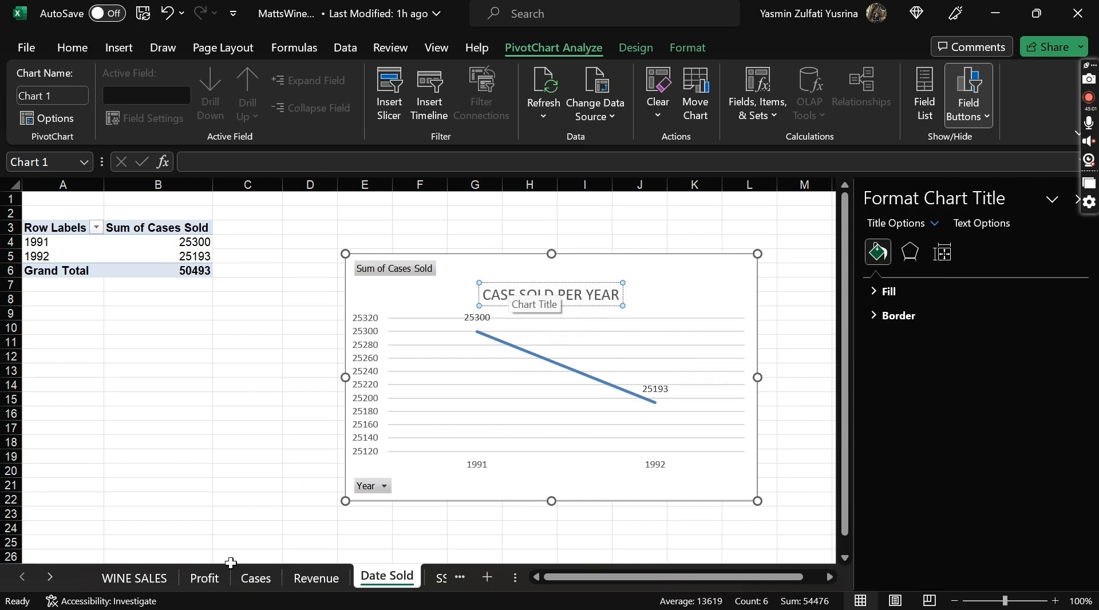
Step: Switch to Adobe Acrobat Reader, examine the sample Safest Solutions Sales Dashboard layout in the PDF, and return to the workbook
key(super)
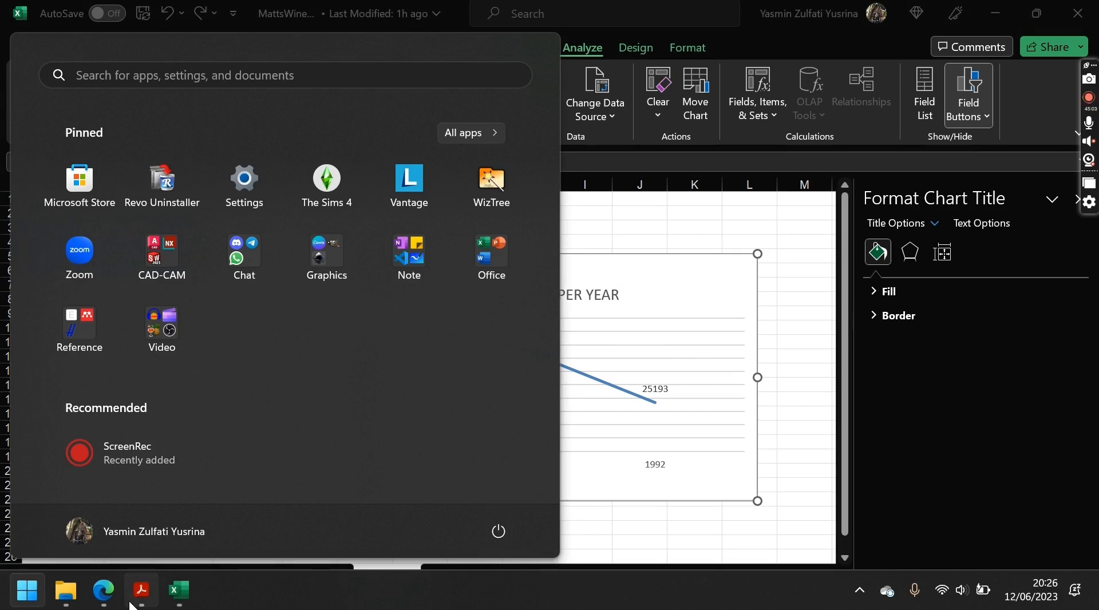
click(137, 596)
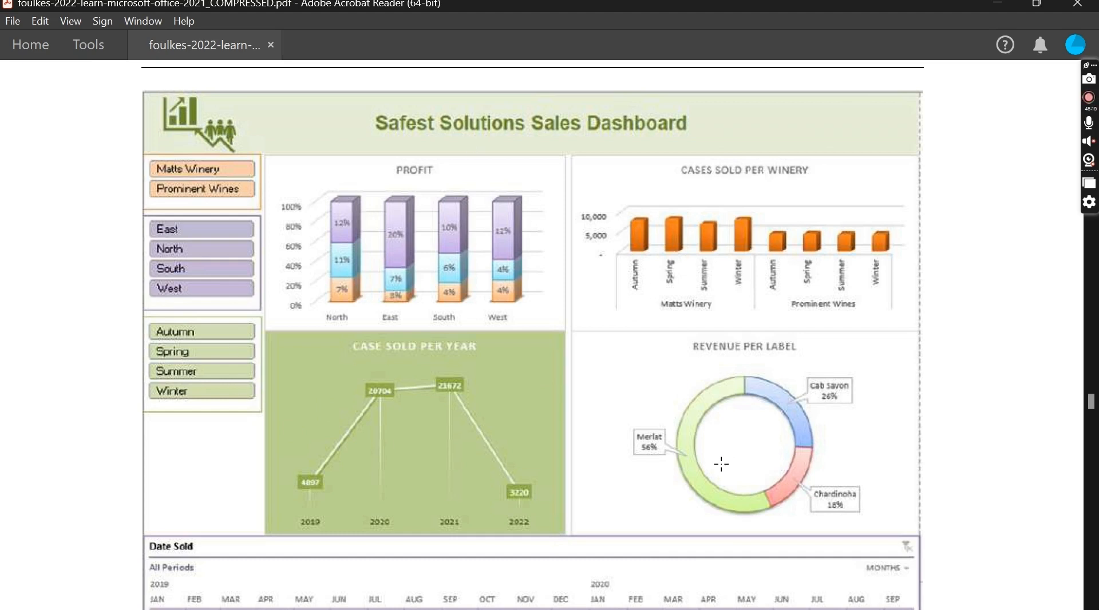
scroll(721, 464, down, 1)
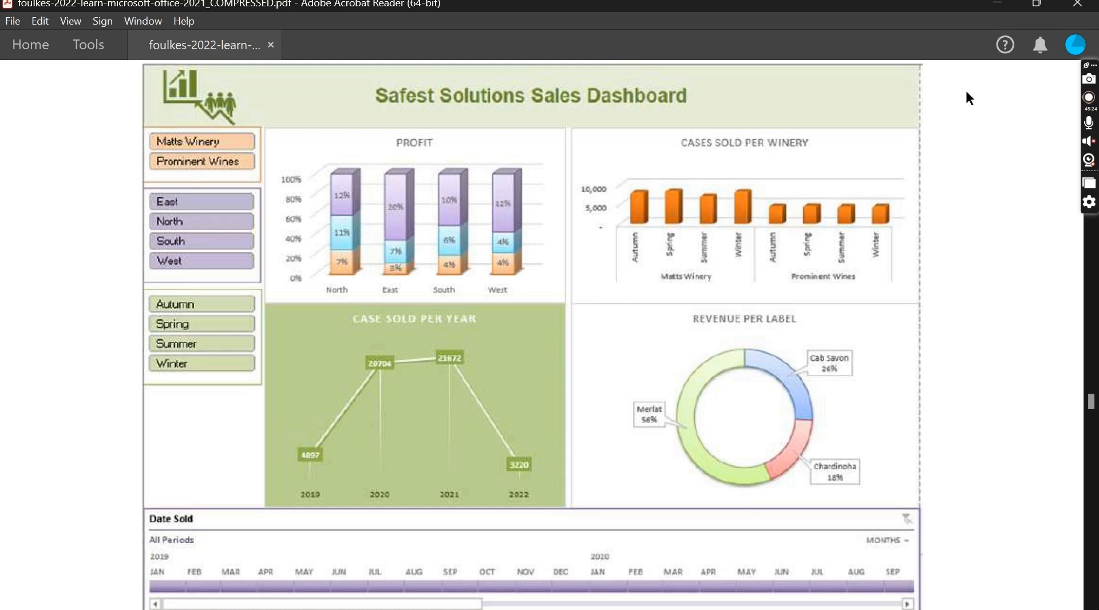
click(1000, 4)
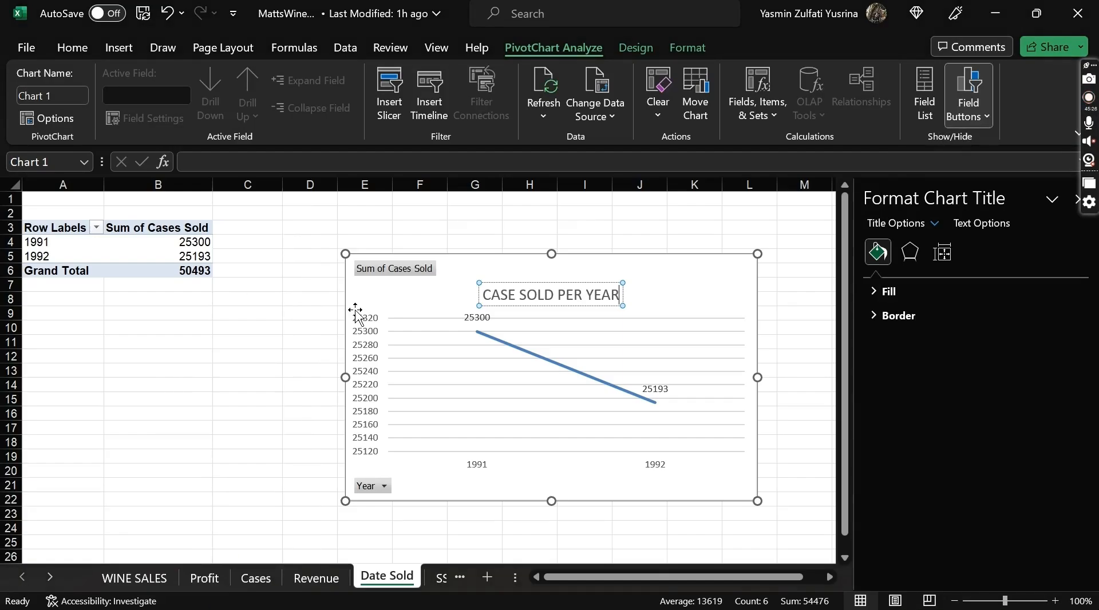
Step: Cut the CASE SOLD PER YEAR chart, paste it at cell D3 on the same worksheet, and close the formatting pane
click(452, 276)
key(Delete)
click(307, 228)
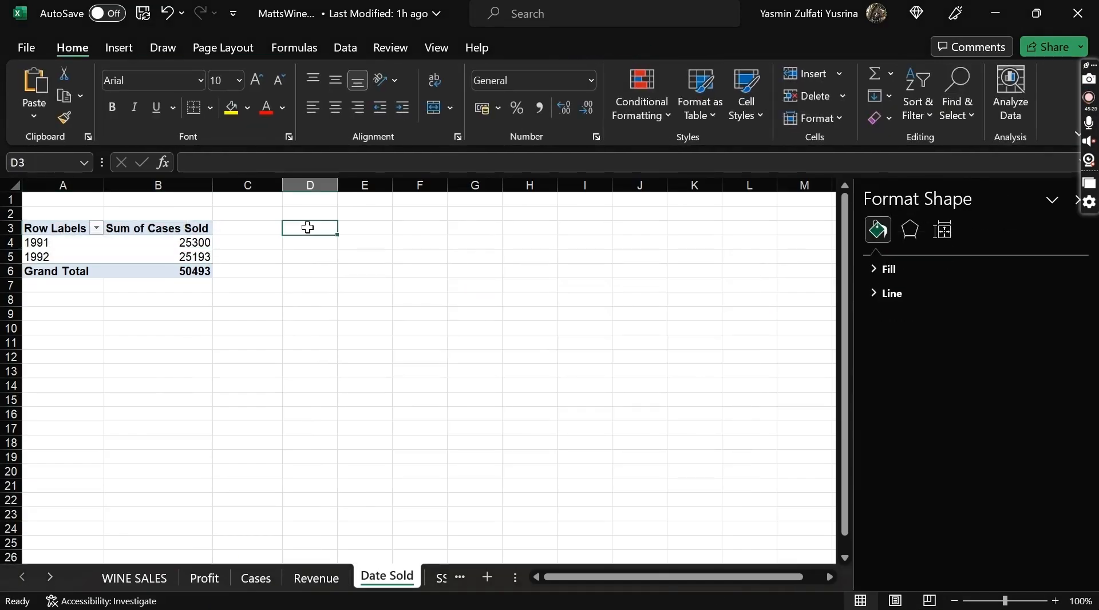
key(ctrl+v)
click(51, 203)
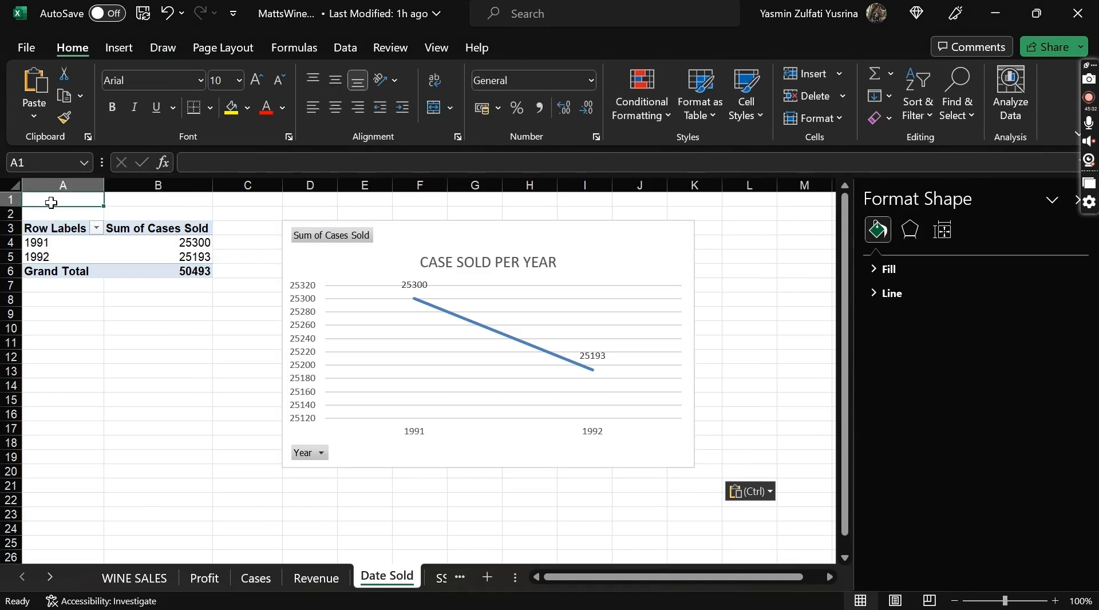
click(1077, 200)
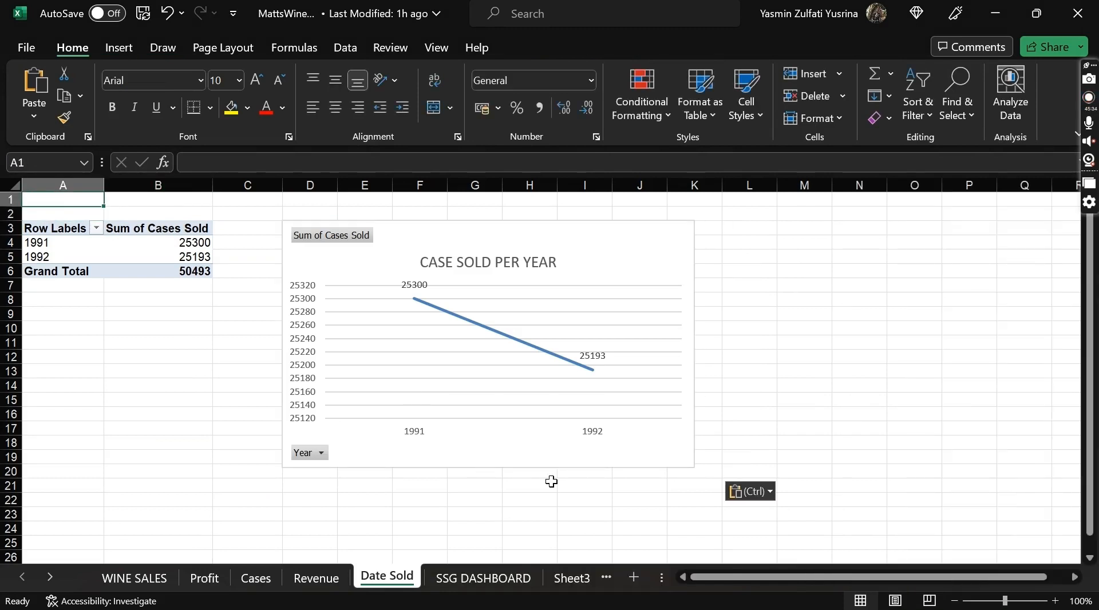
Step: Copy the PROFIT chart from the Profit sheet and paste it at cell G9 on the SSG DASHBOARD sheet
click(475, 580)
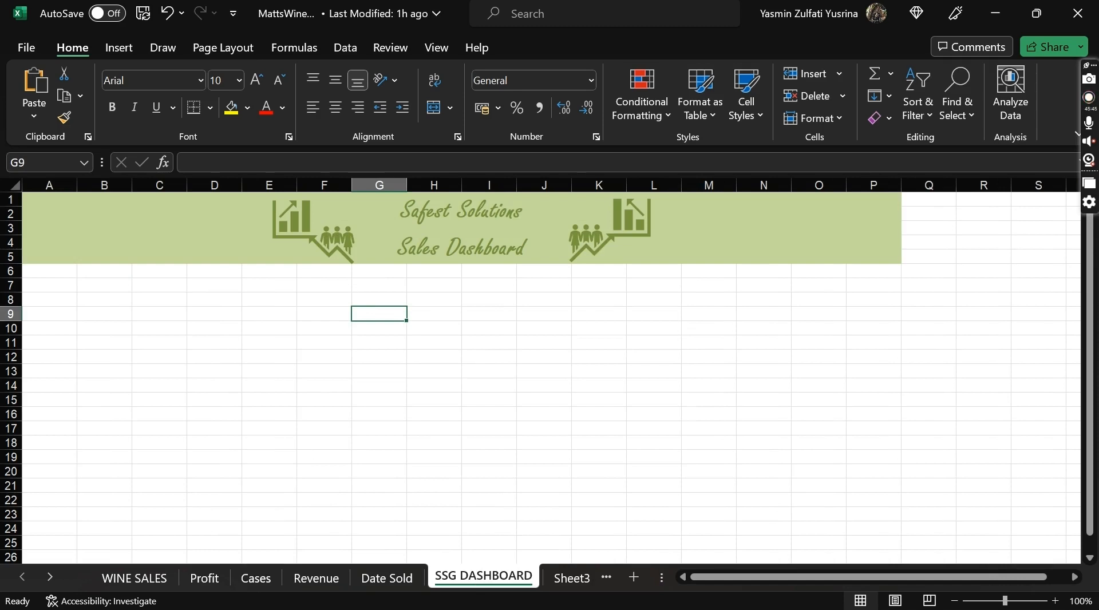
click(206, 578)
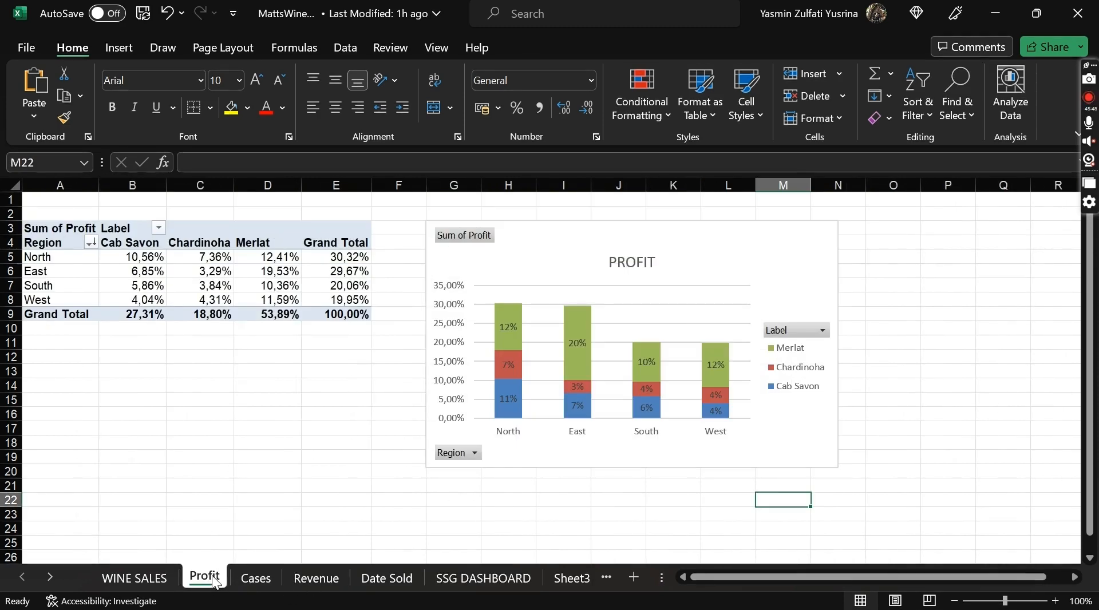
click(541, 227)
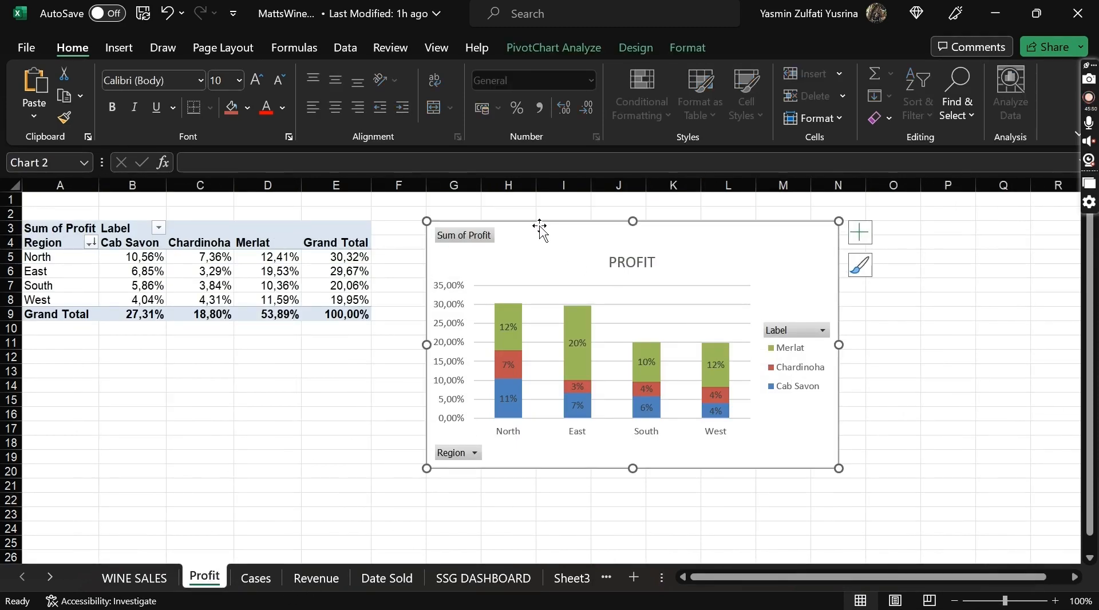
click(476, 583)
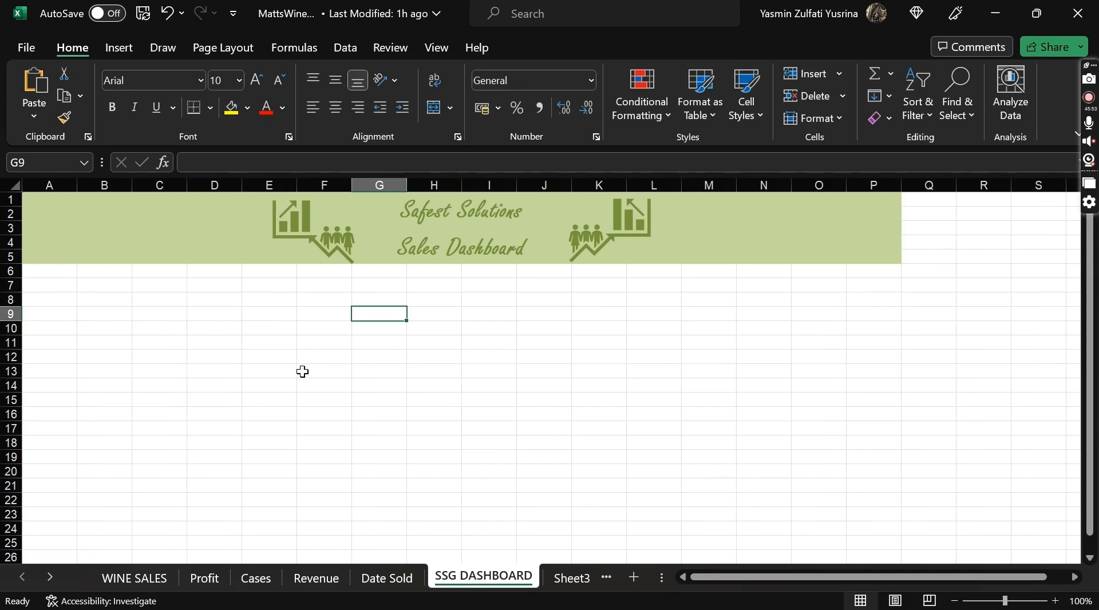
key(ctrl+v)
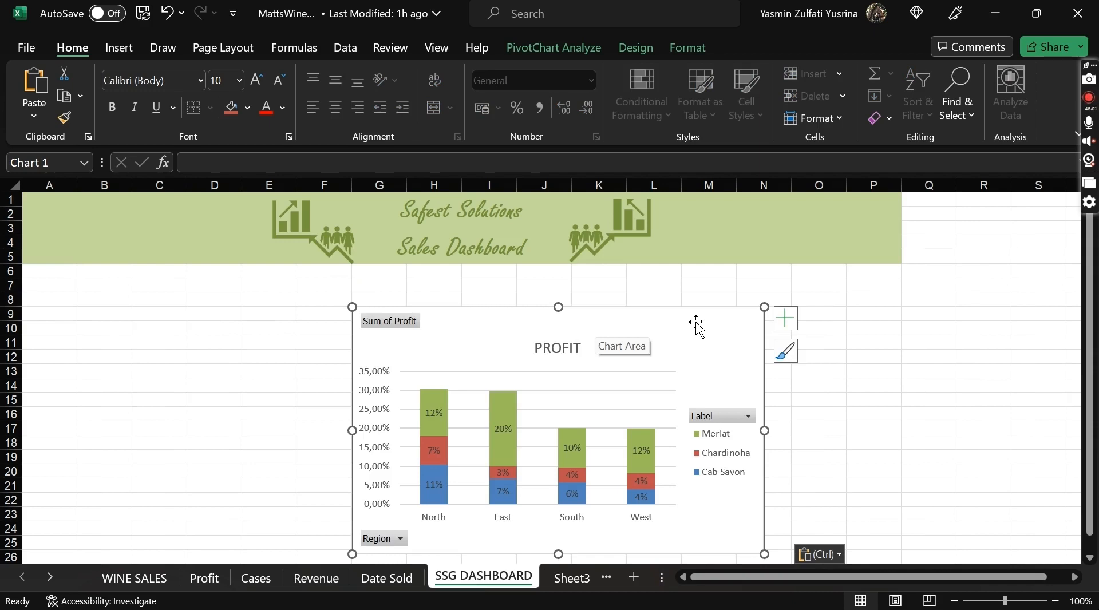
Step: Set the PROFIT chart's width to 11 cm and move it below the banner so it starts at about cell C7
click(682, 48)
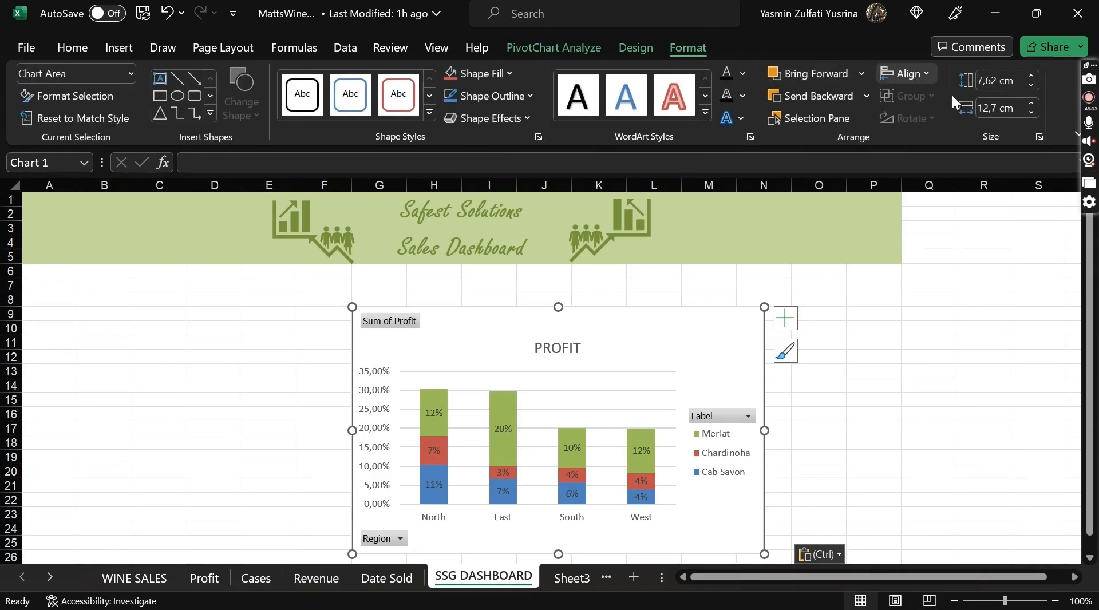
click(986, 108)
text(11)
key(Return)
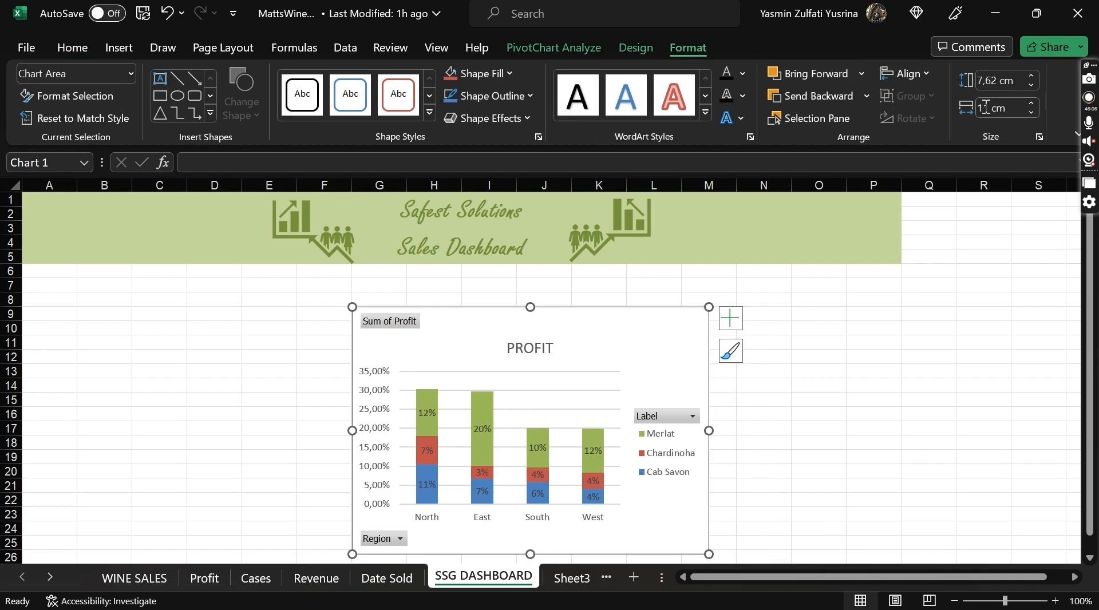
drag(611, 324, 396, 296)
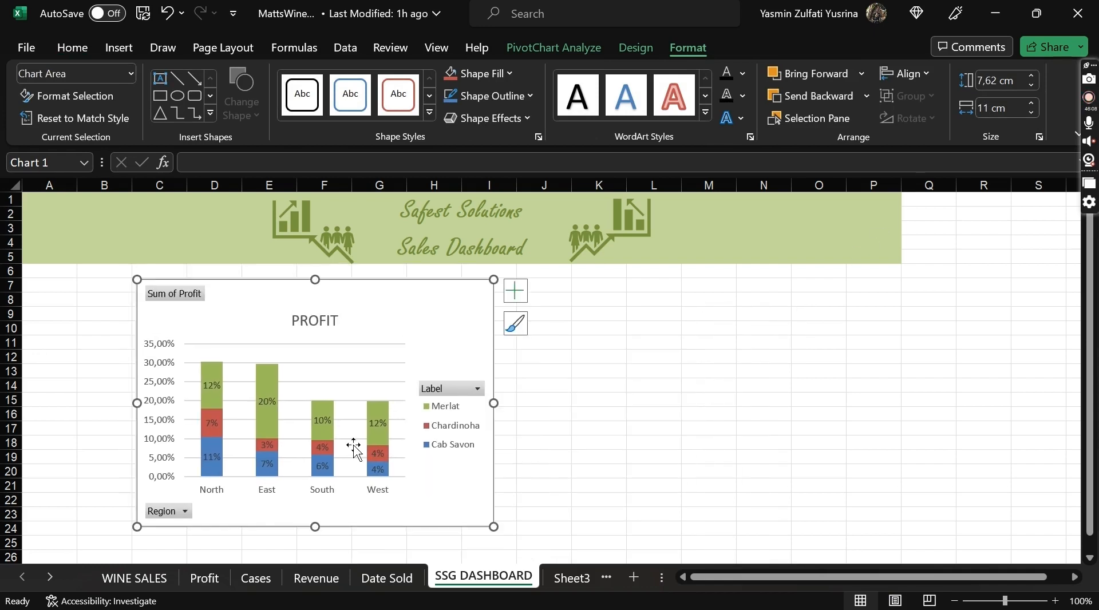
Step: Copy the CASES SOLD PER WINERY chart from the Cases sheet and paste it at cell J7 on the SSG DASHBOARD sheet
click(256, 578)
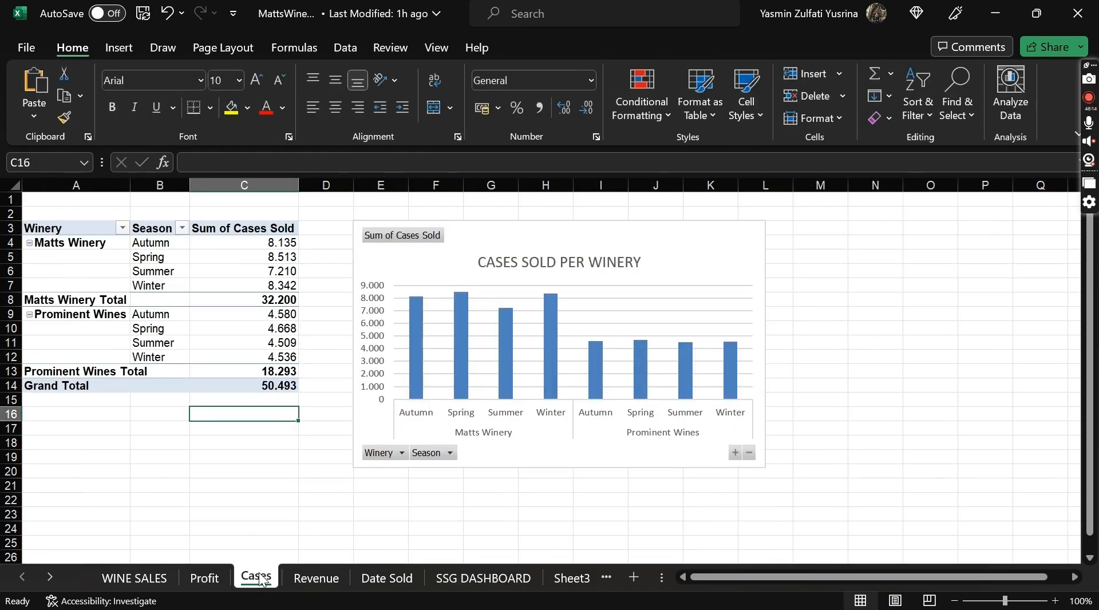
click(703, 225)
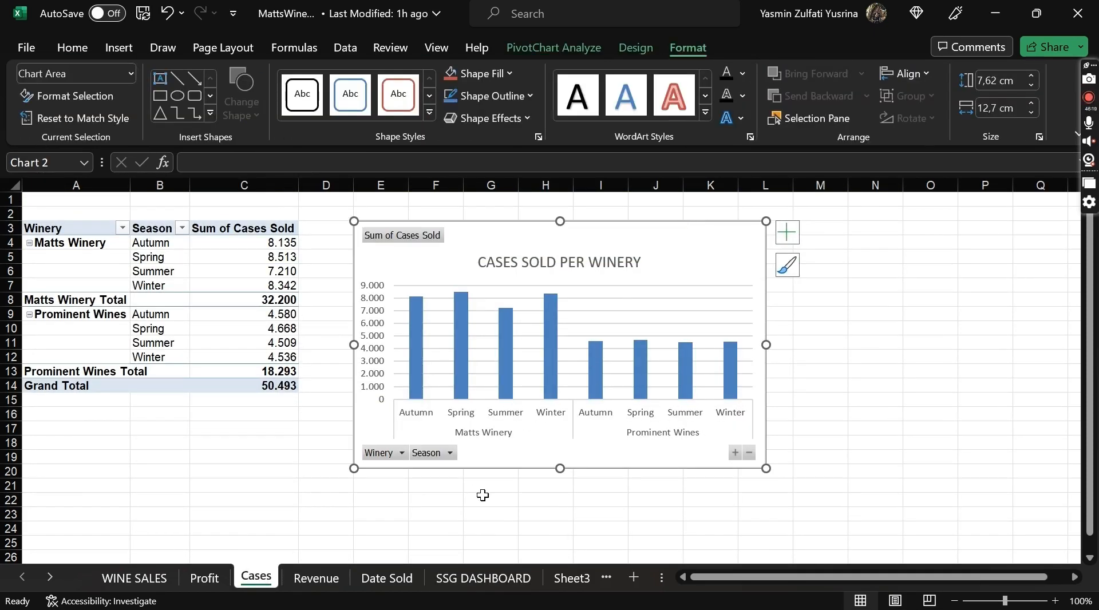
click(486, 575)
click(554, 303)
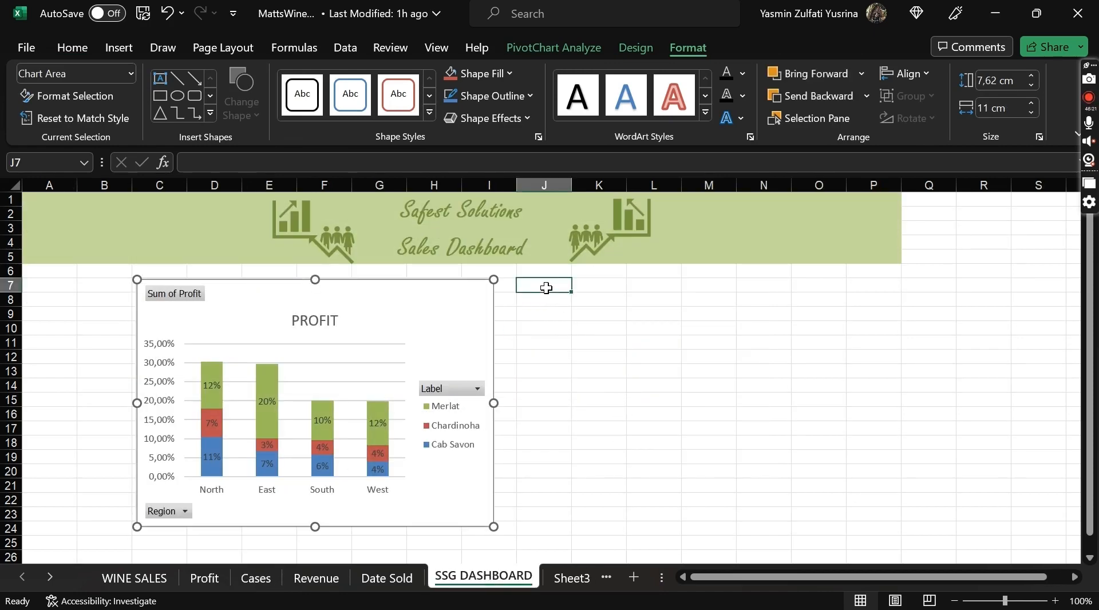
key(ctrl+v)
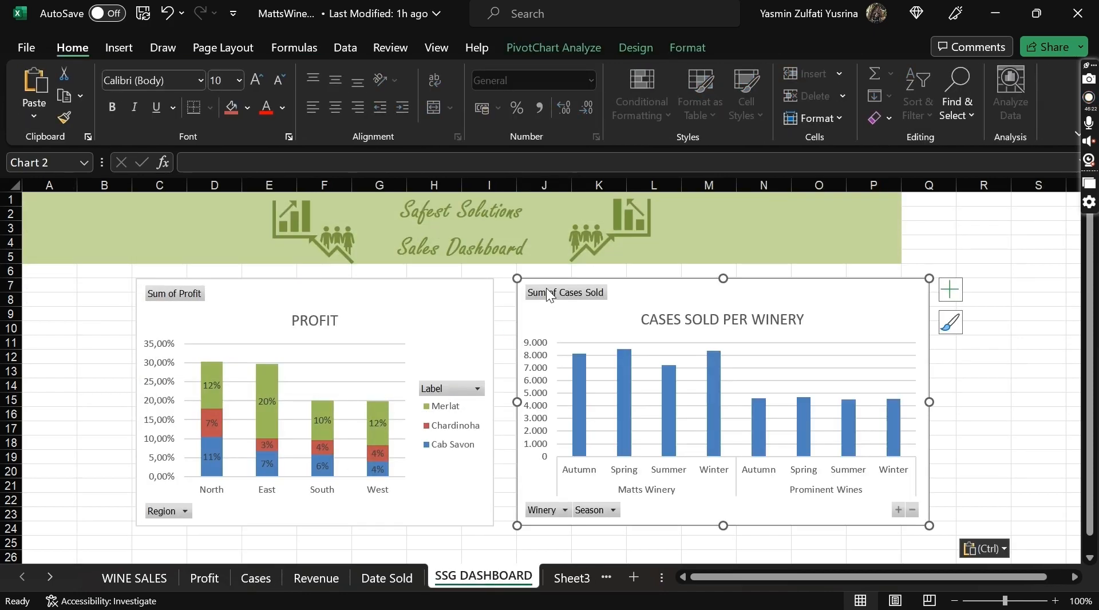
Step: Set the CASES SOLD PER WINERY chart's width to 11 cm and align it and the PROFIT chart side by side directly below the banner
double_click(755, 296)
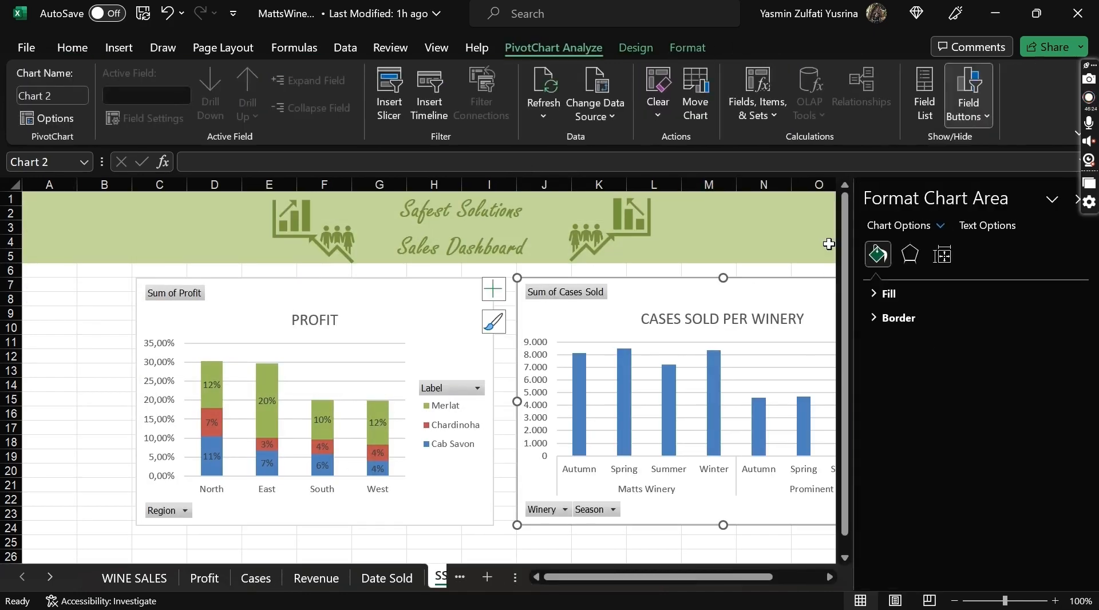
click(1077, 200)
click(682, 48)
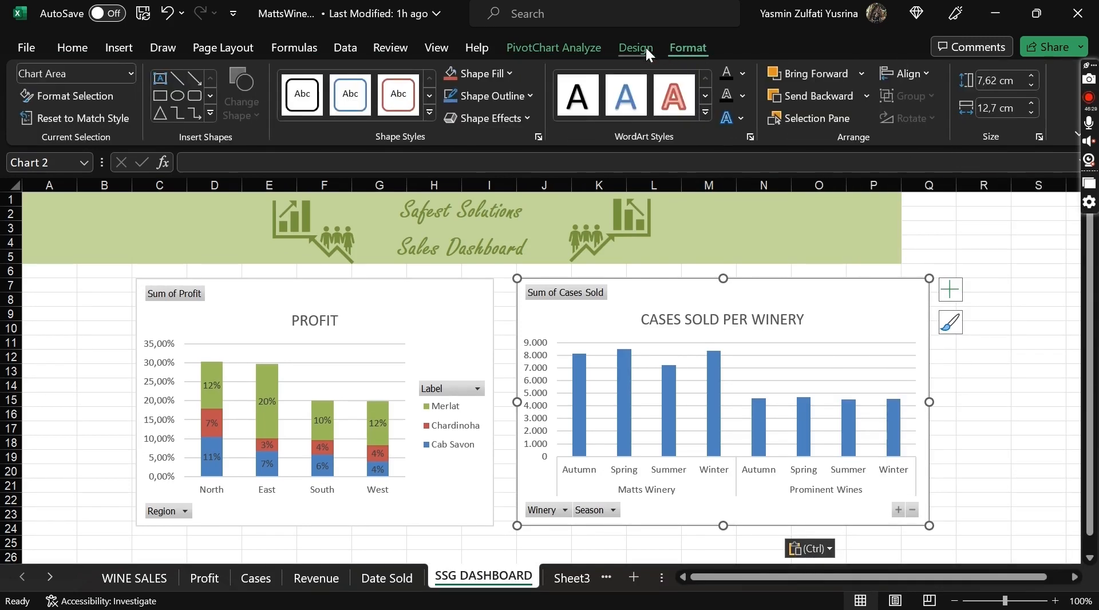
click(992, 108)
text(11)
key(Return)
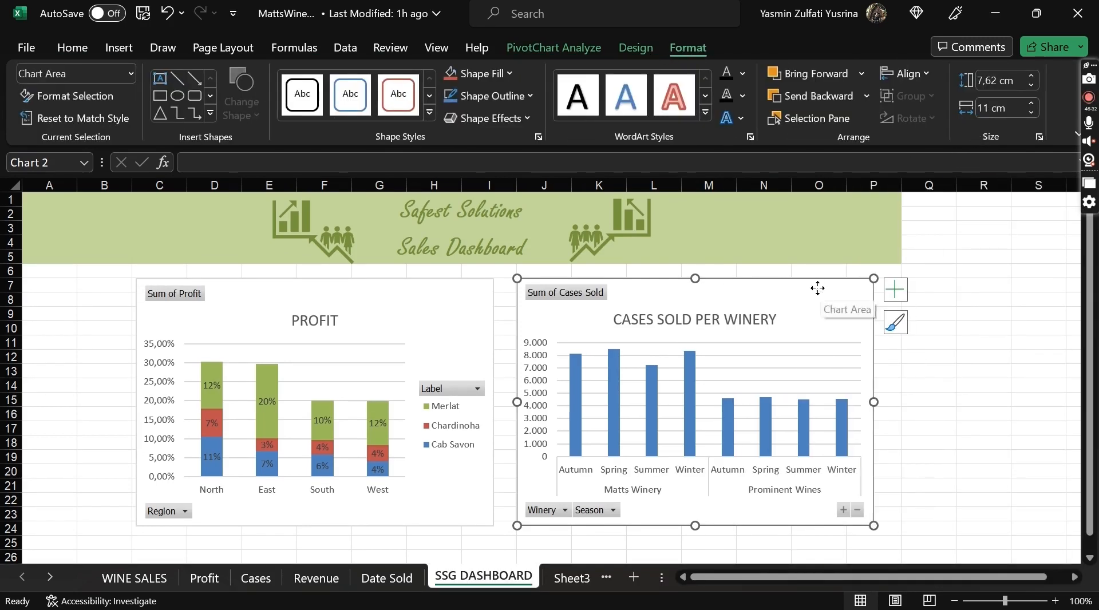
drag(818, 288, 844, 273)
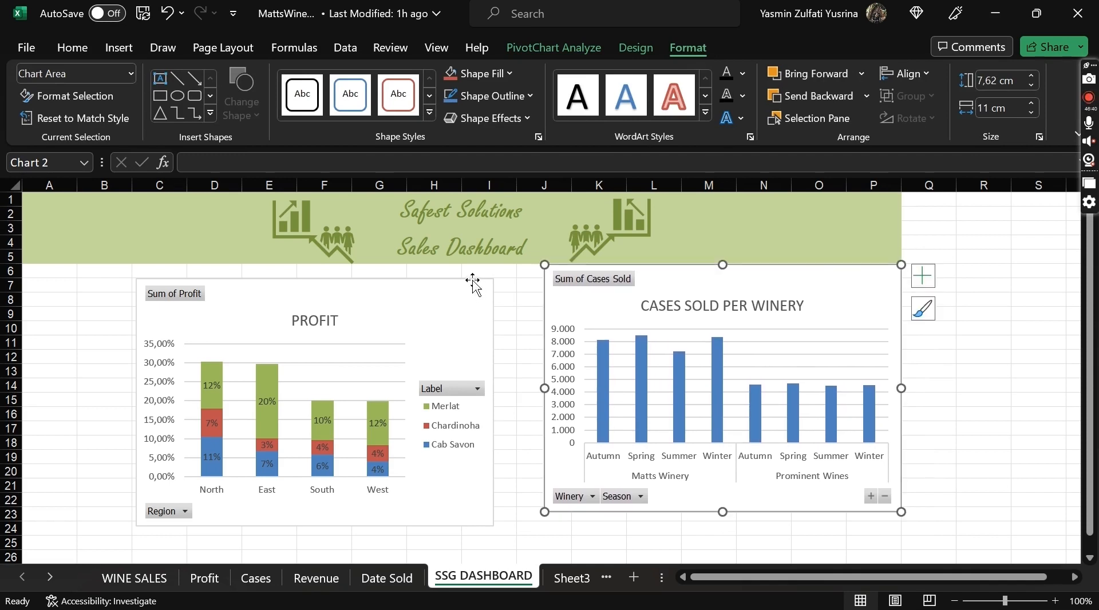
drag(455, 293, 503, 278)
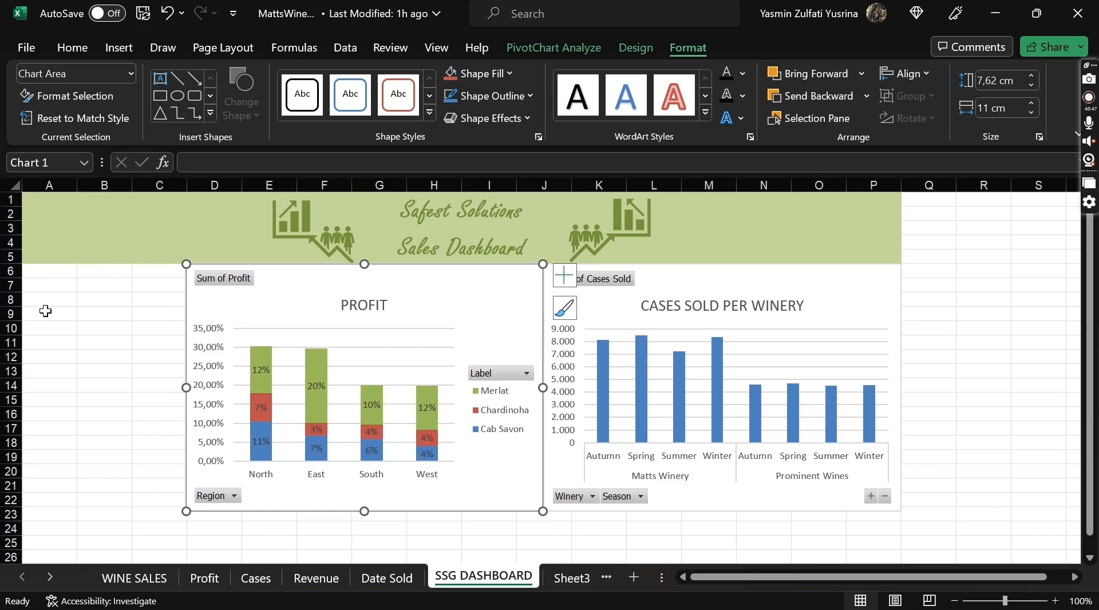
Step: Copy the REVENUE PER LABEL chart from the Revenue sheet and paste it at cell J23 on the SSG DASHBOARD sheet
scroll(519, 383, down, 3)
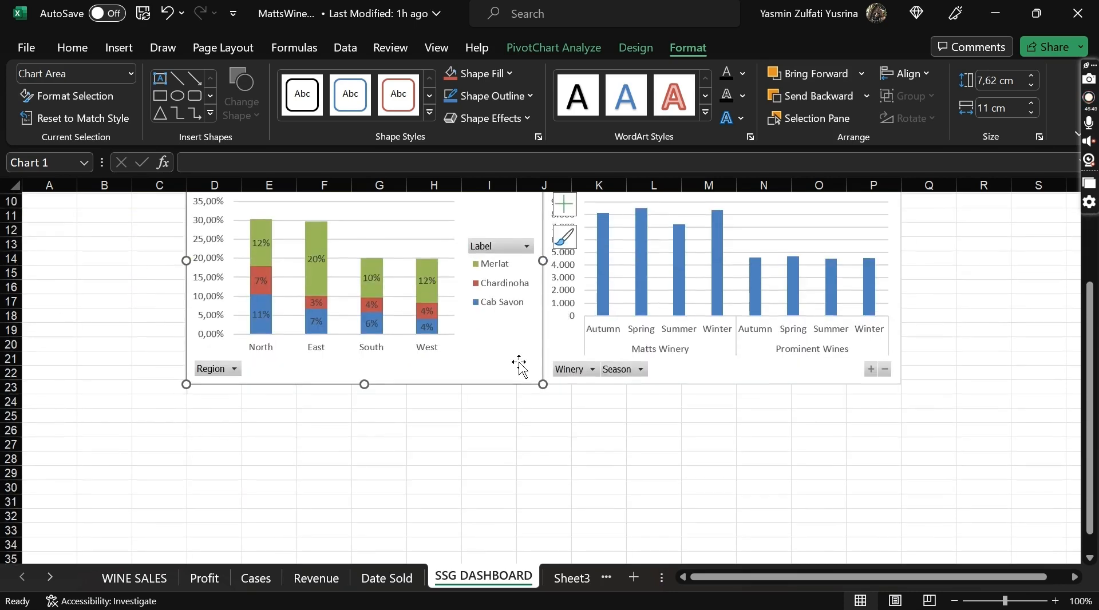
click(216, 388)
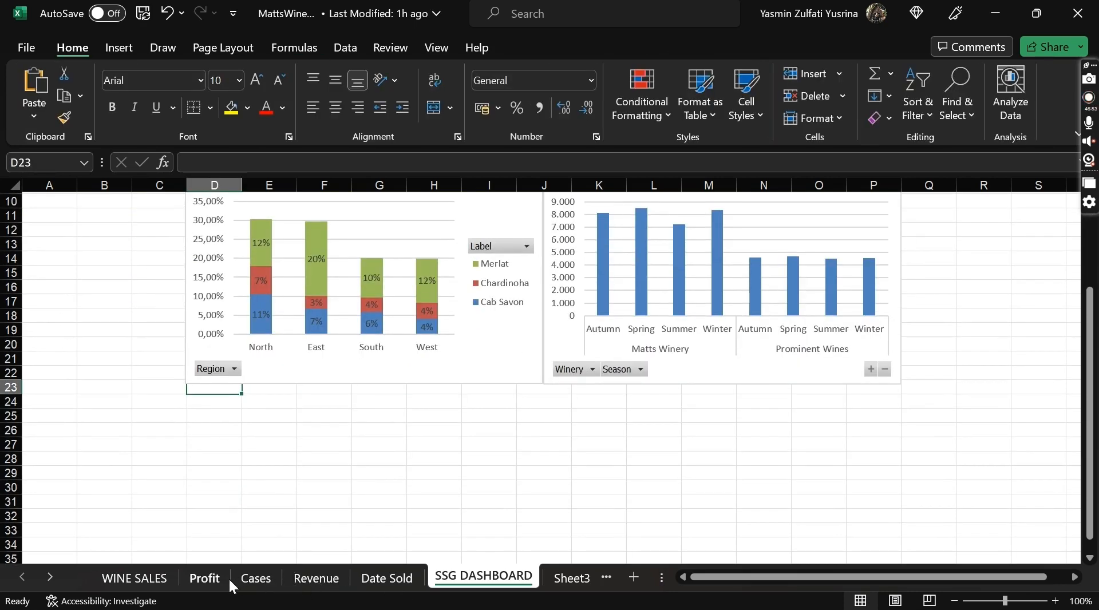
click(316, 579)
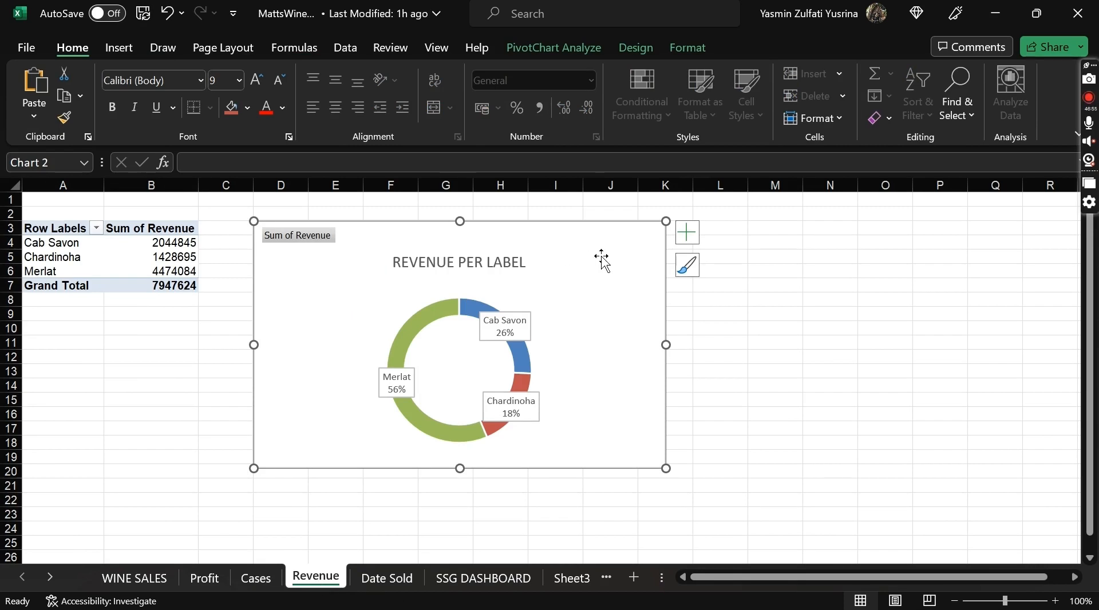
click(465, 578)
click(551, 393)
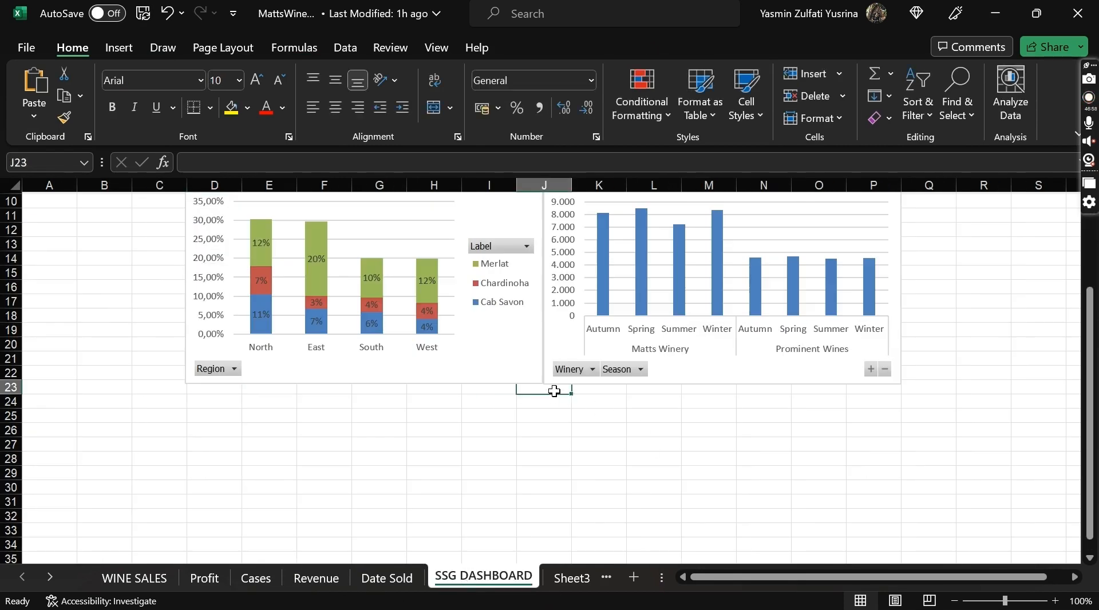
key(ctrl+v)
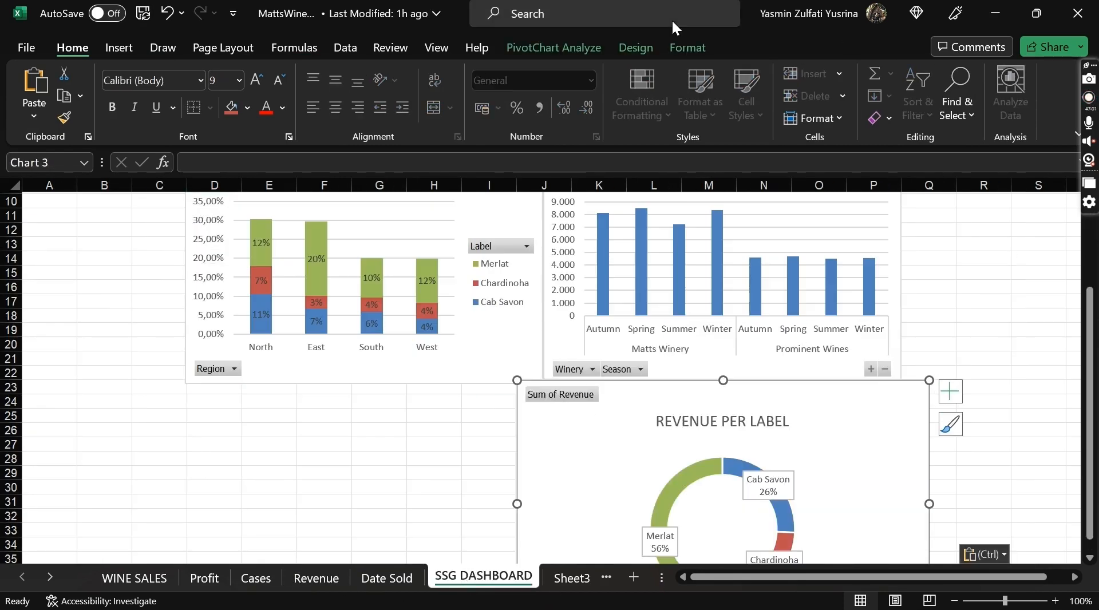
Step: Set the REVENUE PER LABEL chart's width to 11 cm and align it directly beneath the CASES SOLD PER WINERY chart
click(673, 43)
triple_click(1013, 108)
text(11)
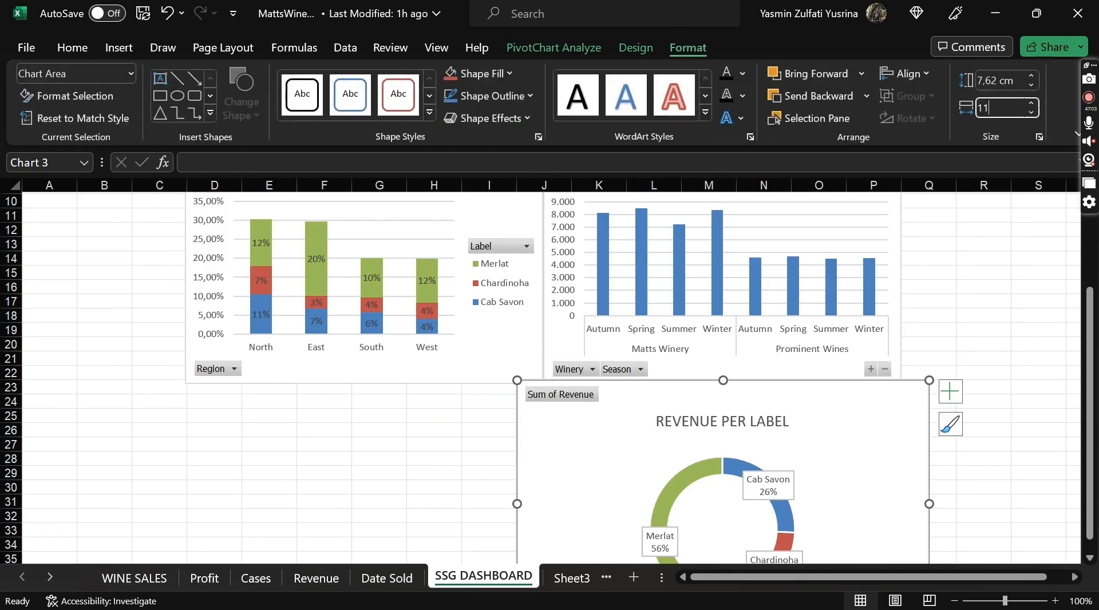
key(Return)
drag(819, 422, 846, 426)
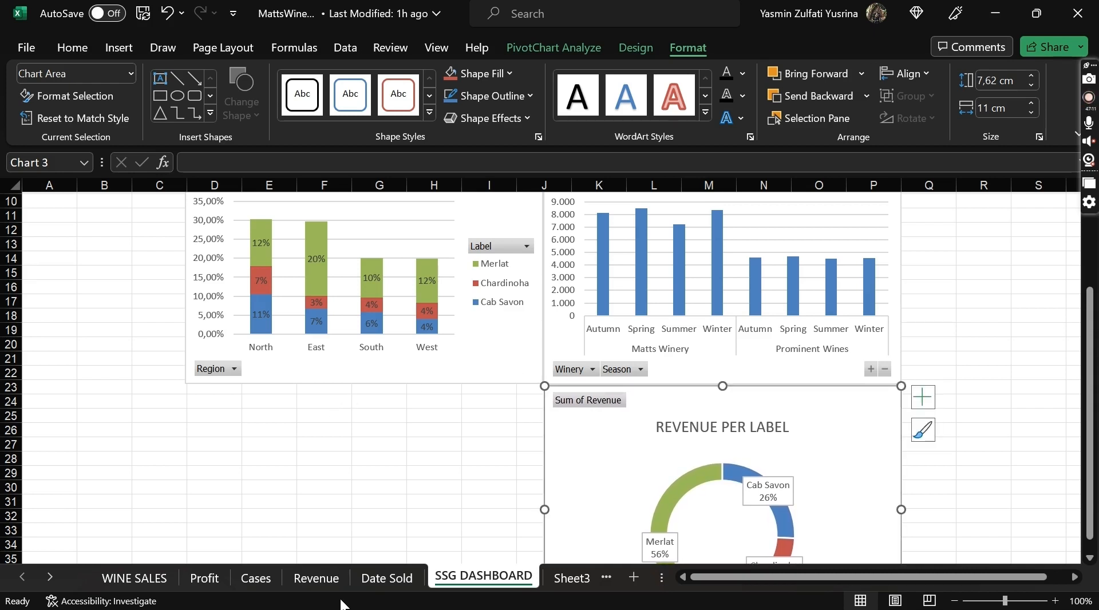
Step: Copy the CASE SOLD PER YEAR chart from the Date Sold sheet and paste it at cell D24 on the SSG DASHBOARD sheet
click(387, 578)
click(389, 236)
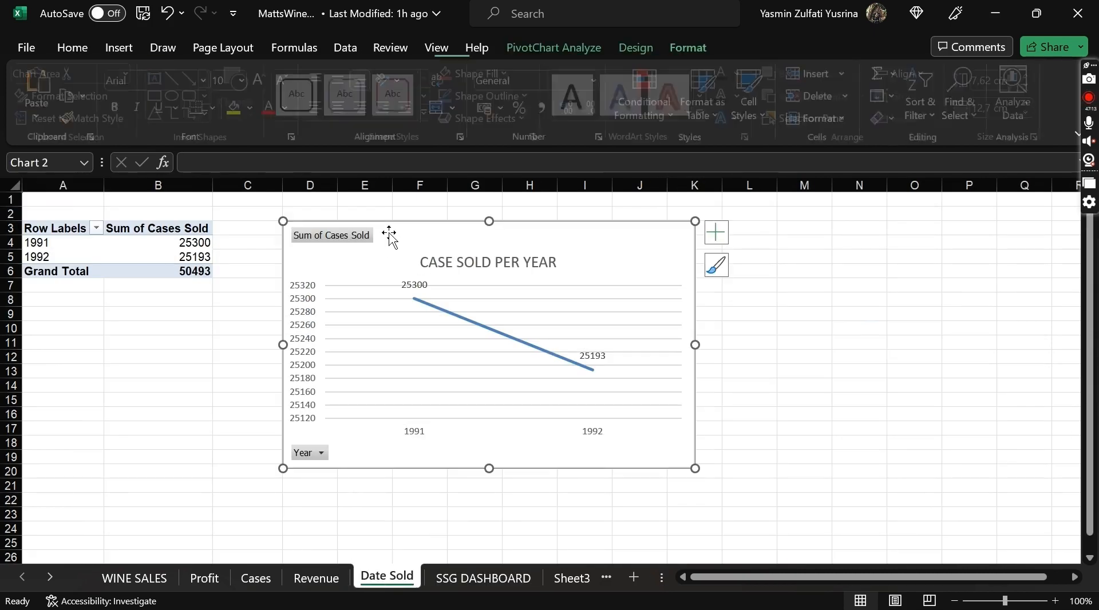
click(449, 583)
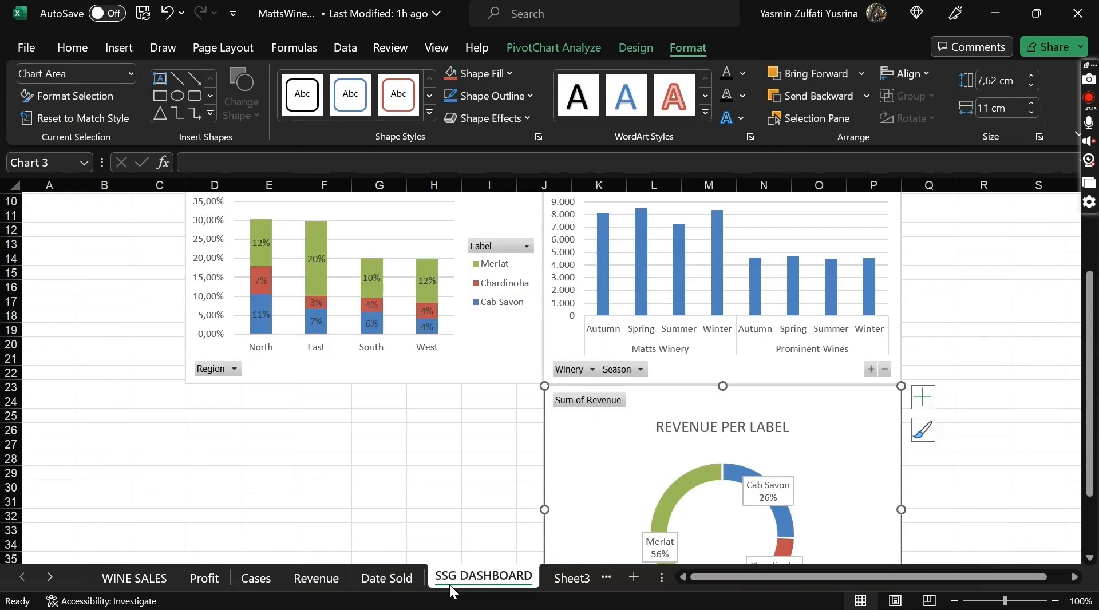
click(215, 401)
key(ctrl+v)
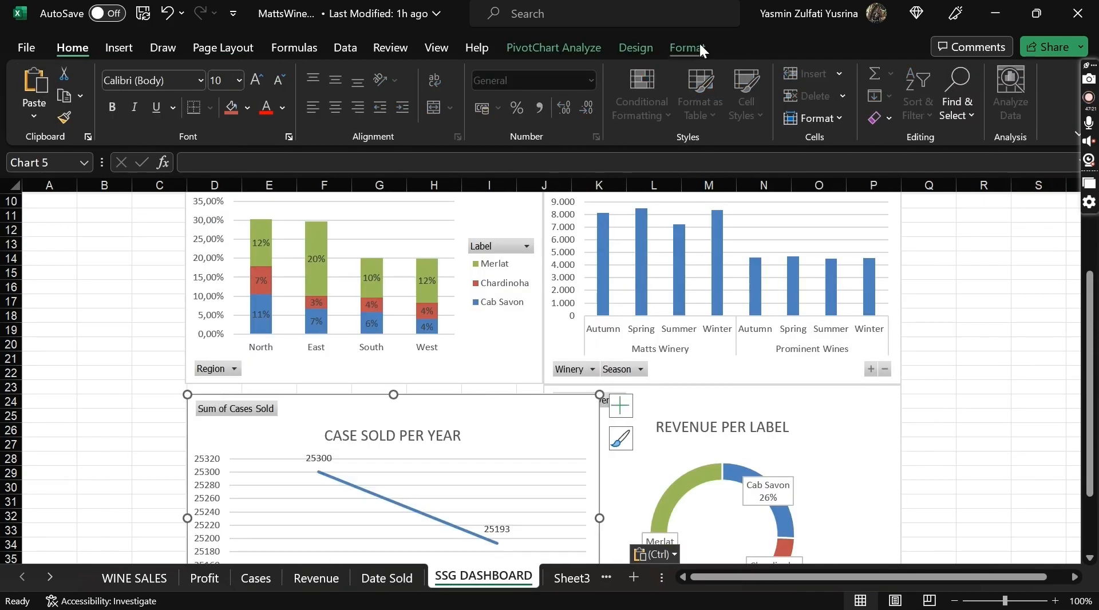
Step: Set the CASE SOLD PER YEAR chart's width to 11 cm and align it directly beneath the PROFIT chart
click(699, 48)
click(991, 109)
text(11)
key(Return)
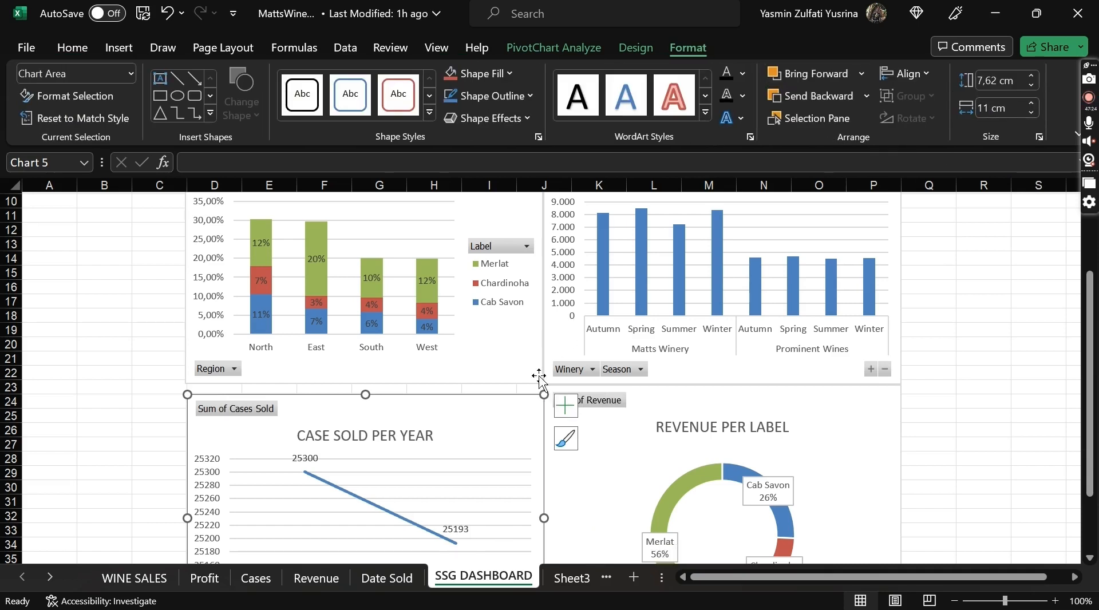
drag(504, 400, 505, 391)
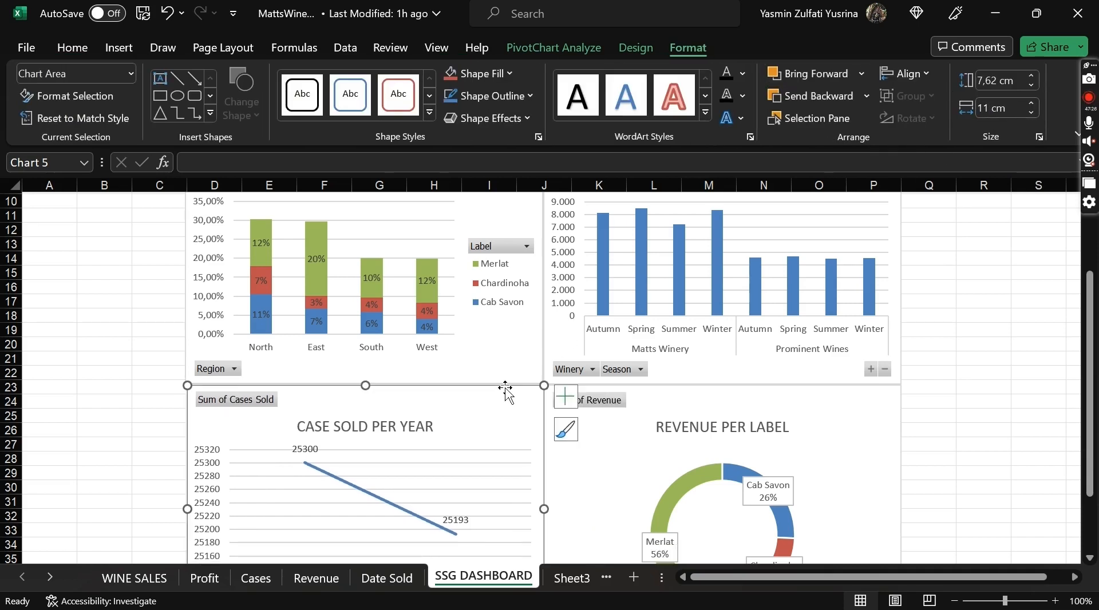
click(933, 408)
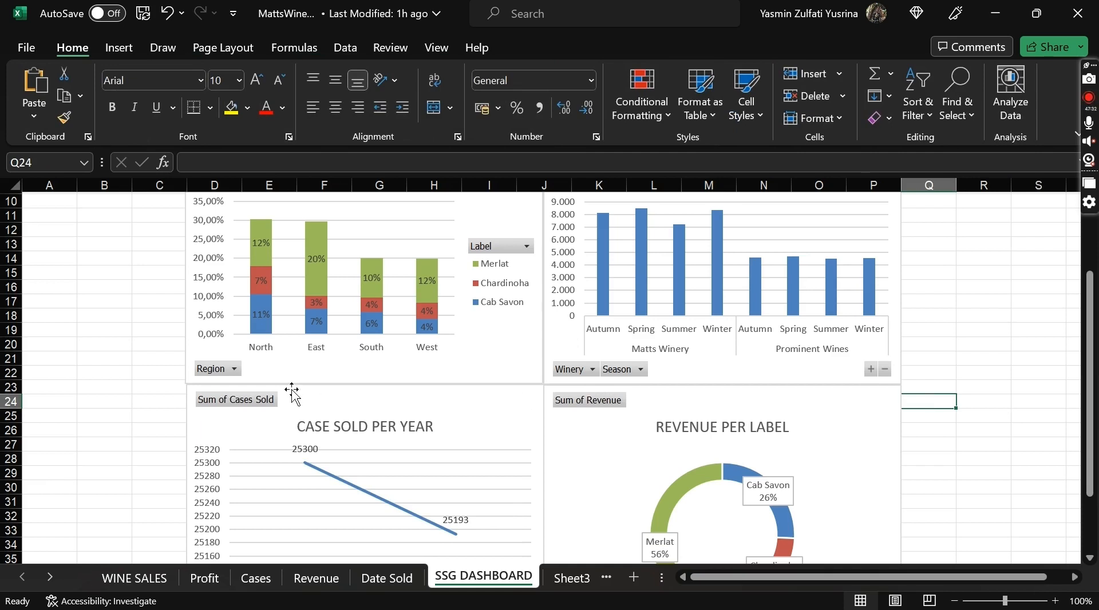
Step: On the Profit sheet, format the PROFIT chart's vertical axis percentages with 0 decimal places and close the formatting pane
scroll(292, 393, up, 2)
click(204, 302)
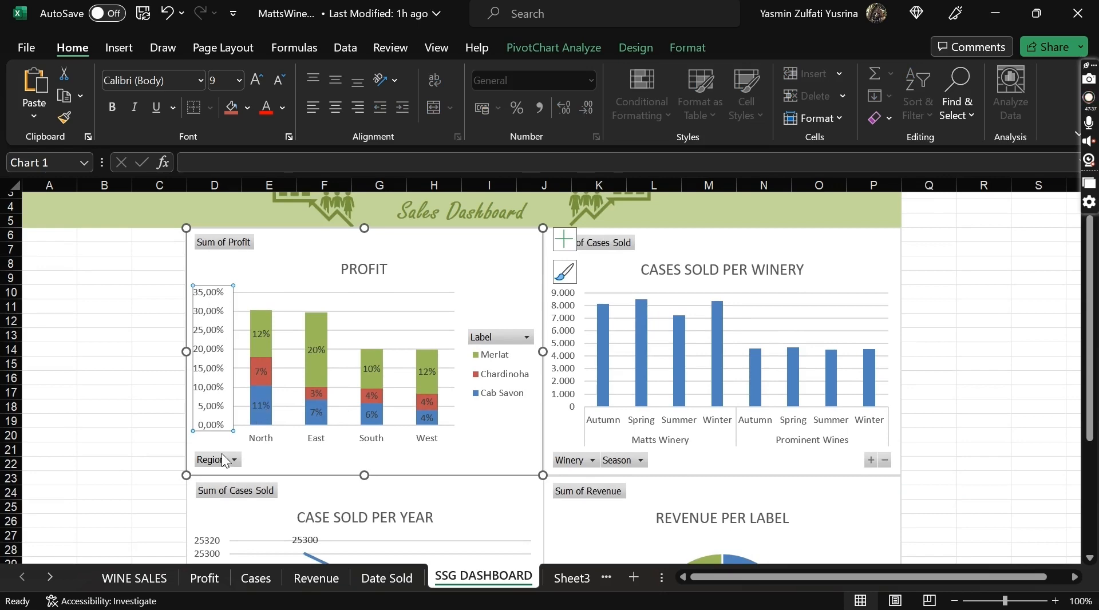
click(195, 579)
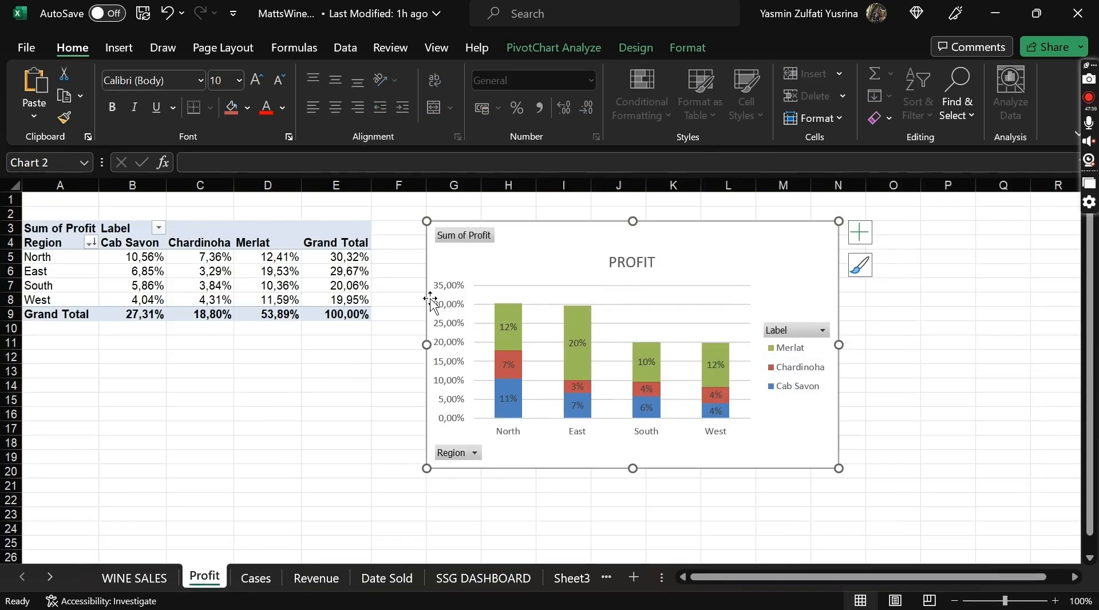
double_click(464, 307)
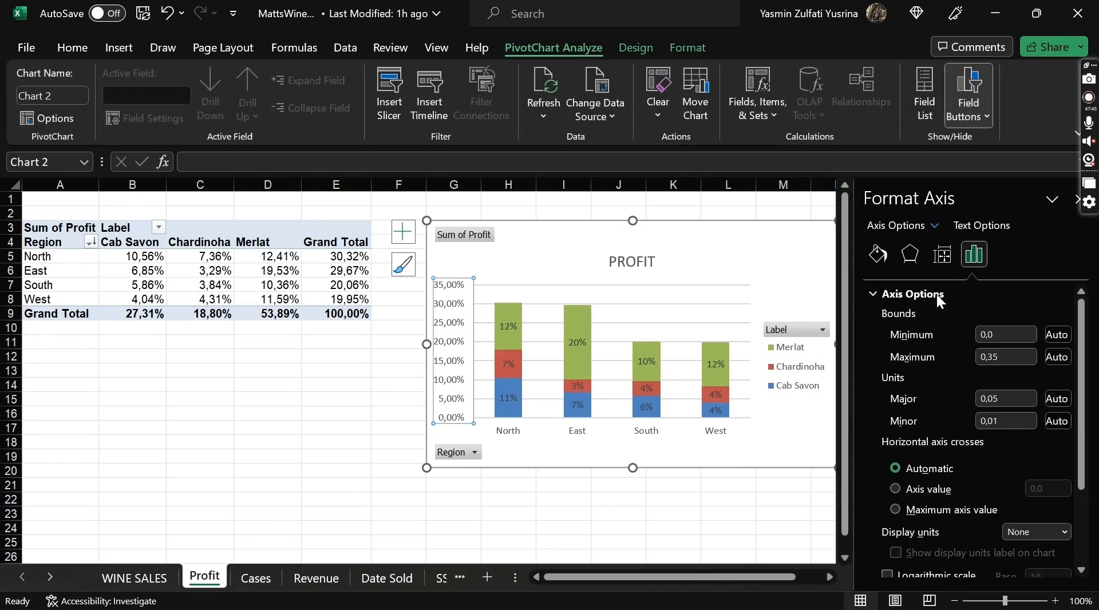
scroll(897, 383, down, 4)
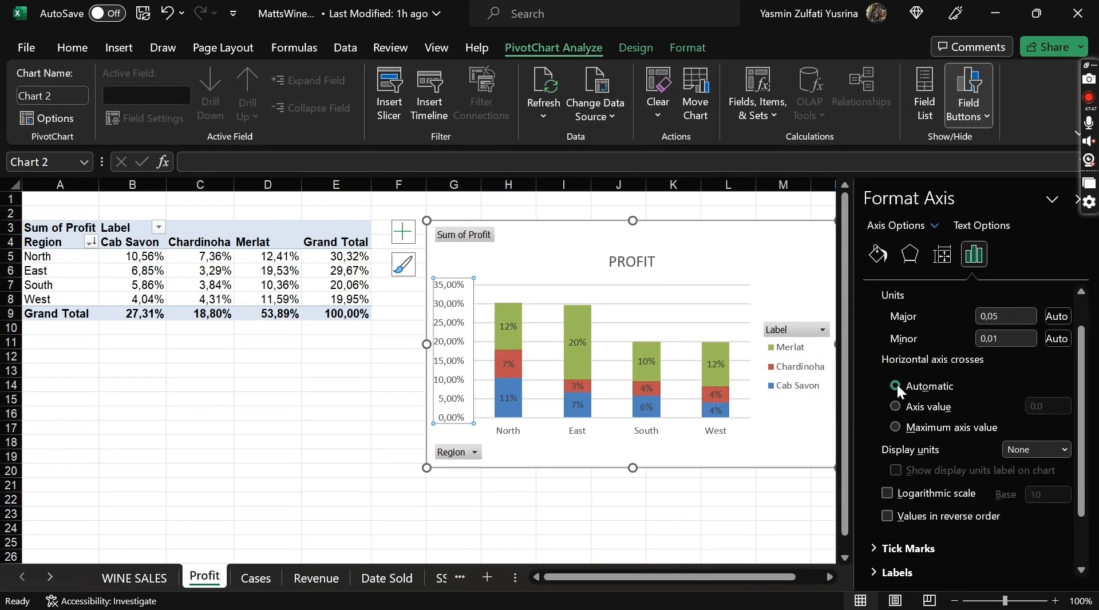
click(873, 565)
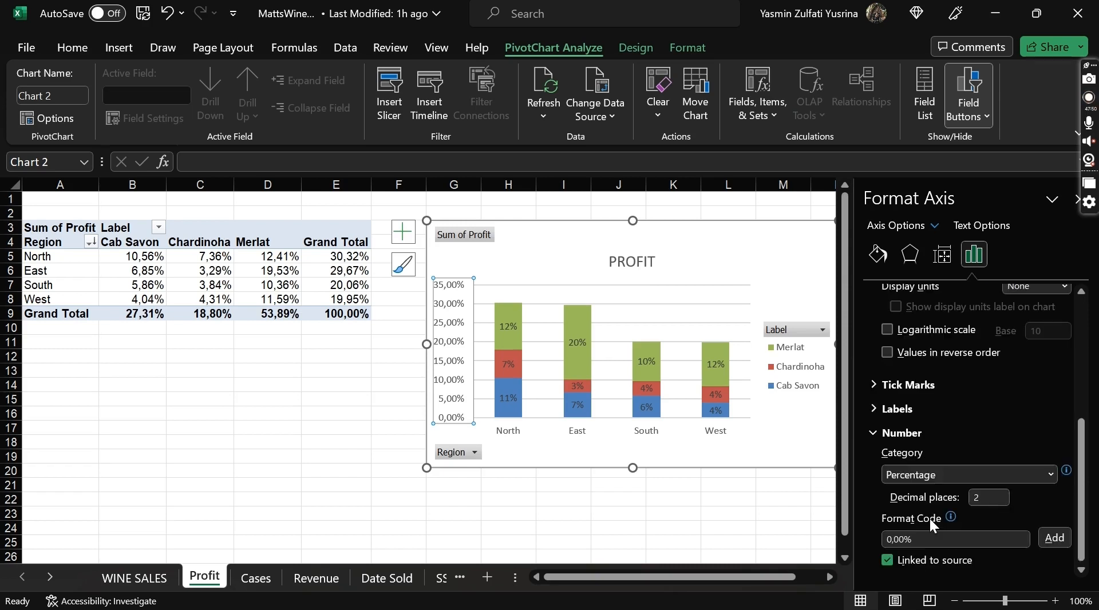
click(989, 497)
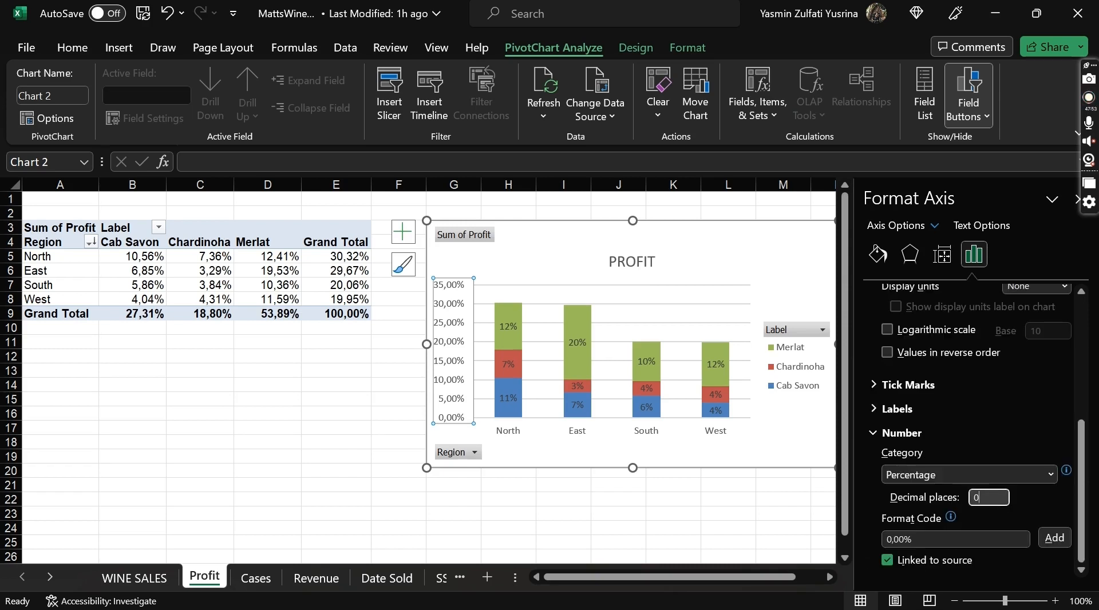
text(0)
key(Return)
click(1075, 199)
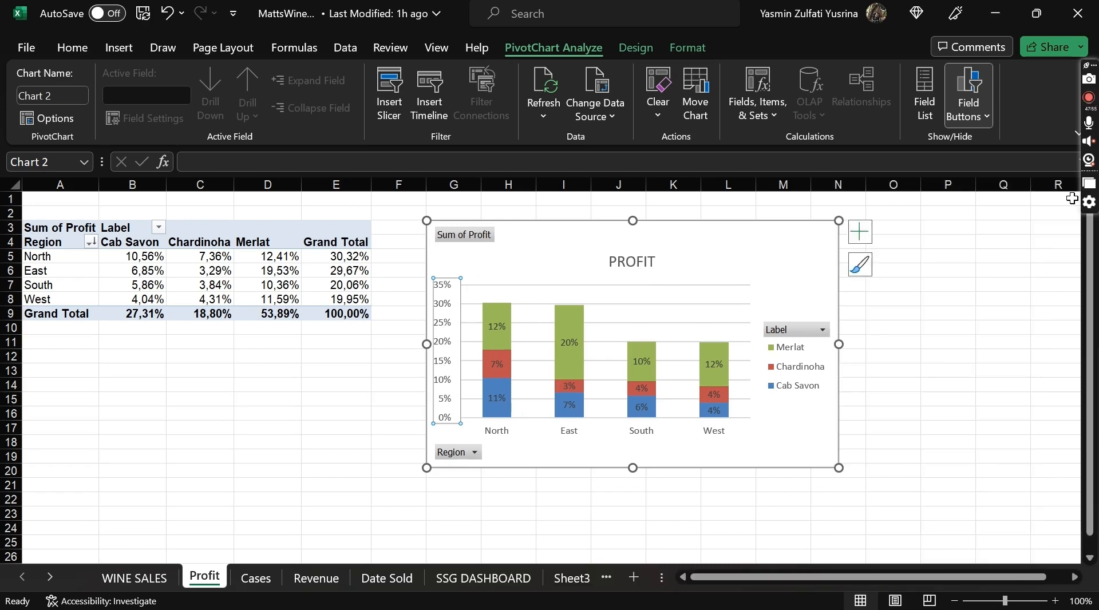
Step: Replace the PROFIT chart on the SSG DASHBOARD sheet with a new copy of the reformatted chart from the Profit sheet
click(511, 246)
key(ctrl+c)
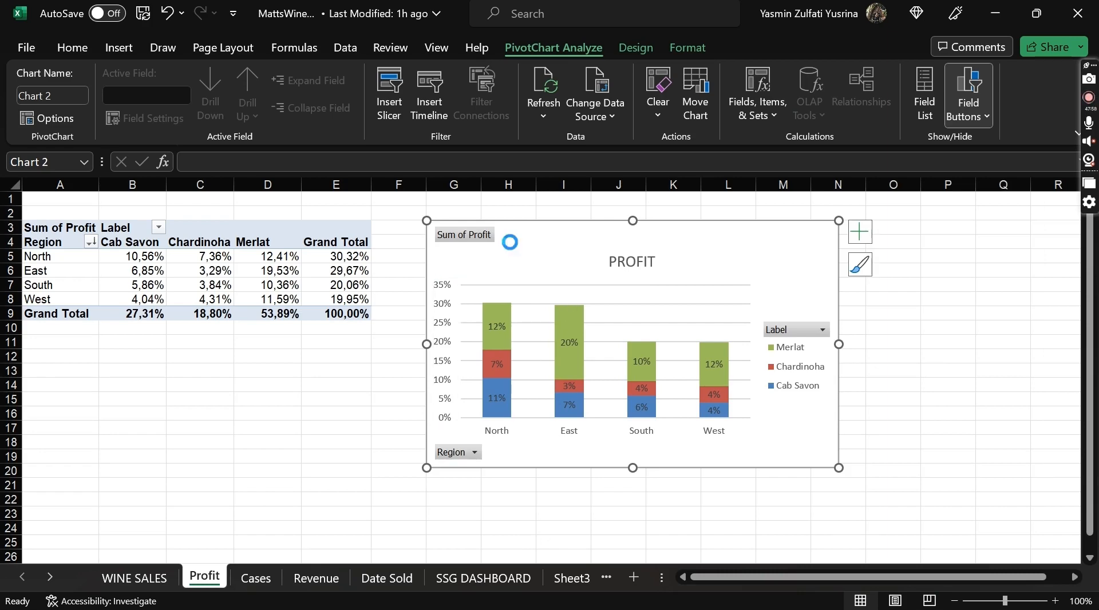
click(497, 583)
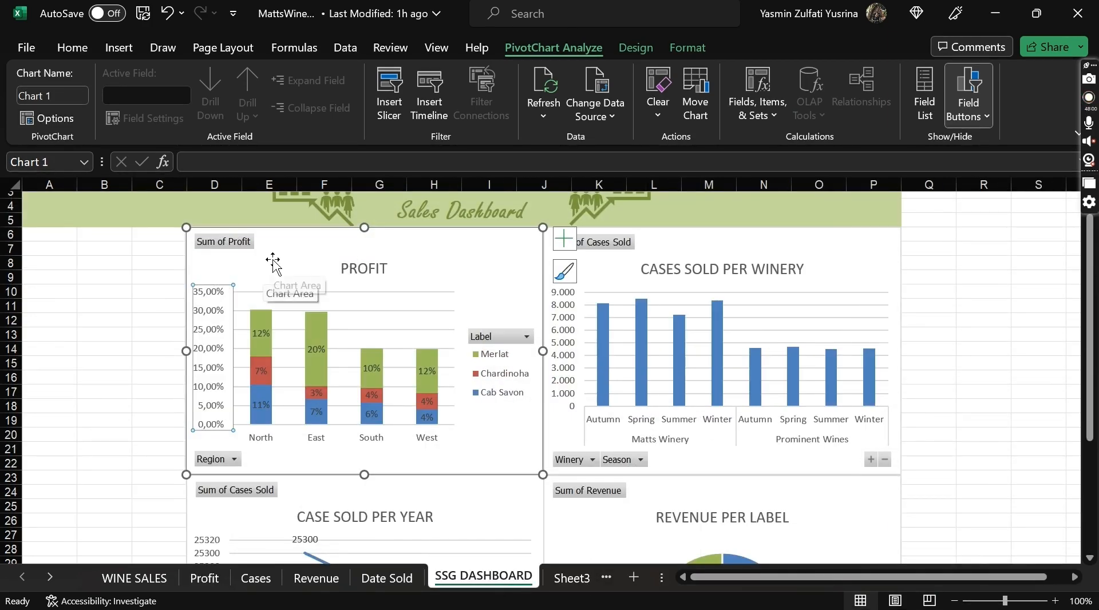
key(Delete)
key(ctrl+v)
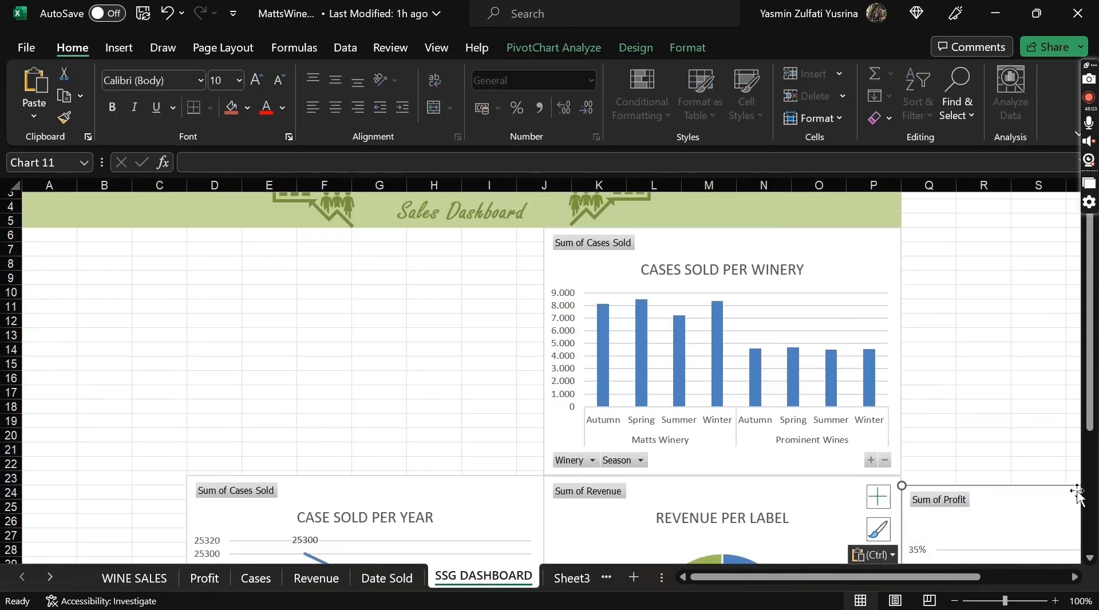
Step: Set the new PROFIT chart's width to 11 cm and fit it below the banner beside the CASES SOLD PER WINERY chart
drag(1076, 492, 254, 245)
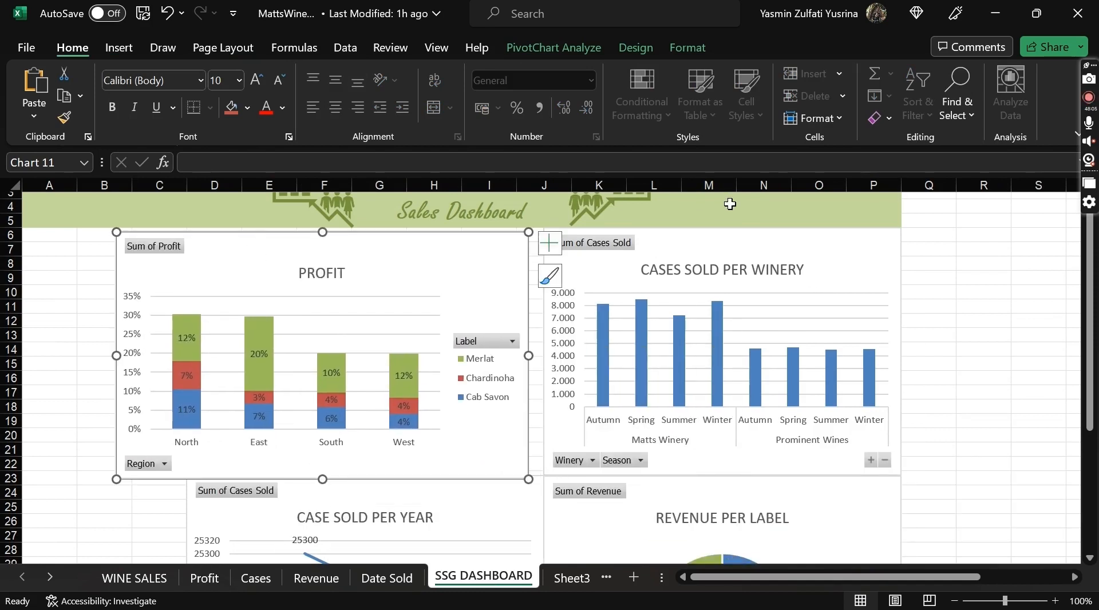
click(664, 47)
triple_click(1002, 107)
text(11)
key(Return)
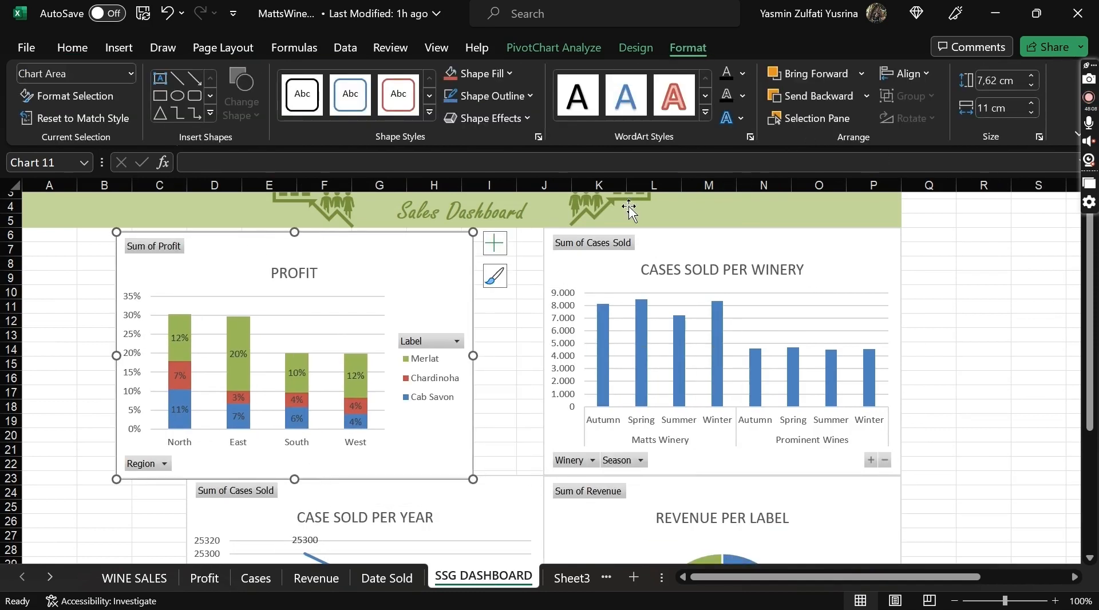
drag(454, 238, 523, 238)
click(98, 296)
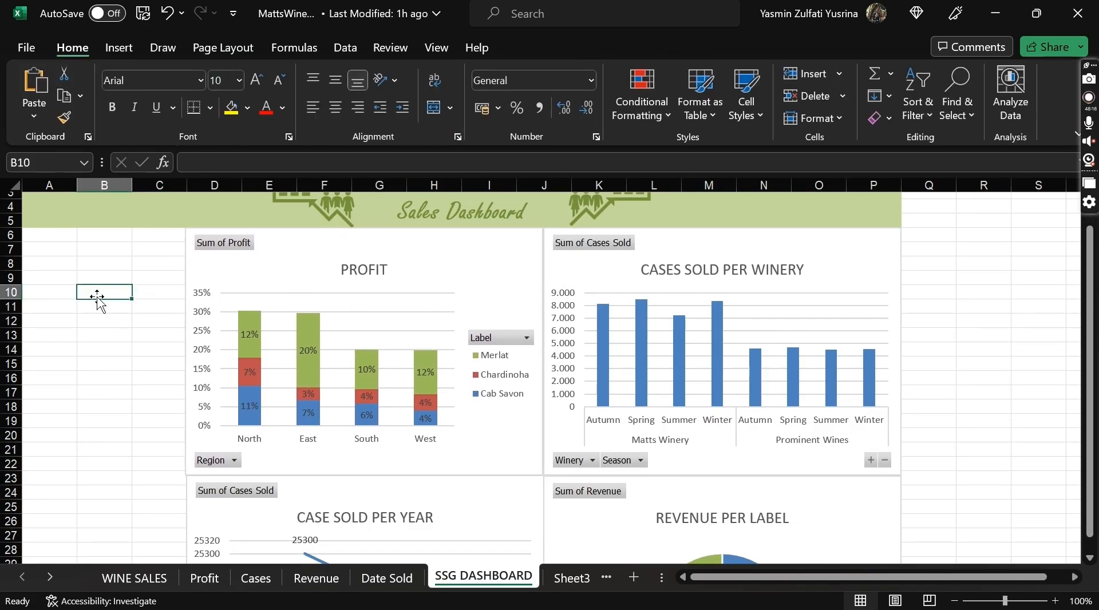
Step: Review the dashboard's charts, compare them with the Complete SSG dashboard figure in the Acrobat Reader guide, and read the instructions below the figure
scroll(97, 297, up, 1)
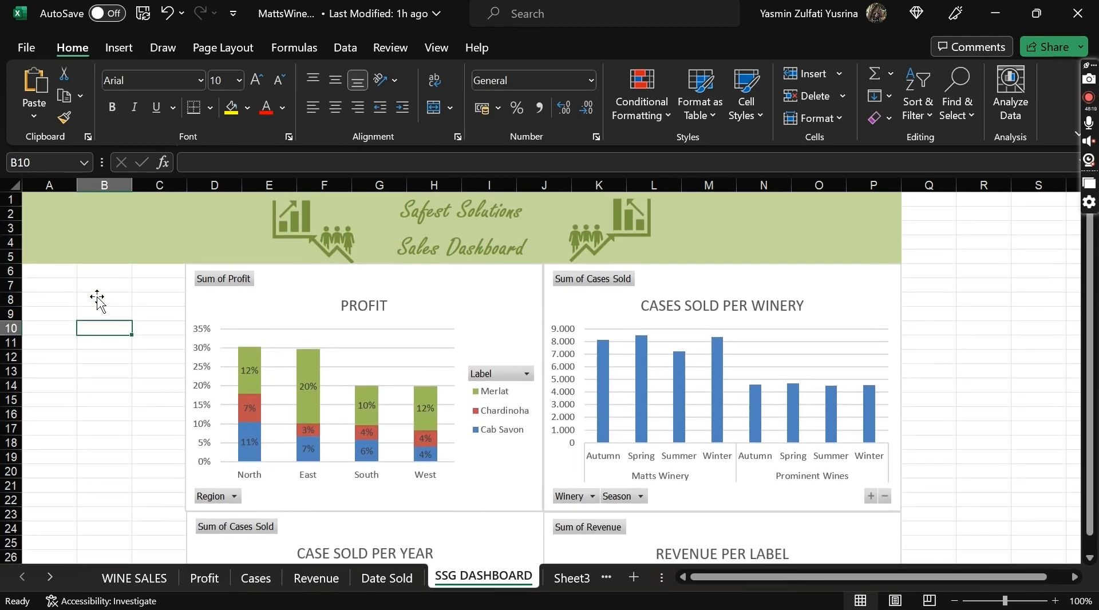
scroll(98, 297, down, 8)
scroll(97, 296, up, 8)
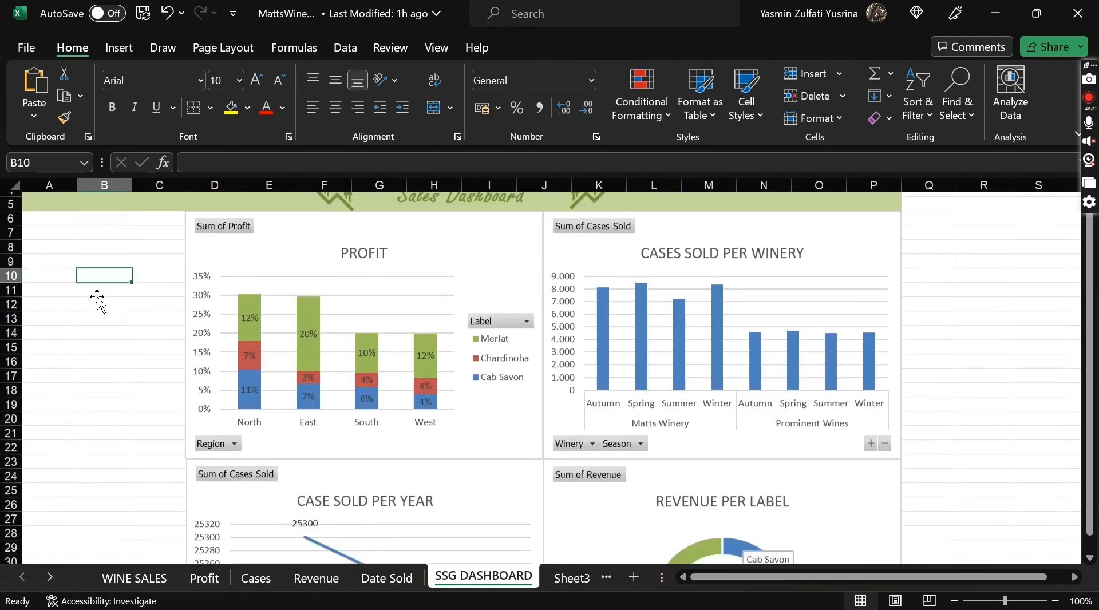
scroll(97, 296, down, 5)
scroll(98, 300, up, 6)
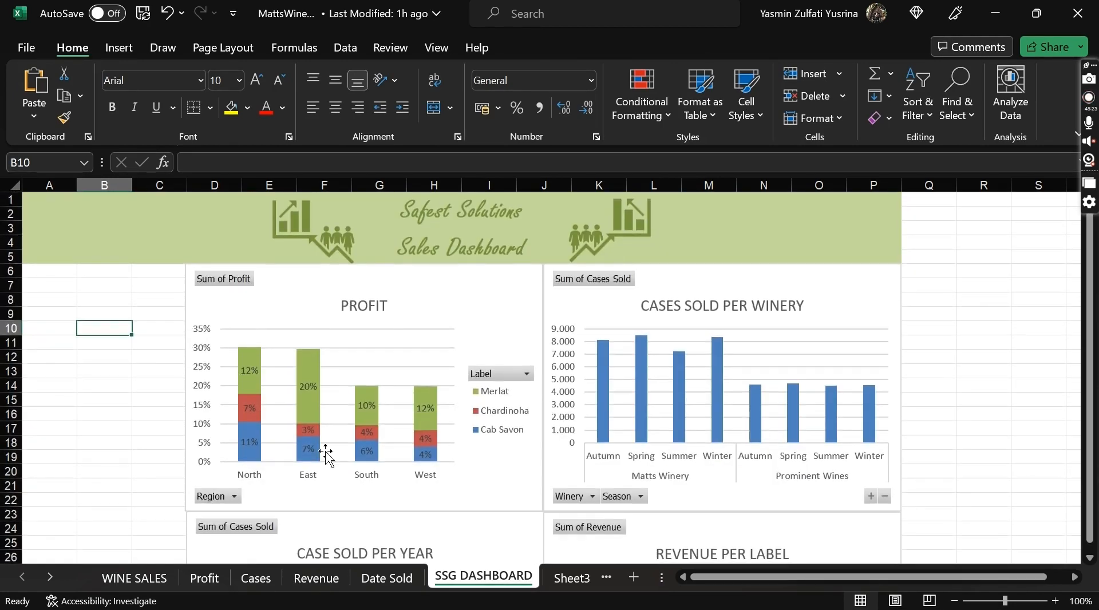
key(super)
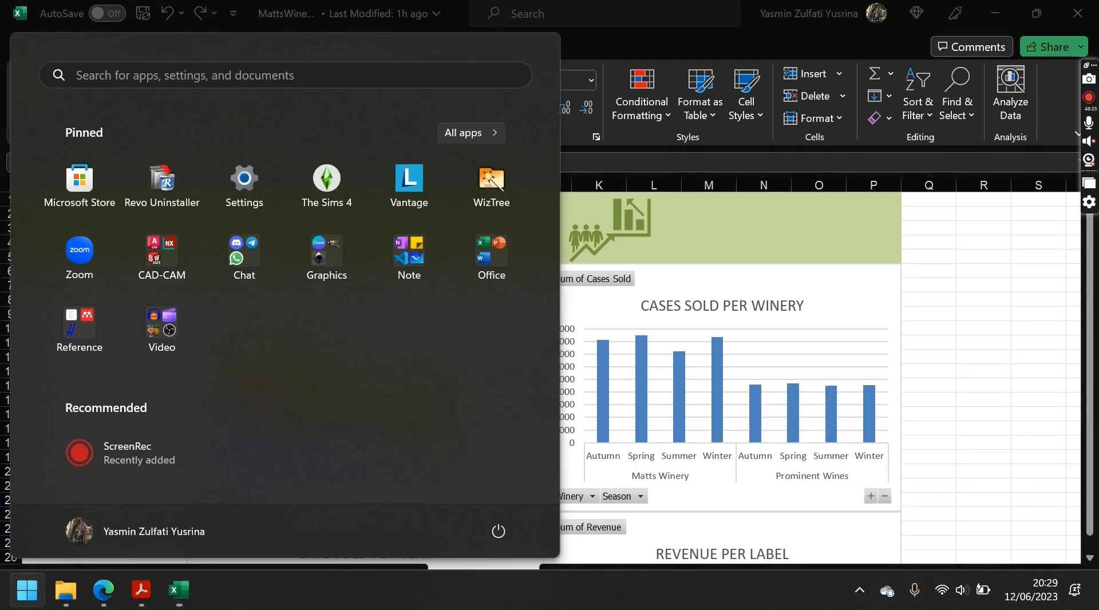
click(140, 595)
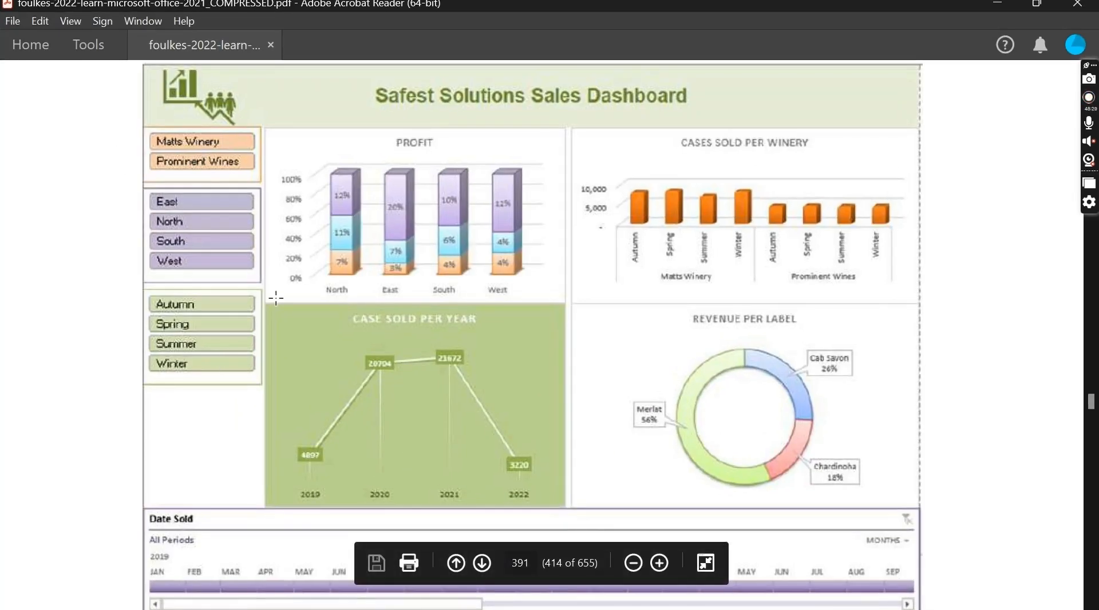
scroll(279, 278, down, 2)
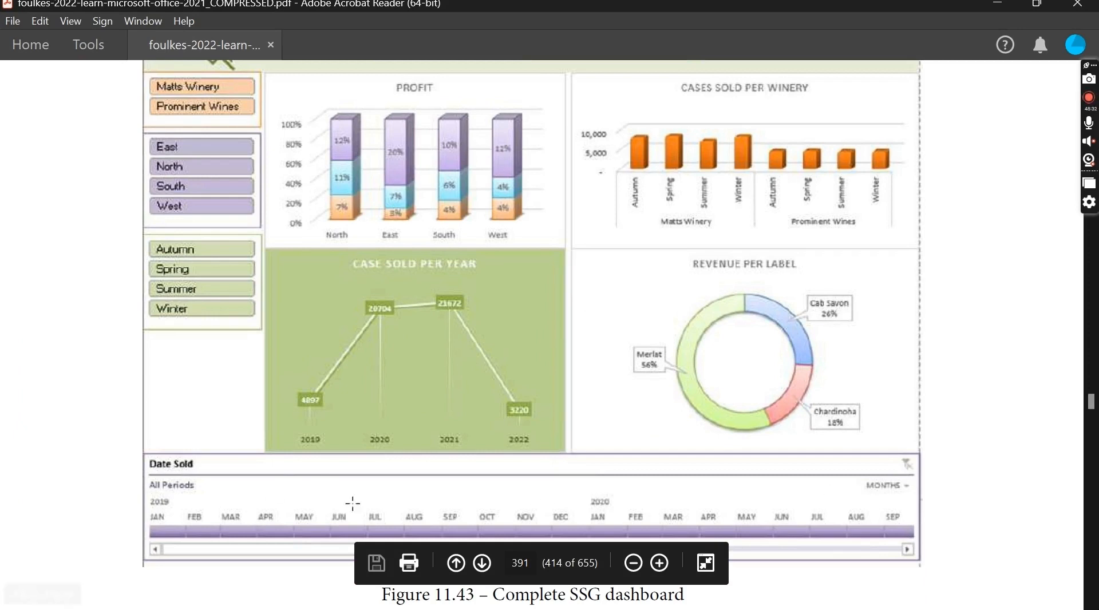
scroll(563, 377, up, 2)
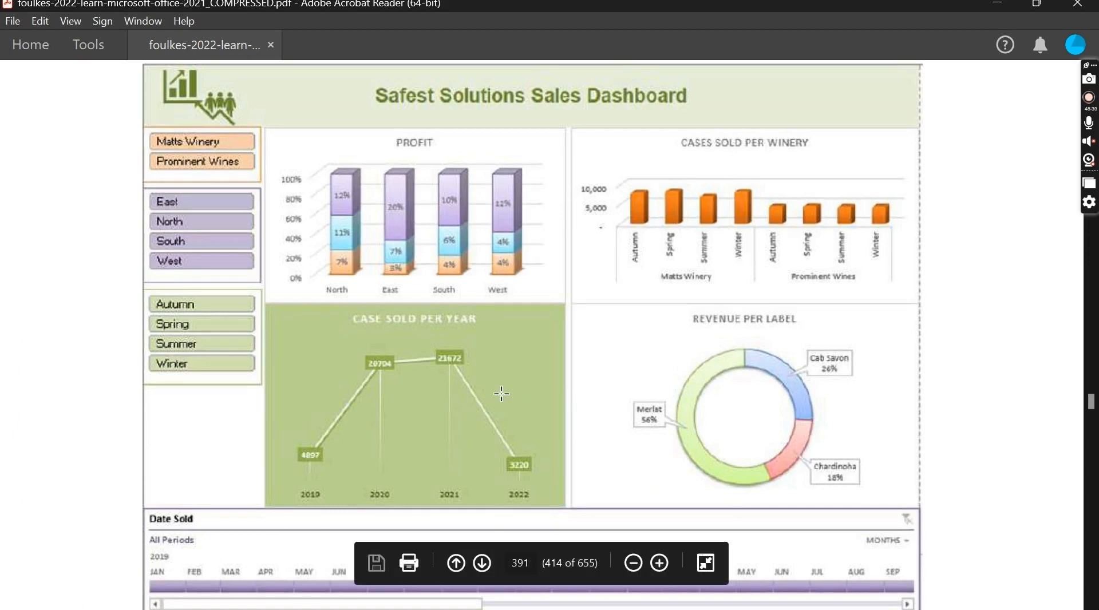
scroll(502, 394, down, 1)
scroll(502, 393, up, 12)
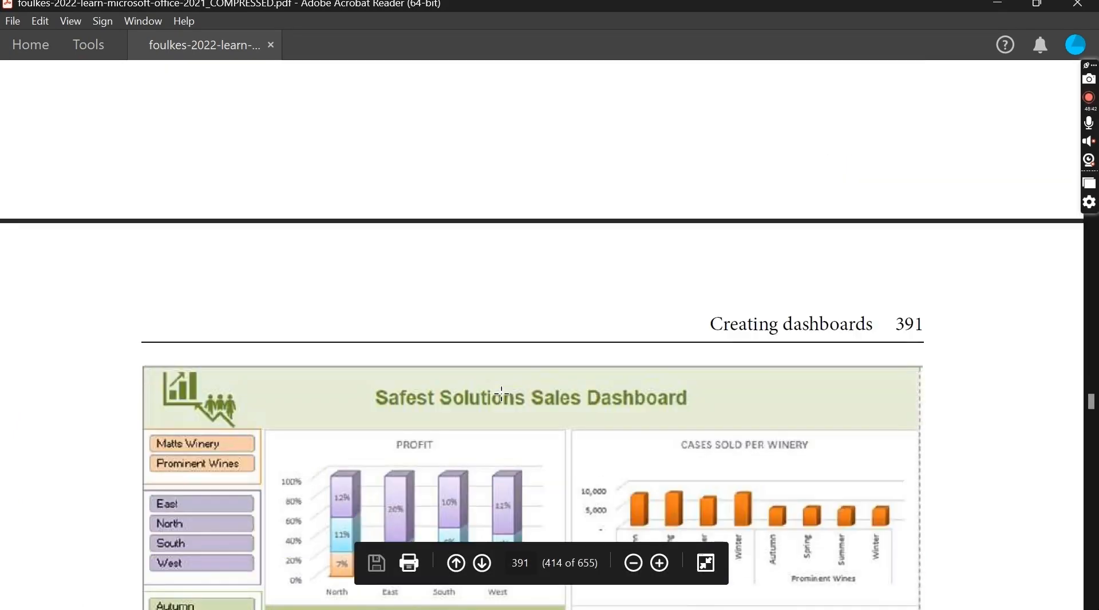
scroll(502, 393, down, 10)
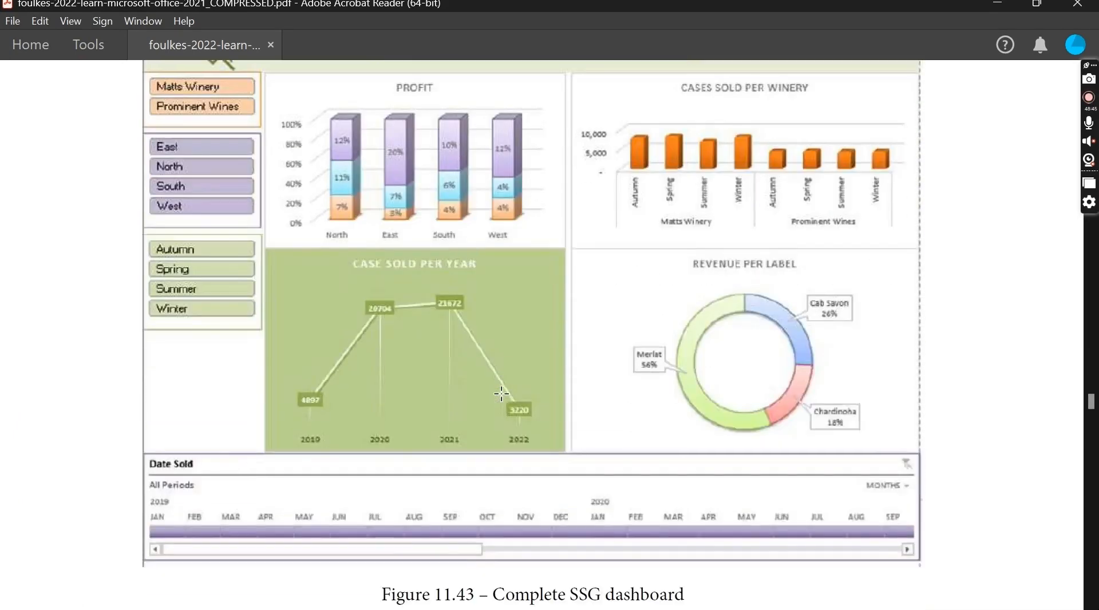
scroll(502, 393, down, 1)
scroll(308, 435, down, 6)
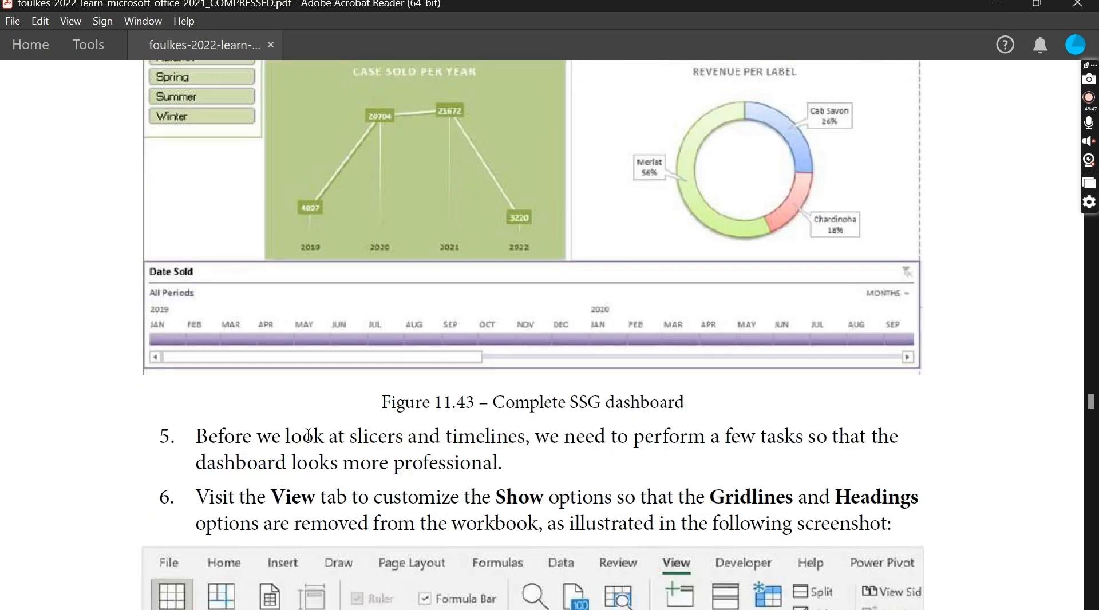
scroll(325, 401, down, 3)
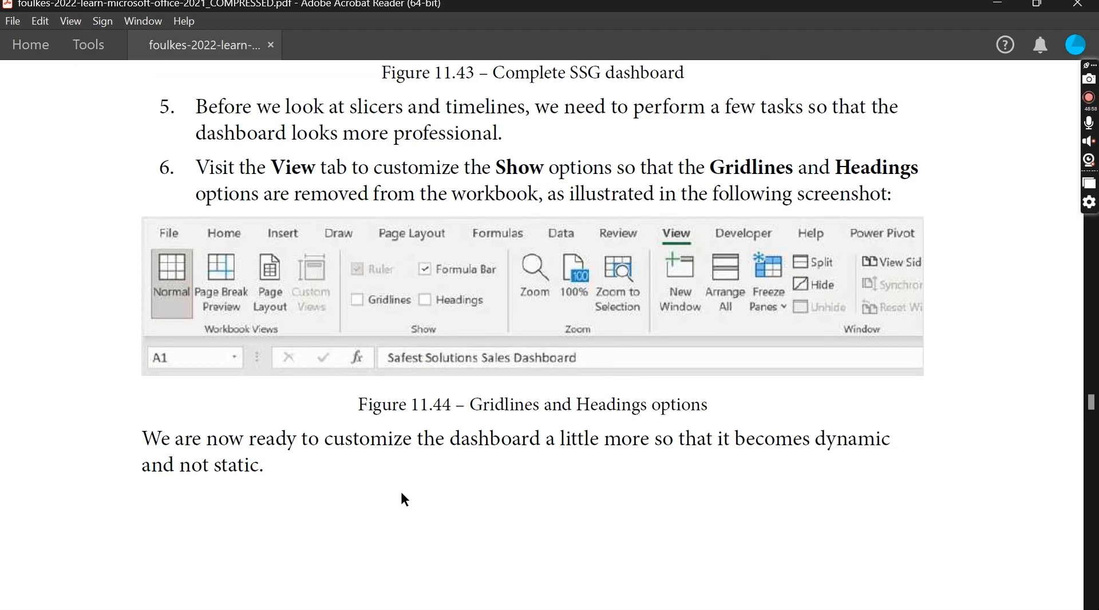
Step: Switch back to Excel and hide the gridlines and headings on the SSG DASHBOARD sheet
key(super)
click(177, 590)
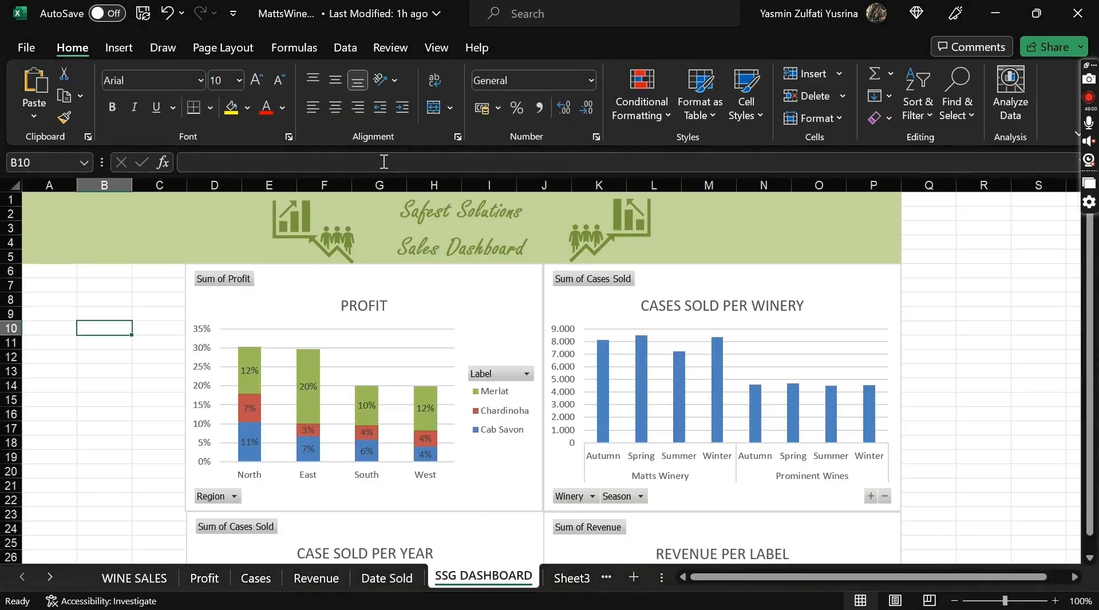
click(430, 48)
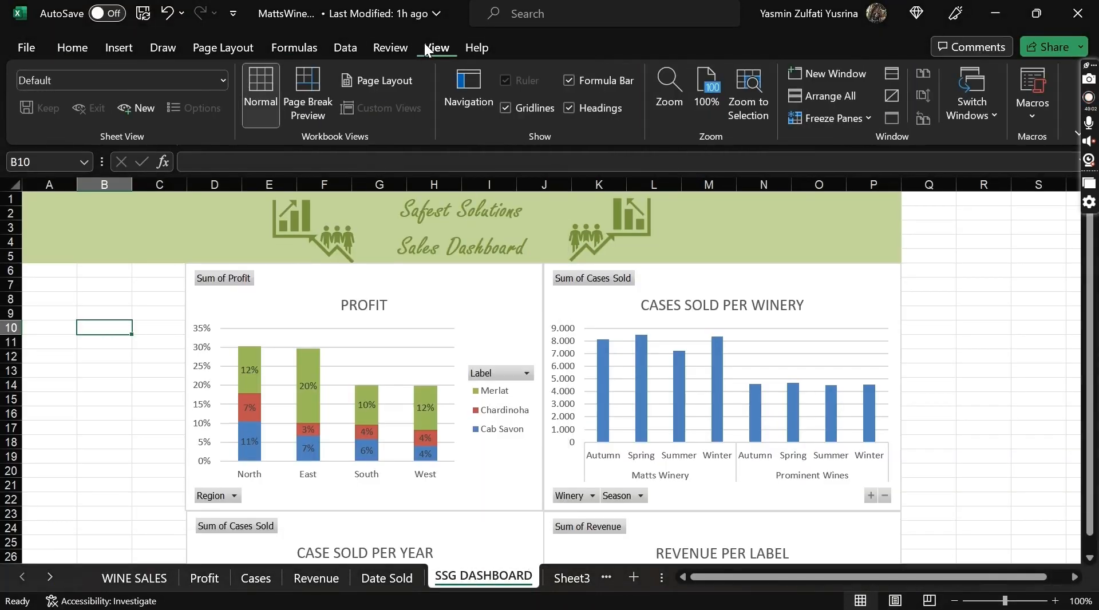
click(506, 109)
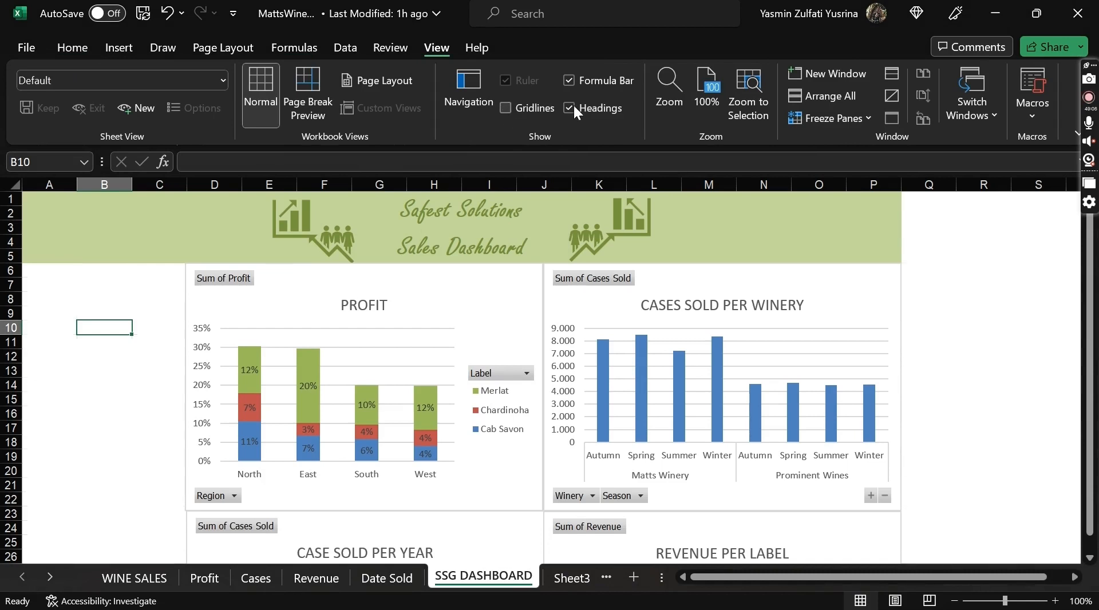
click(509, 109)
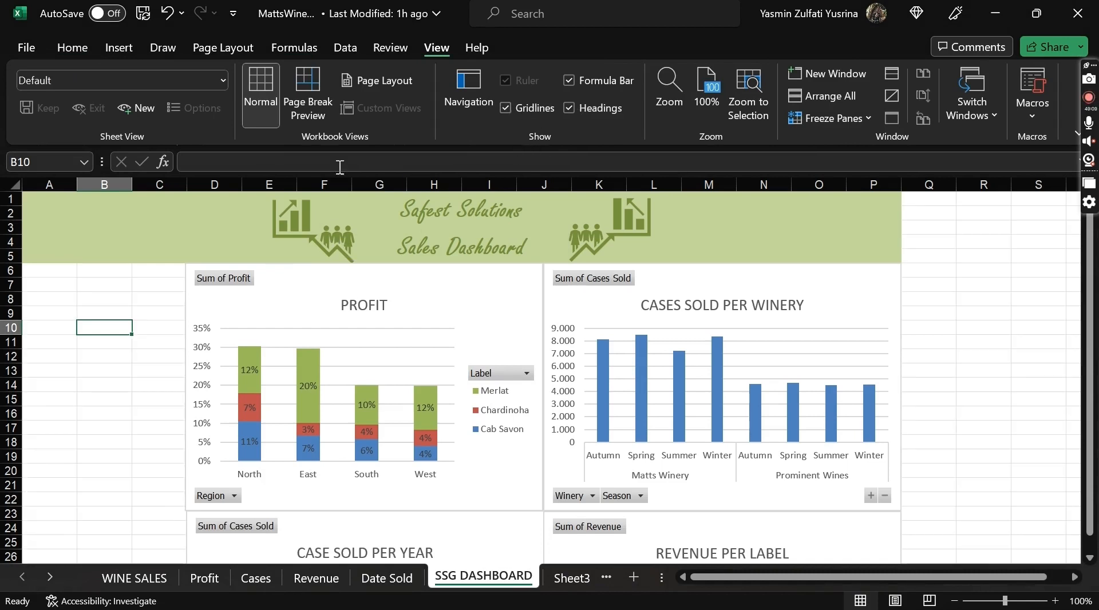
click(503, 108)
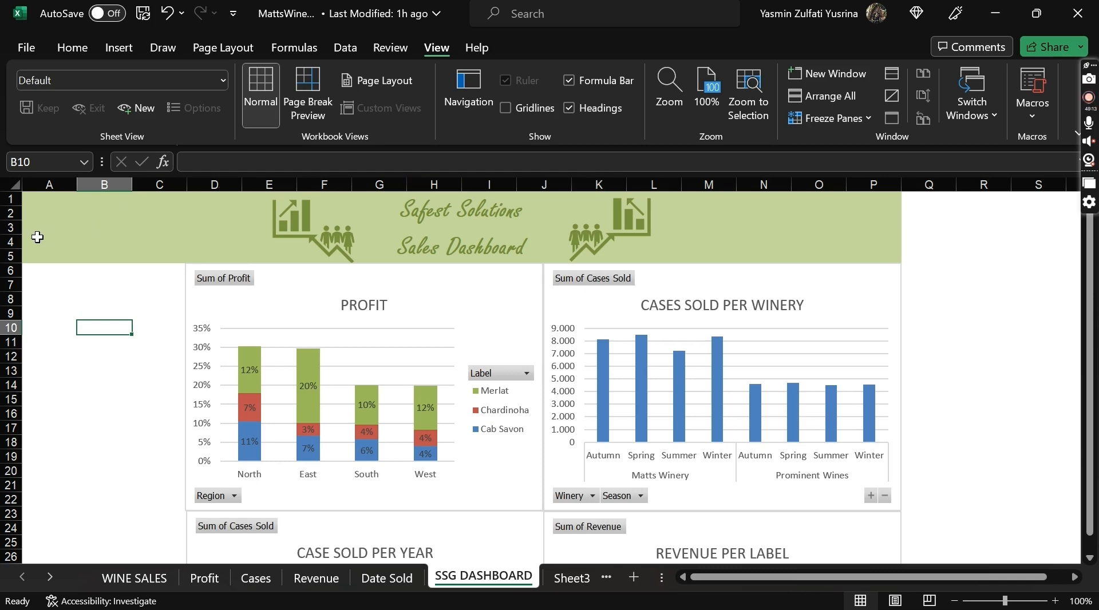
click(566, 108)
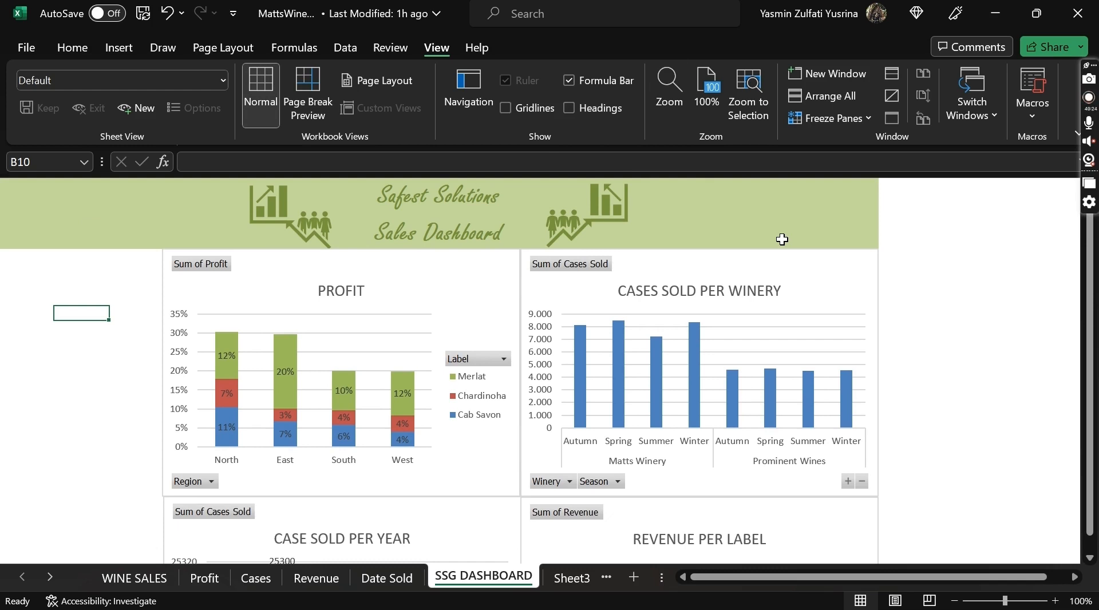
Step: Start inserting slicers for the PROFIT chart and select the Season, Winery and Region fields
click(280, 264)
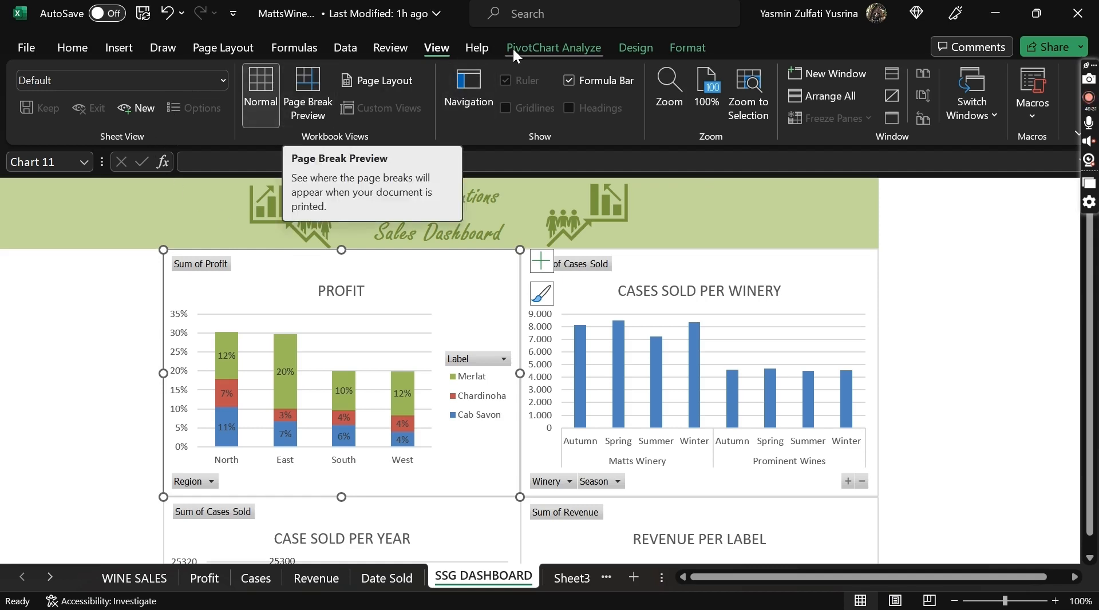
click(577, 48)
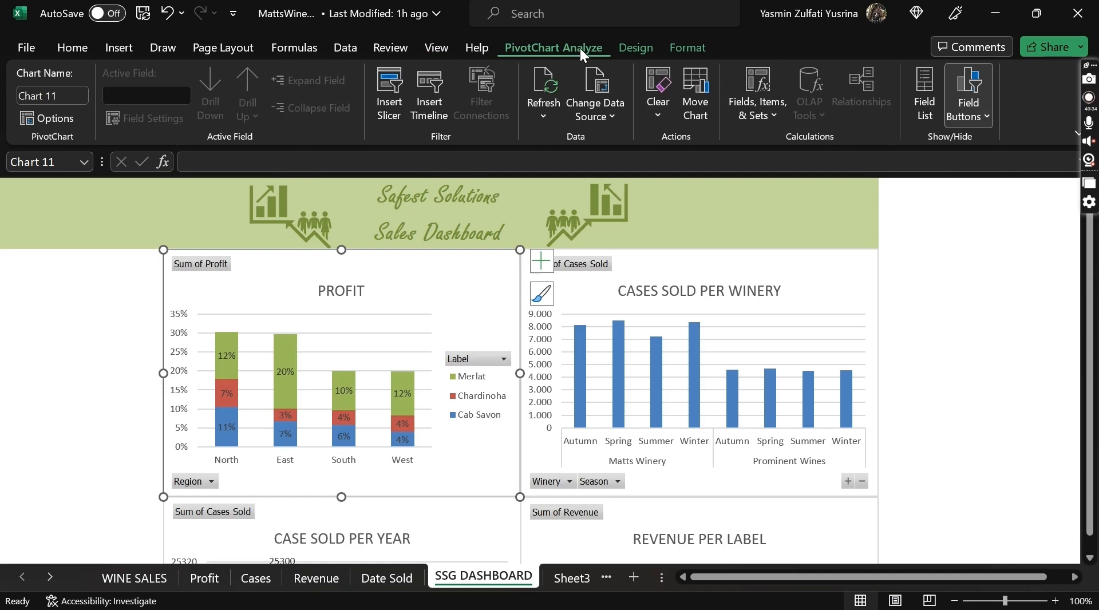
click(398, 97)
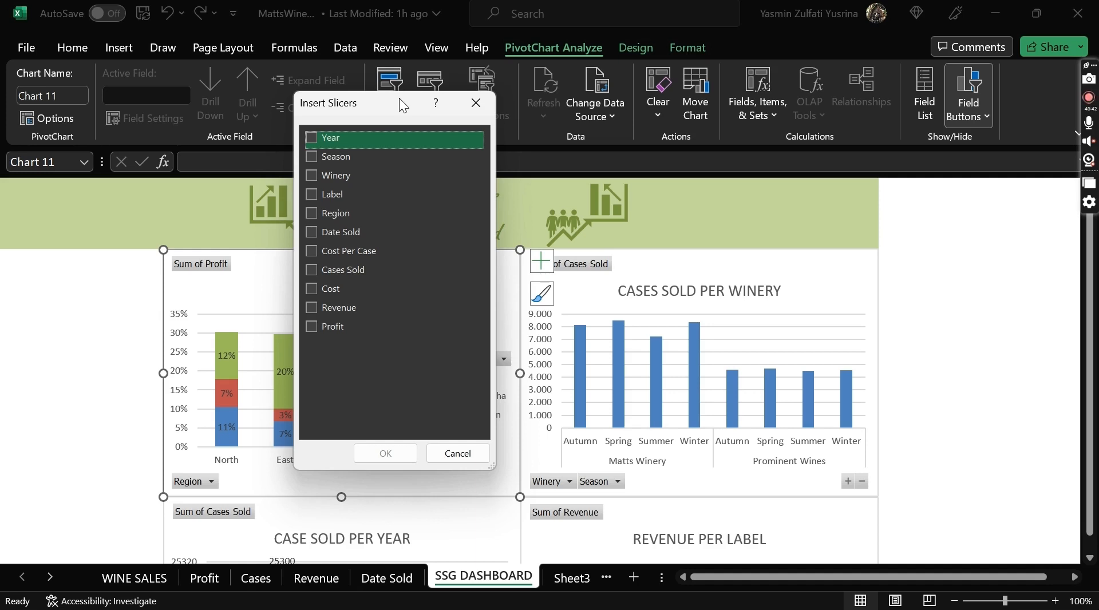
click(311, 176)
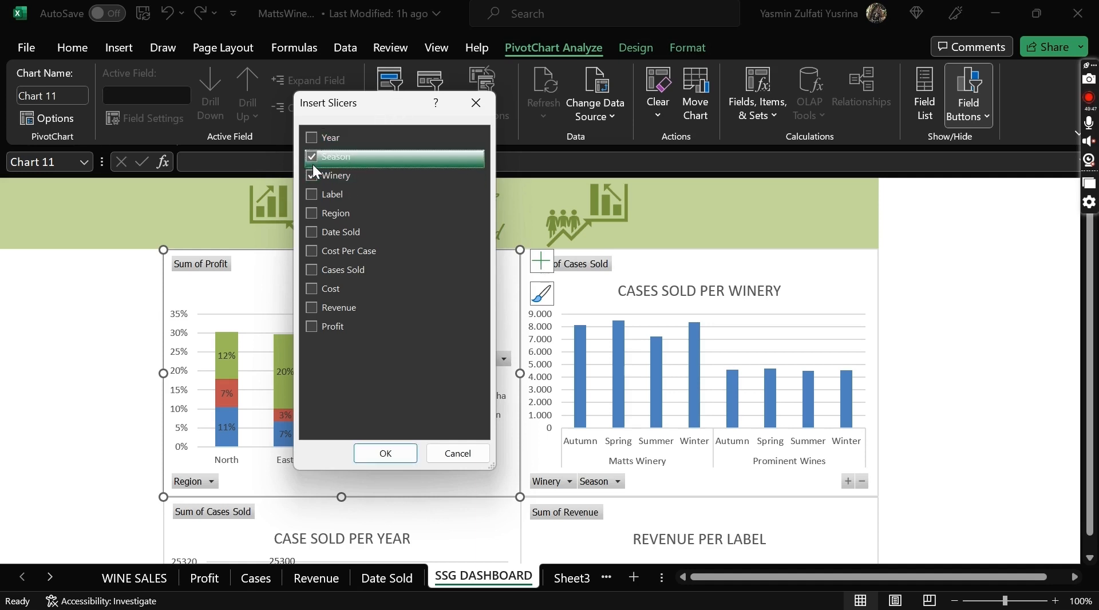
click(309, 213)
Step: Close the browser window, check the slicers in the guide's dashboard figure in Acrobat Reader, and return to Excel
key(super)
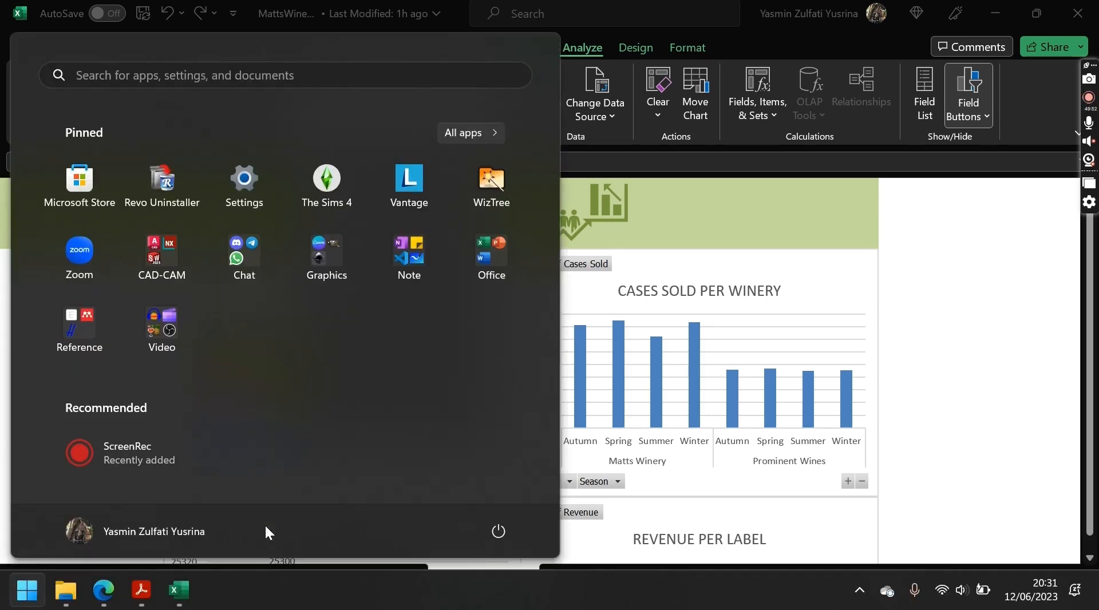
click(111, 596)
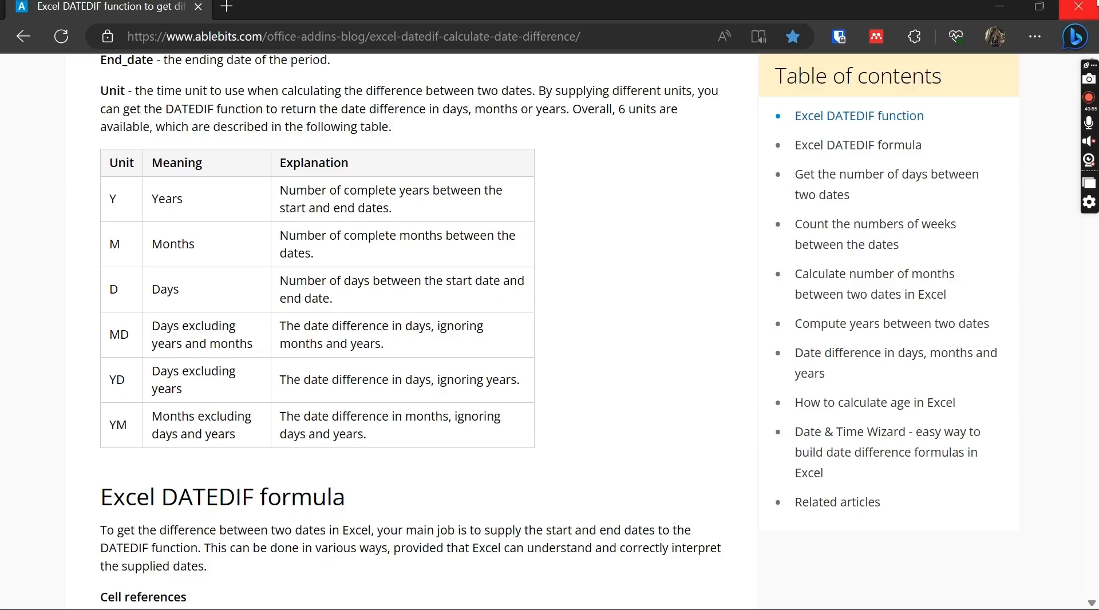
click(1079, 7)
click(143, 597)
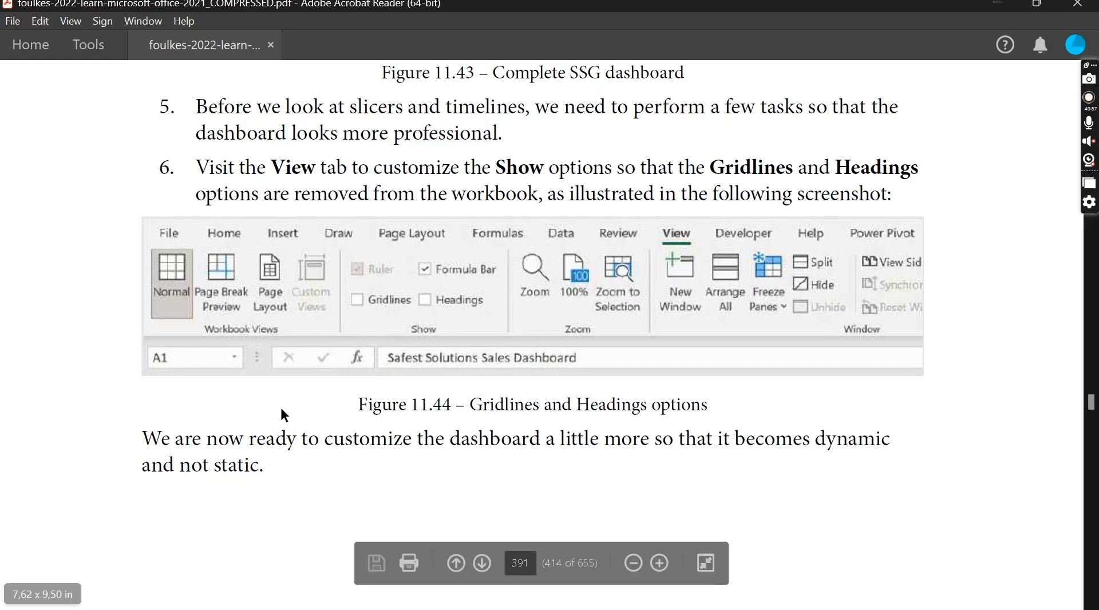
scroll(280, 408, up, 10)
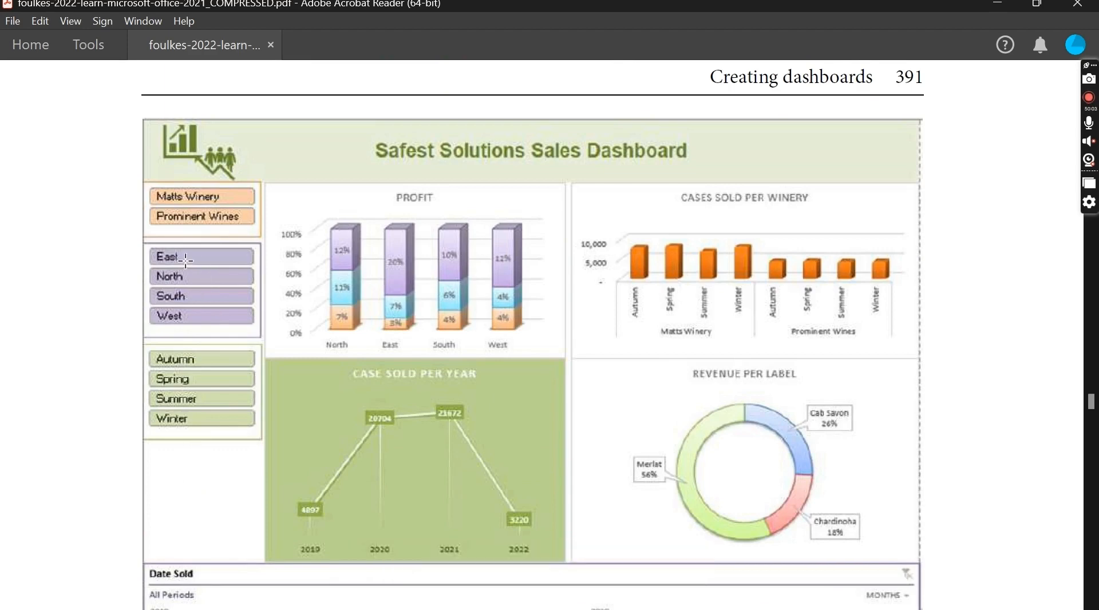
key(super)
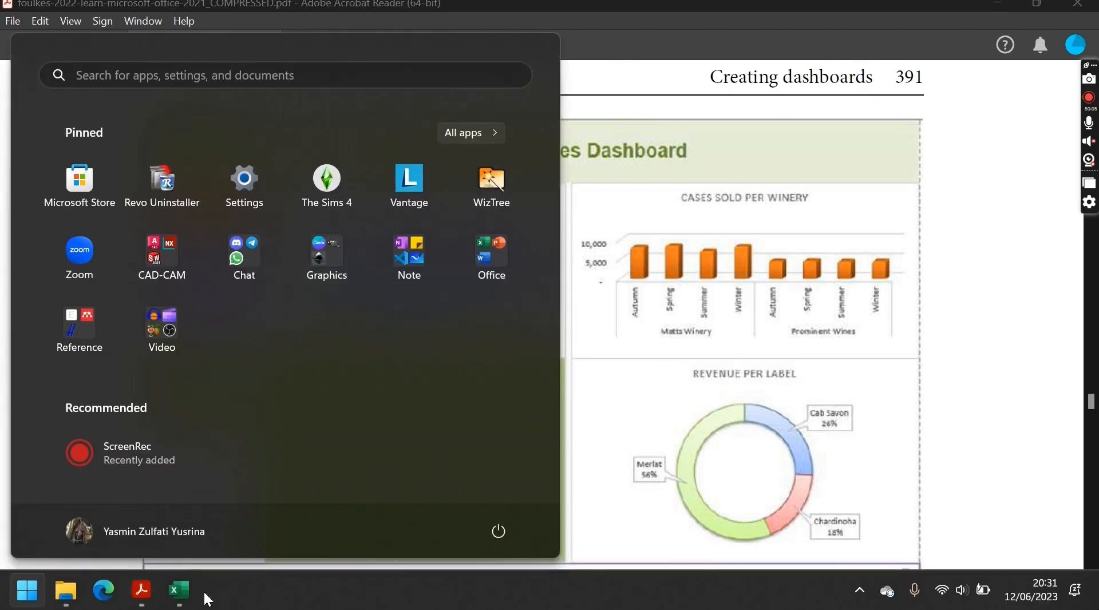
click(179, 590)
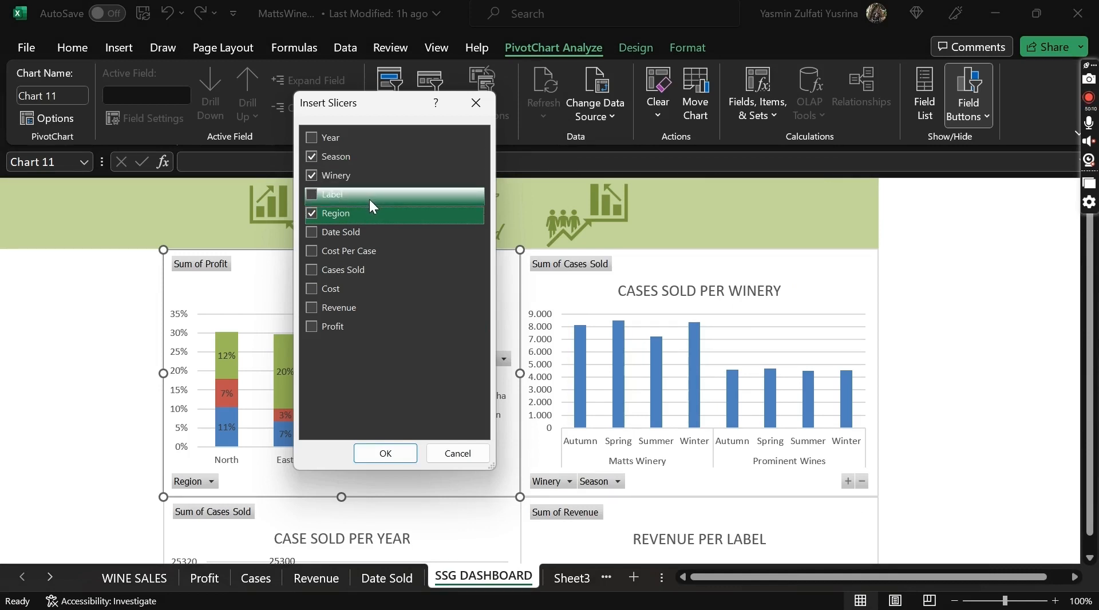
Step: Insert the selected slicers, move Region off the stack, and place the Winery slicer beside the PROFIT chart beneath the banner
click(382, 453)
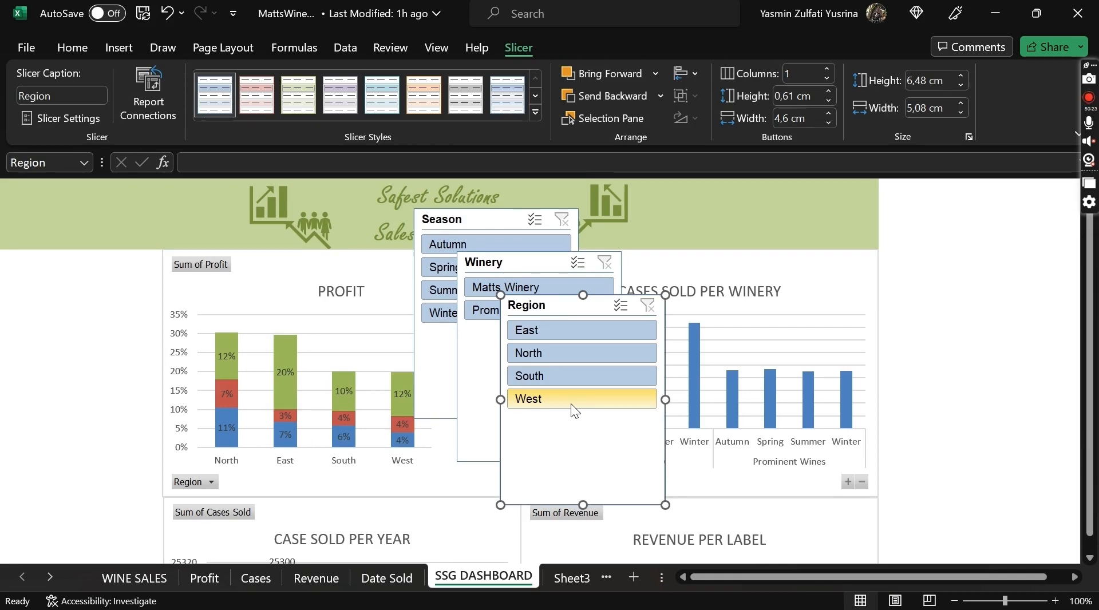
drag(569, 441, 629, 476)
drag(483, 365, 35, 367)
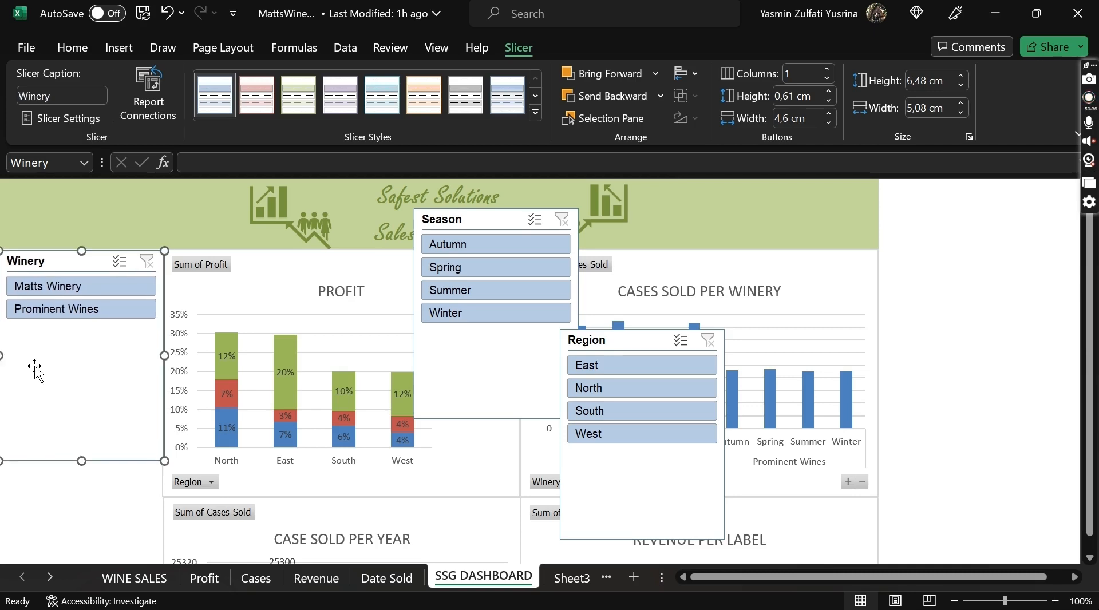
Step: Set the Winery slicer's height to 2 cm
click(928, 75)
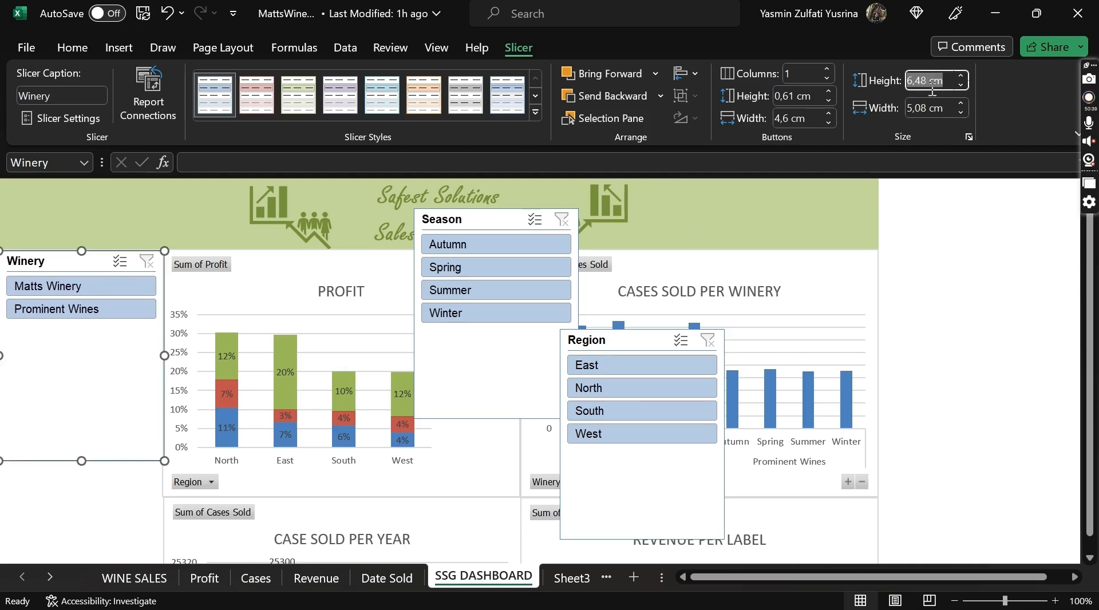
text(2)
key(Return)
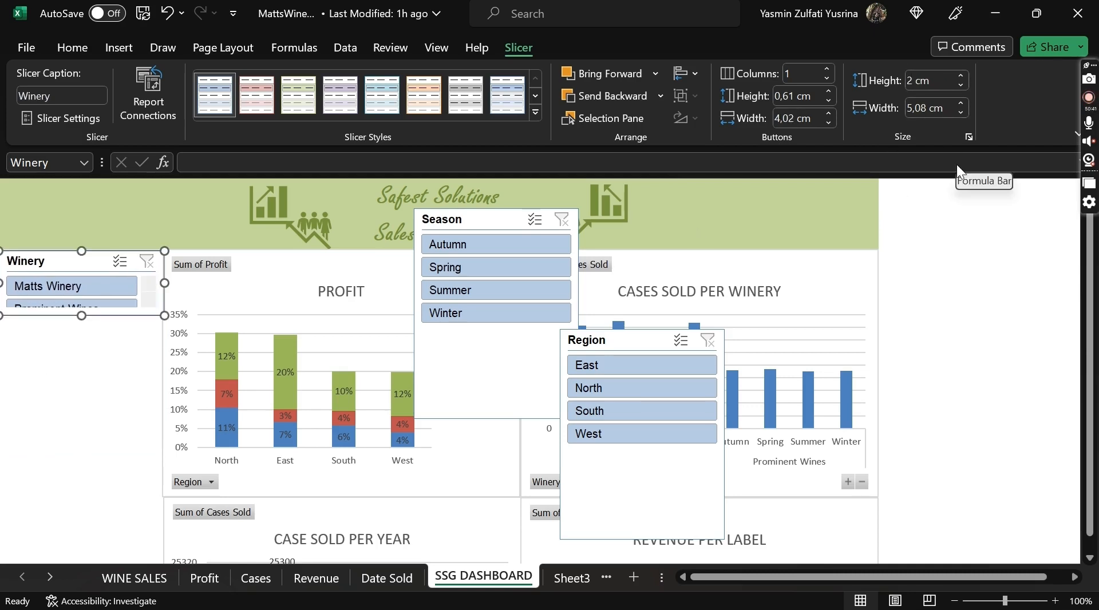
Step: Set the Winery slicer's width to 4,5 cm and its height to 2,5 cm
click(923, 109)
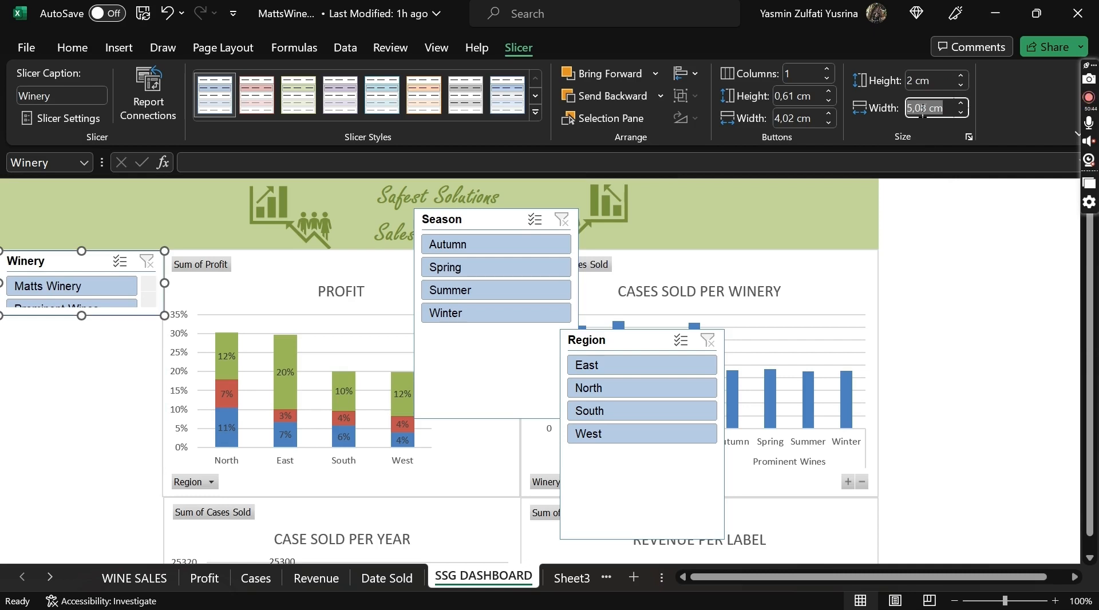
text(4,5)
key(Return)
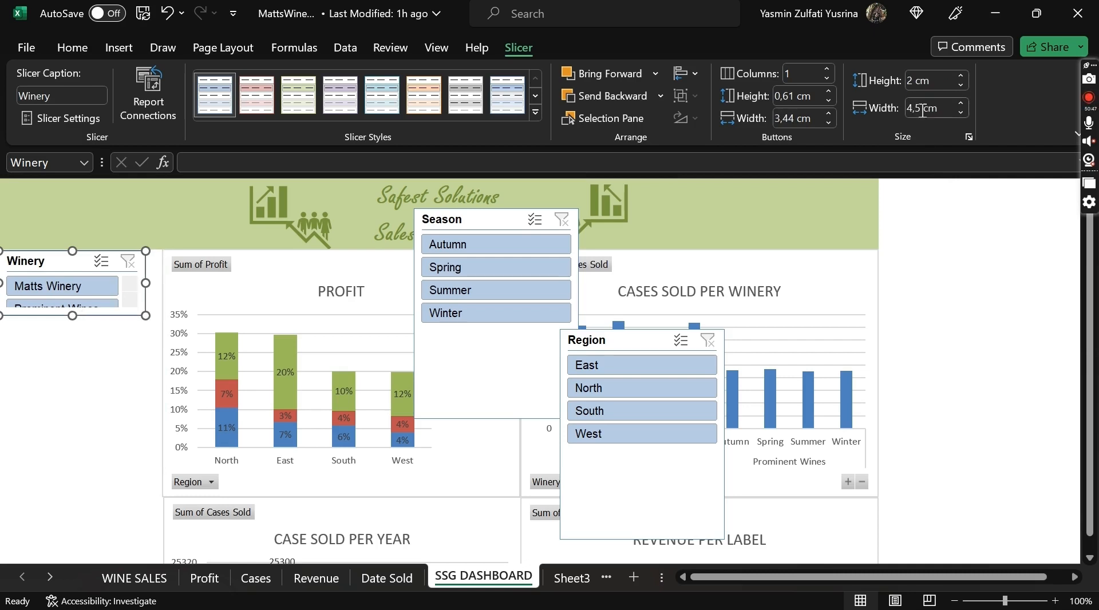
click(916, 85)
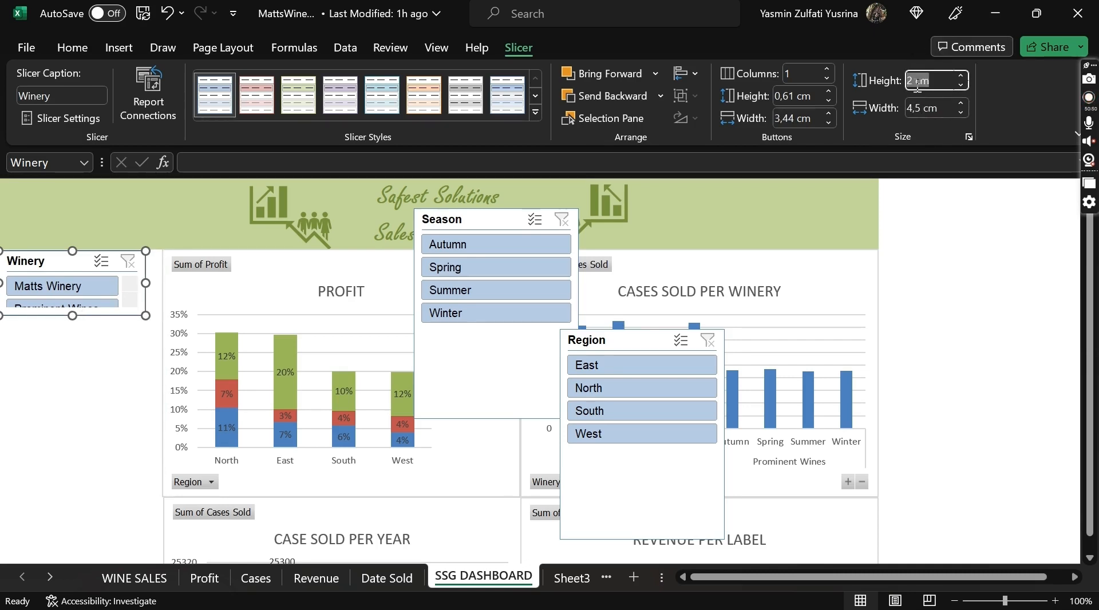
text(2,5)
key(Return)
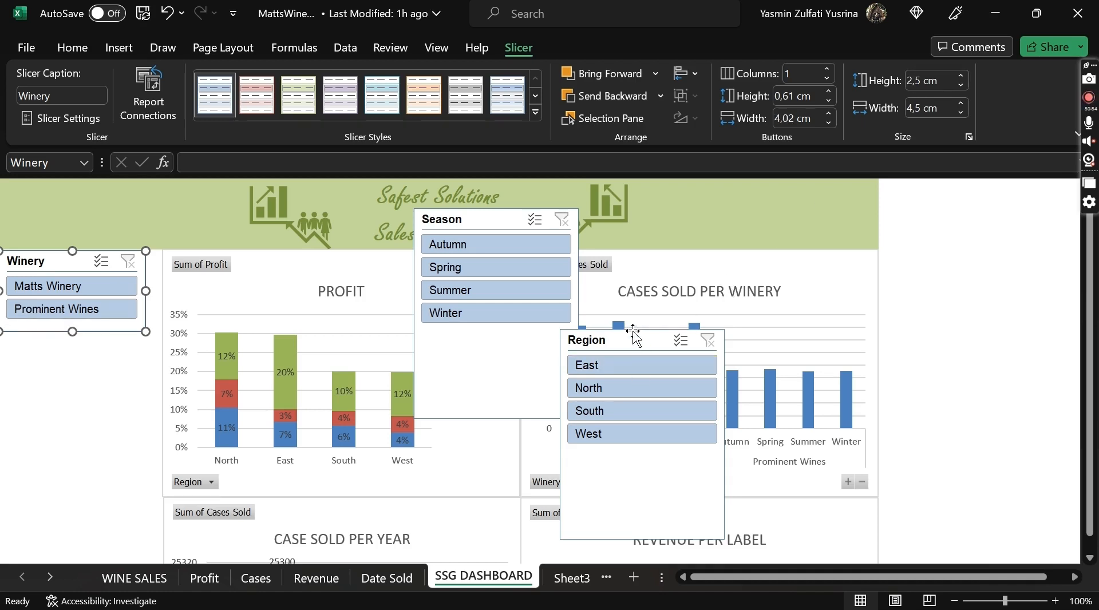
Step: Turn off the Winery slicer's header display and set the slicer's height to 2 cm
drag(628, 340, 585, 343)
key(ctrl+z)
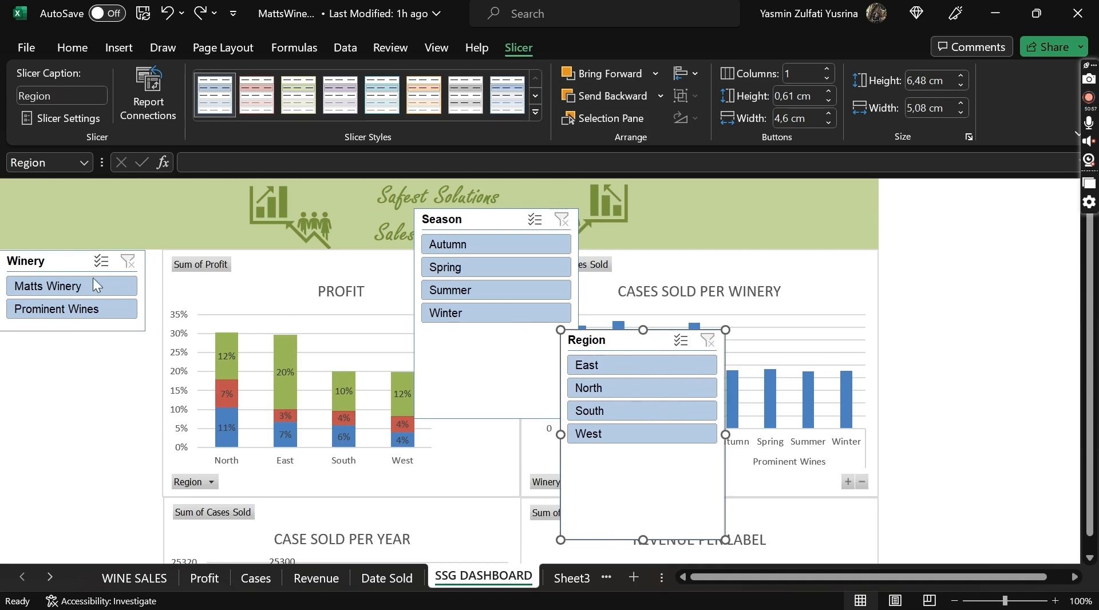
right_click(57, 261)
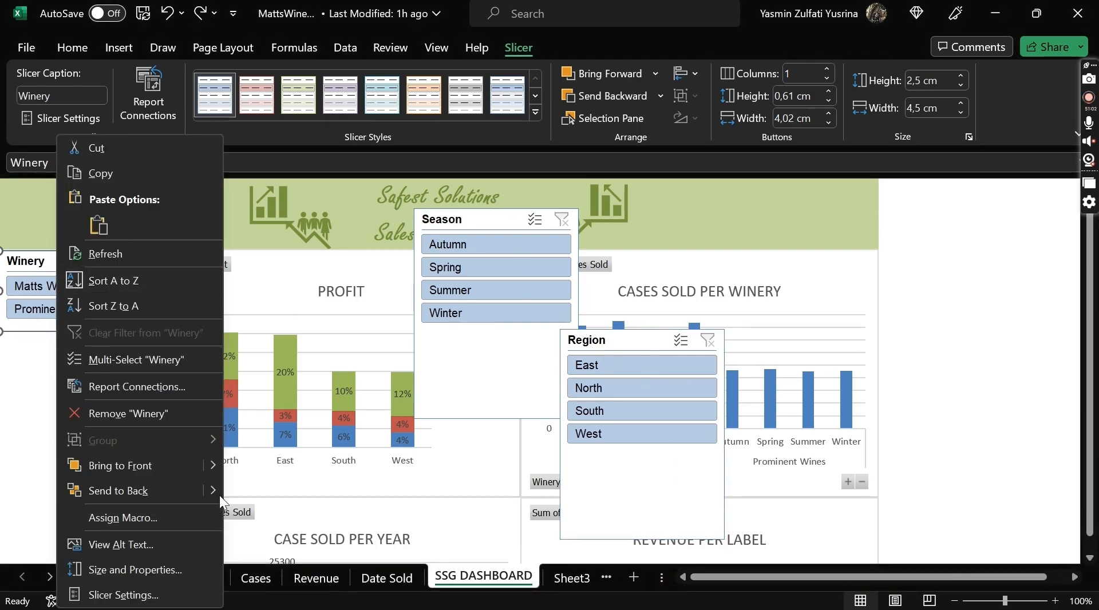
click(161, 595)
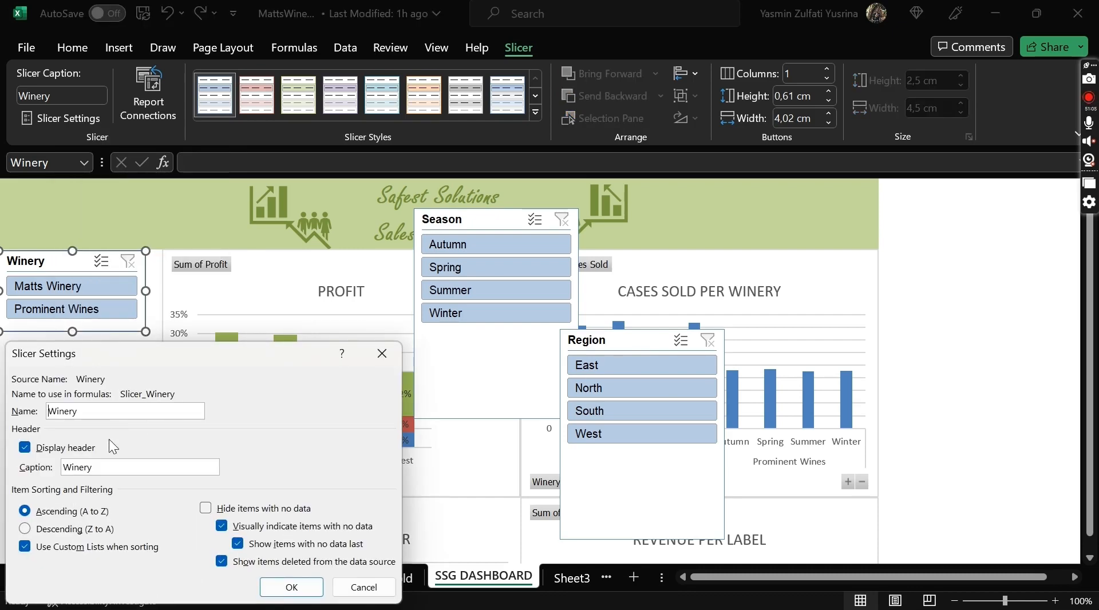
click(68, 449)
click(283, 588)
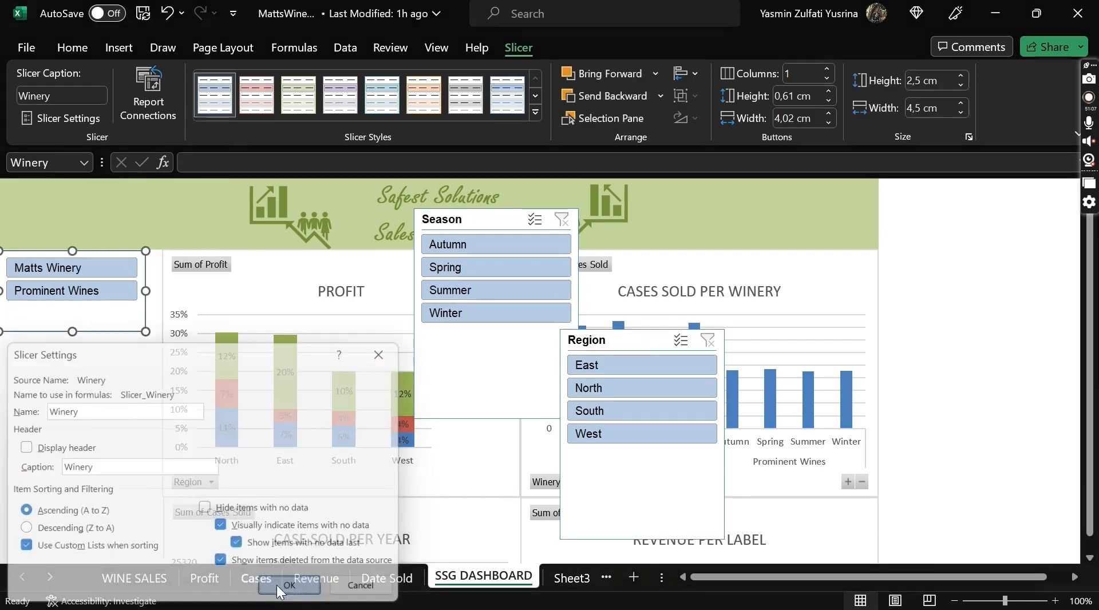
click(952, 84)
text(2)
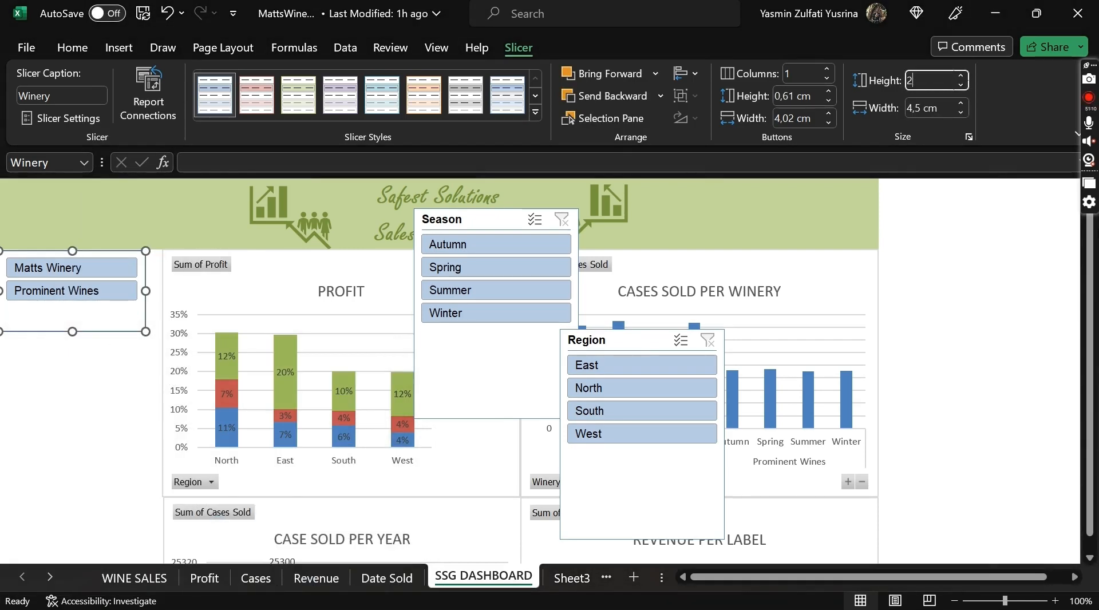
key(Return)
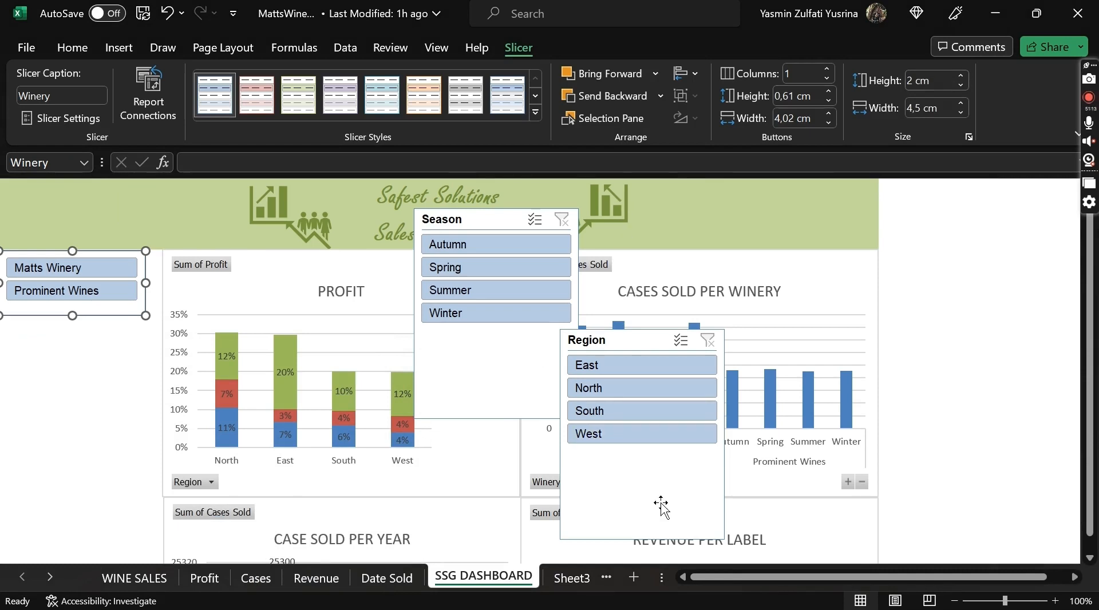
Step: Turn off the header display of the Region slicer in its slicer settings
click(646, 483)
right_click(647, 484)
click(731, 470)
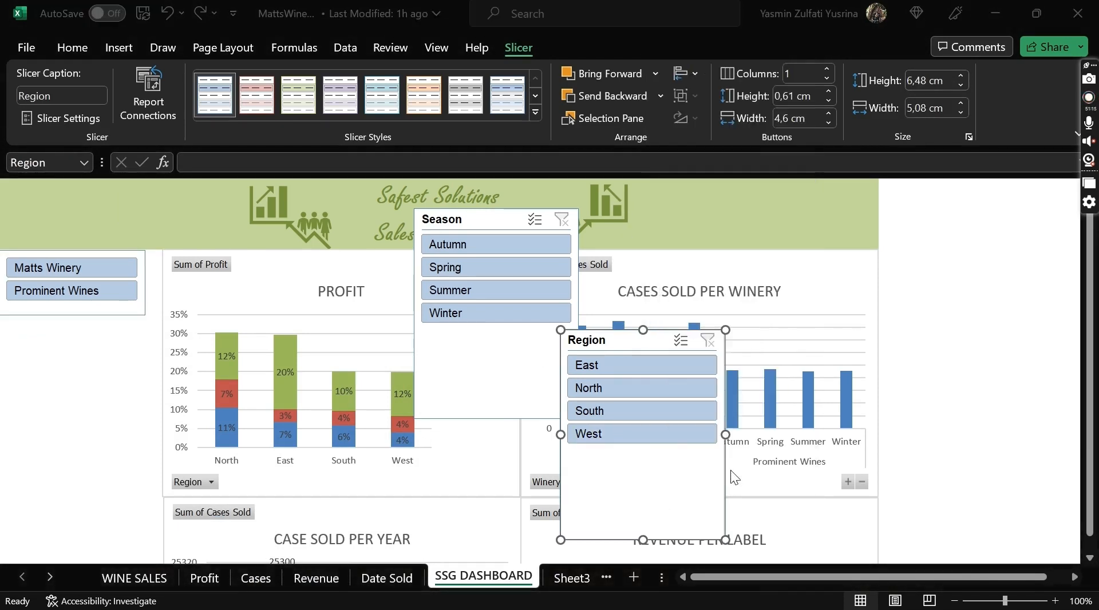
click(570, 455)
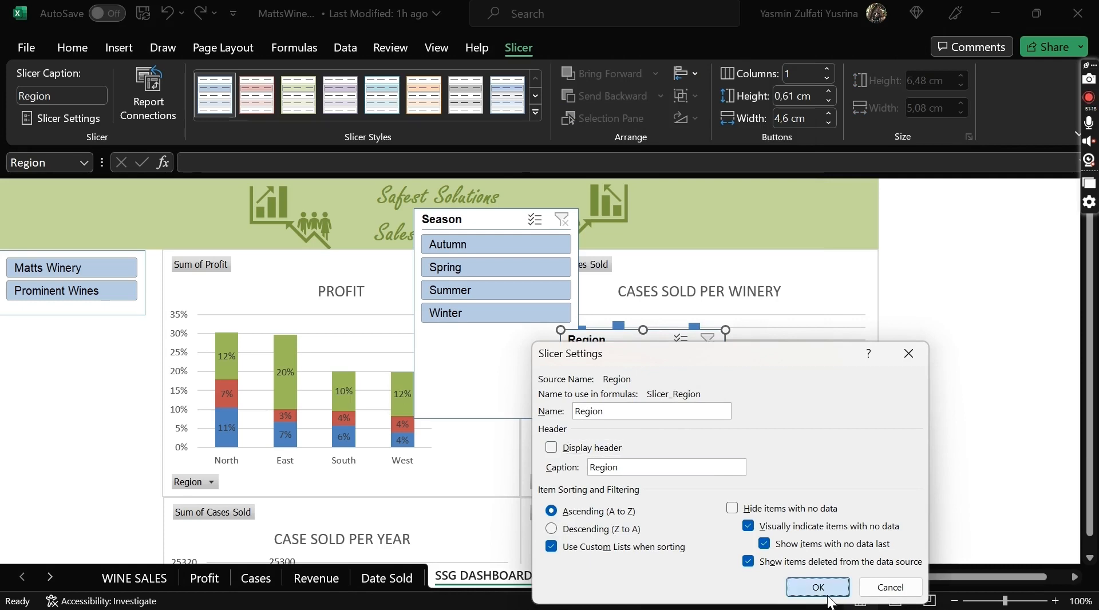
click(818, 588)
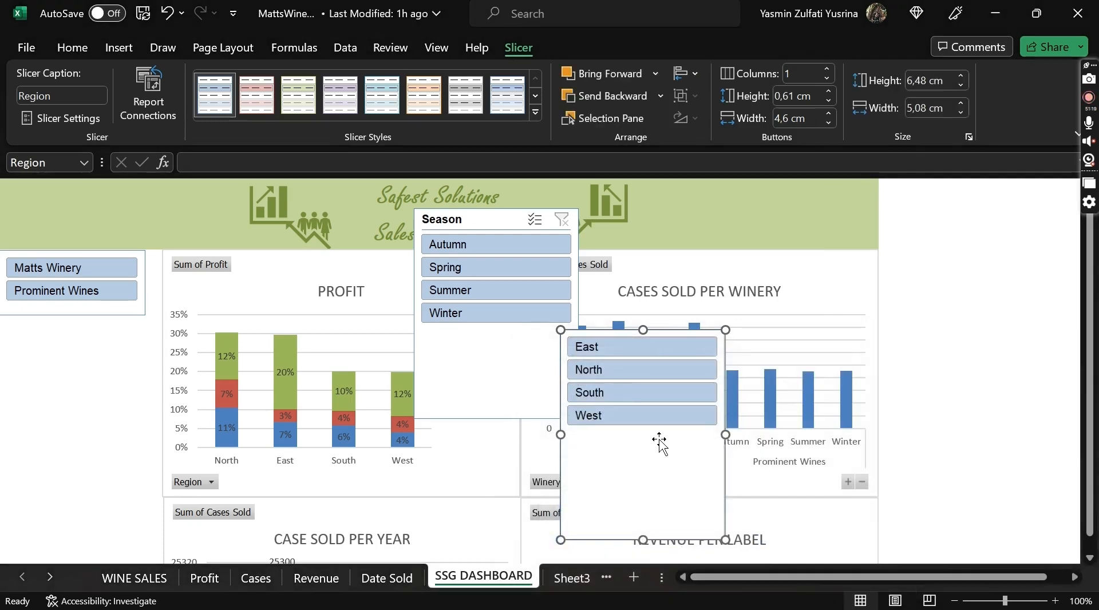
Step: Set the Region slicer's height to 3,5 cm and width to 4,5 cm, and place it directly beneath the Winery slicer
click(921, 86)
text(3,5)
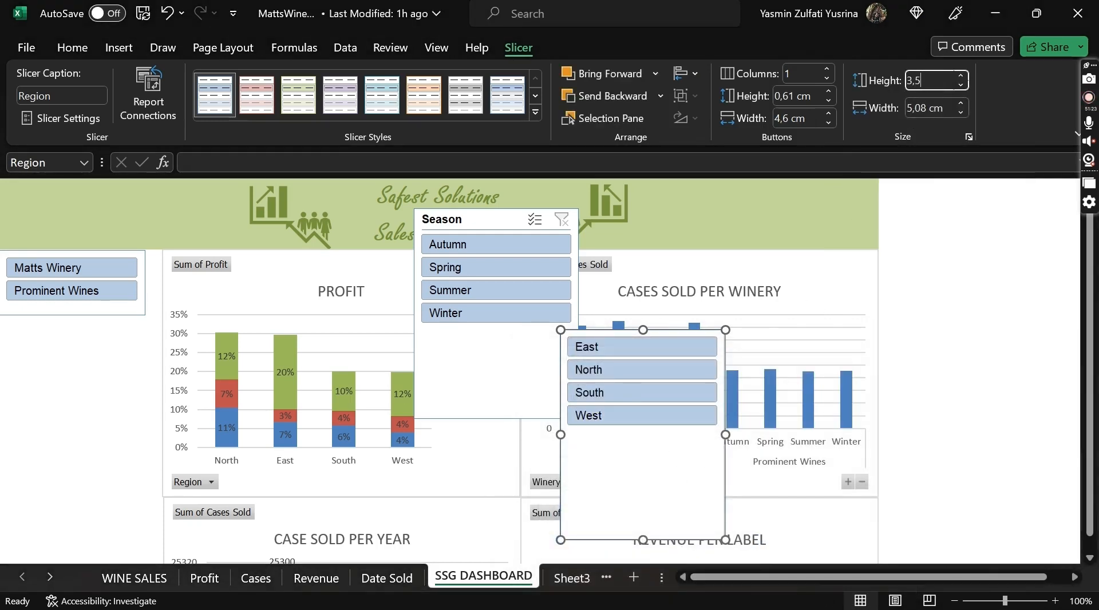
click(927, 108)
text(4,5)
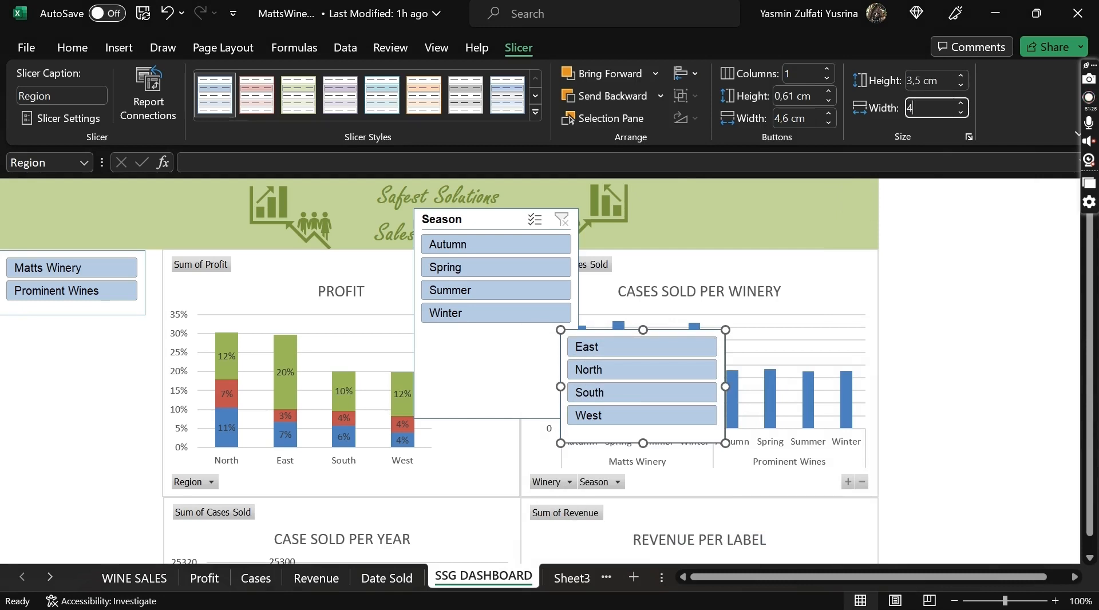
key(Return)
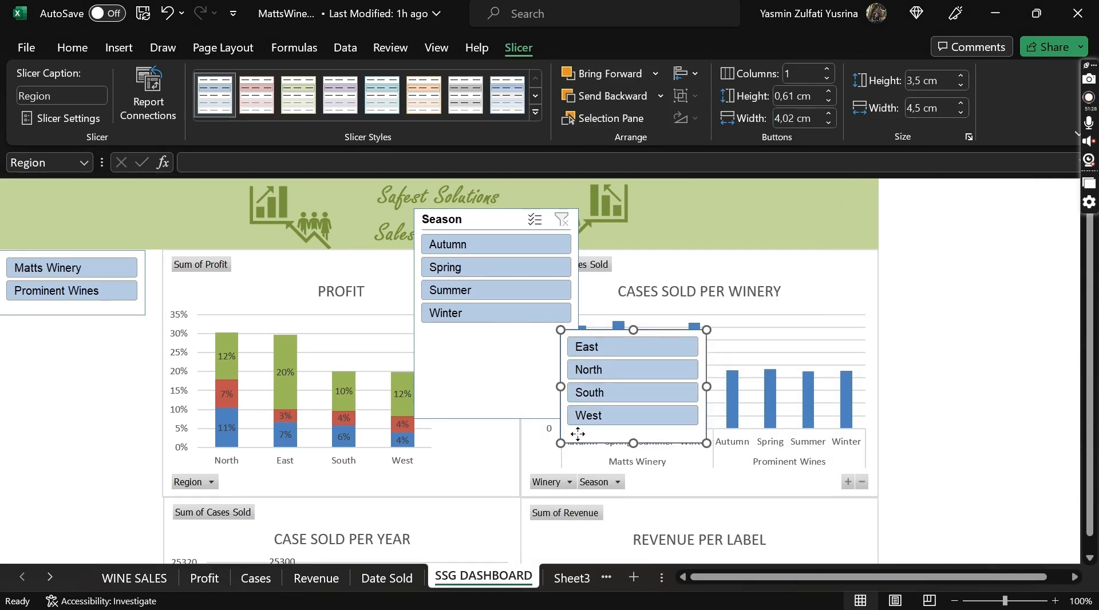
drag(667, 439, 103, 426)
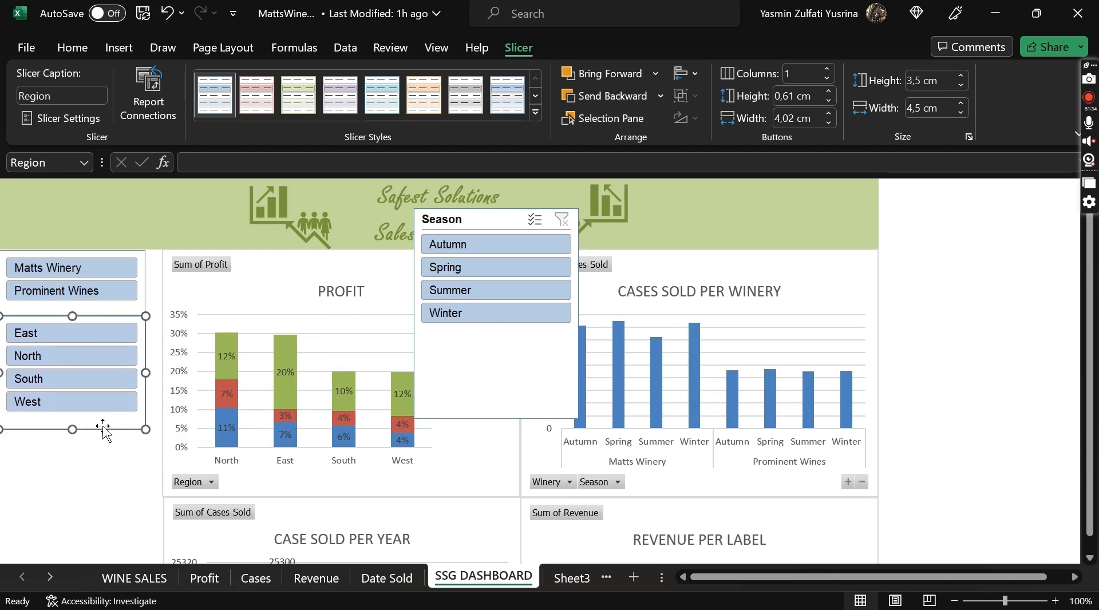
Step: Turn off the header display of the Season slicer in its slicer settings
click(528, 347)
right_click(528, 346)
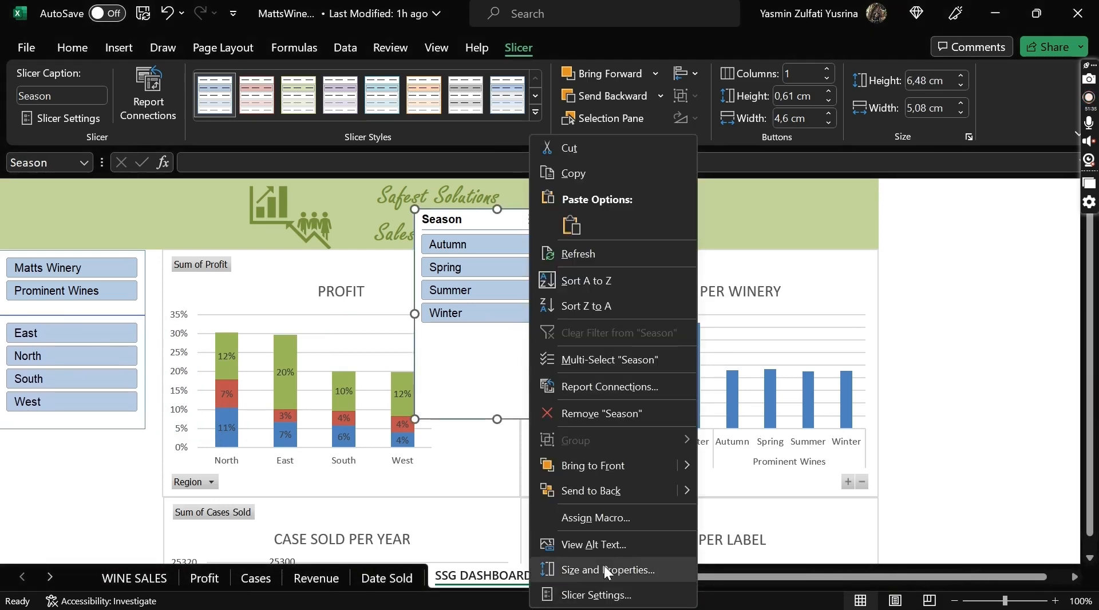
click(579, 590)
click(414, 449)
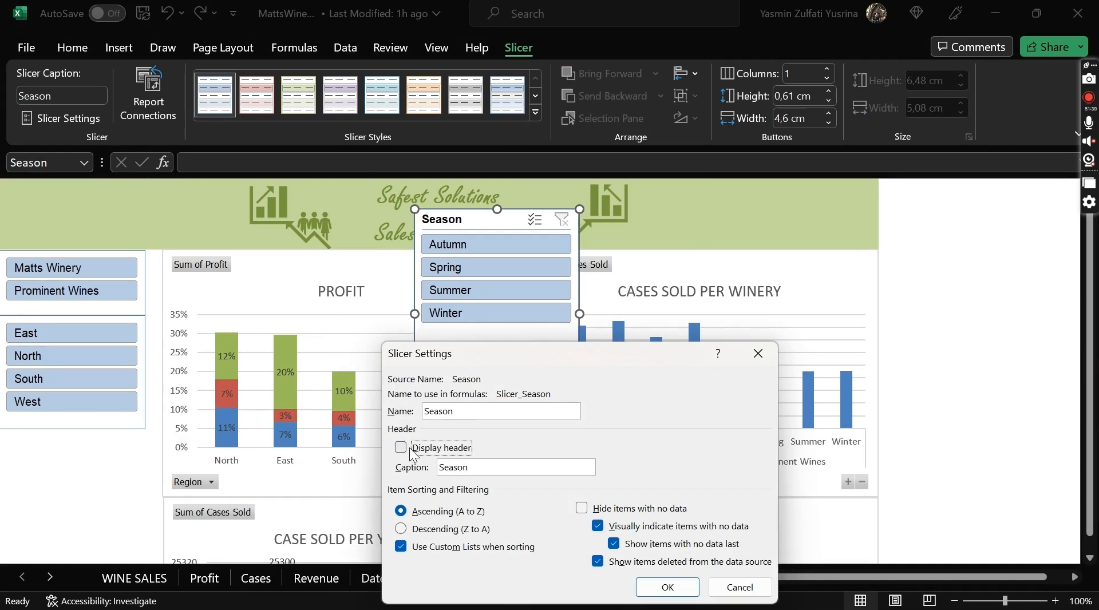
click(666, 588)
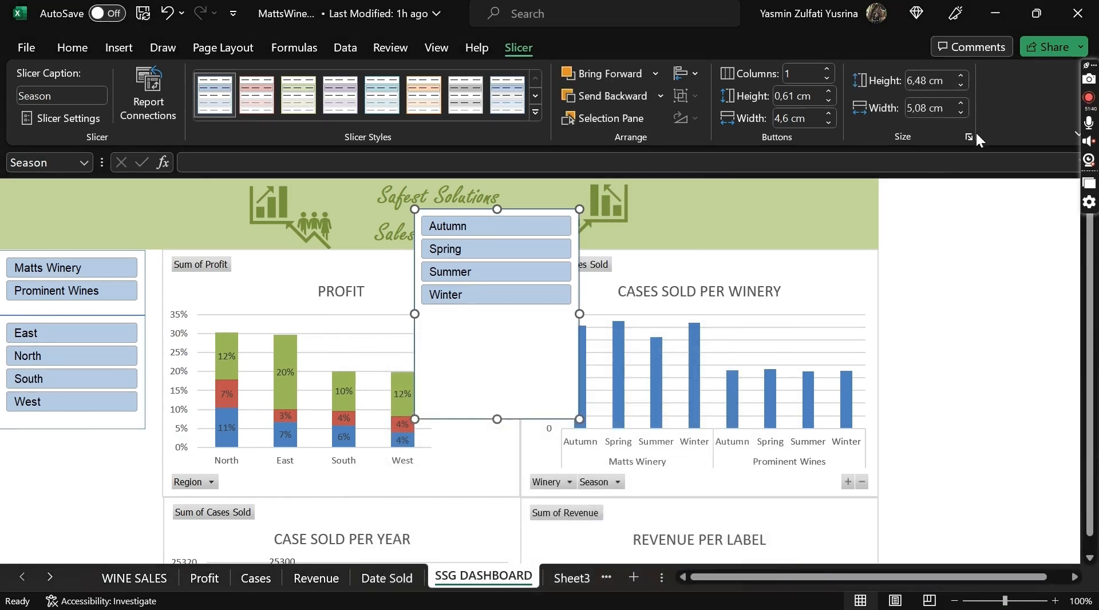
Step: Set the Season slicer's height to 3,5 cm and width to 4,5 cm, and place it directly beneath the Region slicer
click(918, 80)
text(3,5)
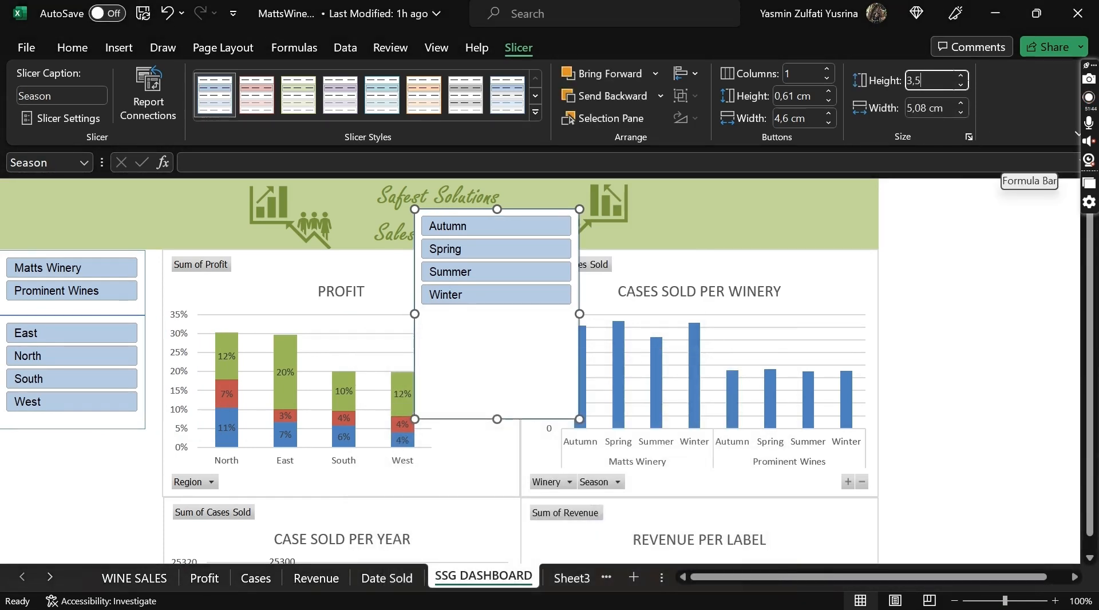
key(Return)
click(930, 107)
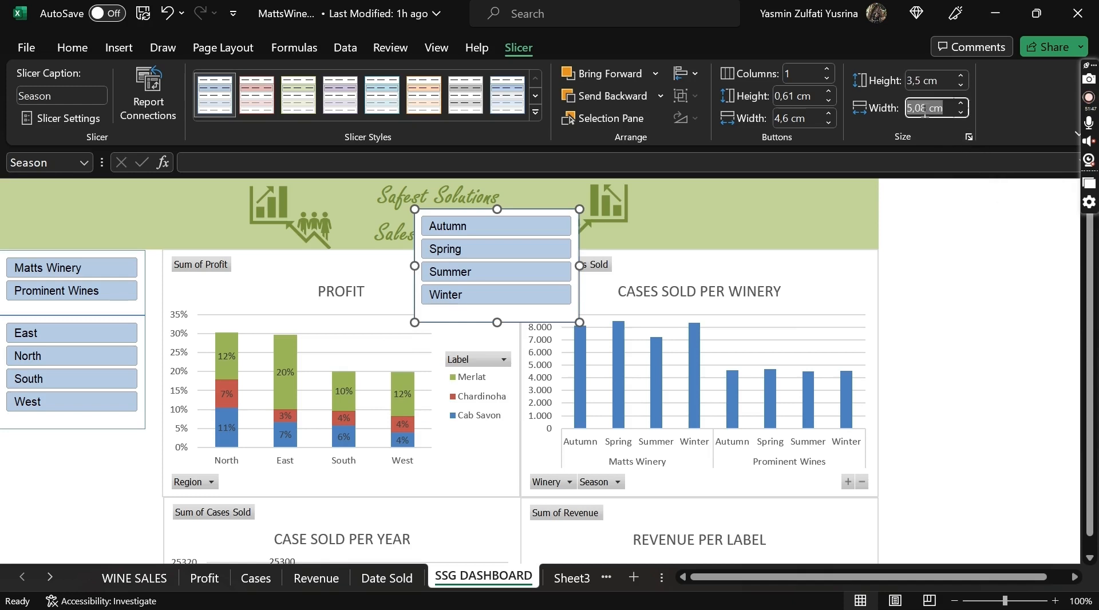
text(4,5)
key(Return)
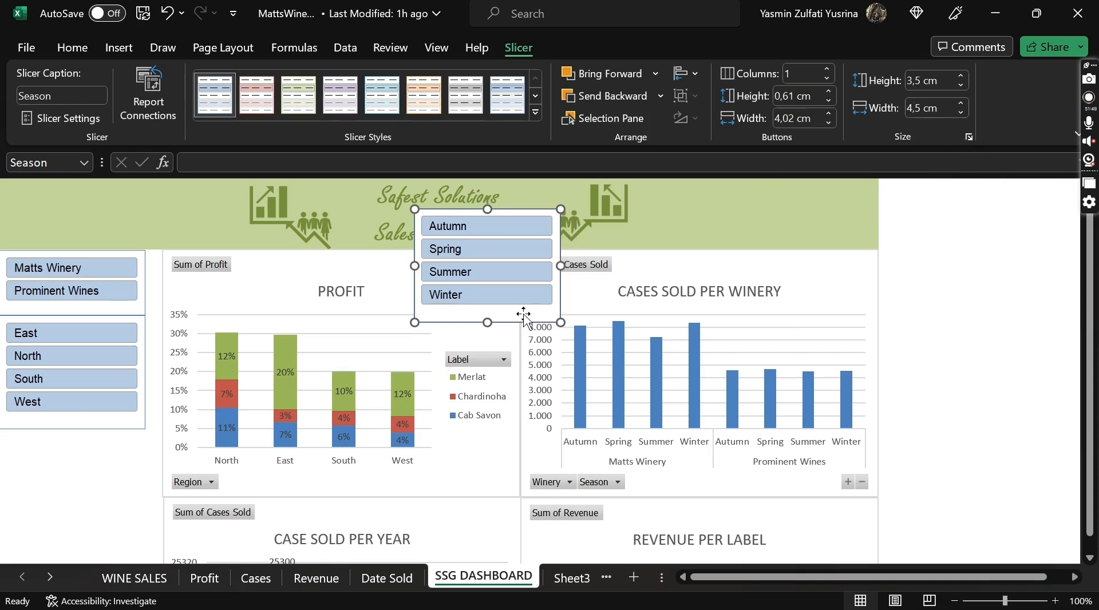
drag(522, 312, 100, 536)
Step: Apply the light red slicer style to the Region slicer and the light green style to the Season slicer
click(112, 310)
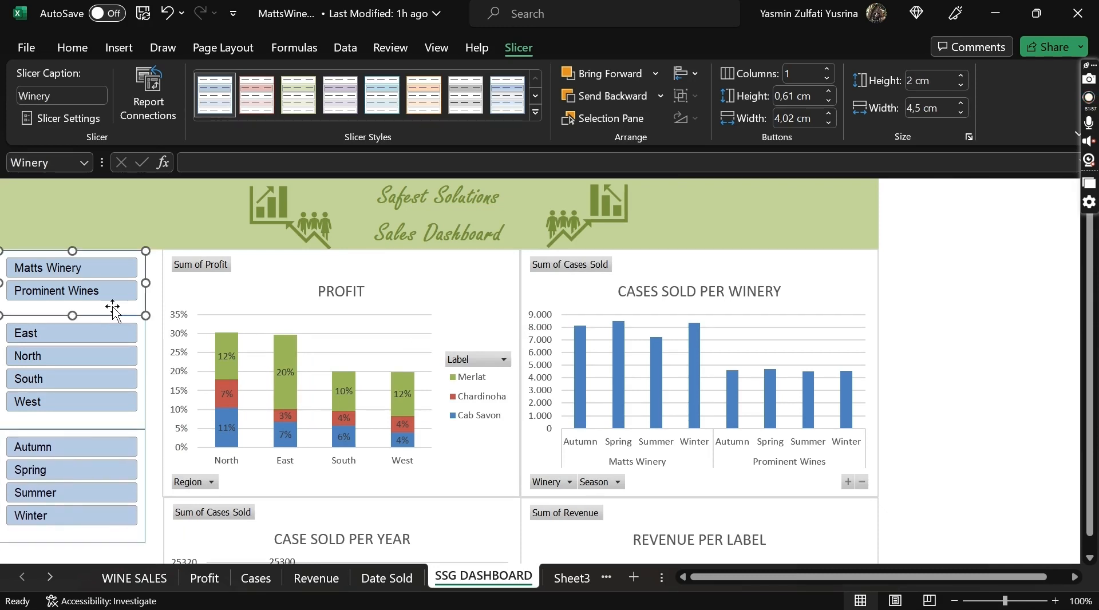
click(126, 426)
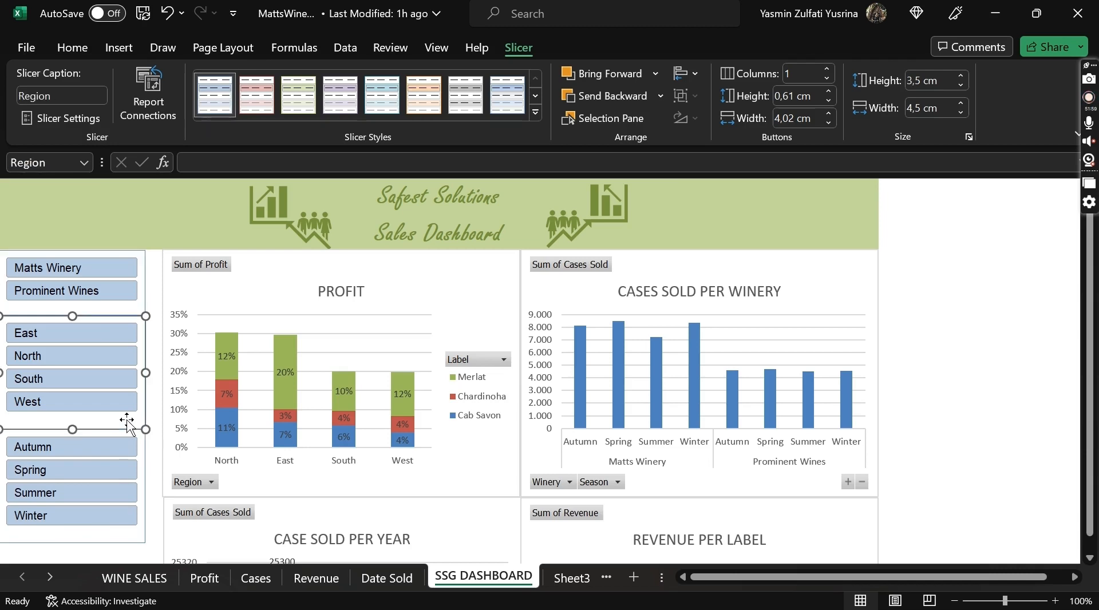
click(256, 94)
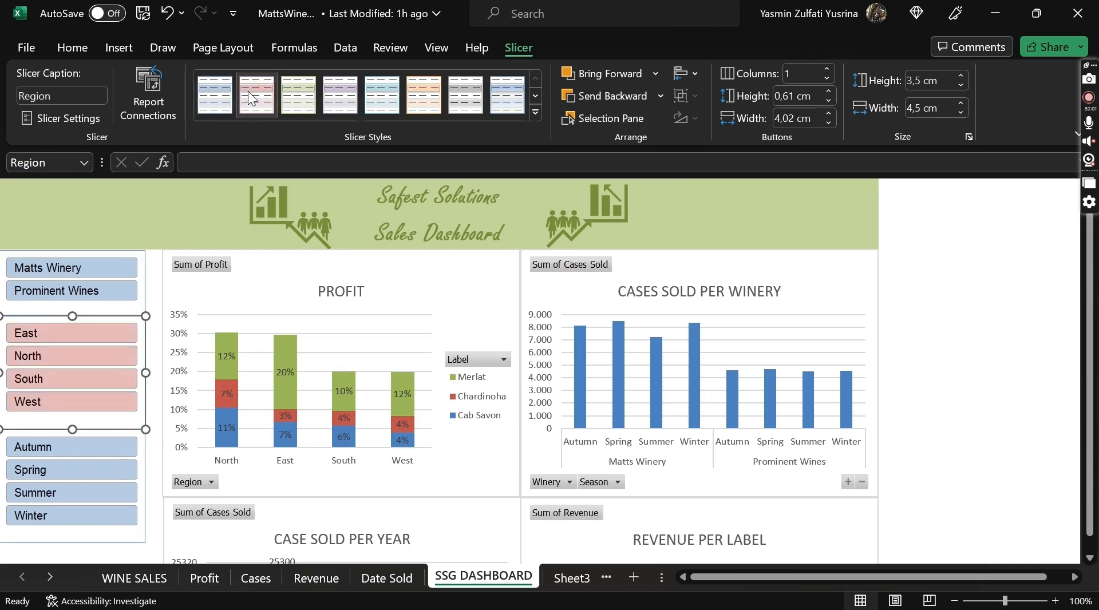
click(99, 536)
click(299, 94)
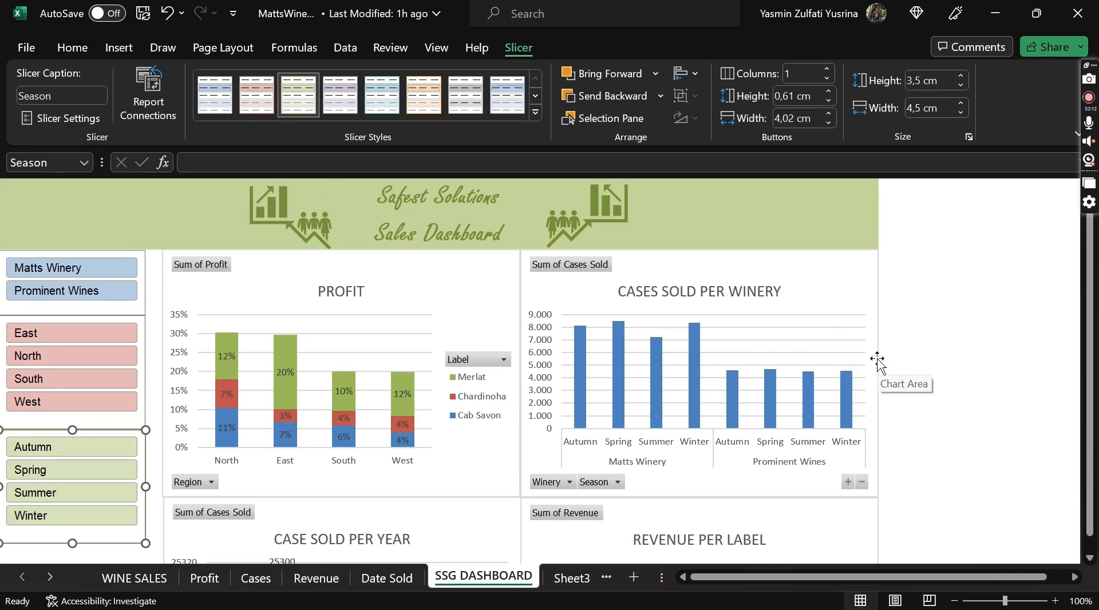
Step: Insert a Date Sold timeline based on the PROFIT PivotChart
click(291, 293)
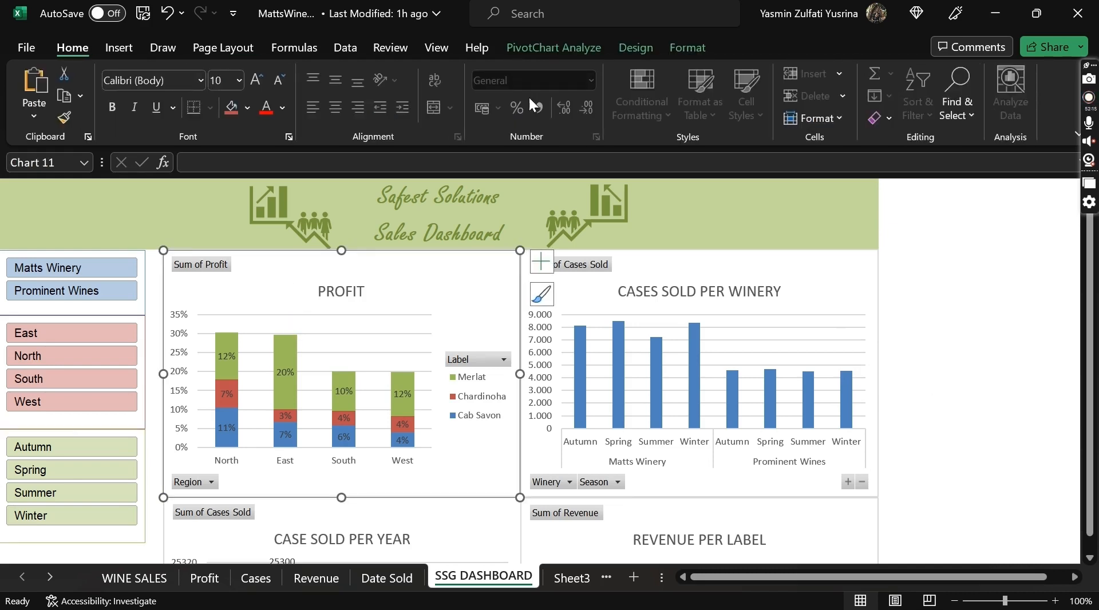
click(541, 47)
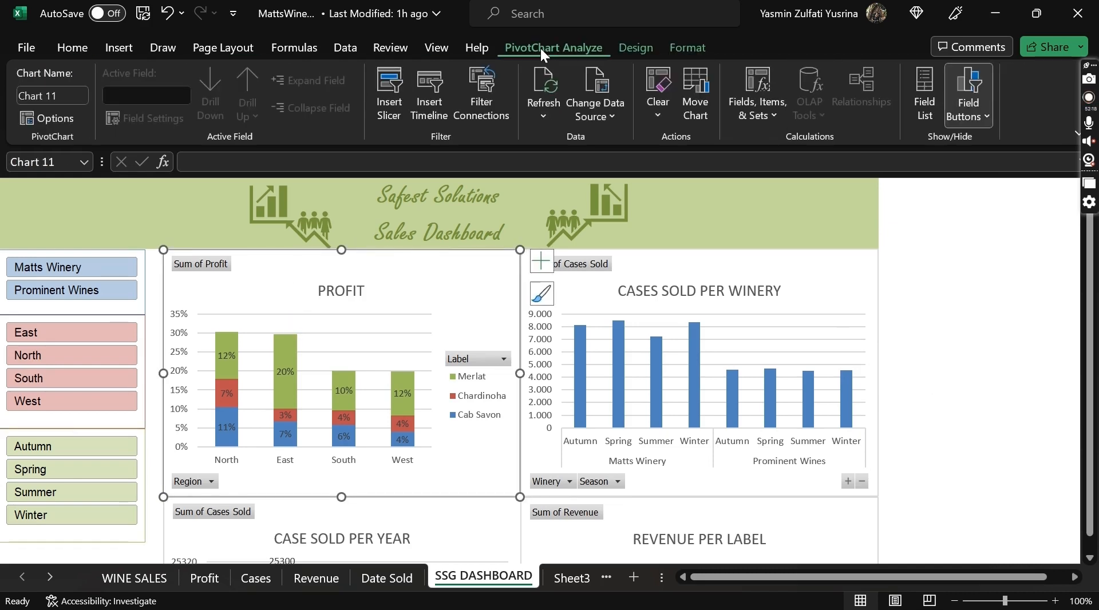
click(441, 103)
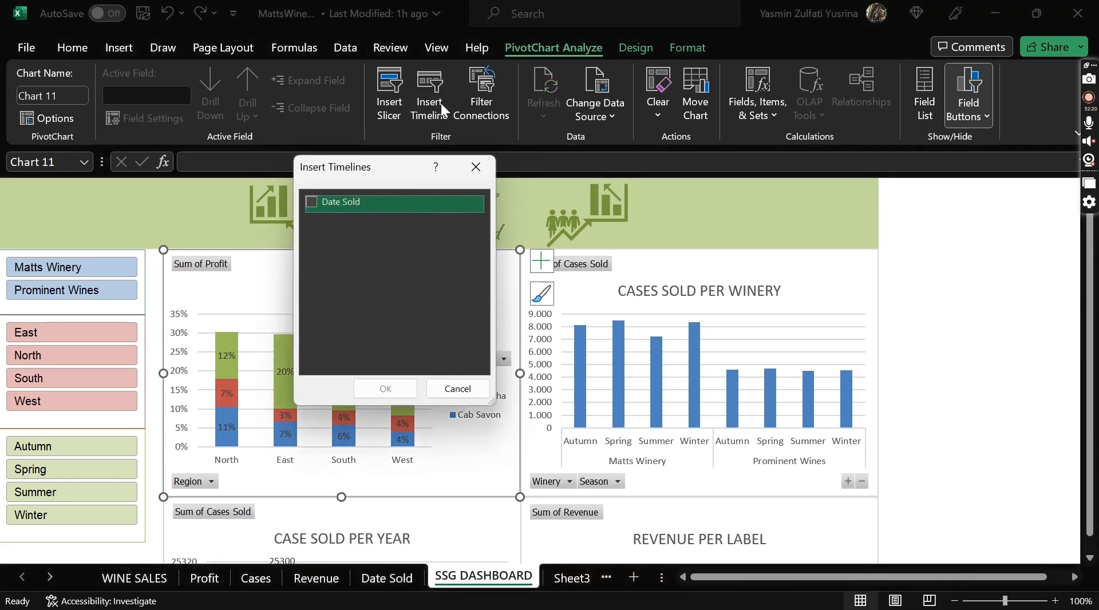
click(311, 201)
click(385, 389)
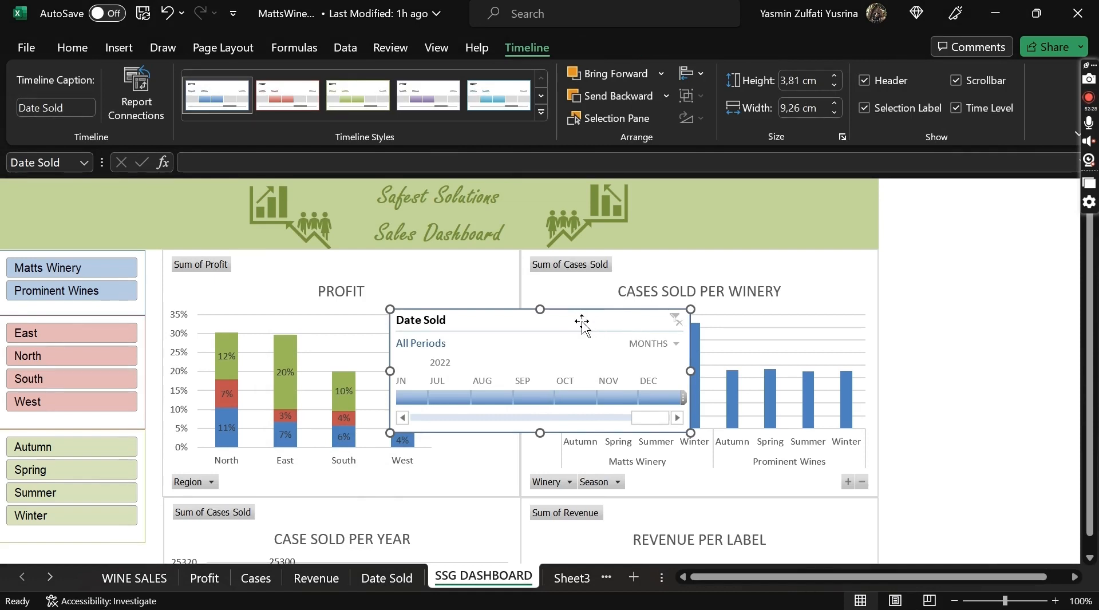
Step: Move the Date Sold timeline down to the lower edge of the CASE SOLD PER YEAR chart
drag(582, 322, 538, 467)
scroll(540, 466, down, 7)
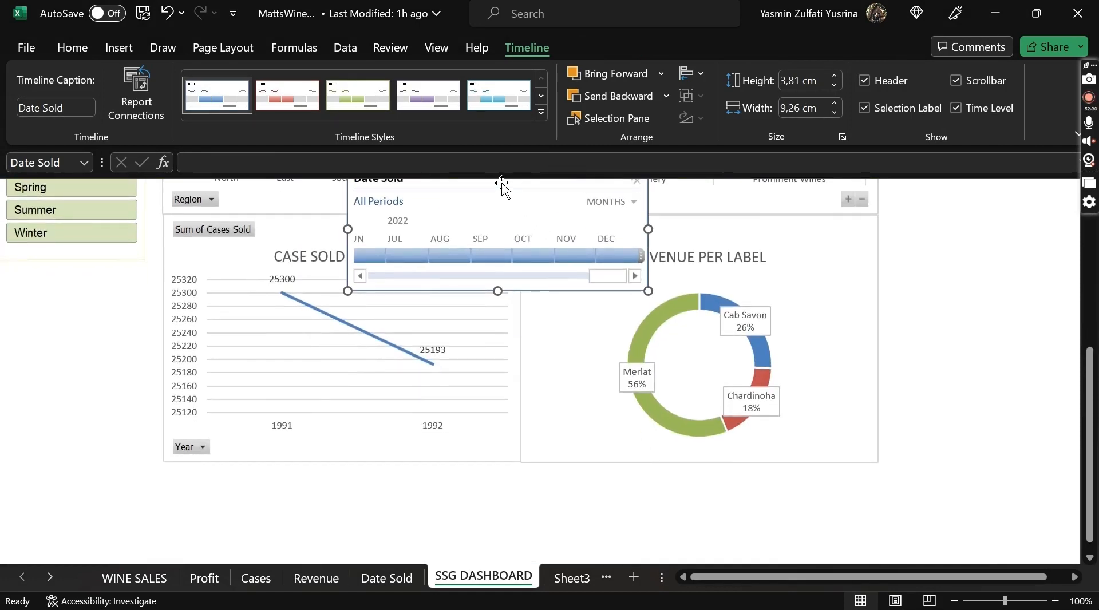
drag(502, 185, 335, 436)
scroll(335, 435, down, 2)
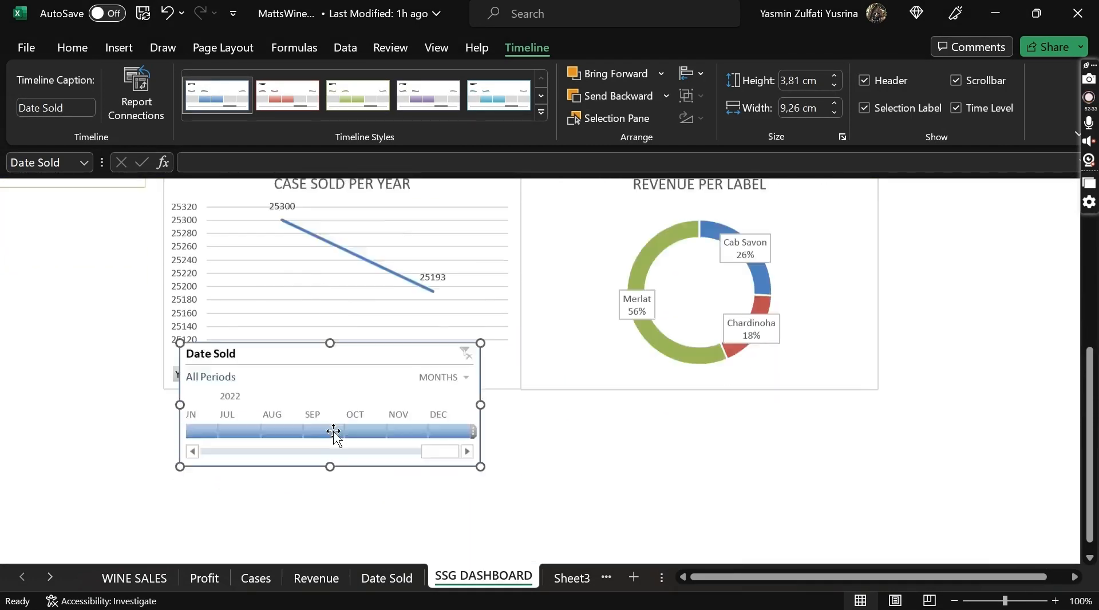
scroll(335, 436, down, 2)
Step: Switch to Acrobat Reader to check the timeline's placement in the guide's dashboard figure, and return to Excel
key(super)
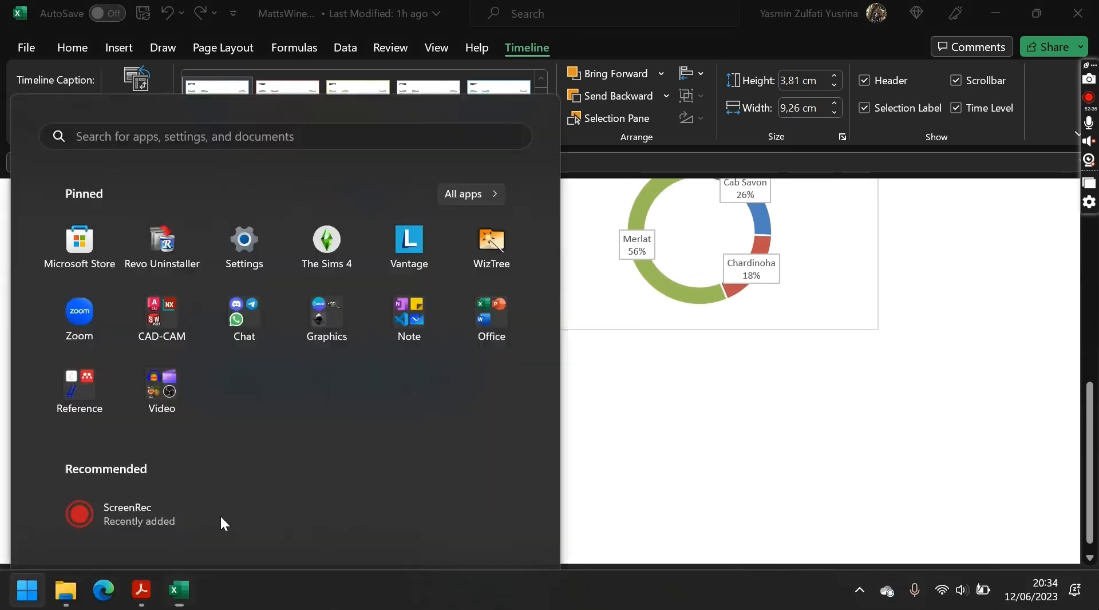
click(142, 590)
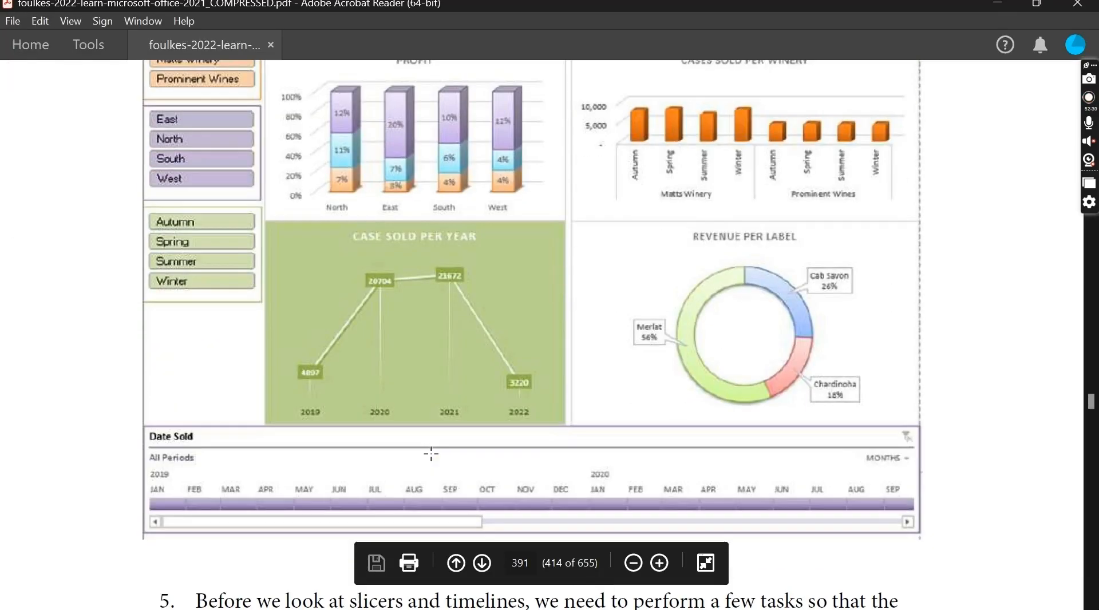
key(super)
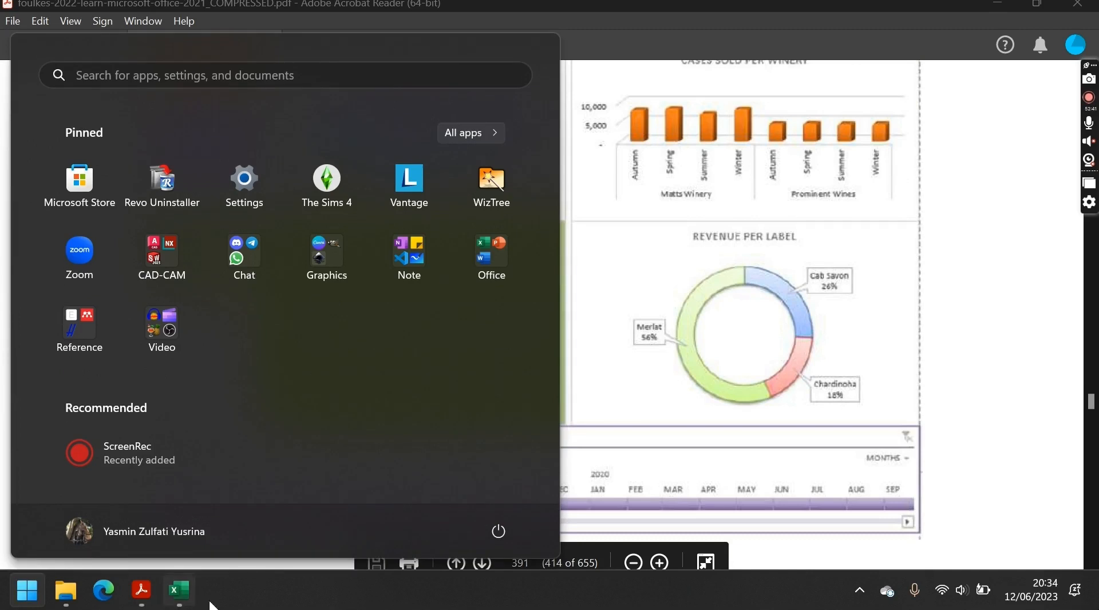
click(179, 590)
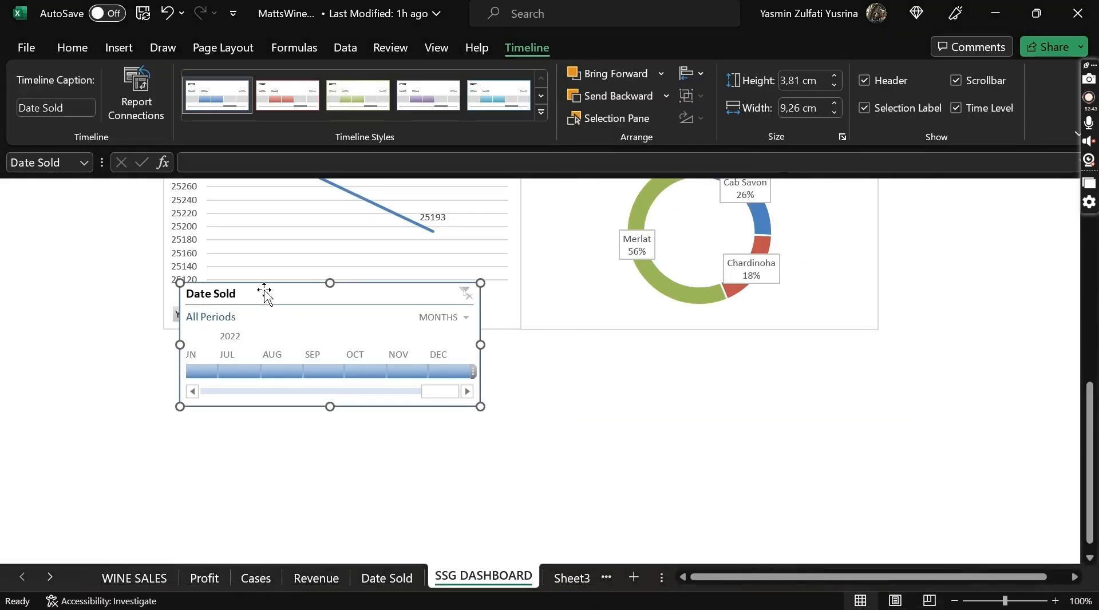
Step: Place the Date Sold timeline directly beneath the charts at the dashboard's left edge and widen it to about 27,1 cm to span the dashboard
drag(109, 348, 73, 338)
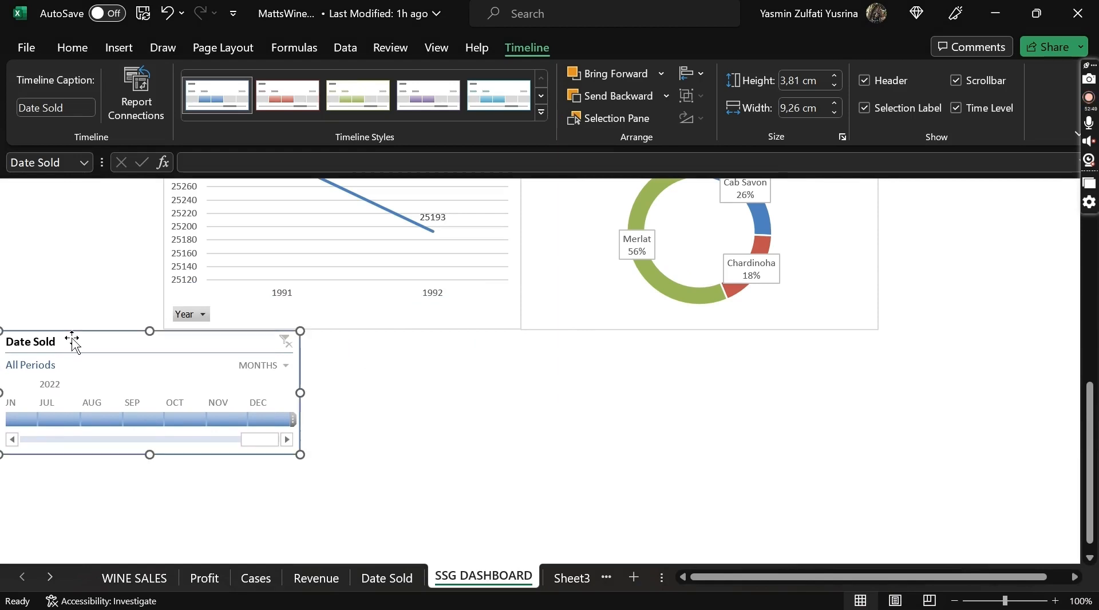
drag(301, 394, 878, 382)
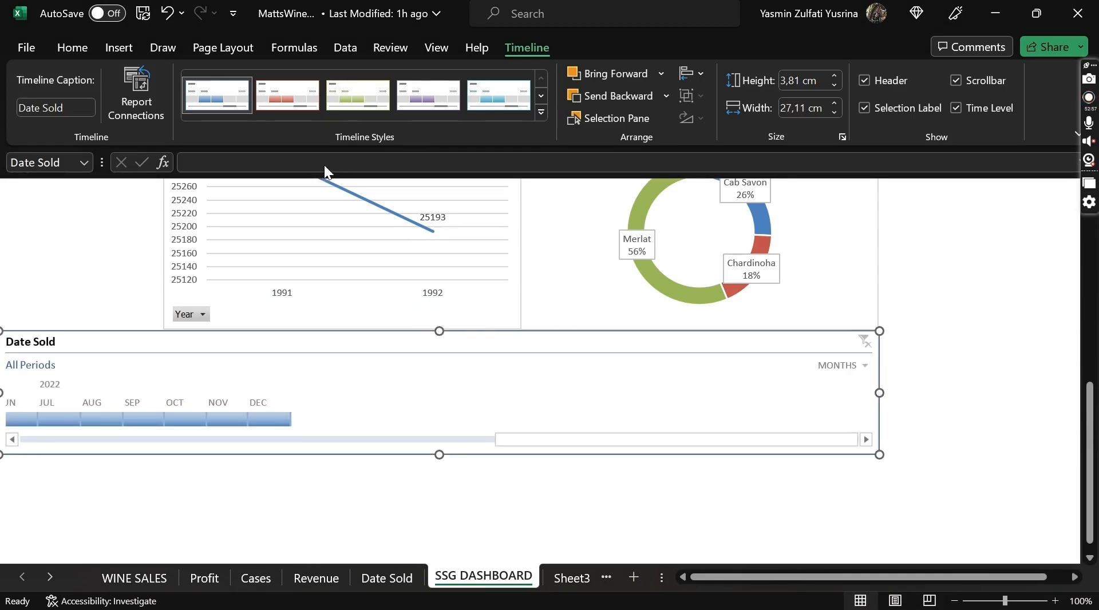
Step: Apply the purple timeline style to the Date Sold timeline and bring its 2021 and 2022 months into view
click(424, 96)
click(131, 257)
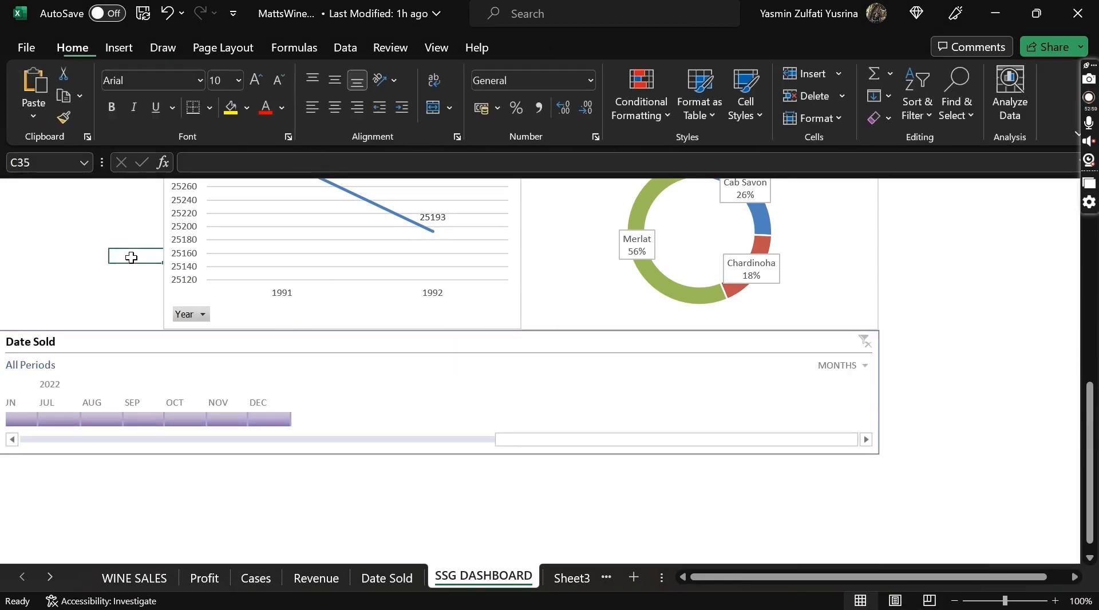
scroll(131, 257, up, 2)
scroll(132, 258, up, 5)
scroll(131, 258, down, 9)
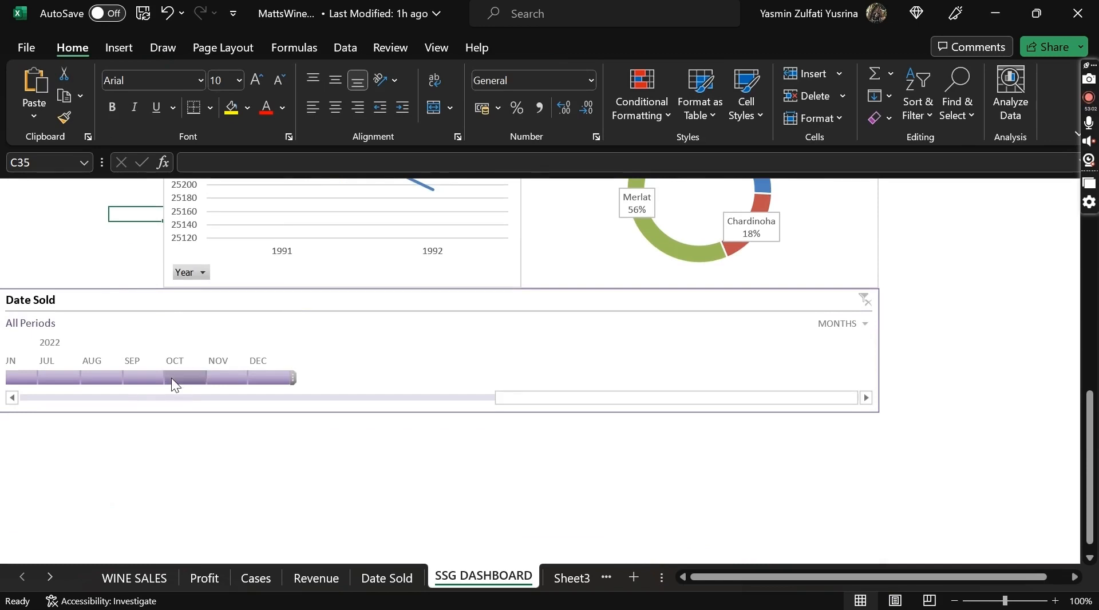
scroll(166, 376, left, 2)
scroll(167, 376, right, 2)
drag(562, 397, 702, 373)
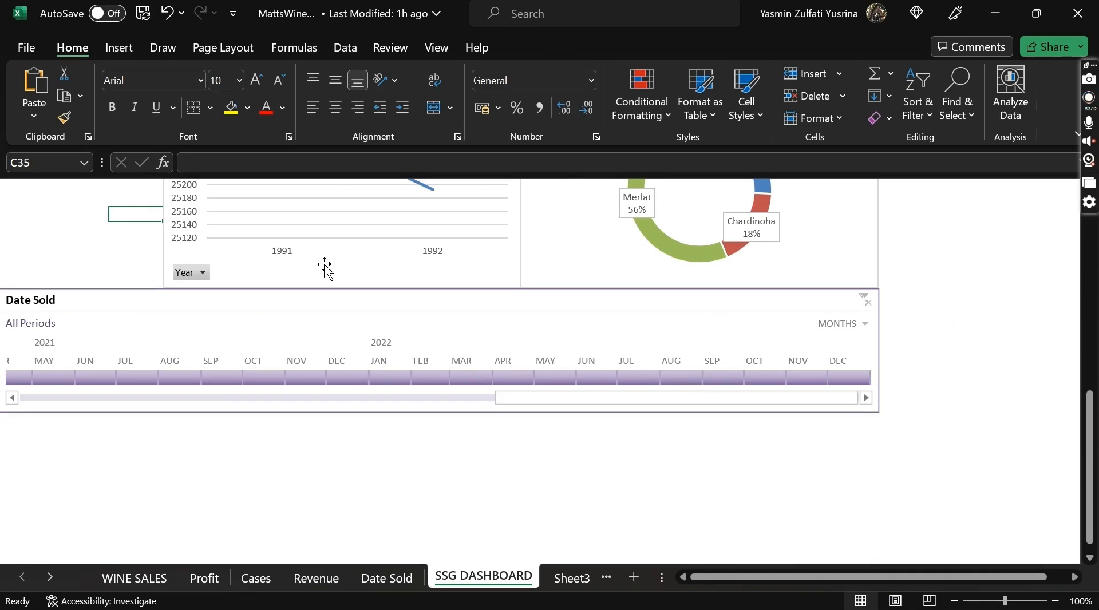
Step: Test the Region slicer by filtering to East, and select all four regions again
scroll(324, 267, up, 12)
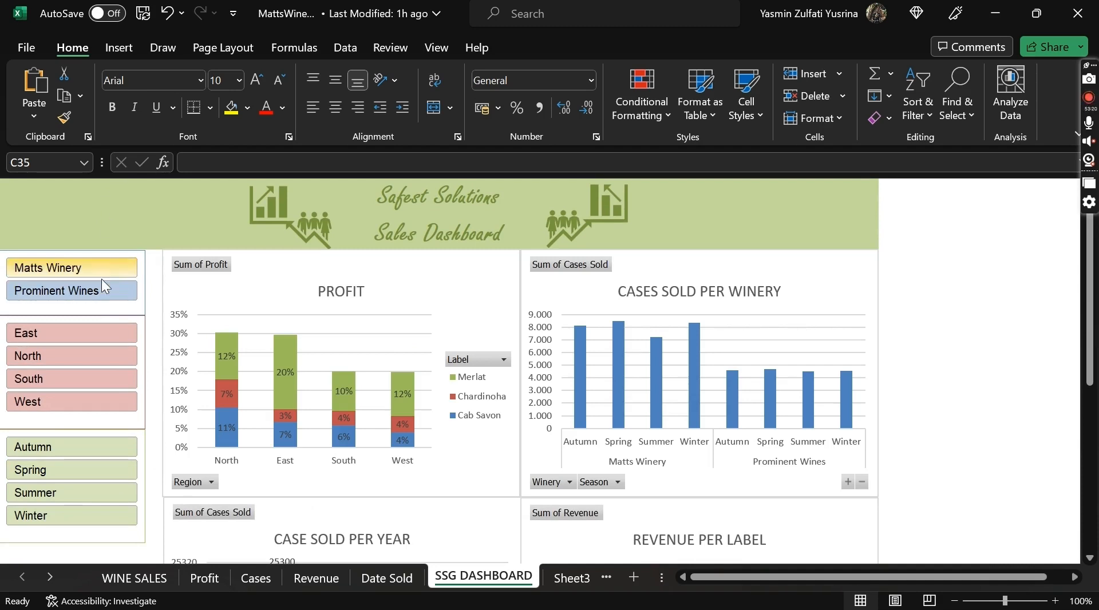
click(87, 333)
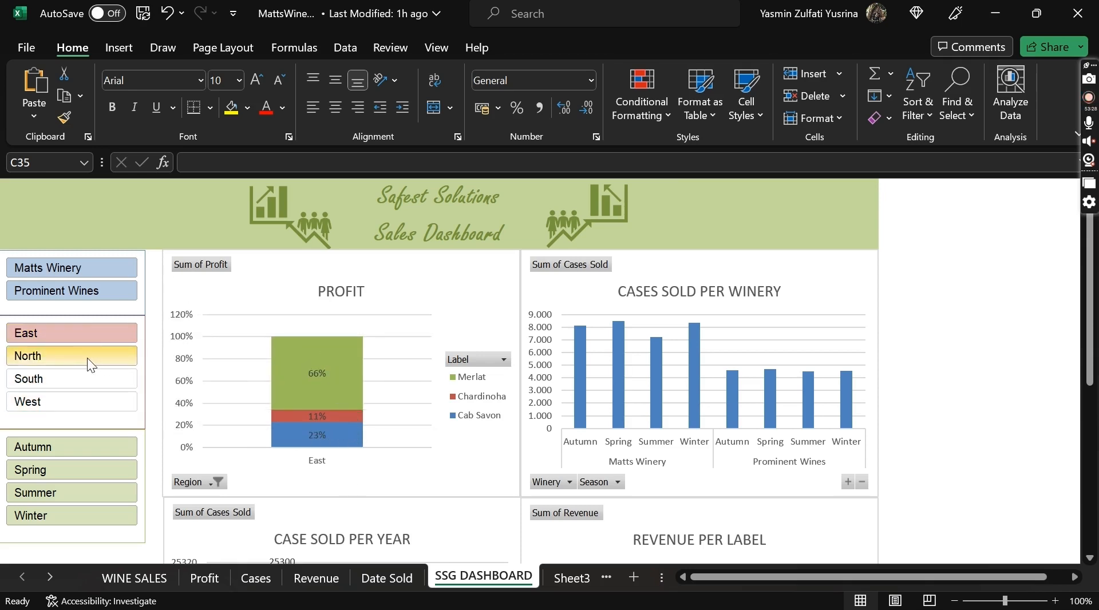
drag(87, 358, 111, 400)
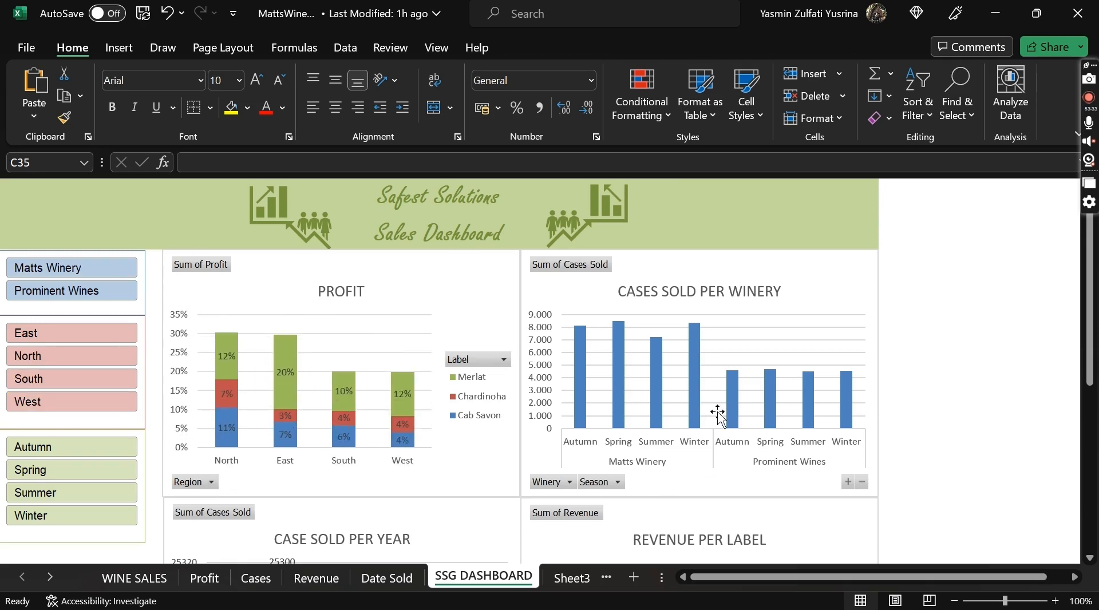
Step: Test the Season slicer by filtering to Autumn, check the charts, and add Spring, Summer and Winter back to the selection
click(62, 448)
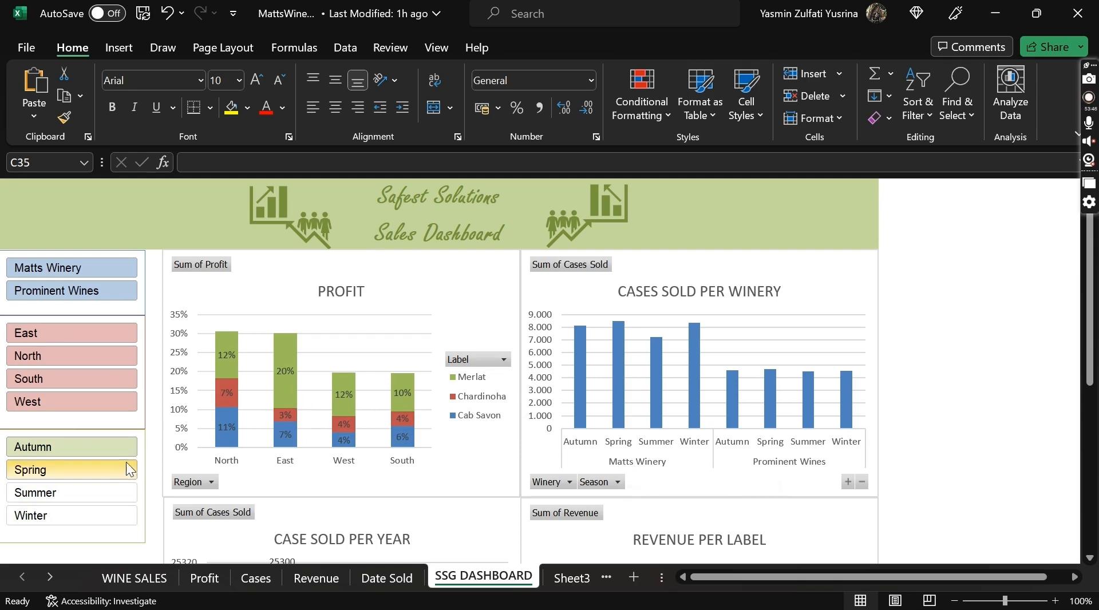
click(418, 274)
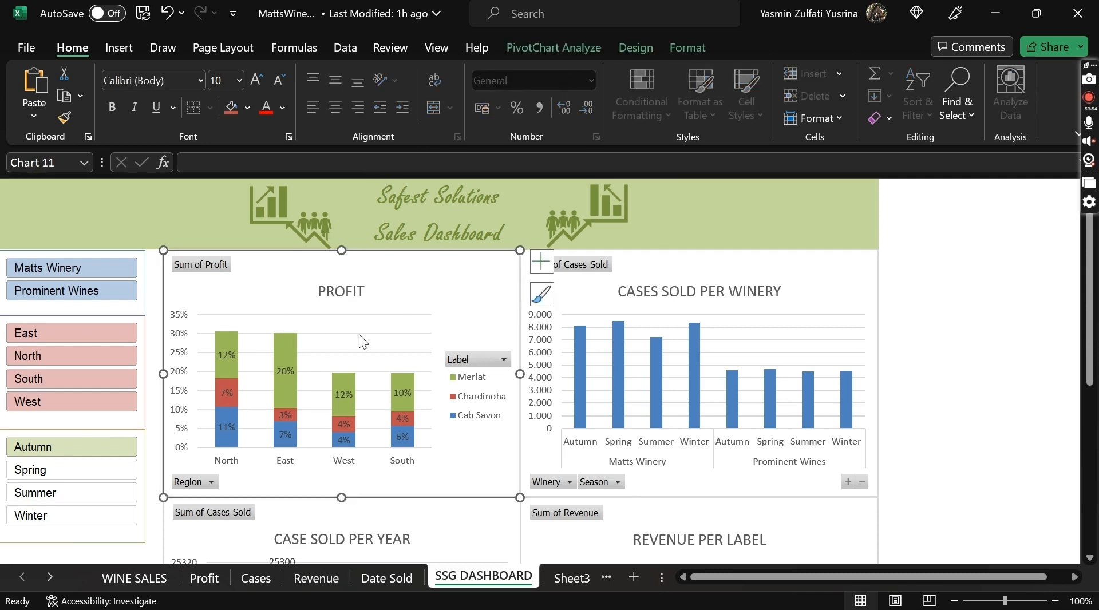
scroll(471, 479, down, 4)
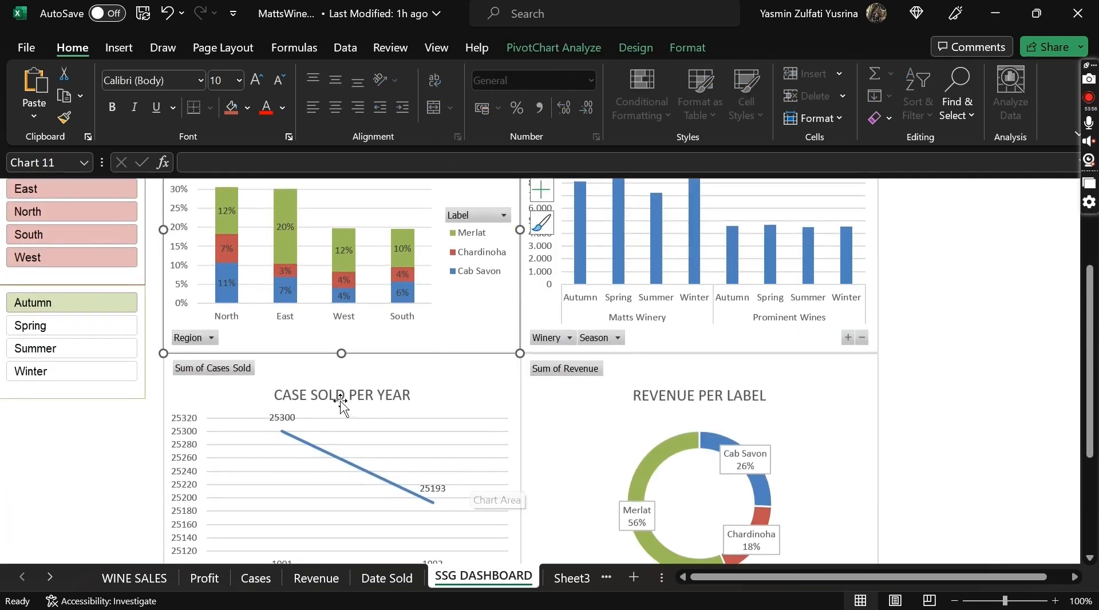
click(99, 438)
scroll(99, 438, up, 4)
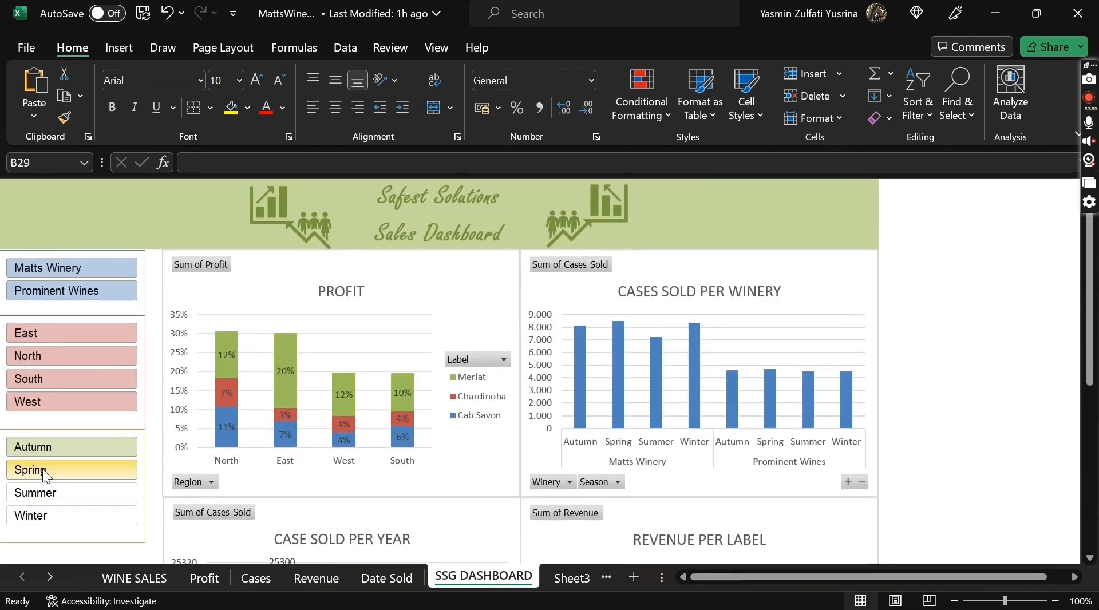
ctrl+click(68, 468)
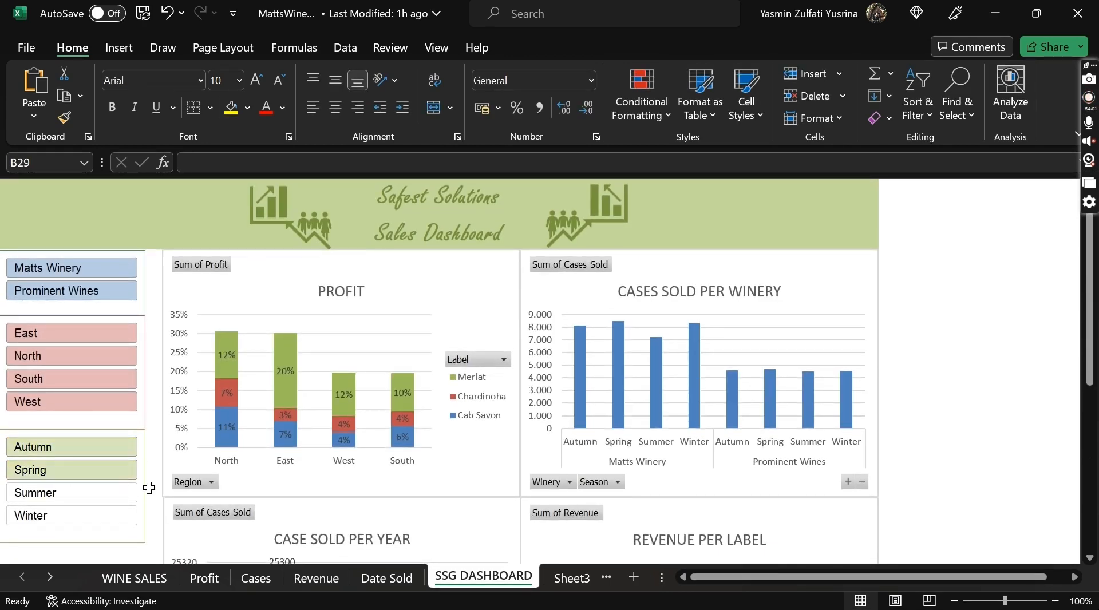
ctrl+click(104, 498)
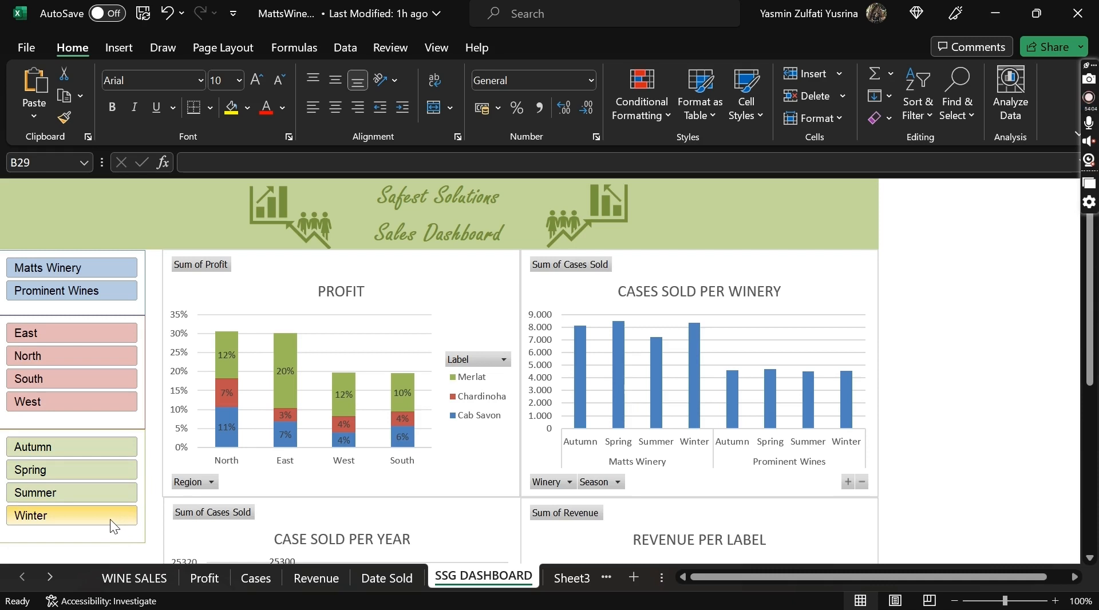
ctrl+click(110, 520)
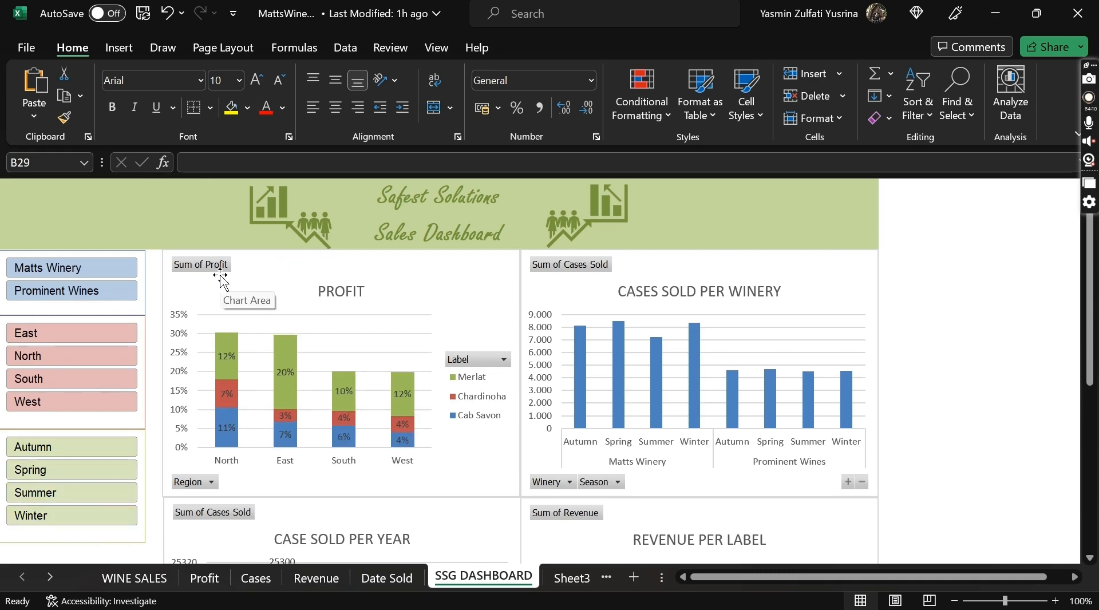
Step: Connect the Winery slicer to the PivotTables on the Cases, Date Sold and Revenue sheets in addition to Profit
click(140, 256)
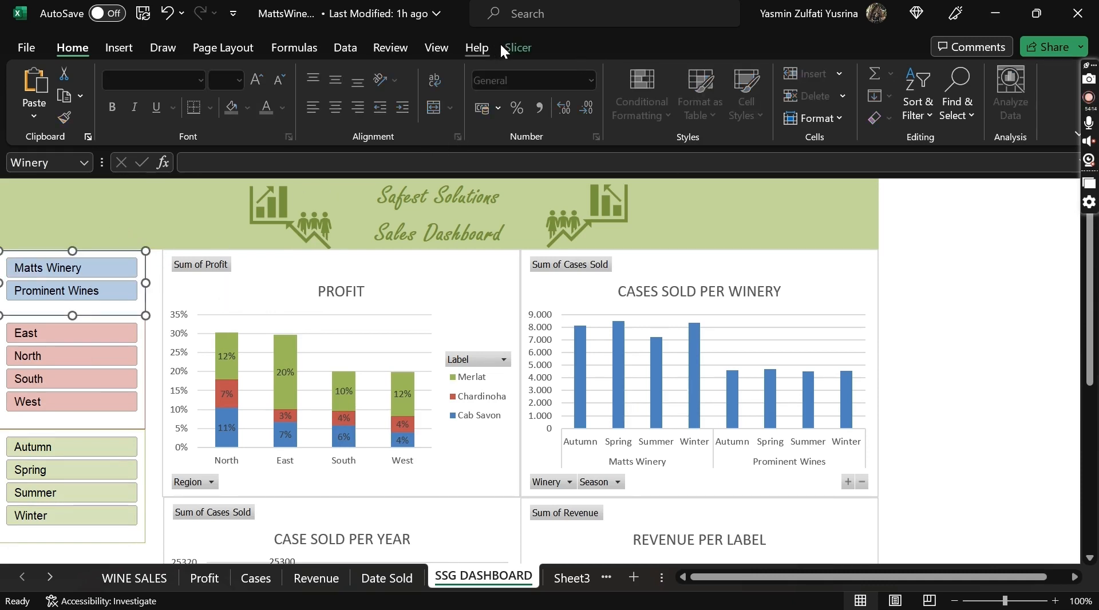
click(517, 49)
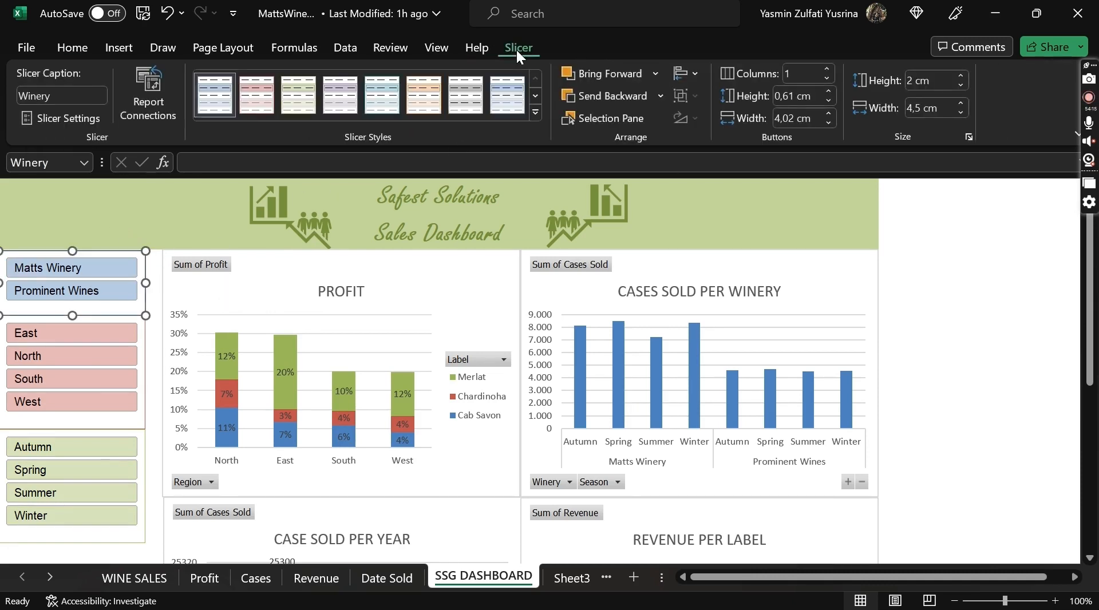
click(150, 86)
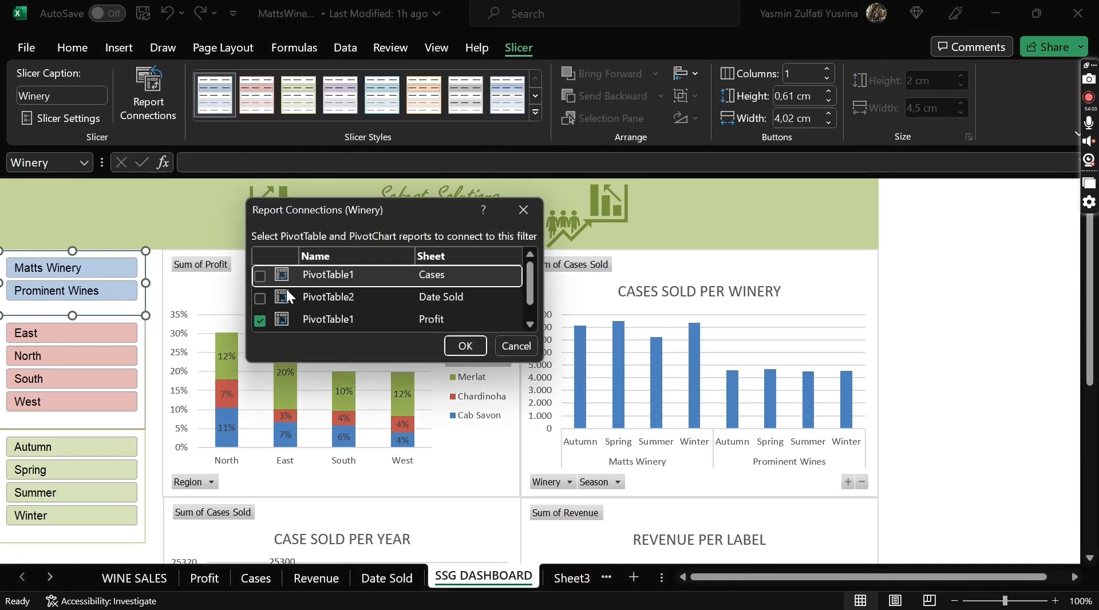
click(260, 276)
click(260, 301)
scroll(386, 311, down, 1)
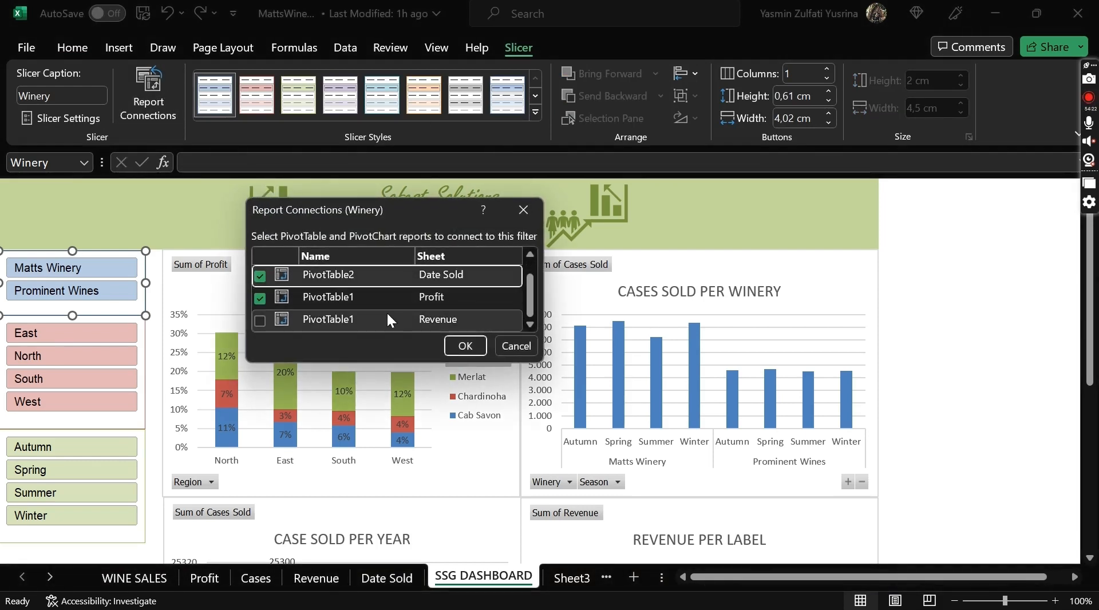
click(260, 320)
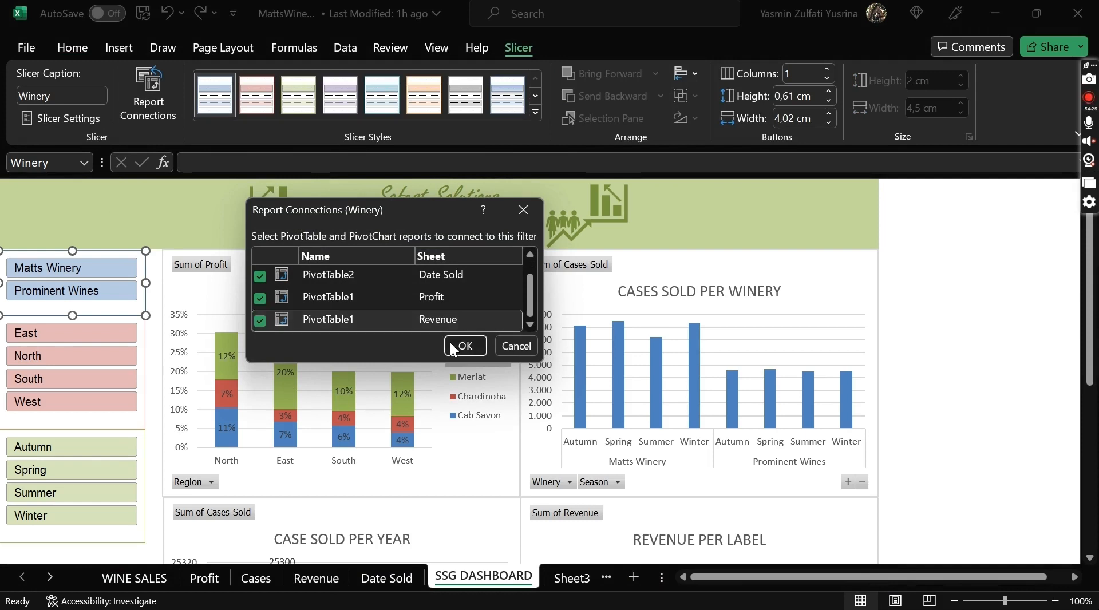
click(461, 346)
click(135, 408)
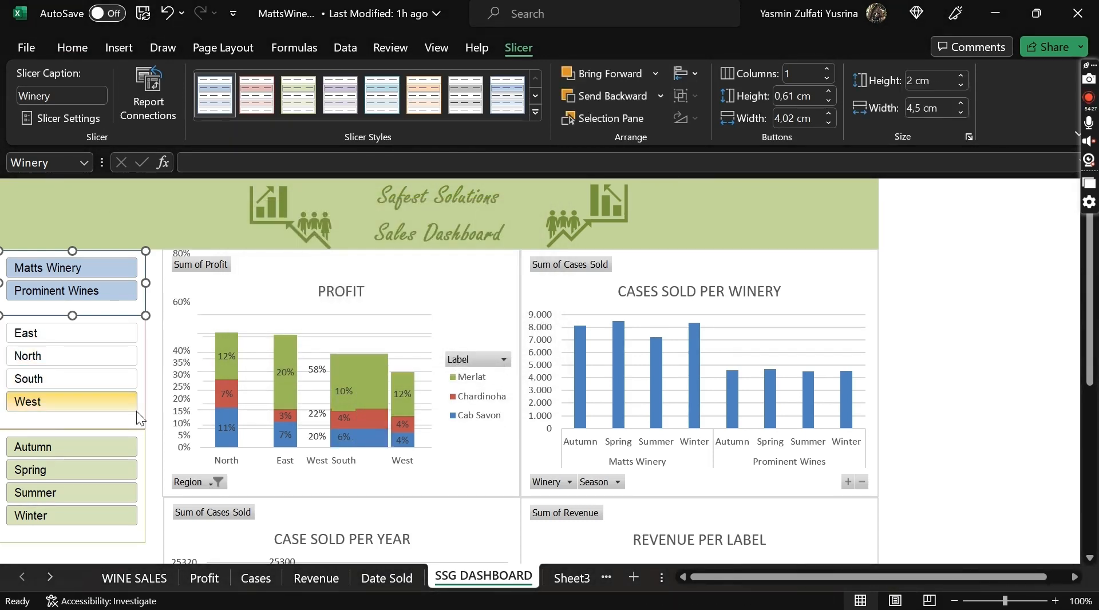
ctrl+click(122, 381)
ctrl+click(112, 359)
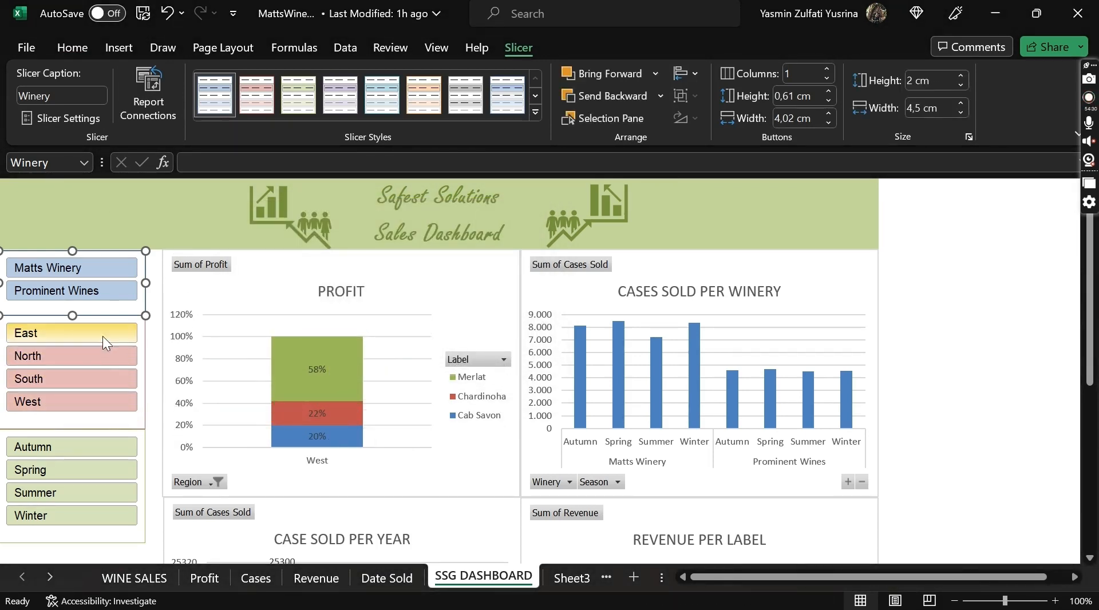
ctrl+click(102, 336)
Step: Connect the Region slicer to the PivotTables on the Cases, Date Sold and Revenue sheets in addition to Profit
click(118, 425)
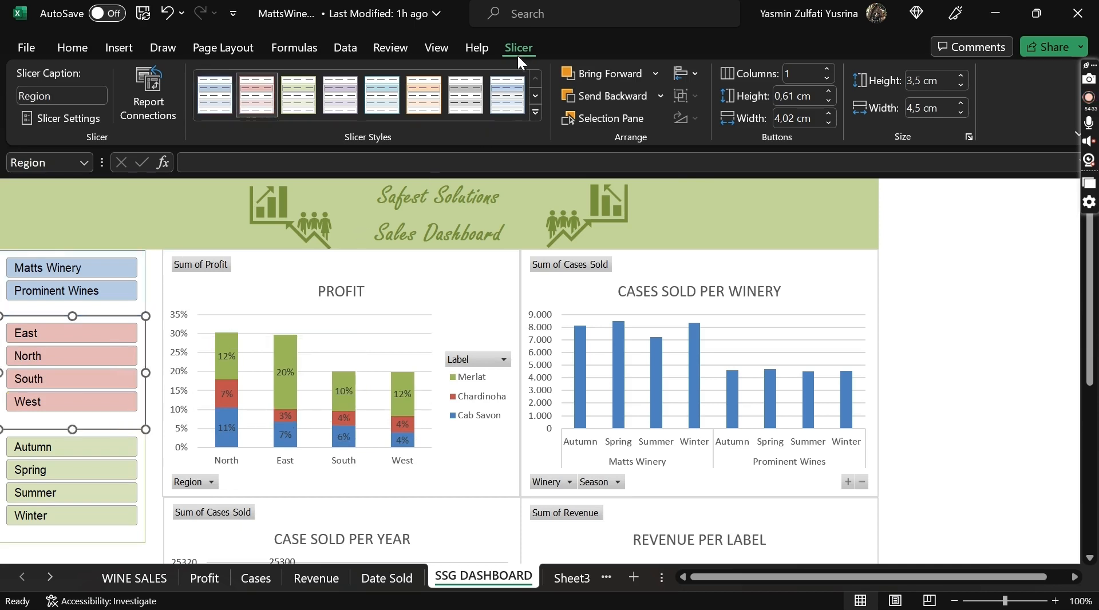
click(149, 82)
click(259, 277)
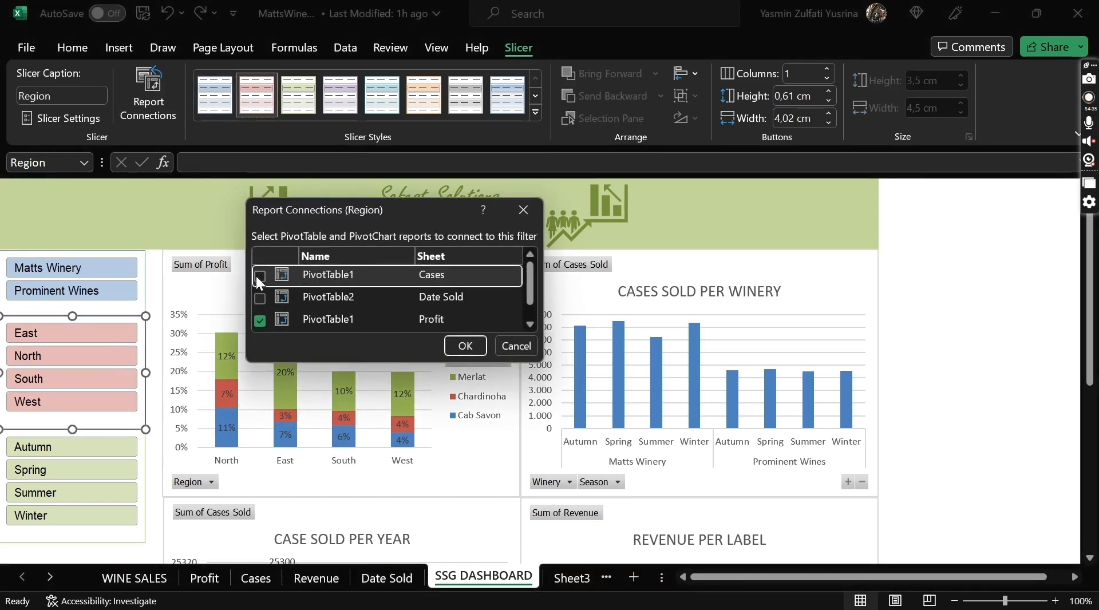
click(262, 298)
scroll(263, 298, down, 1)
click(263, 323)
click(260, 322)
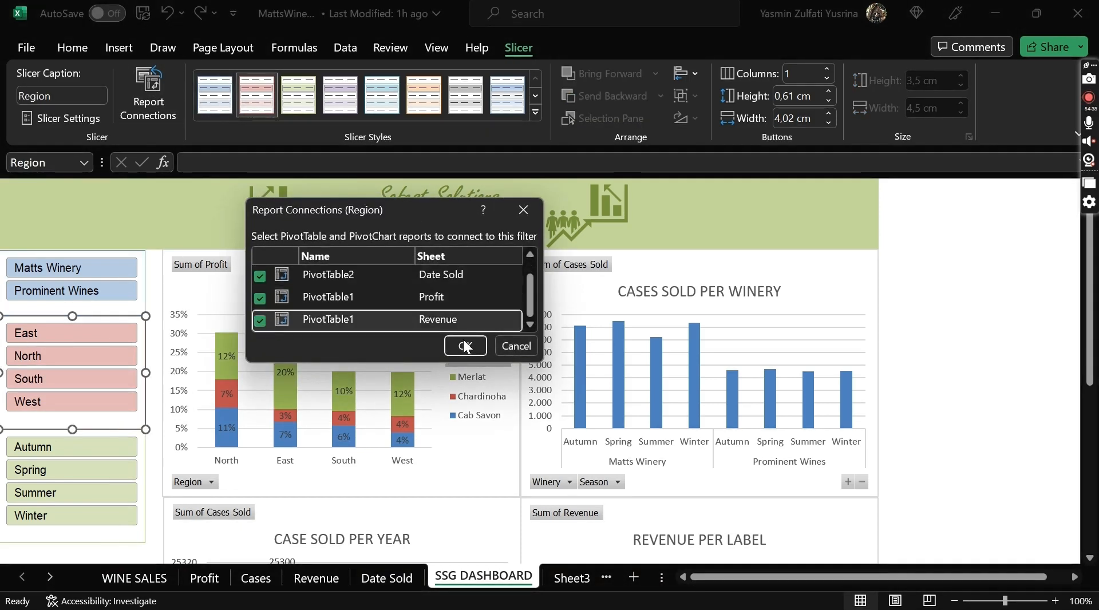
click(466, 346)
Step: Connect the Season slicer to the PivotTables on the Cases, Date Sold and Revenue sheets in addition to Profit
click(134, 539)
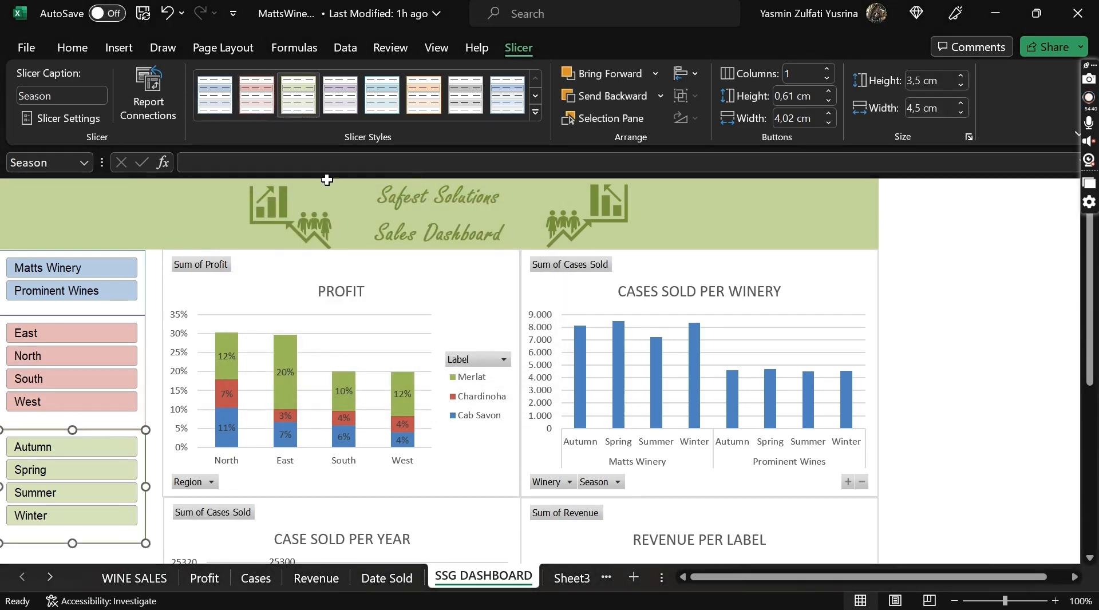
click(148, 92)
click(260, 277)
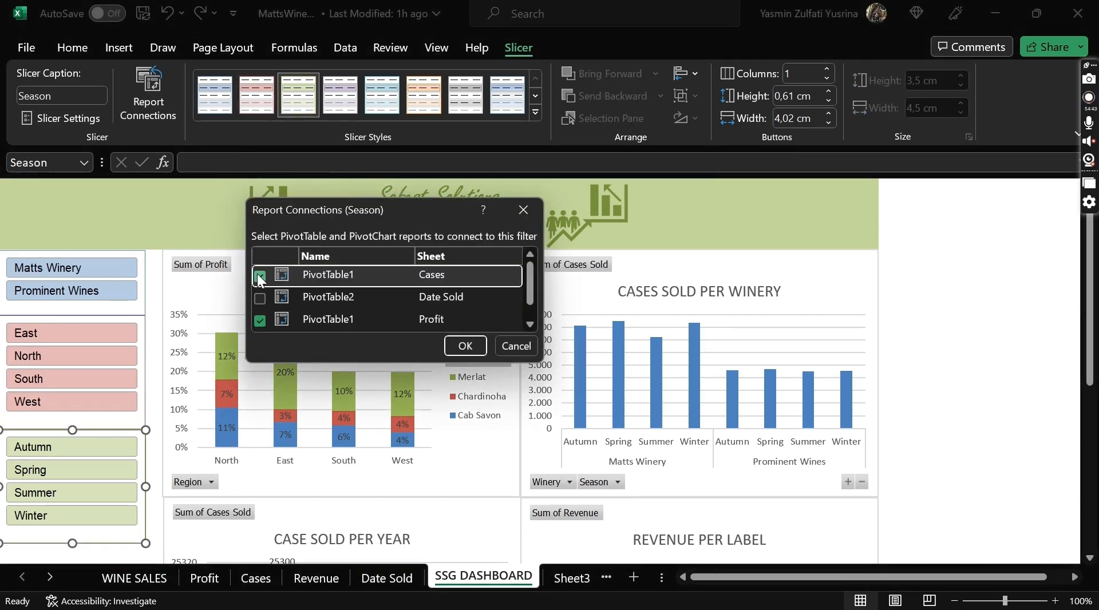
click(260, 298)
scroll(262, 298, down, 1)
click(260, 321)
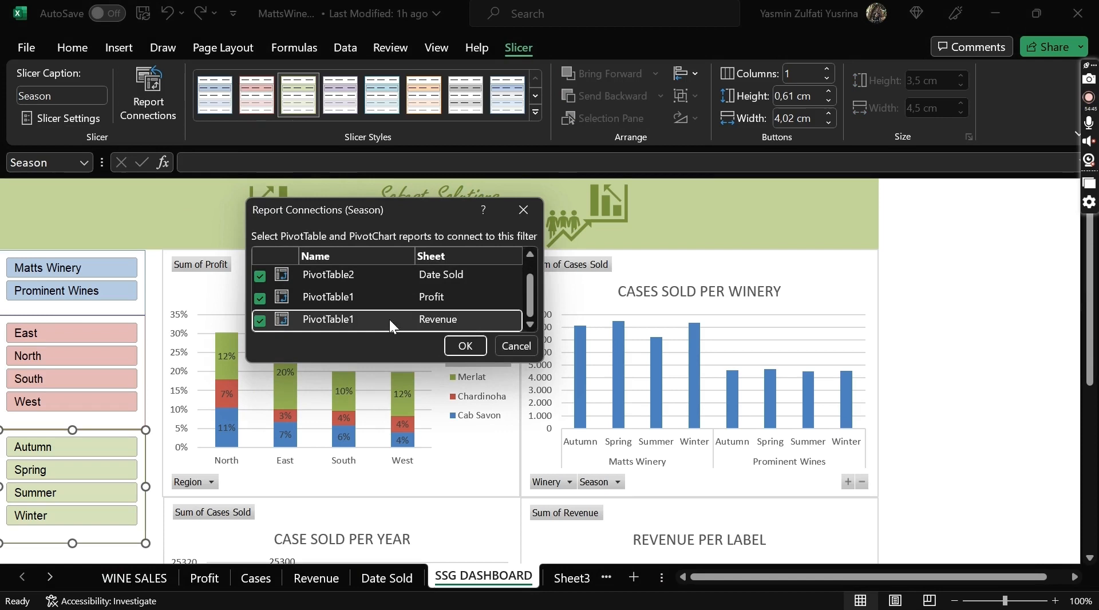
click(463, 345)
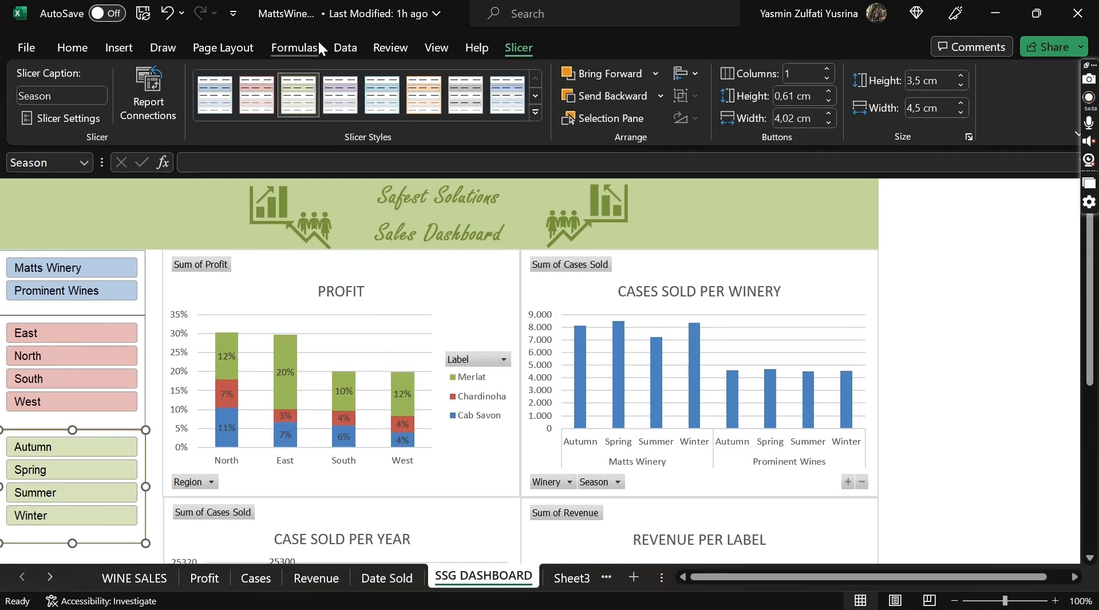
Step: Apply the Office theme to the workbook and review the recoloured dashboard
click(251, 49)
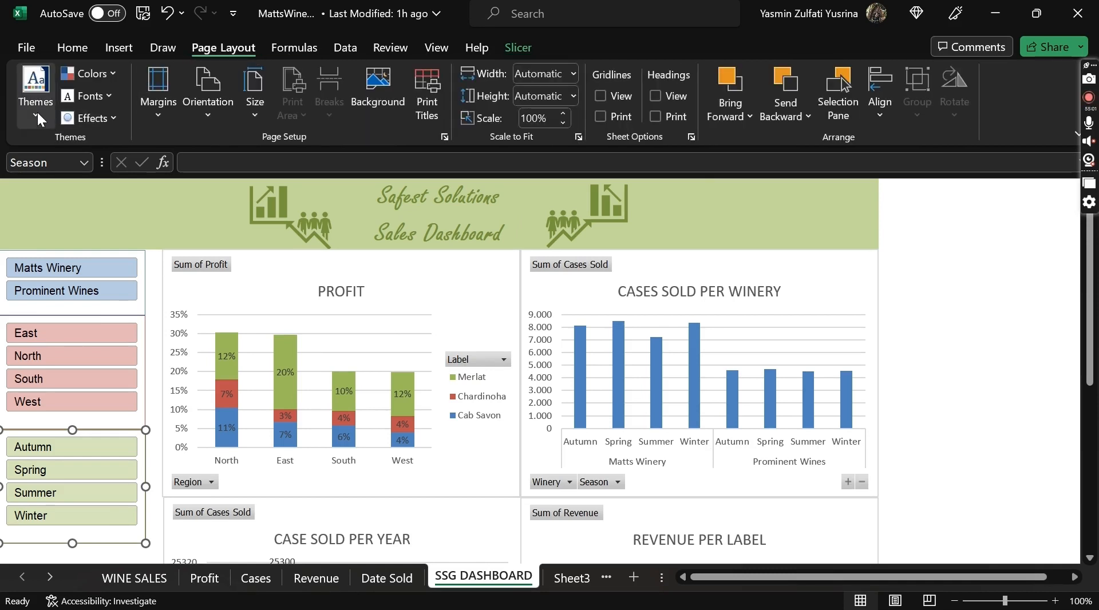
click(36, 111)
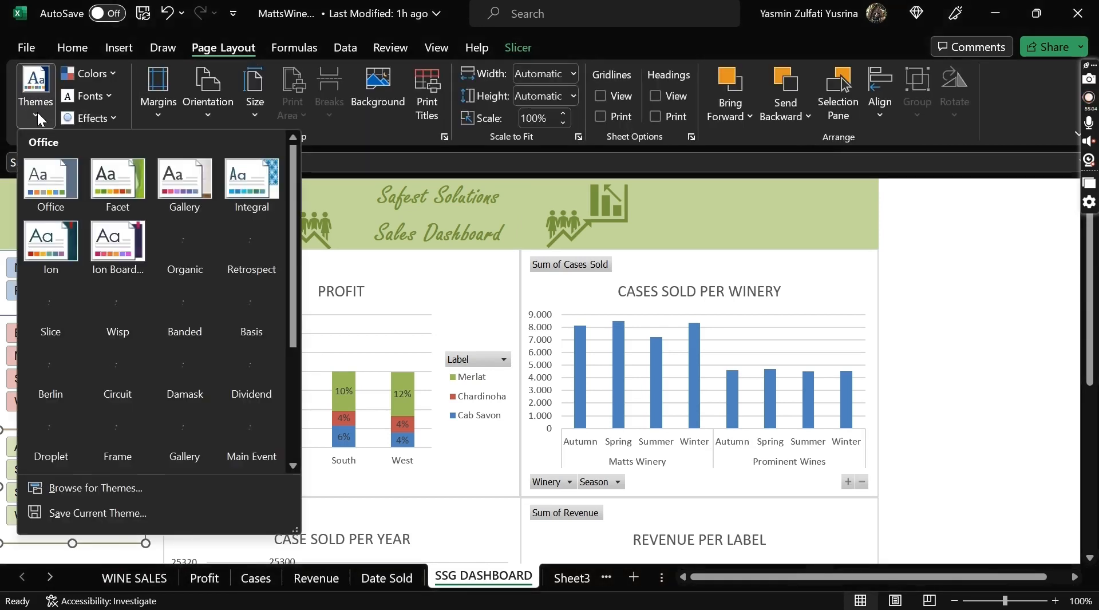
click(41, 189)
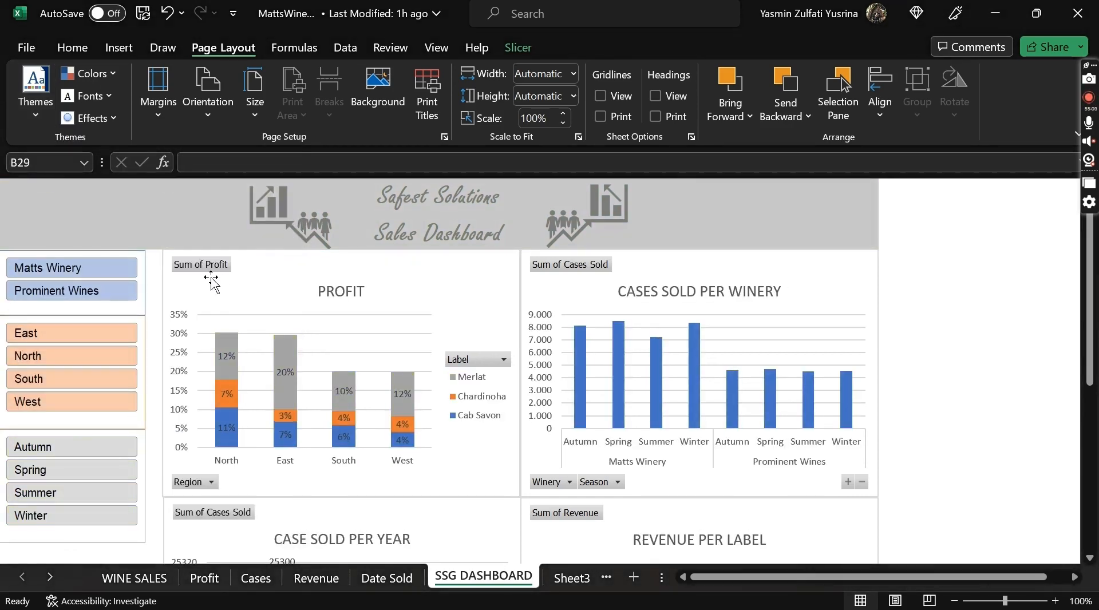
scroll(143, 395, down, 4)
scroll(144, 395, down, 1)
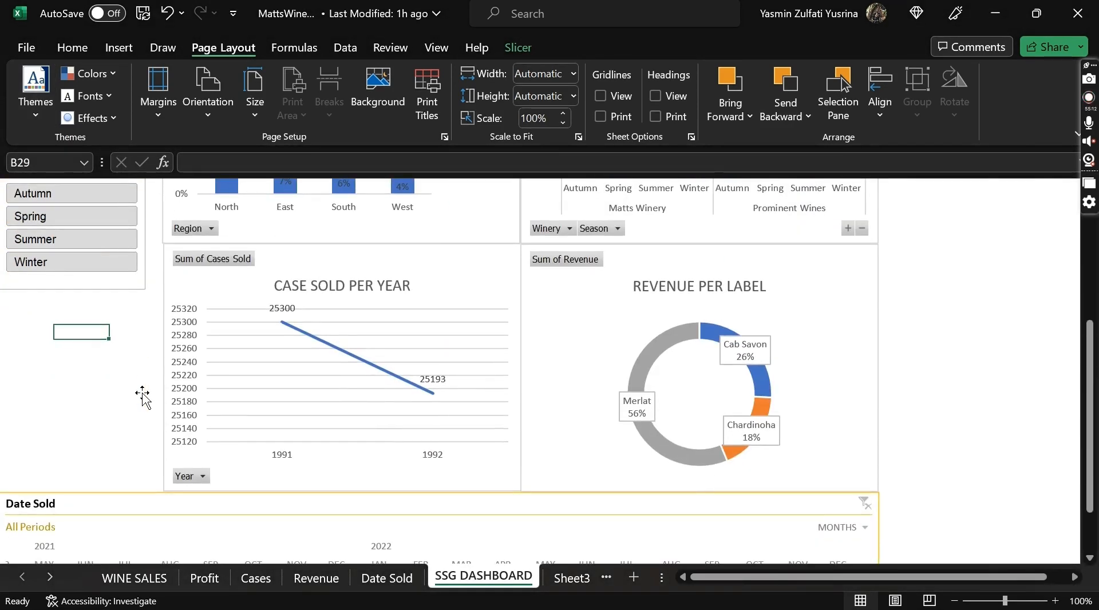
scroll(143, 395, up, 6)
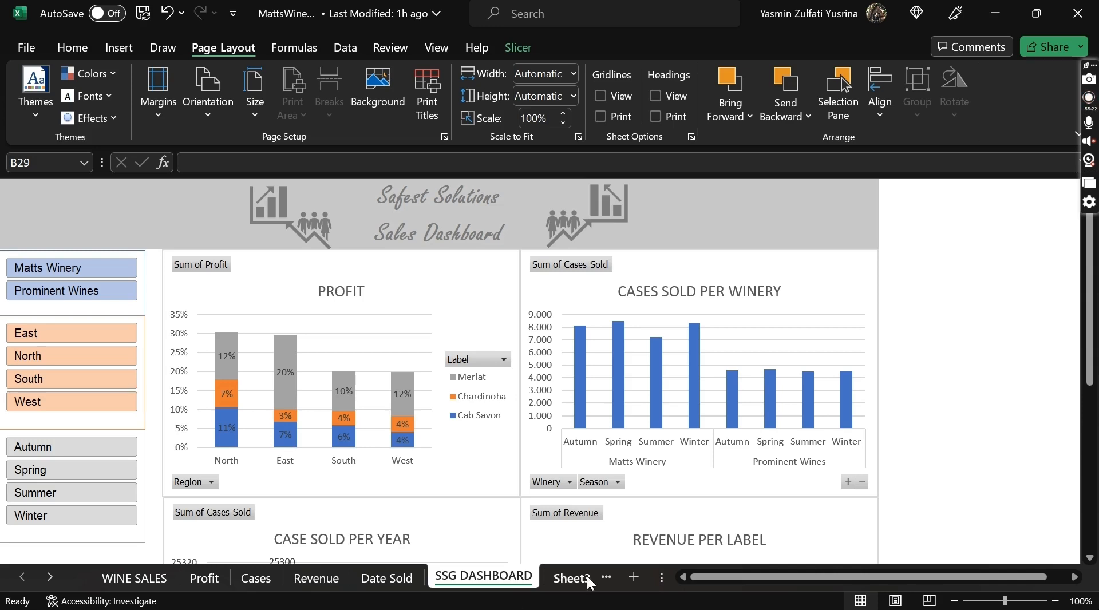
Step: Delete the empty worksheet Sheet3 from the workbook
click(570, 577)
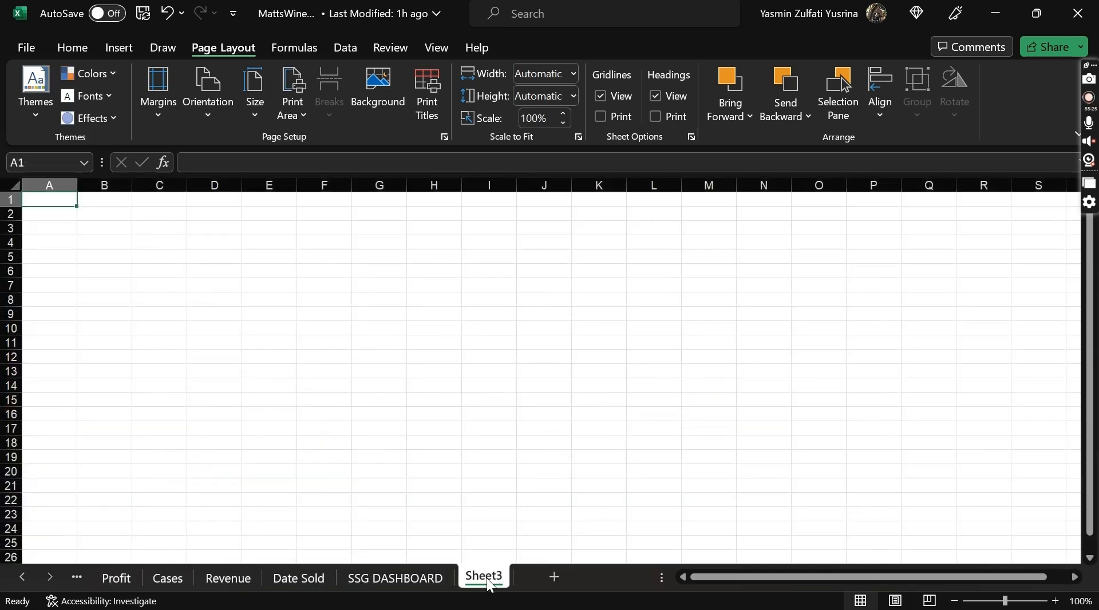
right_click(488, 582)
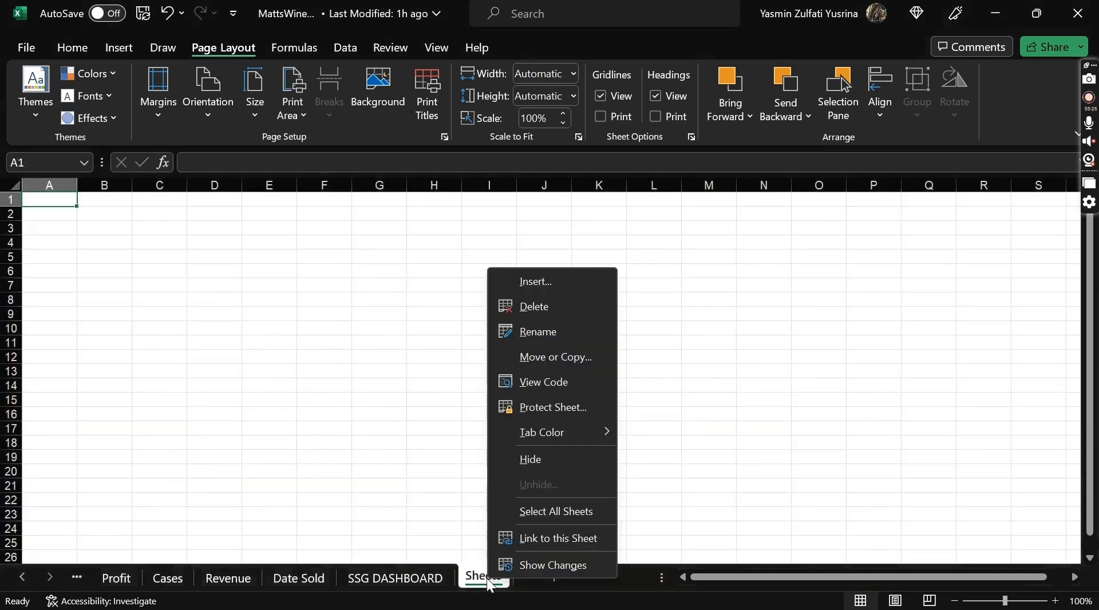
click(557, 313)
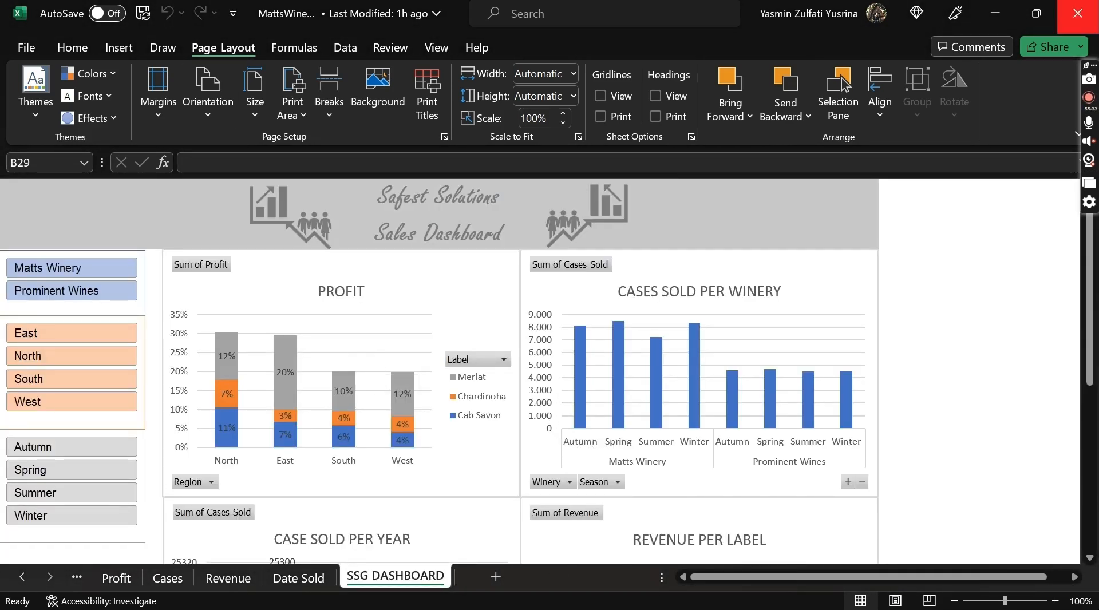
Step: Close MattsWinery.xlsx without saving and open SplitData.xlsx from the chapter-11 folder
click(1077, 12)
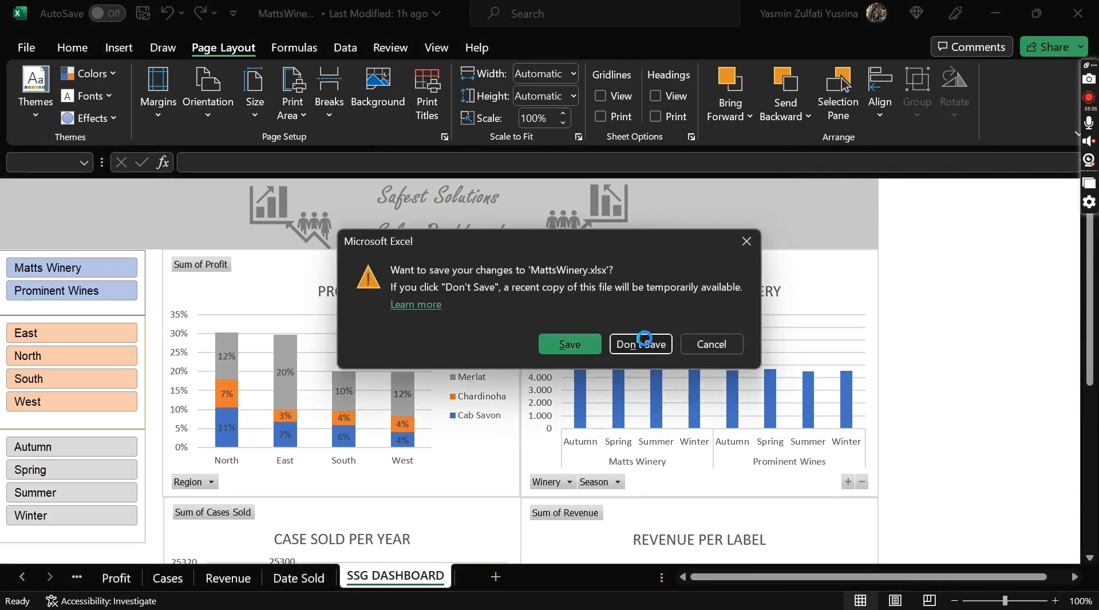
click(641, 344)
key(super)
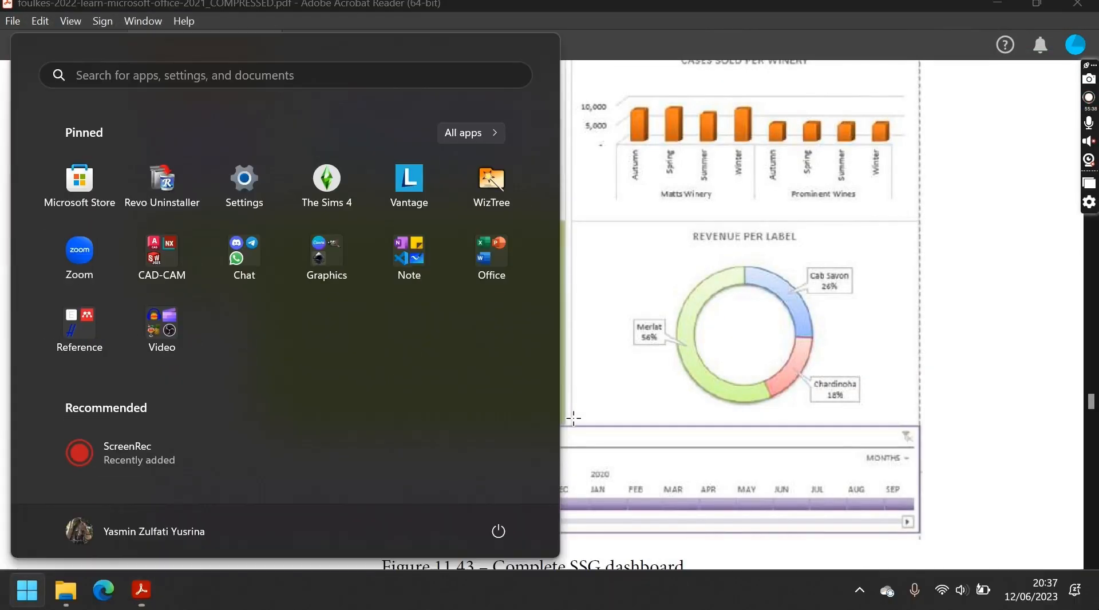
click(66, 590)
click(452, 415)
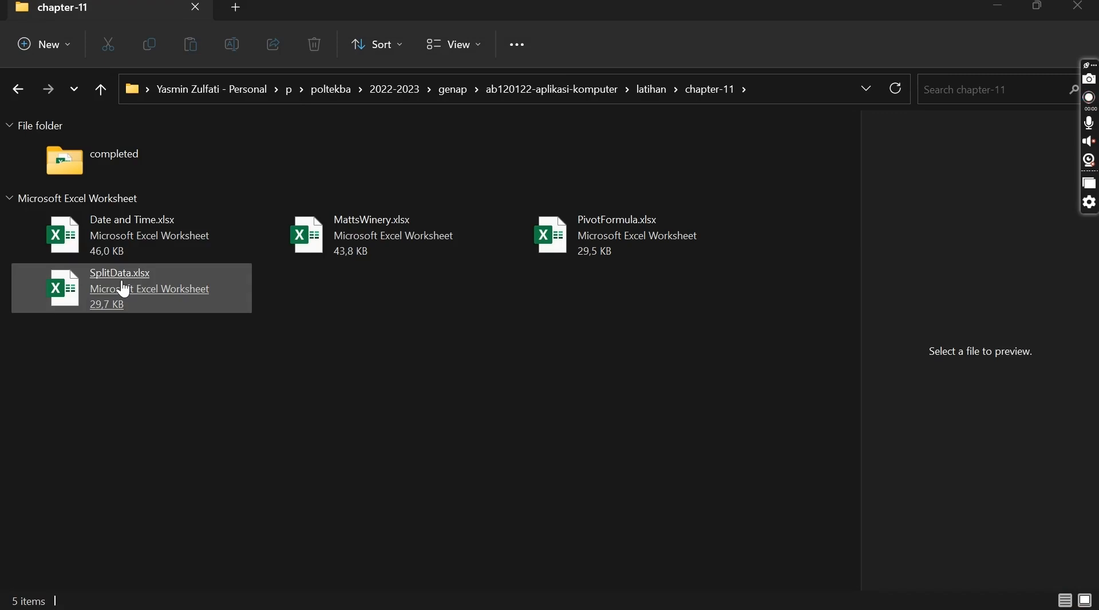
click(124, 291)
double_click(124, 290)
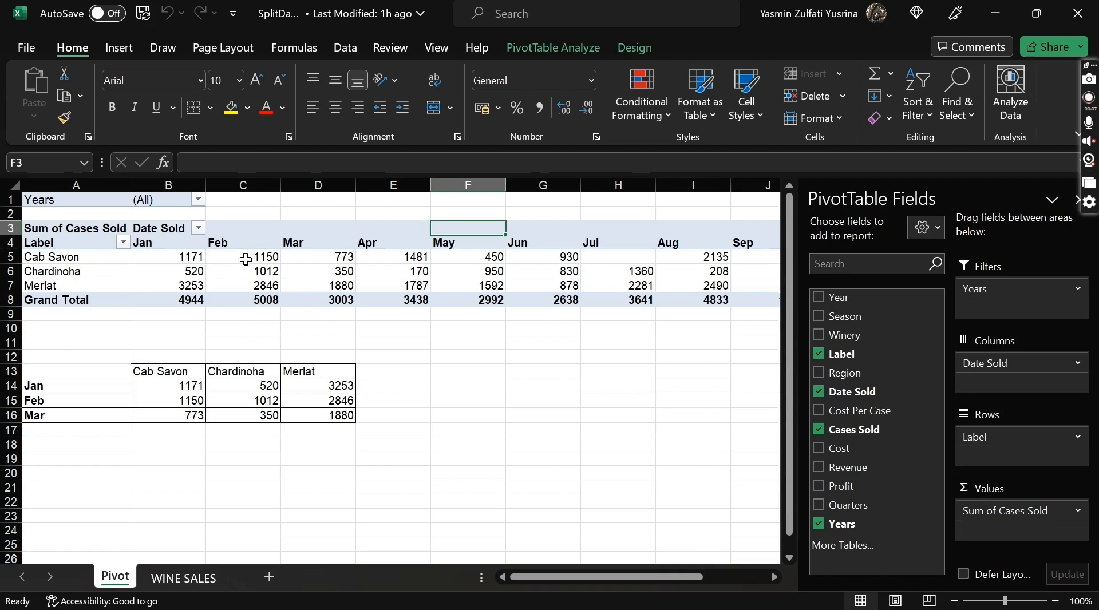
Step: Generate separate report filter pages of the cases sold PivotTable for the Years filter
mouse_move(308, 287)
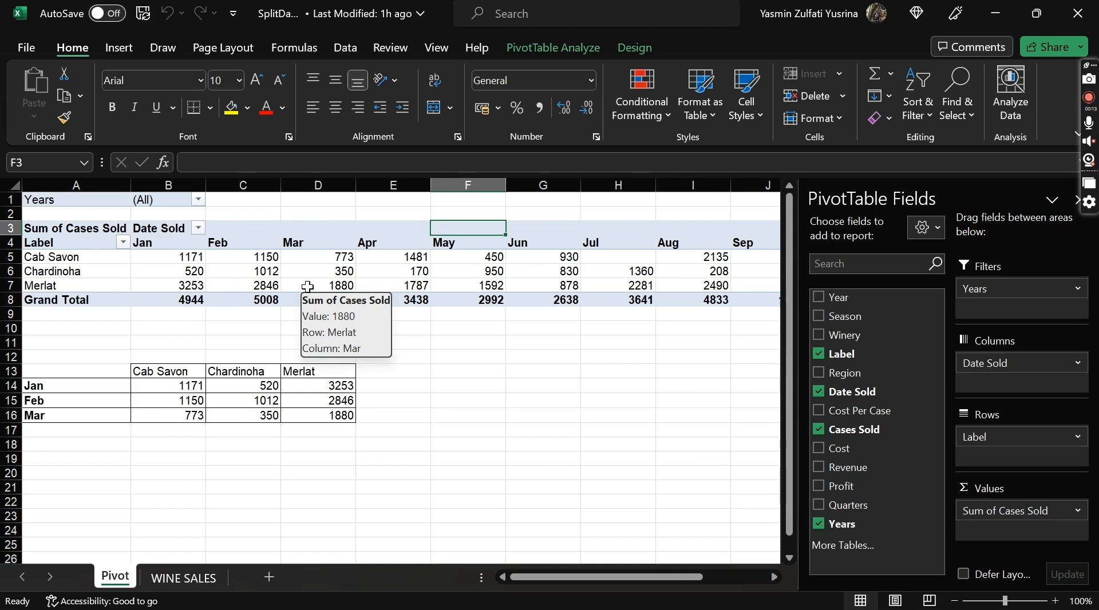
click(195, 257)
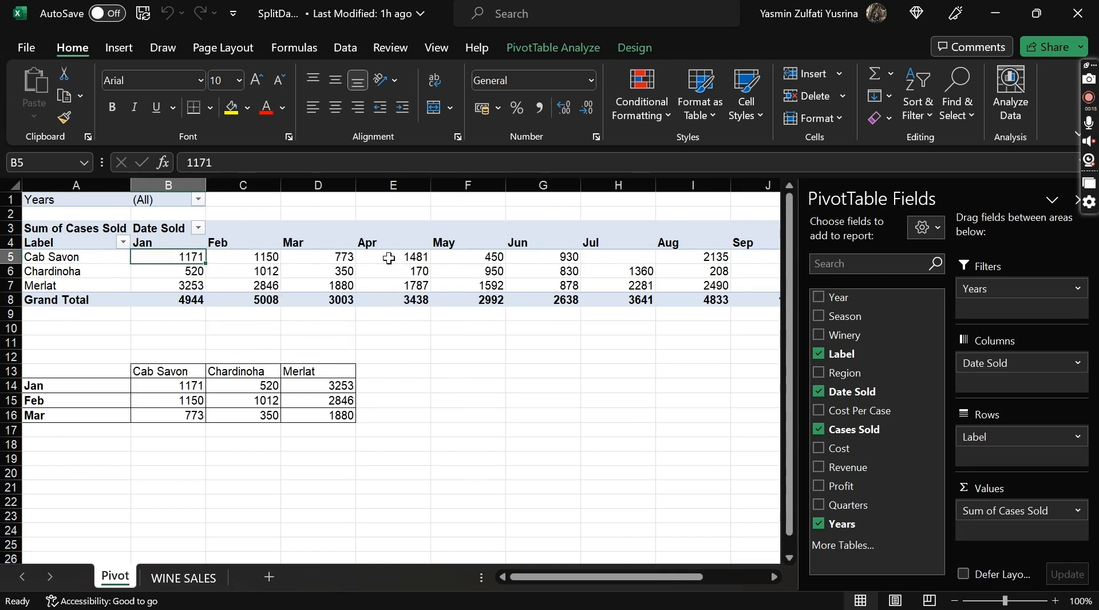
click(302, 257)
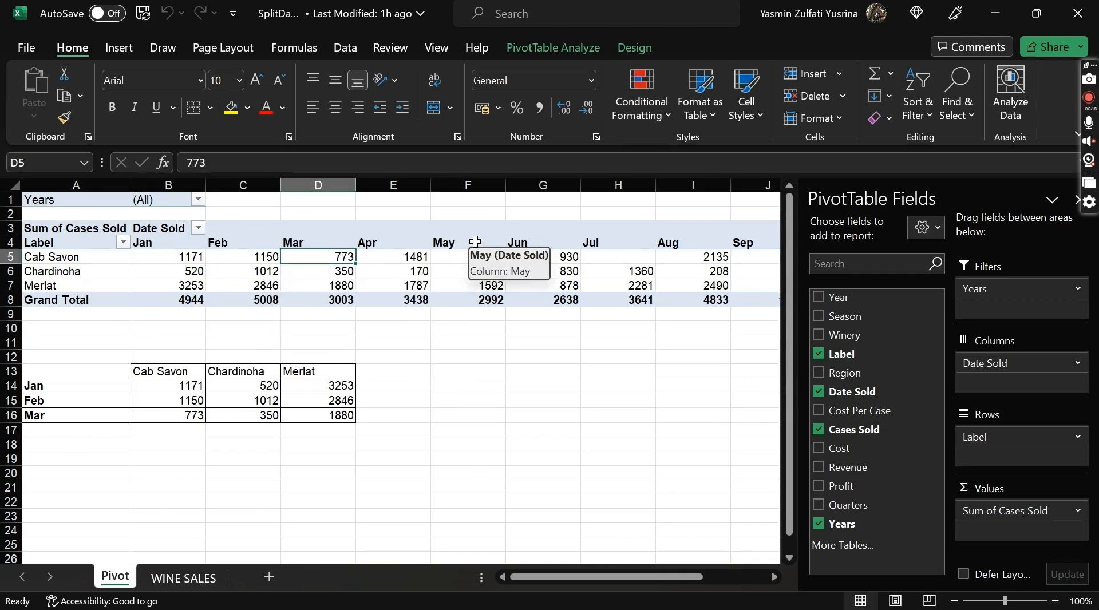
click(555, 39)
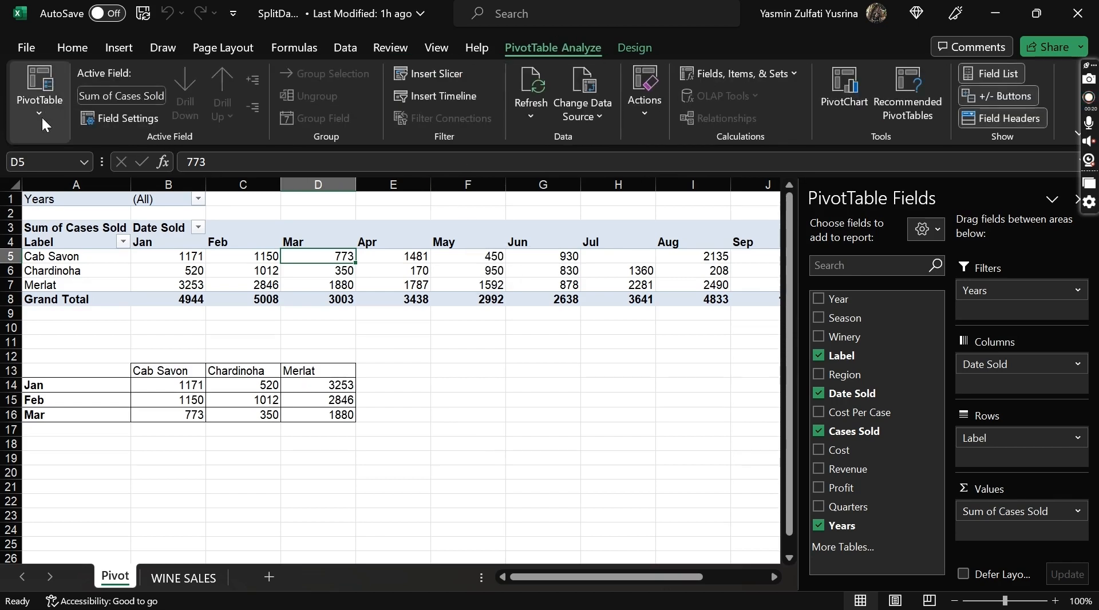
click(30, 106)
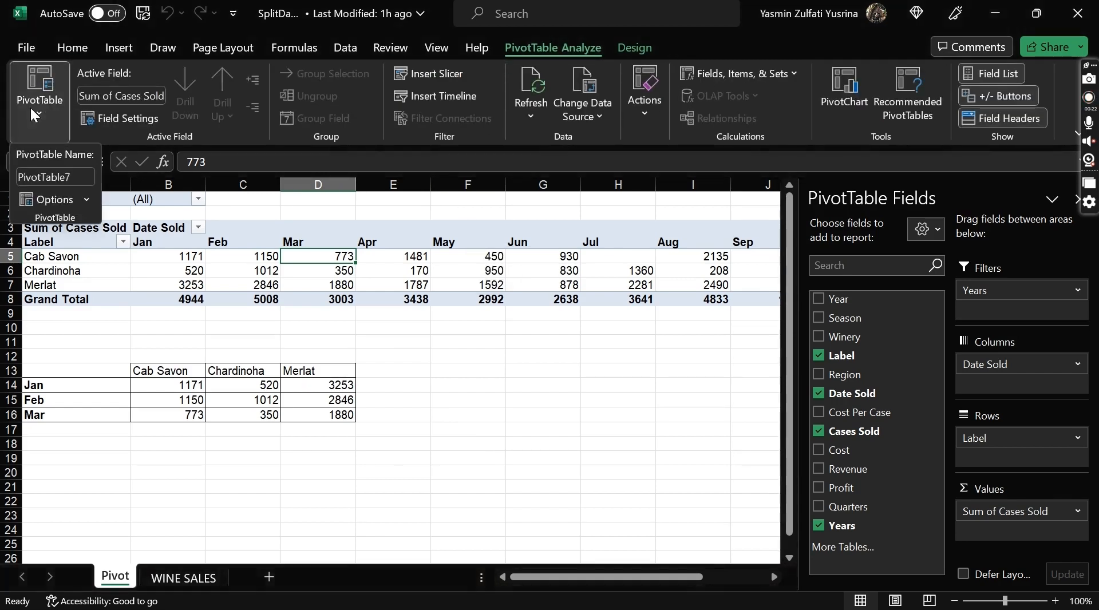
click(84, 204)
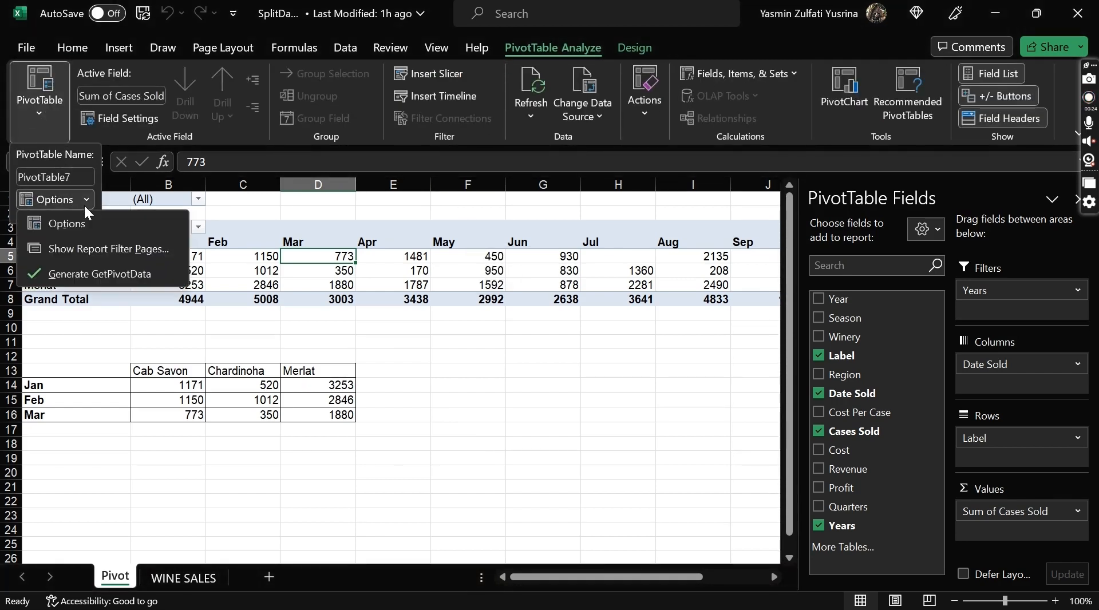
click(108, 248)
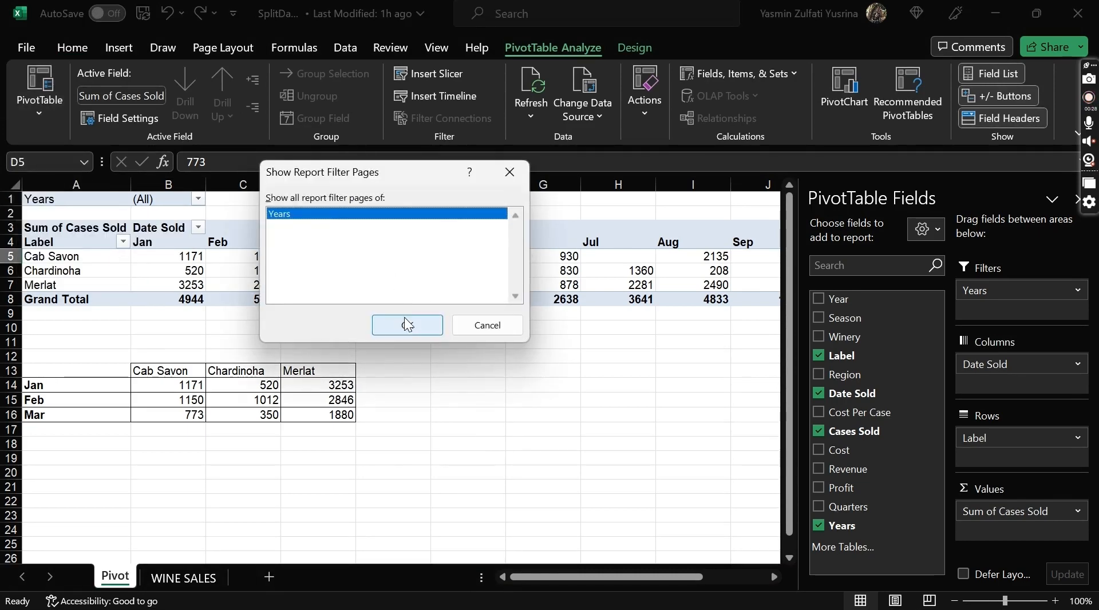
click(406, 325)
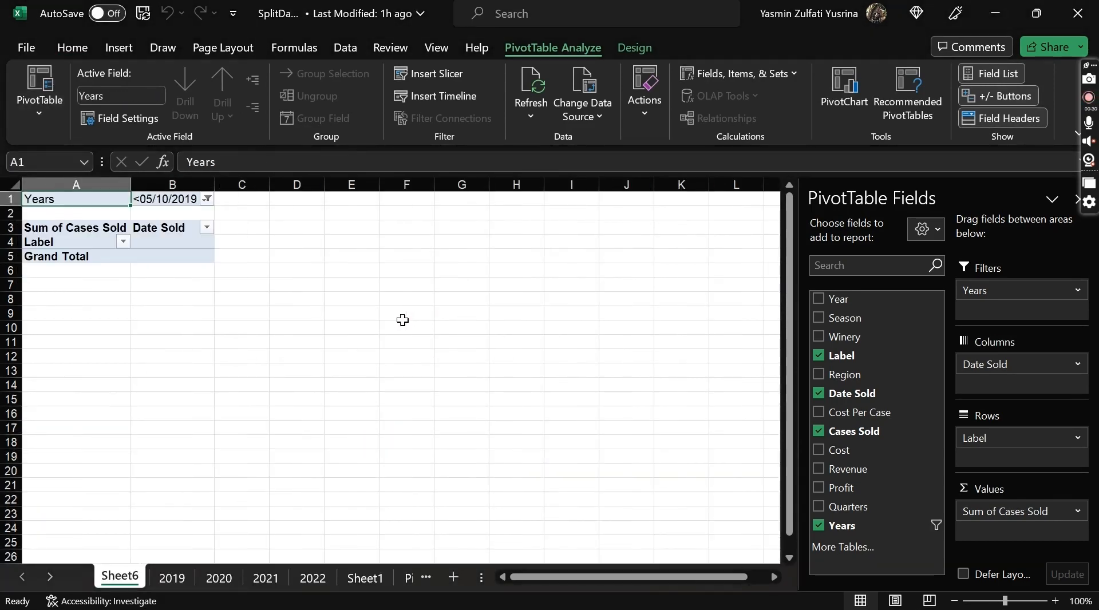
Step: Review the generated yearly sheets 2019, 2020, 2021 and 2022, and hide the PivotTable Fields pane
click(184, 580)
click(220, 579)
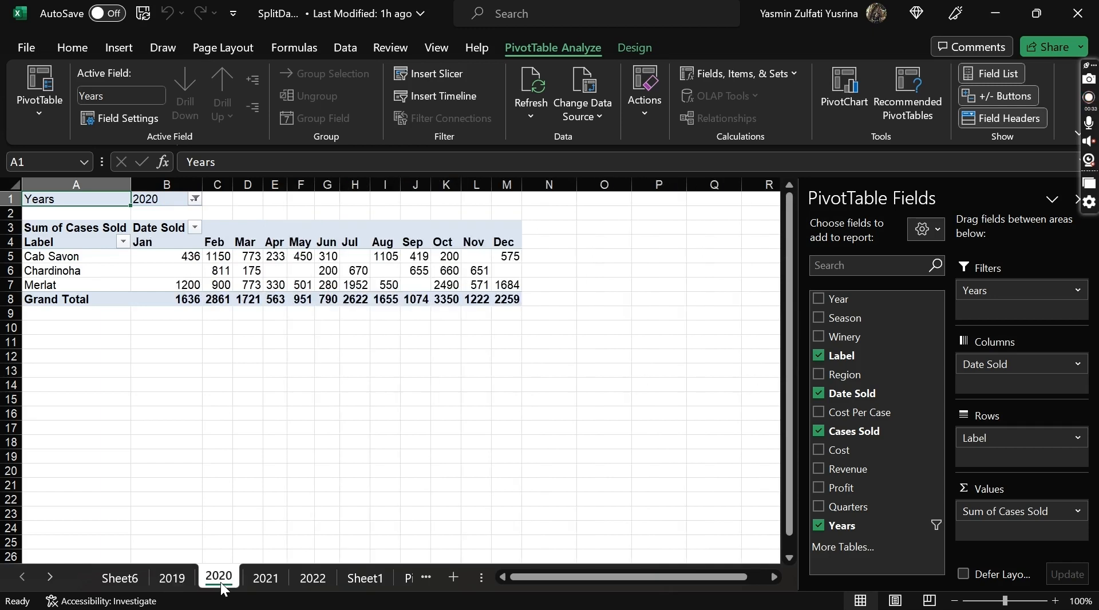
click(259, 580)
click(304, 580)
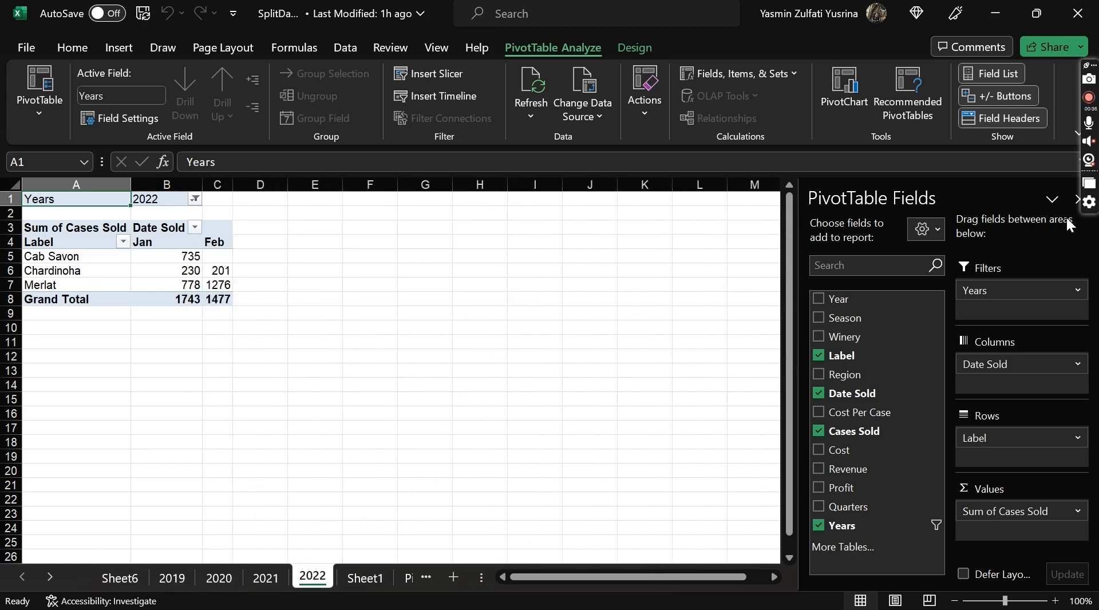
click(1077, 198)
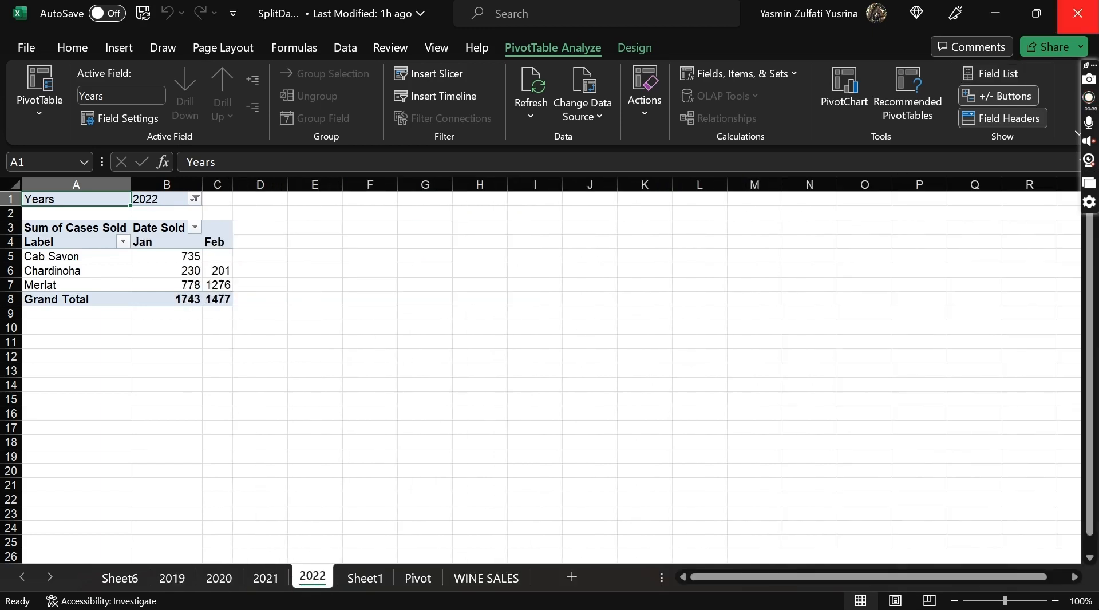
Step: Close SplitData.xlsx without saving and open PivotFormula.xlsx from the chapter-11 folder
click(1078, 13)
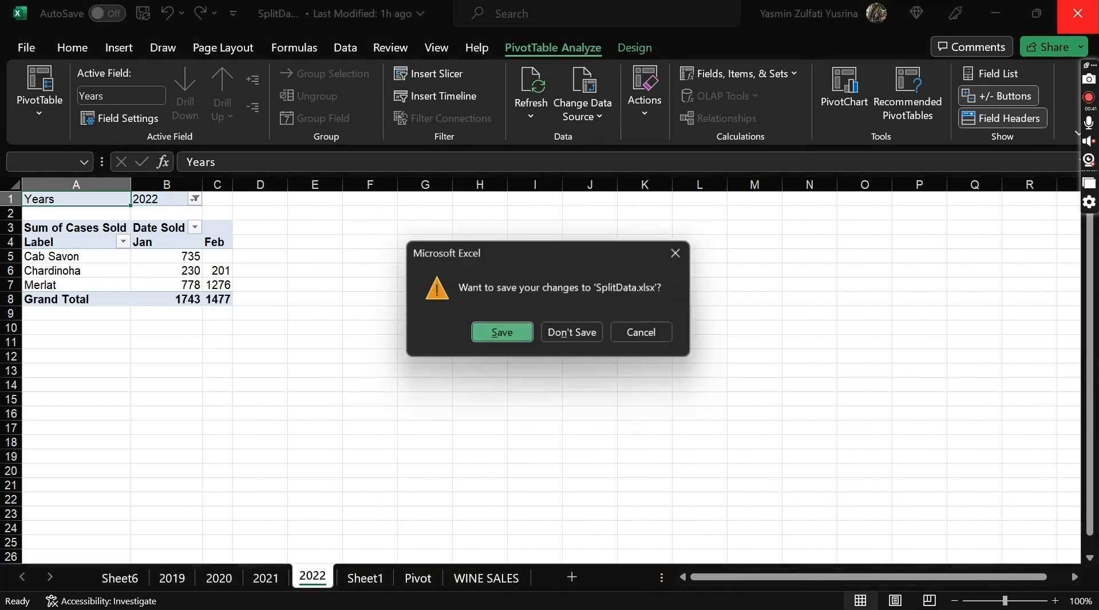
click(547, 326)
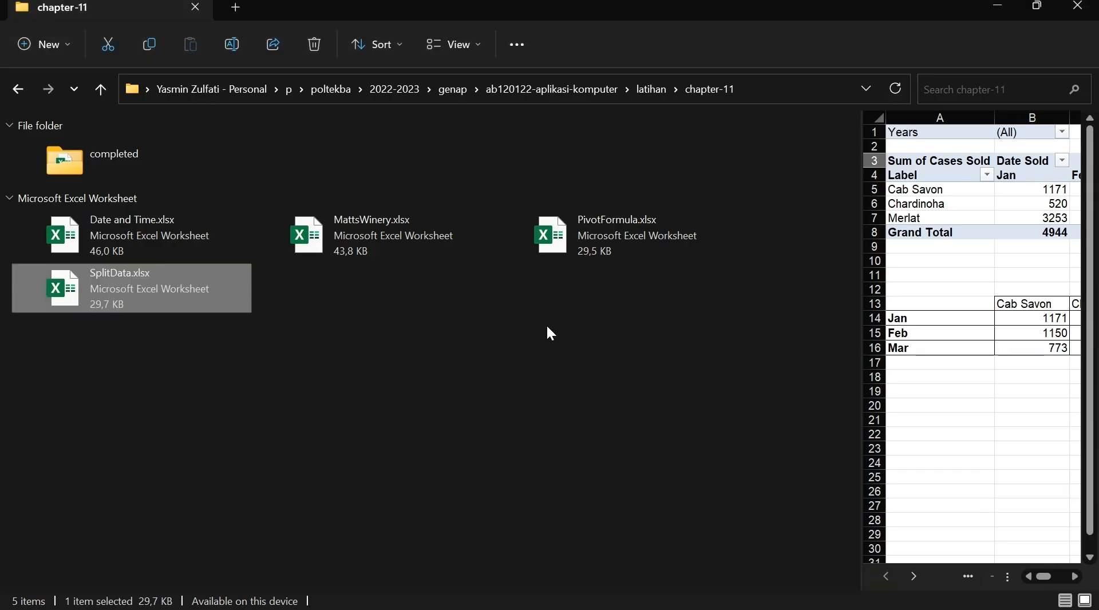
double_click(611, 254)
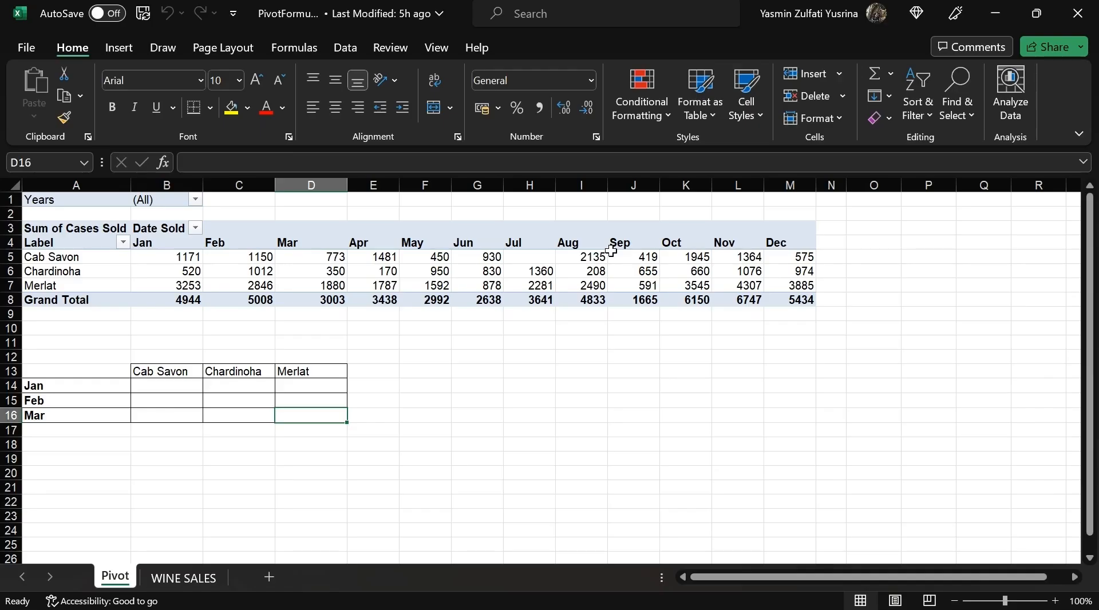
Step: Enter a GETPIVOTDATA formula in B14 that returns the PivotTable's January Cab Savon value from B5
click(181, 388)
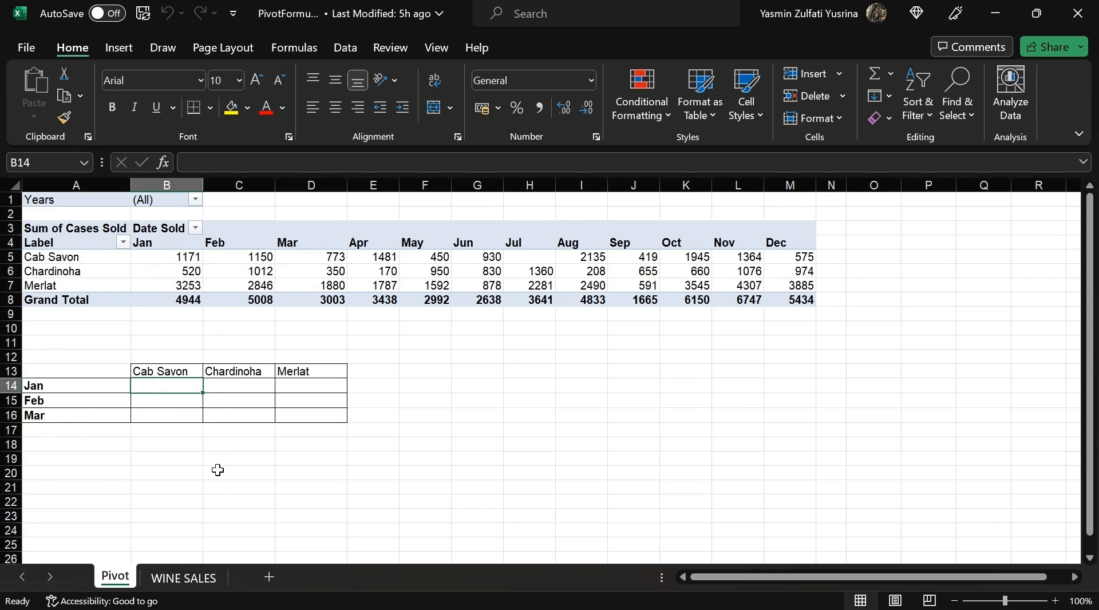
text(=)
click(158, 257)
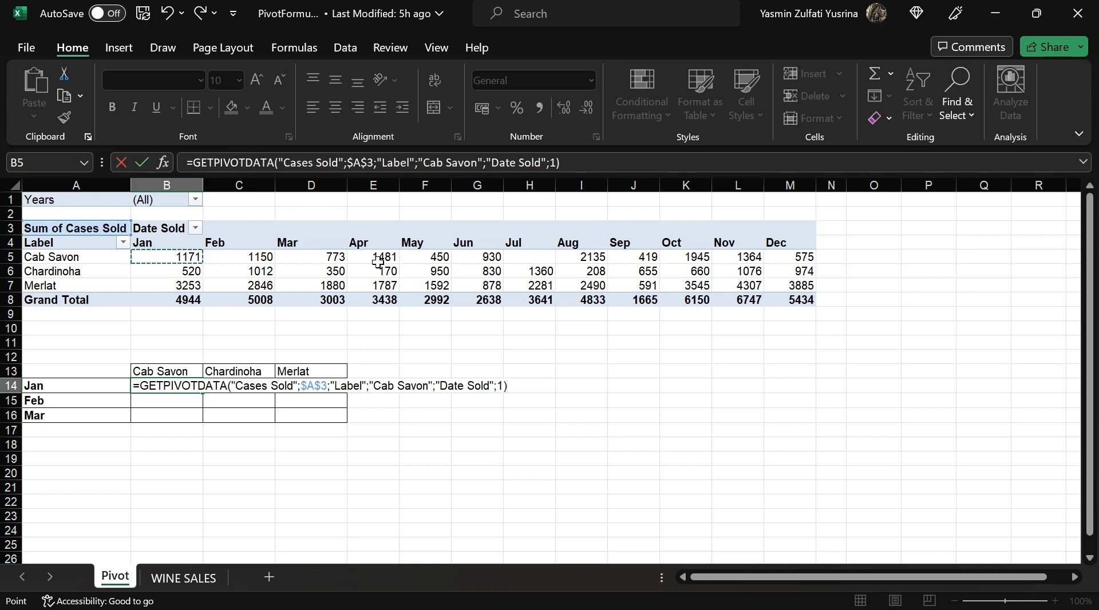
key(Return)
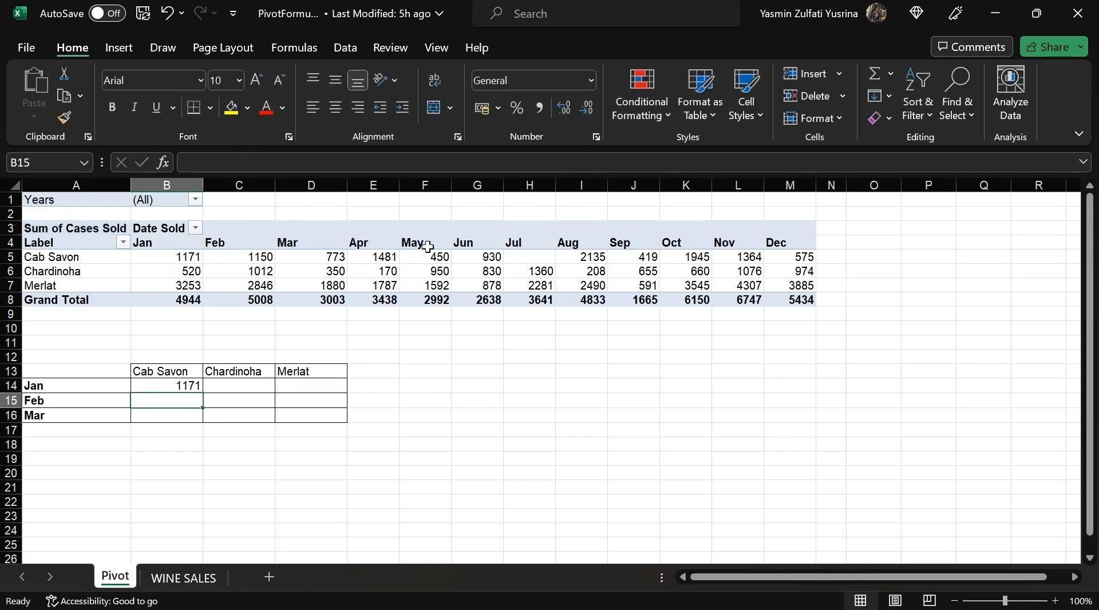
Step: Try to fill the B14 formula down to B16 and across to C14, inspect the copies and undo both fills
key(Up)
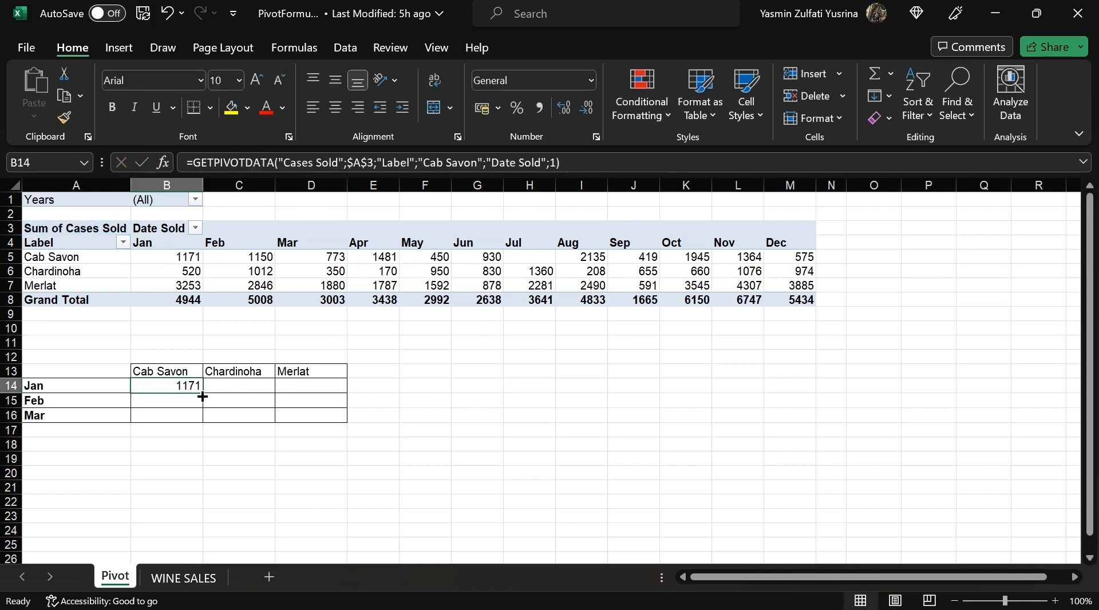
drag(203, 393, 194, 418)
click(177, 400)
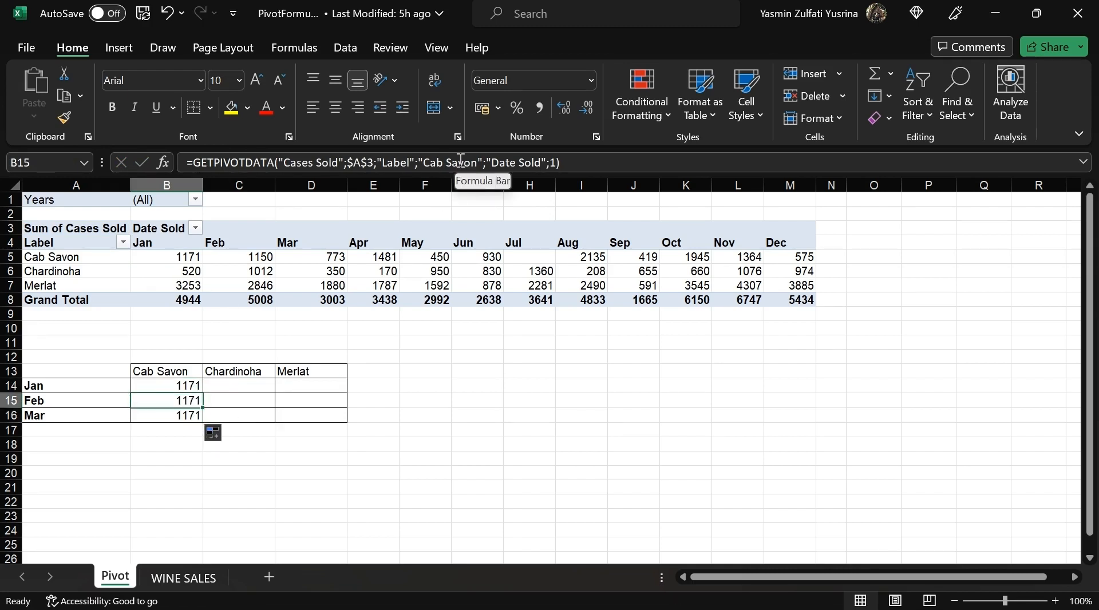
click(182, 416)
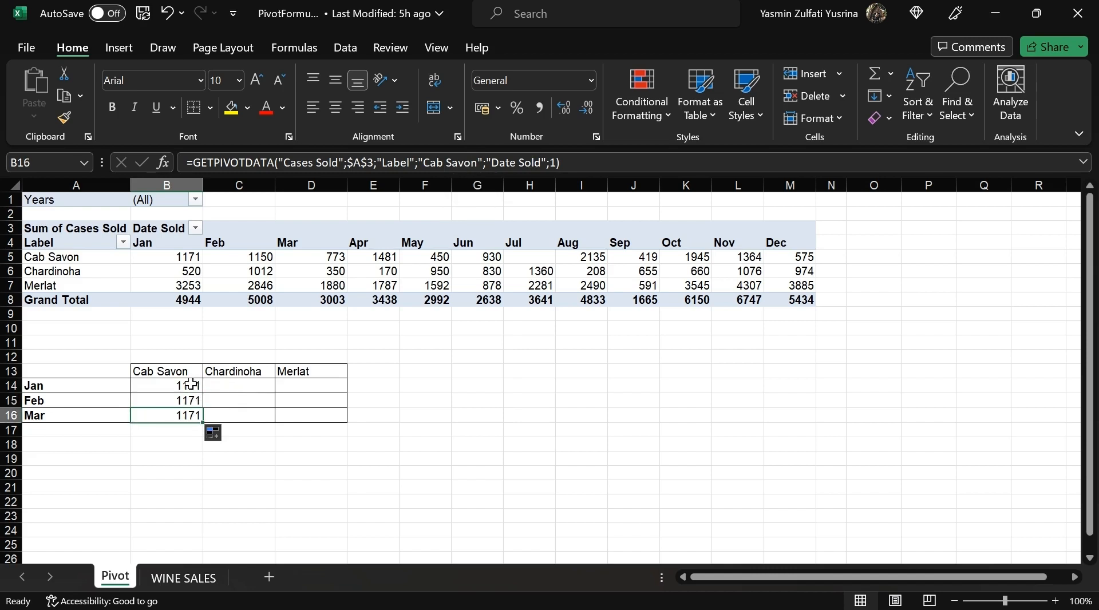
click(188, 384)
drag(203, 395, 263, 387)
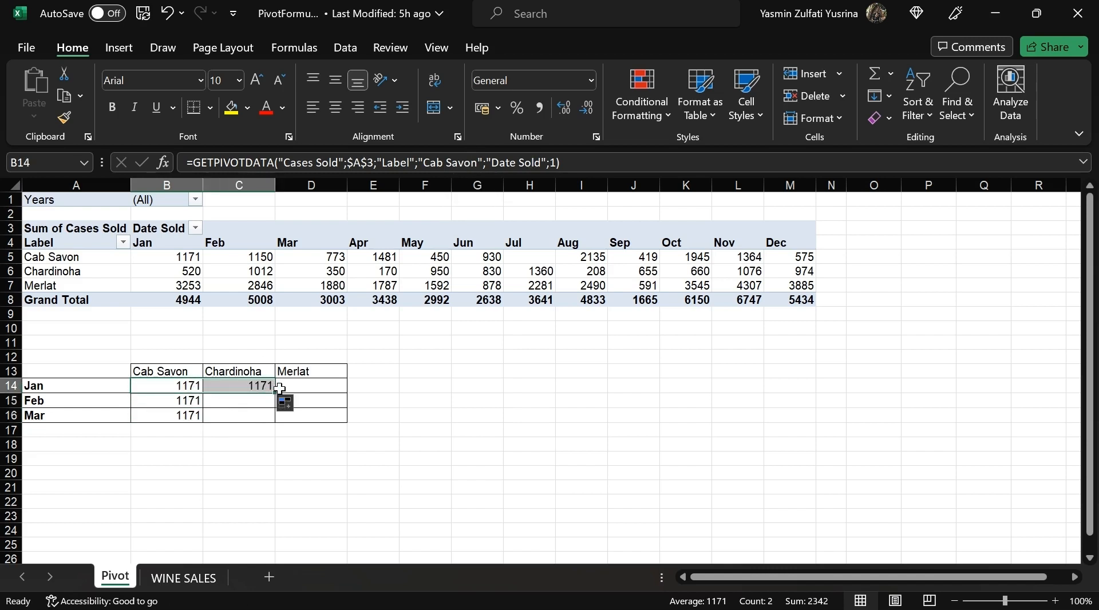
key(ctrl+z)
key(ctrl+z)
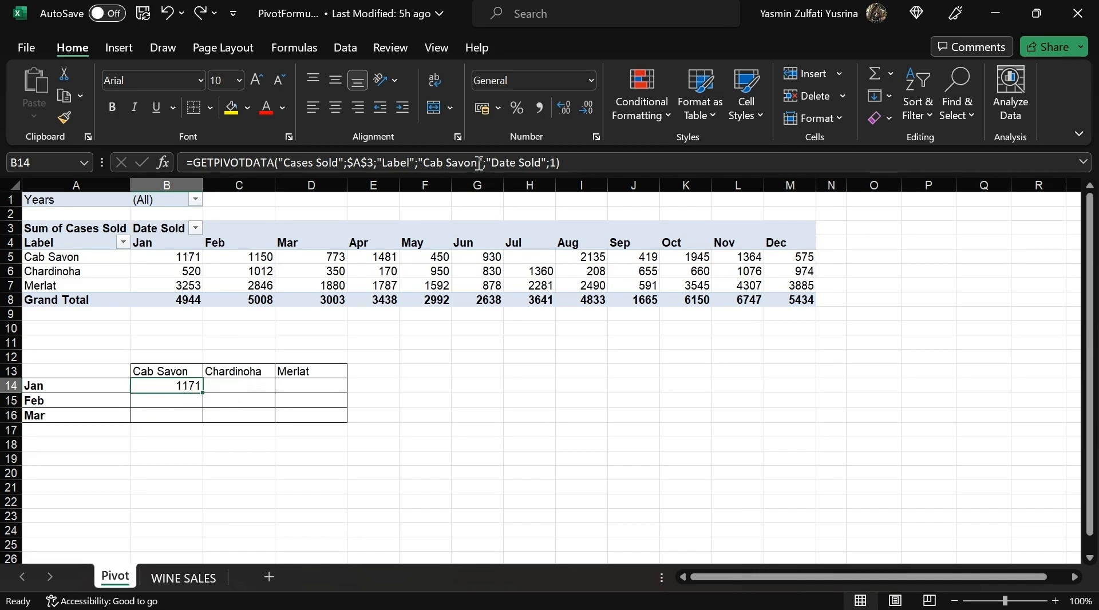
Step: Replace the "Cab Savon" text in the B14 GETPIVOTDATA formula with a reference to cell B13
click(418, 163)
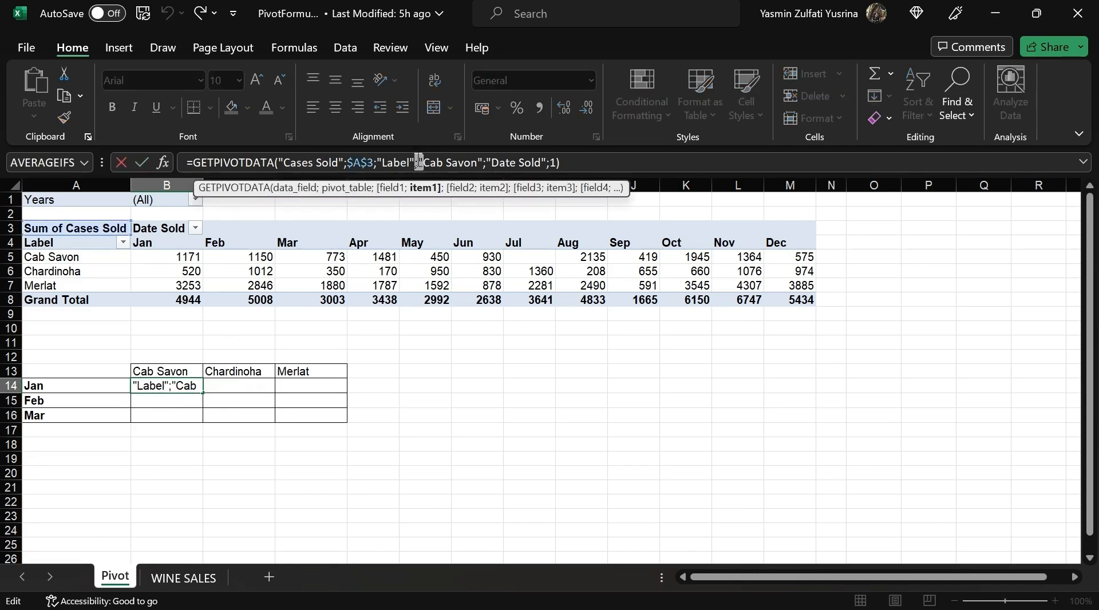
key(shift+Right)
key(shift+Right)
key(shift+Right)
key(shift+Right)
key(shift+Right)
key(shift+Right)
key(shift+Right)
key(shift+Right)
key(shift+Right)
key(shift+Right)
key(shift+Right)
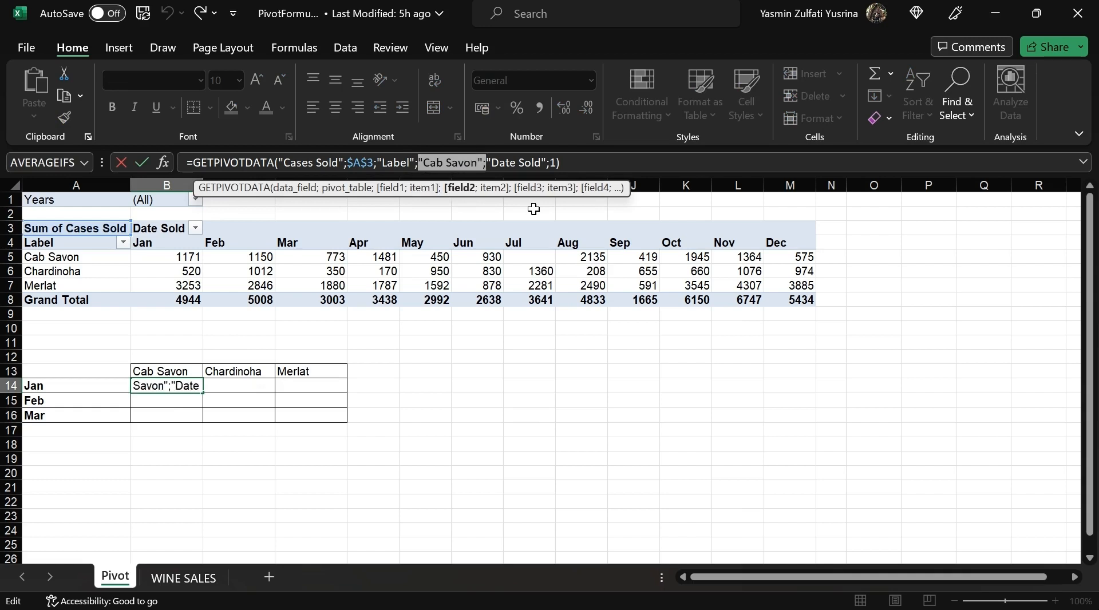
key(Delete)
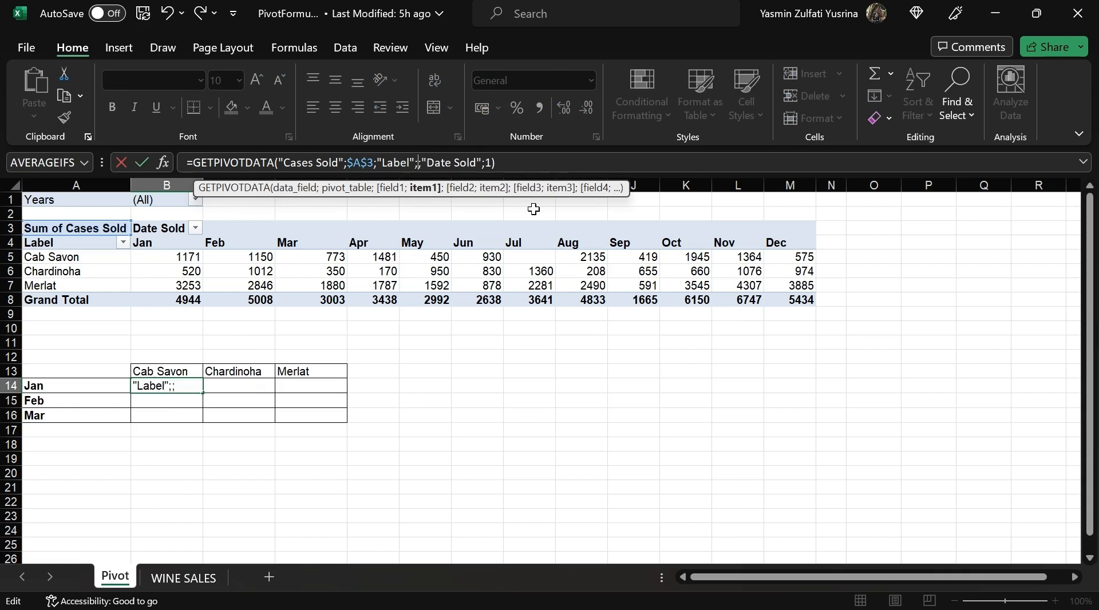
click(158, 369)
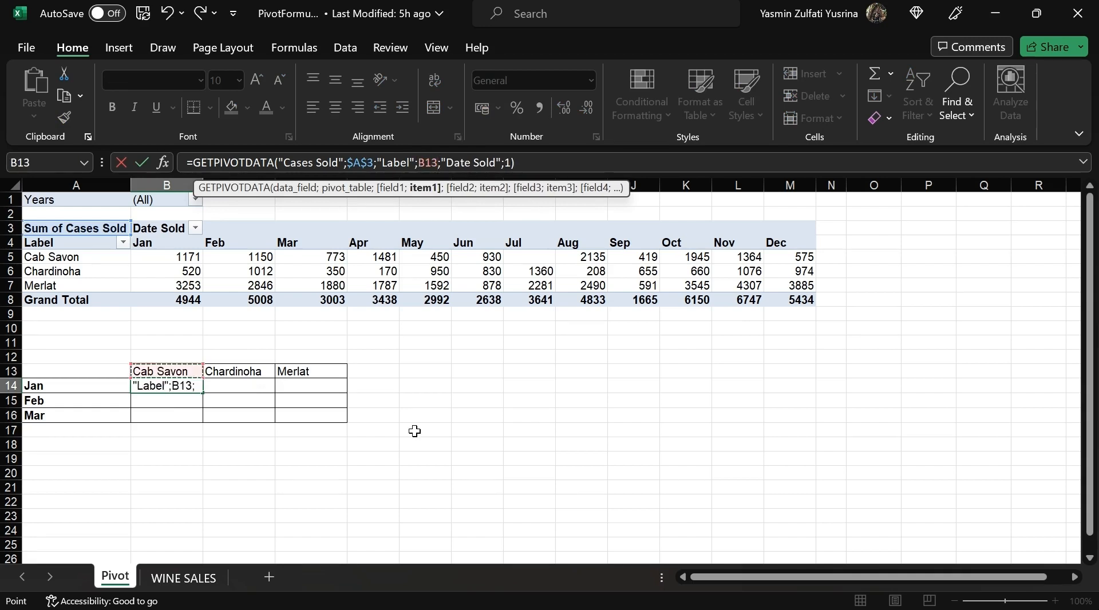
key(Return)
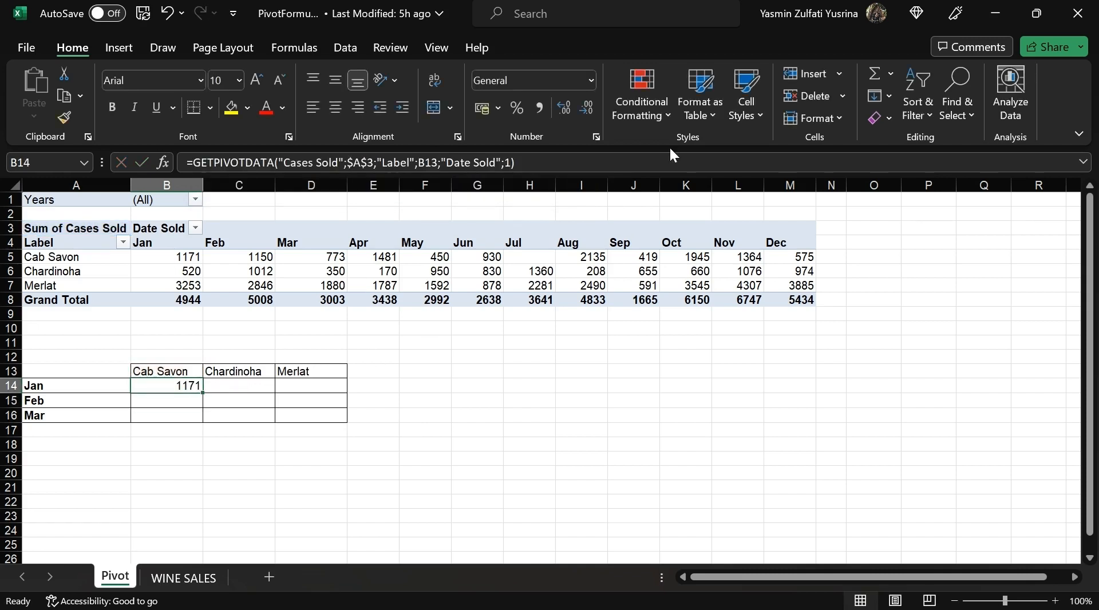
Step: Replace the month number 1 in the B14 GETPIVOTDATA formula with ROW(A1)
click(508, 163)
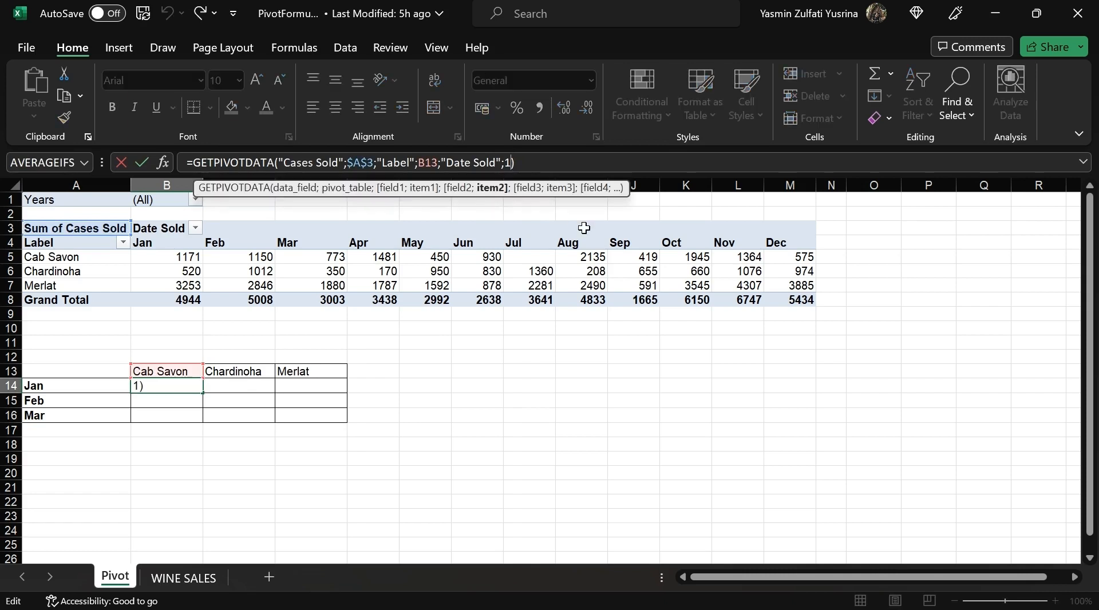
key(BackSpace)
key(BackSpace)
text(;row)
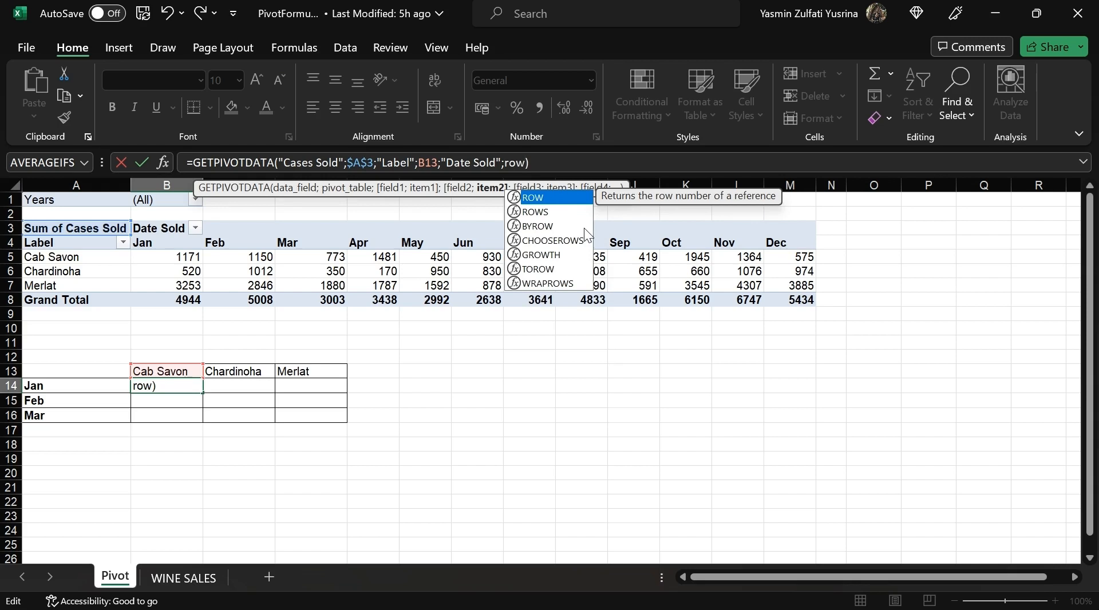
text(()
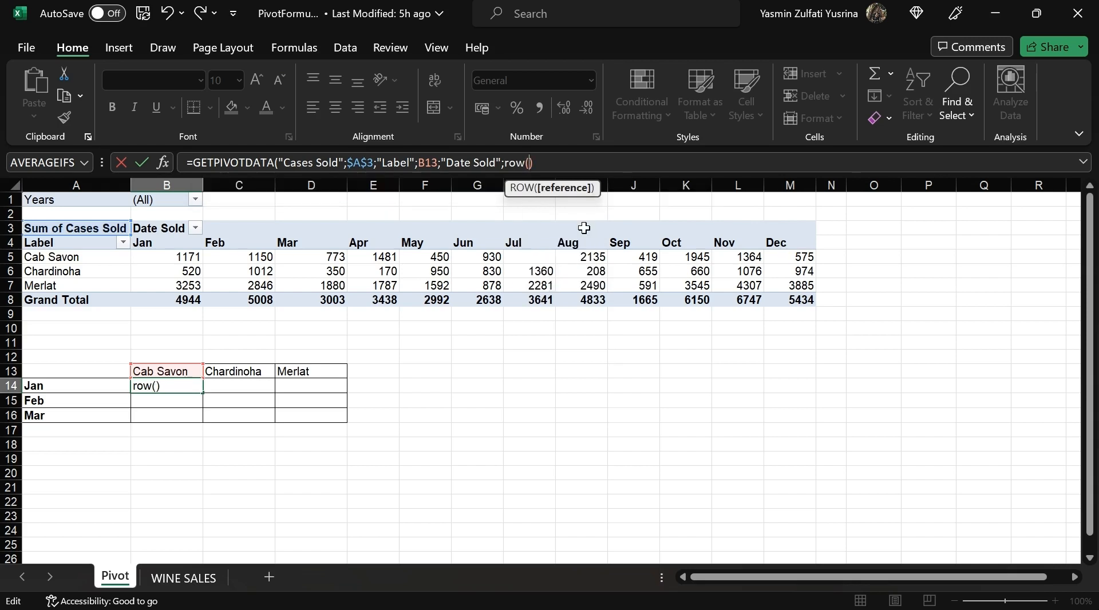
text(a)
key(BackSpace)
click(47, 198)
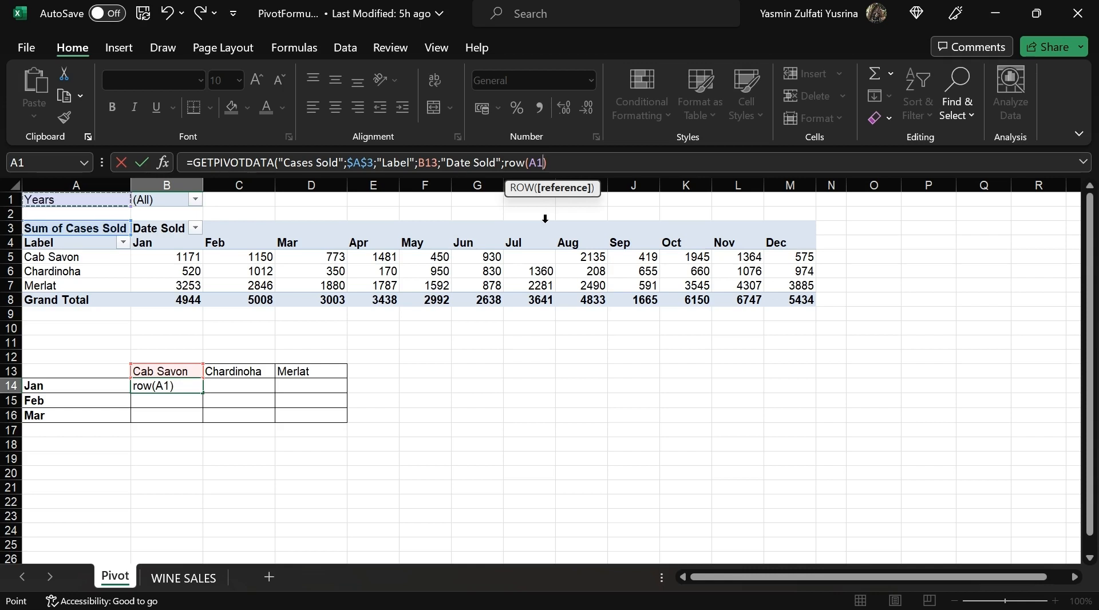
text())
key(Return)
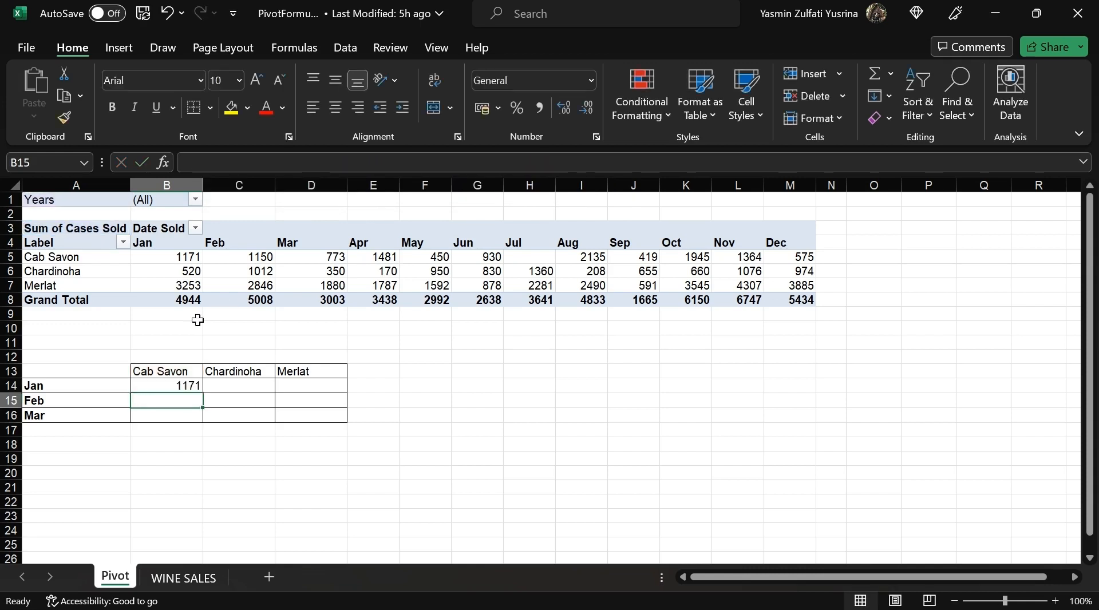
Step: Try to fill the B14 formula down to B16 and inspect the copied formulas in B15 and B16
click(191, 386)
drag(202, 394, 196, 425)
key(ctrl+z)
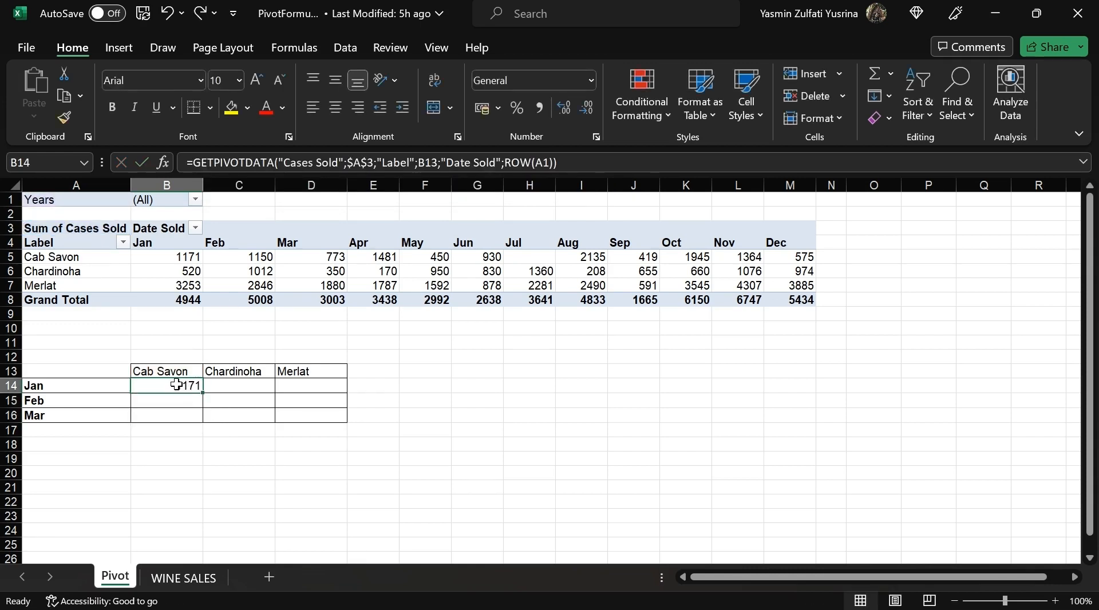
click(431, 162)
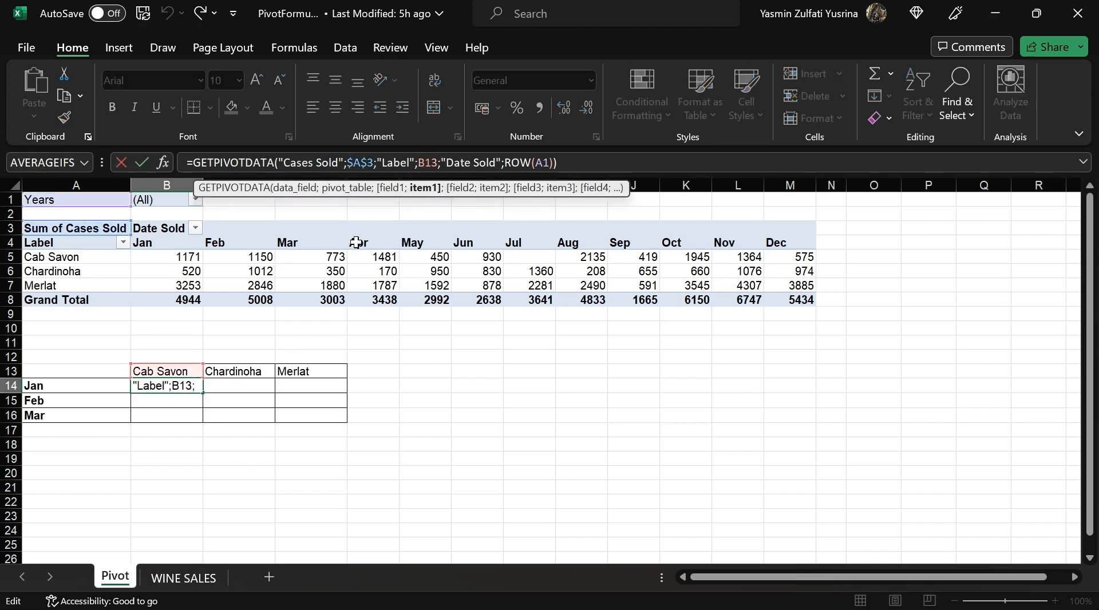
key(ctrl+Return)
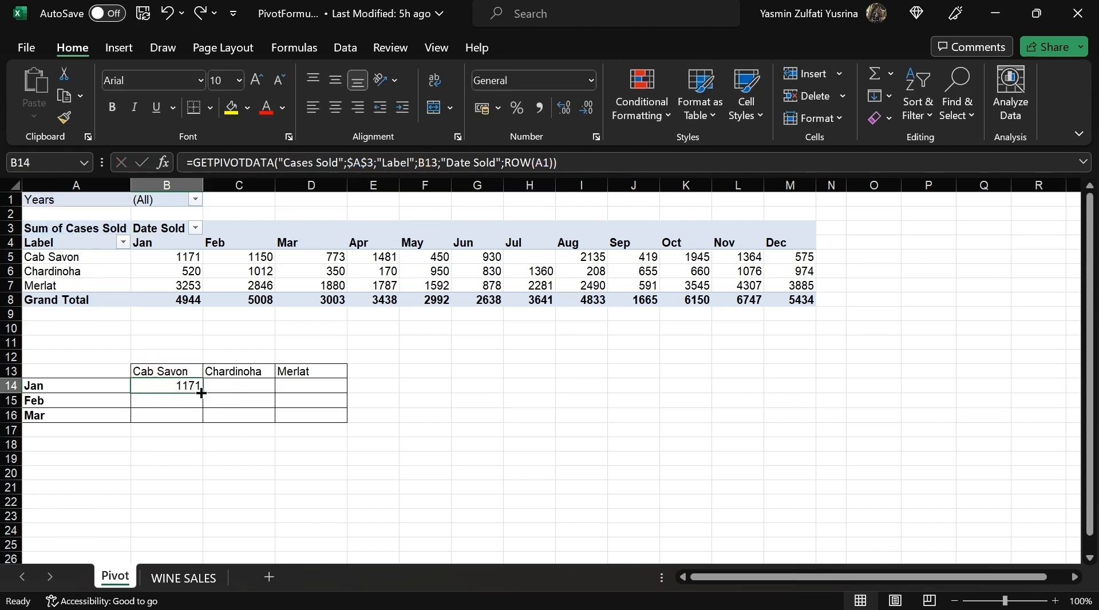
drag(201, 393, 204, 422)
click(181, 401)
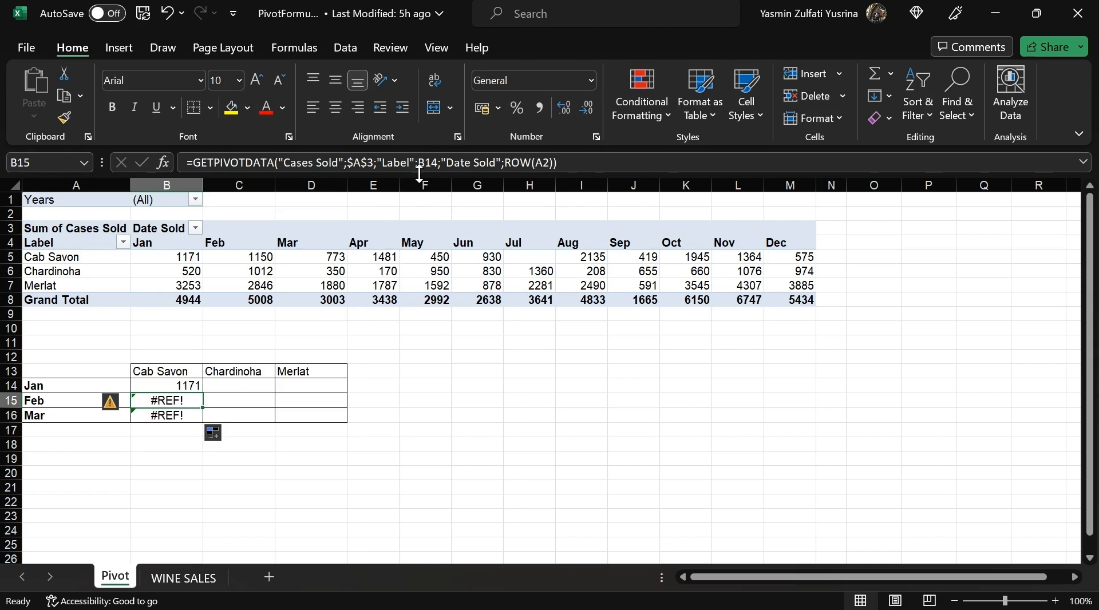
click(180, 415)
Step: Lock the row of the label reference in the B14 formula by changing it to B$13
click(190, 386)
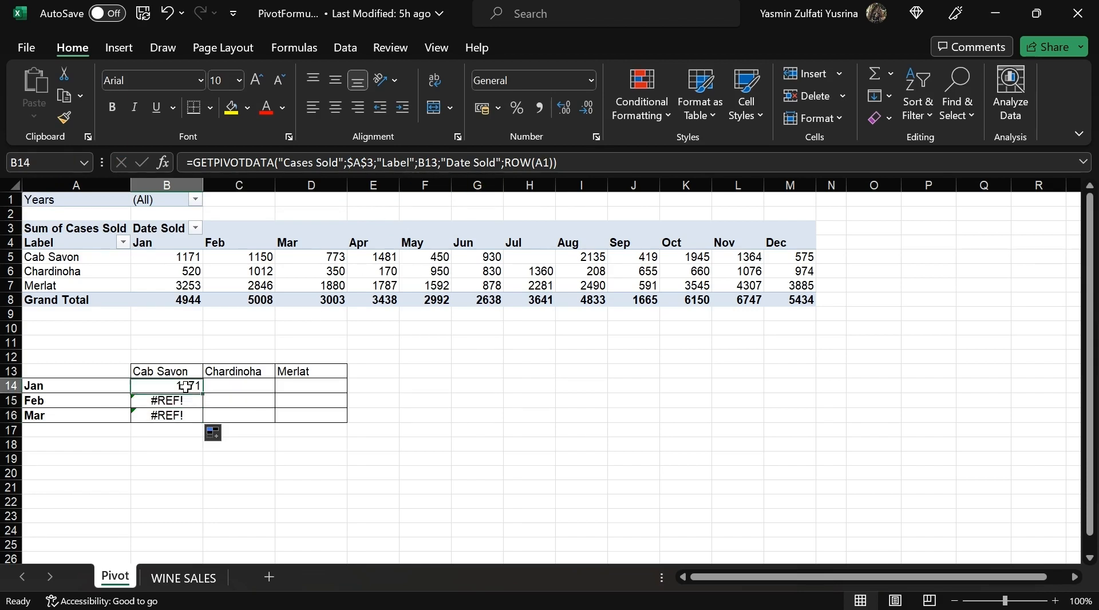
click(429, 162)
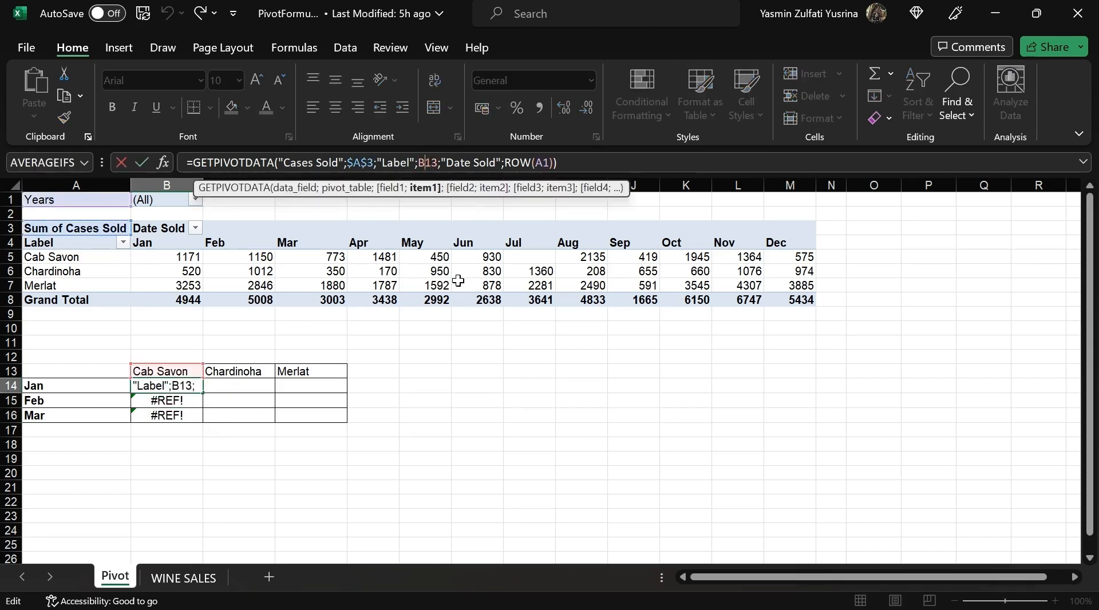
text($)
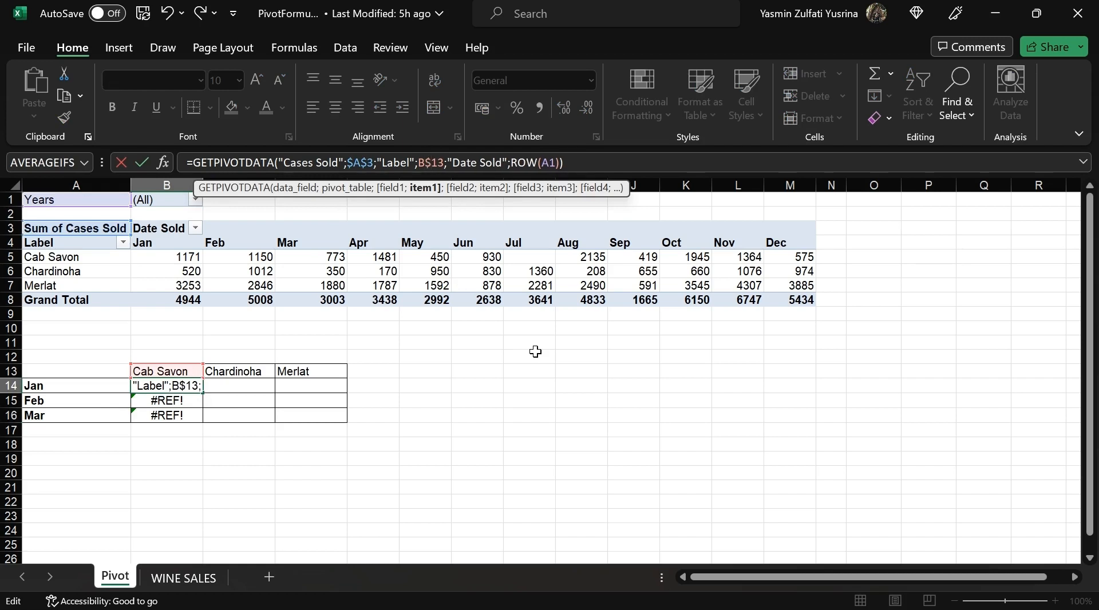
key(Return)
Step: Fill the B14 formula down to B16 and across to column D, completing the summary table B14:D16
click(198, 385)
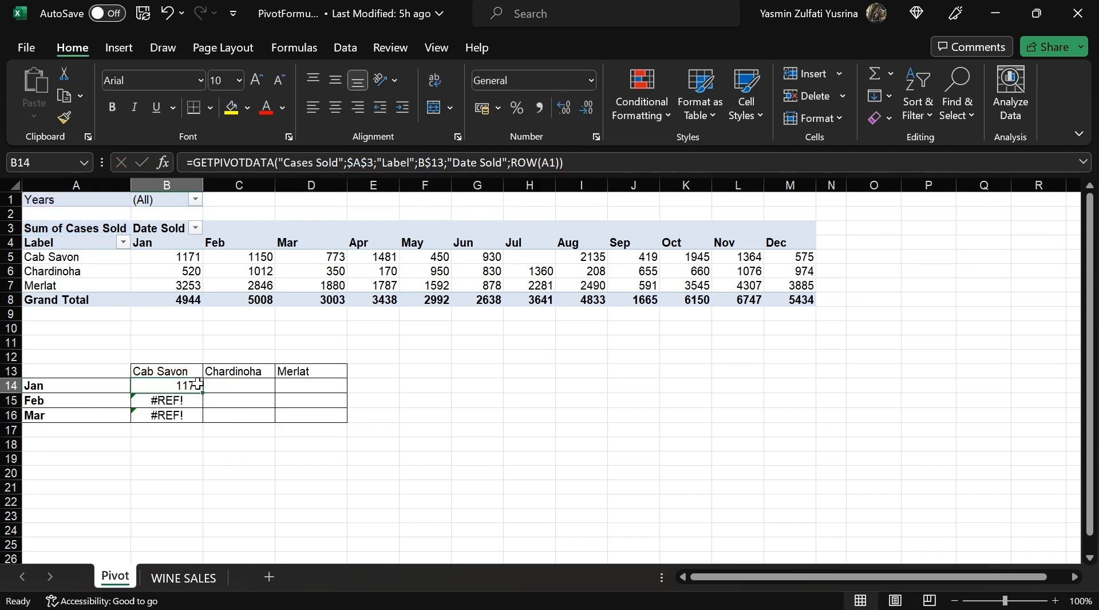
drag(204, 394, 200, 427)
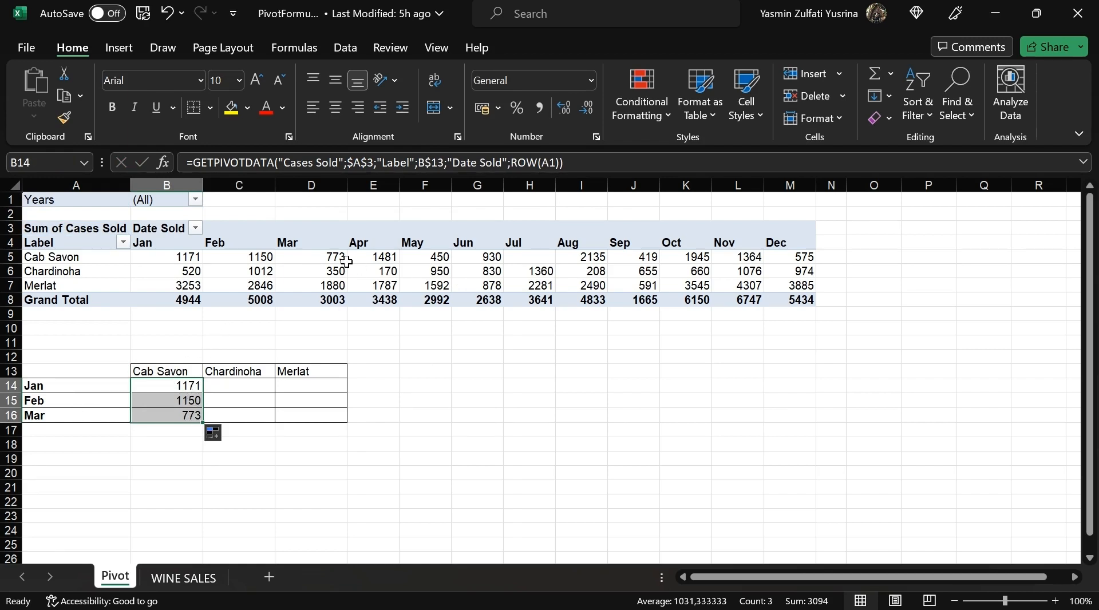
drag(204, 424, 337, 426)
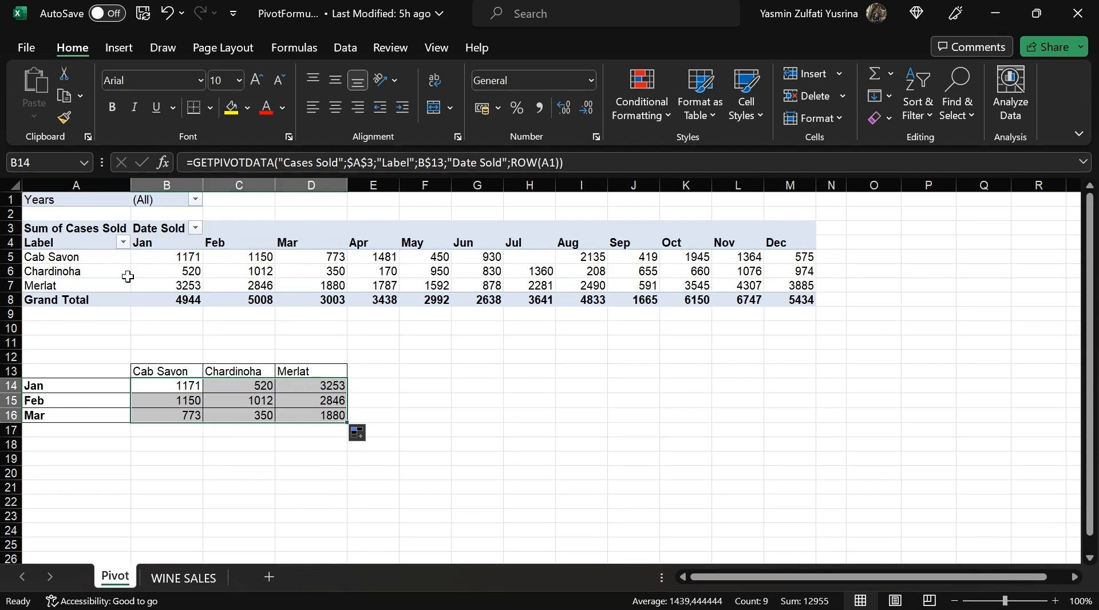
Step: Compare the filled table with the PivotTable's Merlat row, check the D16 formula, and close PivotFormula.xlsx without saving
click(74, 291)
click(230, 290)
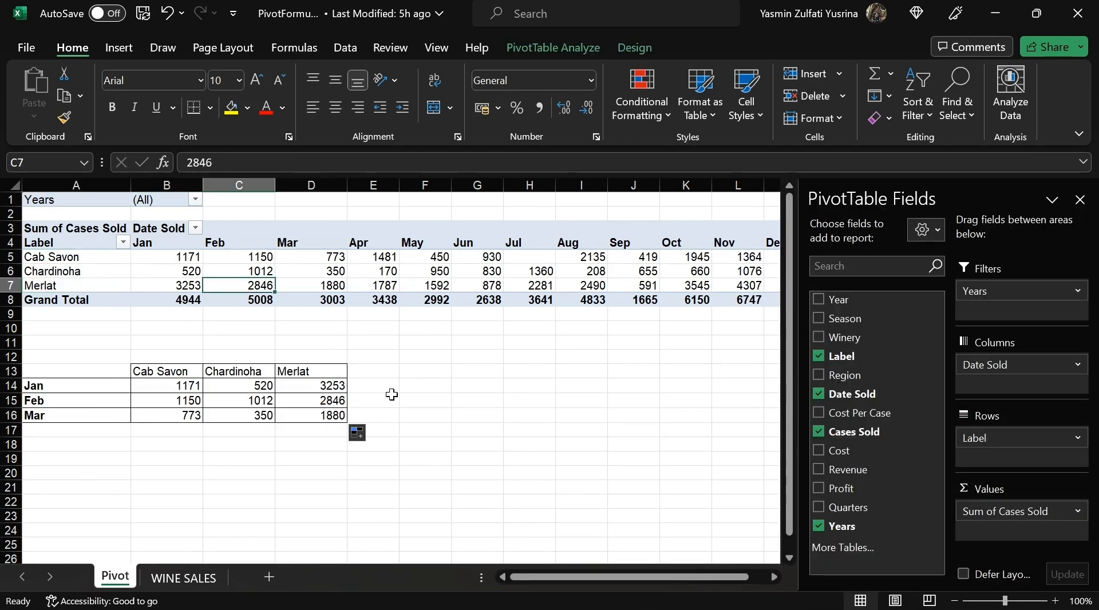
click(329, 418)
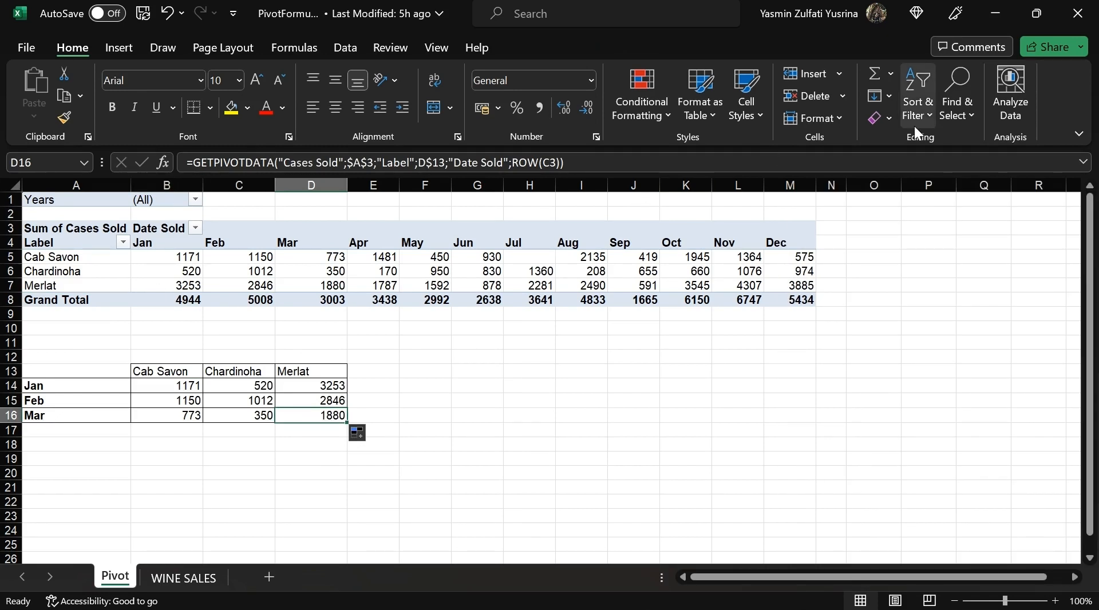
click(1078, 12)
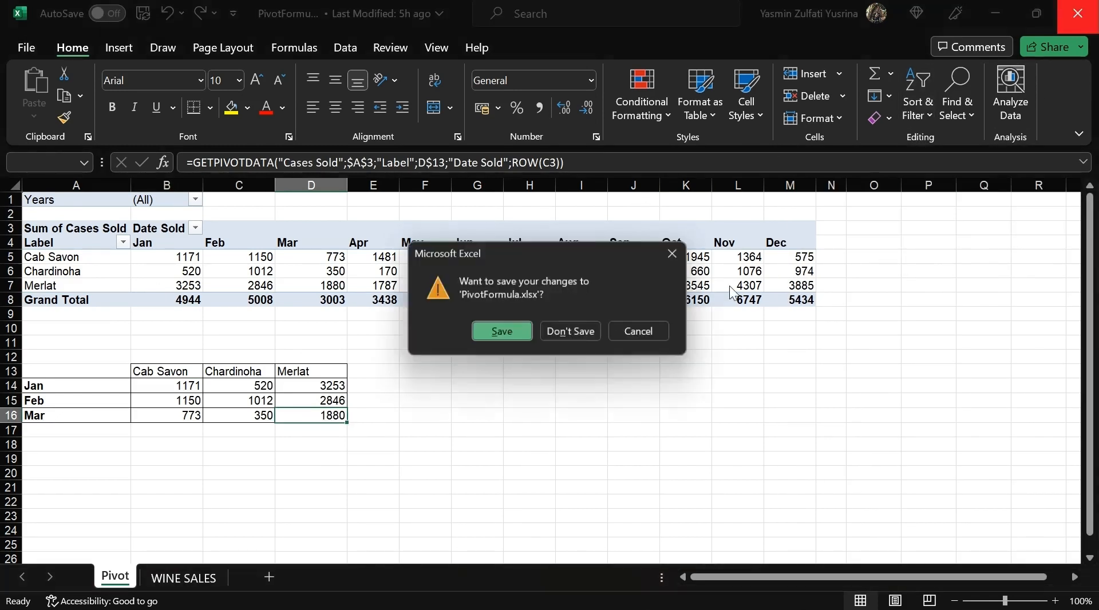
click(559, 337)
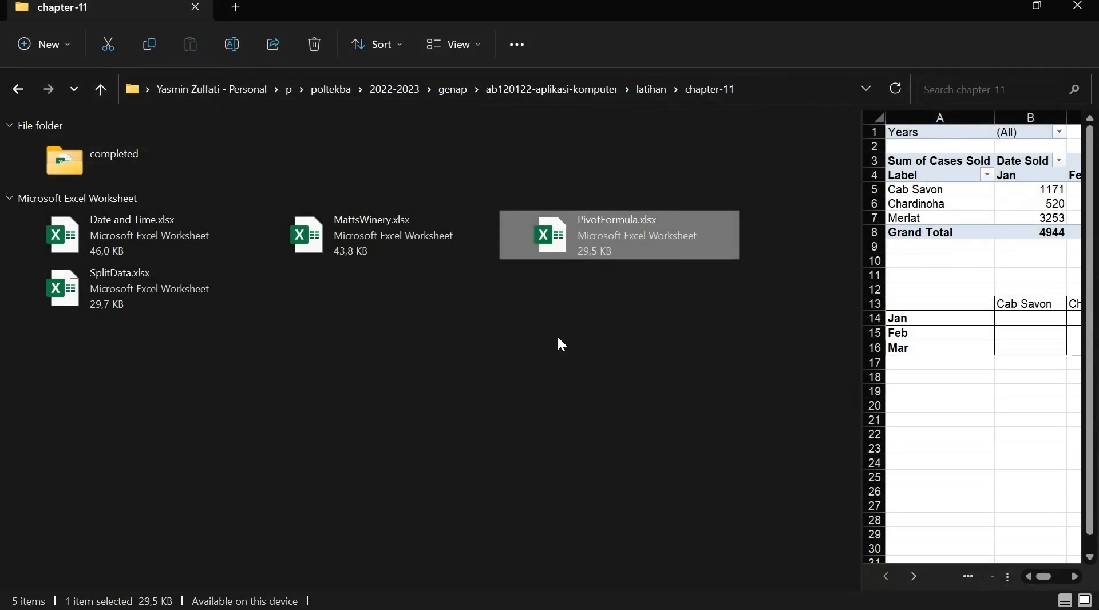